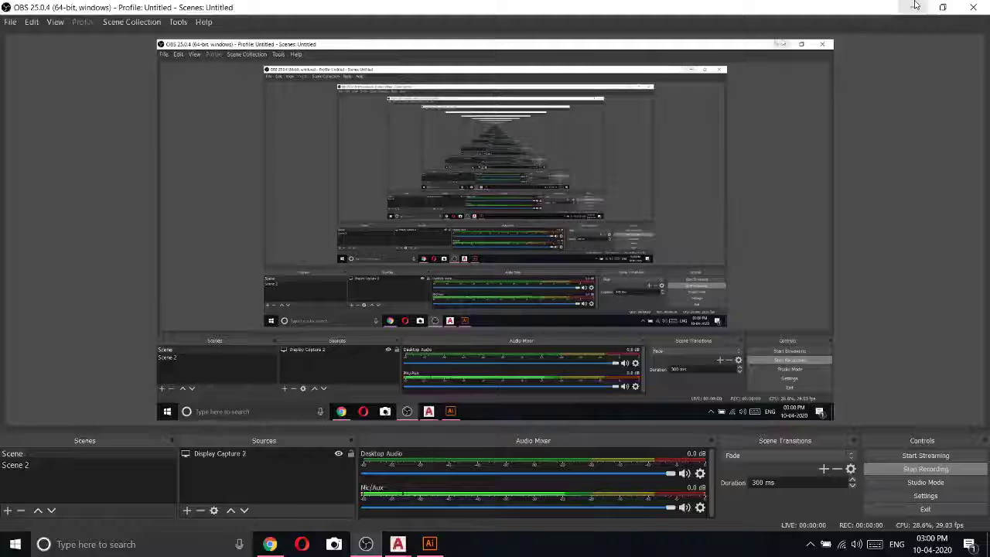
- Hide the screen recorder and refresh the Windows desktop
click(915, 7)
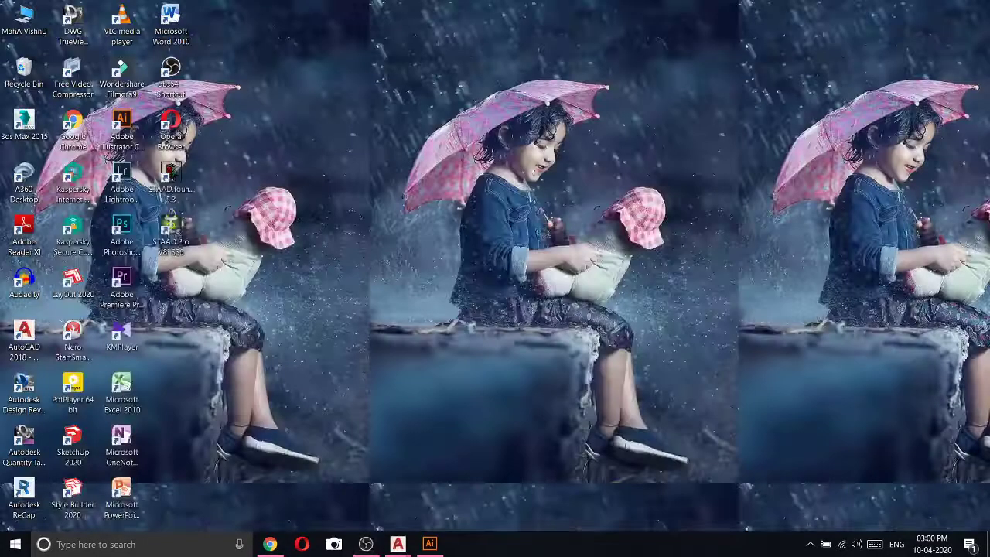
right_click(323, 201)
click(356, 256)
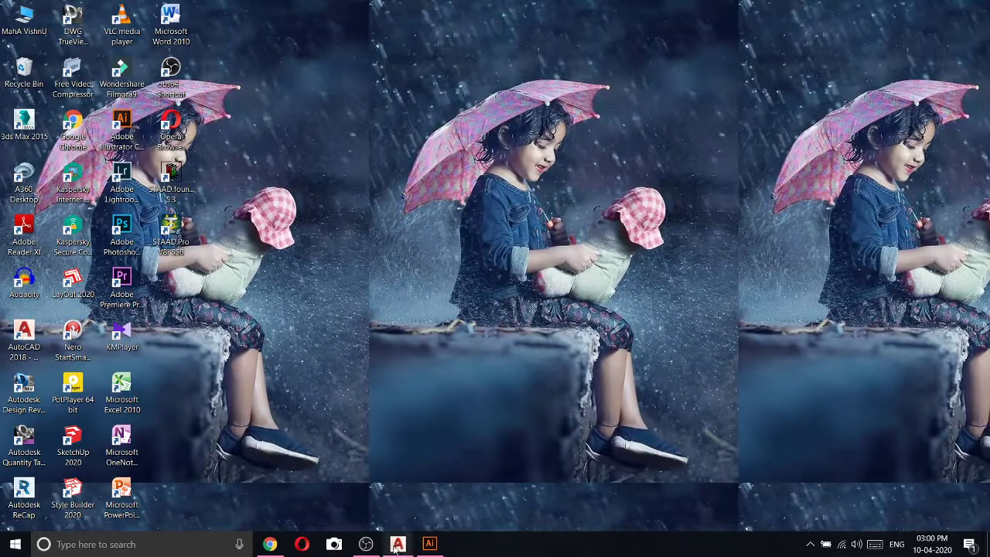
mouse_move(397, 544)
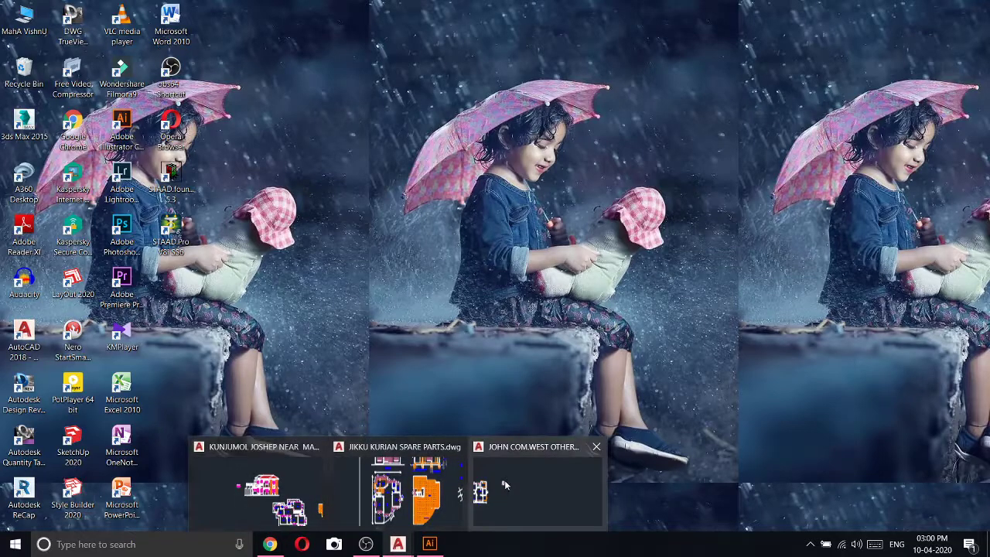
- Switch to the finished house floor-plan drawing in AutoCAD and centre it in view
click(506, 486)
middle_drag(206, 271, 586, 270)
scroll(585, 270, up, 3)
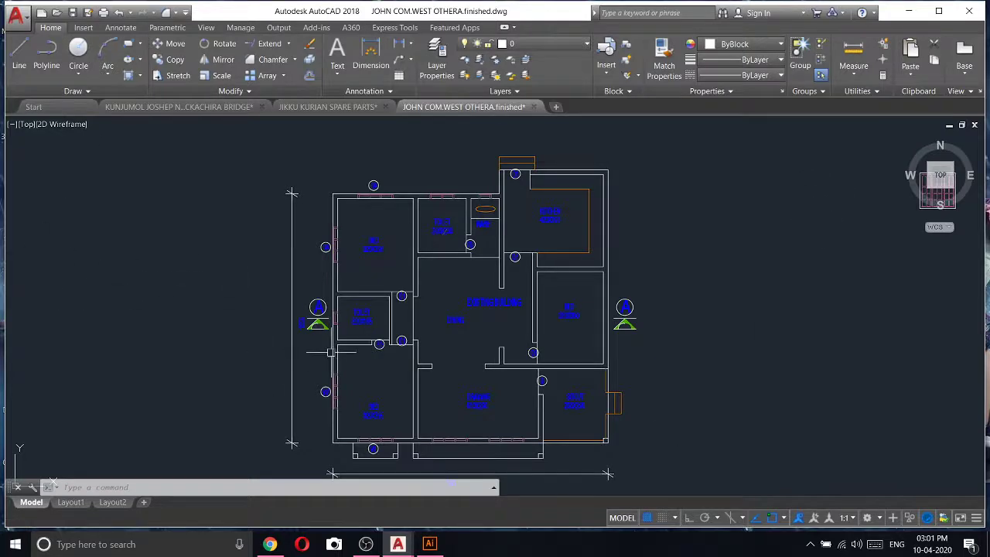
- Delete the left dimension and the side symbols around the floor plan
scroll(330, 352, up, 5)
scroll(302, 343, down, 2)
click(298, 331)
click(124, 181)
scroll(509, 362, down, 5)
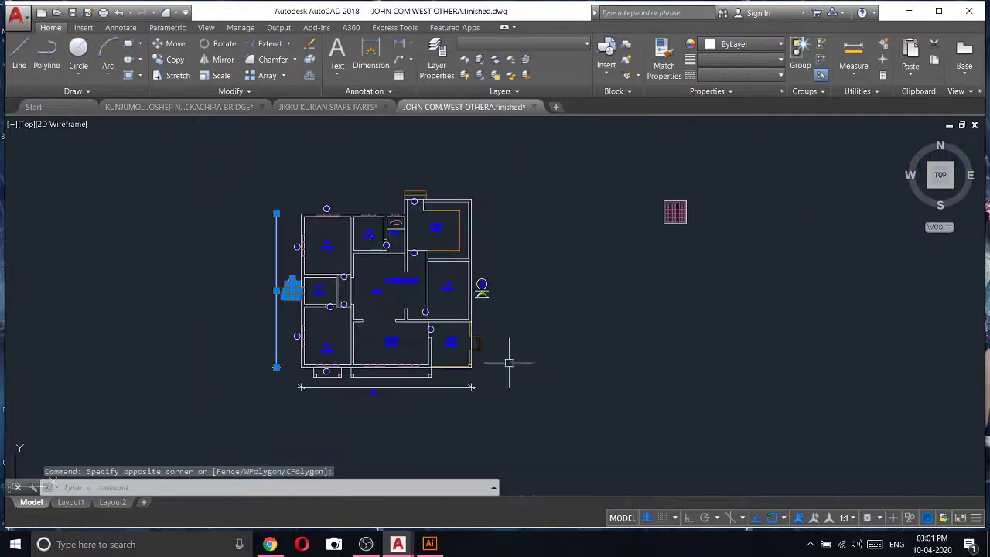
click(526, 327)
click(474, 264)
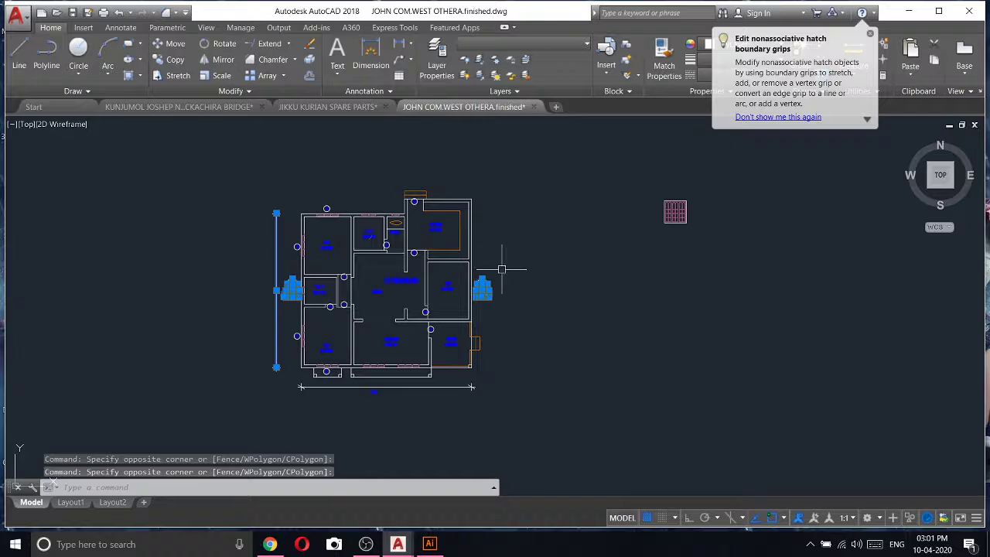
key(Delete)
- Delete the small left marker, the bottom dimension and a leftover object
click(253, 176)
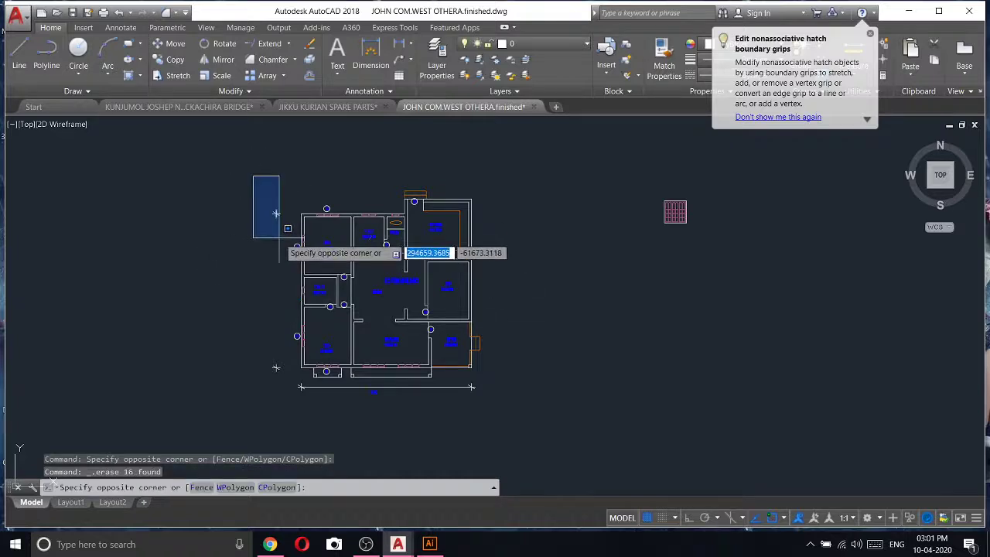
click(284, 232)
key(Delete)
click(563, 410)
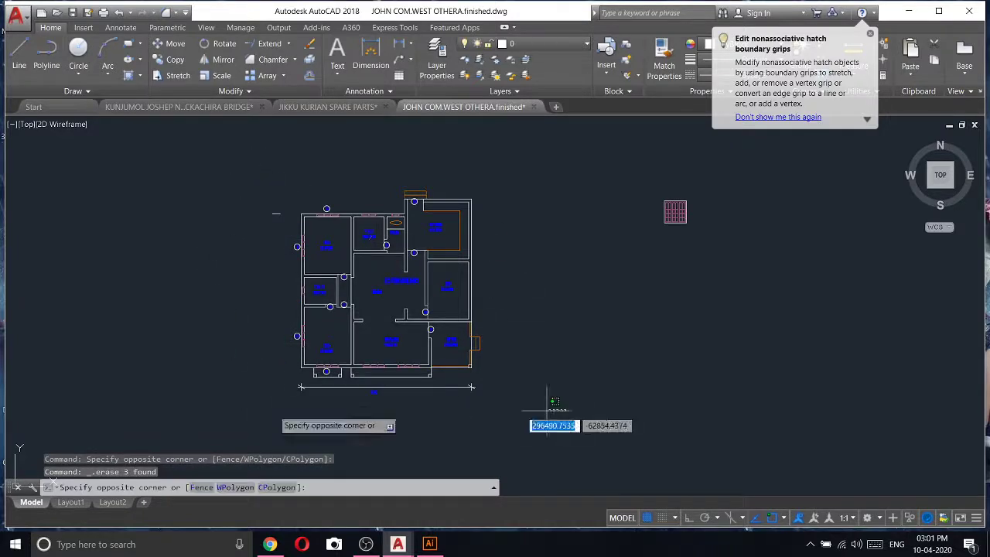
click(233, 382)
key(Delete)
click(262, 179)
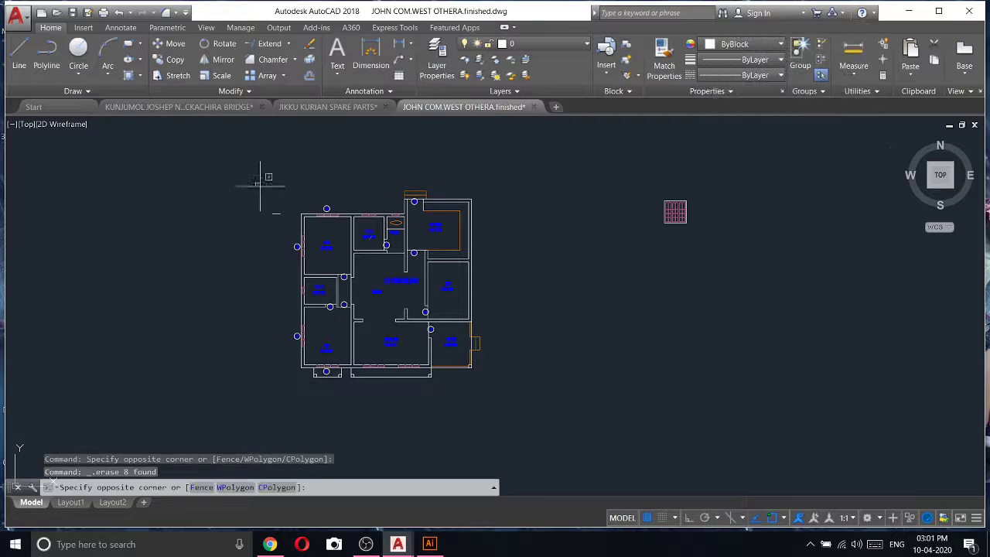
click(280, 222)
key(Delete)
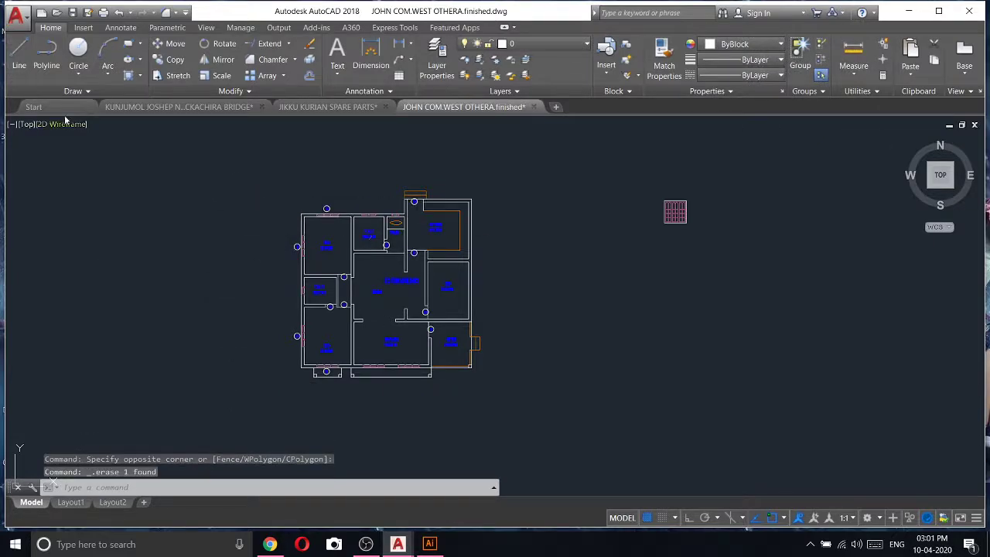
- Start an infinite construction line from the expanded Draw panel
click(69, 93)
click(46, 105)
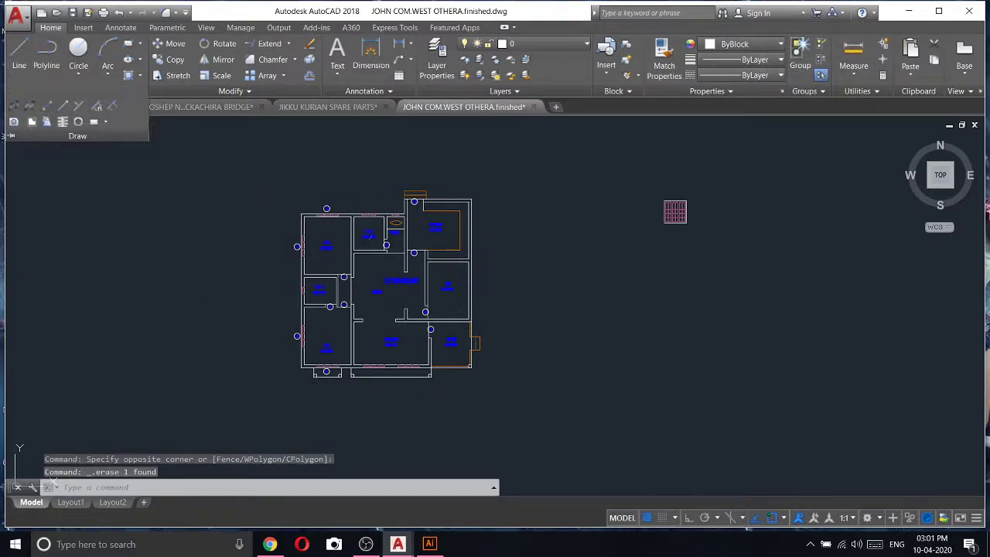
right_click(102, 184)
- Place vertical construction lines through the plan's right and left walls
click(132, 256)
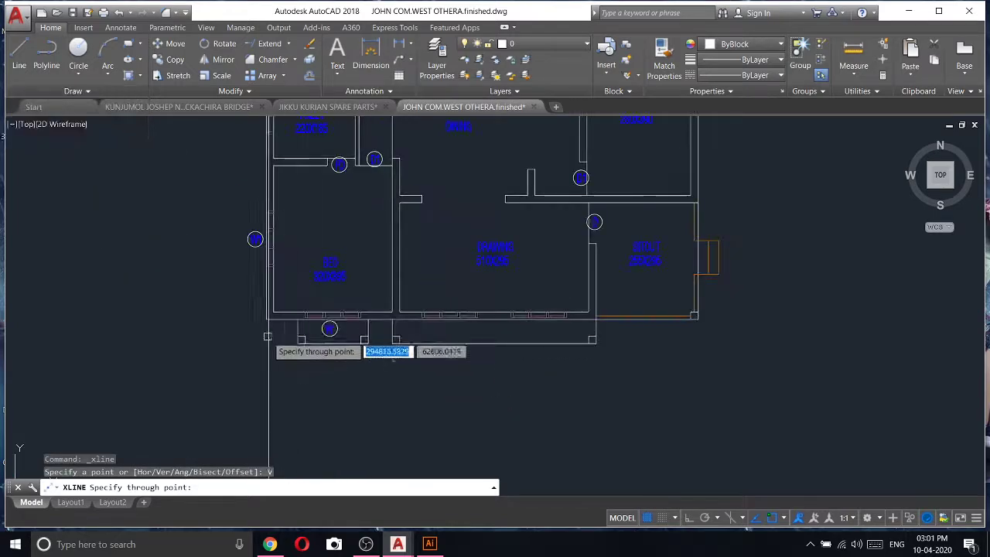
scroll(321, 398, up, 4)
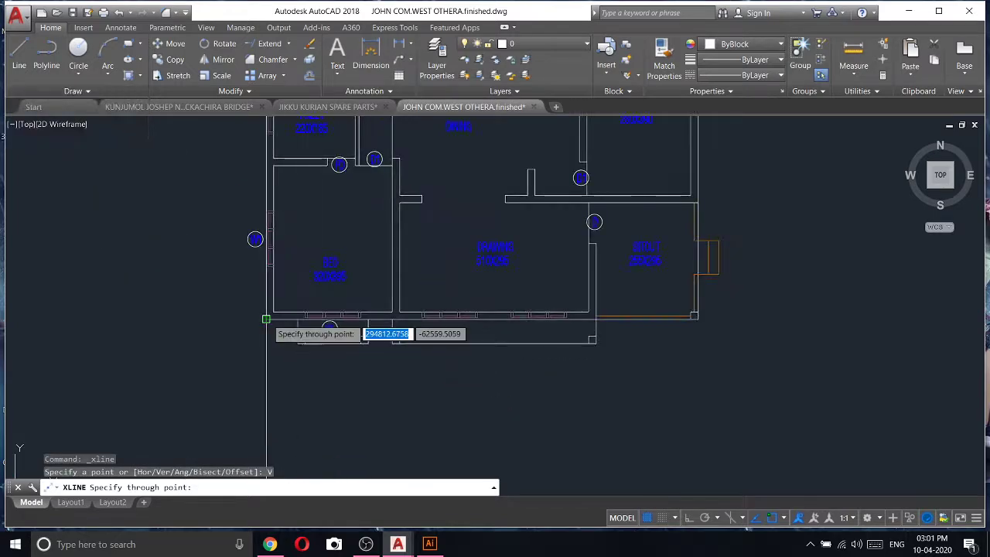
click(595, 317)
click(698, 316)
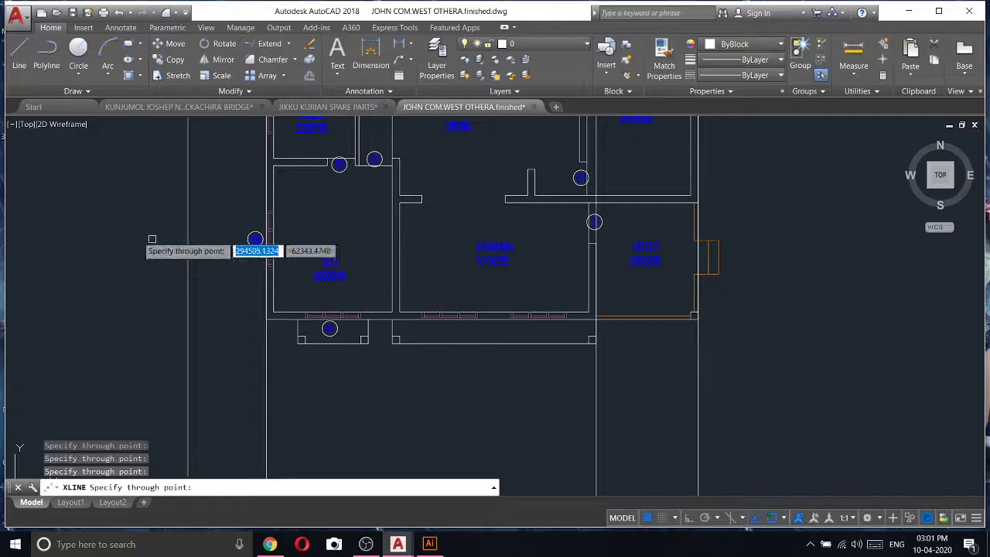
key(Return)
scroll(498, 454, down, 7)
scroll(497, 453, down, 2)
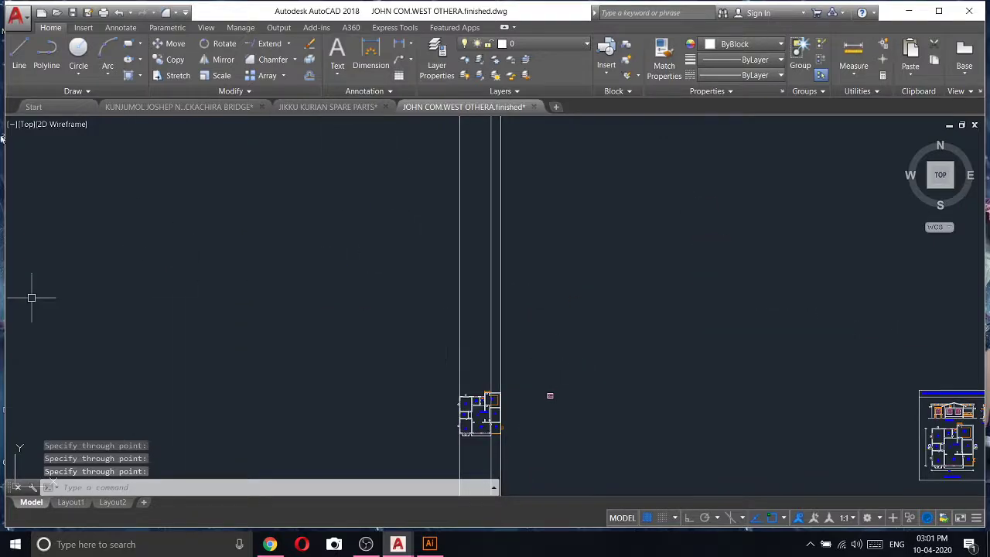
- Draw a horizontal line 100 long from the left construction line above the plan
click(19, 55)
key(Escape)
scroll(458, 379, up, 2)
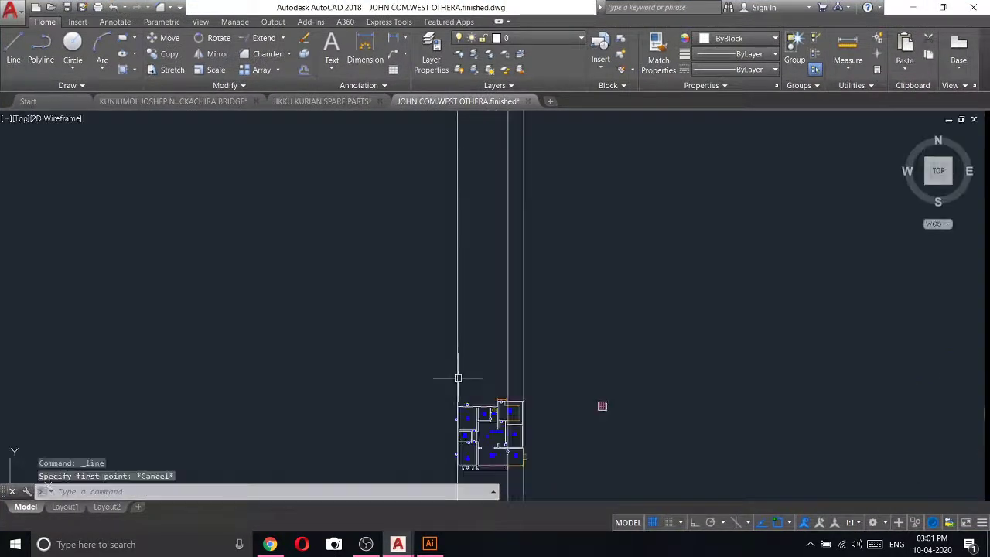
scroll(474, 357, up, 3)
middle_drag(474, 354, 335, 222)
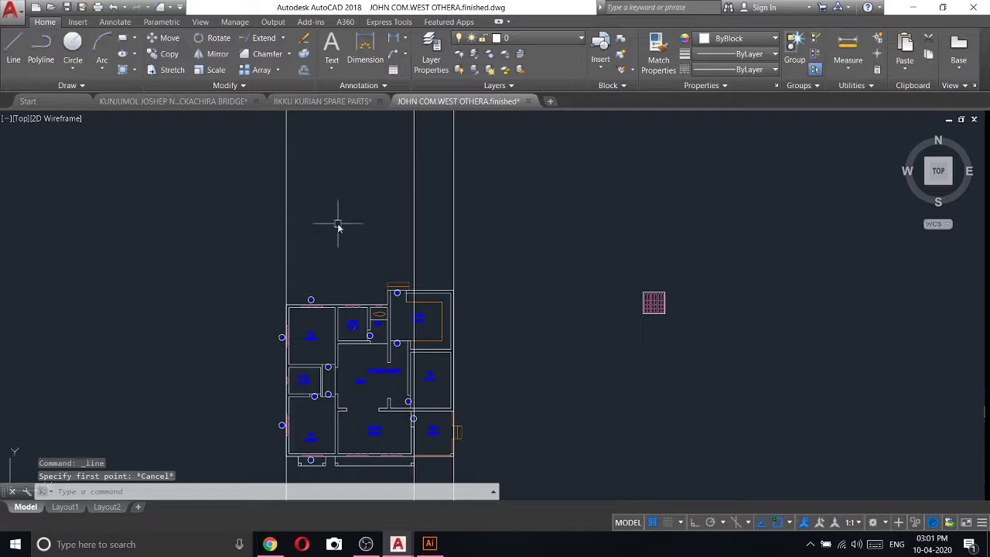
key(Return)
click(287, 247)
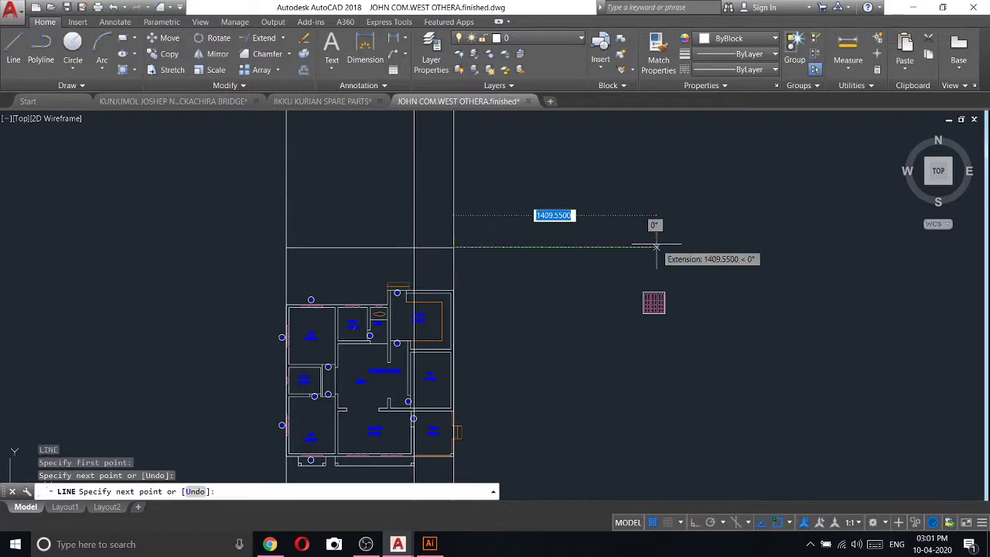
key(Return)
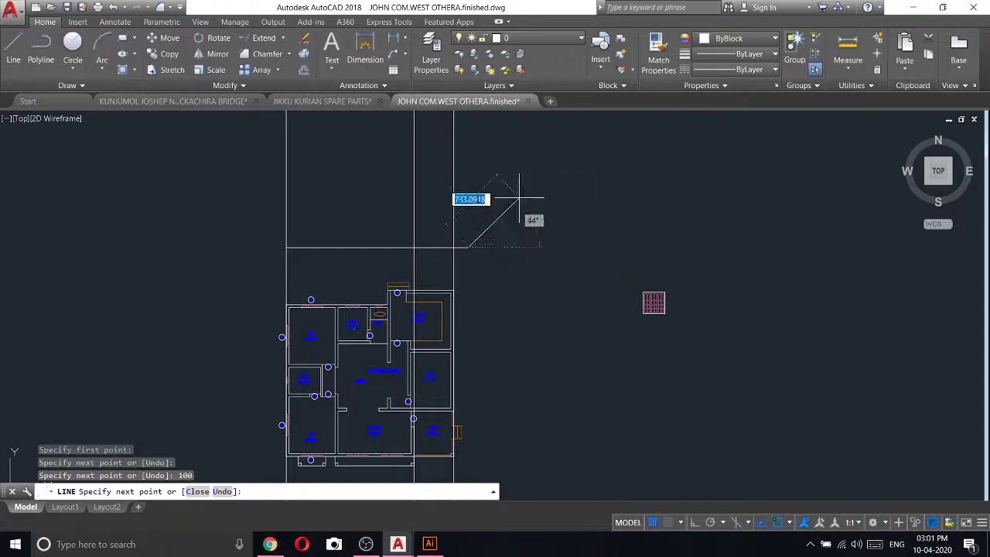
key(Escape)
- Copy the horizontal line end-to-end to extend it across the guides
scroll(447, 237, up, 5)
click(639, 285)
click(524, 186)
right_click(524, 186)
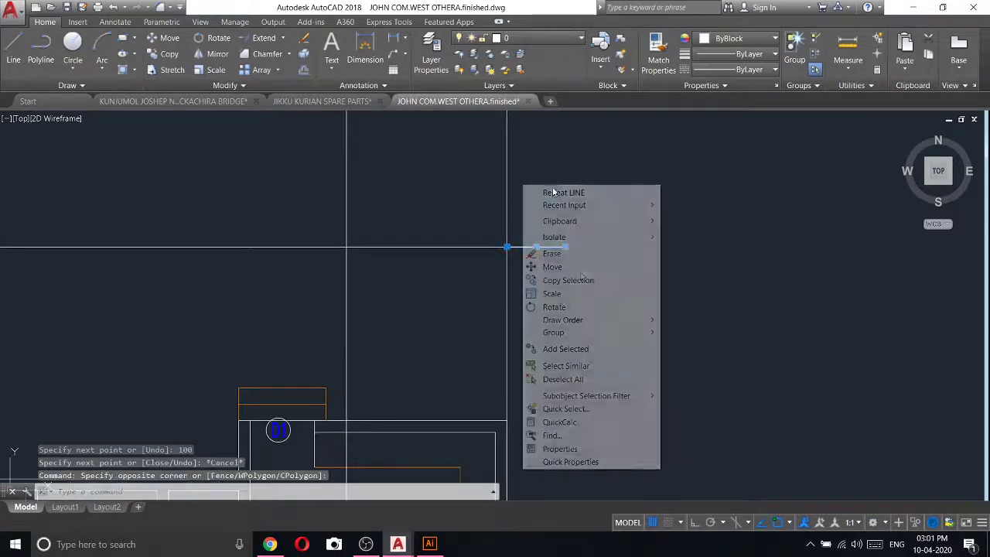
click(578, 279)
click(566, 246)
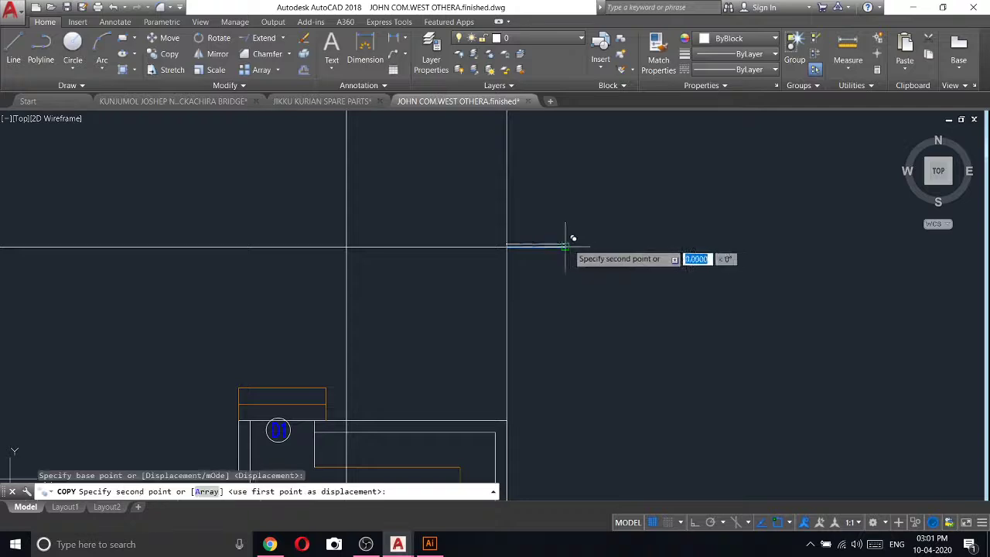
scroll(565, 249, down, 5)
click(384, 248)
key(Escape)
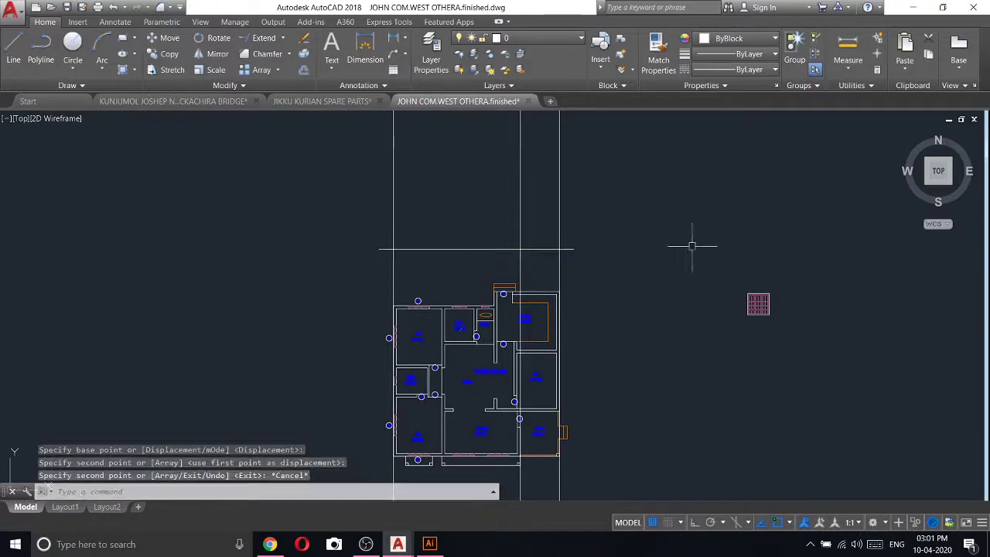
- Offset the horizontal base line 45 upward
click(309, 71)
text(45)
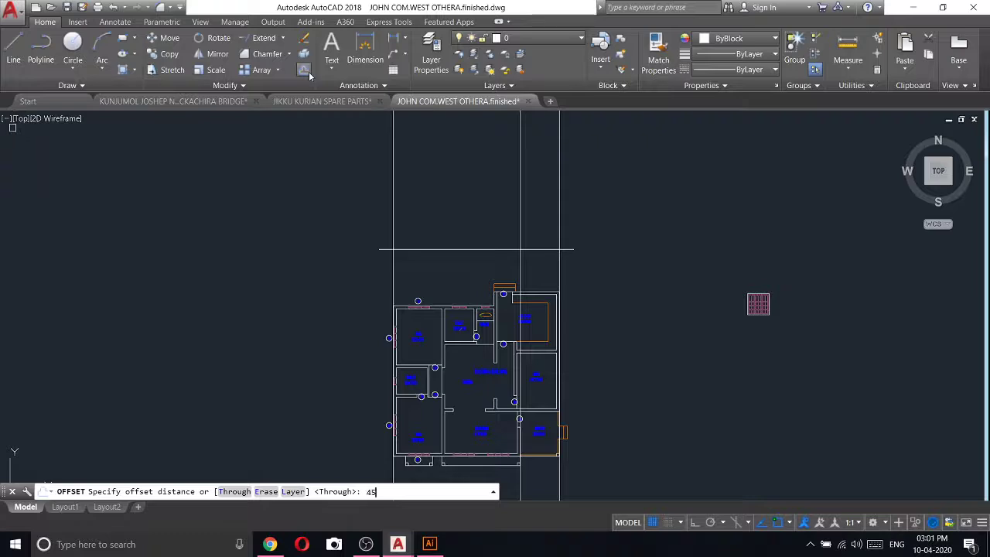
key(Return)
click(442, 249)
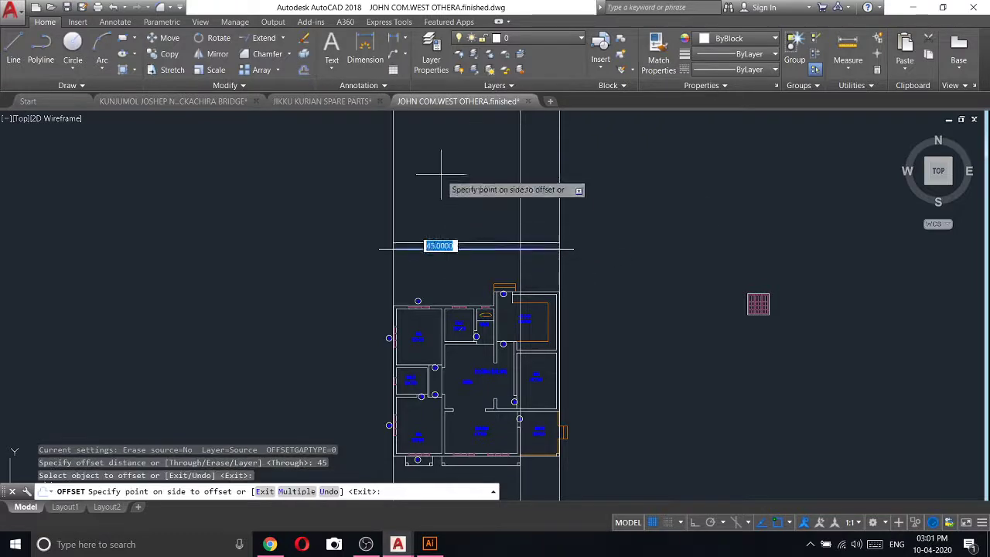
click(448, 165)
right_click(437, 172)
click(472, 181)
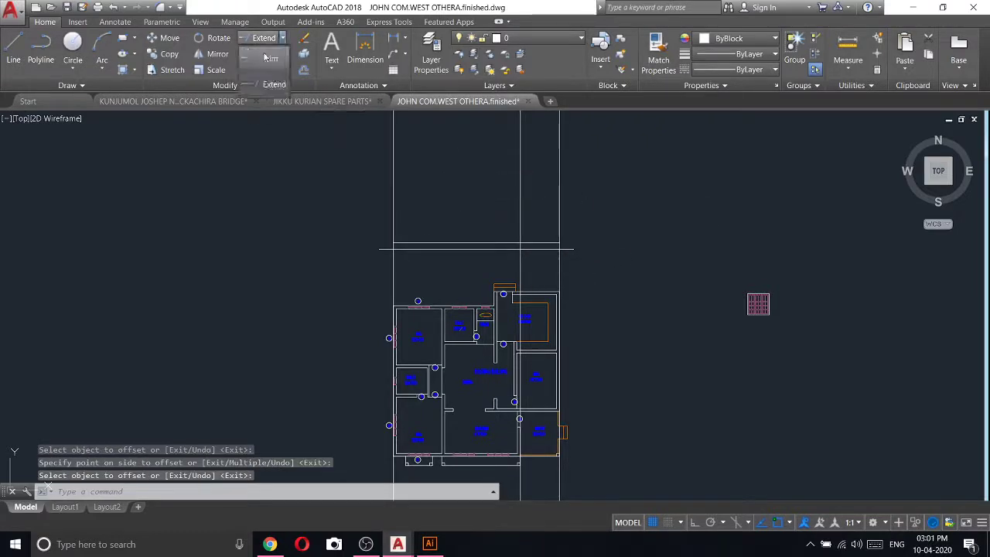
- Trim the construction lines below the base line and delete those crossing the plan
click(270, 58)
key(Return)
drag(579, 245, 352, 258)
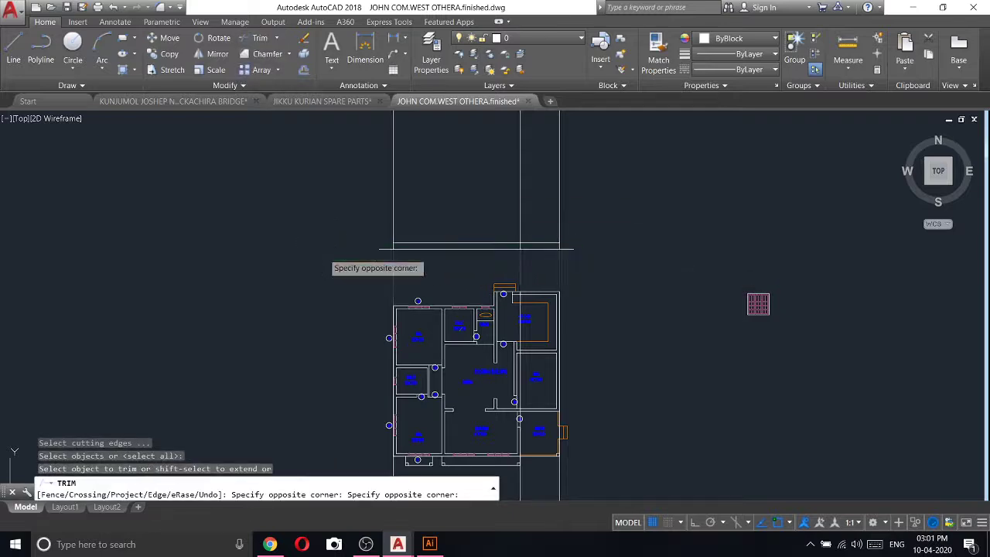
scroll(434, 185, down, 5)
key(Escape)
click(486, 272)
click(343, 287)
key(Delete)
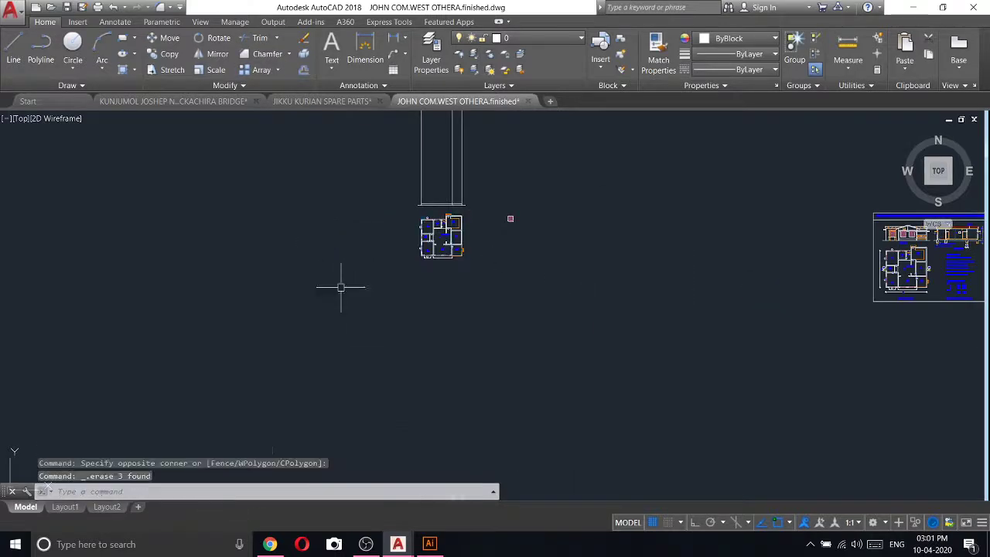
scroll(441, 189, up, 5)
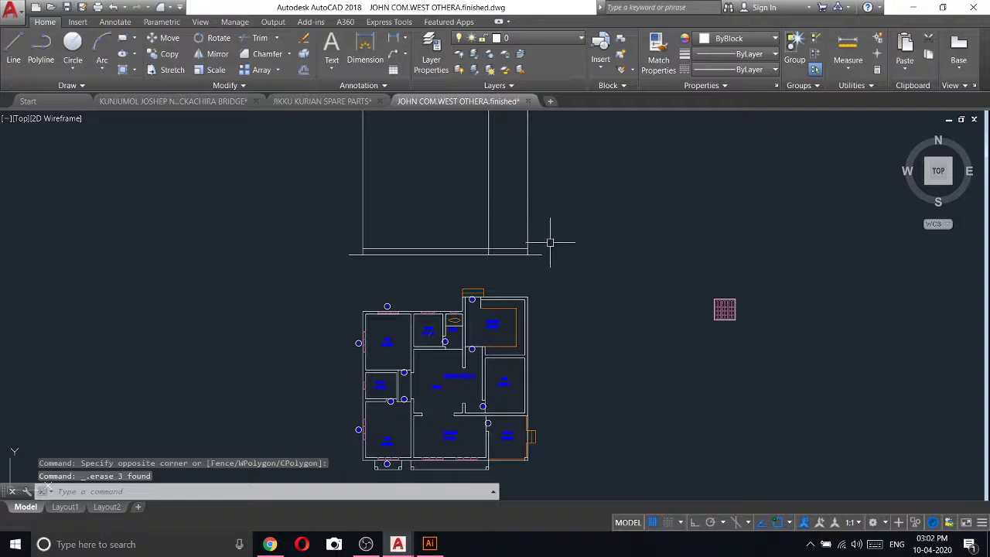
- Project vertical construction lines through the left and middle wall edges of the plan
click(62, 85)
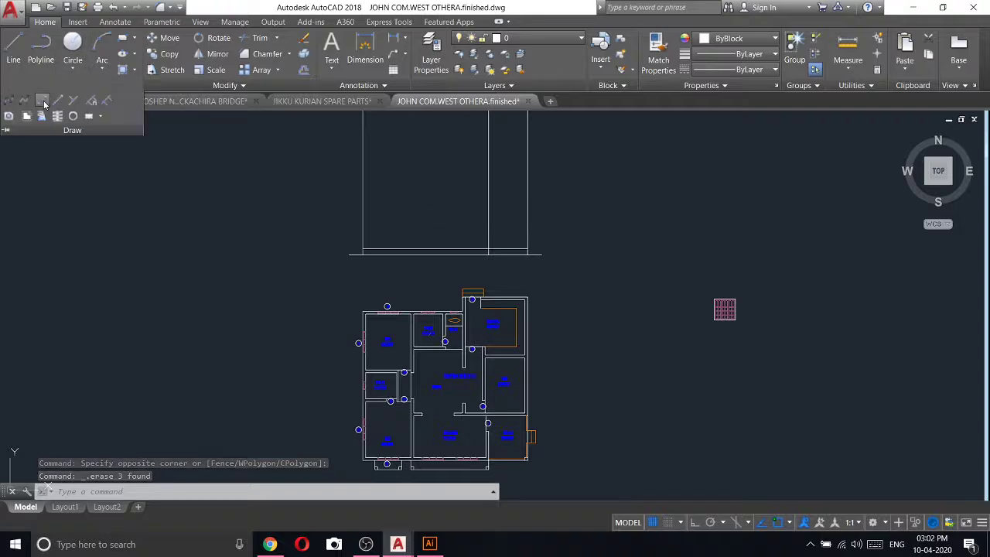
click(58, 101)
right_click(140, 152)
click(185, 224)
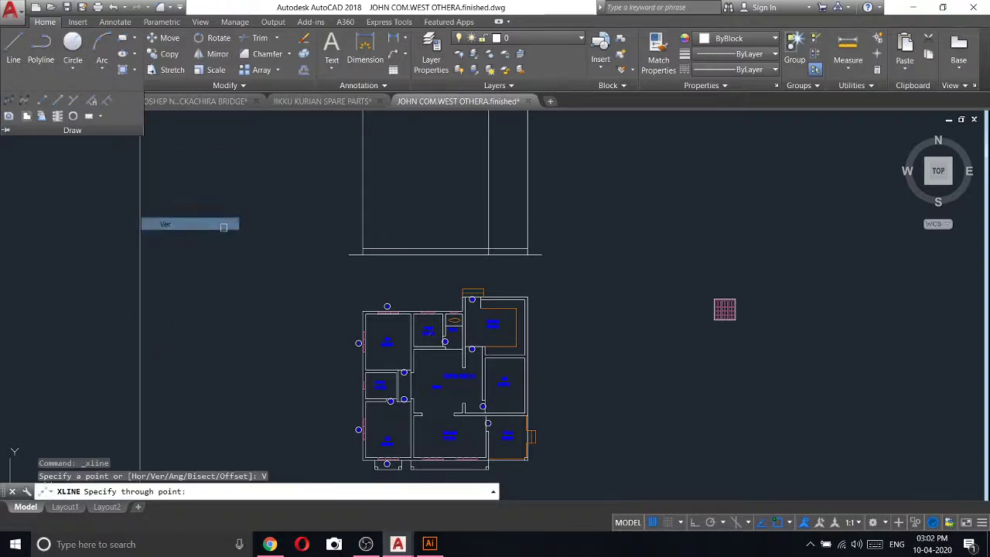
scroll(405, 434, up, 3)
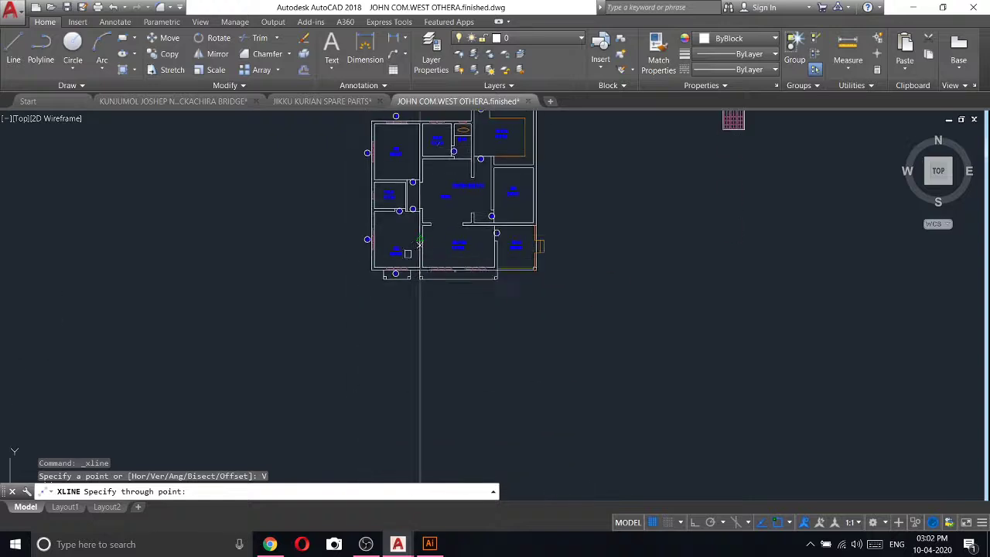
scroll(417, 332, up, 3)
click(325, 343)
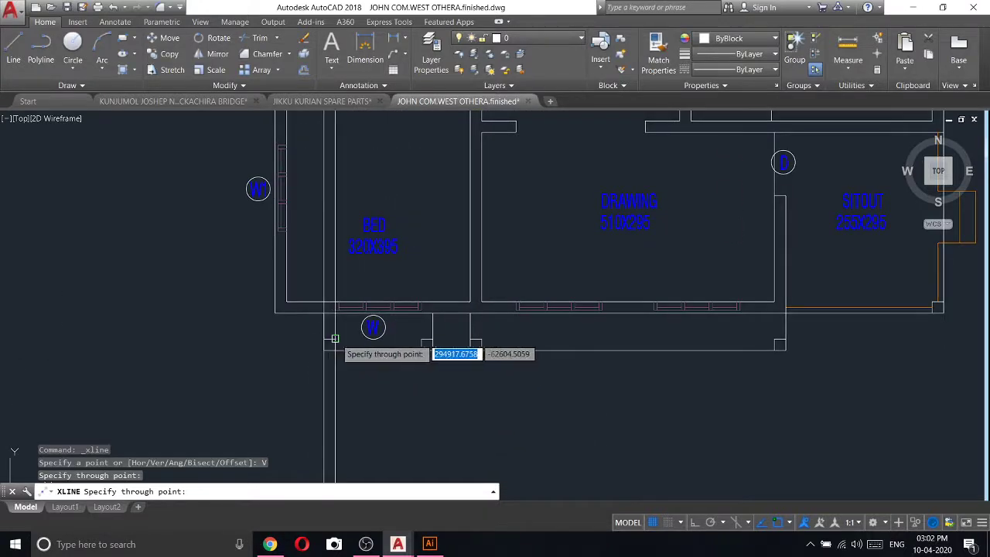
click(335, 336)
click(422, 345)
click(432, 346)
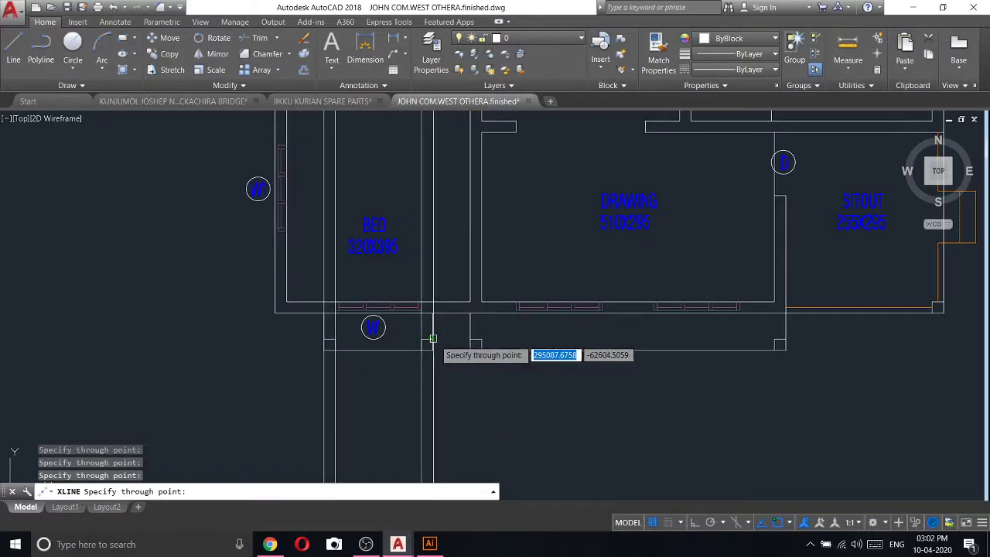
click(481, 340)
- Add vertical construction lines at the remaining right wall edges and outer right wall
click(470, 338)
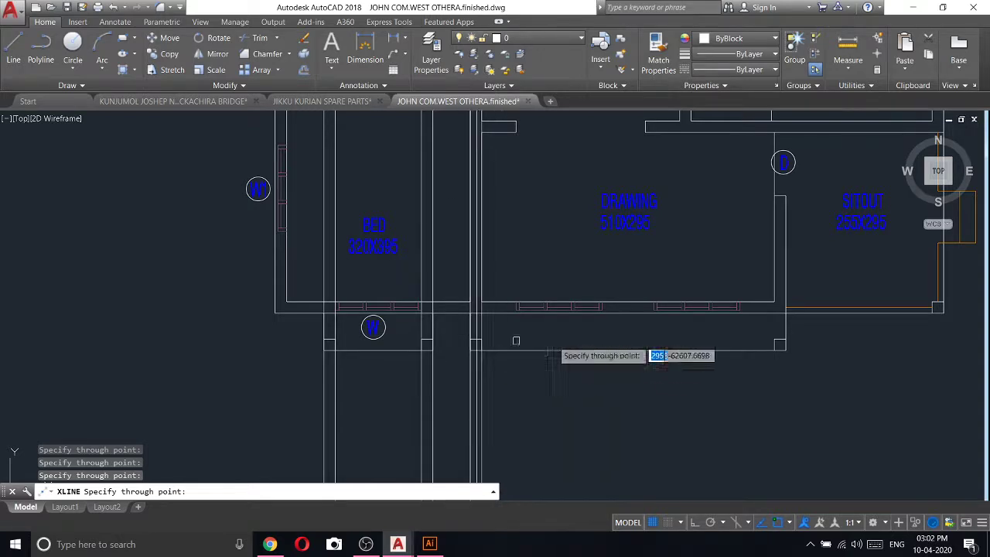
click(775, 340)
click(786, 340)
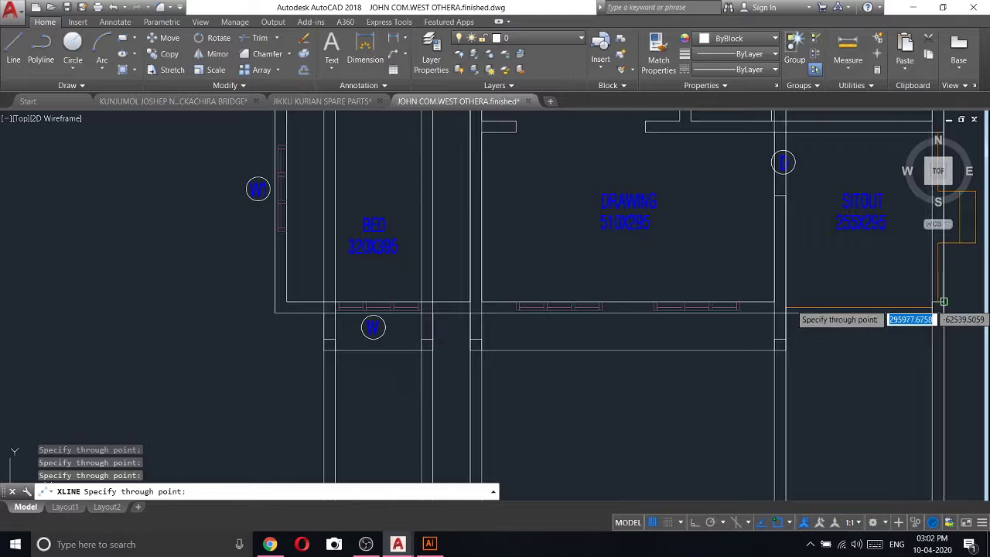
click(943, 306)
key(Return)
scroll(537, 183, down, 10)
scroll(485, 274, up, 6)
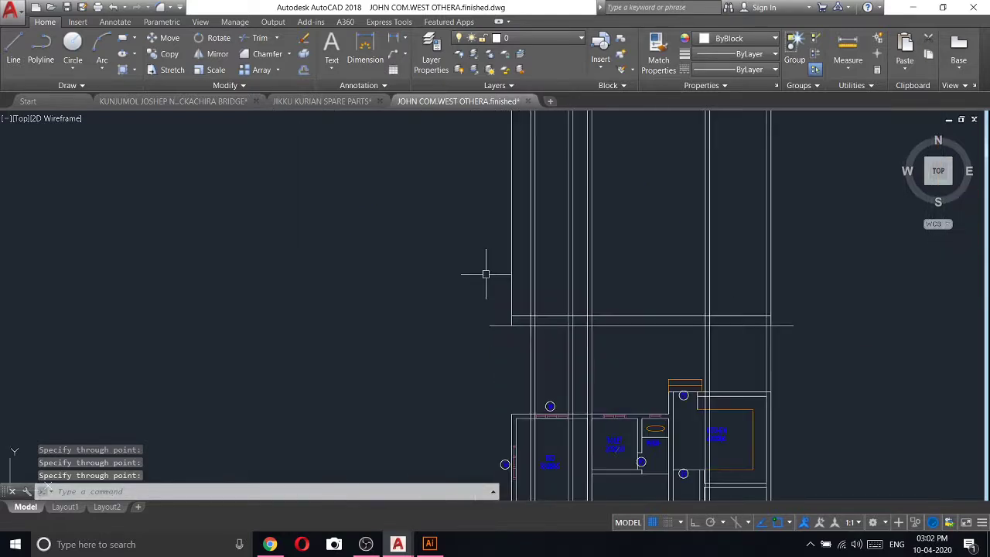
- Offset the base horizontal line 210 upward
click(302, 75)
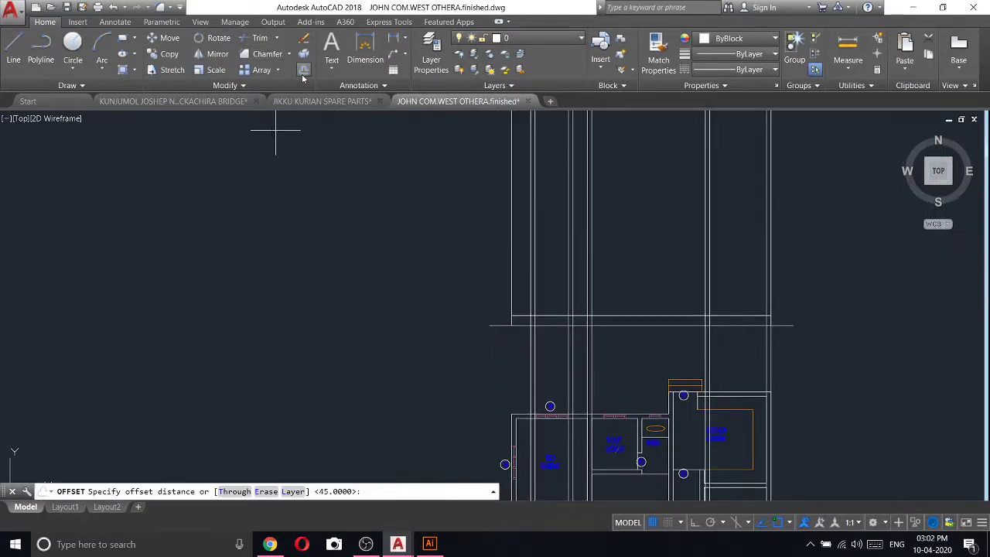
text(210)
key(Return)
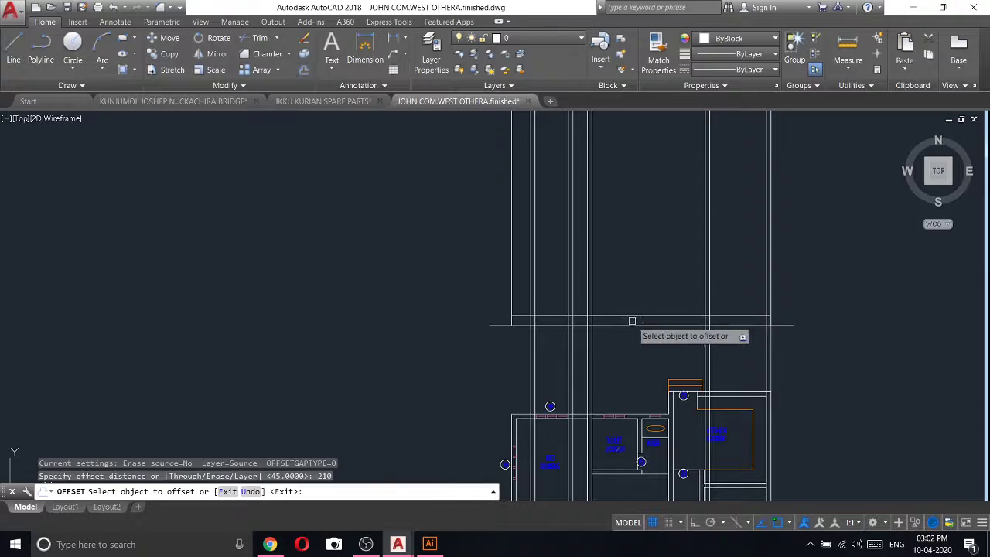
click(632, 318)
click(637, 224)
right_click(636, 226)
click(675, 233)
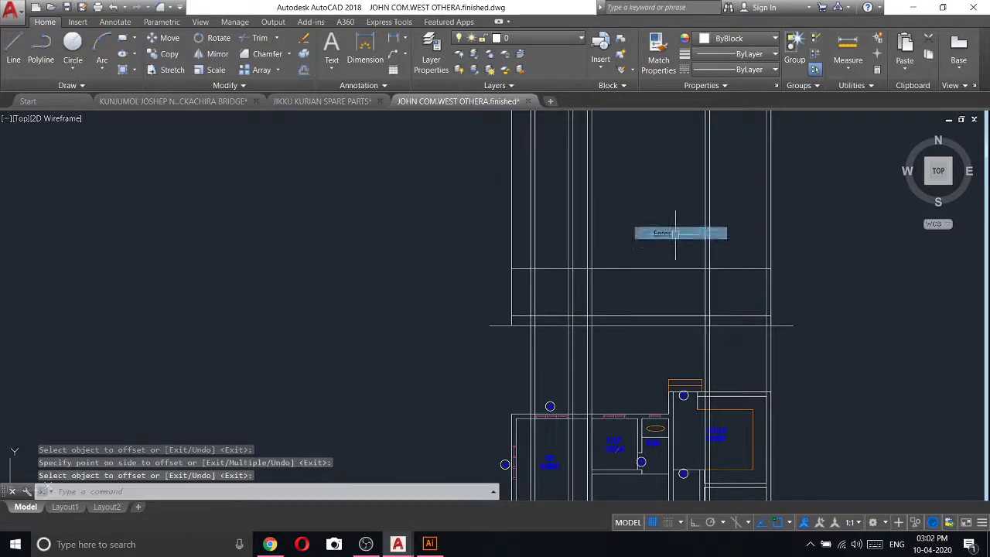
- Offset the same base line 300 upward
click(305, 74)
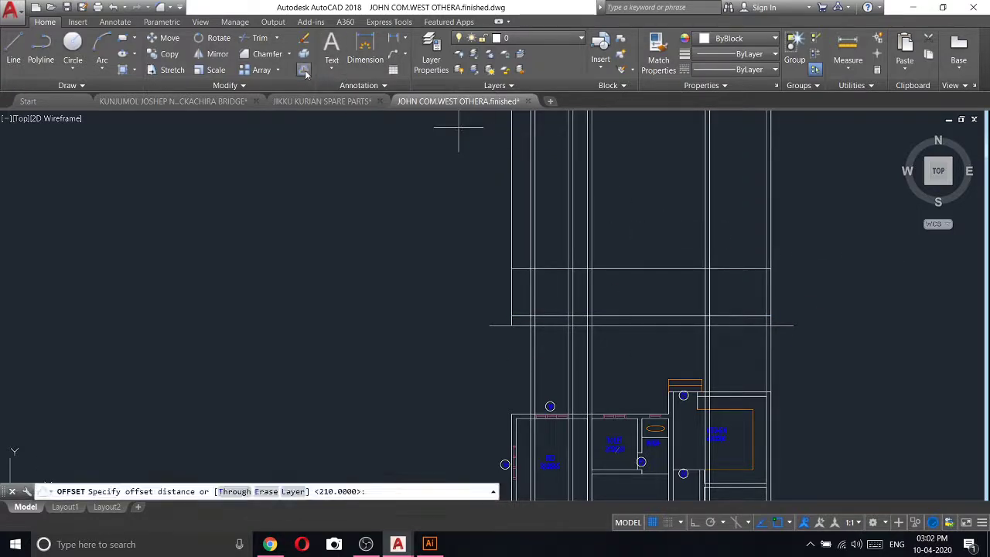
text(300)
key(Return)
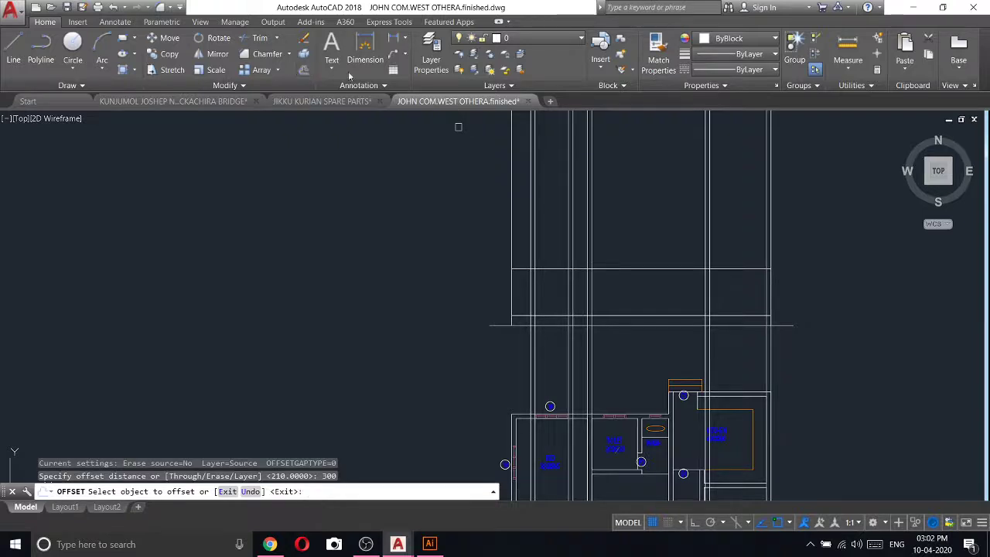
click(655, 315)
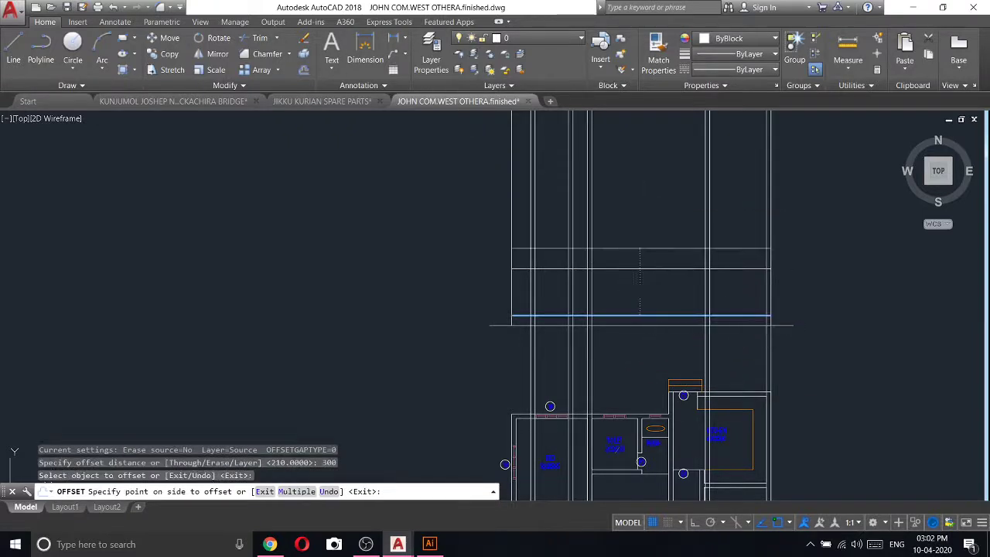
click(639, 205)
right_click(639, 203)
click(654, 212)
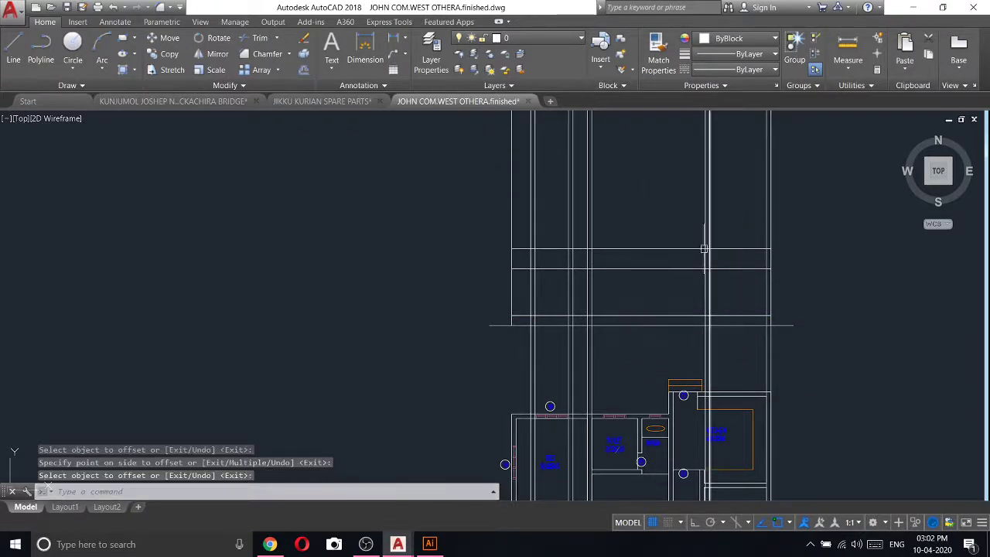
- Trim the unwanted lower construction-line segments with a crossing window
click(246, 44)
key(Return)
click(840, 337)
click(418, 344)
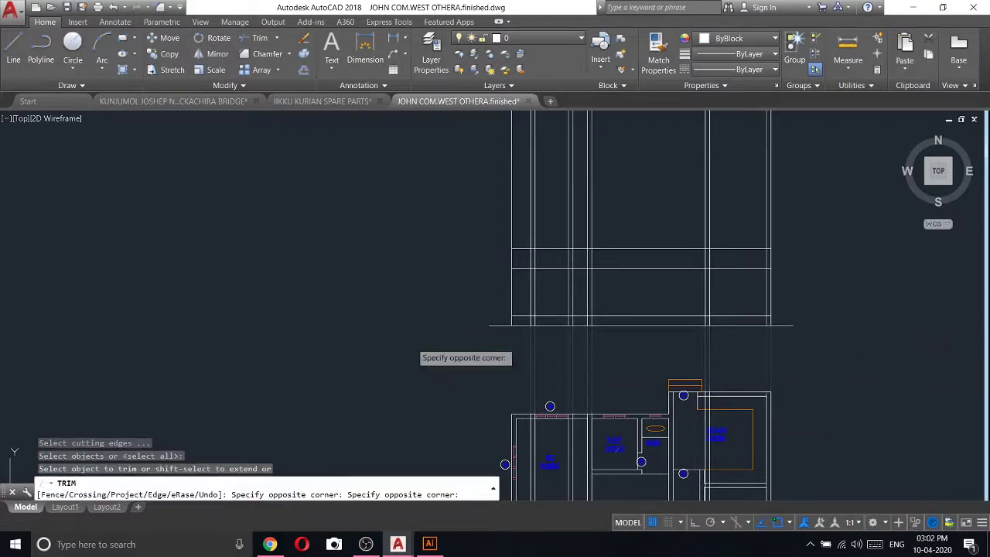
right_click(376, 214)
click(402, 222)
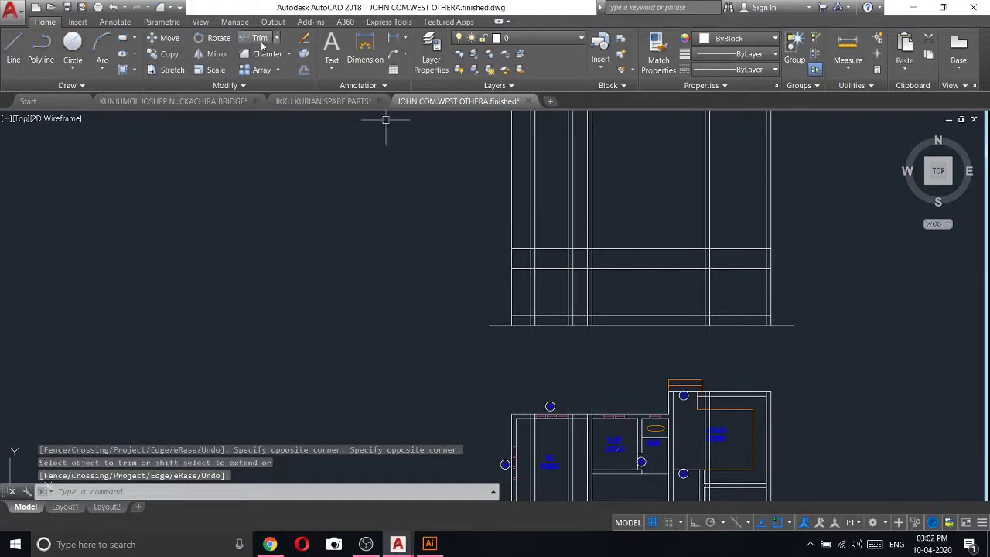
- Trim the vertical lines above the elevation and inside the top band
key(Return)
key(Return)
middle_drag(791, 261, 621, 284)
click(629, 251)
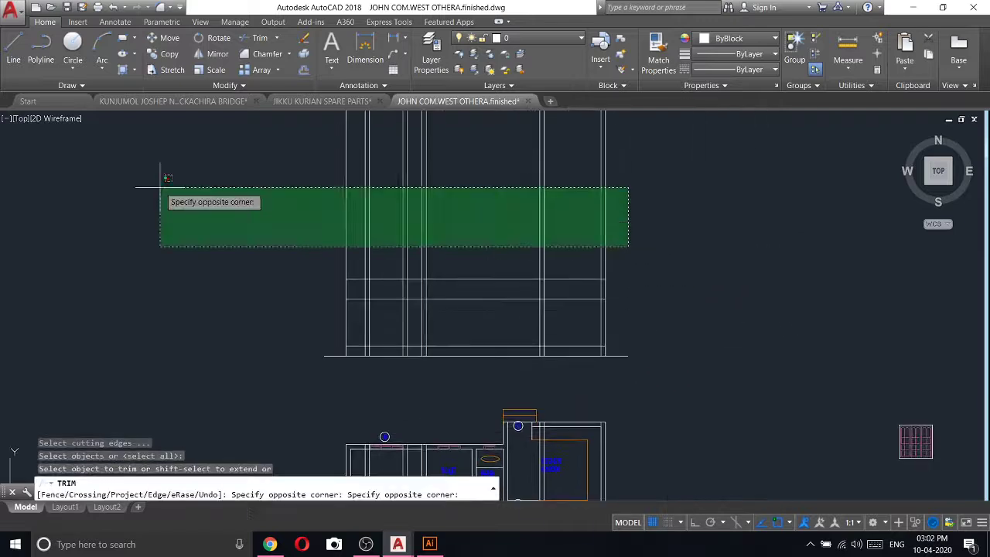
click(136, 164)
scroll(511, 279, up, 5)
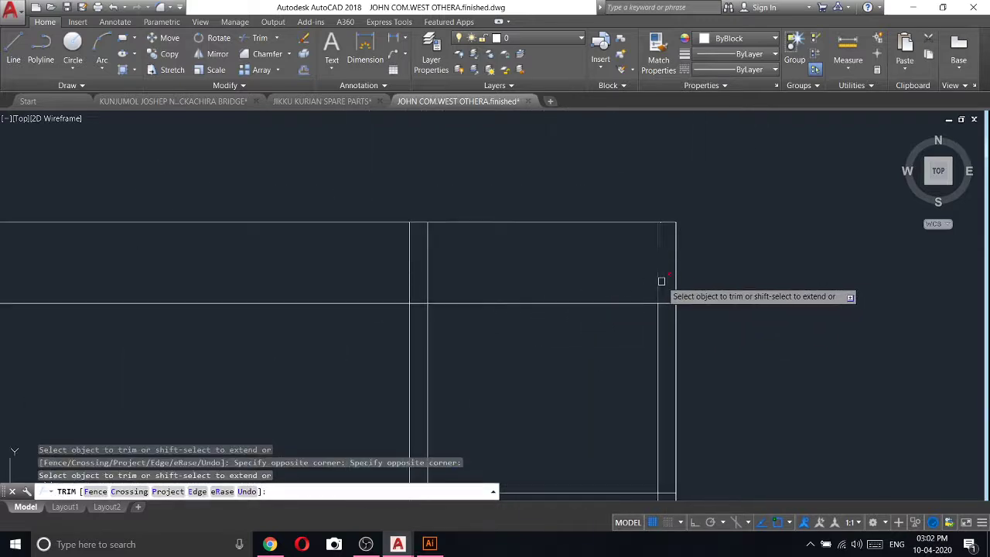
click(661, 281)
scroll(659, 279, down, 4)
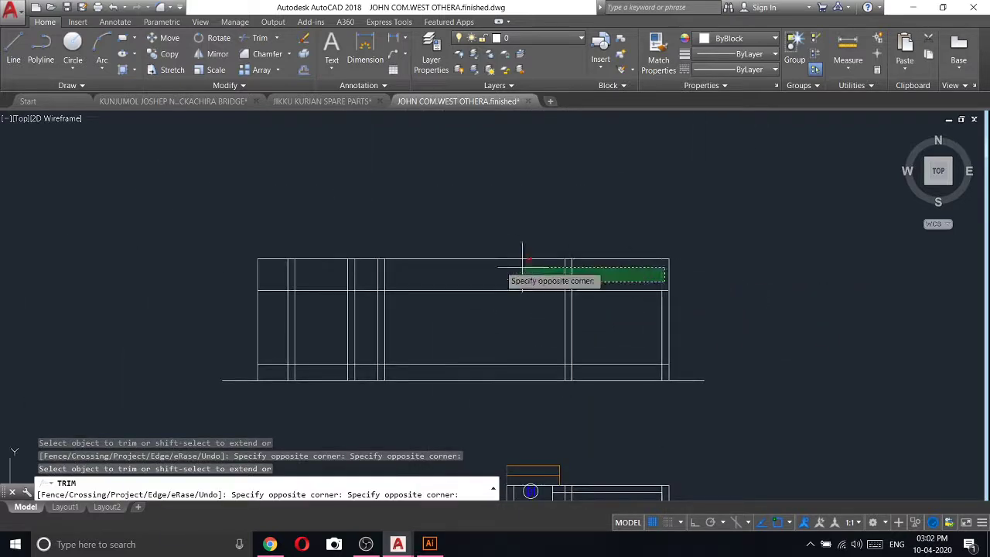
click(285, 271)
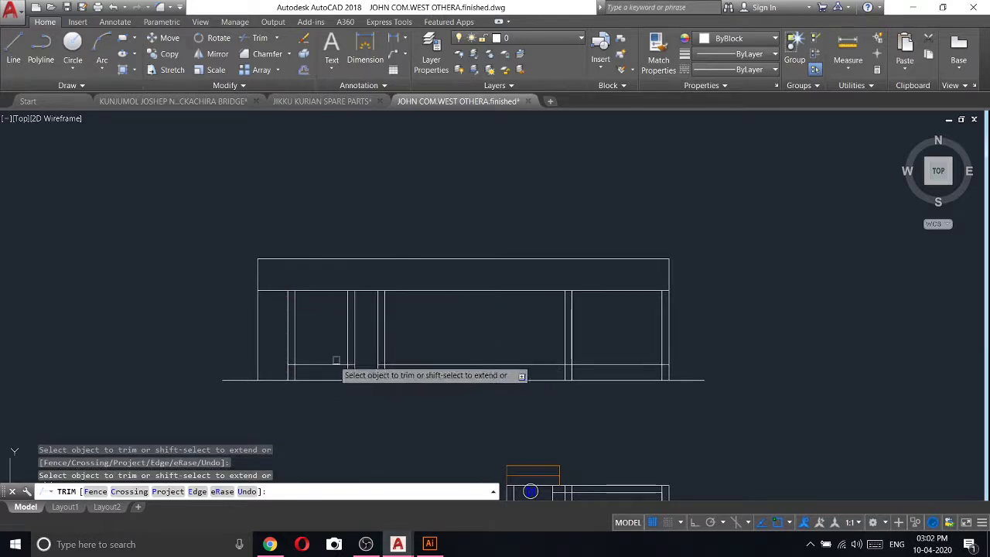
scroll(335, 360, up, 2)
scroll(294, 364, up, 3)
scroll(627, 355, down, 2)
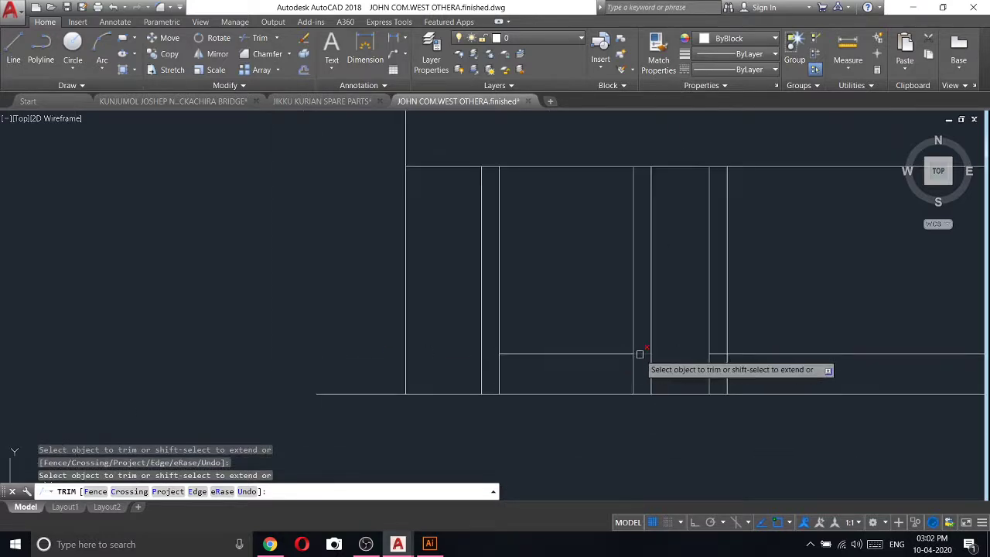
scroll(395, 338, down, 1)
scroll(701, 342, down, 2)
scroll(517, 345, up, 2)
scroll(543, 333, up, 2)
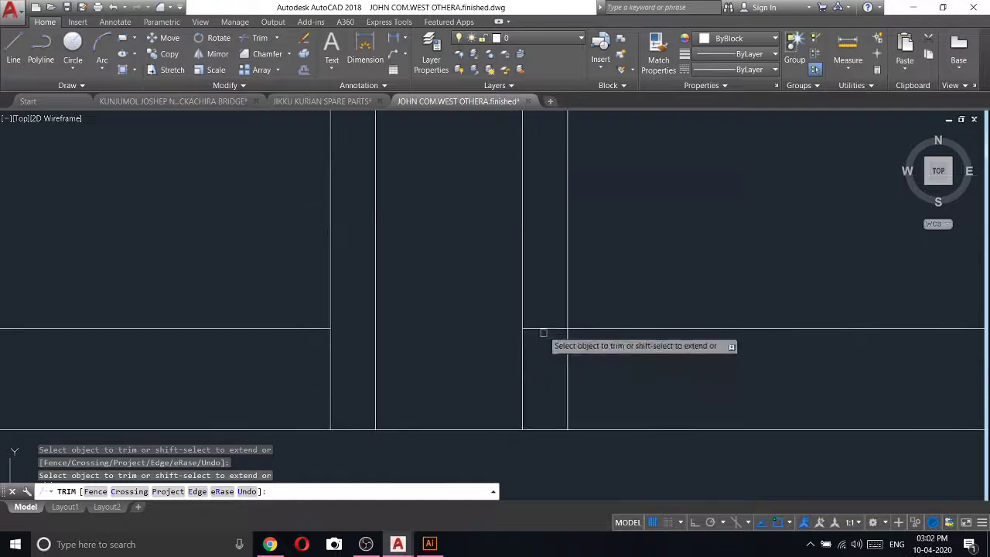
scroll(552, 327, down, 3)
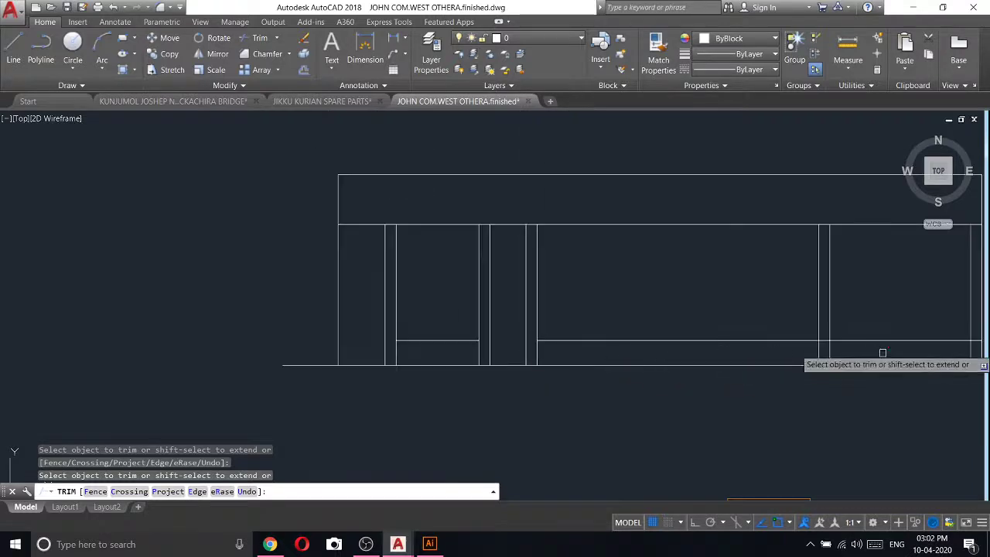
scroll(773, 349, up, 3)
scroll(426, 310, down, 4)
scroll(427, 310, down, 2)
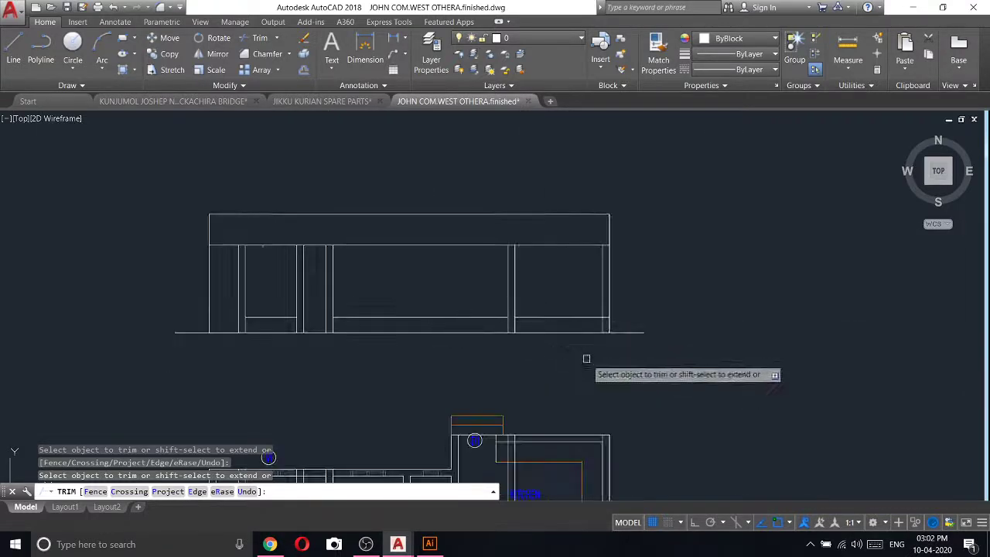
scroll(596, 367, down, 2)
scroll(608, 382, down, 1)
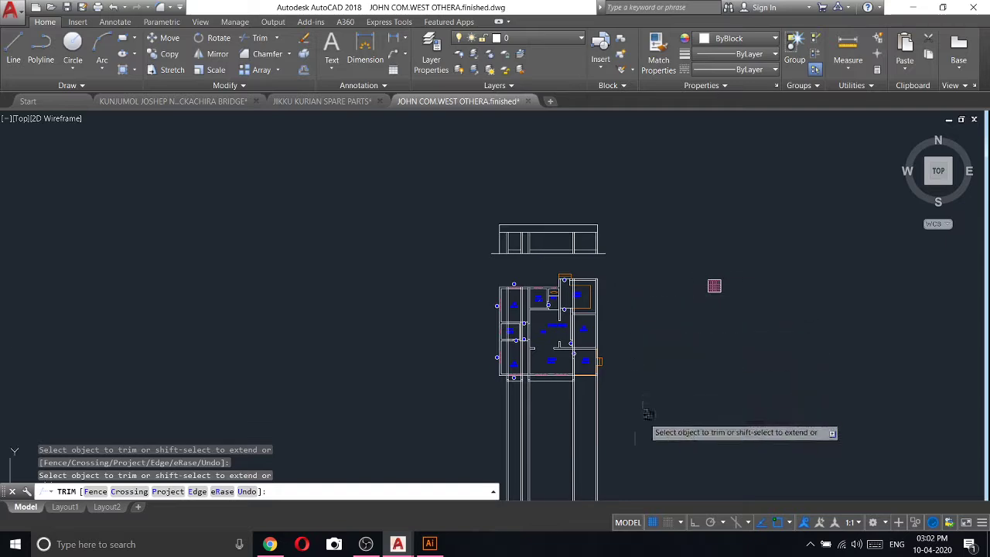
- Delete the leftover lines between the floor plan and the elevation
key(Escape)
drag(648, 415, 376, 380)
key(Delete)
scroll(579, 379, up, 4)
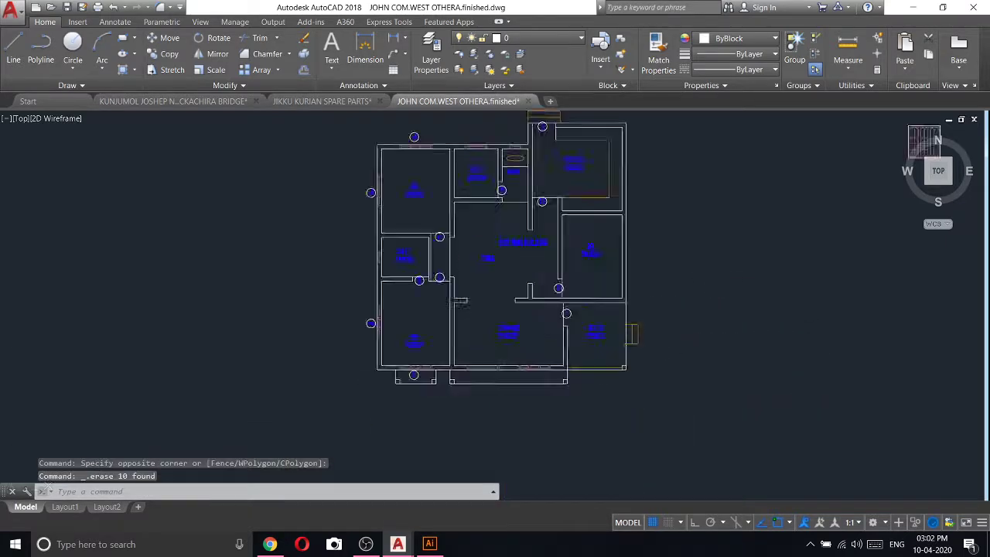
scroll(549, 310, up, 2)
scroll(632, 267, down, 2)
mouse_move(632, 268)
middle_down()
mouse_move(606, 354)
mouse_move(626, 319)
middle_up()
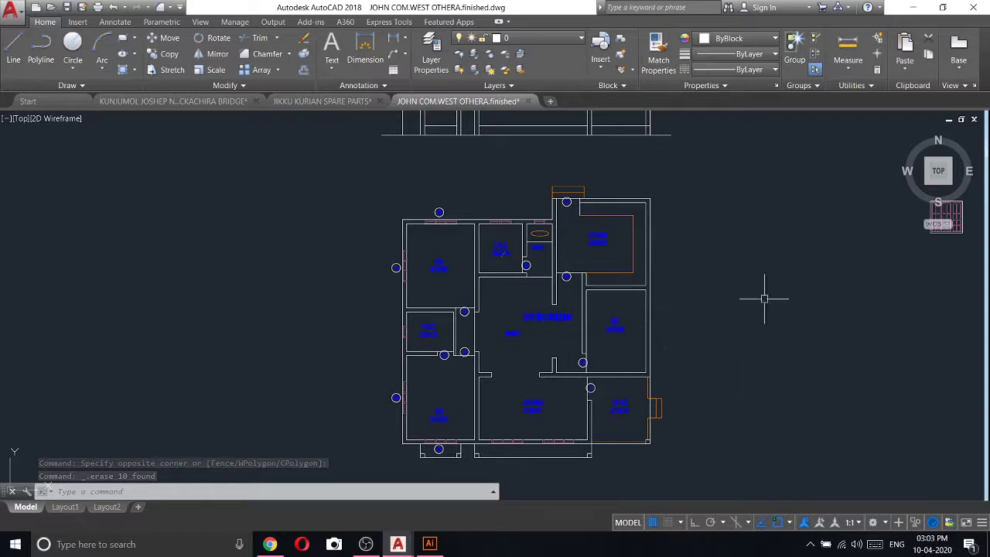
middle_drag(691, 214, 682, 273)
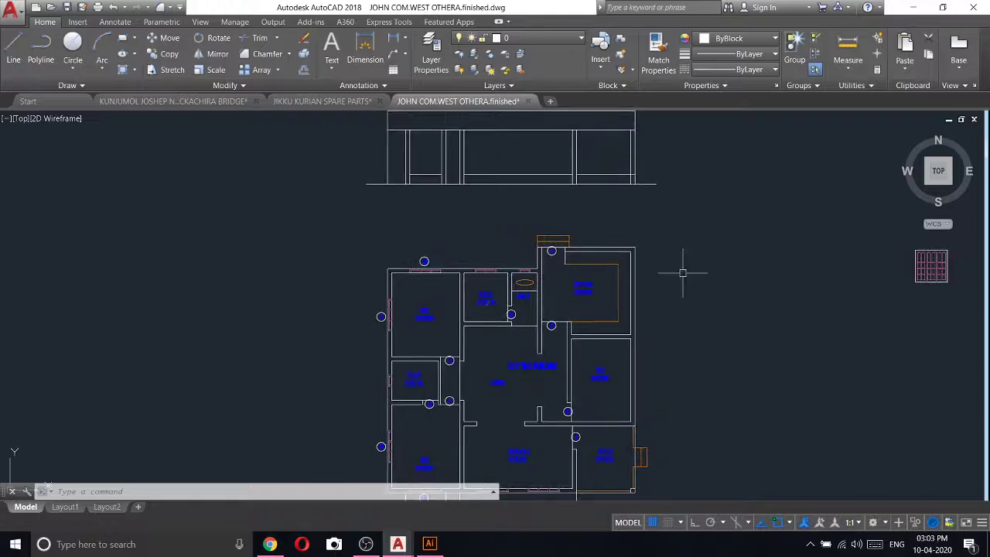
text(TRIM)
- Run one more trim pass on the elevation outline, then end it
key(Return)
key(Return)
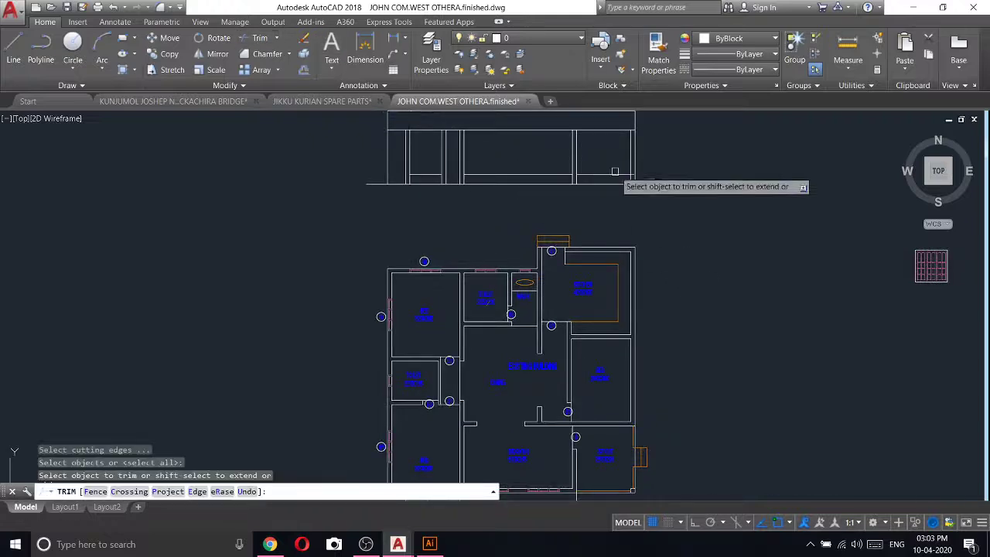
scroll(623, 191, up, 5)
right_click(696, 193)
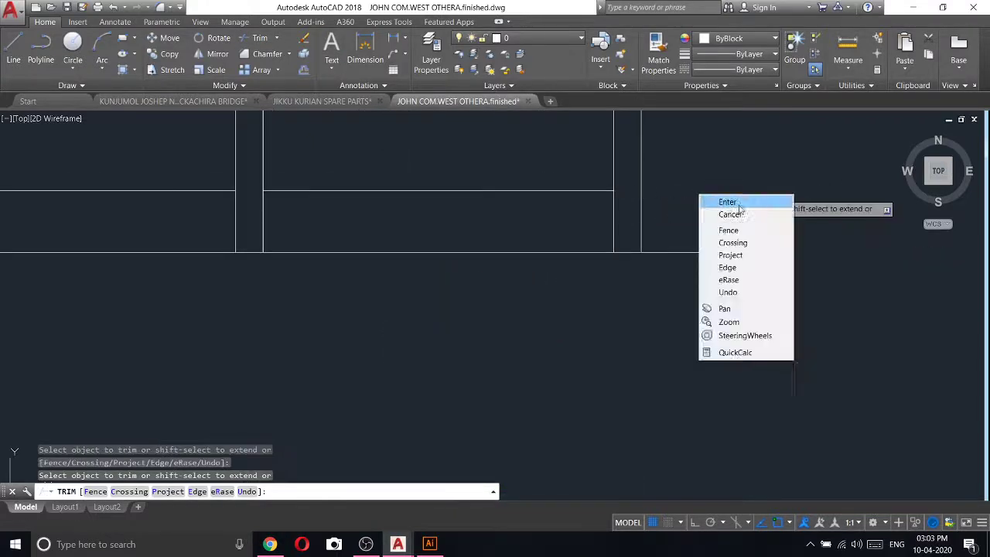
click(720, 199)
scroll(765, 264, down, 5)
scroll(765, 264, down, 3)
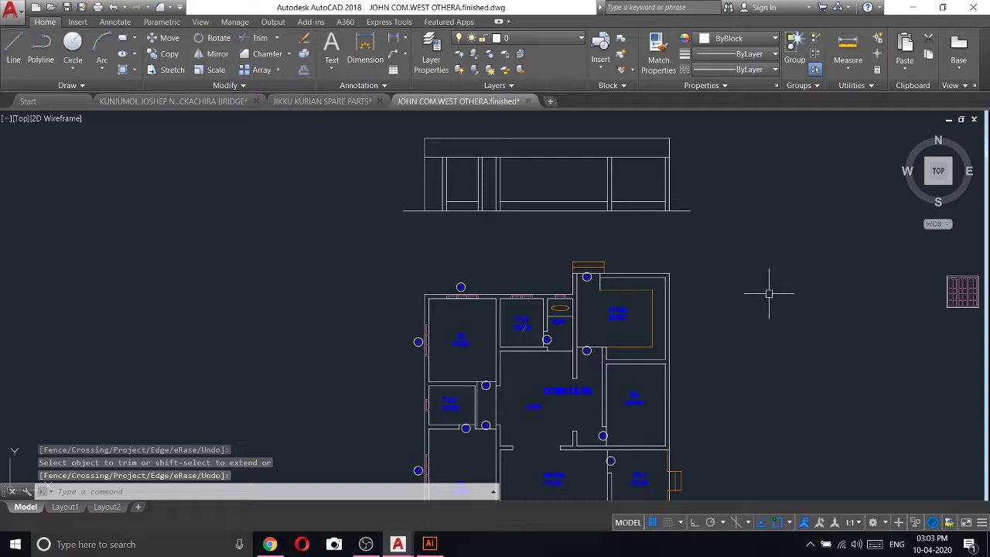
middle_drag(766, 291, 723, 209)
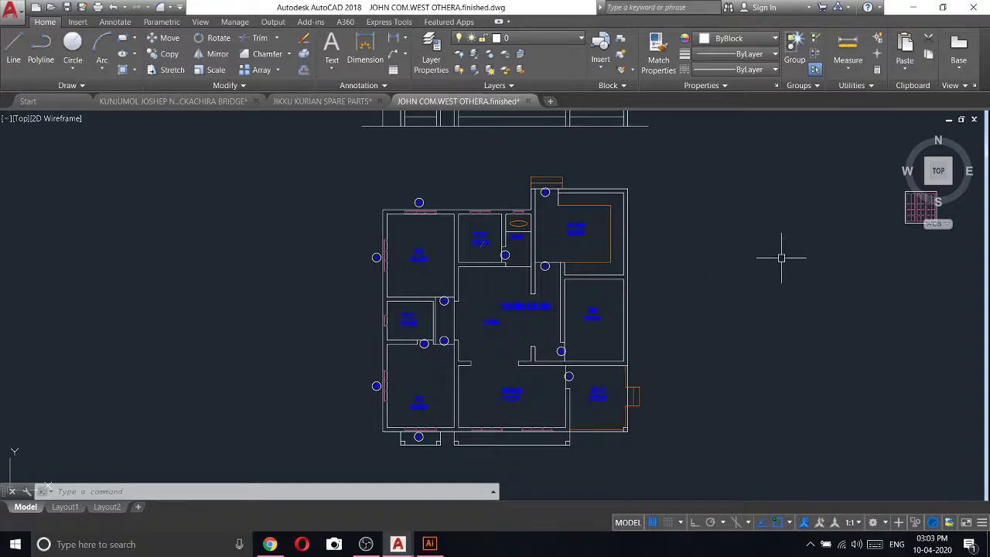
- Zoom and pan in on the front elevation above the floor plan
scroll(586, 261, down, 2)
scroll(623, 333, up, 2)
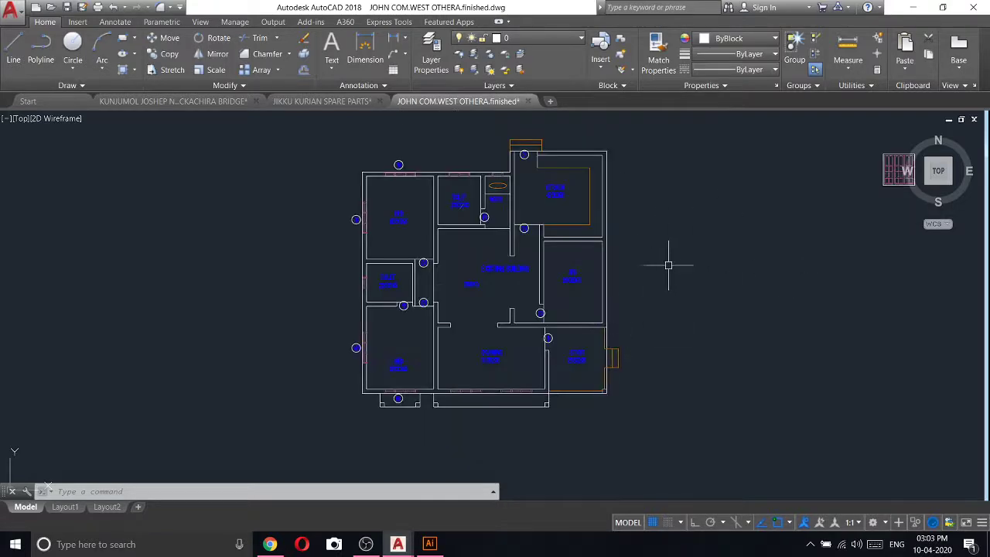
mouse_move(668, 266)
middle_down()
mouse_move(696, 407)
mouse_move(674, 302)
middle_up()
middle_drag(598, 161, 613, 215)
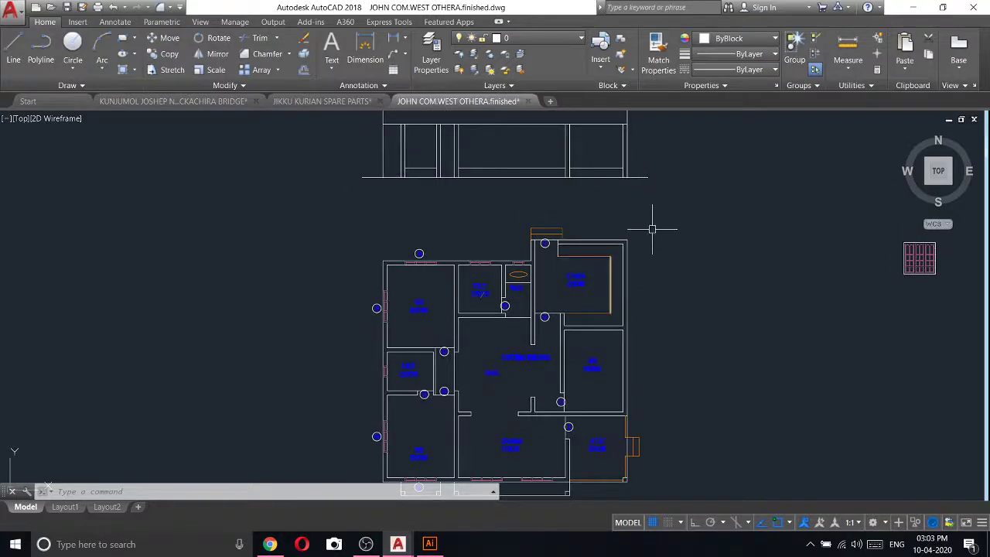
scroll(506, 240, down, 2)
scroll(457, 186, up, 4)
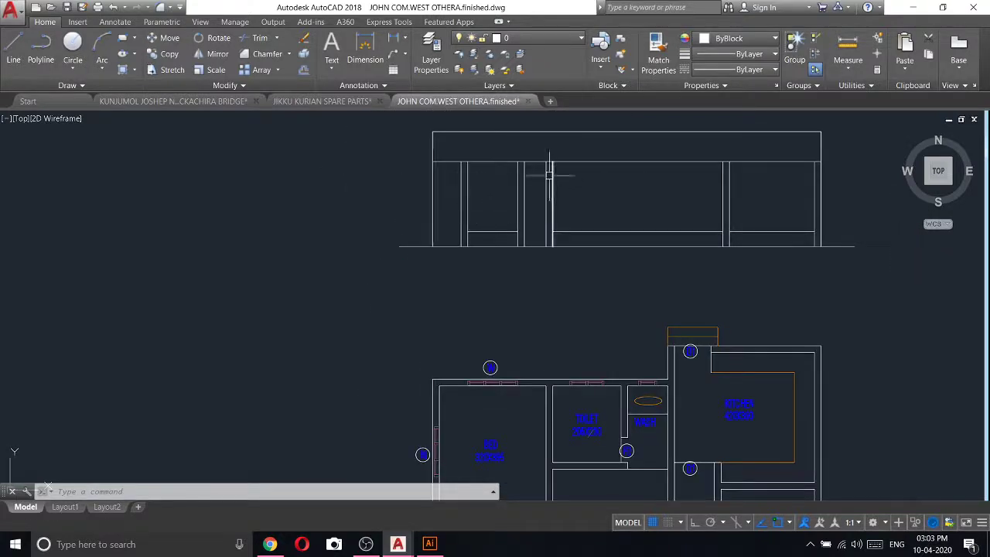
- Draw a 25-unit vertical line up from the elevation's top left corner
click(13, 50)
scroll(493, 149, up, 4)
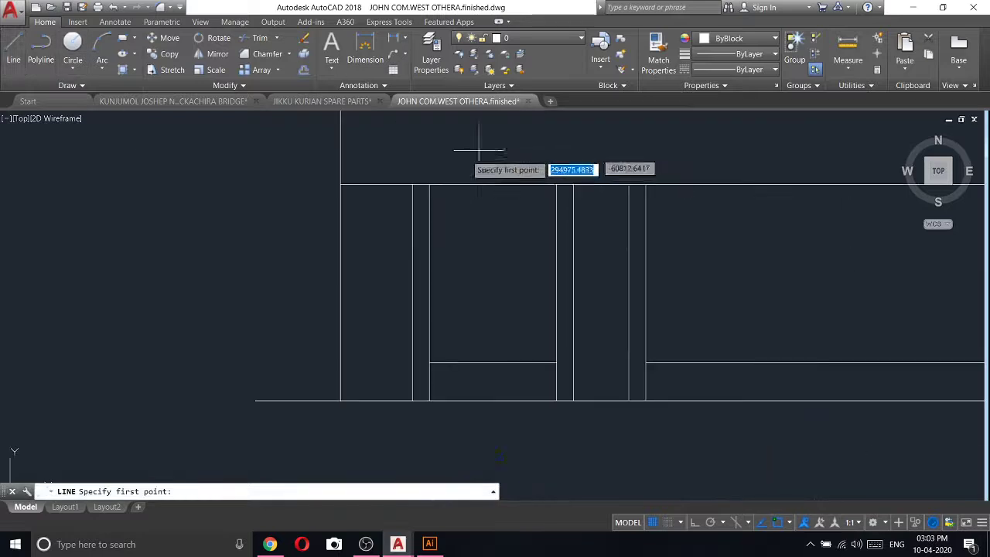
click(412, 184)
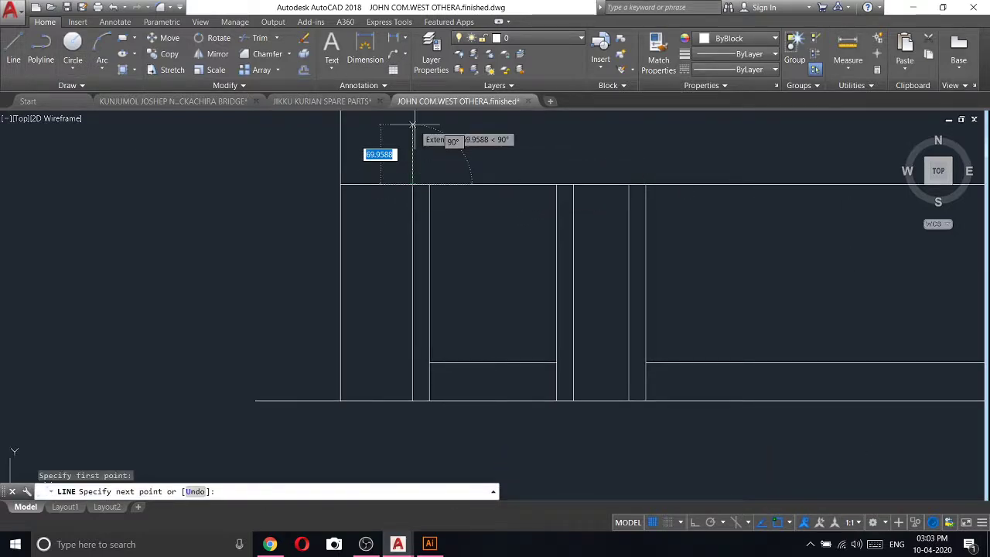
key(Return)
scroll(464, 147, up, 3)
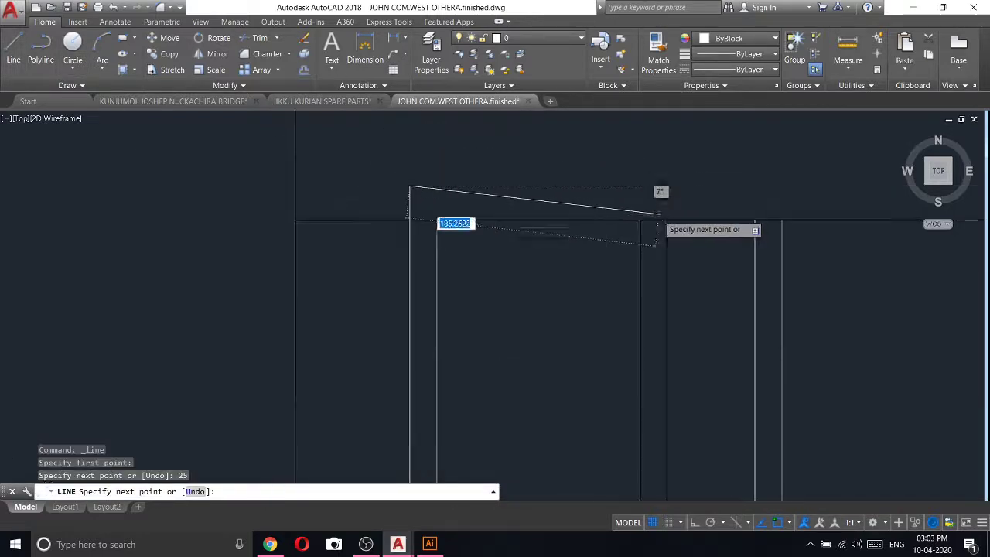
scroll(661, 218, up, 3)
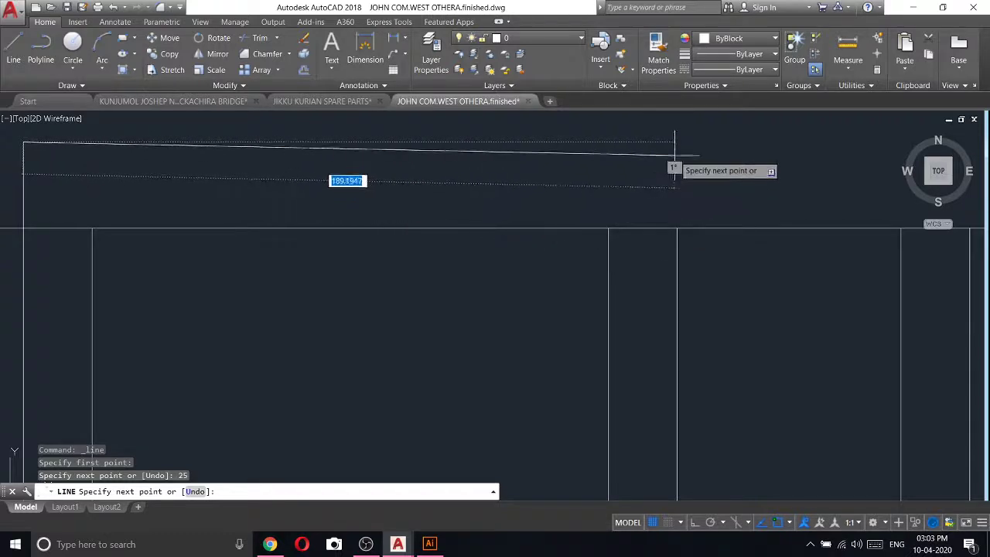
- With Ortho on, draw the raised outline's top edge across and back down
key(F8)
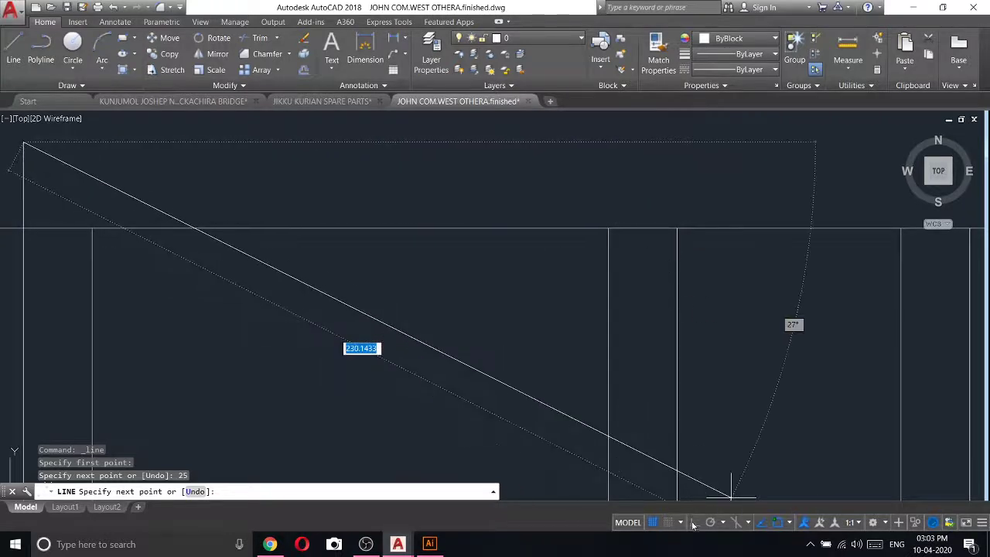
scroll(678, 189, down, 6)
click(679, 180)
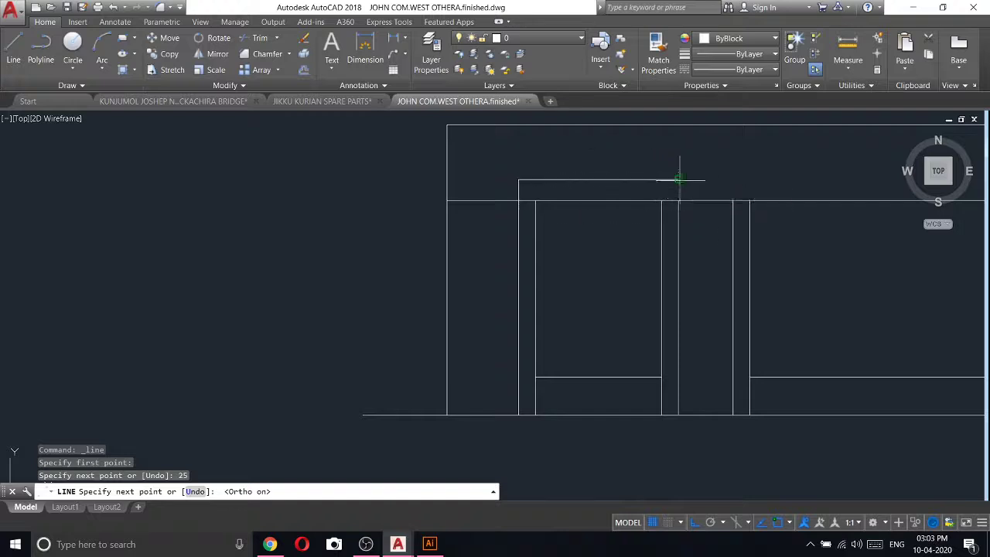
right_click(679, 199)
click(696, 214)
scroll(430, 199, down, 2)
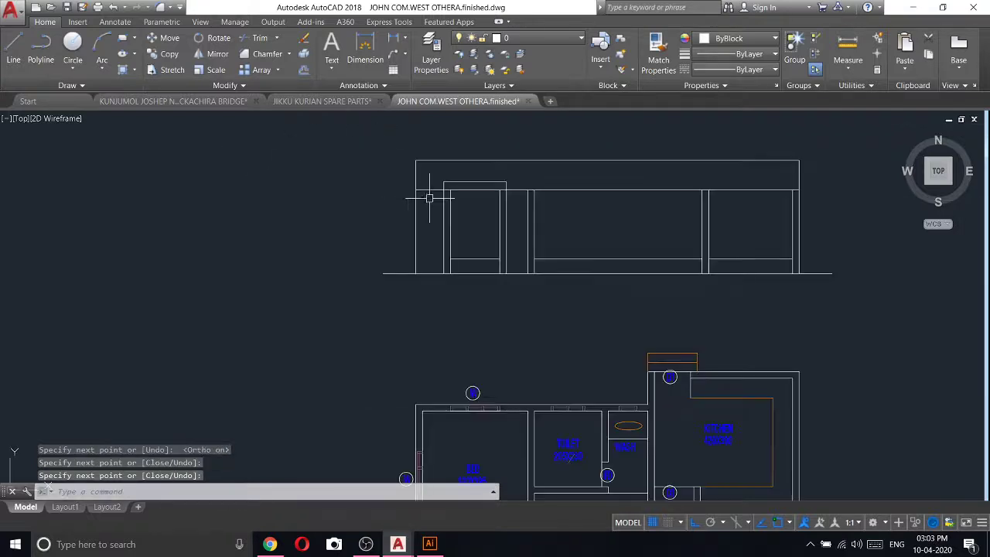
scroll(553, 188, down, 4)
scroll(570, 174, up, 6)
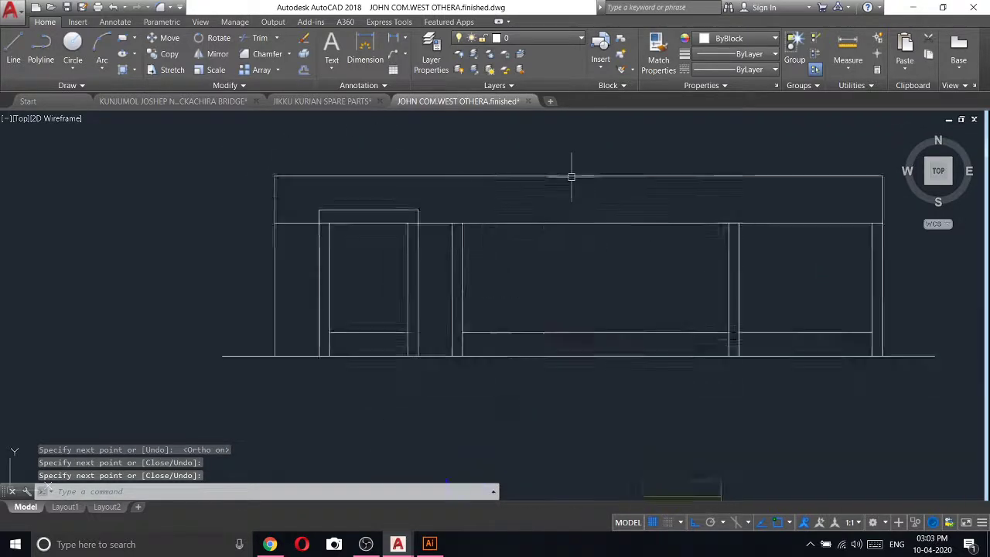
scroll(571, 174, up, 2)
click(16, 50)
scroll(482, 165, down, 4)
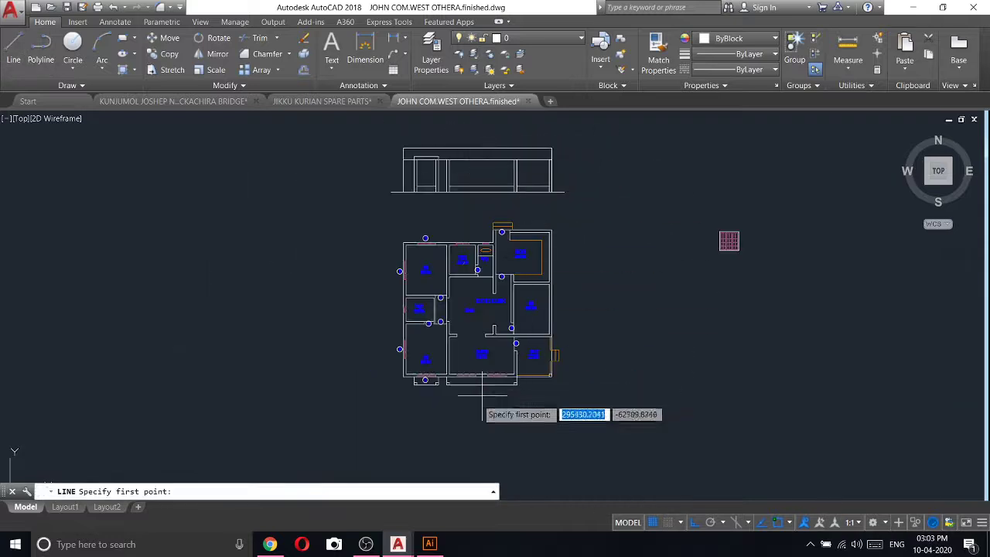
- Frame the front elevation's top band in the view
scroll(453, 402, up, 6)
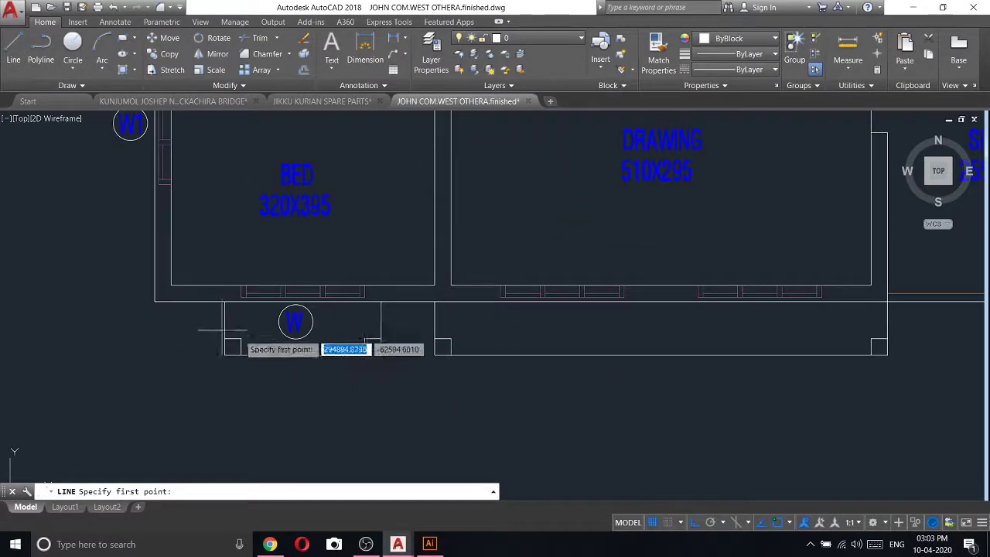
scroll(464, 338, down, 2)
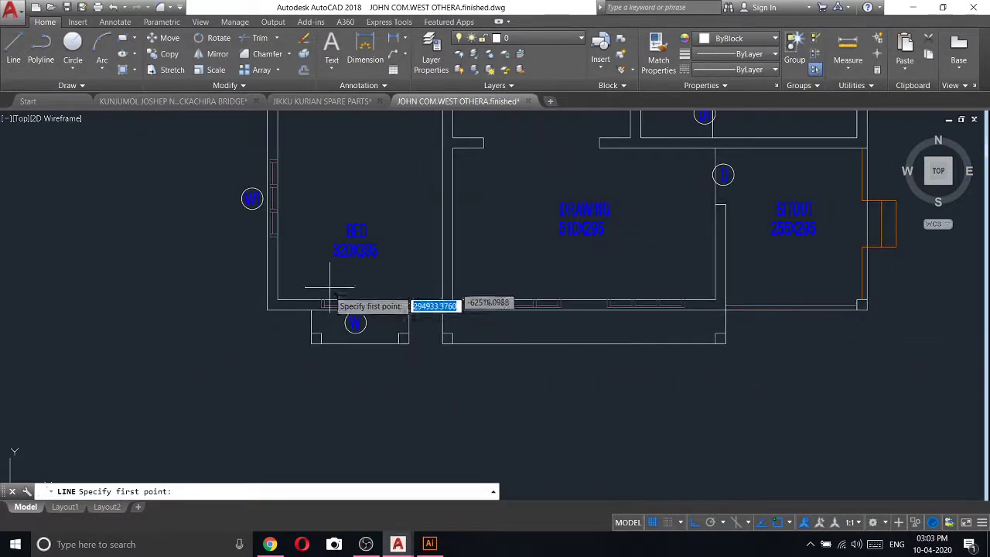
scroll(356, 322, up, 4)
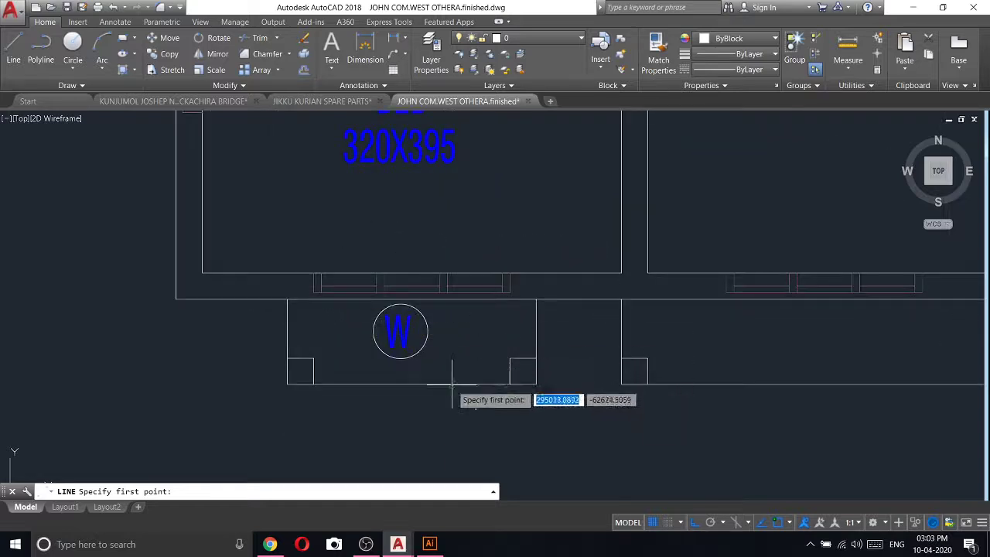
scroll(343, 356, down, 2)
scroll(648, 336, down, 2)
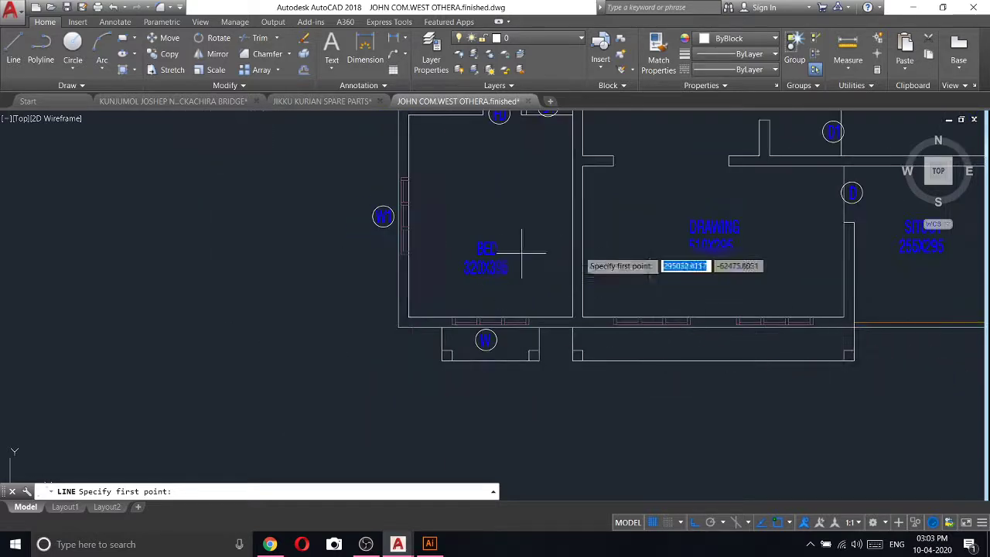
scroll(657, 341, down, 3)
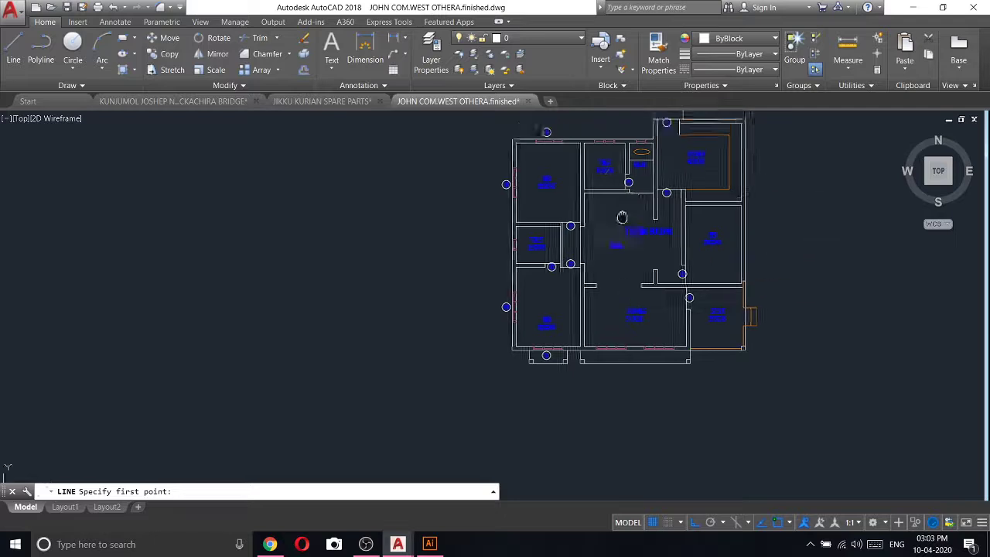
middle_drag(629, 205, 513, 399)
scroll(464, 209, up, 5)
middle_drag(463, 209, 496, 264)
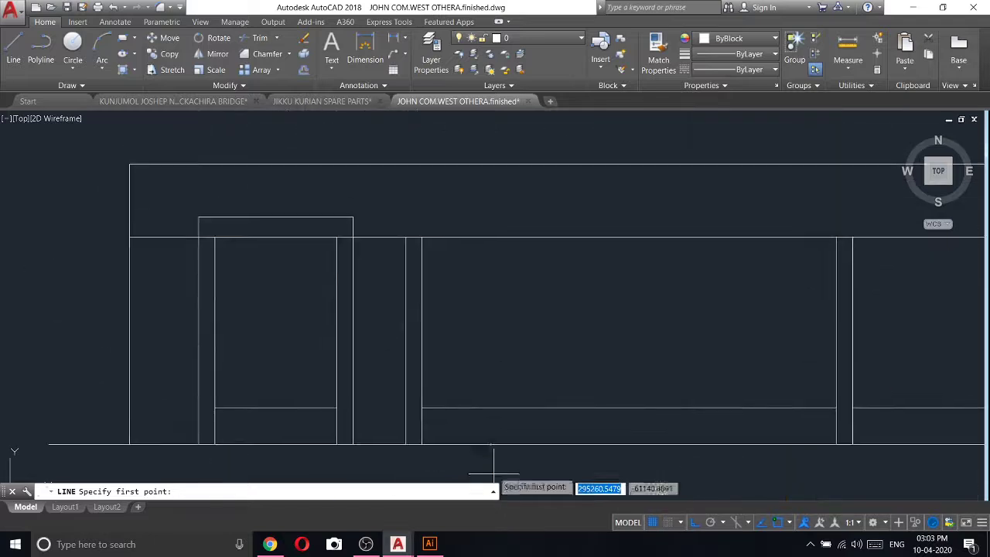
- Draw a 25-unit-high raised outline on the top band toward the right end
click(403, 240)
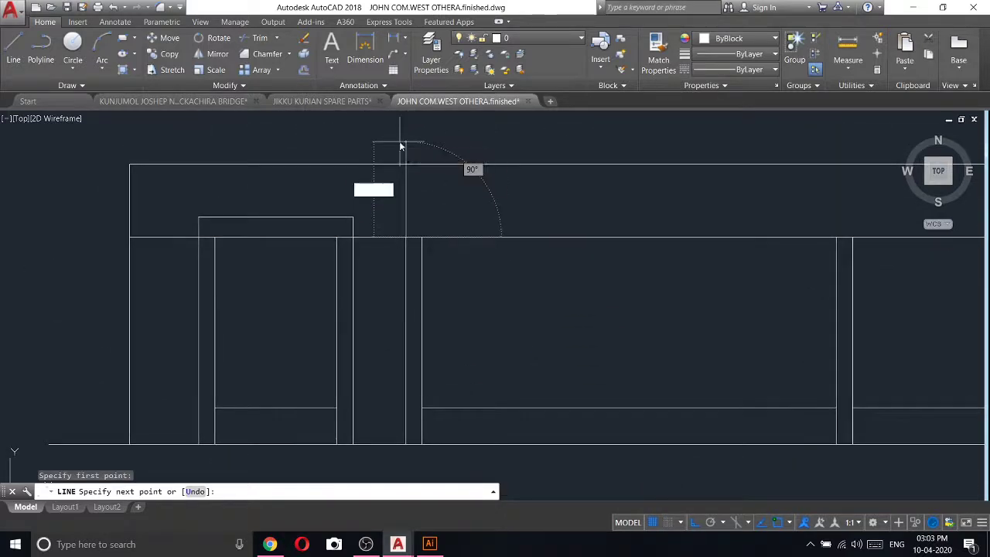
text(25)
key(Return)
scroll(541, 158, down, 5)
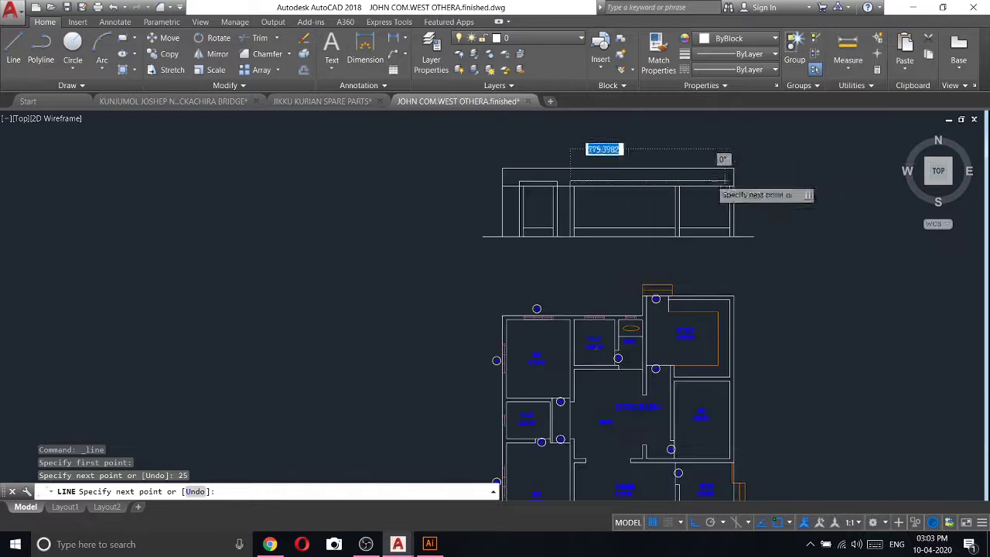
scroll(541, 199, up, 6)
click(534, 173)
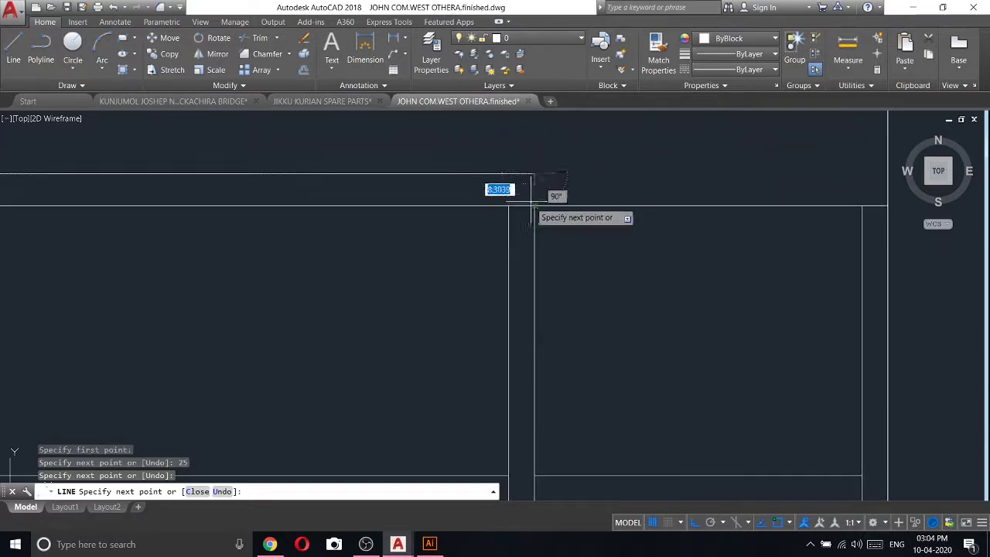
key(Escape)
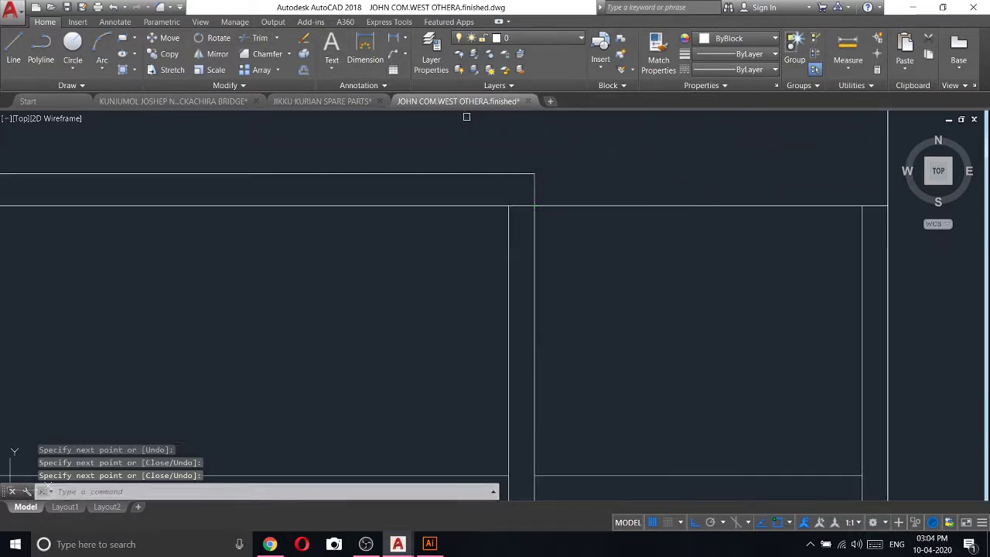
- Start TRIM (tr) to clean up the overlapping lines
text(tr)
key(Return)
key(Return)
scroll(515, 214, down, 3)
scroll(565, 259, up, 3)
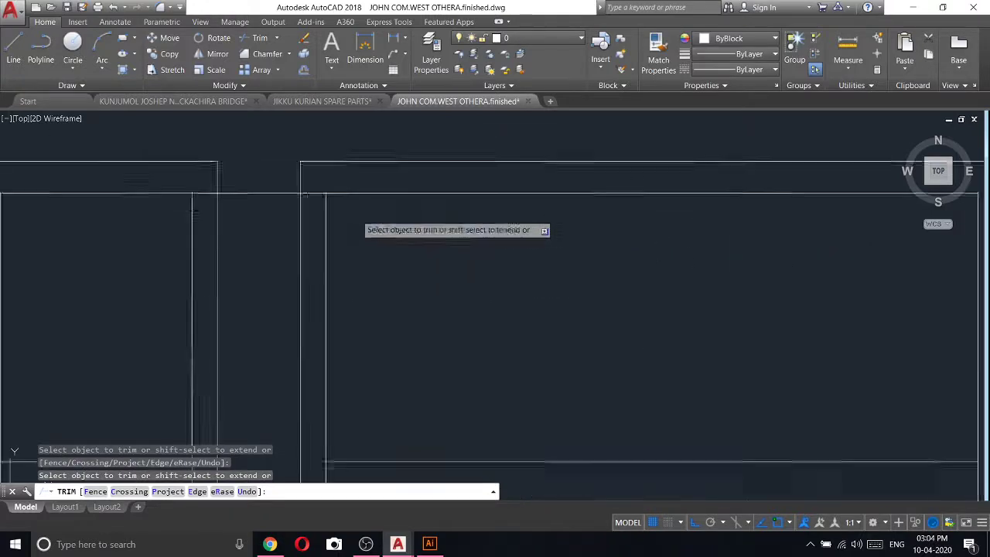
scroll(304, 195, up, 1)
scroll(425, 186, down, 1)
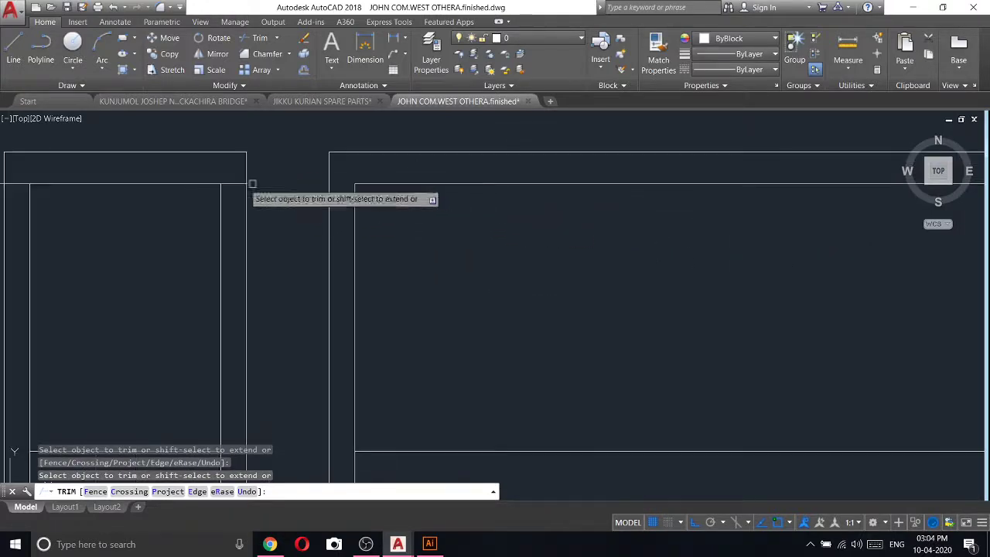
- Finish the trim operation
scroll(237, 203, up, 2)
scroll(279, 221, down, 2)
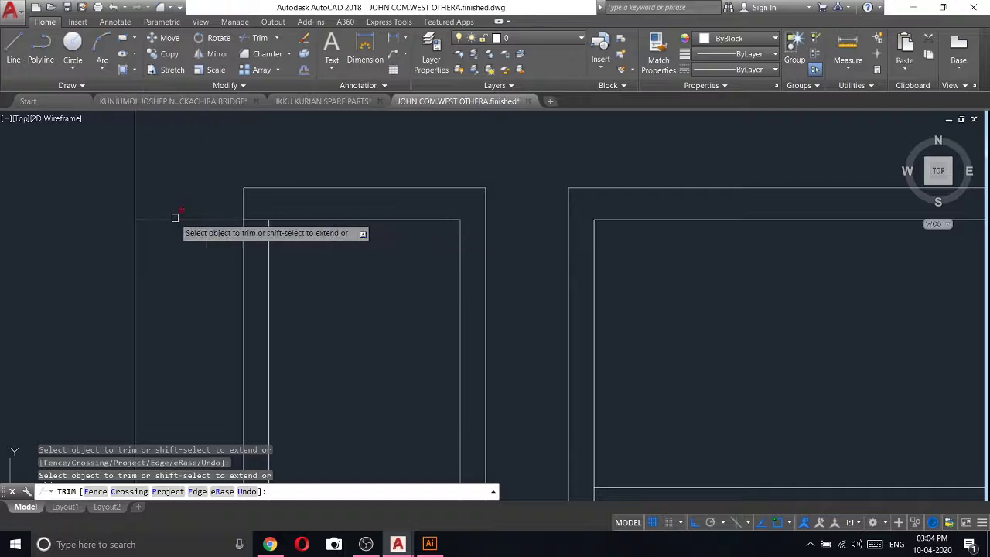
right_click(312, 199)
click(340, 208)
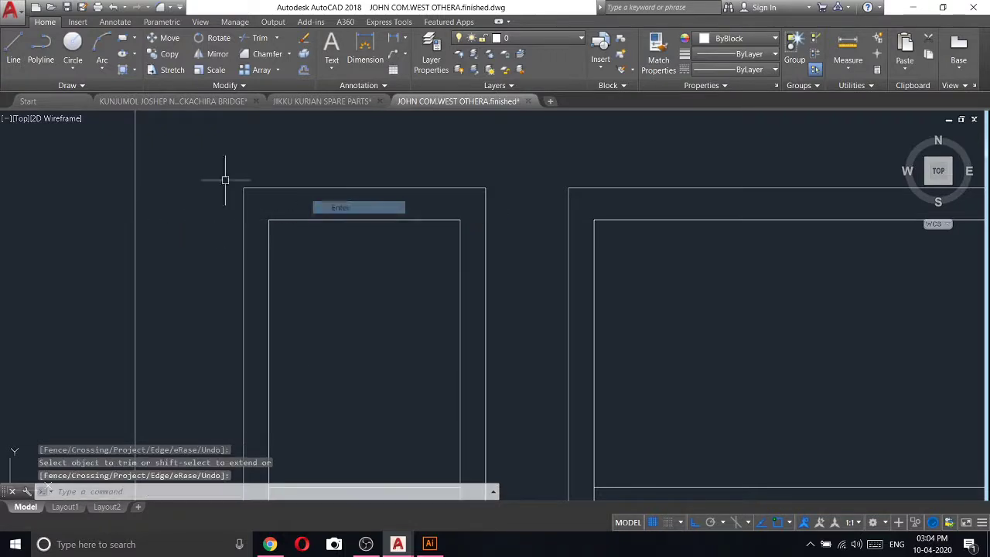
- Trace an outer edge 7 left, 7 up, across, and 7 down around the left outline
click(14, 68)
click(244, 188)
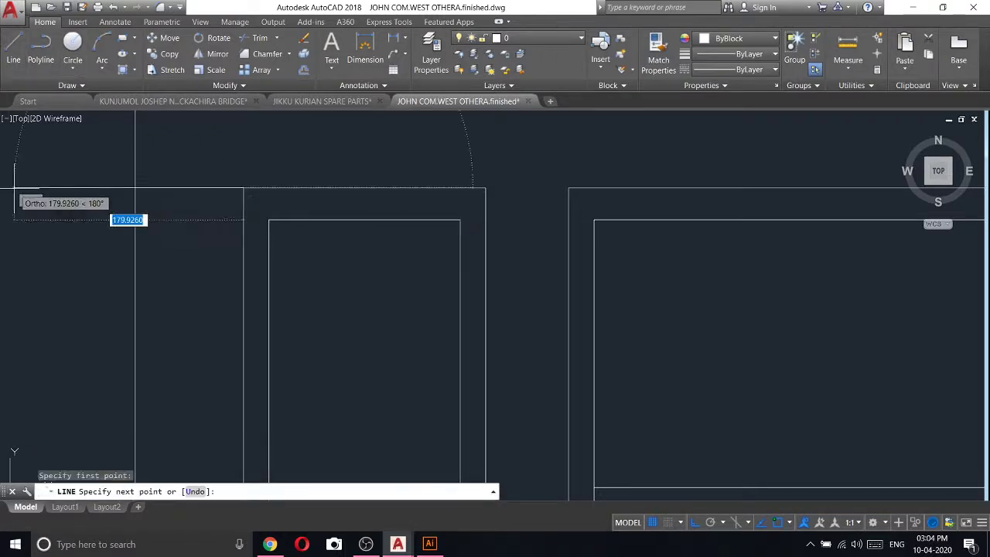
text(7)
key(Return)
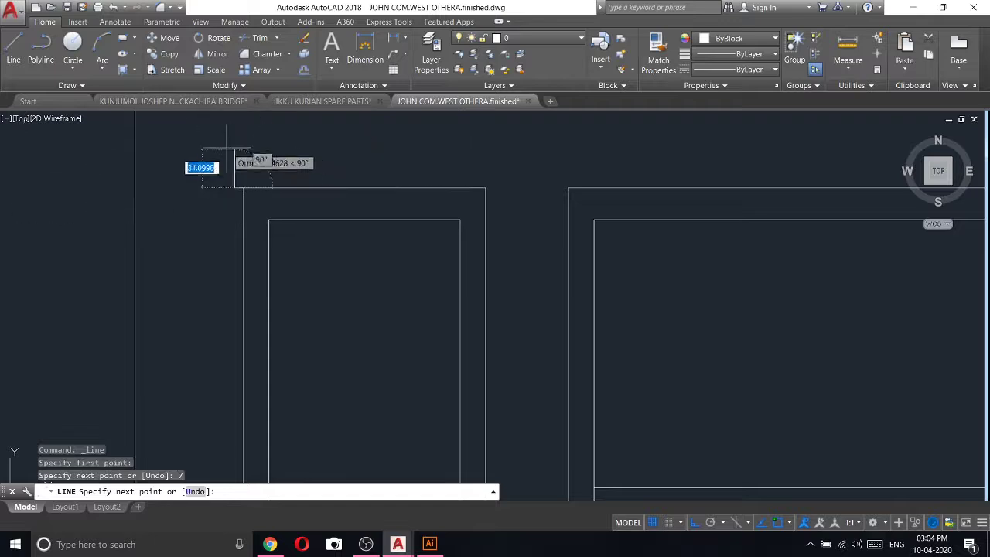
key(Return)
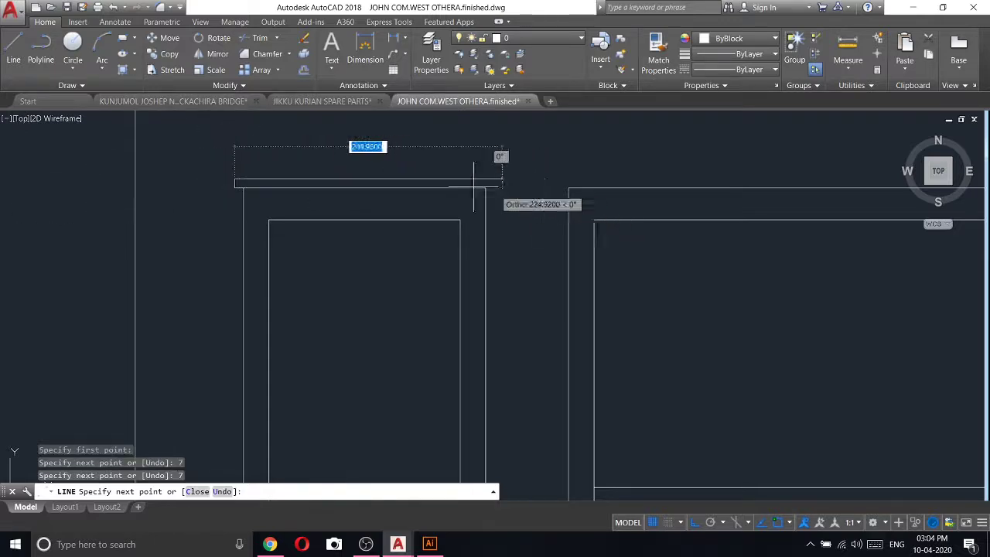
scroll(476, 177, up, 5)
click(517, 197)
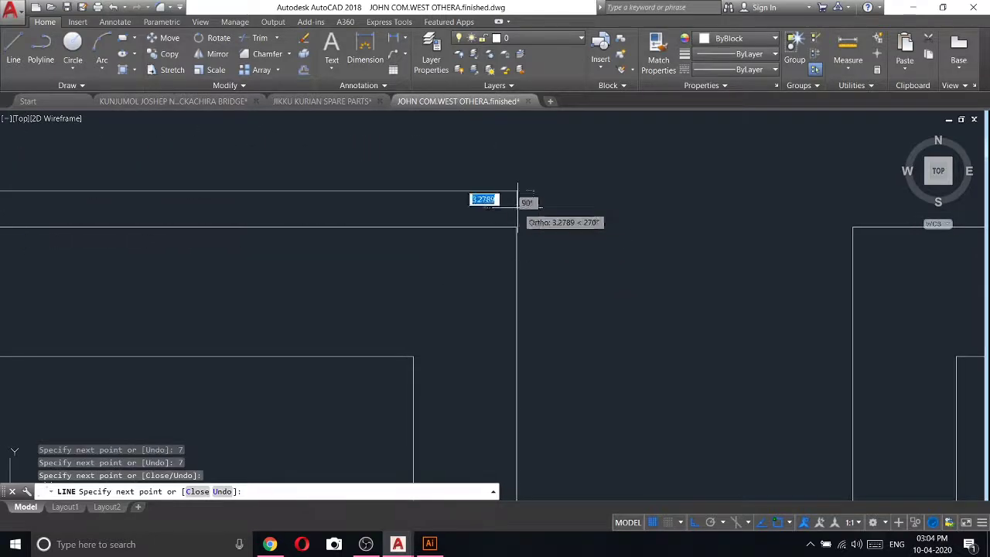
text(7)
key(Return)
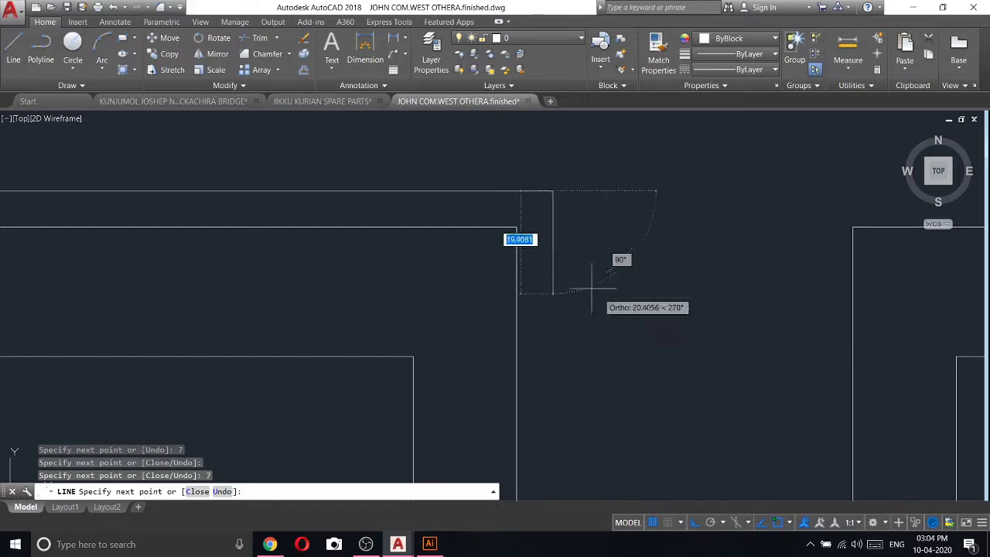
scroll(593, 276, up, 2)
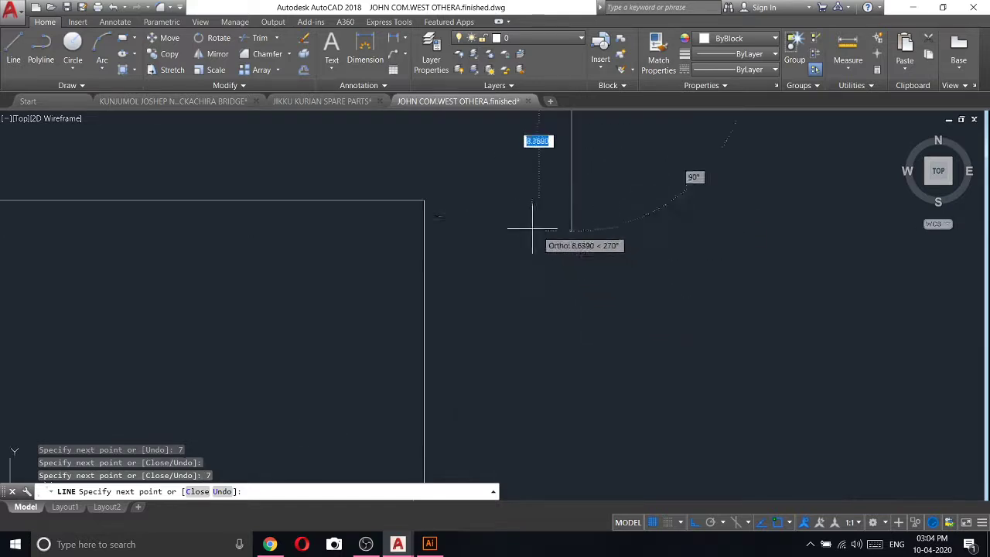
right_click(382, 201)
click(402, 223)
scroll(621, 303, down, 2)
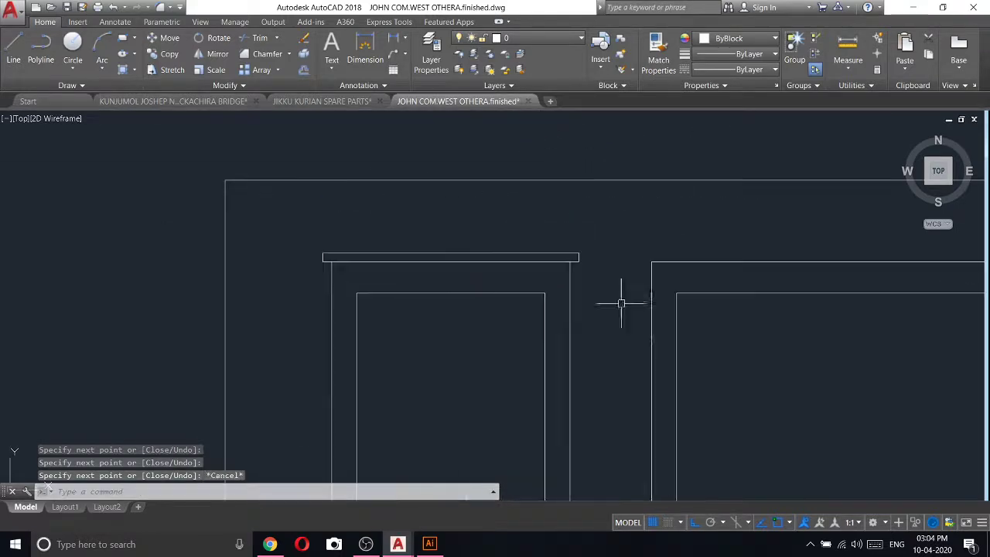
- Draw a closed 60 by 15 eave outline from the left wall top
click(12, 58)
scroll(475, 265, down, 2)
scroll(508, 254, up, 1)
scroll(646, 354, down, 4)
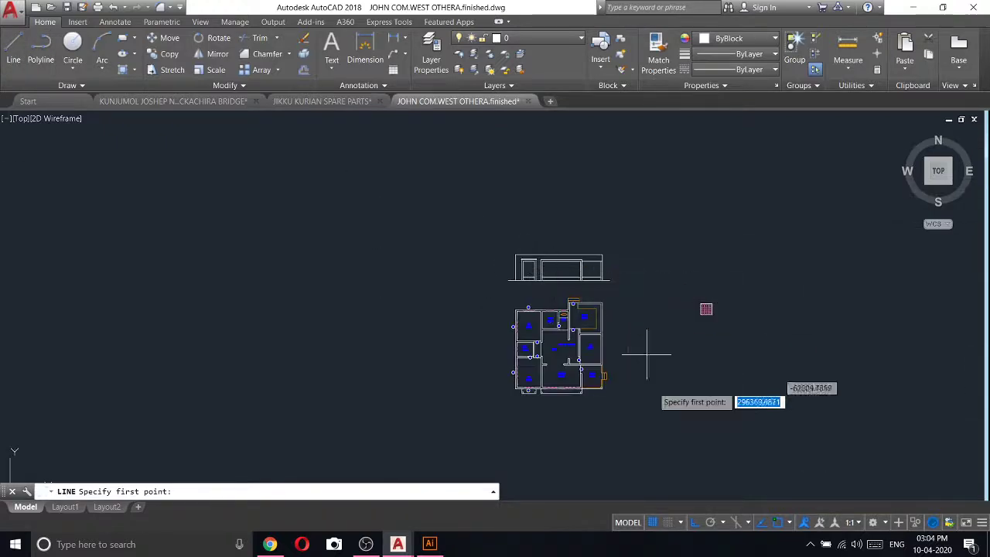
scroll(565, 340, up, 4)
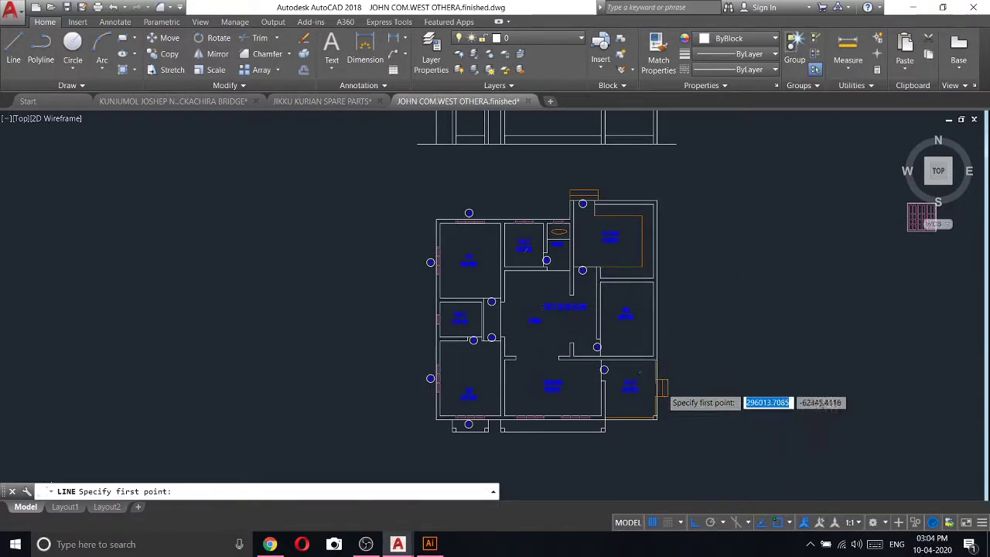
scroll(640, 372, down, 2)
scroll(624, 282, up, 2)
scroll(624, 300, down, 2)
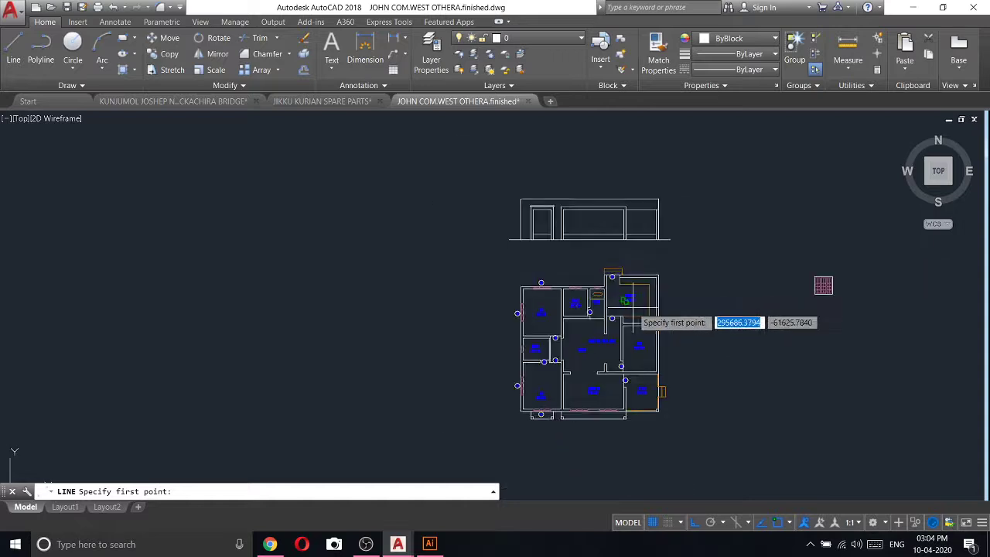
scroll(495, 178, up, 5)
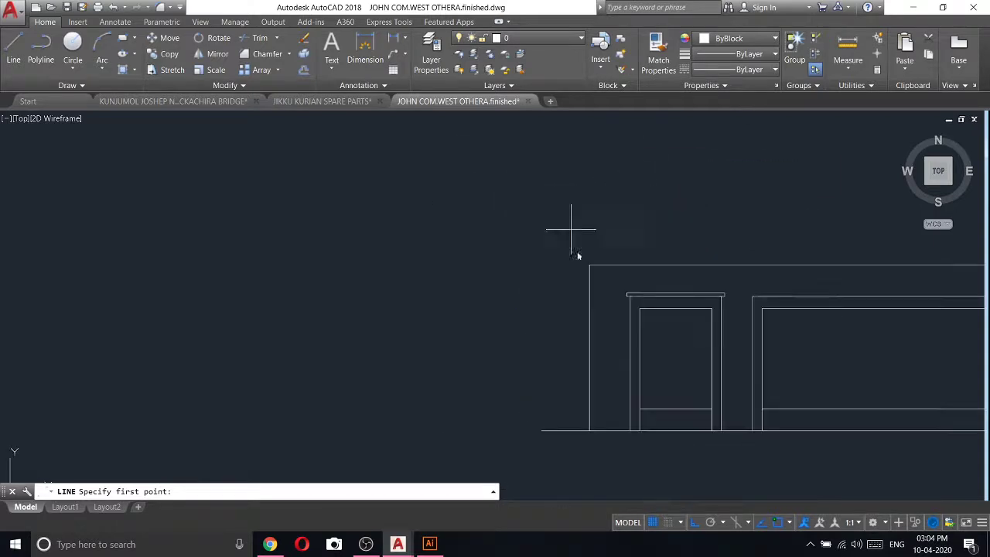
scroll(628, 309, up, 2)
click(646, 310)
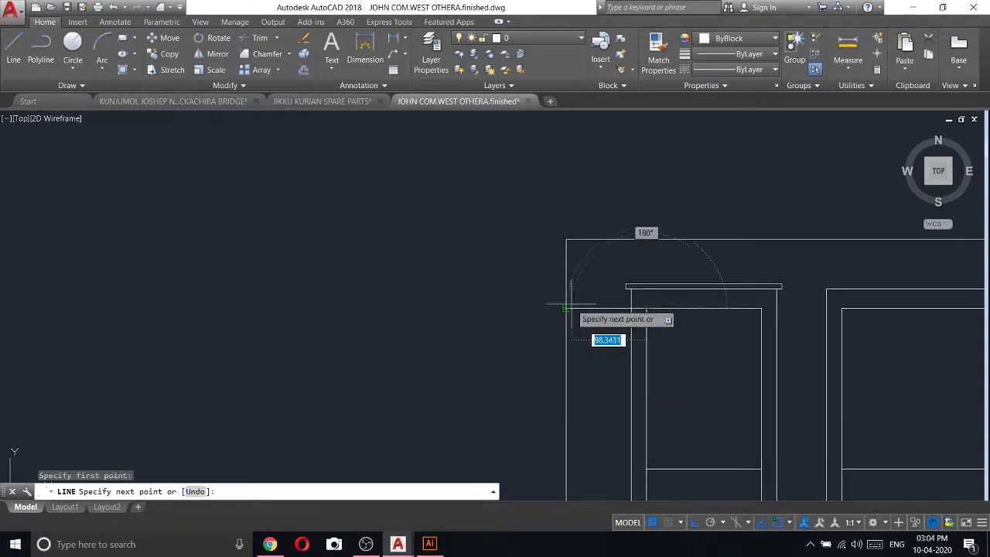
click(569, 308)
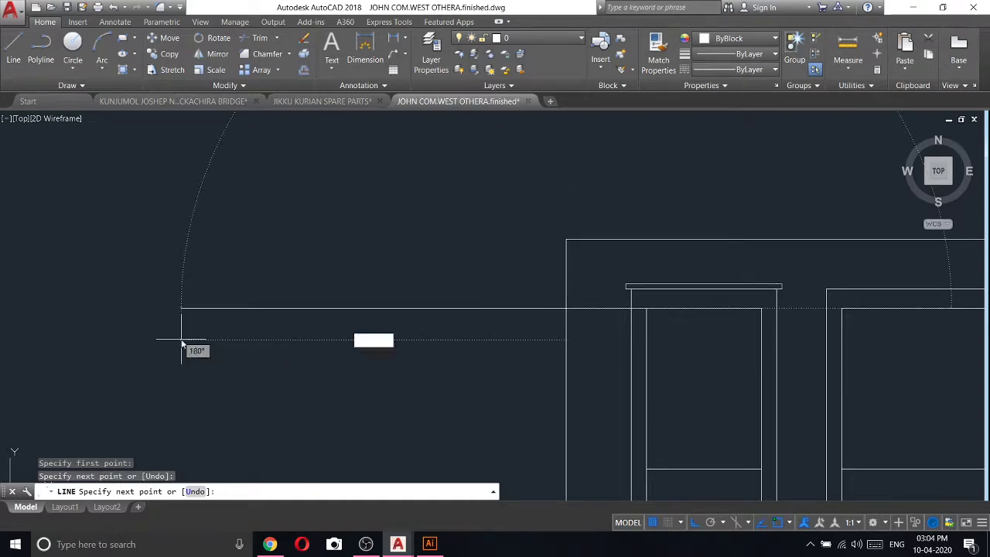
text(60)
key(Return)
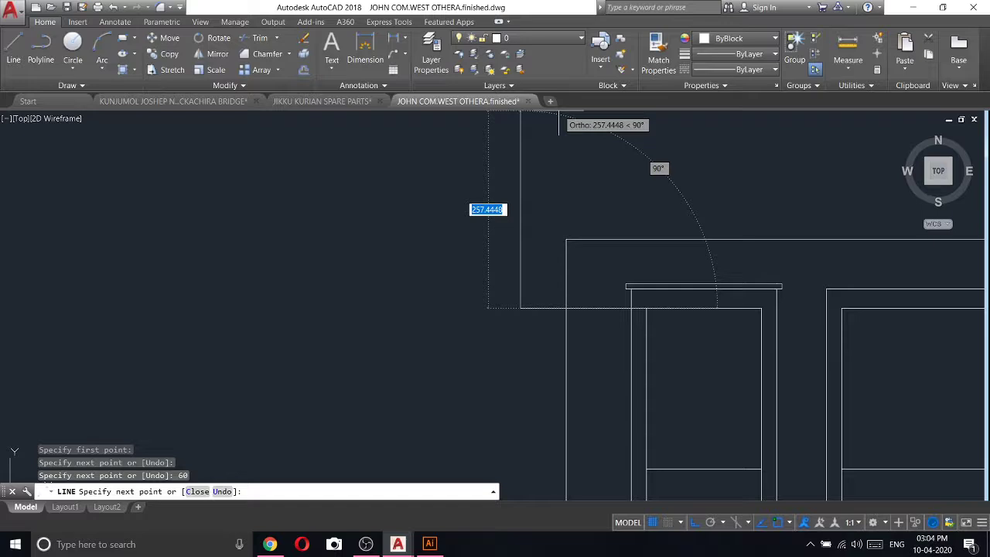
text(15)
key(Return)
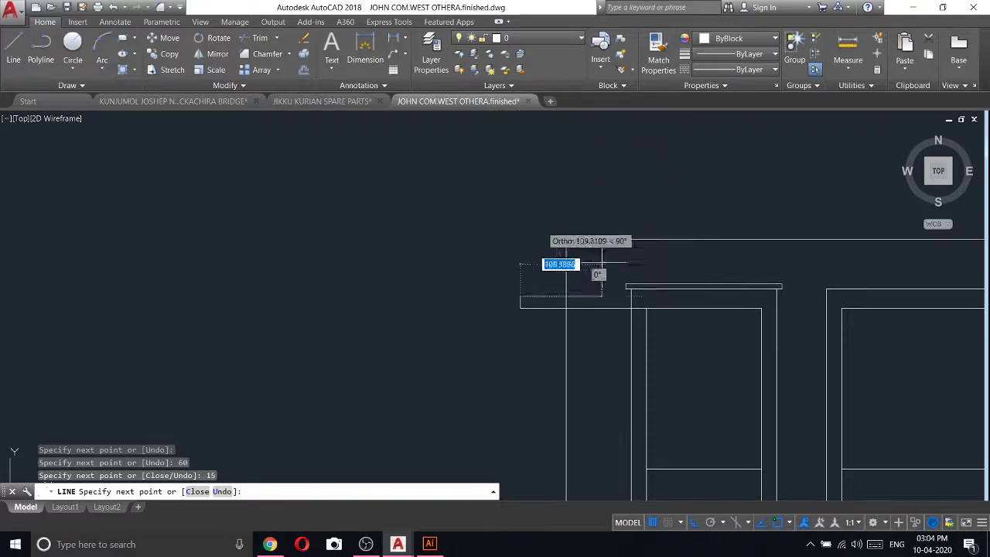
click(566, 297)
- End the line and start TRIM with all objects as cutting edges
right_click(557, 276)
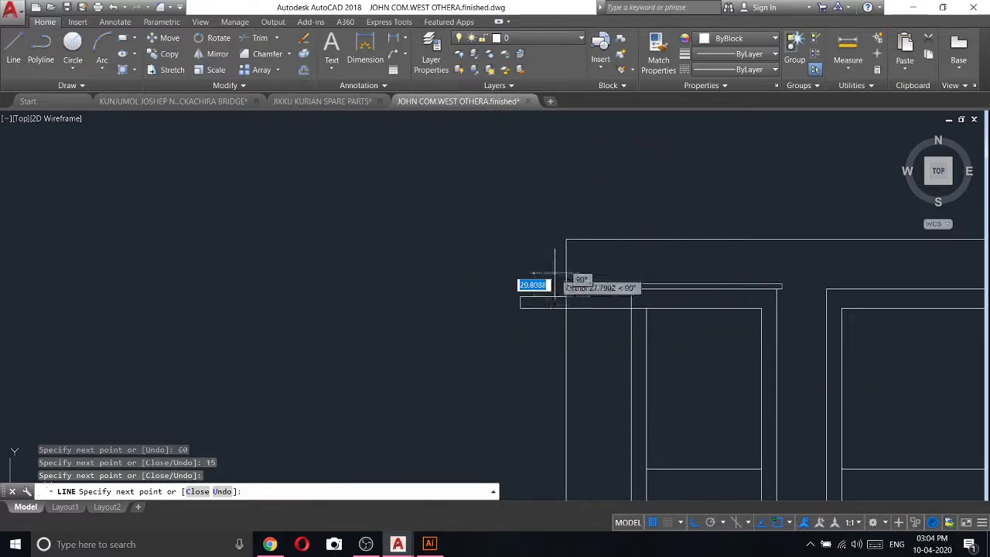
click(584, 281)
click(249, 39)
key(Return)
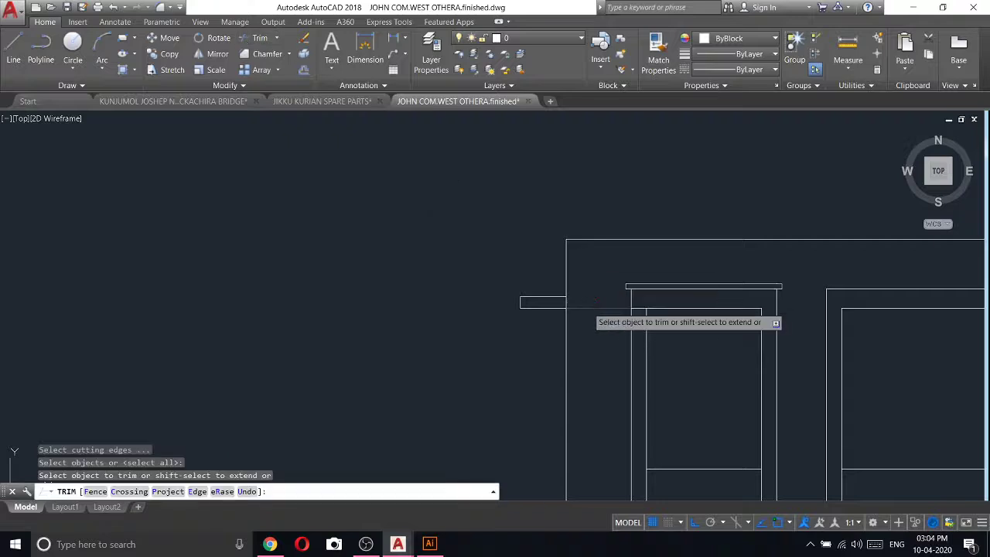
right_click(586, 283)
scroll(535, 278, down, 3)
- Exit trim and window-select the left eave stub
middle_drag(658, 321, 468, 300)
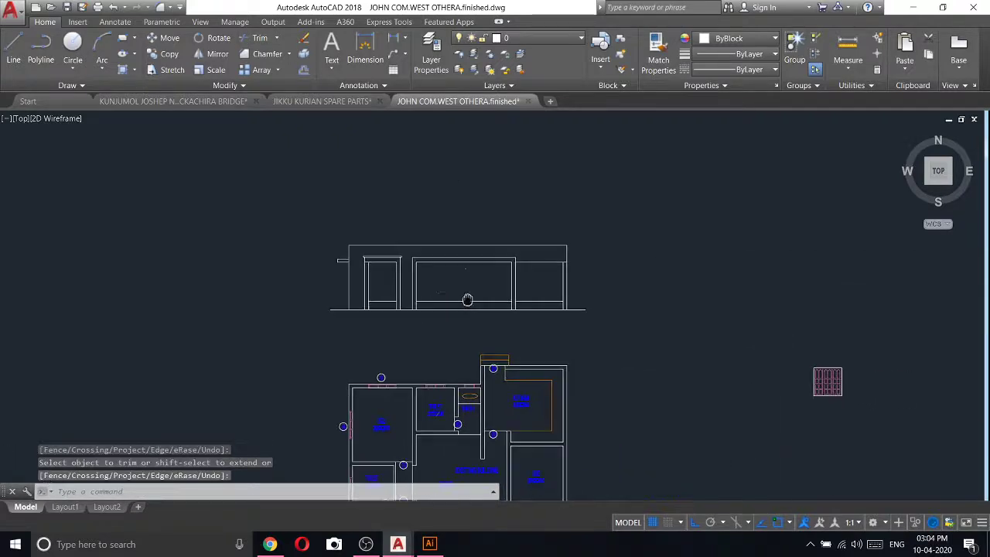
scroll(387, 257, up, 2)
scroll(317, 256, up, 3)
key(Escape)
click(310, 259)
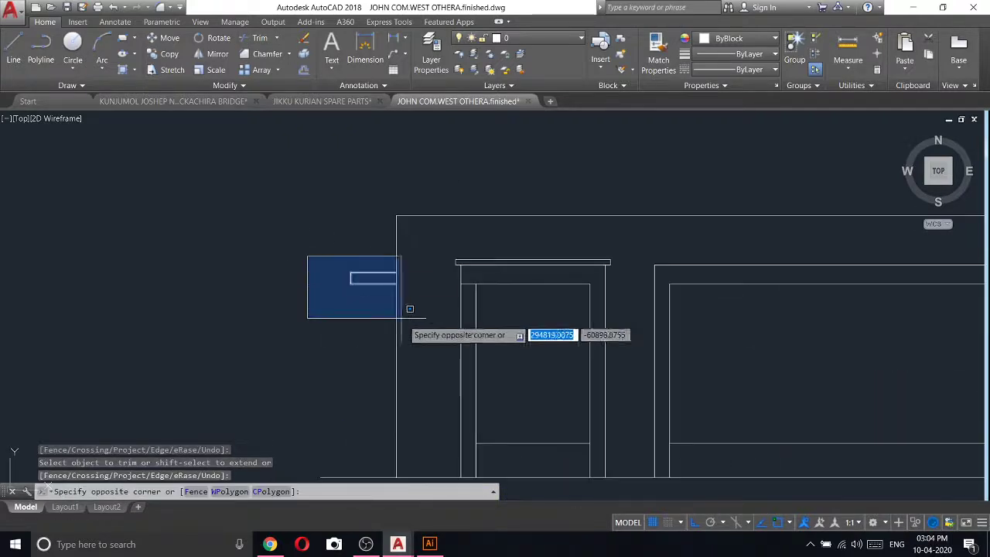
click(410, 313)
- Mirror the eave stub about a vertical axis through the roof midpoint, keeping the original
click(210, 53)
scroll(533, 162, down, 4)
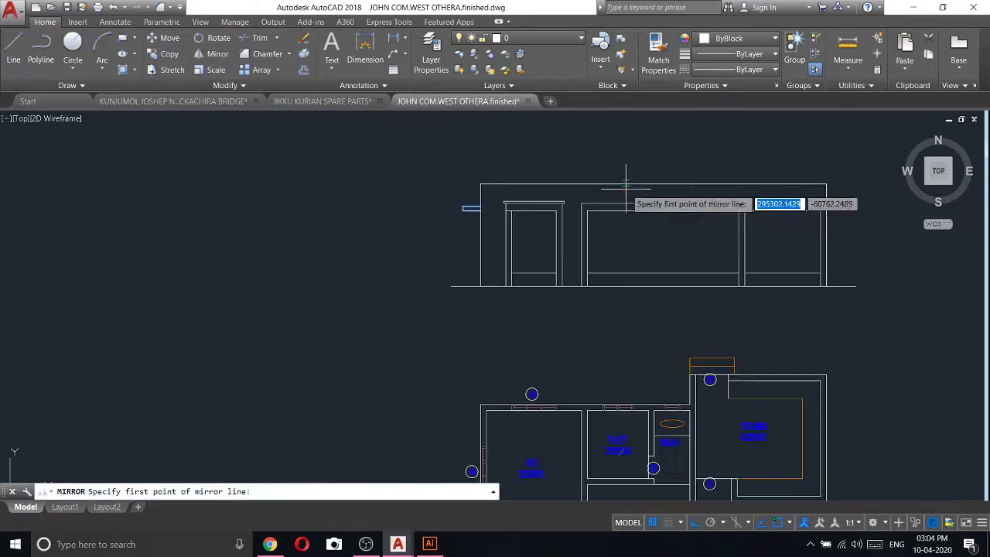
click(654, 185)
click(652, 257)
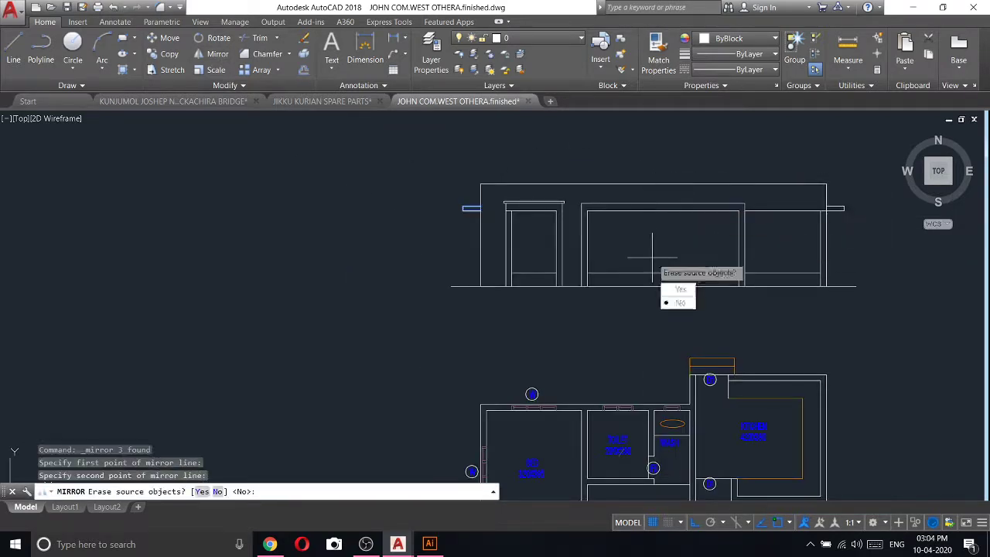
right_click(663, 262)
click(679, 263)
middle_drag(782, 233, 447, 247)
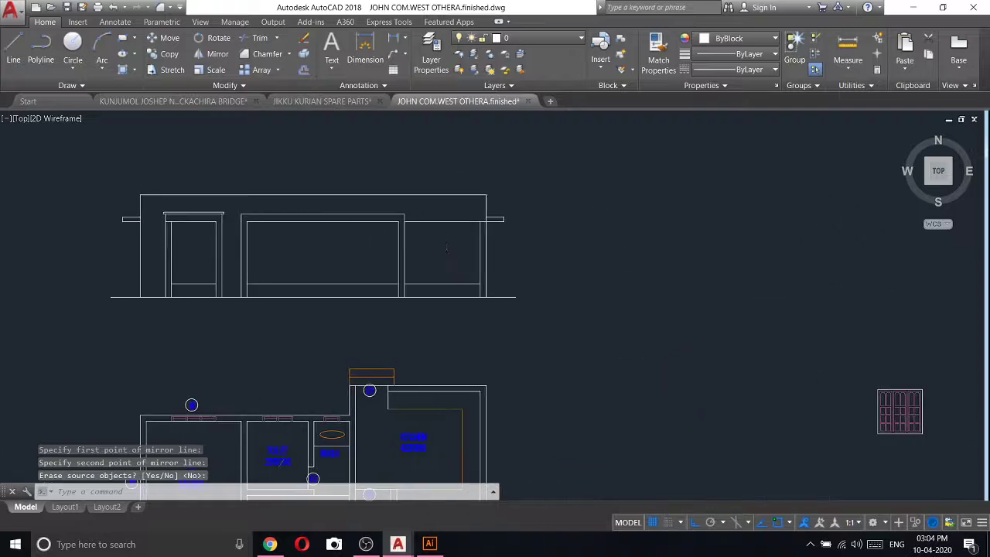
click(14, 48)
- Draw a line along the elevation's roof edge
scroll(534, 247, down, 5)
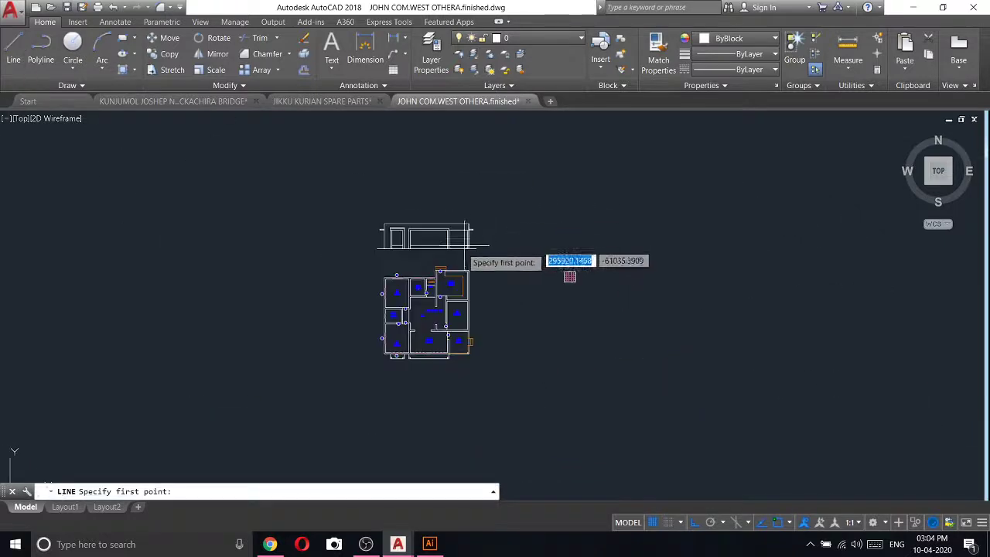
scroll(441, 239, up, 4)
scroll(457, 165, up, 3)
click(457, 164)
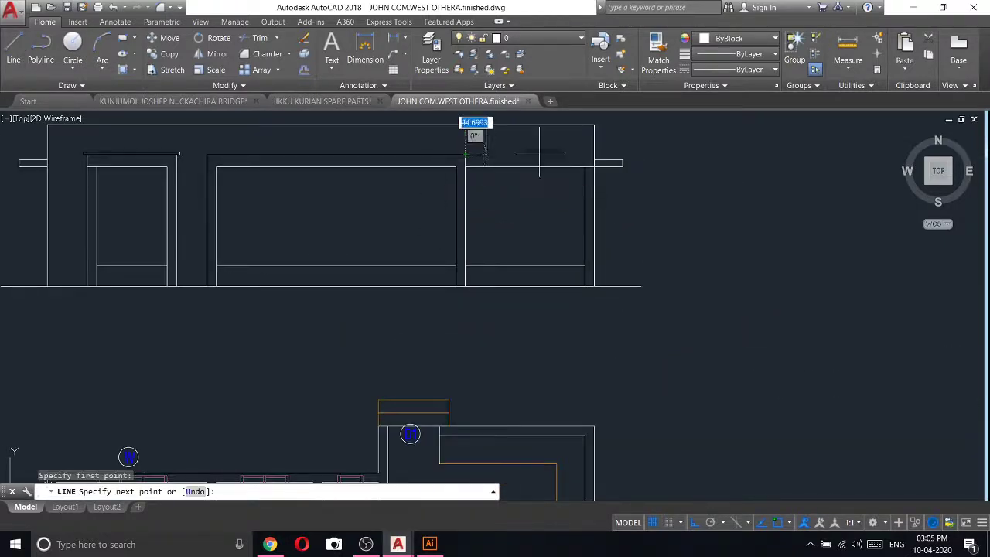
scroll(572, 155, up, 3)
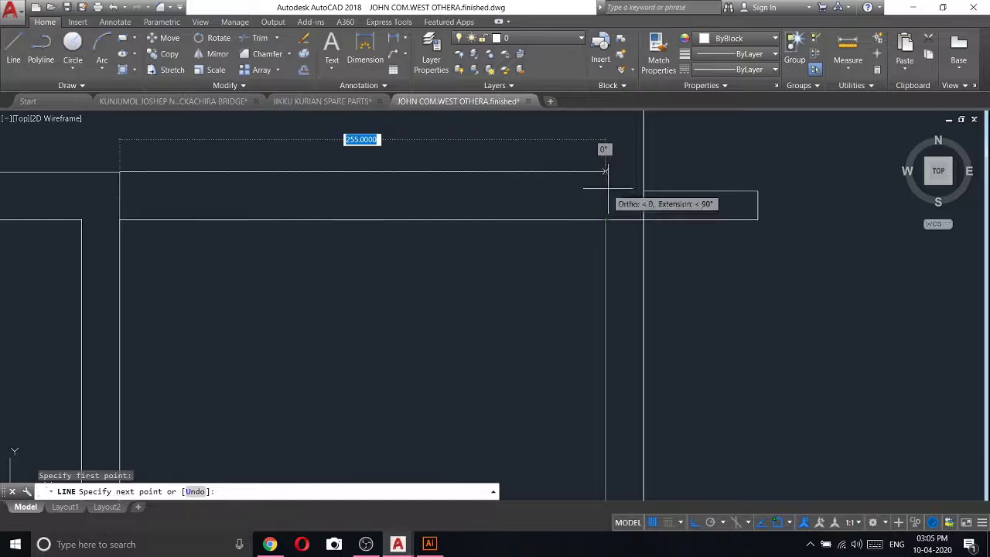
click(643, 171)
right_click(643, 171)
click(670, 175)
- Start a line at the roof corner and draw two 7-unit segments
scroll(503, 167, down, 4)
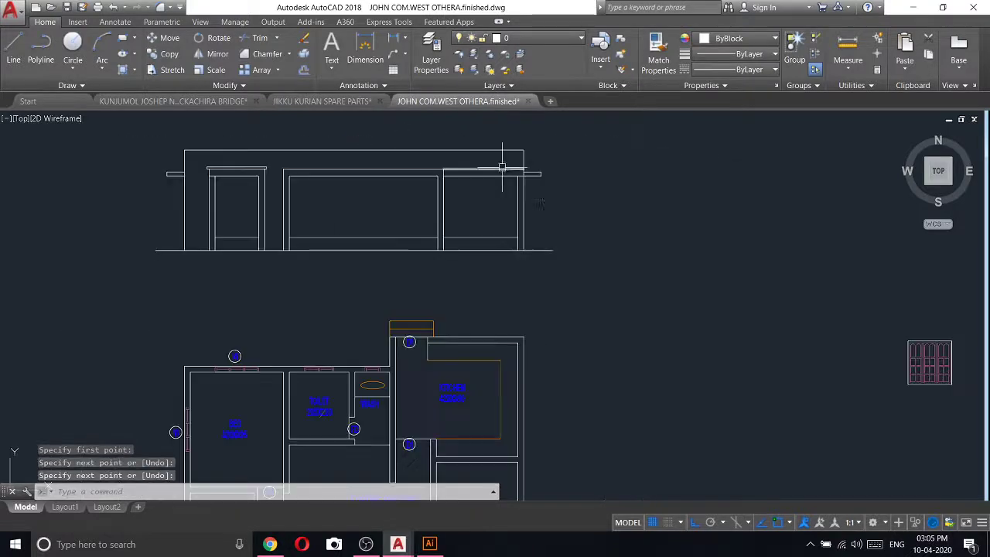
scroll(550, 208, down, 3)
scroll(530, 402, up, 4)
scroll(588, 256, down, 4)
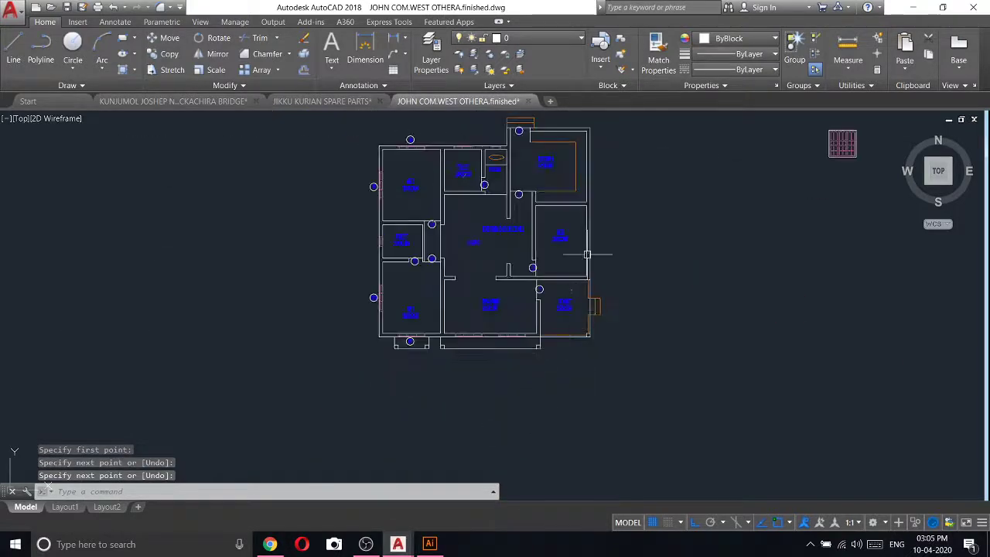
middle_drag(584, 232, 592, 380)
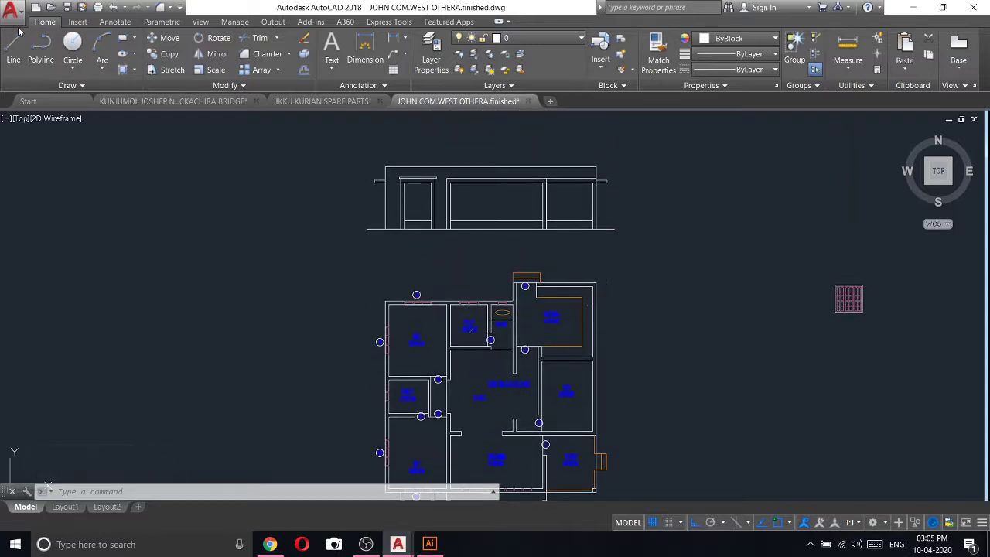
key(l)
key(Return)
scroll(383, 182, up, 5)
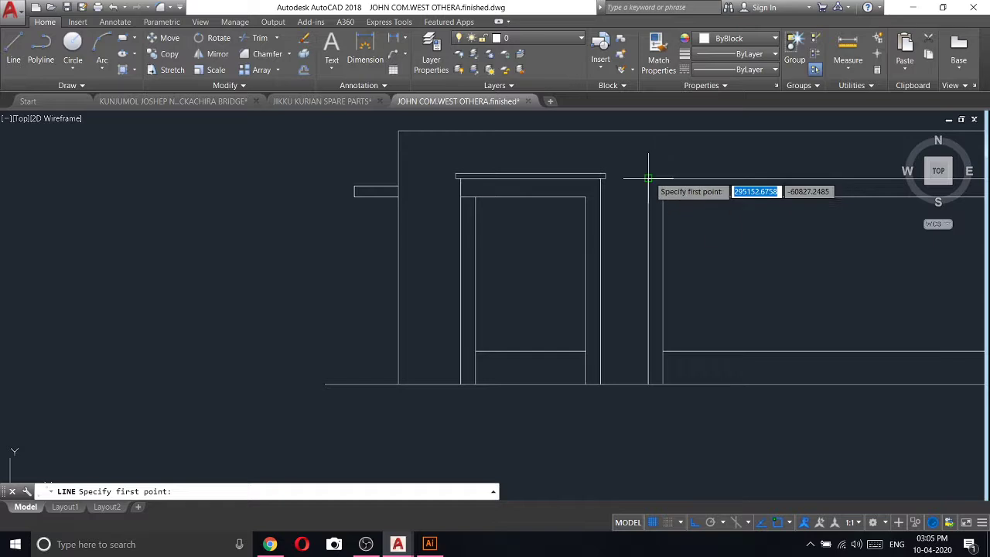
click(648, 178)
key(Return)
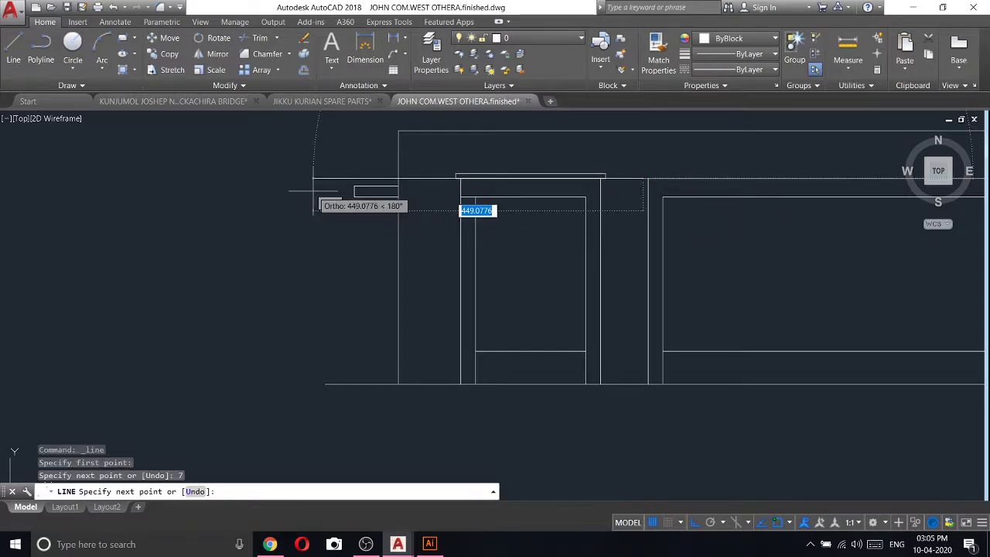
scroll(479, 159, down, 4)
text(7)
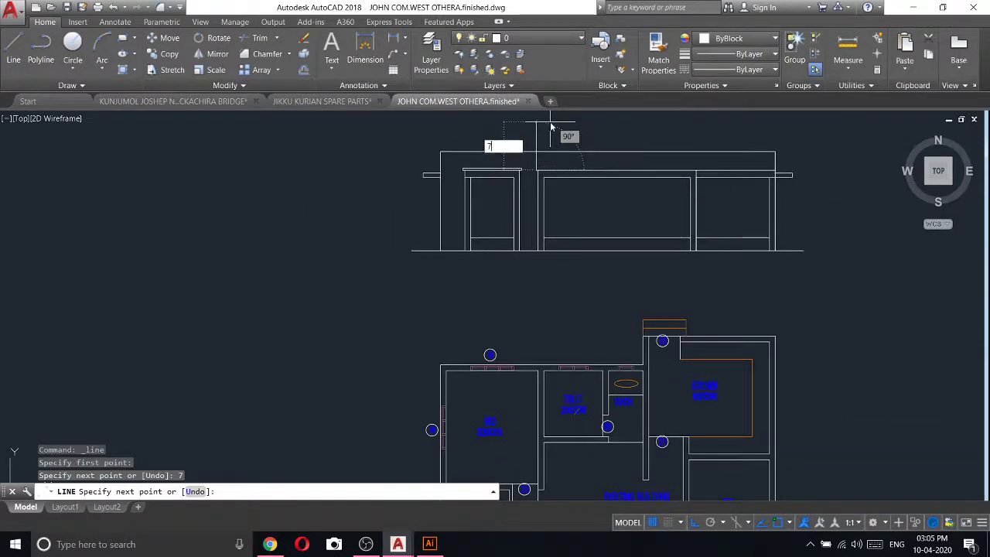
key(Return)
- Continue the outline with another 7-unit segment to the eave edge, then close its corners
scroll(688, 146, up, 4)
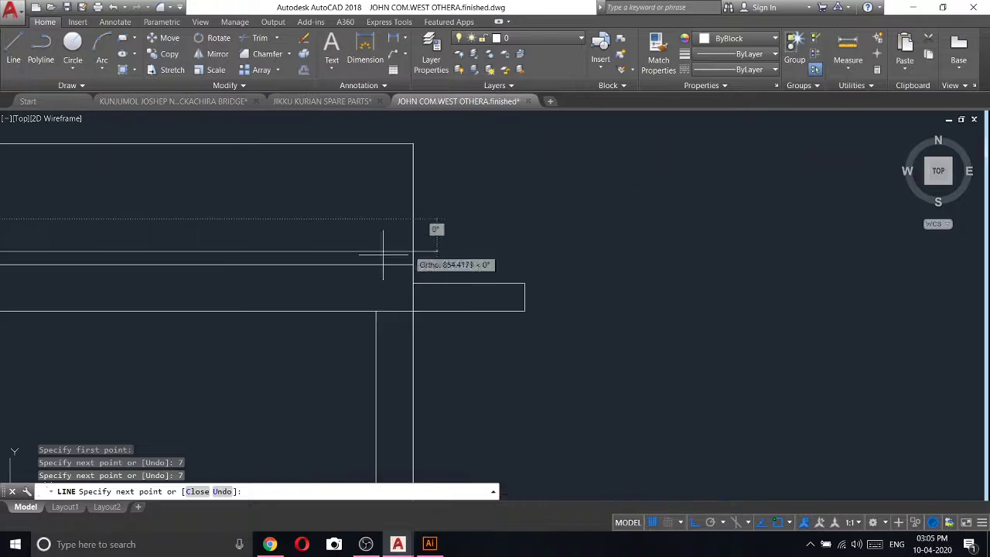
click(413, 252)
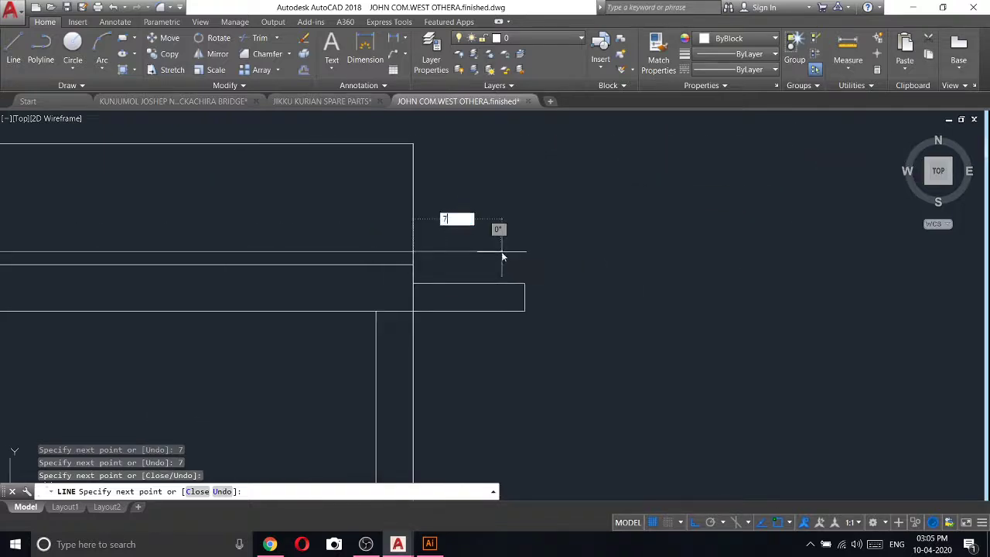
key(Return)
scroll(436, 276, up, 3)
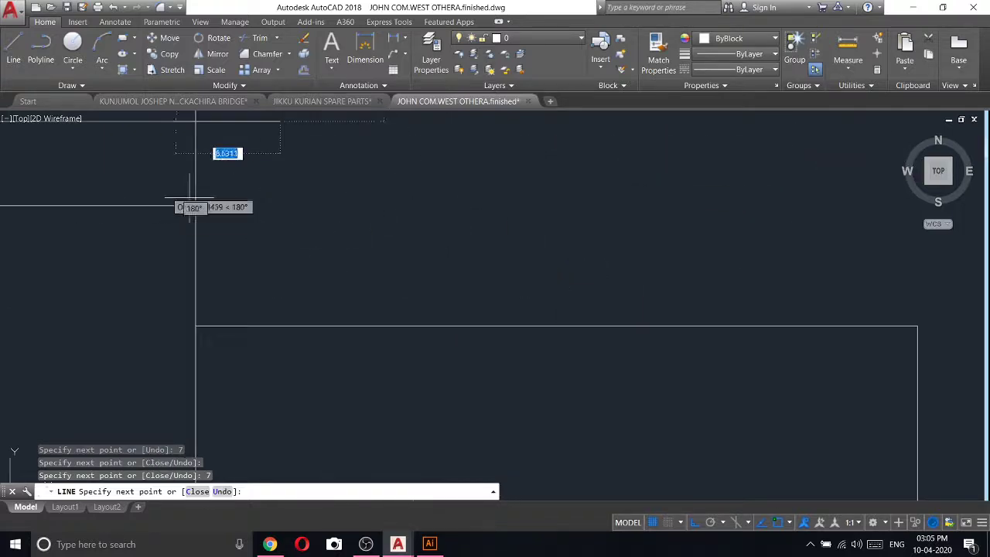
click(278, 205)
click(155, 206)
right_click(155, 207)
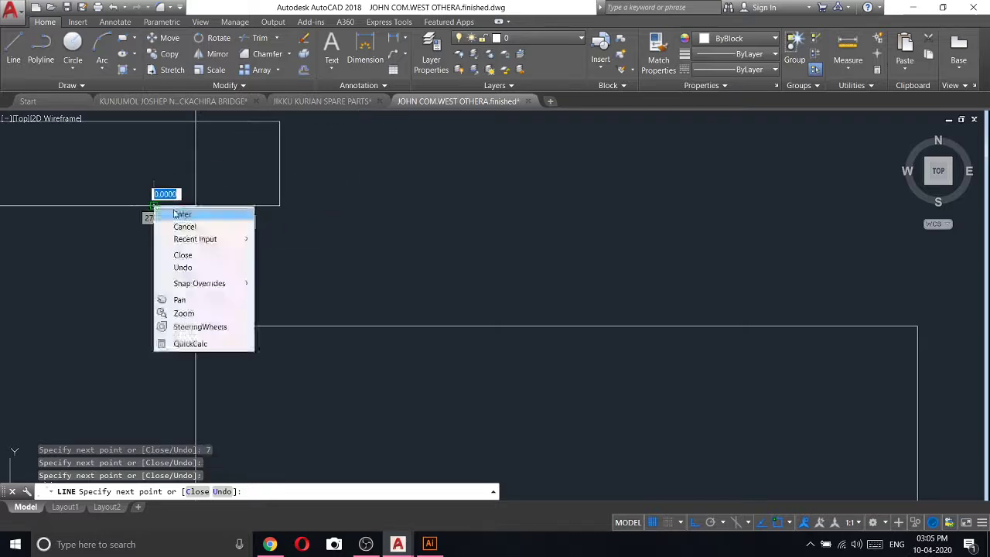
click(178, 214)
- Trim the overlapping lines at the roof edge
click(260, 38)
key(Return)
drag(343, 203, 222, 193)
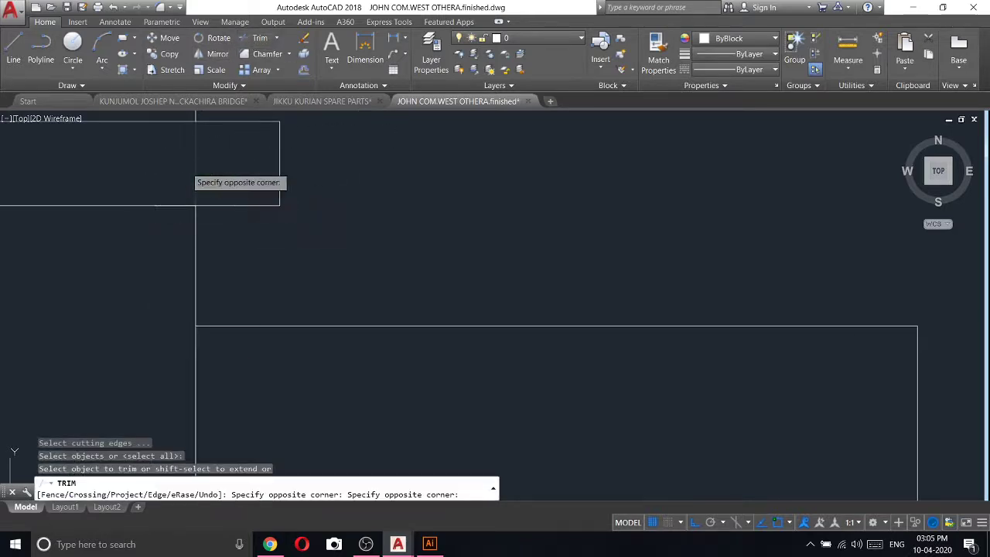
scroll(610, 258, down, 2)
scroll(676, 274, down, 2)
right_click(684, 207)
click(700, 214)
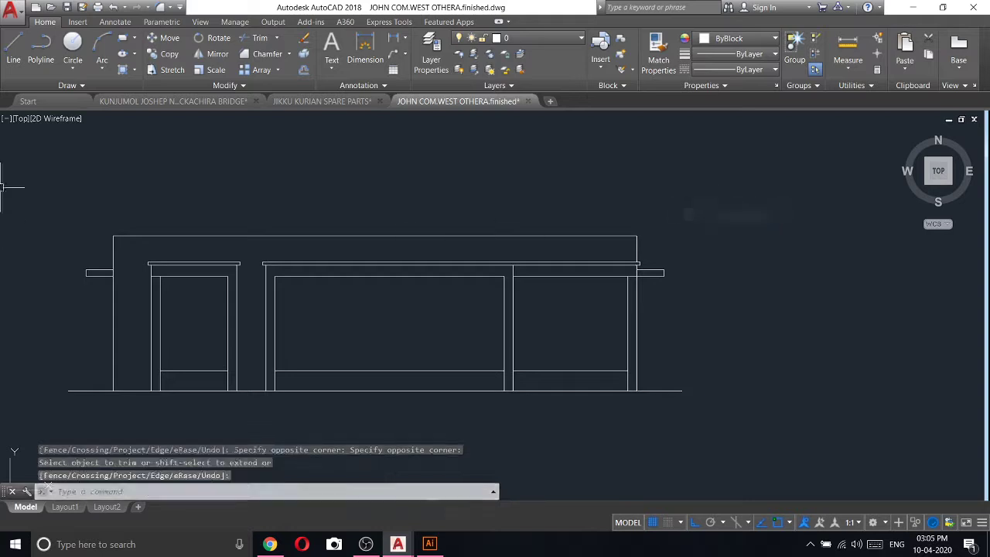
- Draw a 7-unit ledge from the roof rail's end with a vertical drop to the line below
click(20, 60)
scroll(514, 232, up, 2)
scroll(506, 256, up, 2)
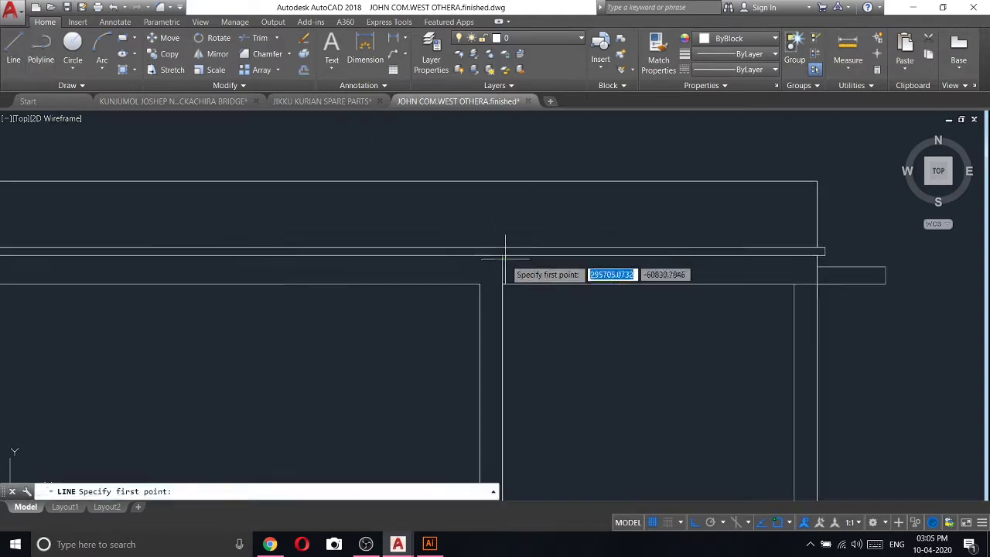
click(503, 254)
text(7)
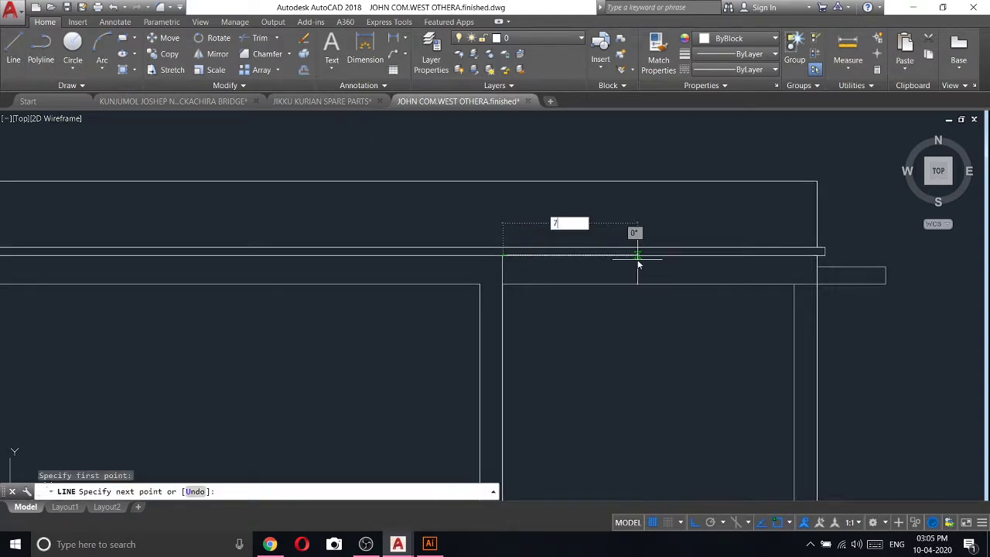
key(Return)
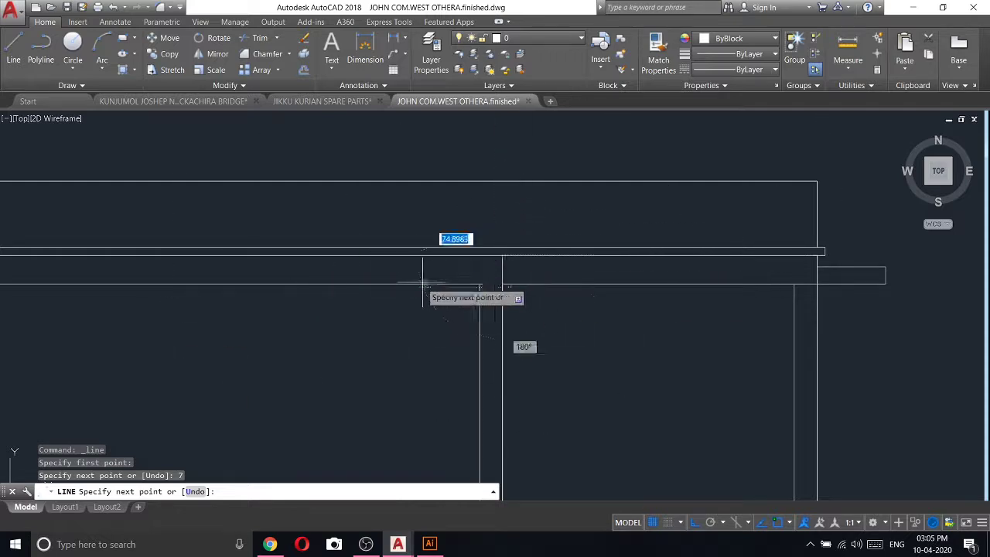
click(512, 248)
key(Return)
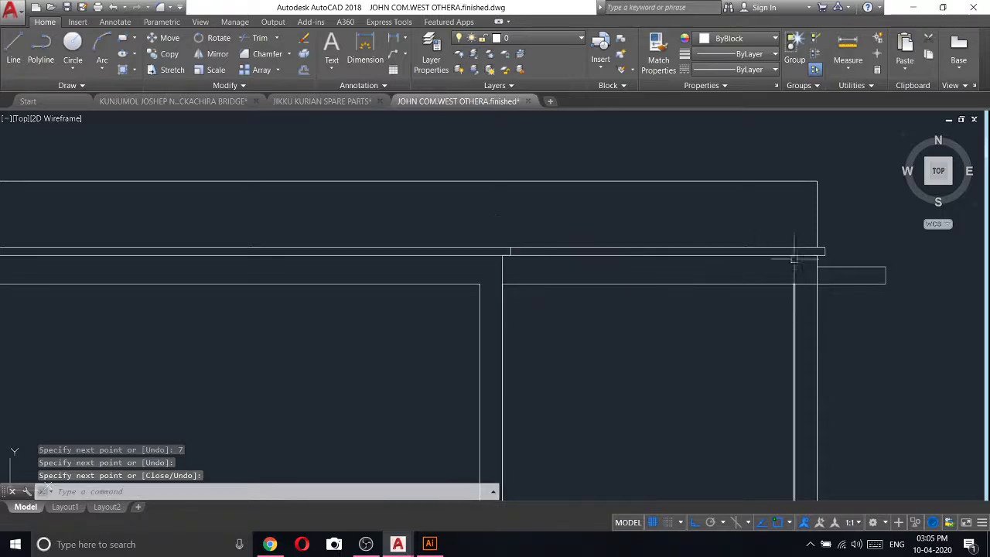
scroll(560, 246, down, 4)
scroll(579, 327, down, 4)
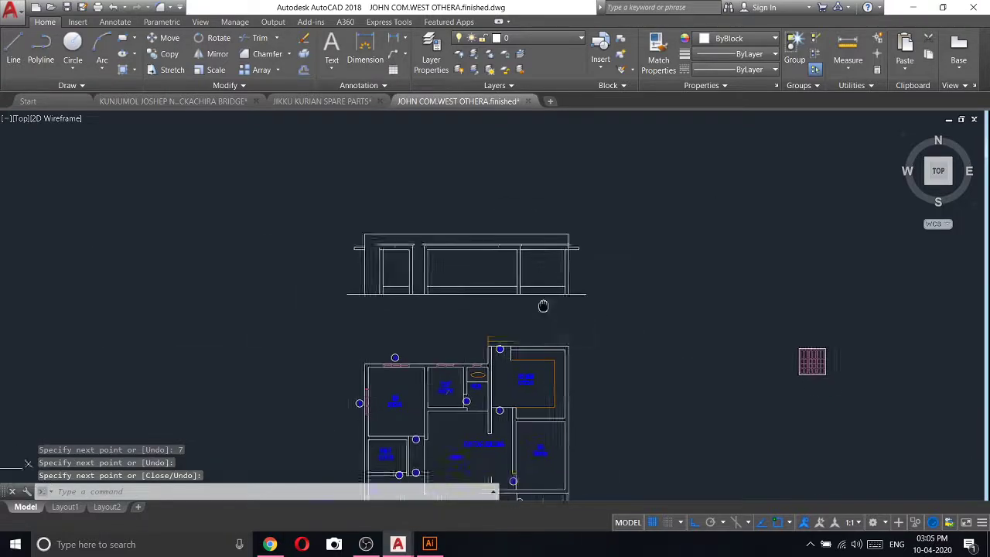
scroll(598, 265, up, 3)
- Move the front elevation down, nearer the floor plan
click(601, 264)
scroll(175, 114, down, 3)
click(178, 126)
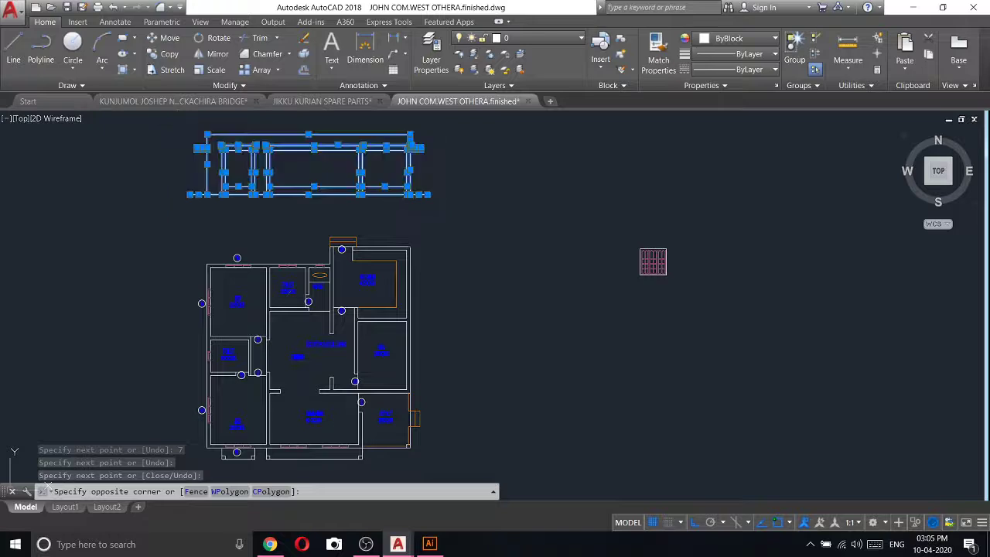
right_click(219, 209)
click(260, 297)
click(521, 157)
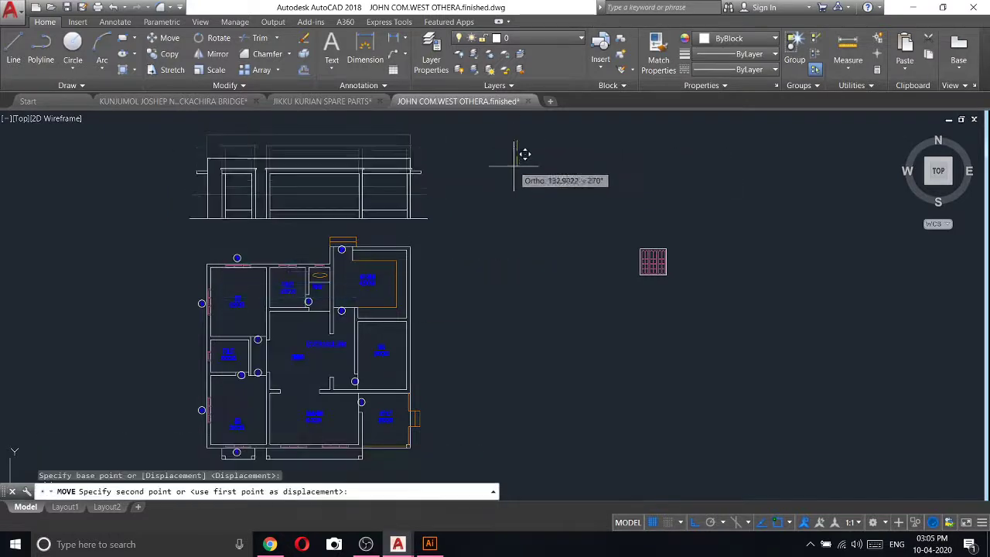
click(448, 234)
scroll(447, 234, up, 5)
- Erase the small rectangle above the plan's top wall
click(302, 279)
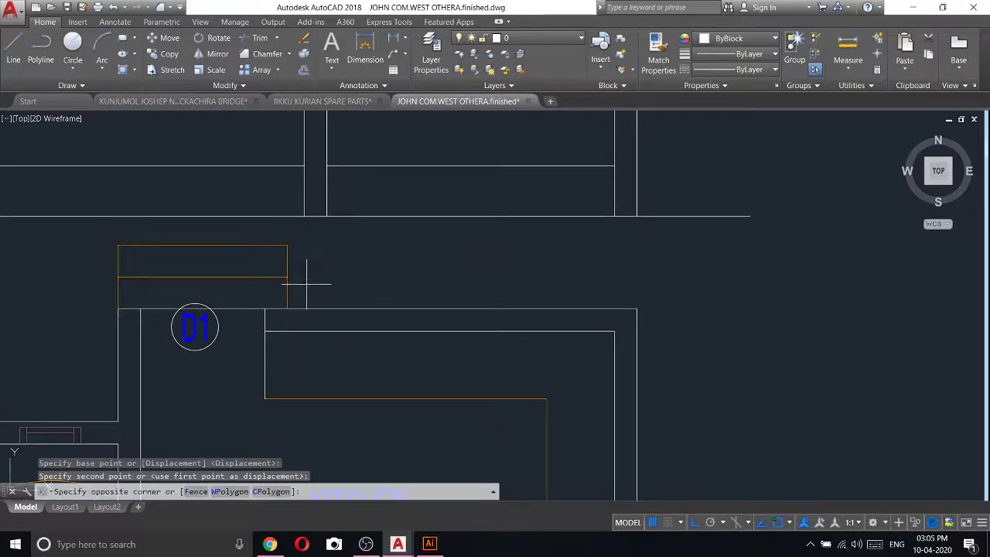
click(78, 241)
right_click(78, 243)
click(106, 311)
scroll(391, 280, down, 5)
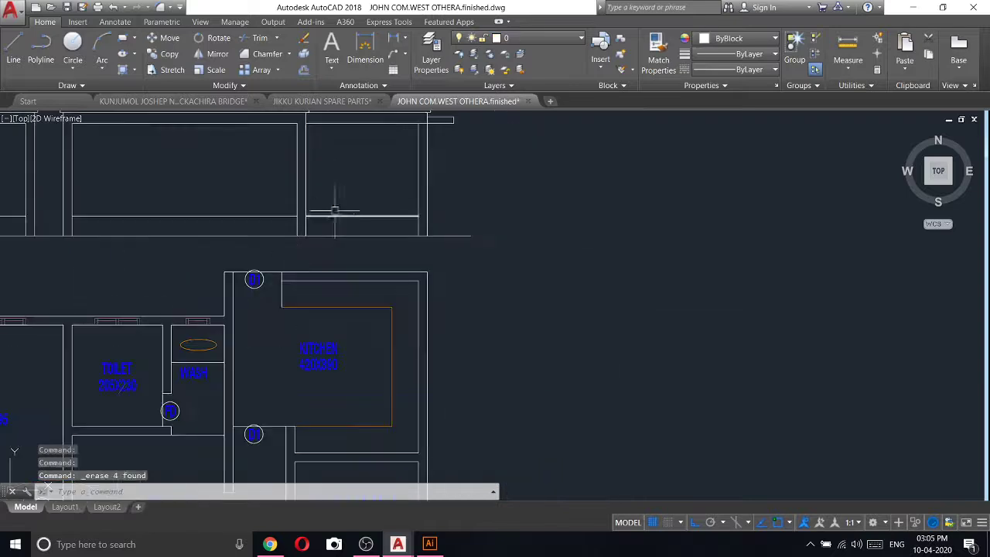
scroll(390, 279, down, 2)
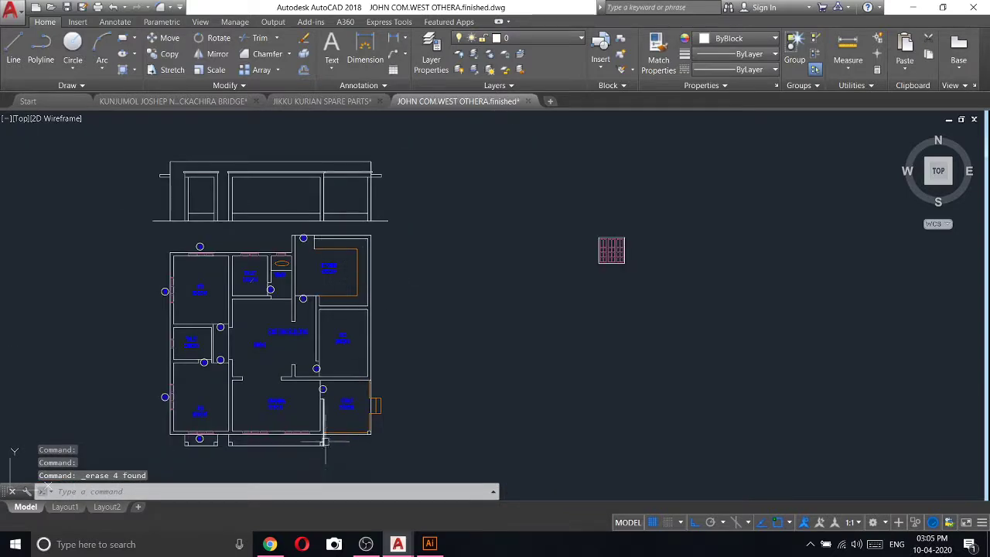
scroll(316, 172, up, 3)
scroll(80, 178, up, 3)
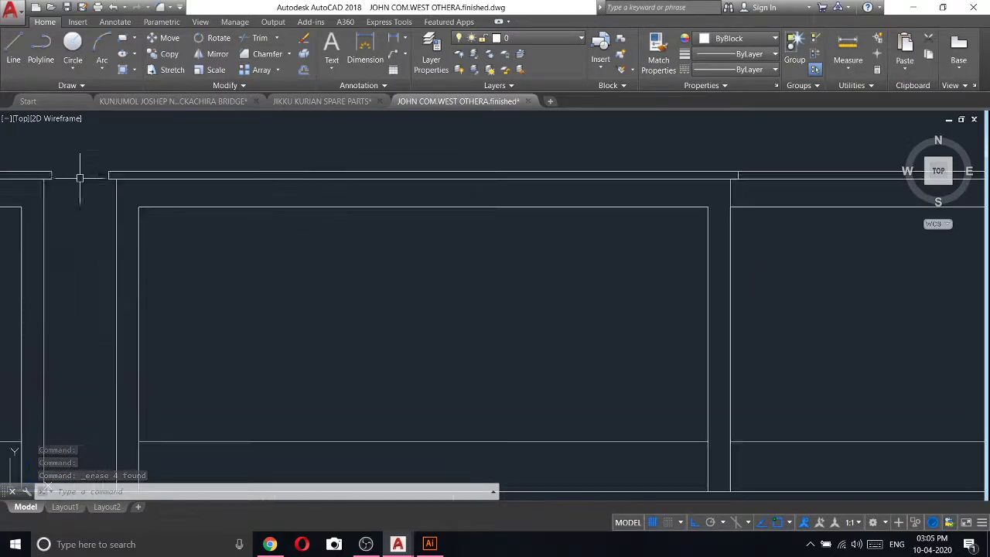
scroll(757, 166, up, 2)
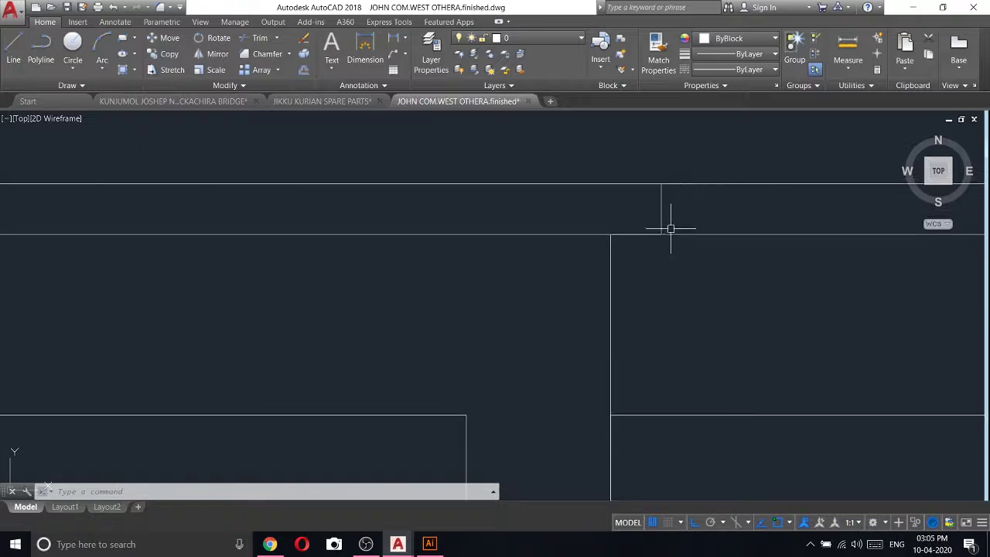
scroll(642, 221, down, 2)
scroll(648, 228, down, 2)
scroll(635, 199, down, 3)
scroll(634, 221, down, 2)
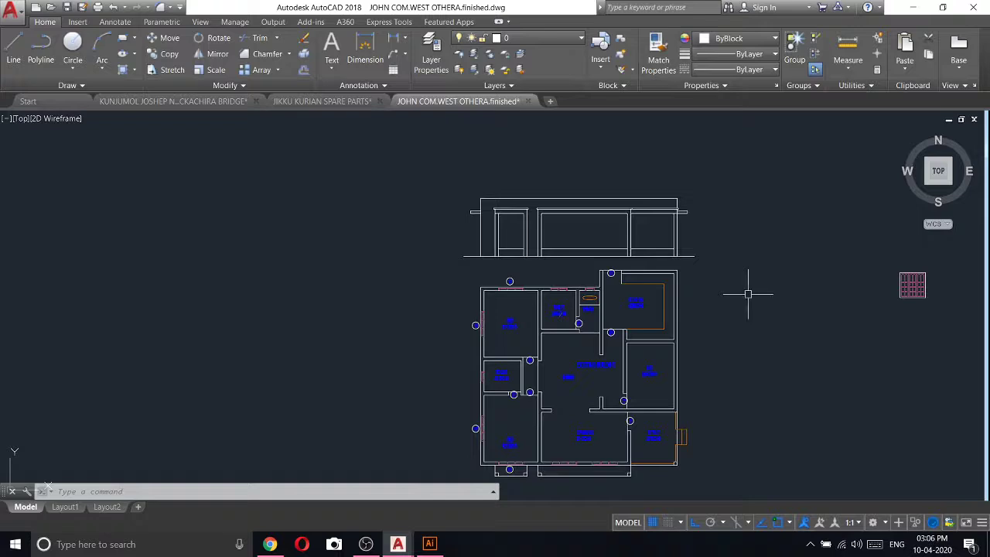
- Run TRIM at the elevation's right end with all objects as cutting edges
scroll(652, 221, up, 2)
scroll(638, 209, up, 2)
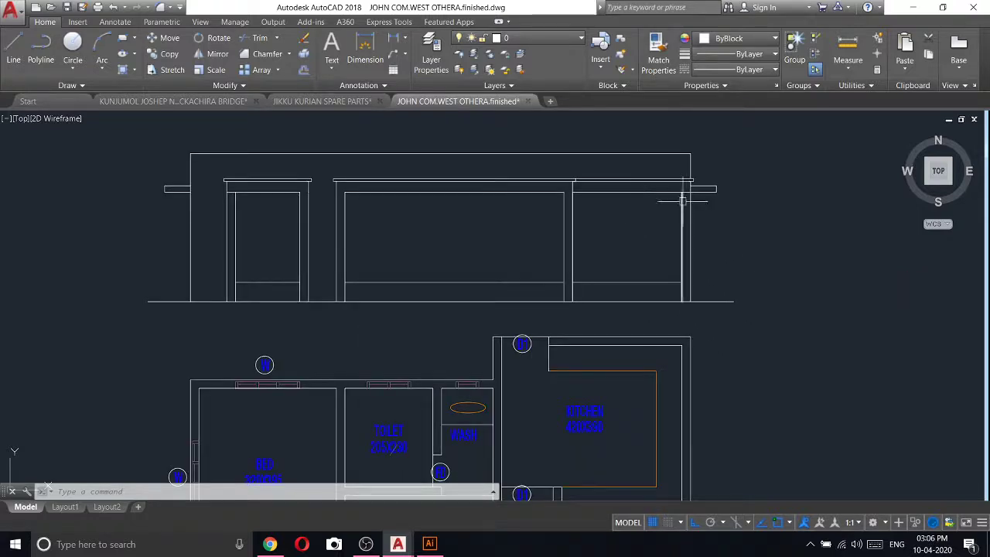
click(258, 39)
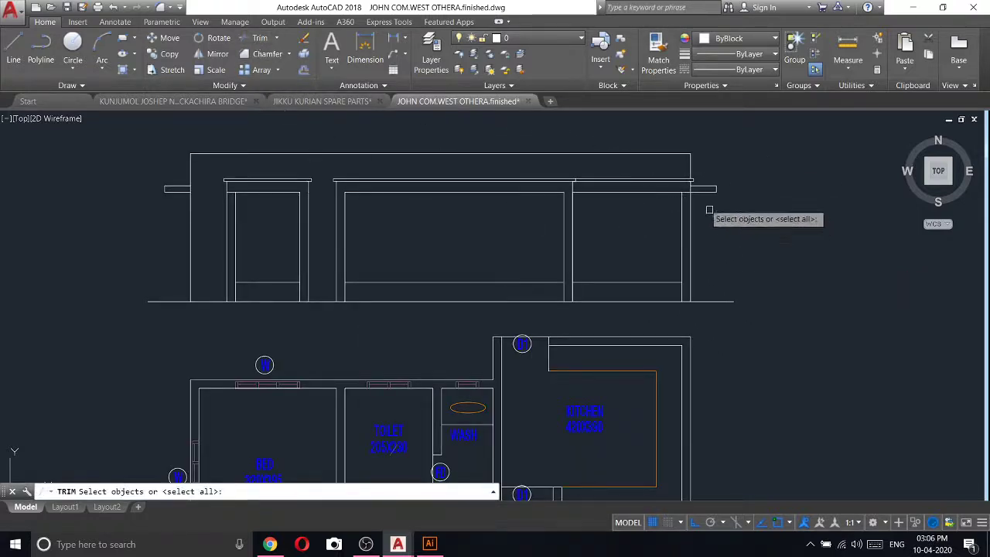
scroll(696, 205, up, 3)
double_click(685, 204)
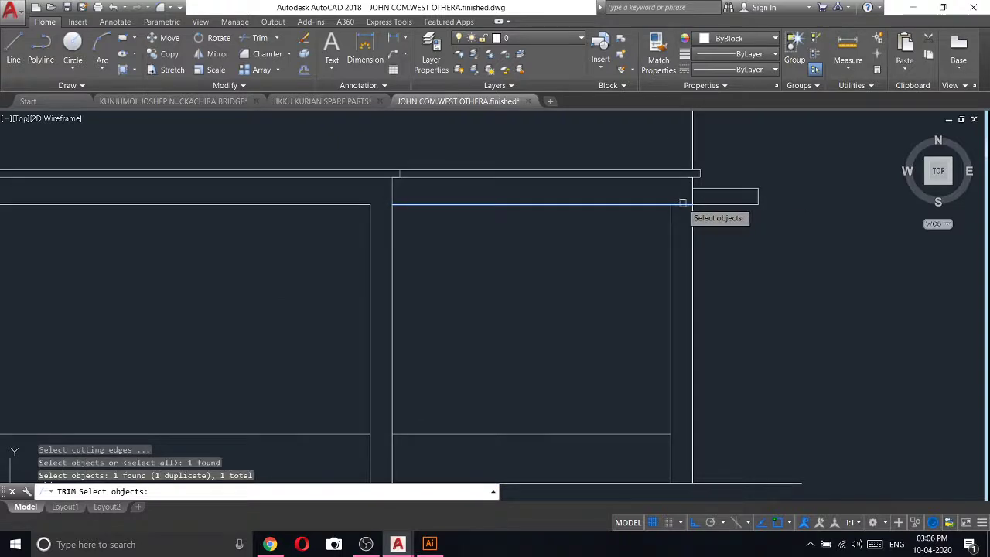
key(Escape)
click(263, 39)
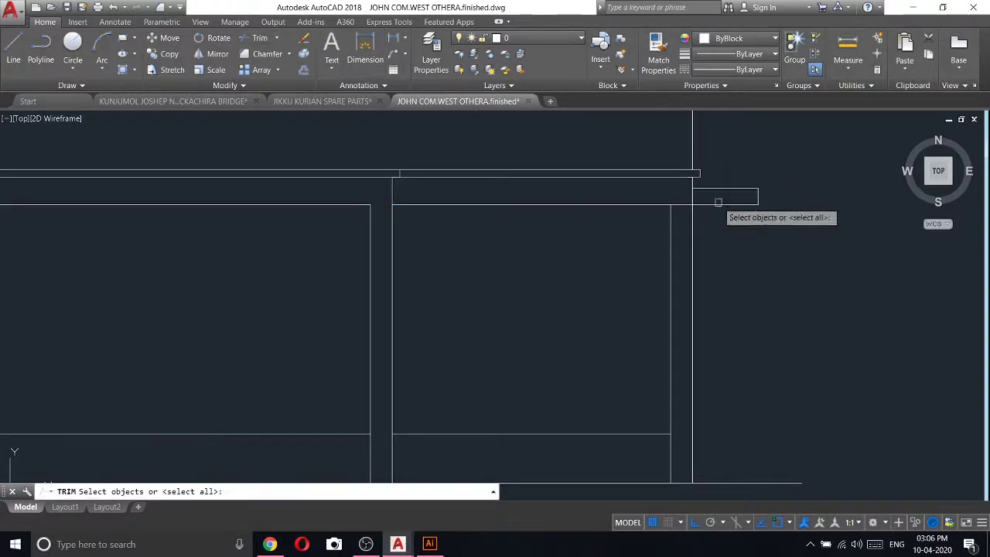
key(Return)
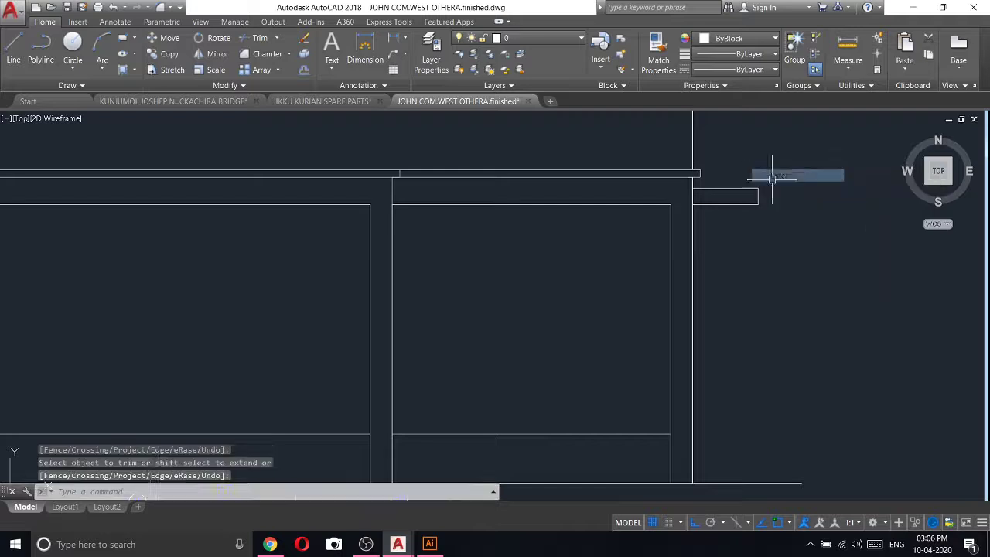
scroll(769, 194, down, 5)
scroll(673, 332, down, 2)
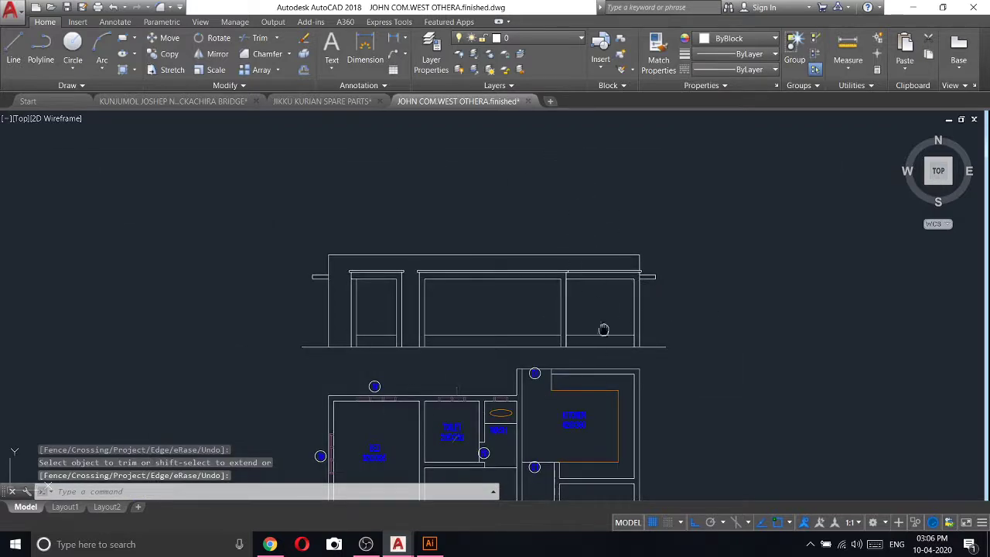
middle_drag(603, 330, 602, 282)
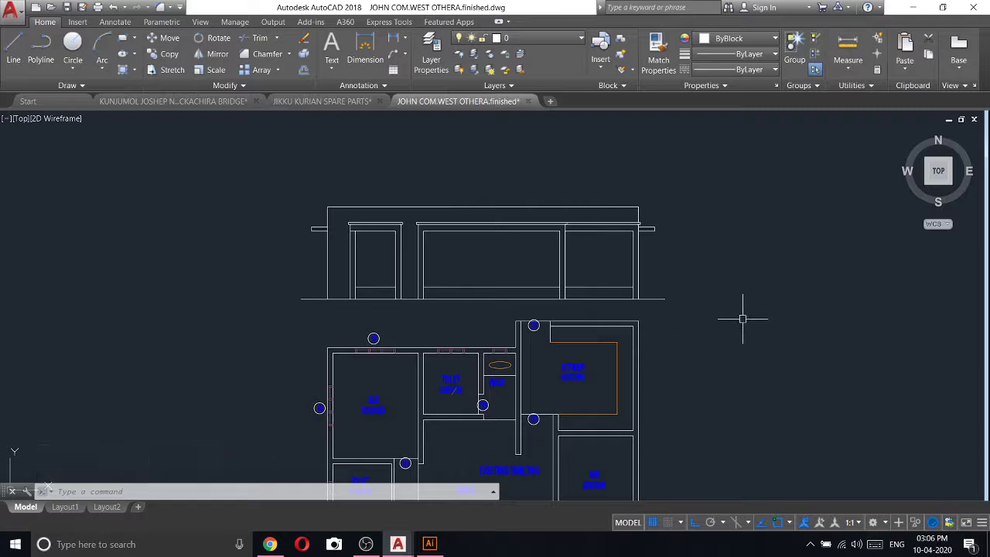
- Erase the stray diagonal line beside the TOILET 205X230 label
scroll(509, 408, up, 8)
scroll(563, 314, up, 2)
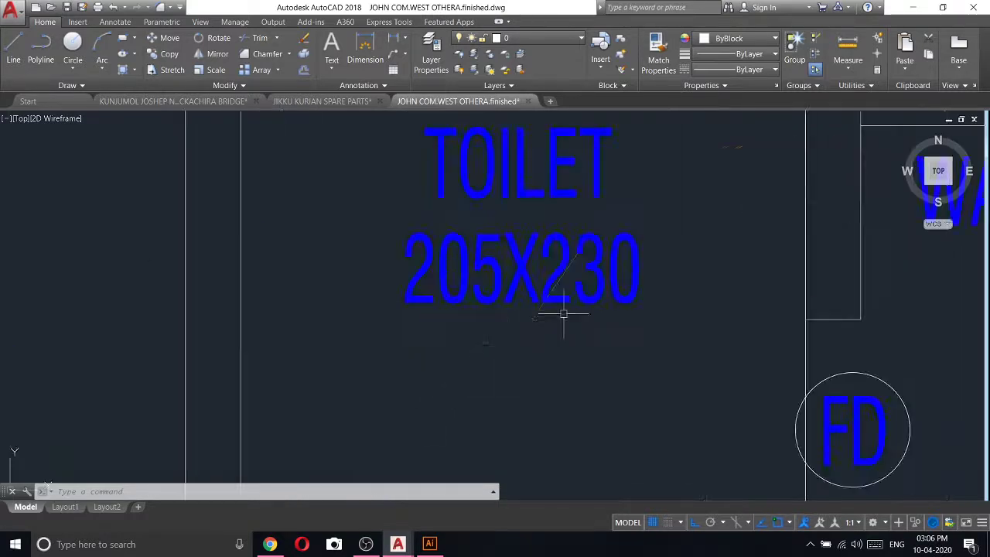
click(528, 315)
click(535, 318)
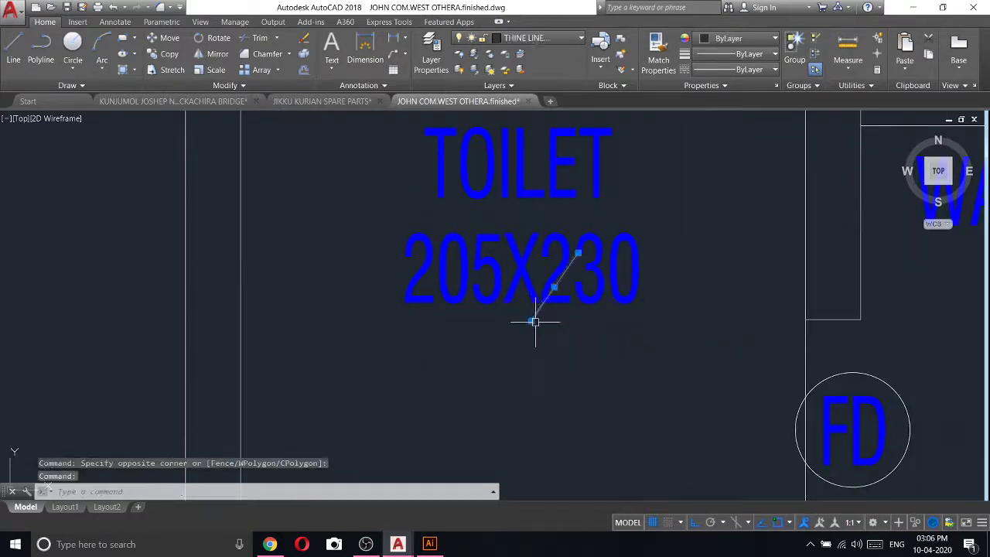
right_click(534, 320)
click(564, 106)
scroll(449, 234, down, 8)
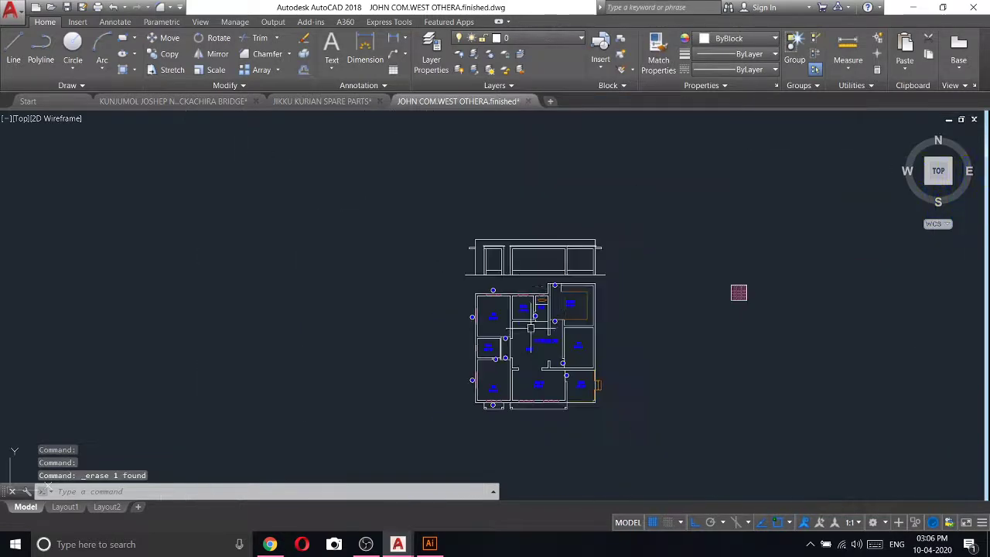
scroll(534, 348, up, 1)
scroll(538, 265, up, 2)
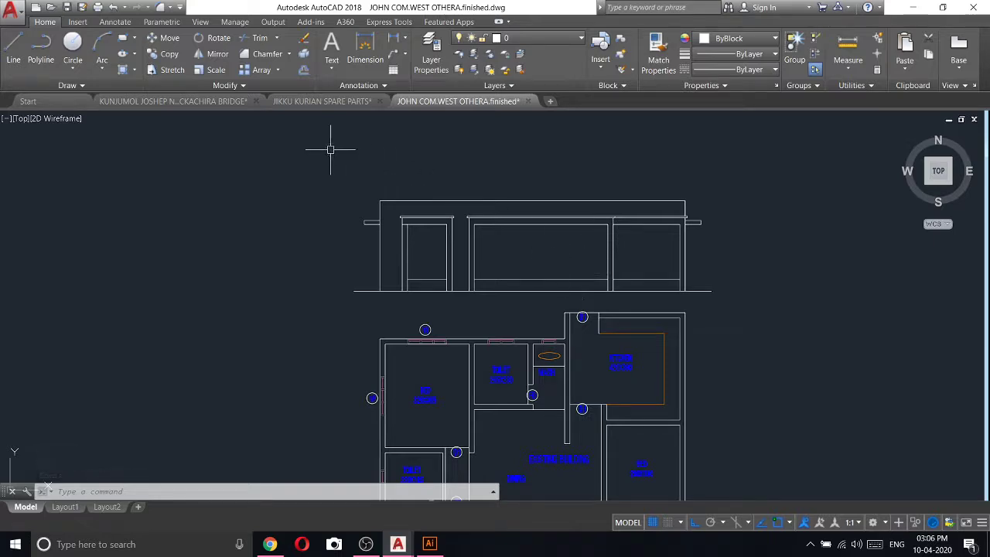
click(250, 152)
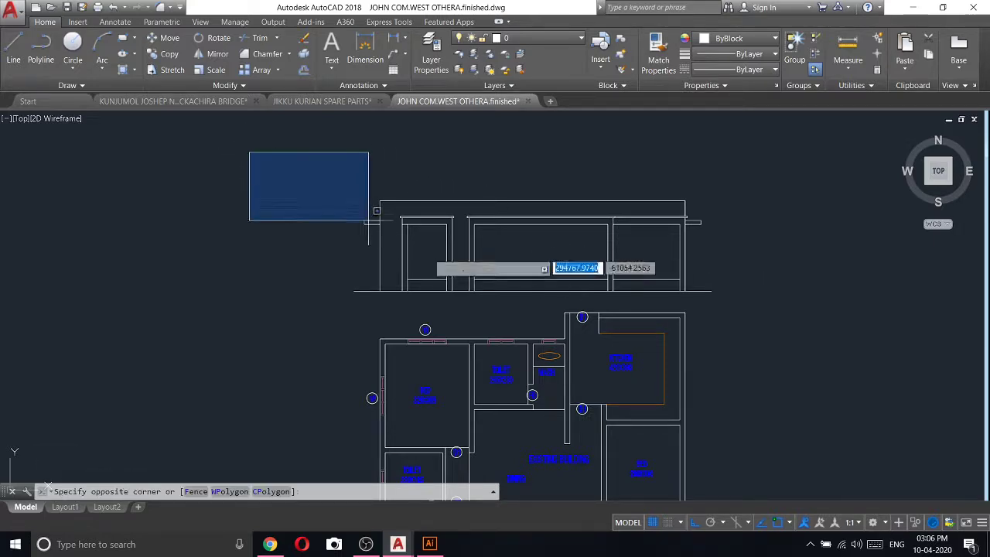
click(212, 200)
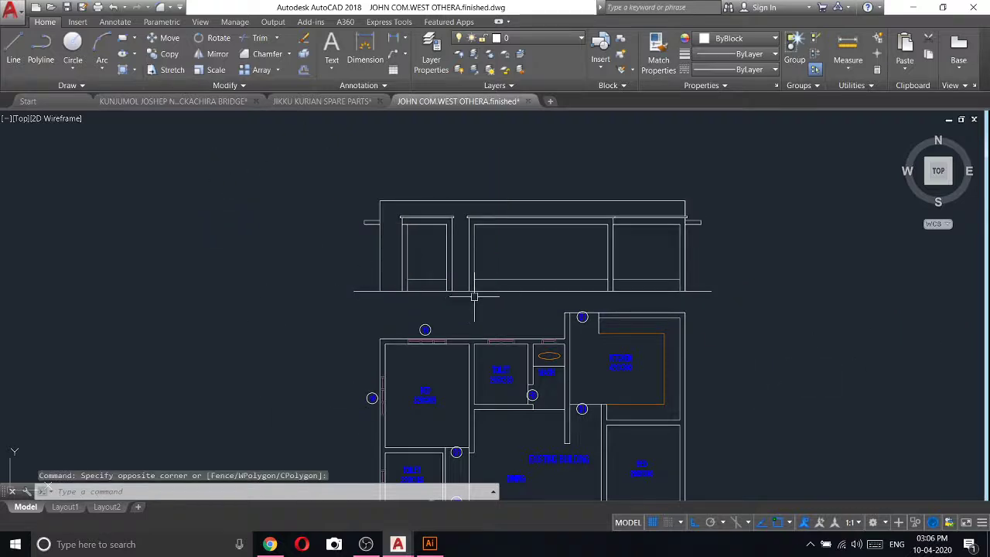
scroll(541, 302, down, 5)
scroll(800, 239, up, 3)
scroll(973, 177, up, 3)
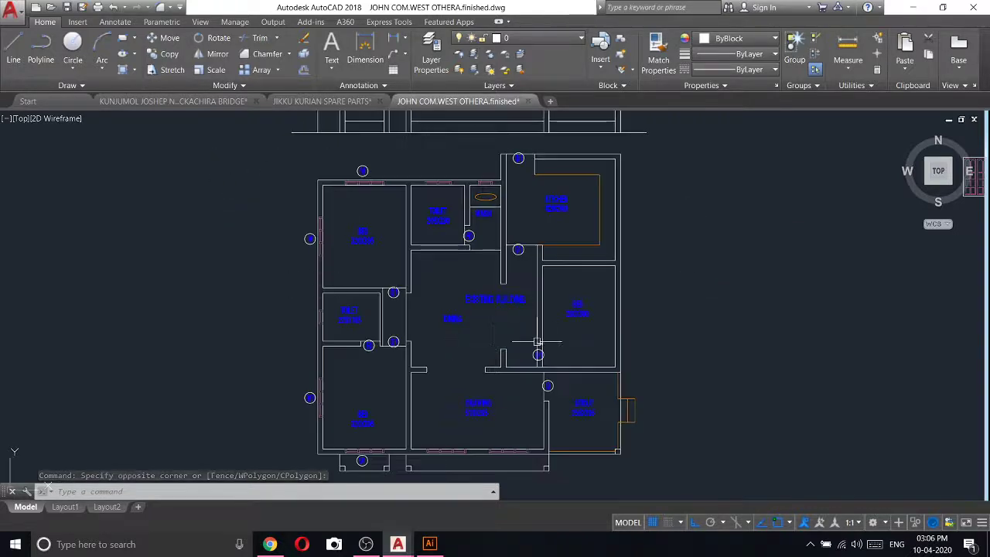
scroll(470, 348, down, 4)
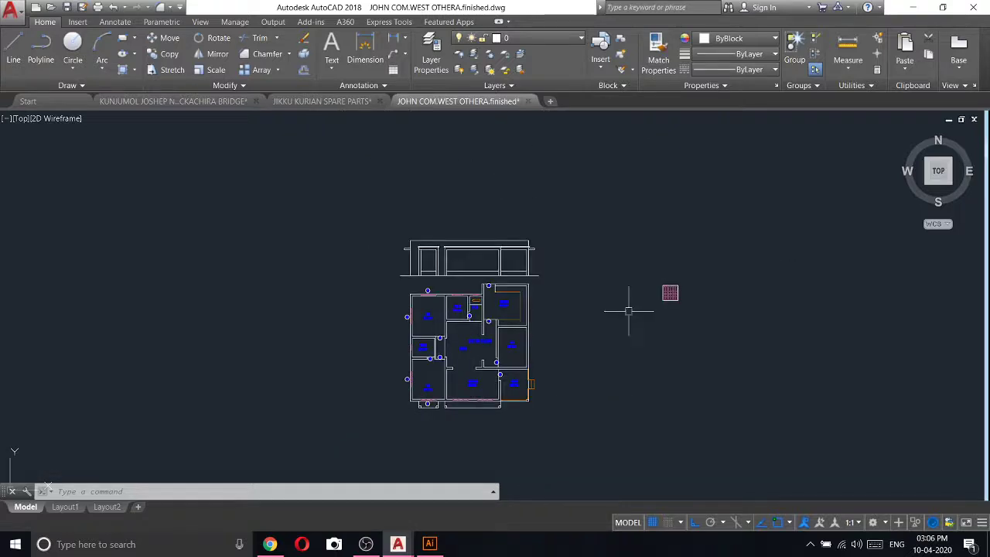
scroll(485, 263, up, 2)
scroll(485, 266, up, 4)
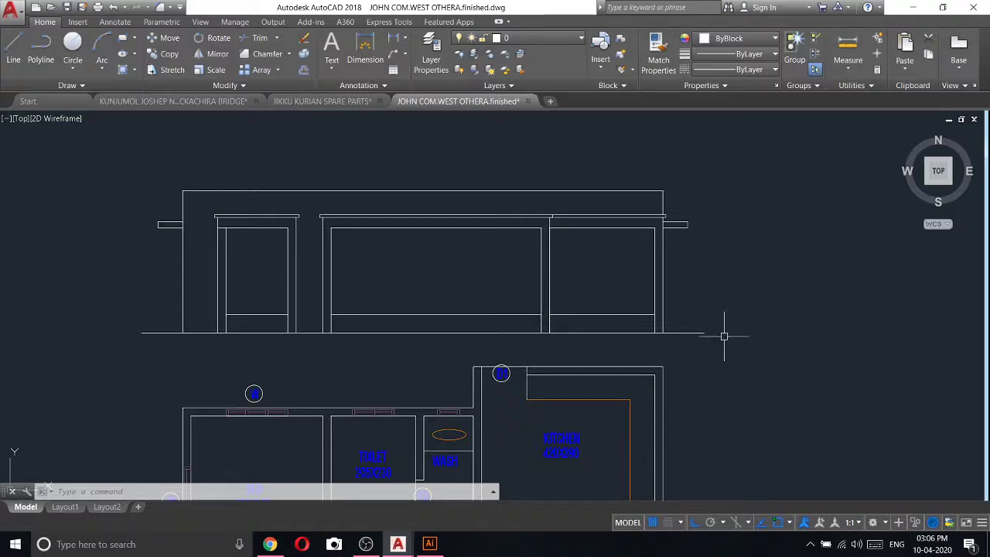
mouse_move(553, 292)
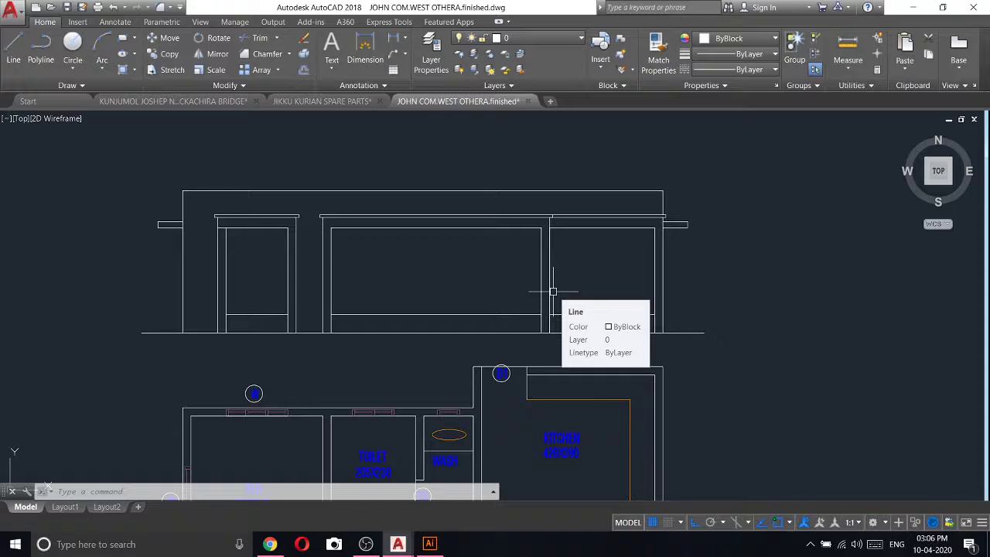
scroll(592, 283, down, 2)
scroll(601, 289, down, 2)
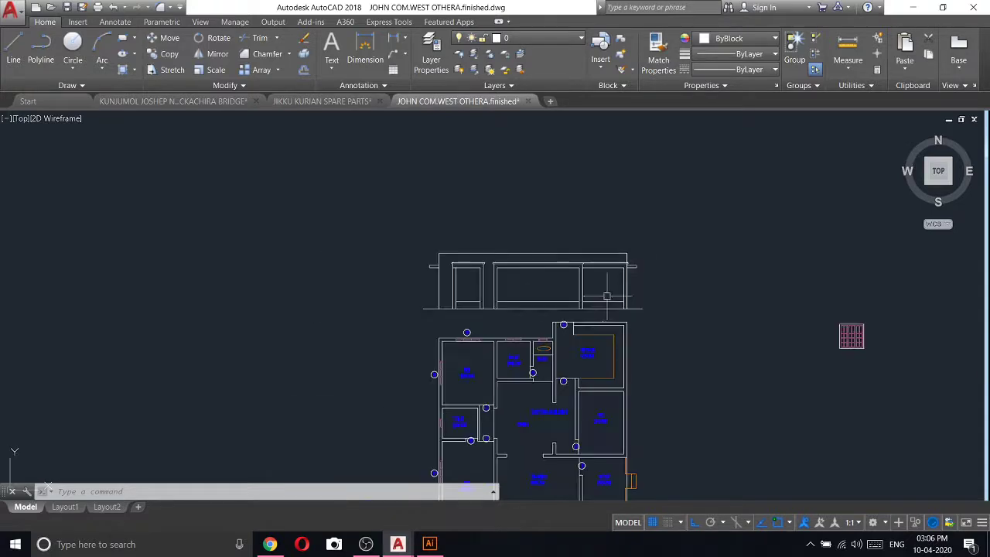
middle_drag(657, 359, 538, 270)
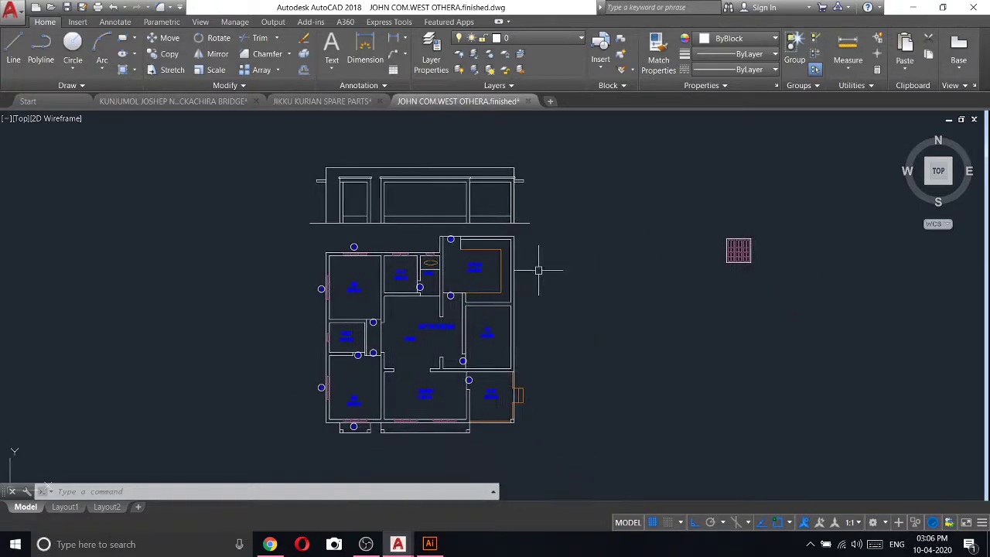
- Outline a parapet over the elevation with 20- and 75-unit line segments
click(13, 61)
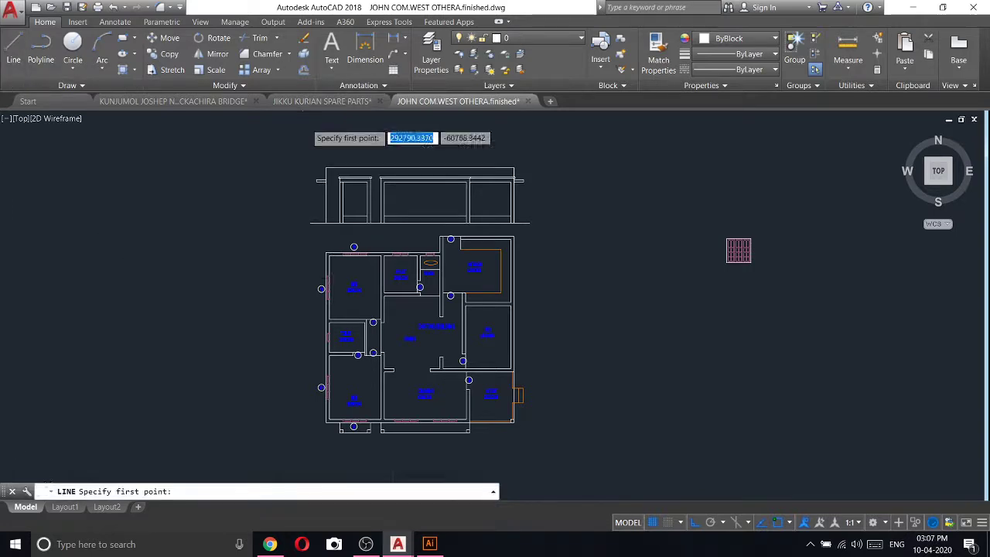
scroll(365, 276, up, 6)
click(395, 304)
scroll(398, 298, down, 5)
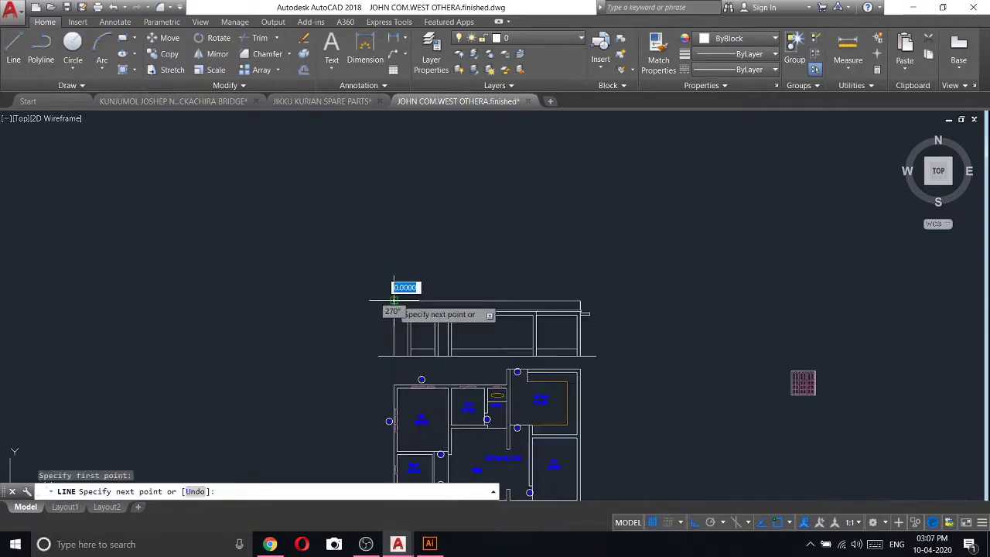
scroll(386, 289, down, 2)
scroll(495, 447, up, 3)
scroll(495, 447, down, 5)
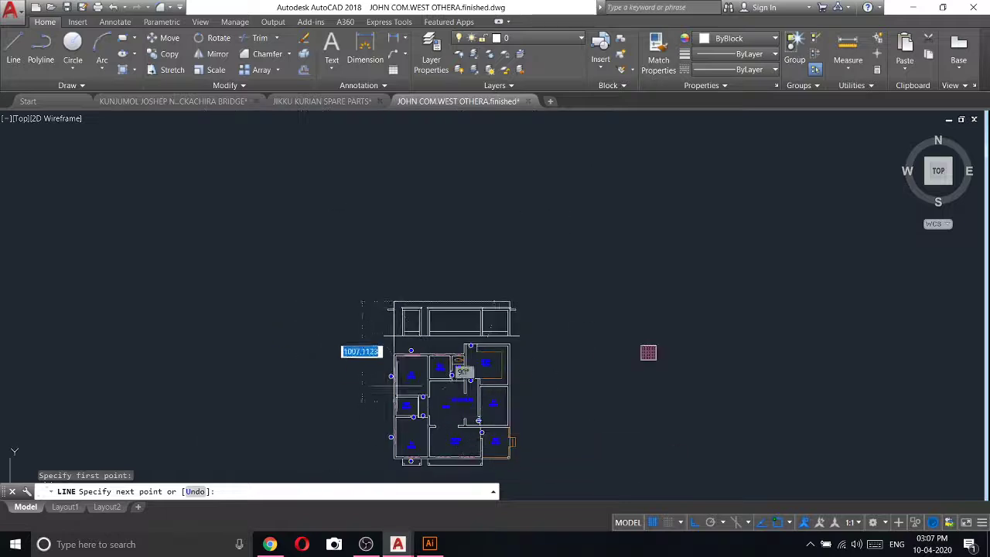
scroll(14, 284, up, 1)
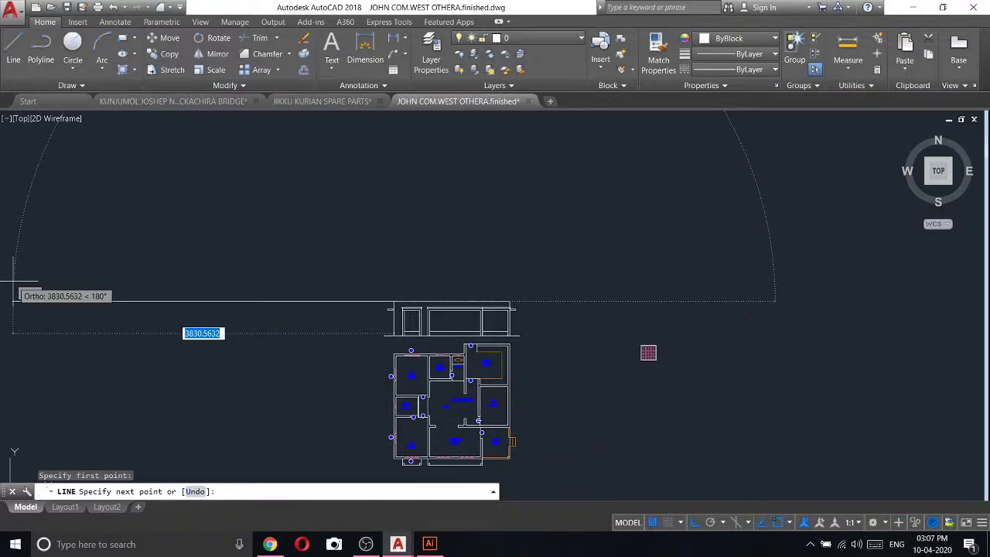
text(20)
key(Return)
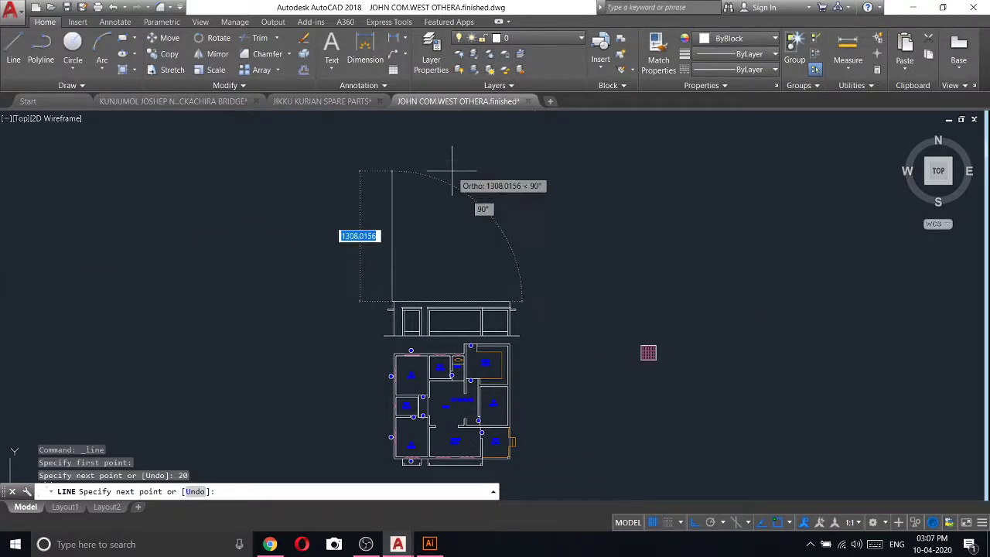
text(75)
key(Return)
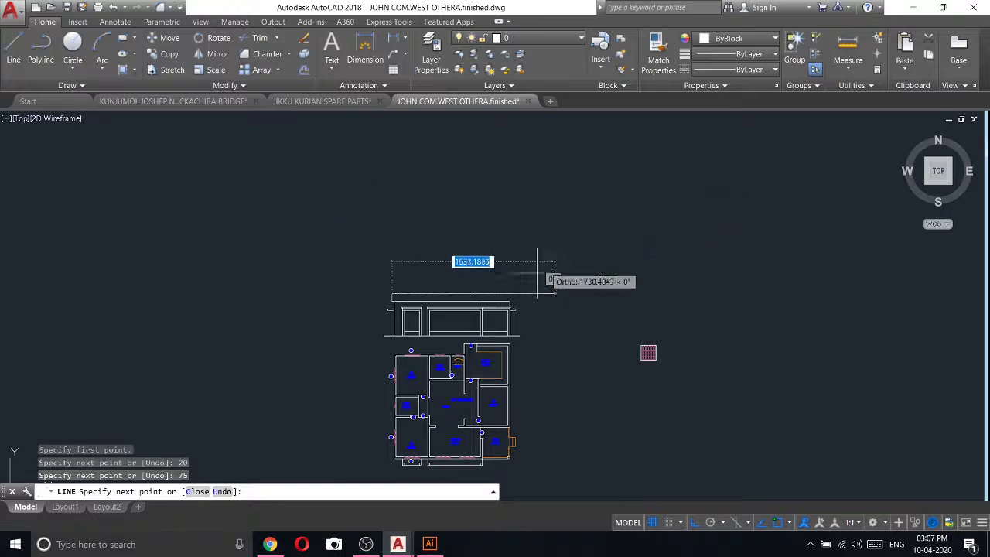
scroll(497, 276, up, 5)
scroll(594, 292, up, 2)
click(617, 303)
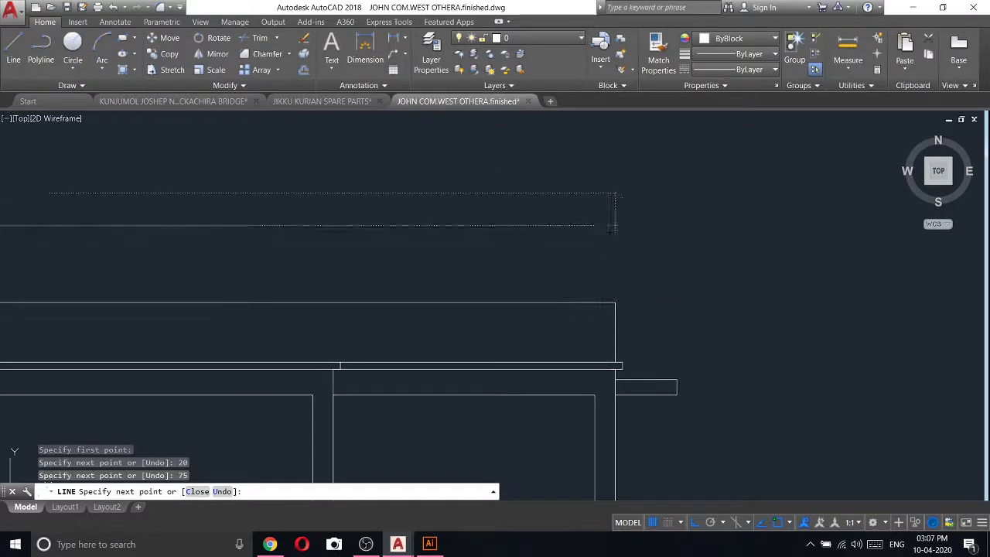
text(20)
key(Return)
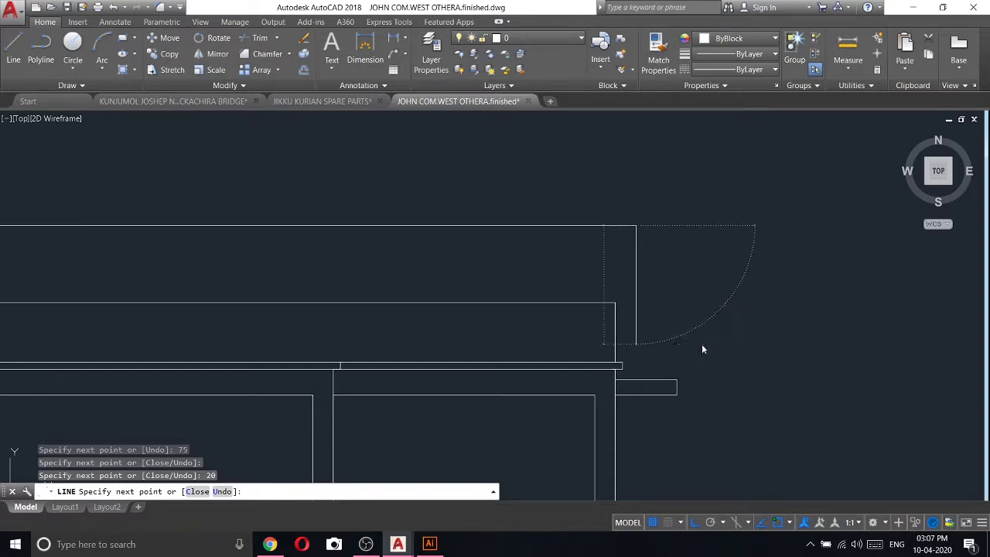
text(75)
key(Return)
scroll(701, 341, up, 2)
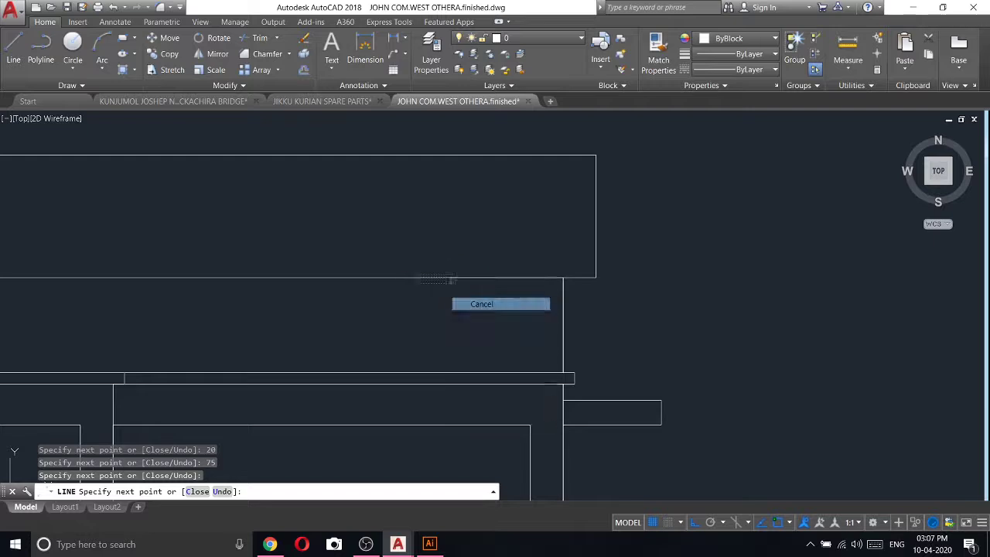
key(Escape)
scroll(541, 210, down, 3)
scroll(564, 232, down, 2)
scroll(581, 270, down, 1)
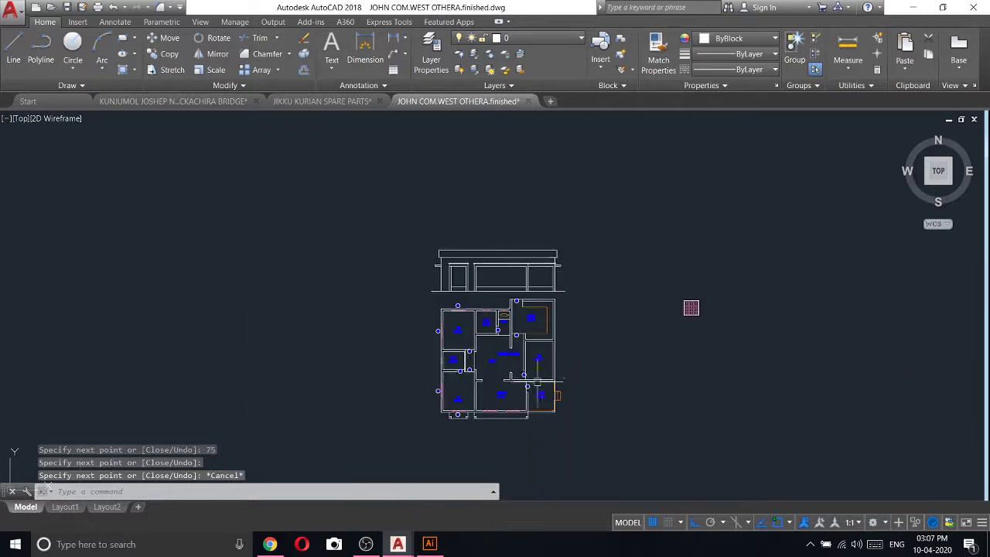
scroll(536, 382, up, 2)
middle_drag(578, 275, 588, 309)
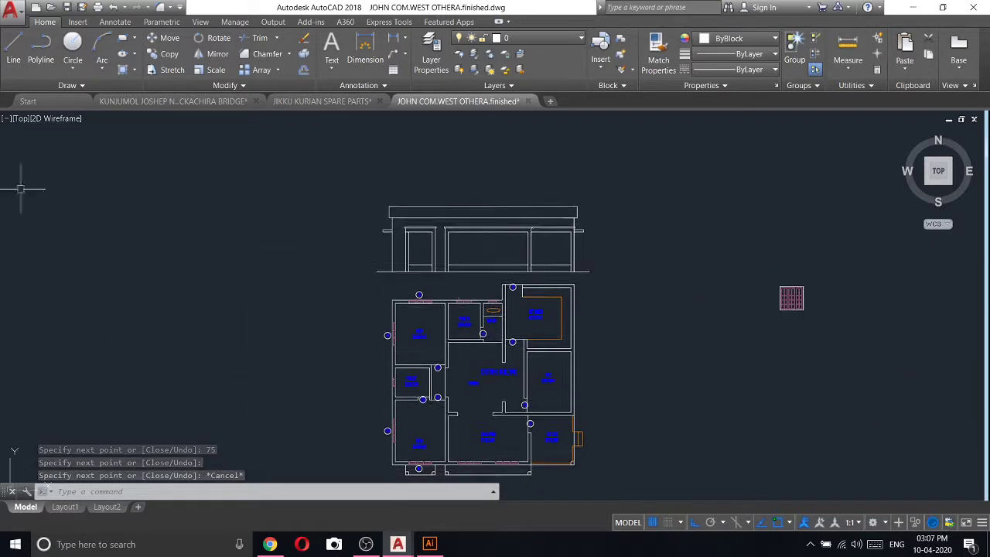
- Draw a vertical divider line through the upper band and trim its excess
click(14, 58)
scroll(573, 232, up, 3)
scroll(659, 395, up, 2)
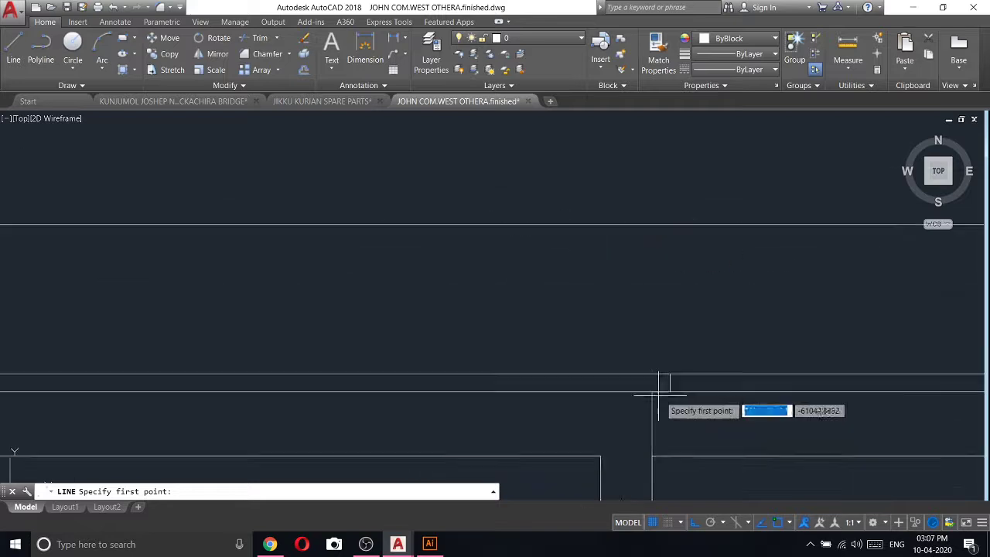
click(652, 392)
click(653, 226)
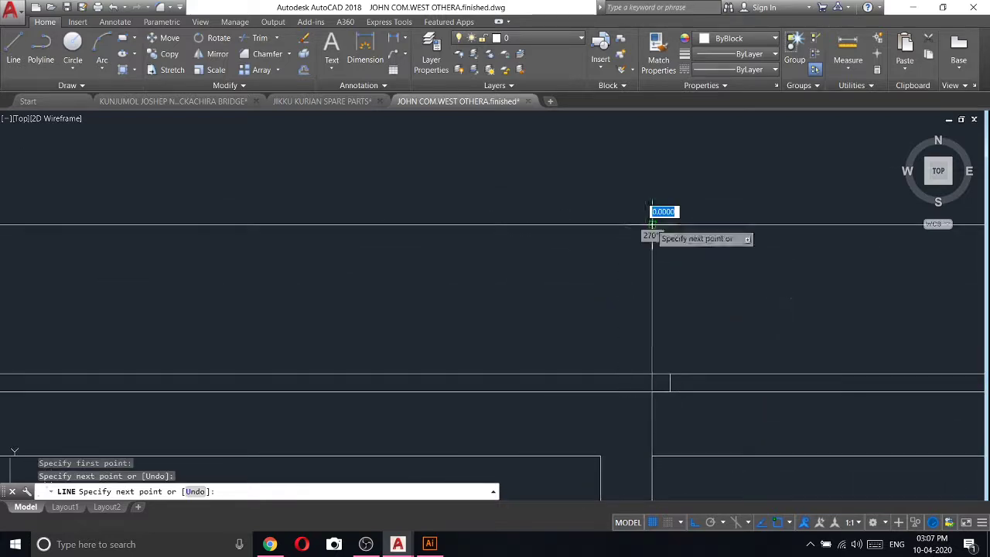
right_click(654, 226)
click(680, 233)
click(256, 37)
key(Return)
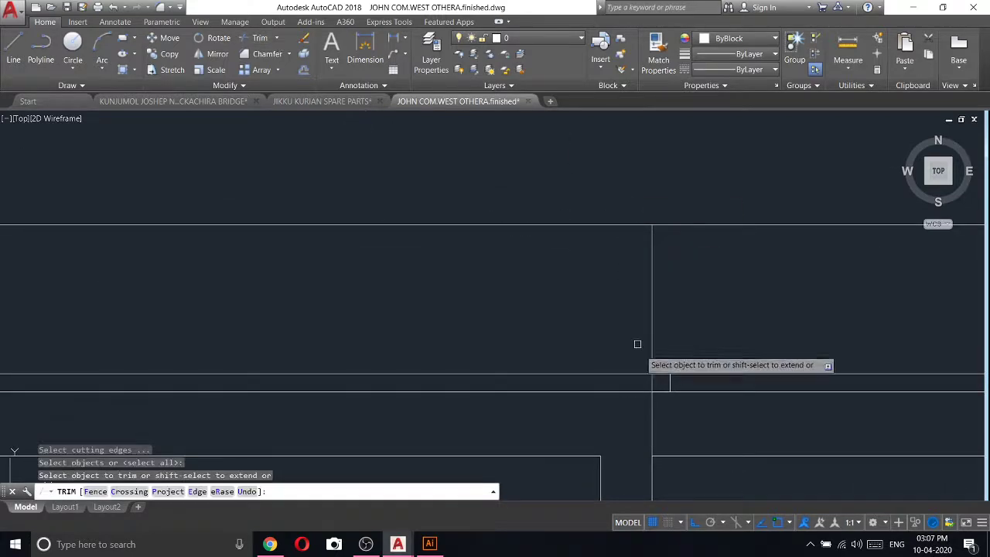
key(Return)
- Draw a second vertical line up from the elevation top and trim the overlapping pieces
scroll(639, 280, down, 5)
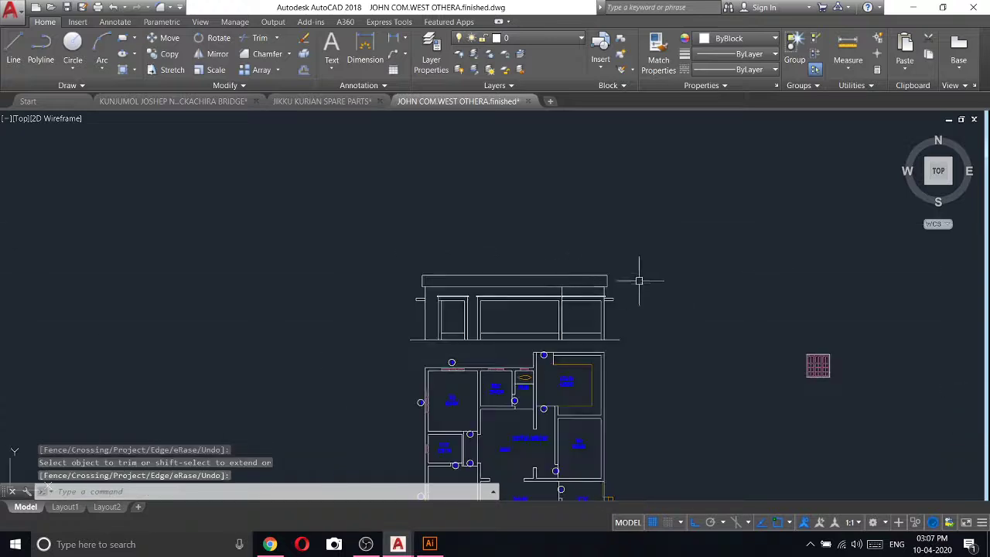
middle_drag(677, 294, 629, 224)
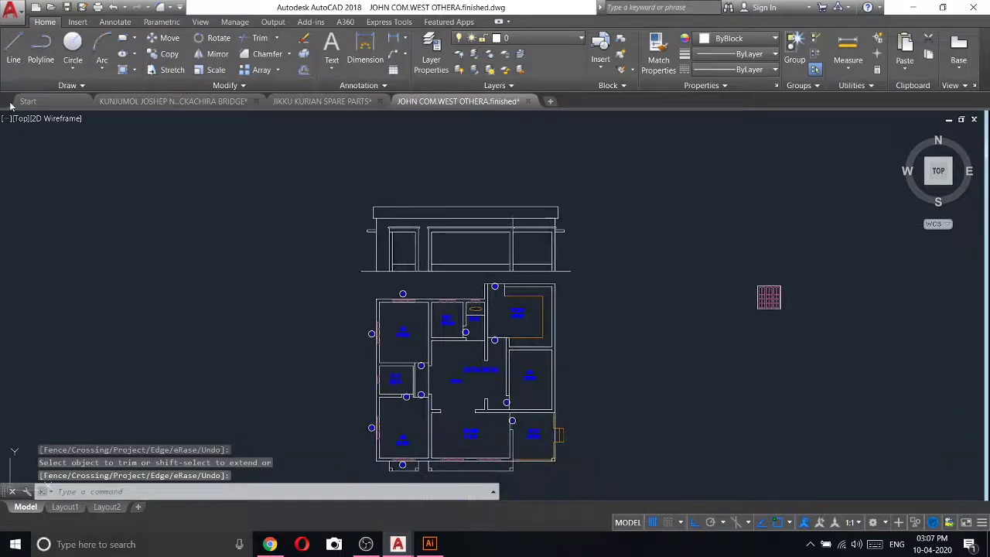
click(17, 47)
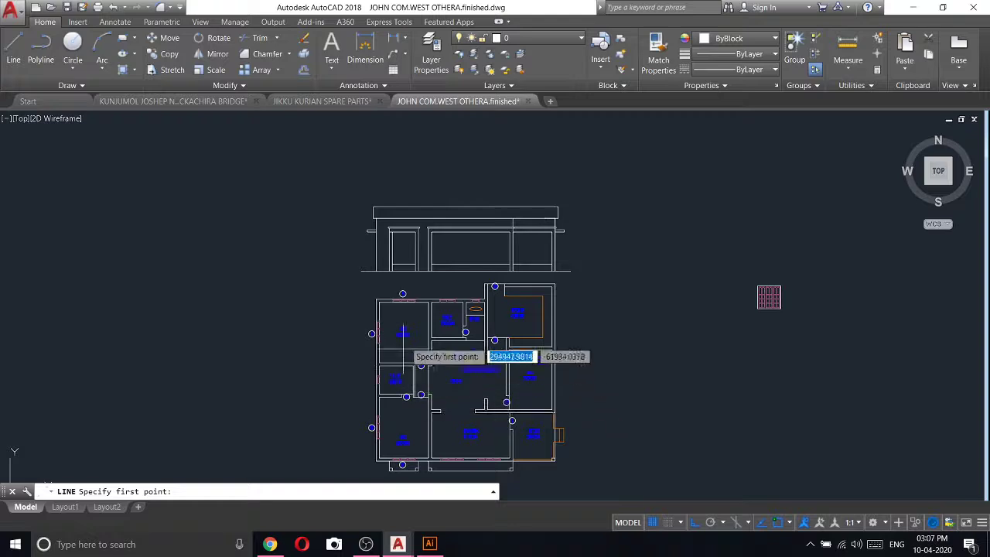
scroll(456, 217, up, 4)
scroll(511, 288, up, 2)
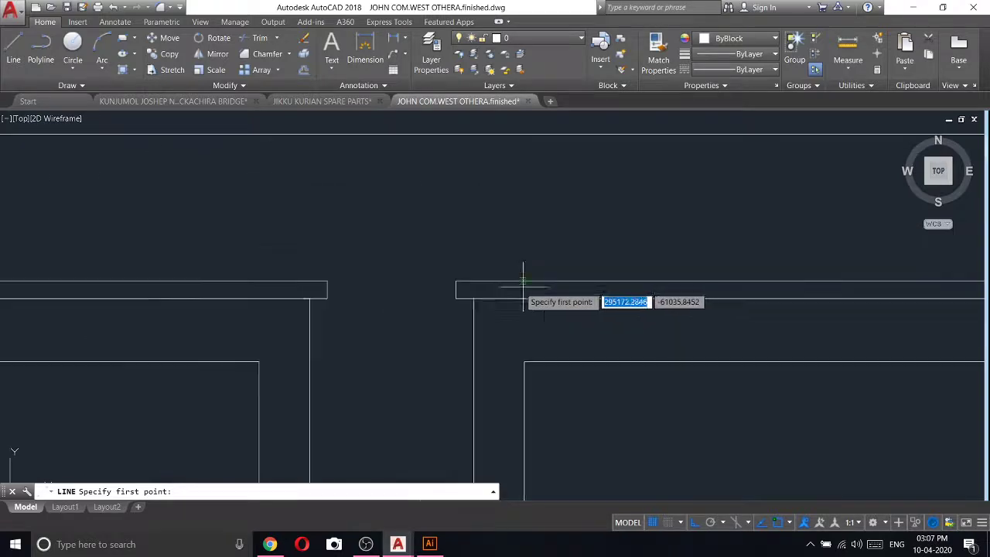
click(473, 296)
click(473, 136)
right_click(473, 136)
click(503, 145)
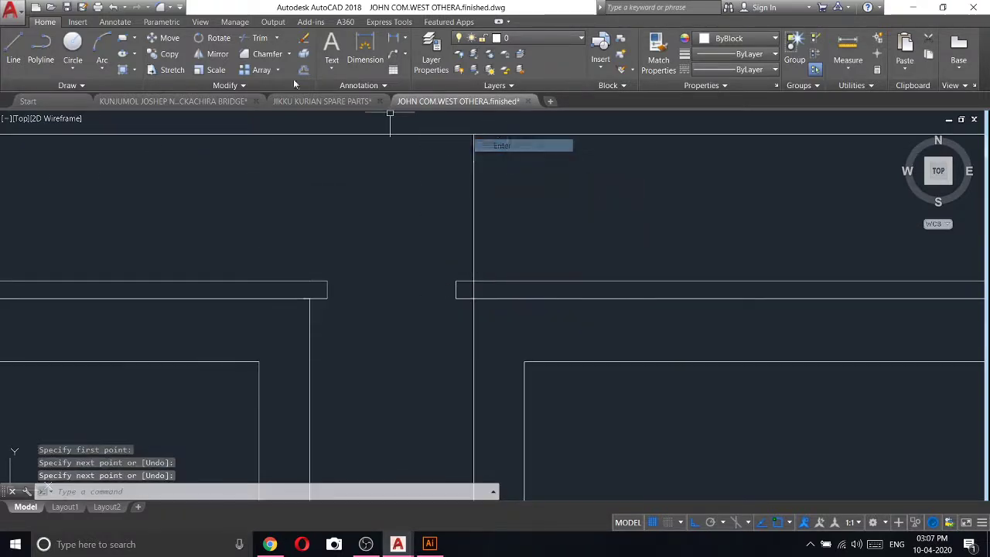
click(251, 38)
key(Return)
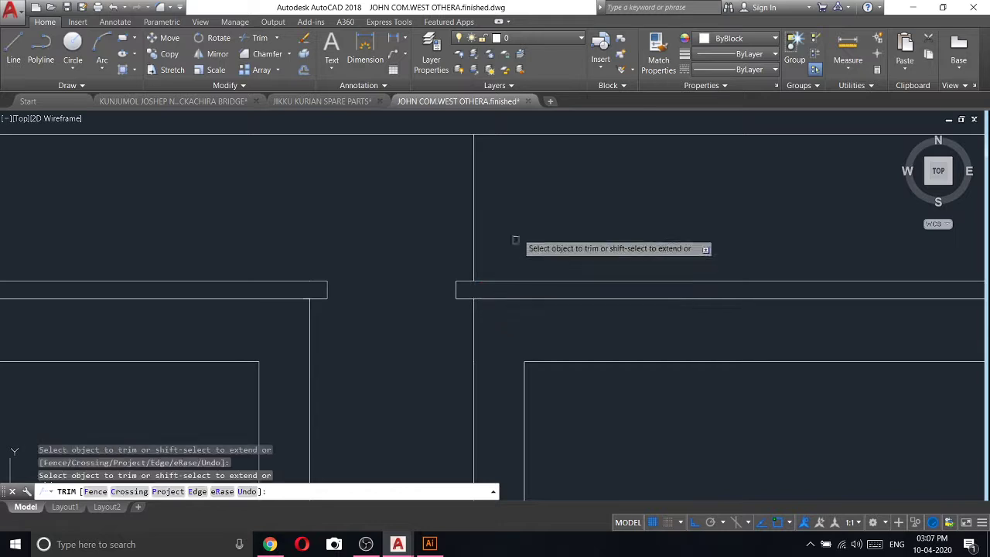
right_click(518, 229)
click(547, 236)
scroll(519, 265, down, 5)
mouse_move(520, 266)
middle_down()
mouse_move(670, 267)
mouse_move(576, 236)
middle_up()
scroll(707, 258, down, 1)
- Start a new line with the L alias while bringing the plan into view
text(l)
key(Return)
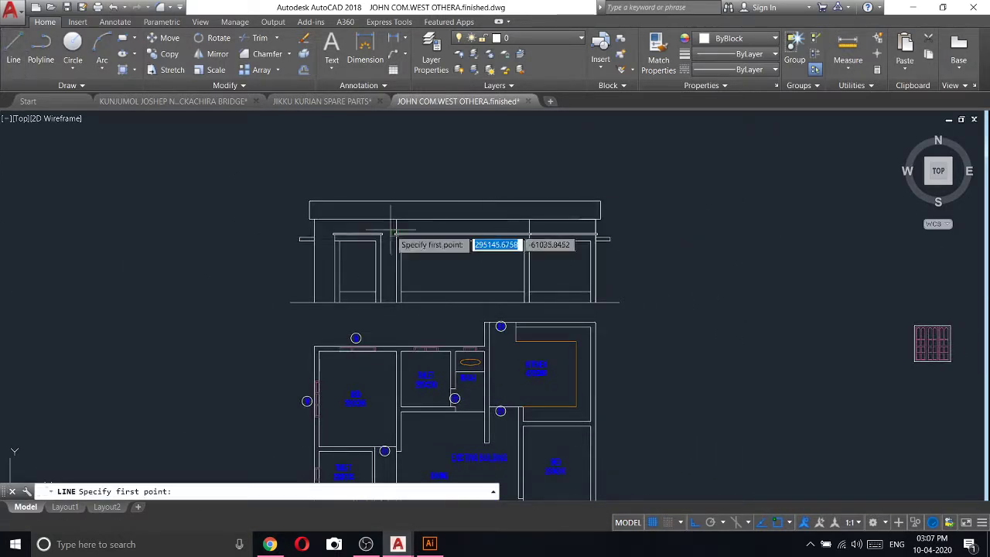
scroll(398, 229, up, 4)
scroll(446, 226, down, 4)
scroll(565, 312, down, 2)
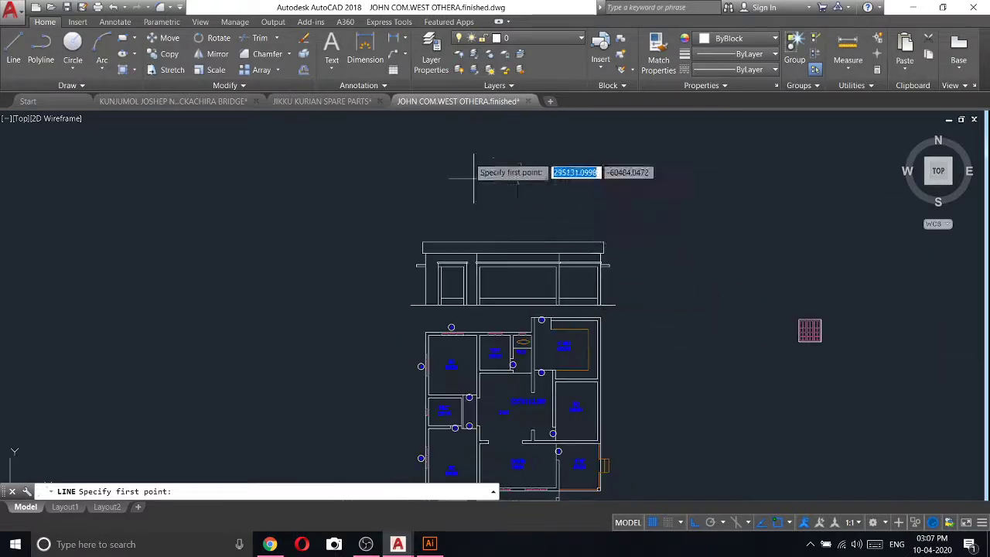
scroll(541, 360, up, 2)
middle_drag(512, 380, 489, 298)
scroll(511, 348, down, 2)
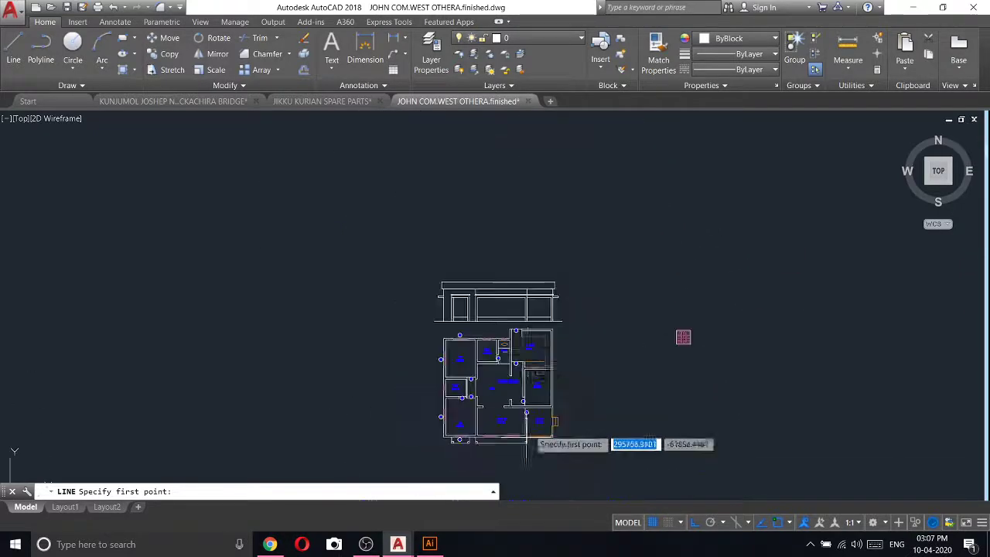
scroll(474, 263, up, 3)
scroll(474, 387, up, 1)
- Draw a 100-unit vertical rise on the band with a sloped roof line back down to it
click(456, 359)
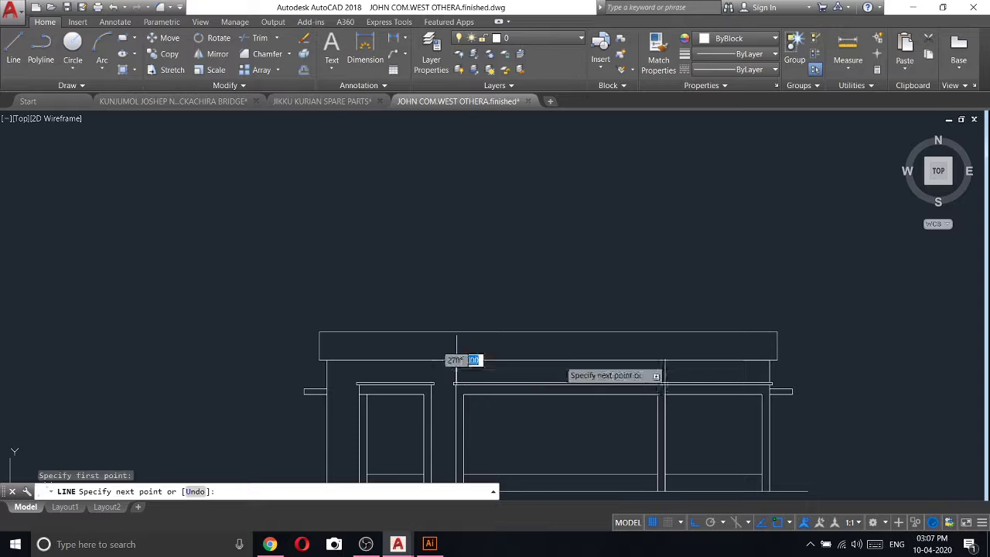
click(665, 360)
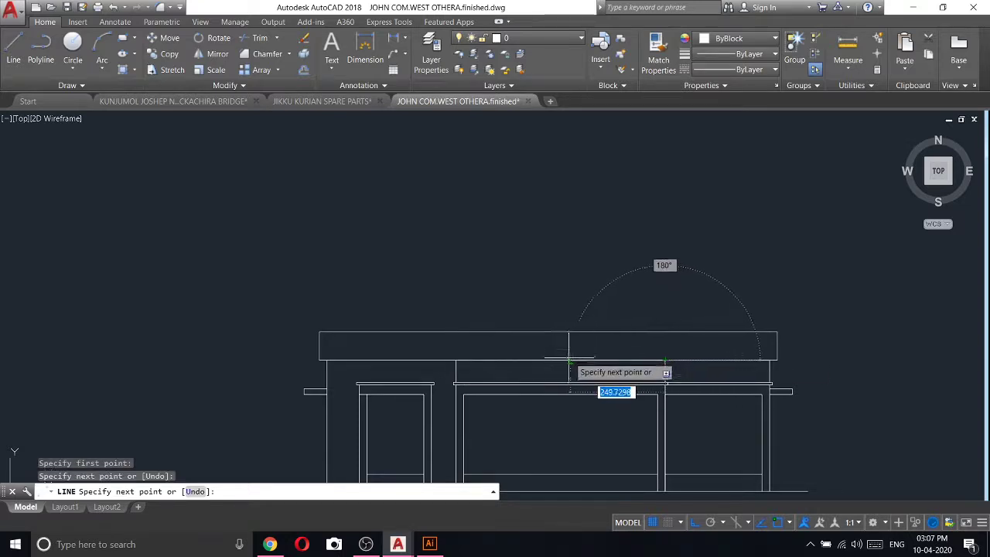
click(561, 359)
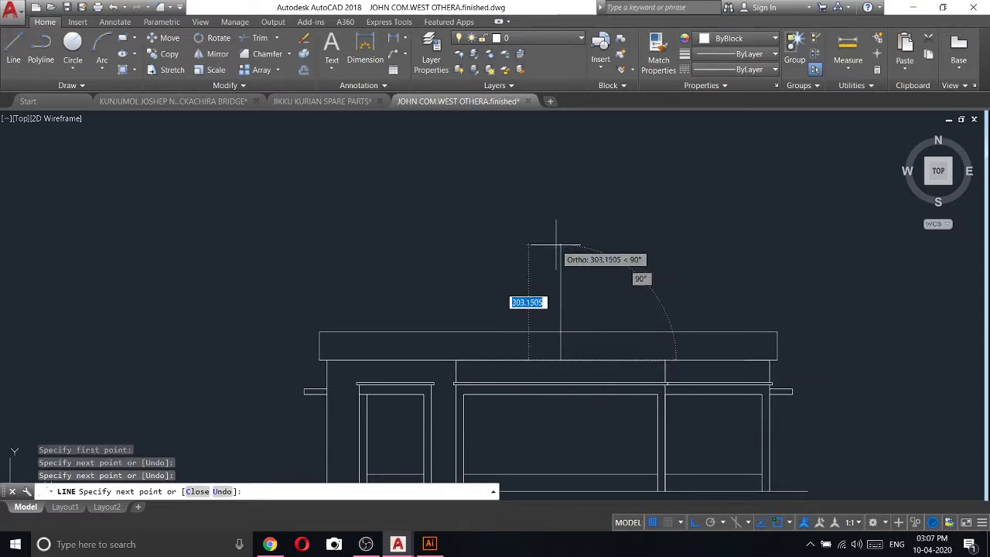
text(100)
key(Return)
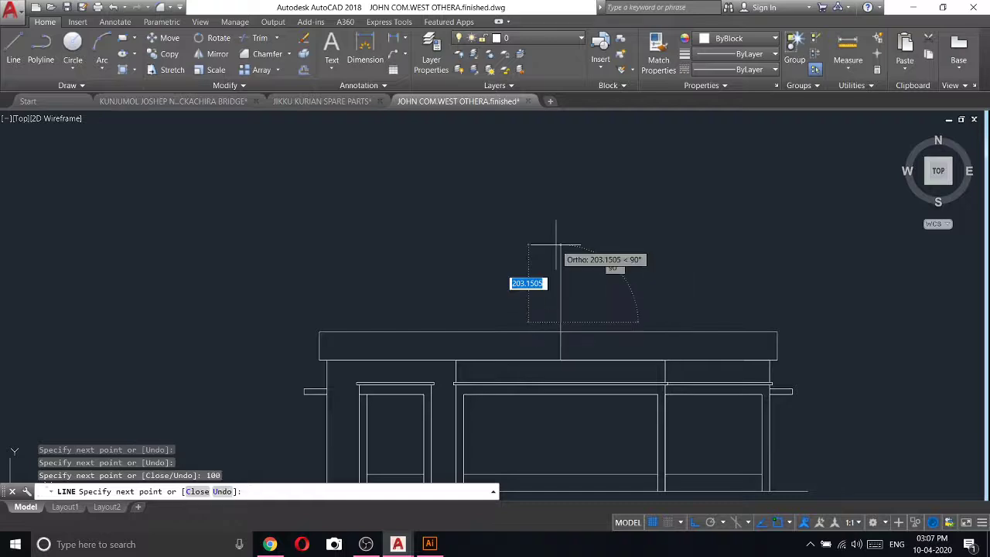
click(664, 360)
key(Return)
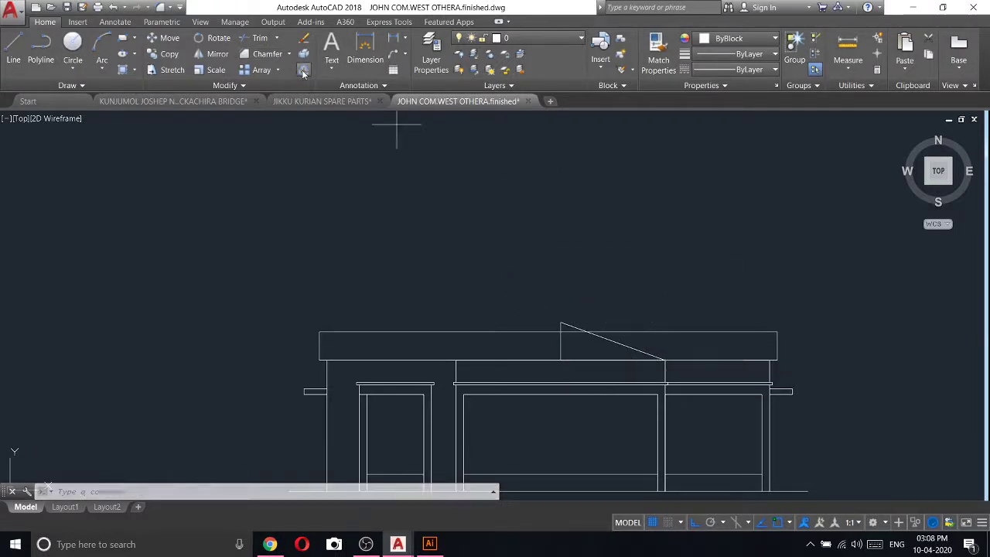
- Offset the vertical lines 30 units to each side, then select the right roof slope for mirroring
click(304, 71)
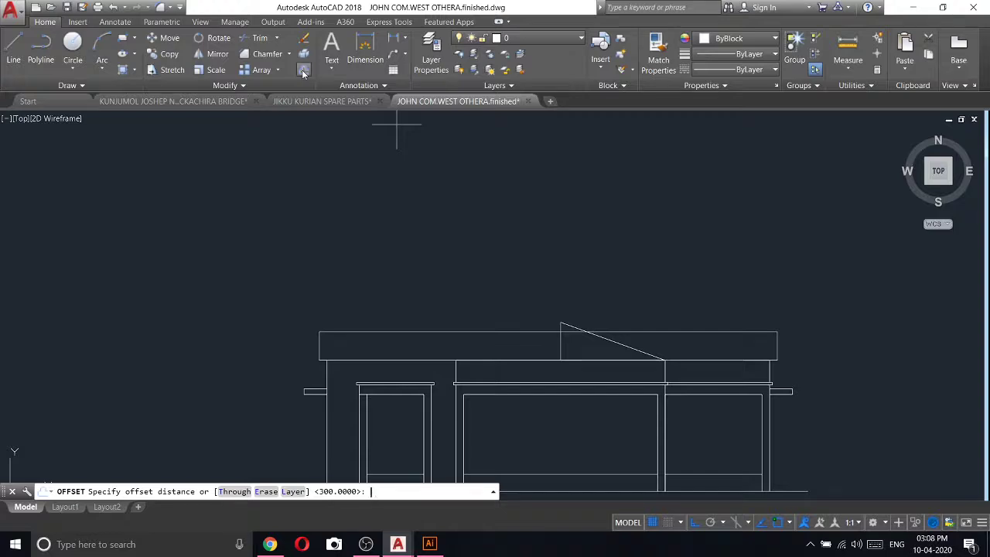
text(30)
key(Return)
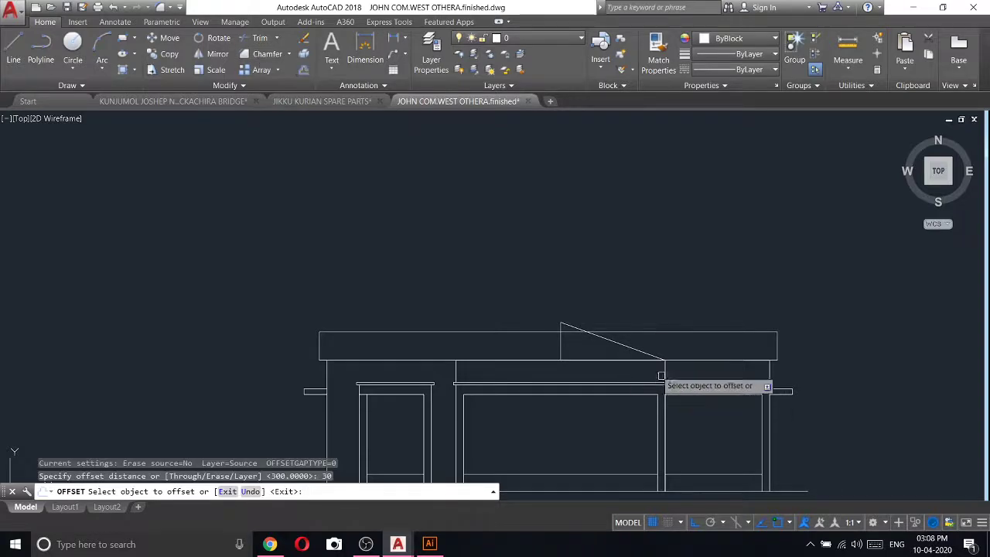
scroll(662, 376, up, 3)
click(683, 368)
click(696, 370)
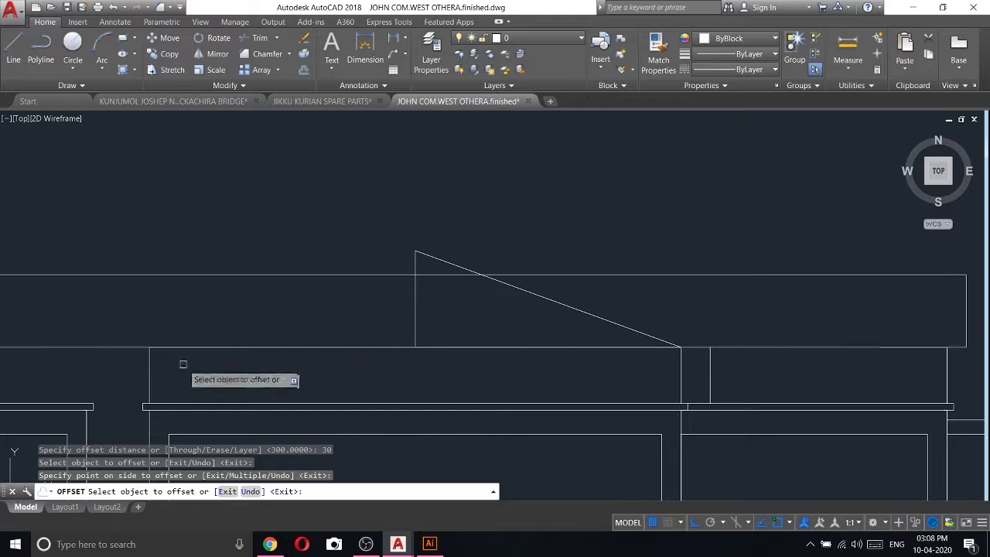
click(149, 360)
click(133, 335)
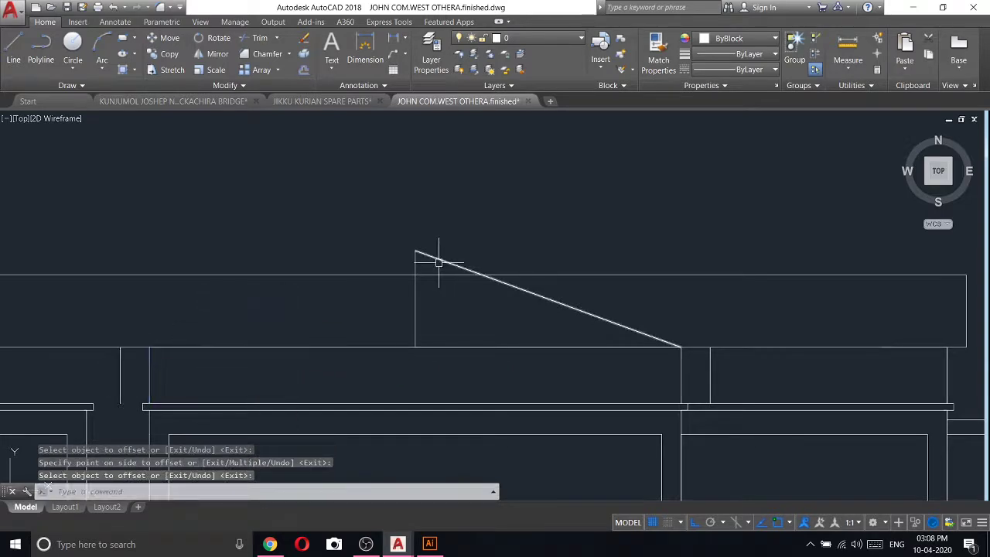
key(Return)
click(442, 261)
click(215, 54)
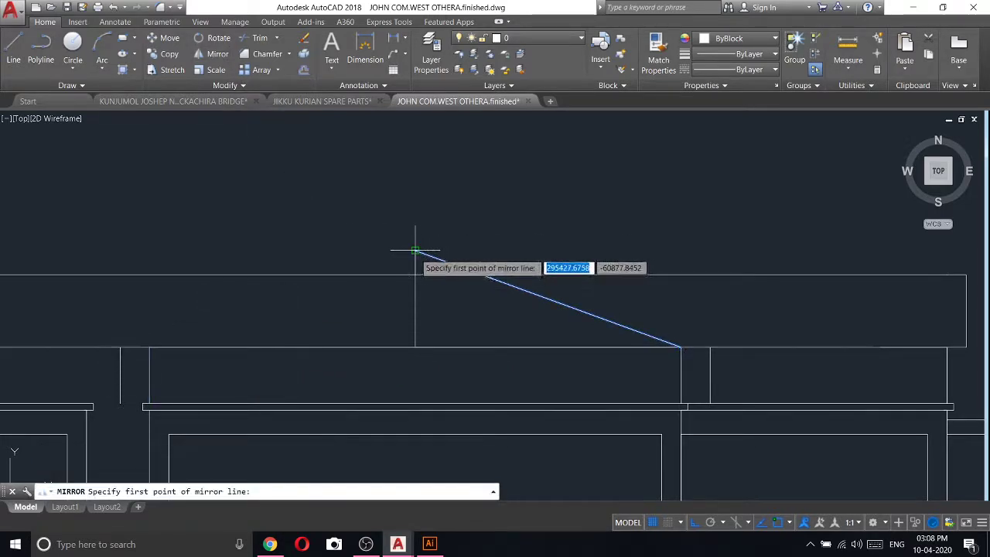
- Mirror the right roof slope about a vertical axis through the ridge, keeping the original
click(416, 252)
click(416, 348)
right_click(421, 368)
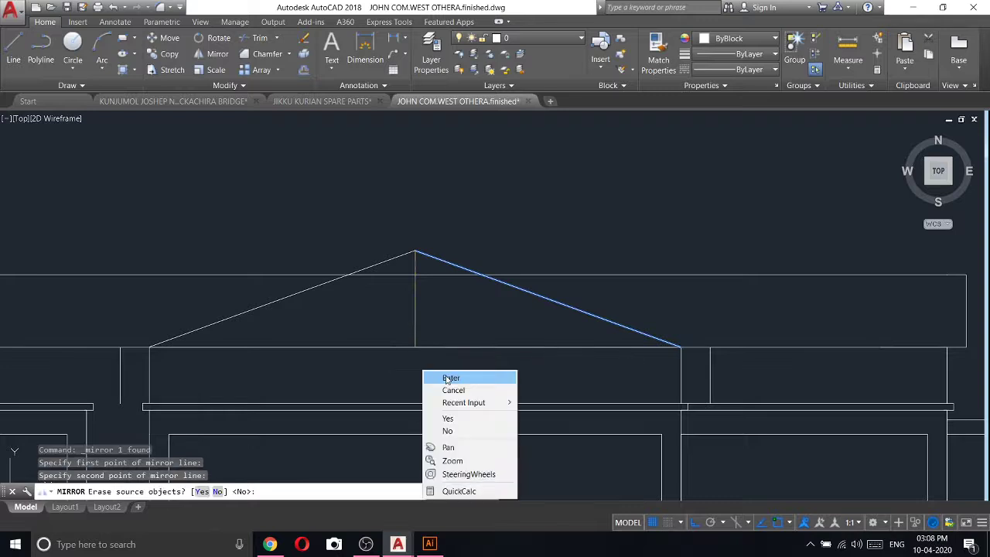
click(448, 377)
scroll(498, 265, down, 3)
- Extend both the left and right roof slopes to the wall line
click(271, 70)
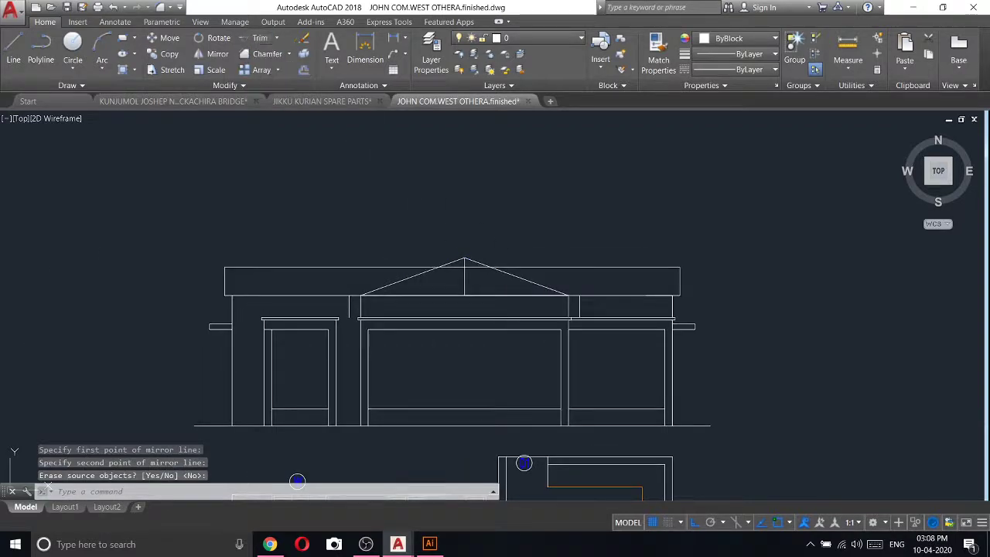
key(Return)
click(398, 282)
click(521, 282)
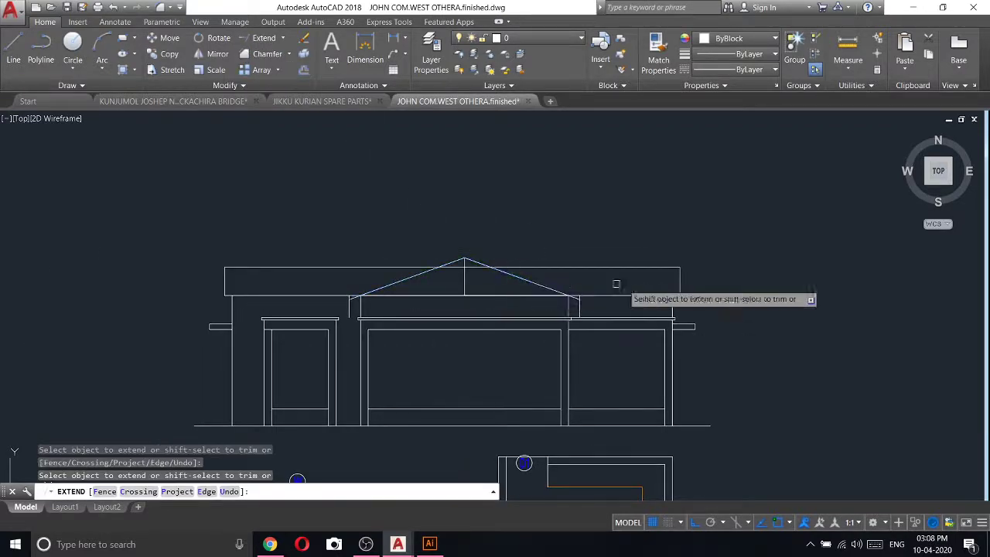
right_click(525, 226)
click(541, 234)
scroll(448, 286, up, 2)
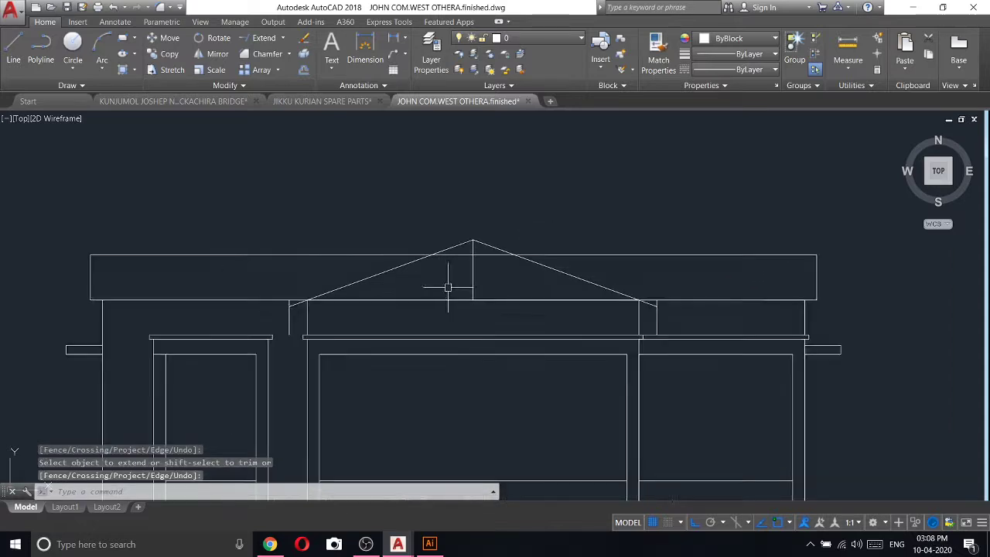
scroll(379, 283, up, 2)
scroll(462, 279, down, 2)
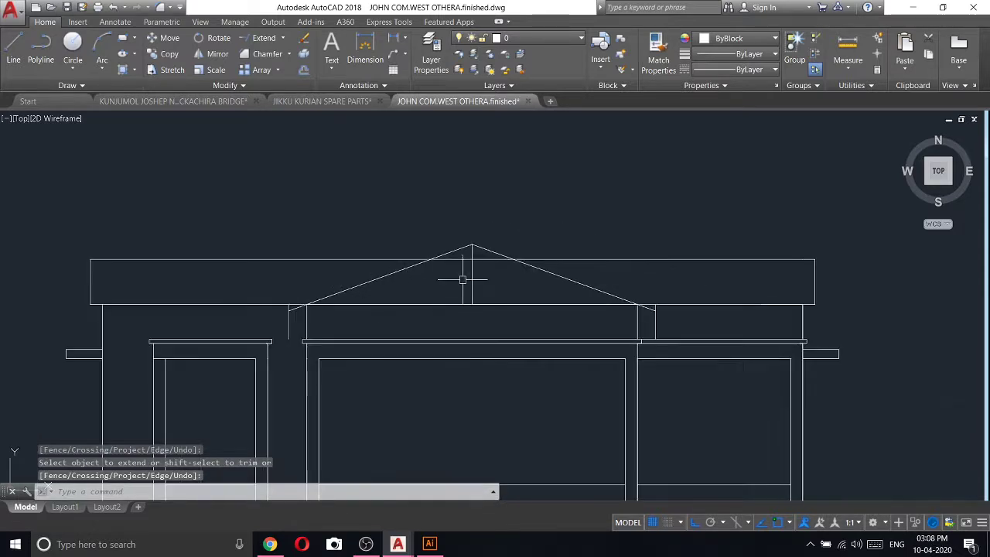
- Draw vertical lines at the left and right eaves of the roof
click(14, 60)
scroll(317, 307, up, 4)
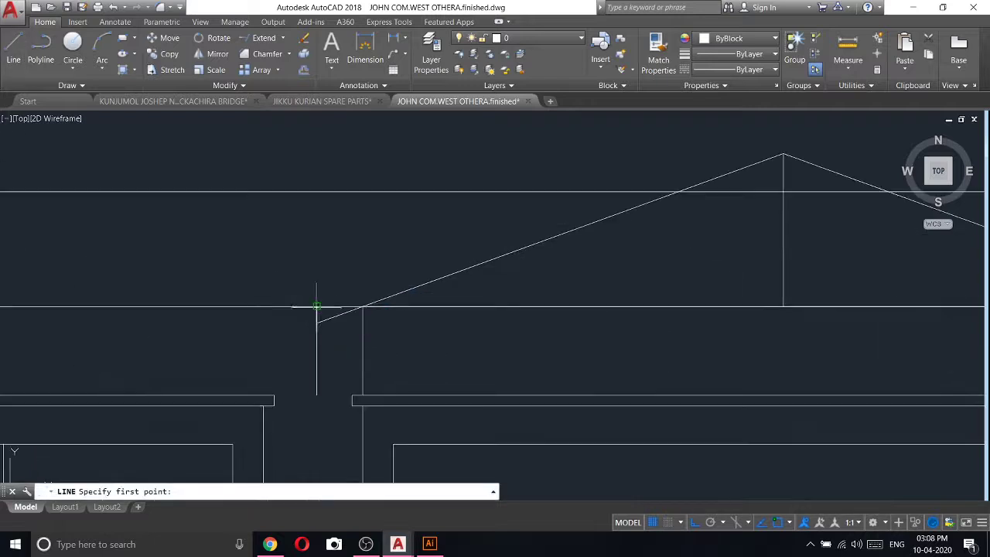
click(316, 307)
click(321, 225)
key(Escape)
scroll(176, 186, down, 4)
key(Return)
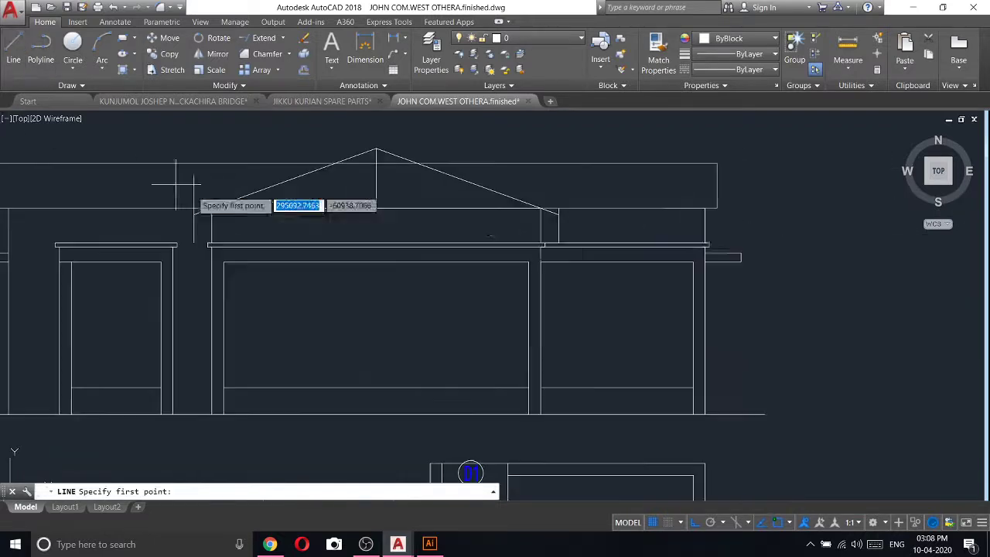
scroll(541, 210, up, 4)
click(547, 221)
scroll(547, 221, down, 4)
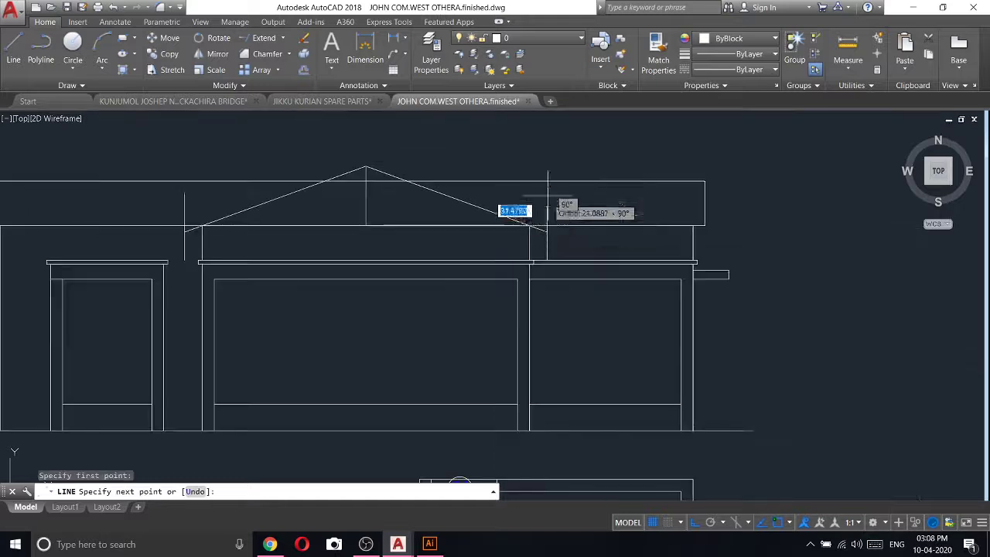
click(548, 157)
right_click(548, 157)
click(567, 163)
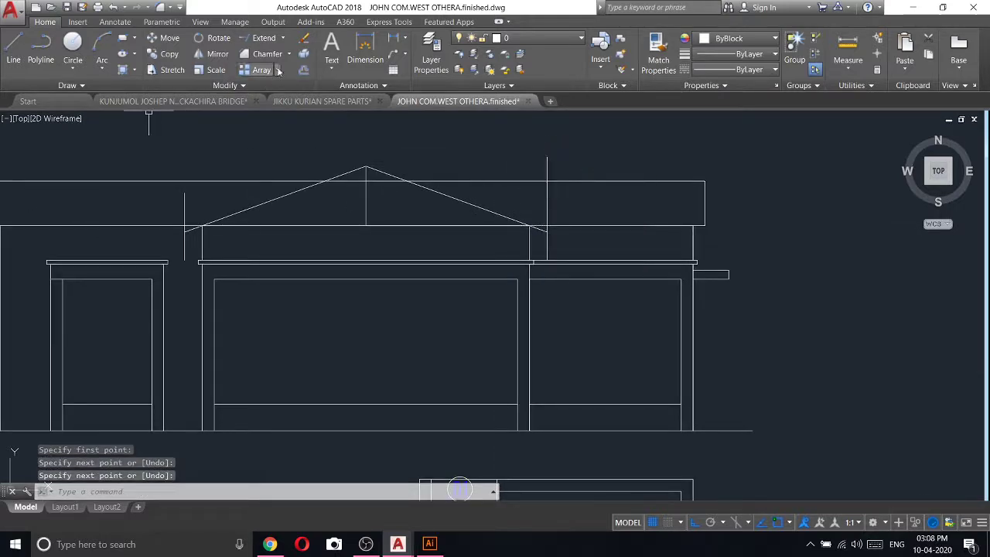
- Start Offset on the roof slopes with a 10-unit distance, zooming out and back in on the roof
click(305, 70)
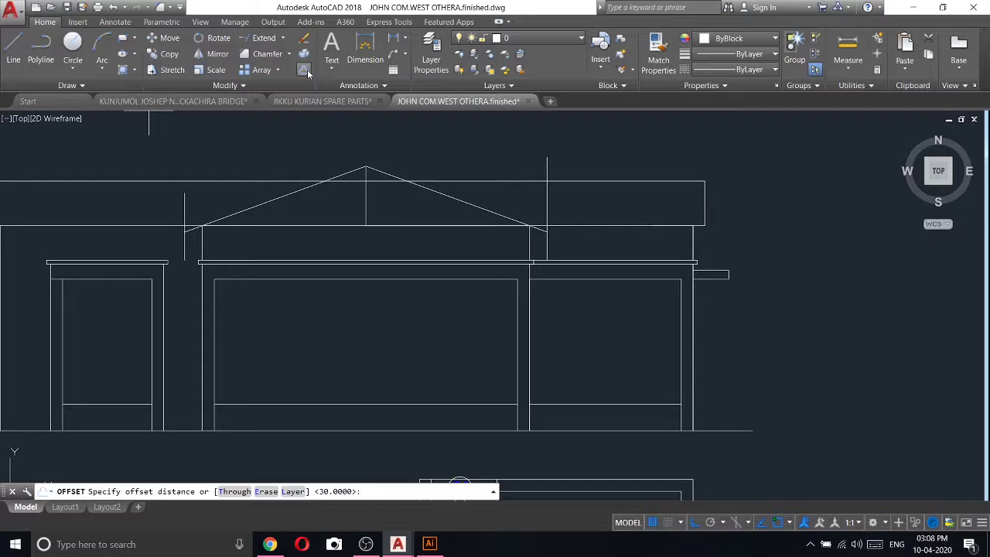
scroll(495, 310, down, 5)
scroll(534, 356, down, 3)
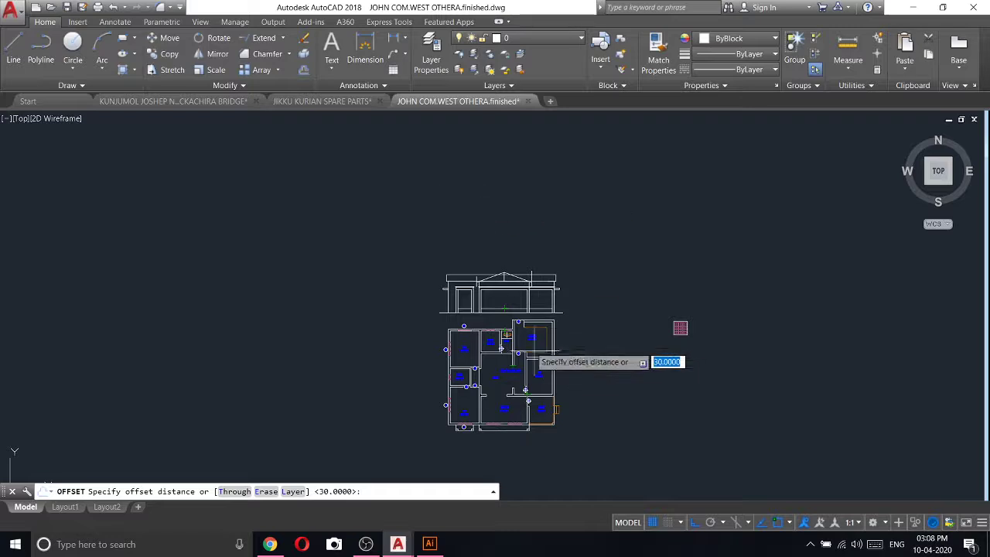
scroll(501, 300, up, 3)
scroll(501, 301, up, 3)
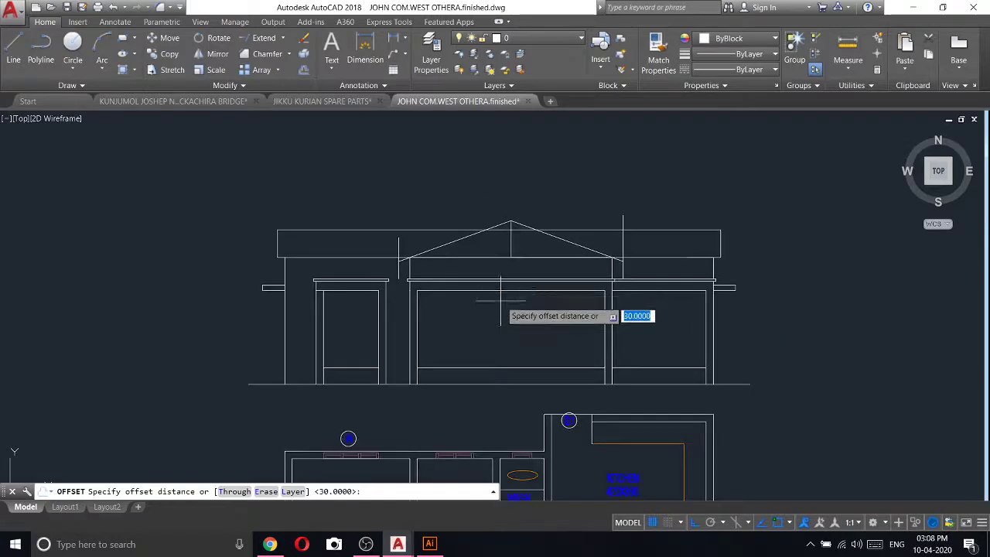
scroll(504, 310, down, 5)
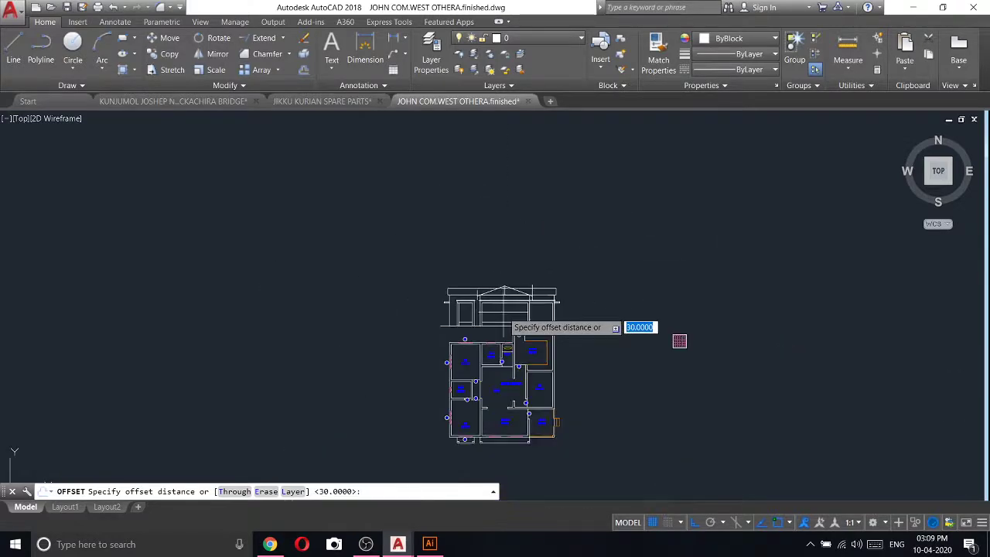
scroll(530, 292, up, 5)
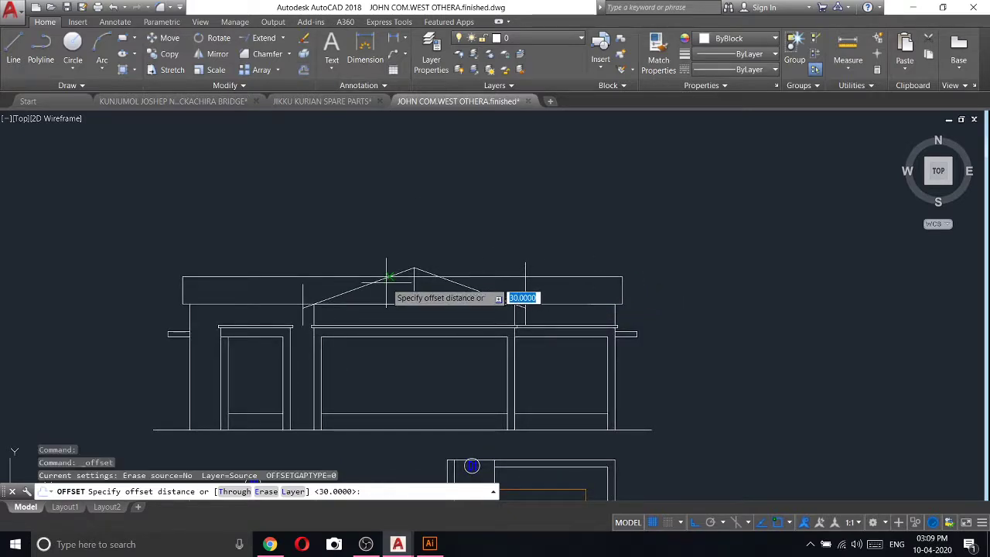
scroll(391, 286, up, 4)
text(10)
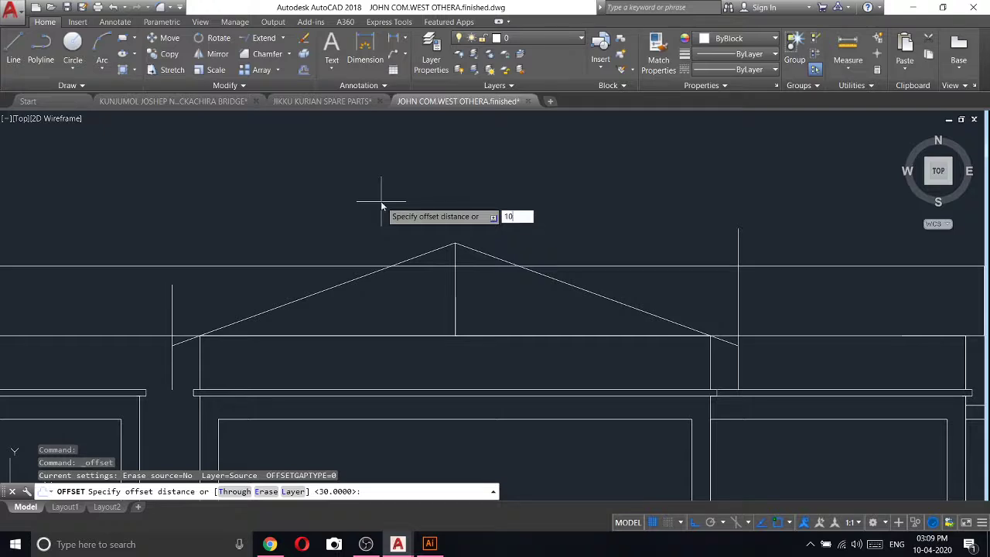
- Offset both roof slopes 10 units upward to form the double-line roof
key(Return)
click(299, 300)
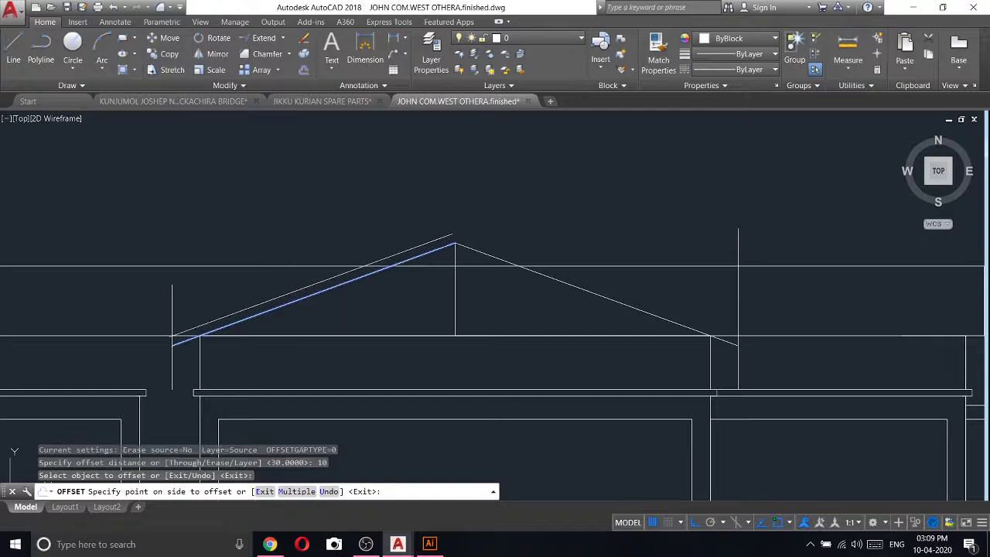
click(504, 232)
click(575, 287)
click(608, 214)
right_click(597, 188)
click(622, 204)
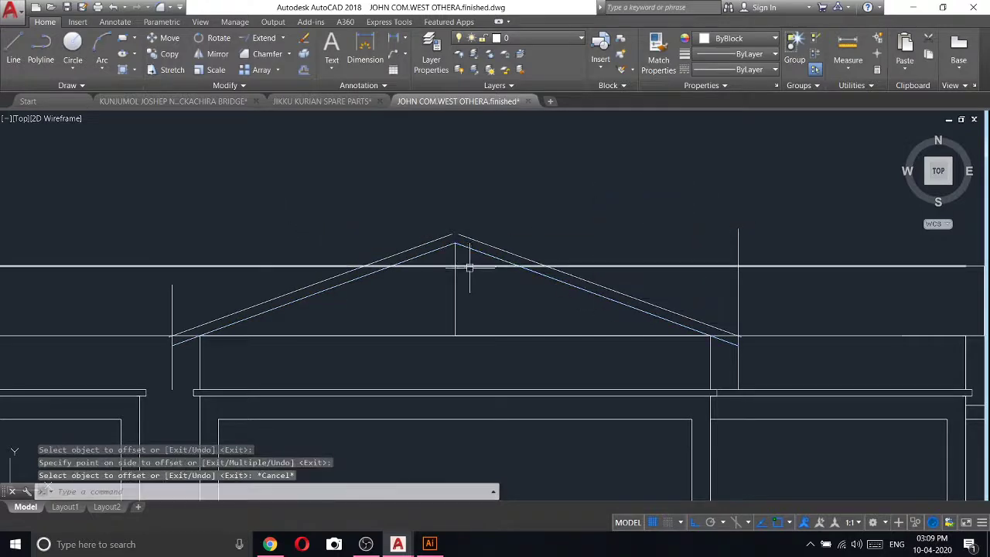
- Erase the central vertical king post line under the roof apex
scroll(469, 267, up, 2)
click(453, 298)
click(393, 232)
right_click(392, 232)
click(425, 307)
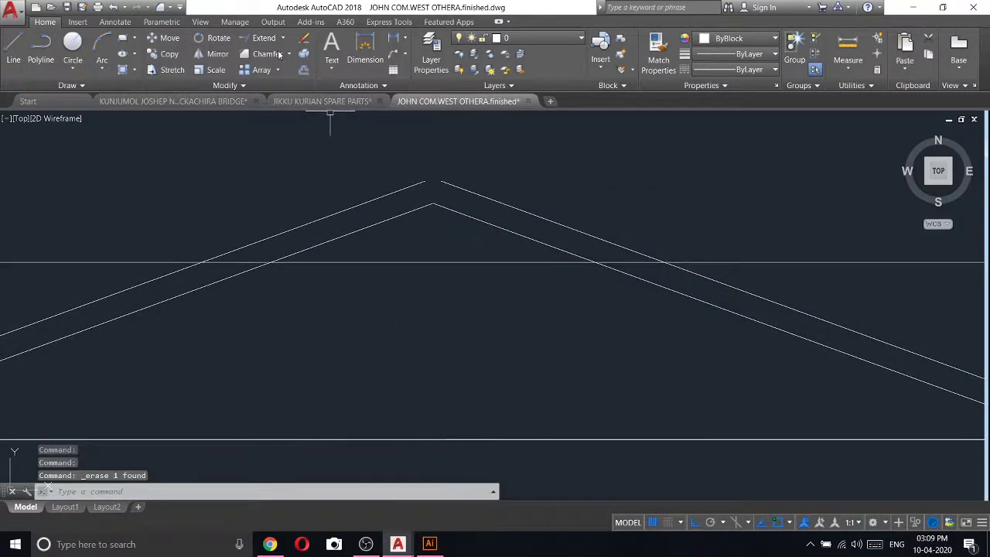
- Trim the wall and horizontal lines crossing between the roof slopes
text(tr)
key(Return)
key(Return)
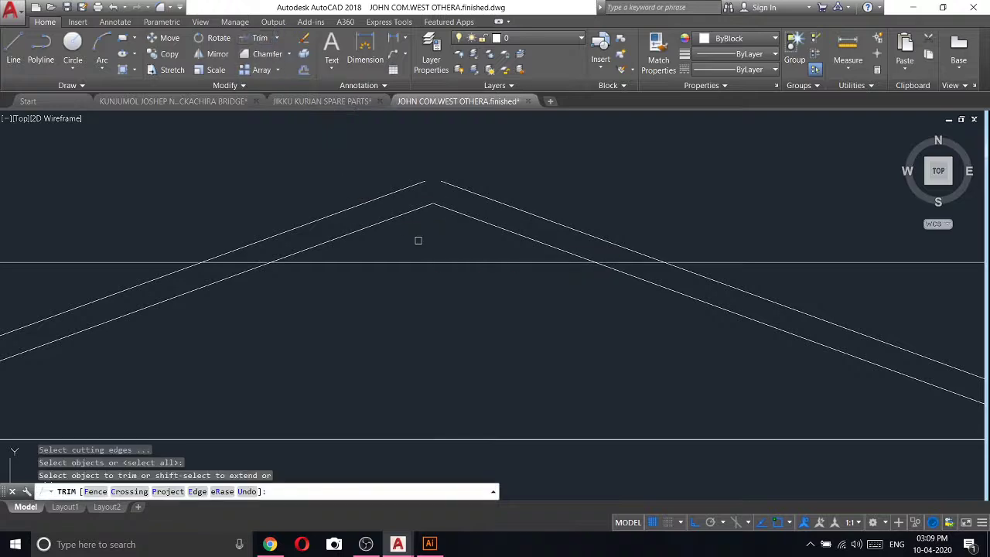
click(449, 266)
click(563, 255)
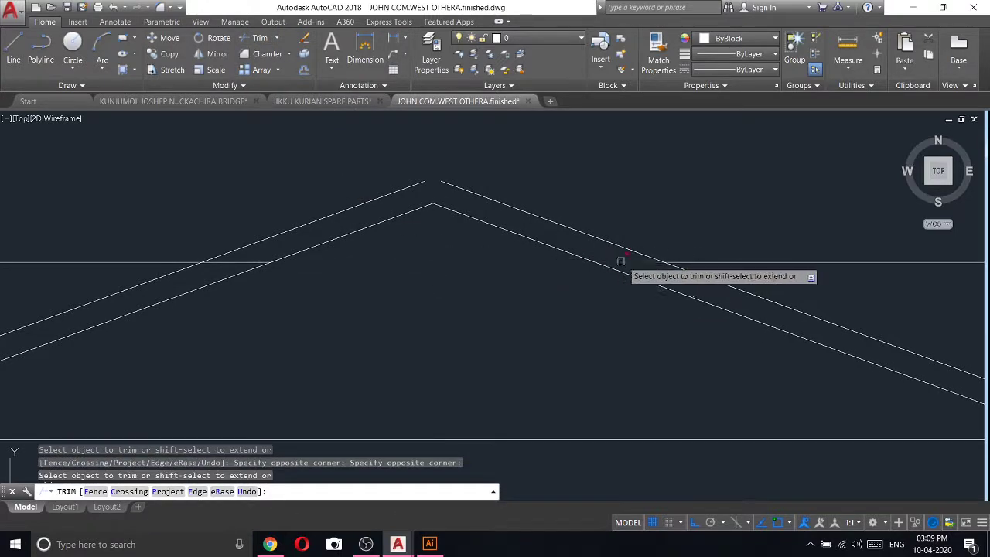
click(230, 261)
scroll(418, 197, down, 4)
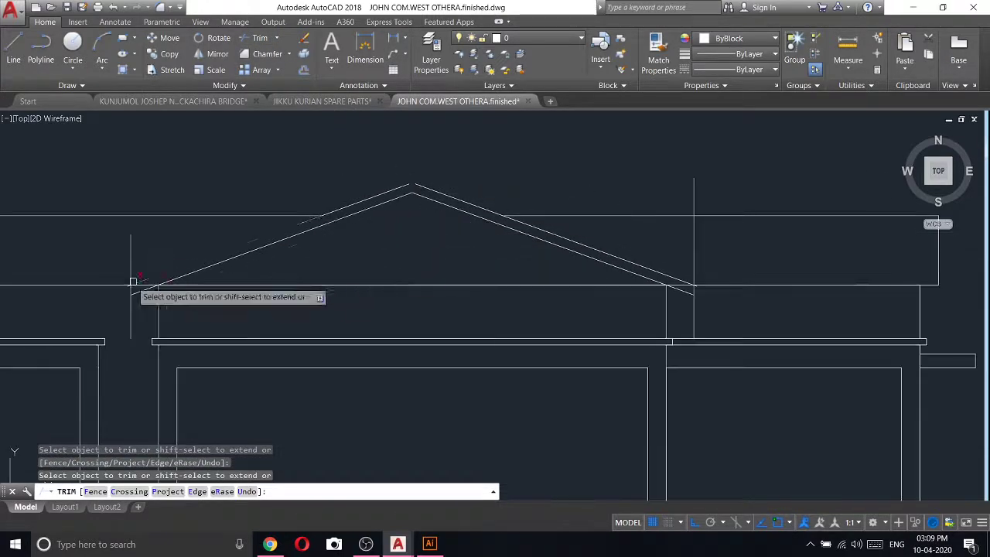
scroll(133, 281, up, 3)
- Trim the horizontal stub sticking out at the left eave
click(157, 240)
click(101, 199)
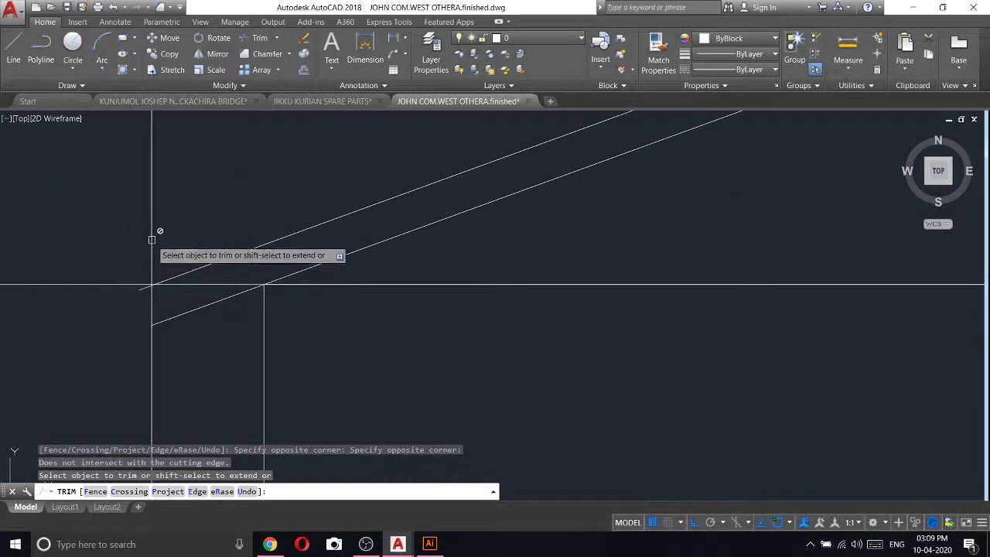
scroll(155, 238, down, 2)
click(162, 294)
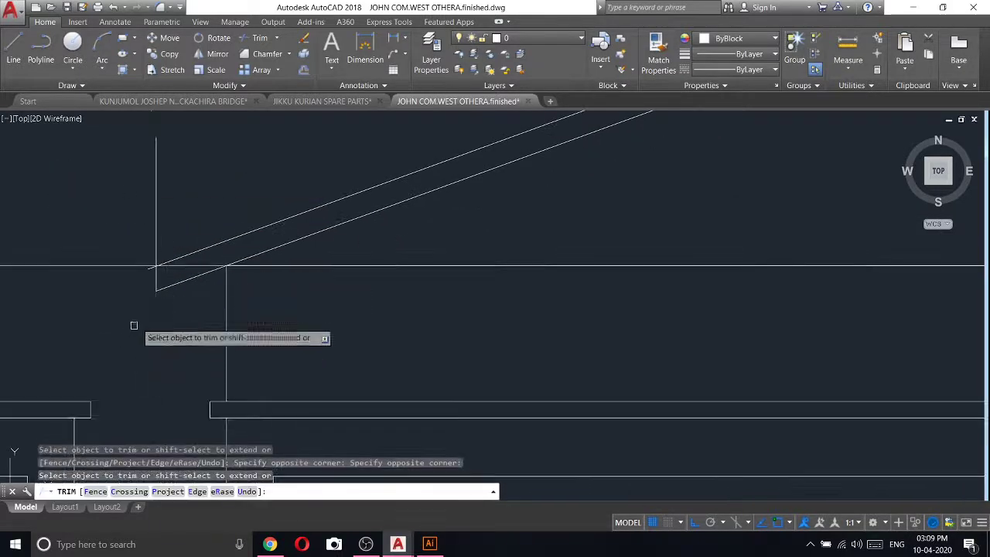
scroll(138, 267, up, 4)
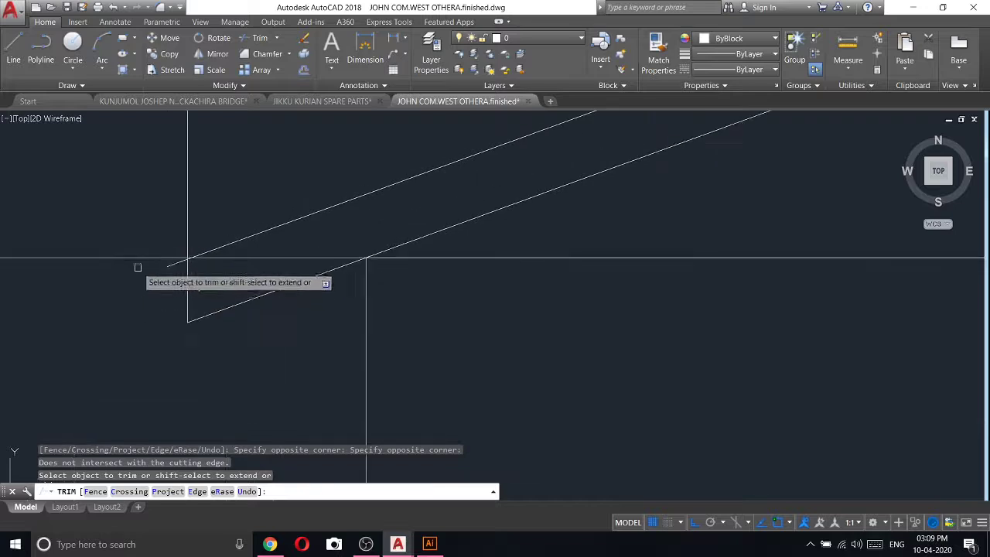
click(267, 258)
scroll(277, 259, down, 5)
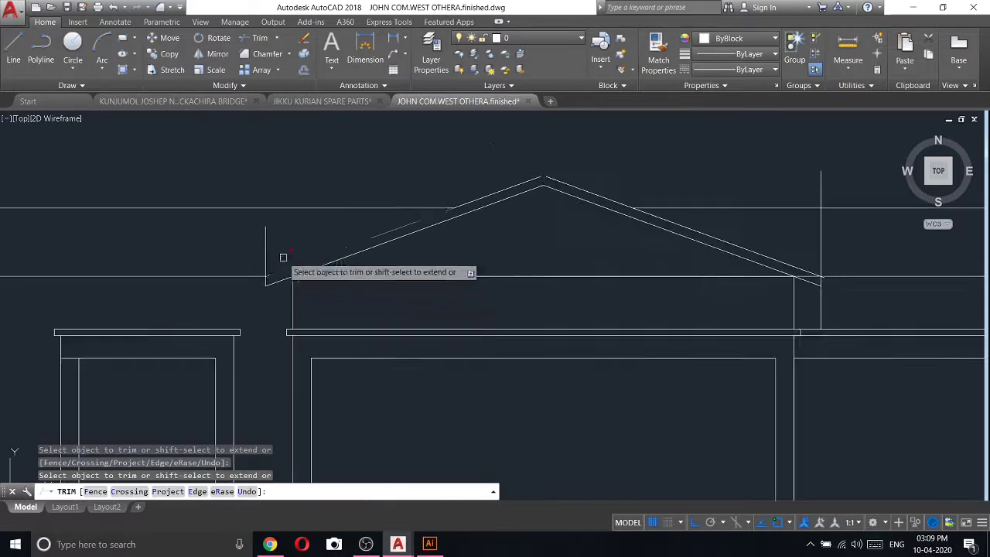
- Delete the leftover vertical line at the left eave
key(Escape)
click(273, 256)
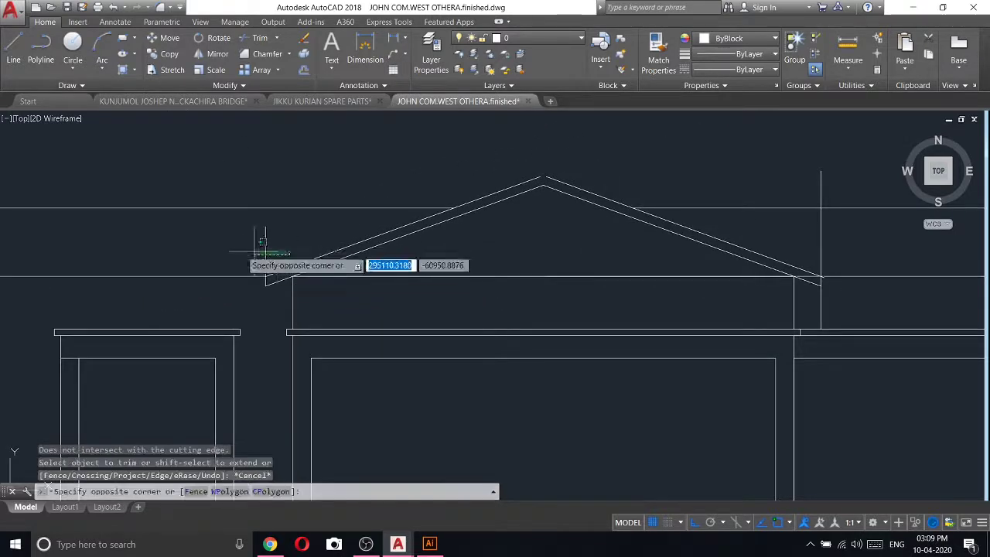
click(240, 249)
key(Delete)
- Trim the upper roof line ends at the right eave
middle_drag(617, 274, 475, 296)
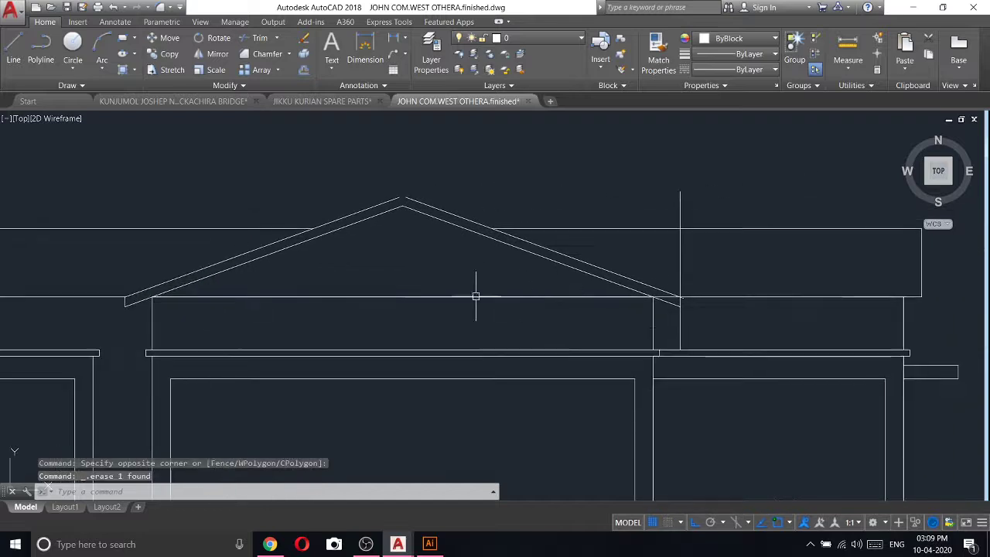
text(tr)
key(Return)
key(Return)
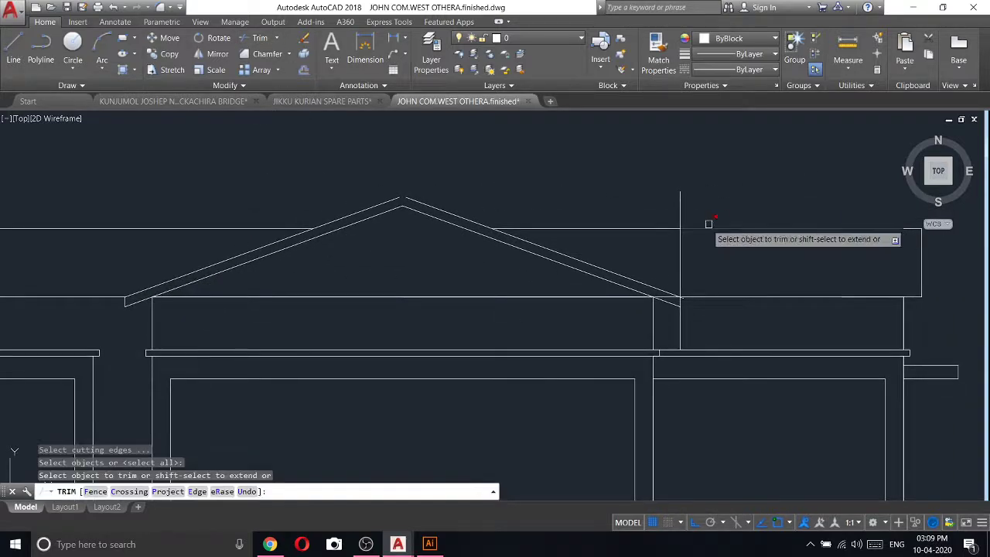
click(685, 209)
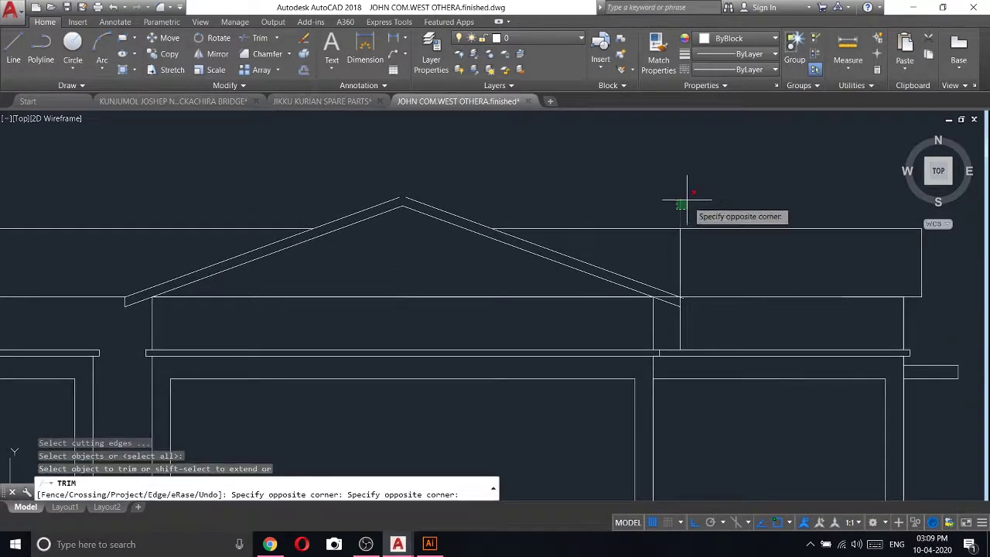
click(685, 204)
click(688, 236)
click(682, 252)
- Trim the lower roof line extending past the right eave
click(697, 254)
click(690, 263)
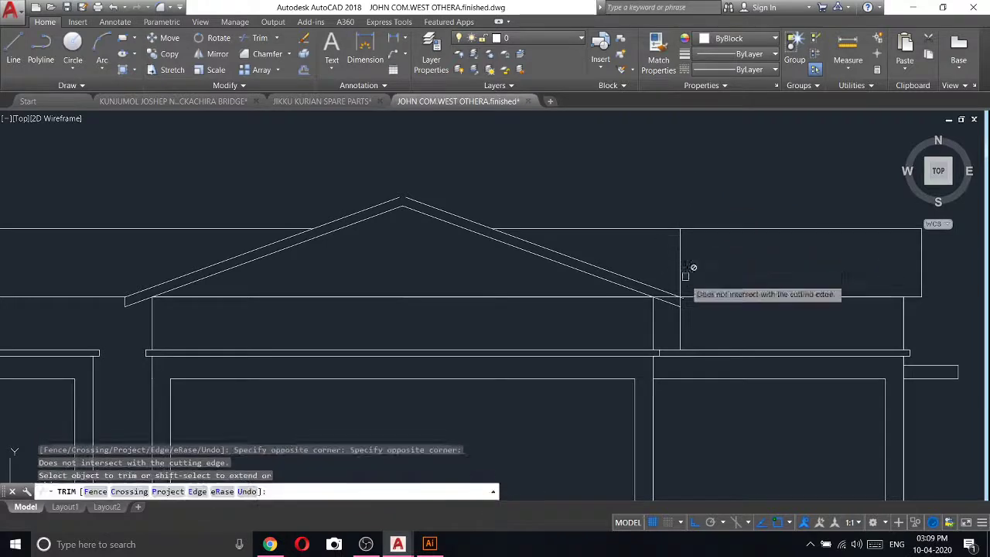
scroll(679, 307, up, 4)
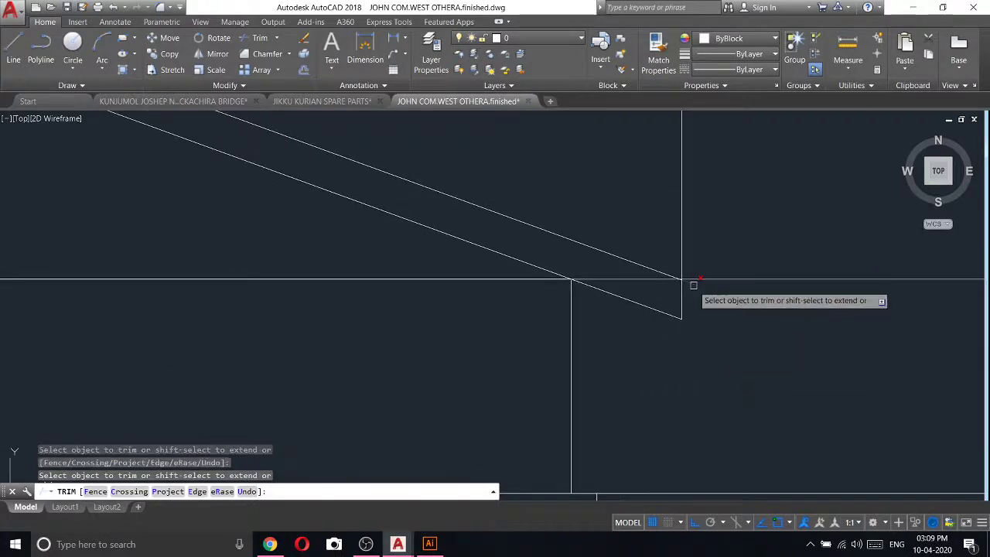
click(686, 261)
click(663, 203)
middle_drag(661, 280, 656, 261)
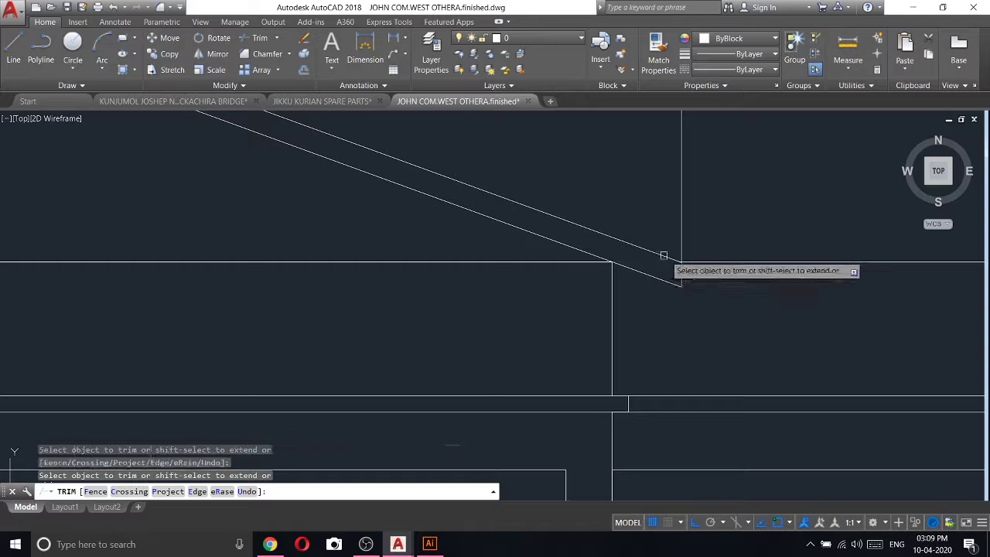
scroll(661, 259, down, 2)
- Delete the leftover vertical line at the right eave
key(Escape)
click(674, 224)
click(646, 208)
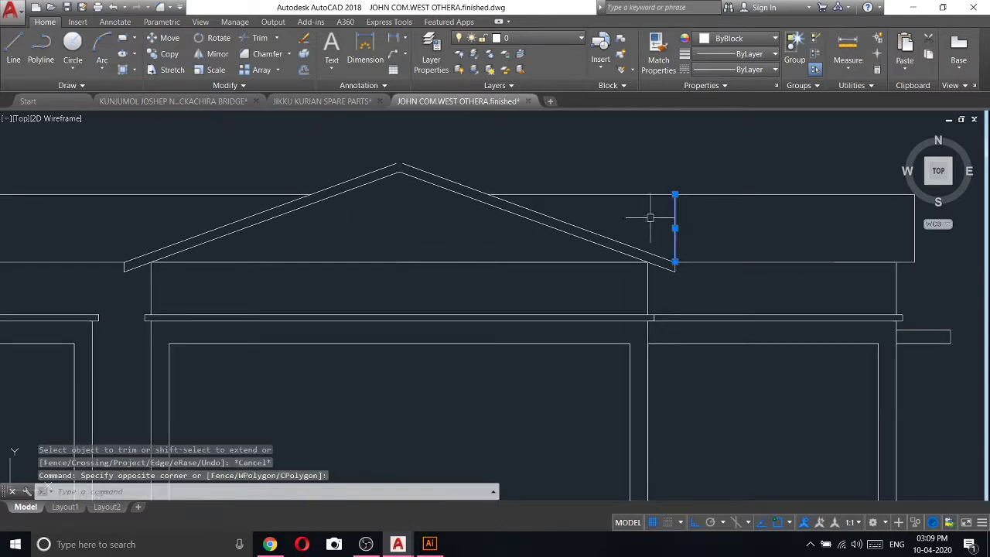
key(Delete)
scroll(363, 127, up, 4)
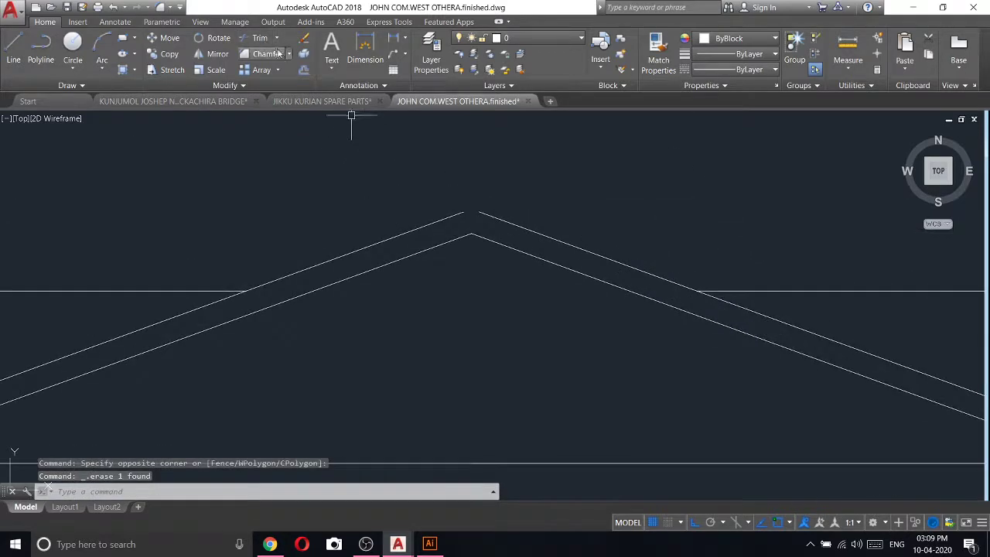
- Fillet the two upper roof lines so they meet at the peak
text(f)
key(Return)
click(455, 215)
click(503, 219)
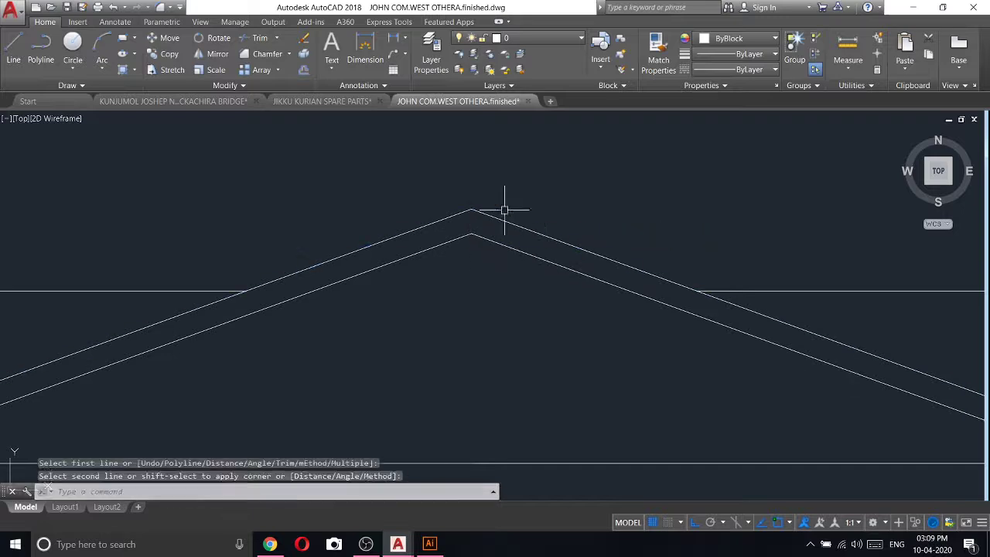
scroll(511, 205, down, 5)
scroll(577, 242, up, 2)
scroll(576, 241, down, 4)
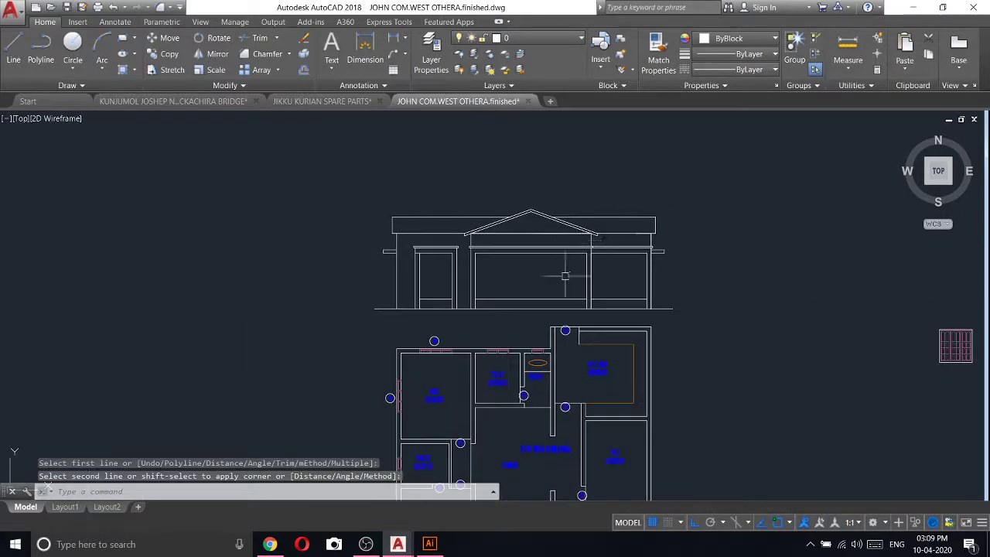
- Erase the stray lines beneath the roof after cancelling an accidental move
click(557, 233)
right_click(551, 229)
click(584, 313)
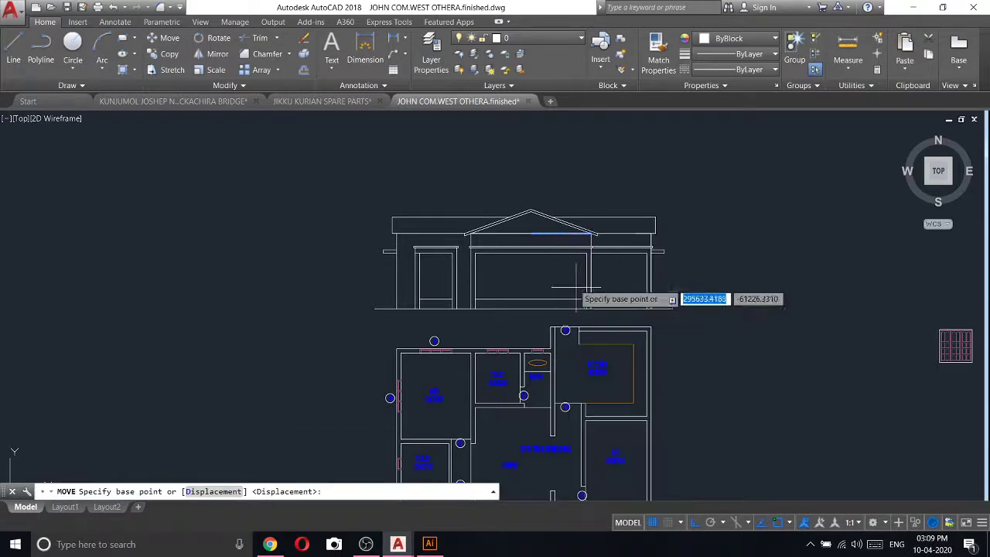
key(Escape)
scroll(557, 246, up, 4)
scroll(533, 232, up, 2)
click(545, 252)
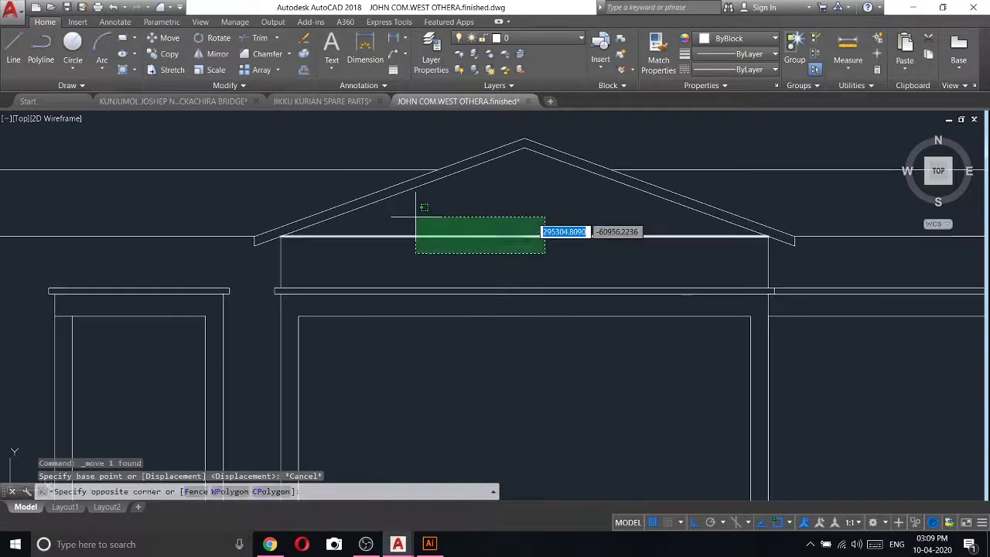
click(416, 217)
right_click(417, 217)
click(442, 285)
- Select the left and right roof slope lines, including the upper left line
scroll(541, 283, down, 5)
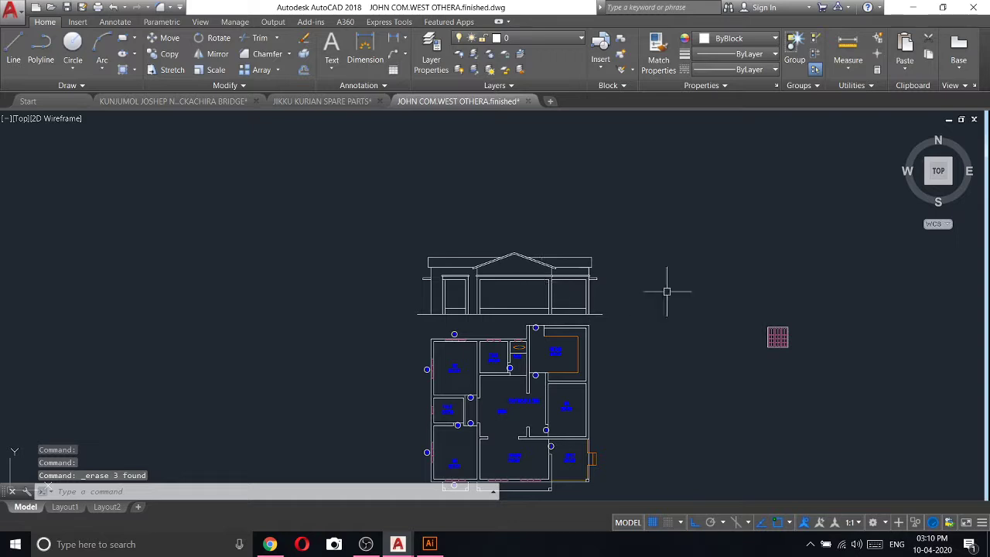
scroll(554, 272, up, 4)
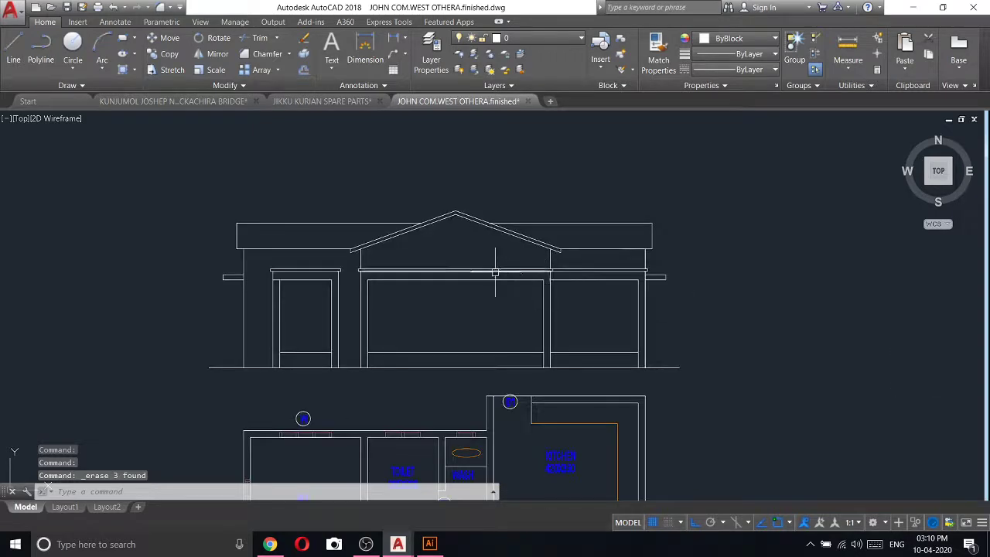
scroll(495, 272, up, 2)
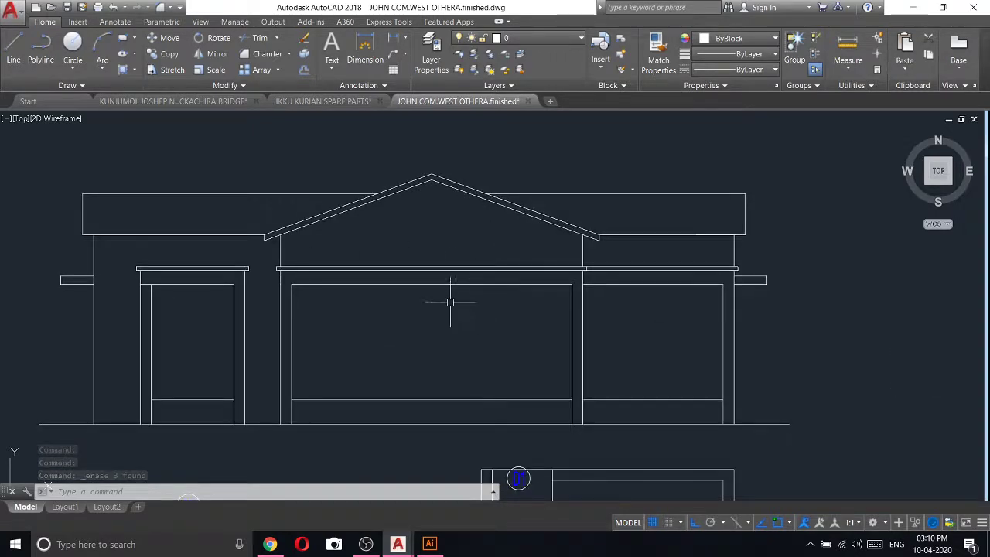
scroll(271, 240, up, 4)
scroll(267, 246, up, 4)
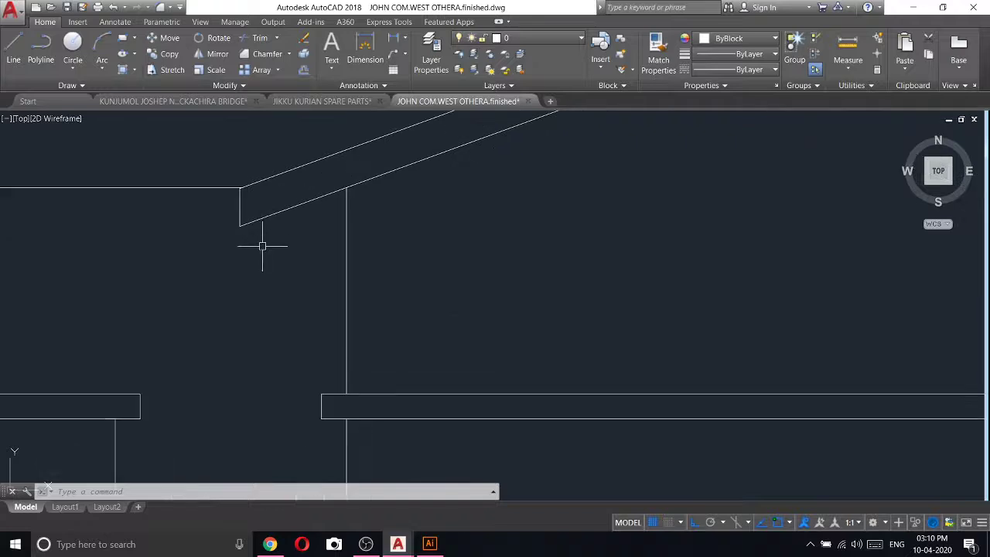
click(263, 242)
click(217, 208)
scroll(309, 242, down, 5)
click(560, 132)
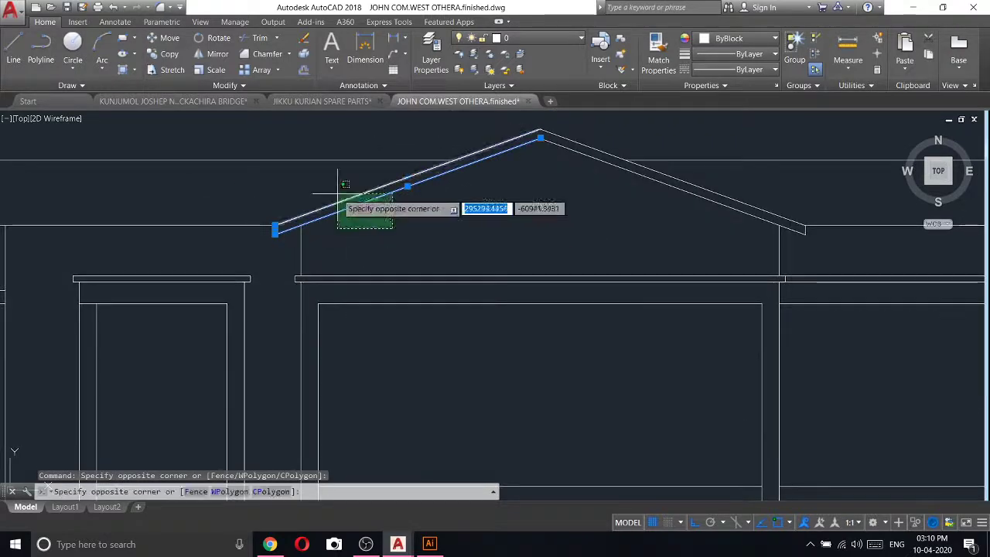
click(325, 193)
click(541, 177)
- Add the right eave lines and move the whole roof slightly down
scroll(831, 223, up, 2)
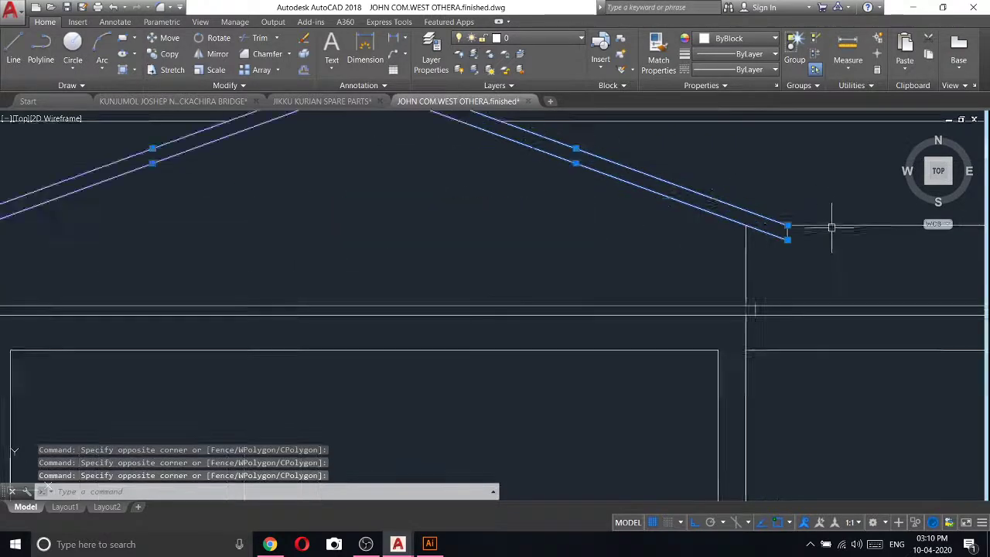
scroll(762, 228, up, 3)
click(758, 230)
click(741, 240)
scroll(740, 240, down, 5)
right_click(438, 243)
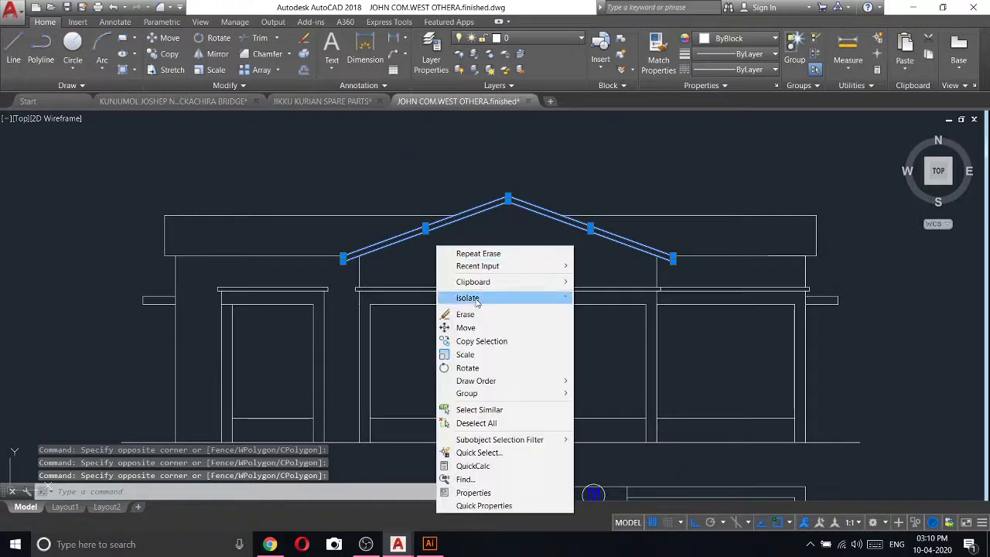
click(475, 330)
scroll(507, 232, up, 2)
click(513, 236)
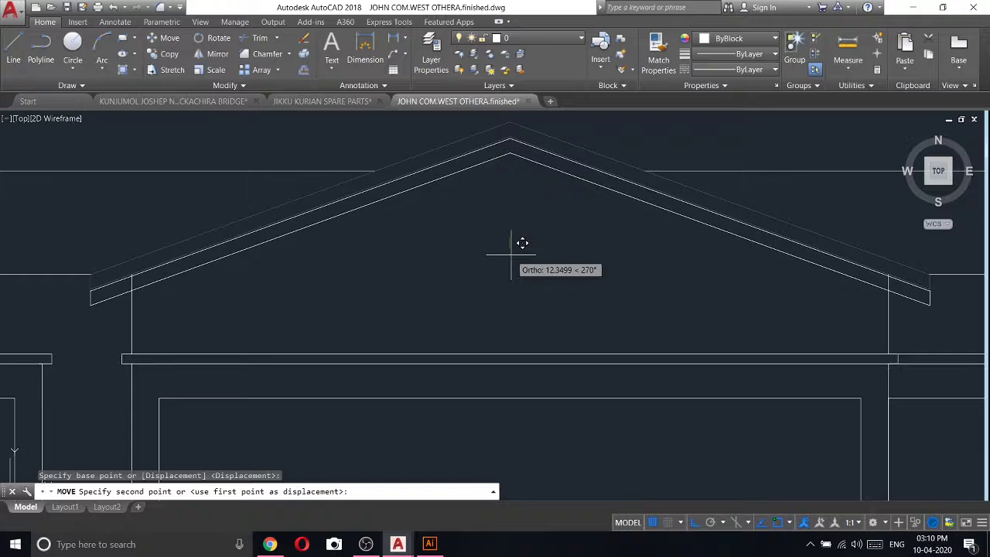
click(510, 256)
scroll(510, 255, down, 5)
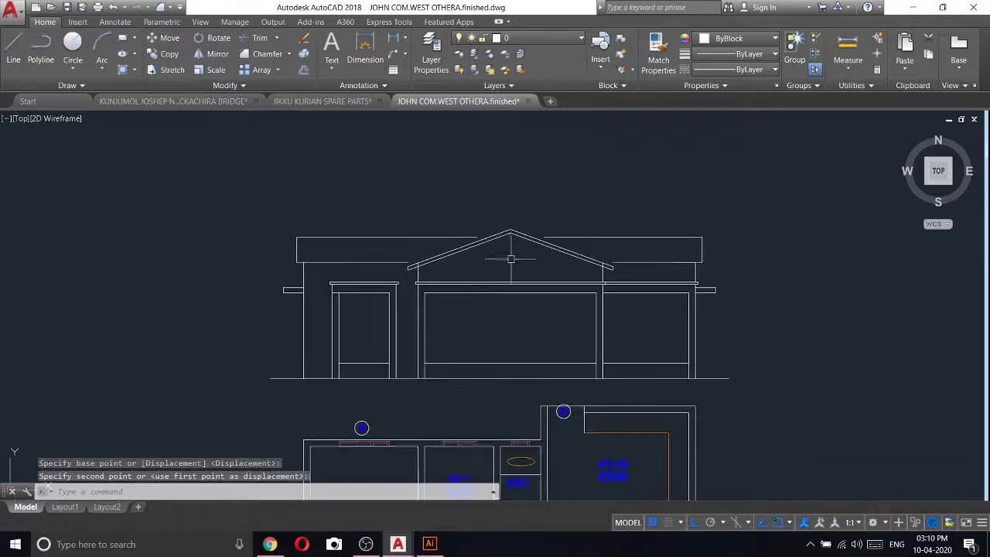
scroll(434, 276, up, 4)
scroll(434, 276, down, 2)
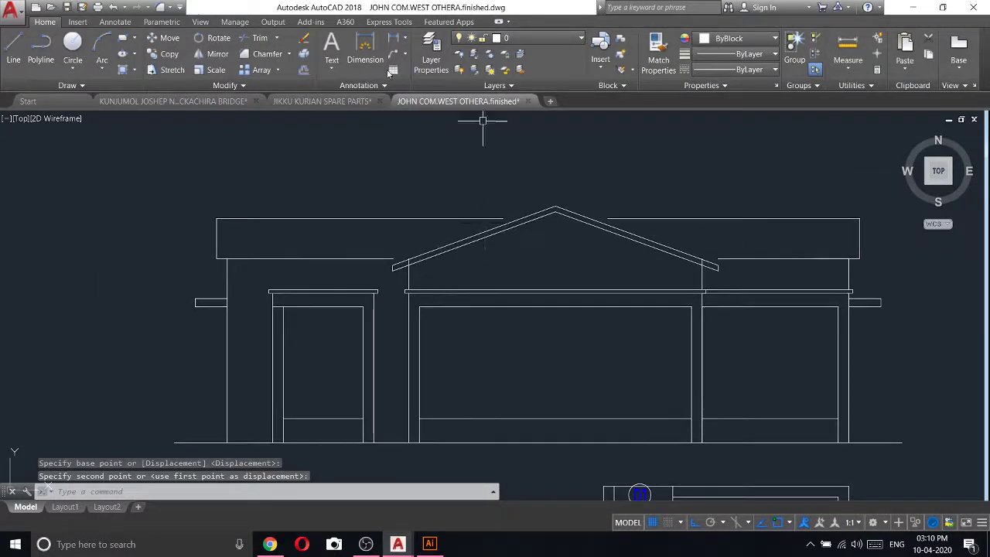
- Start a linear dimension from the roof apex, then cancel the wrongly measured attempt
click(392, 36)
scroll(537, 276, up, 2)
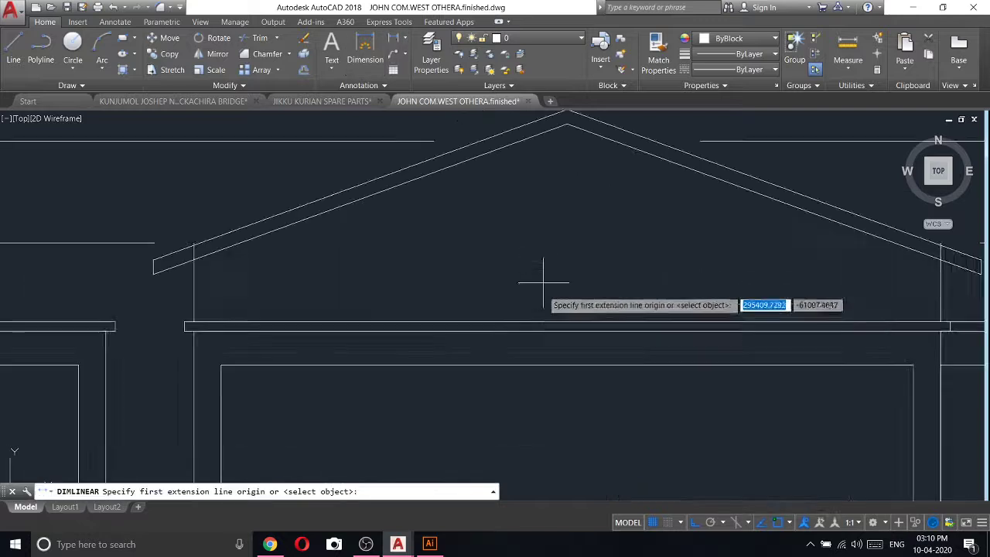
scroll(554, 358, up, 2)
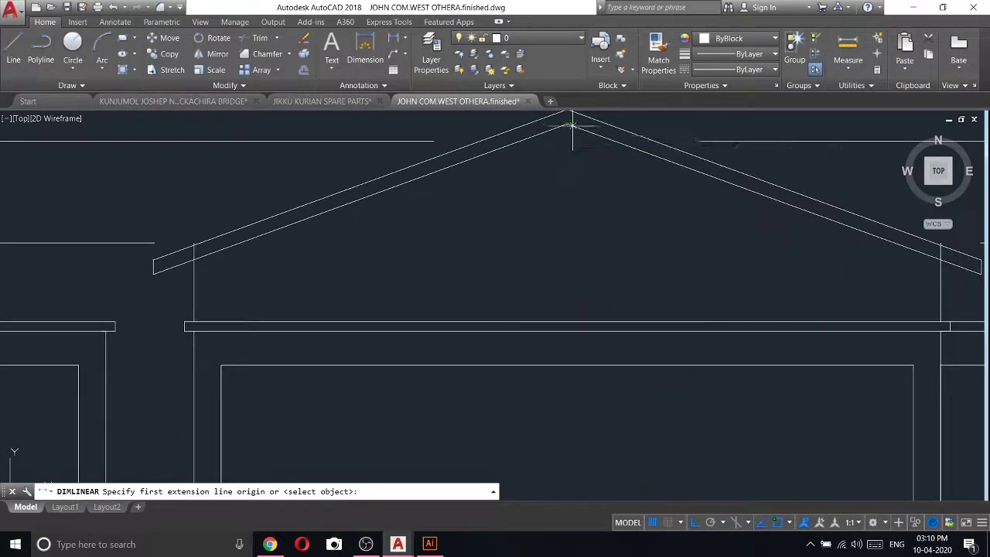
click(568, 364)
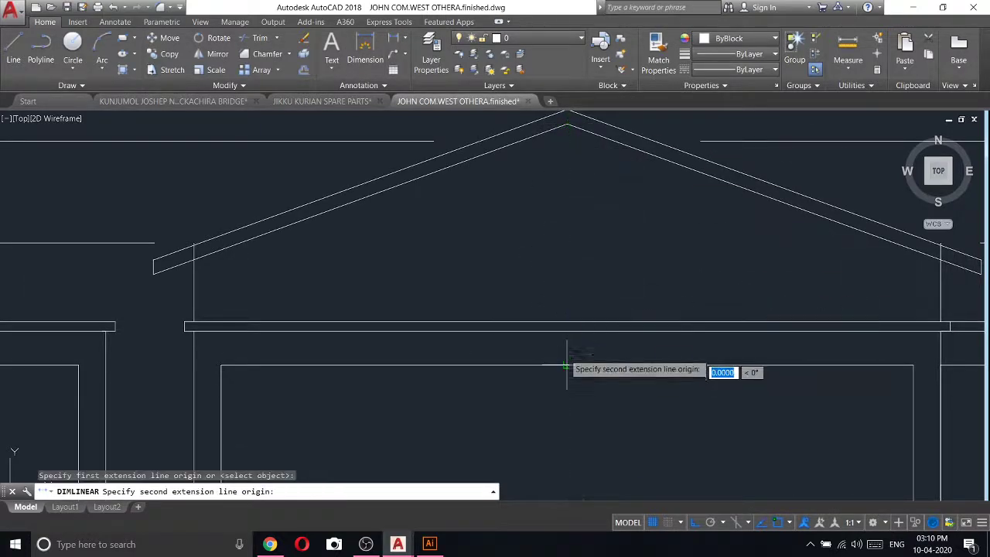
click(567, 116)
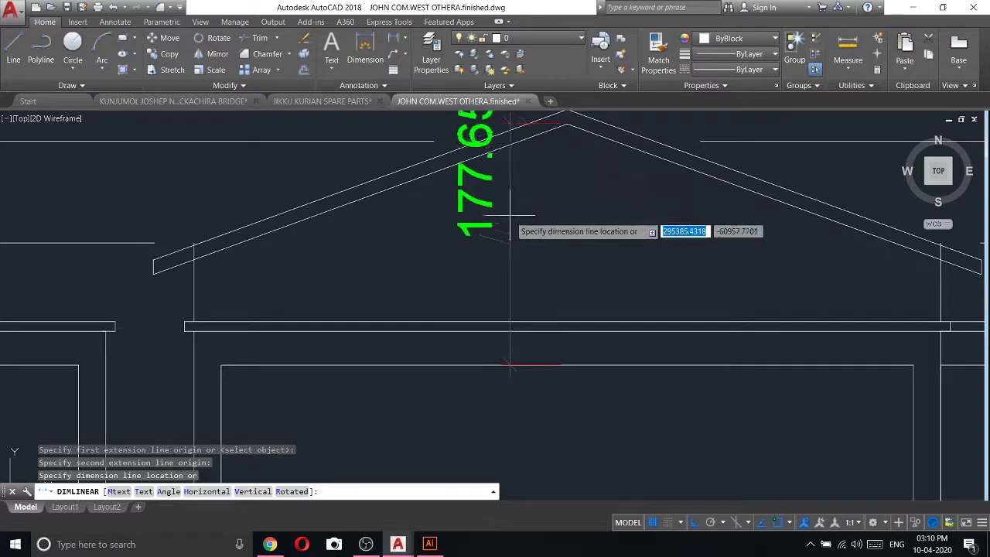
scroll(510, 232, down, 1)
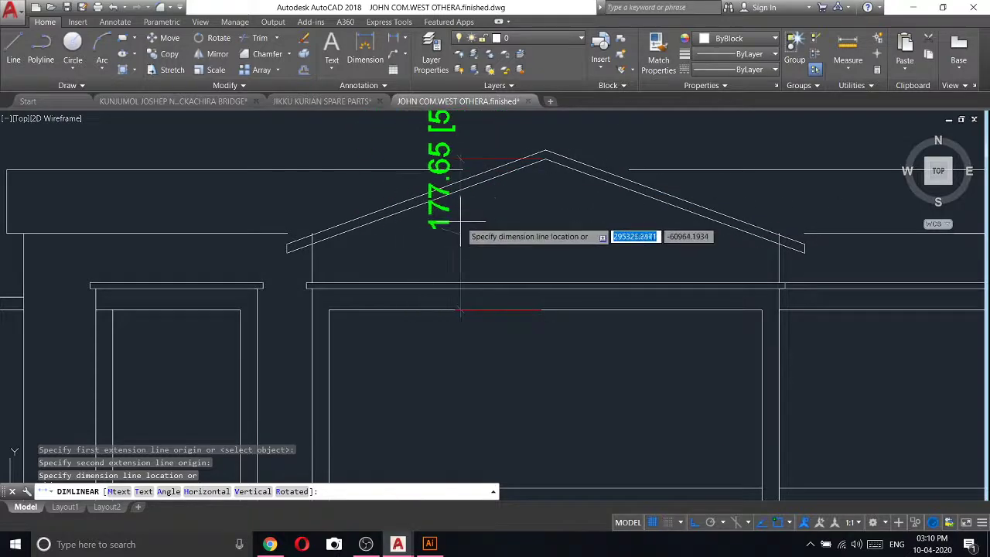
scroll(546, 226, down, 3)
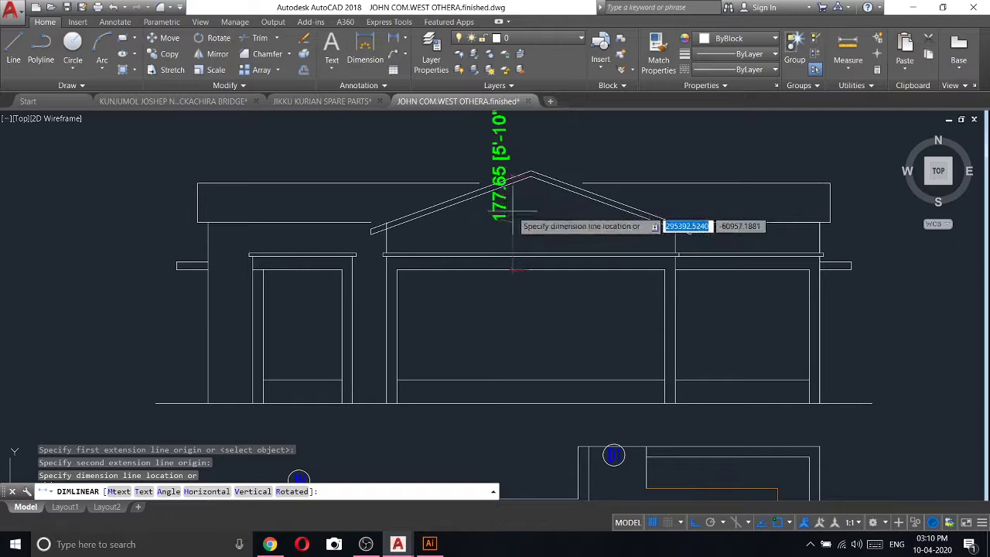
scroll(512, 209, up, 3)
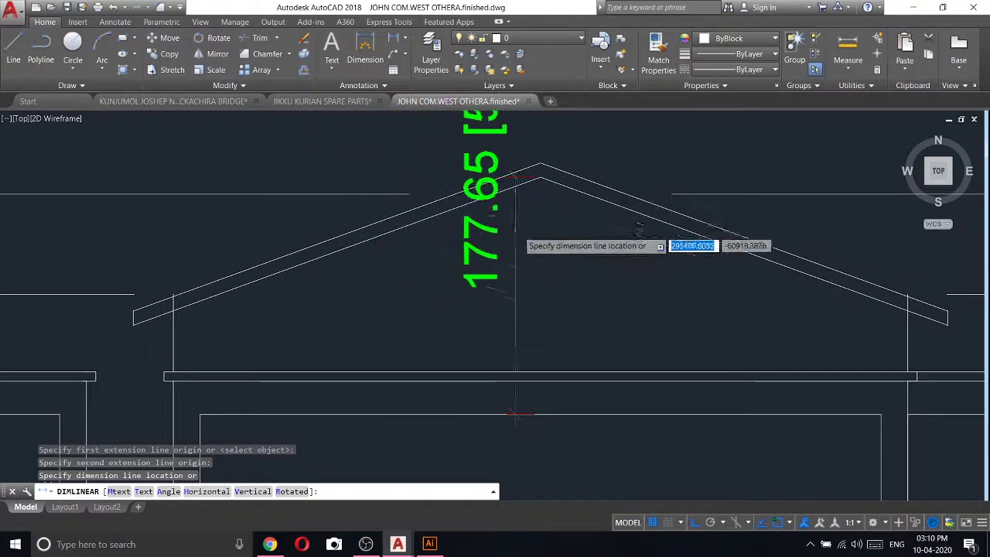
scroll(516, 228, down, 2)
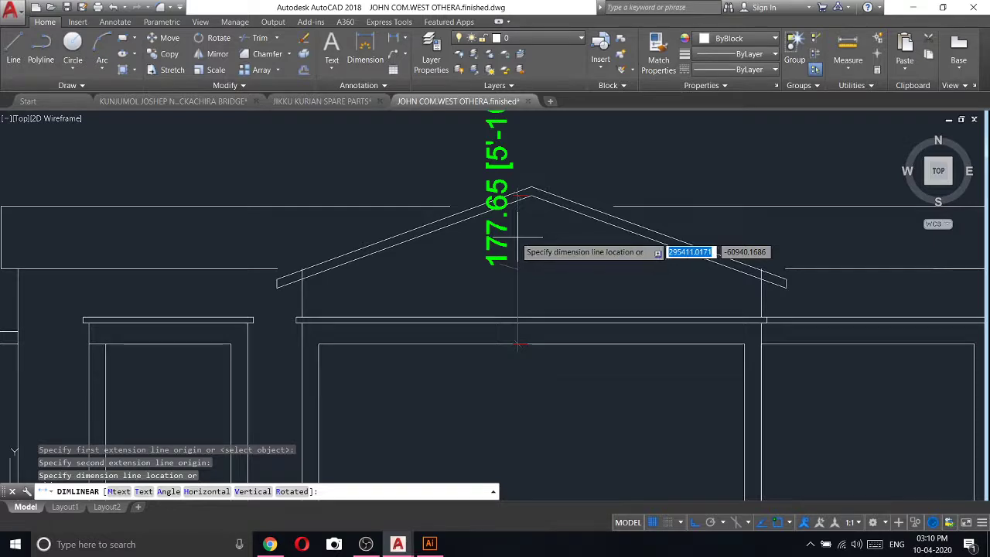
key(Escape)
- Dimension from the roof apex down to the beam top, previewing 152.65
scroll(518, 232, down, 3)
scroll(545, 246, up, 1)
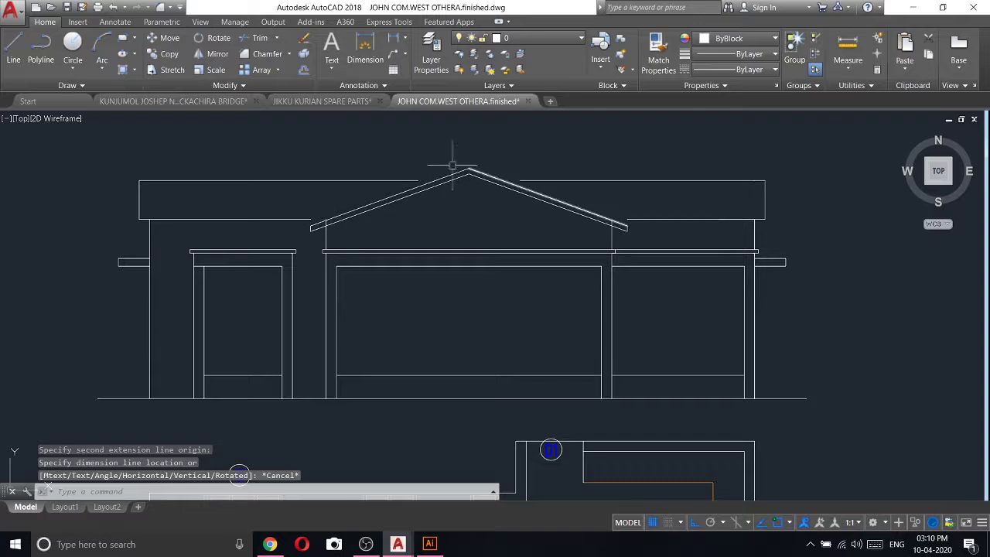
click(391, 39)
scroll(465, 150, up, 2)
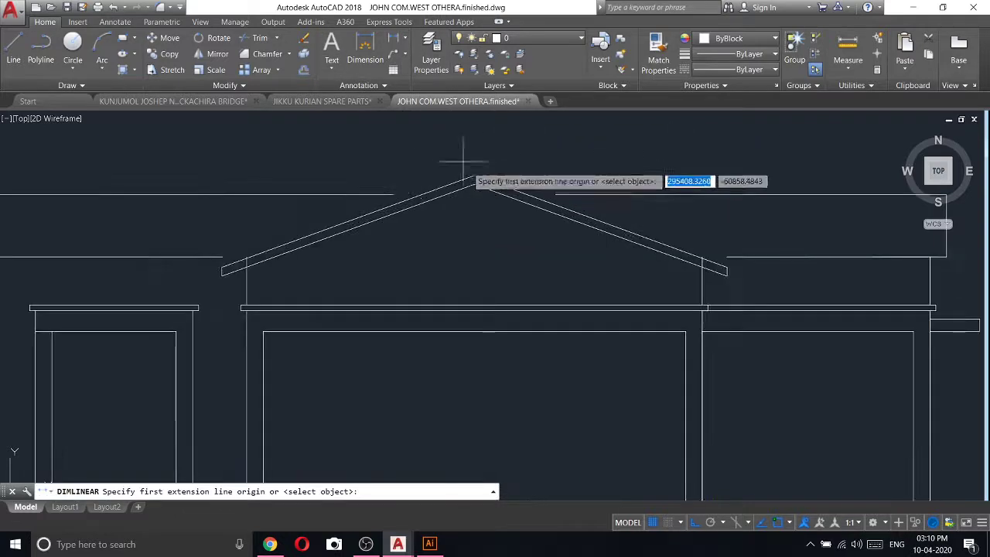
click(474, 184)
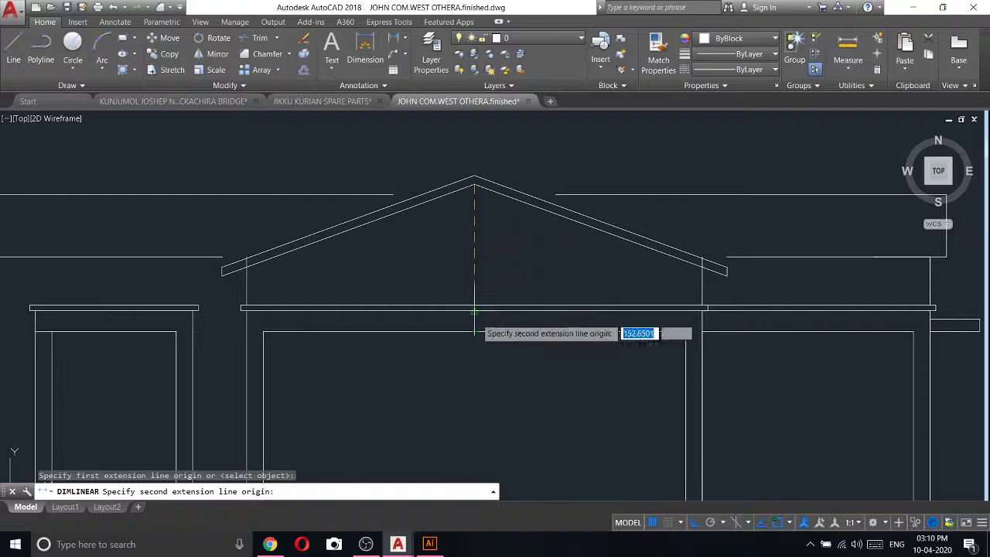
click(474, 312)
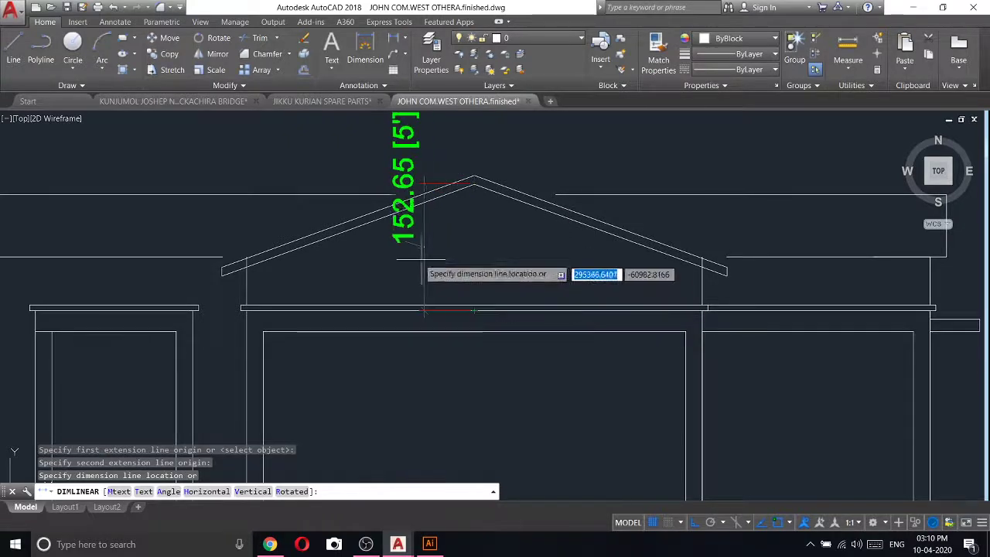
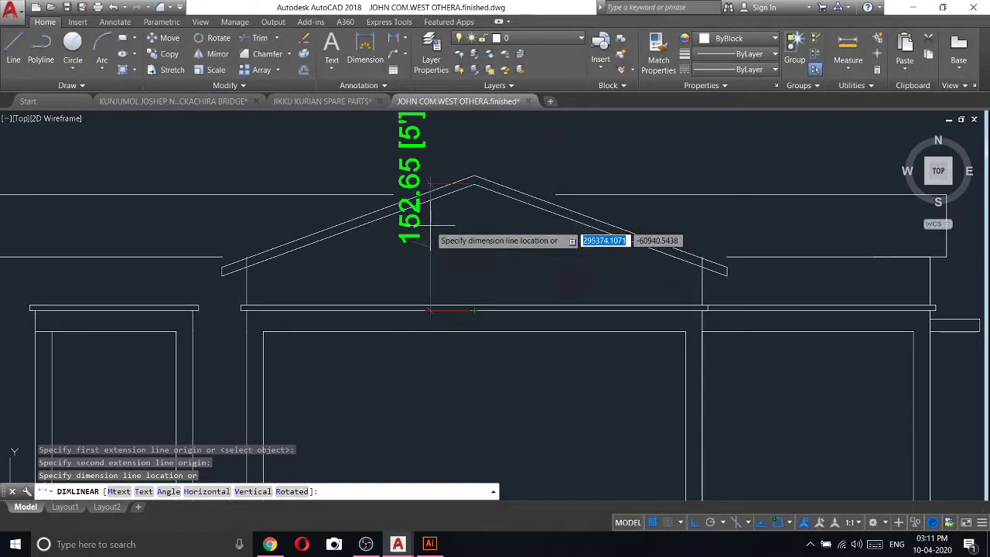
- Cancel the pending measurement, then select and deselect the horizontal line below the beam
key(Escape)
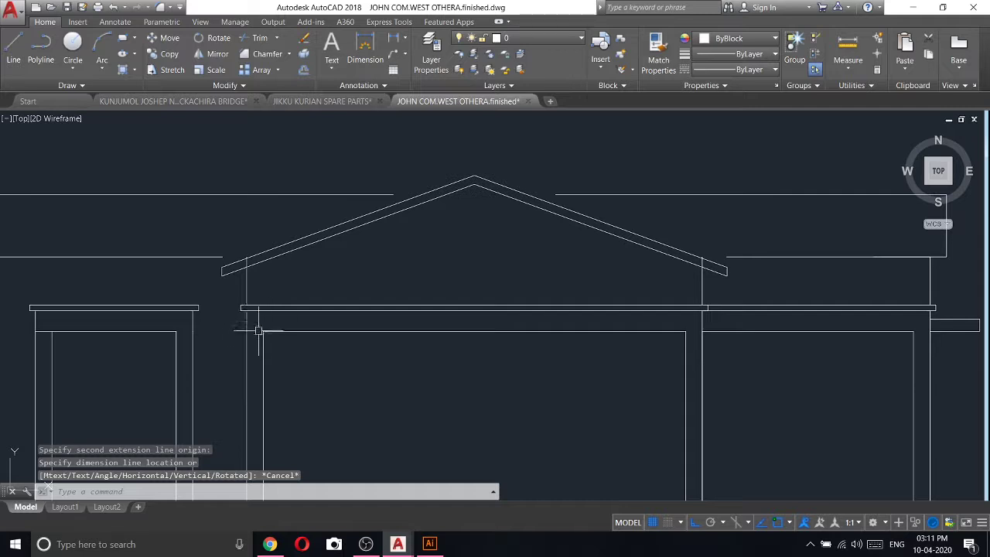
click(437, 331)
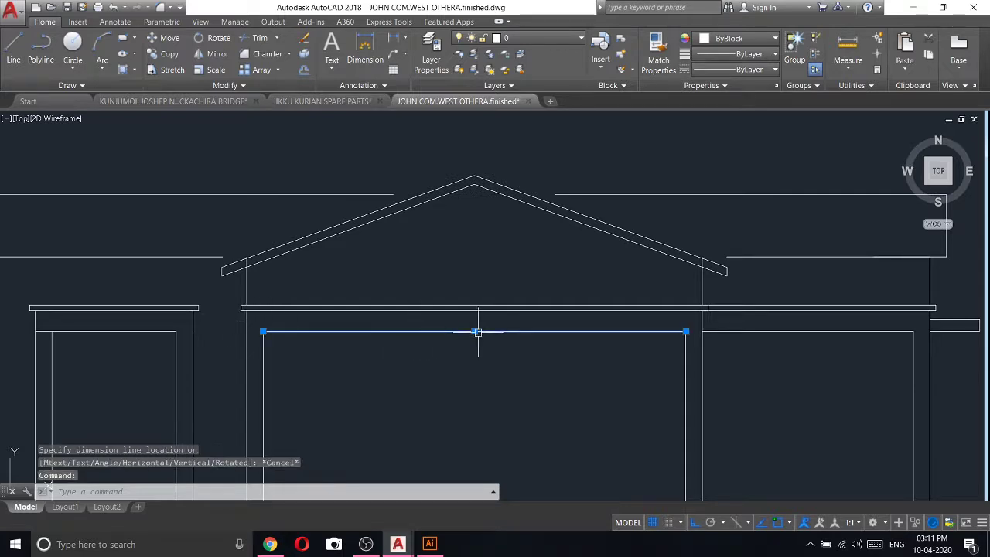
click(453, 319)
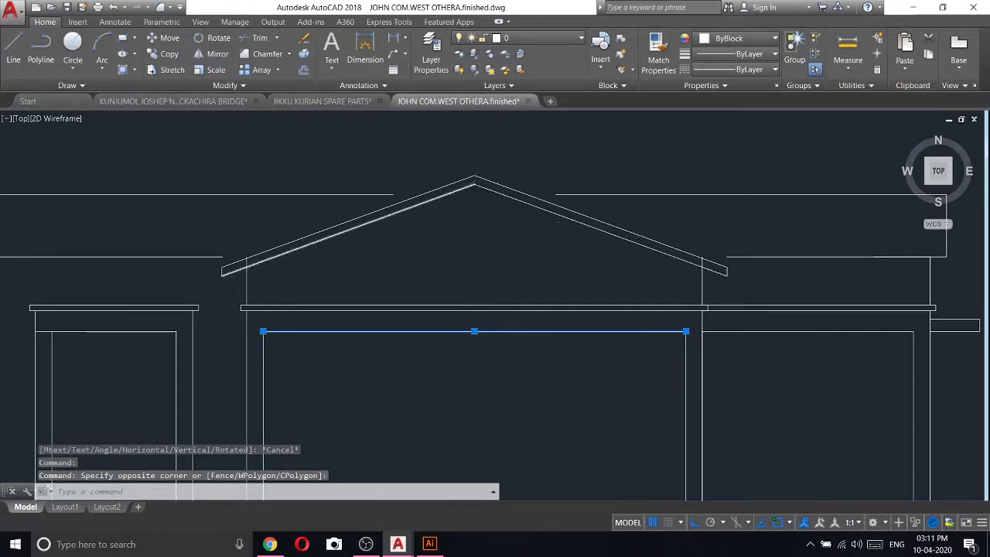
scroll(475, 185, up, 5)
scroll(475, 212, down, 5)
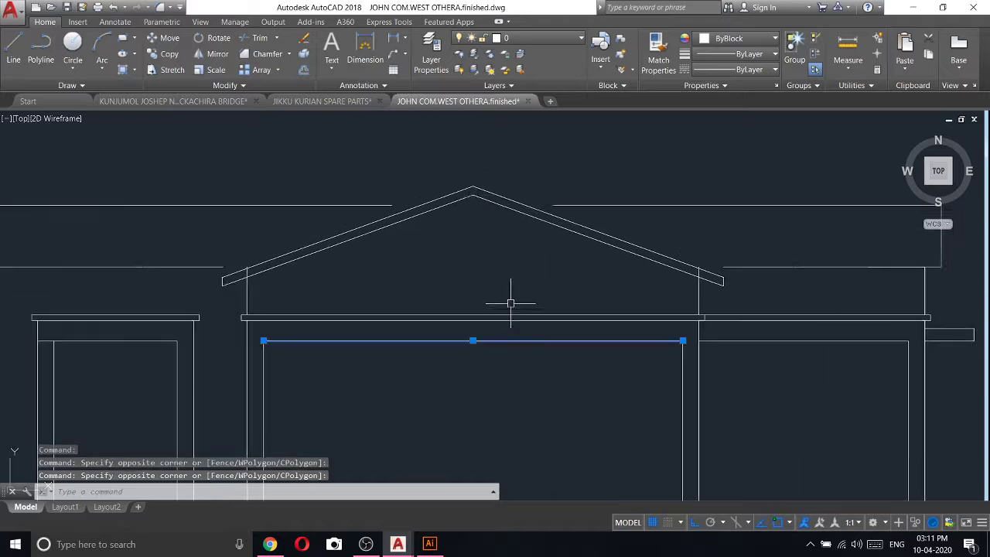
key(Escape)
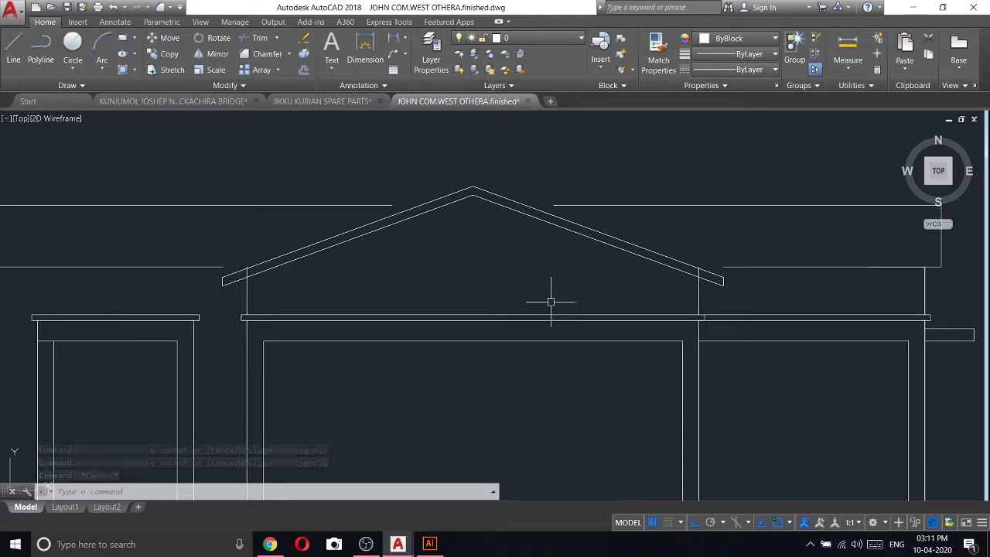
scroll(471, 188, up, 2)
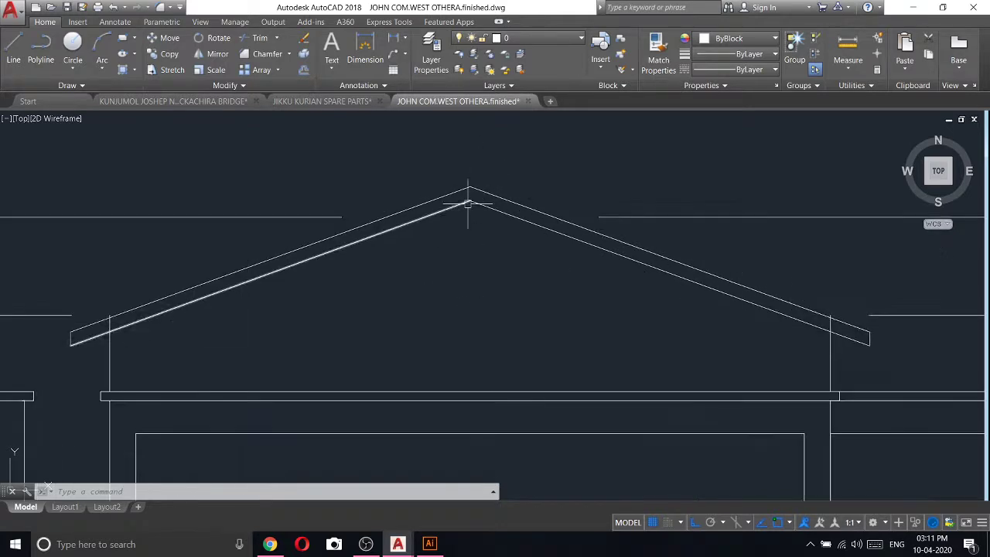
scroll(464, 199, down, 2)
scroll(683, 285, up, 2)
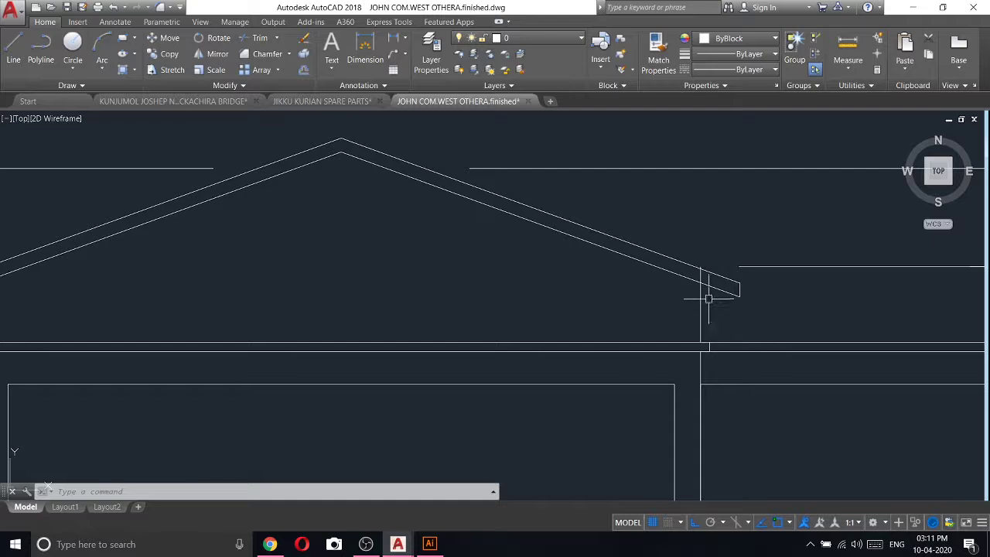
- Check the vertical distance from beam to roof edge (77.65) without placing a dimension
click(396, 39)
scroll(685, 327, up, 2)
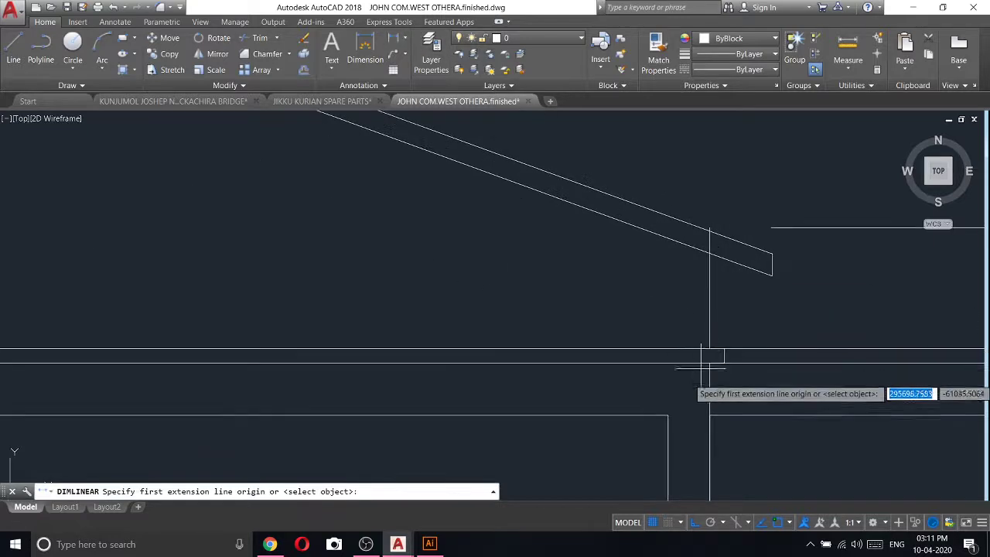
click(710, 416)
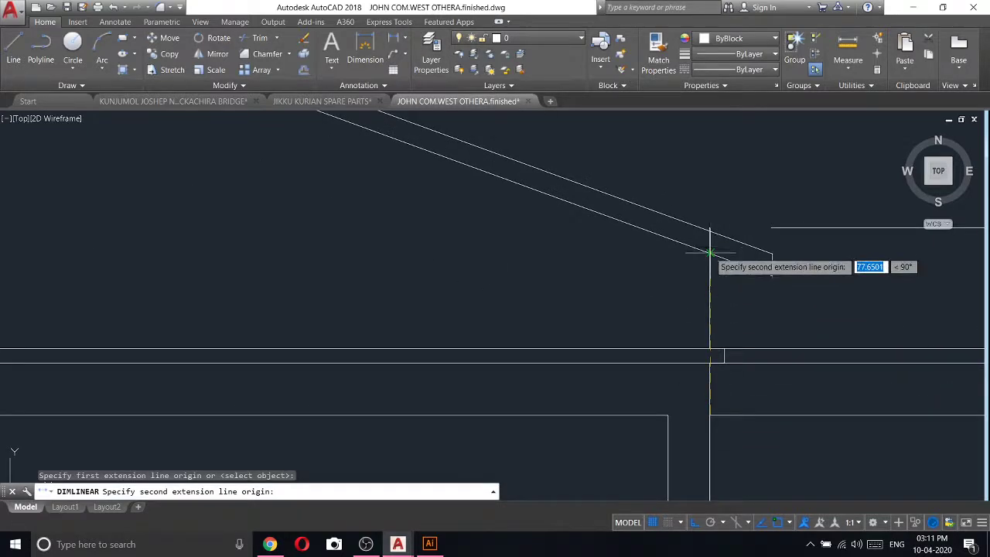
click(710, 231)
scroll(696, 278, down, 2)
scroll(700, 275, down, 2)
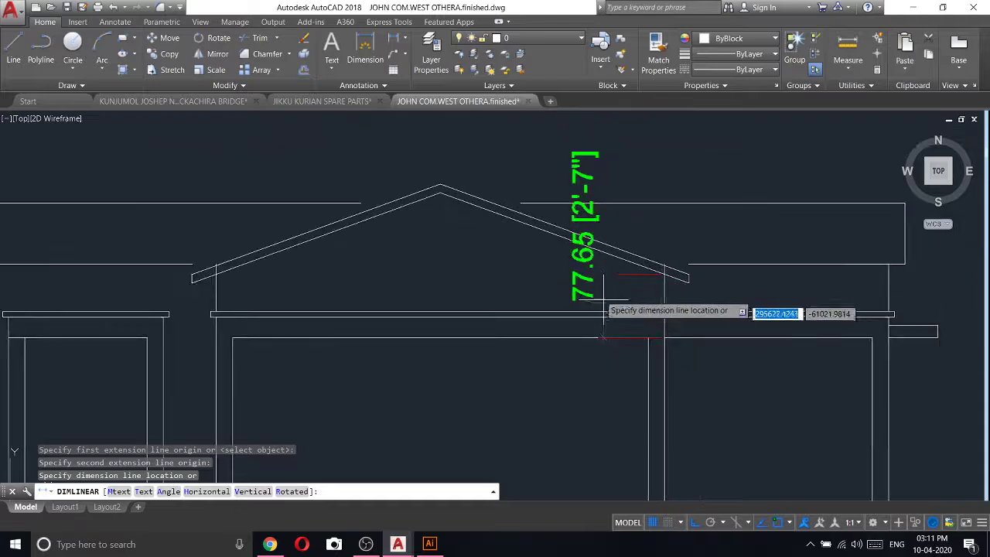
key(Escape)
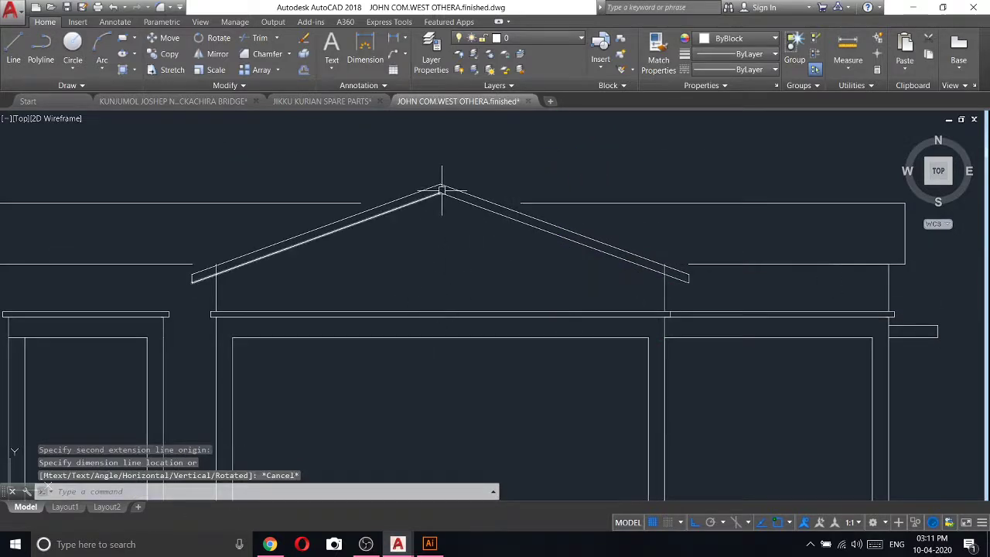
scroll(442, 190, up, 2)
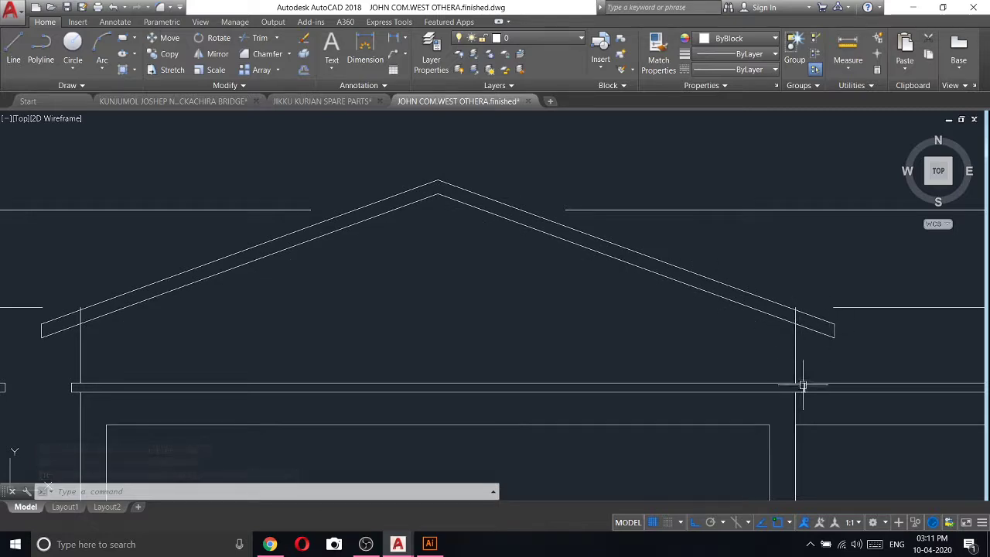
scroll(792, 377, up, 2)
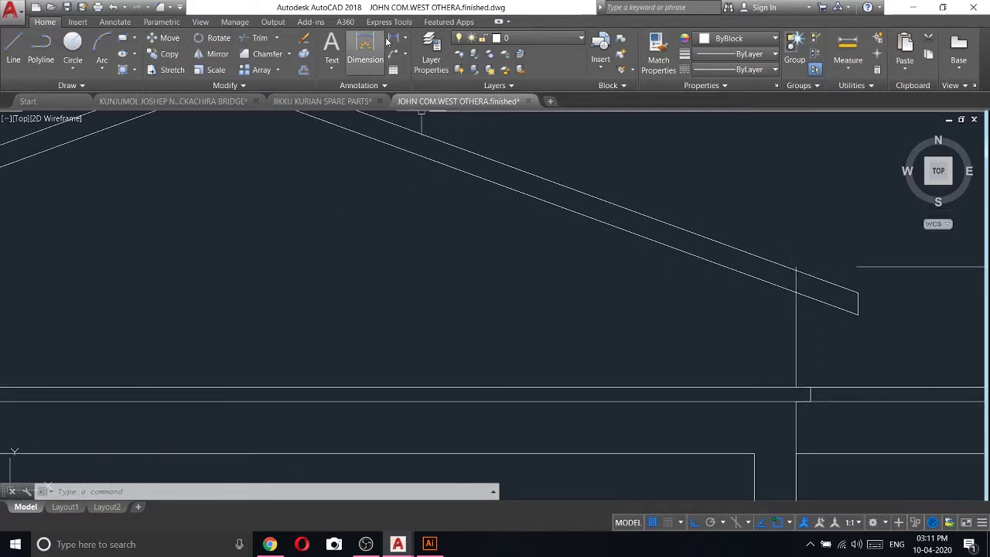
- Check the 45.65 and 77.65 heights at the wall and opening without placing them
click(383, 43)
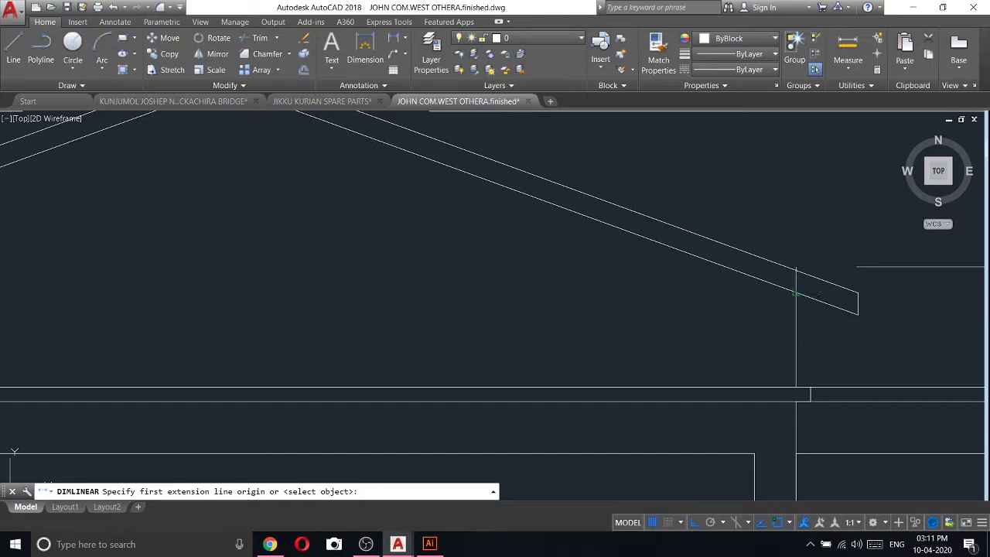
click(796, 292)
click(734, 371)
scroll(673, 379, down, 2)
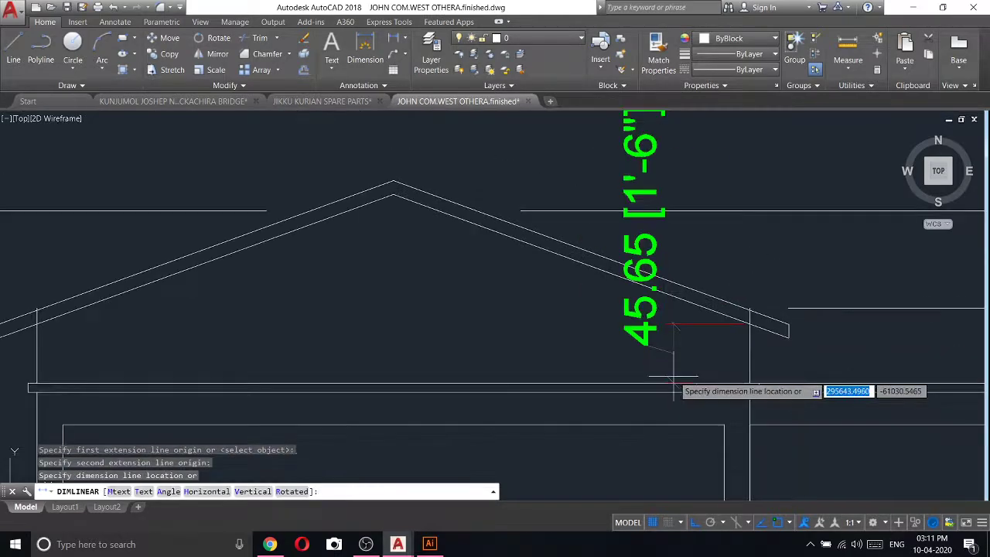
key(Escape)
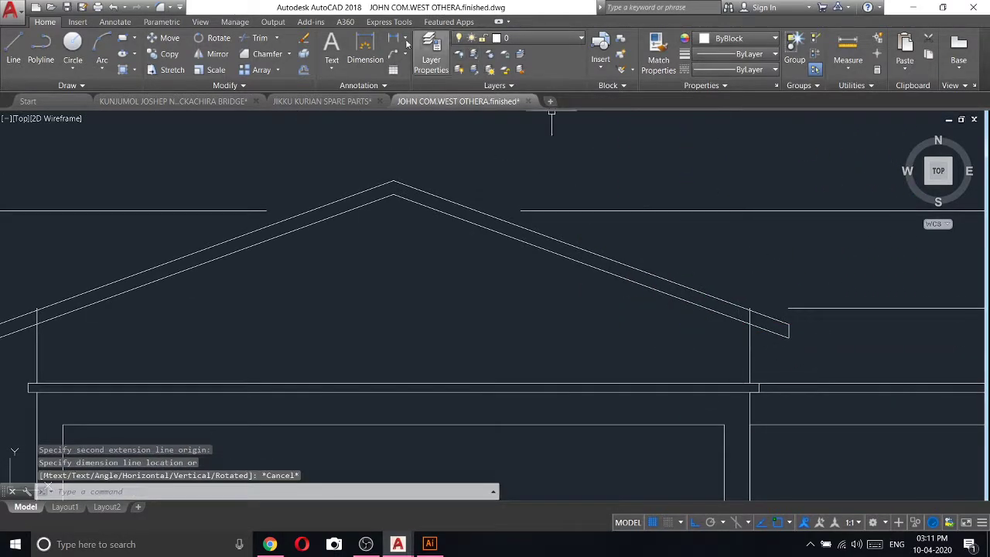
key(Return)
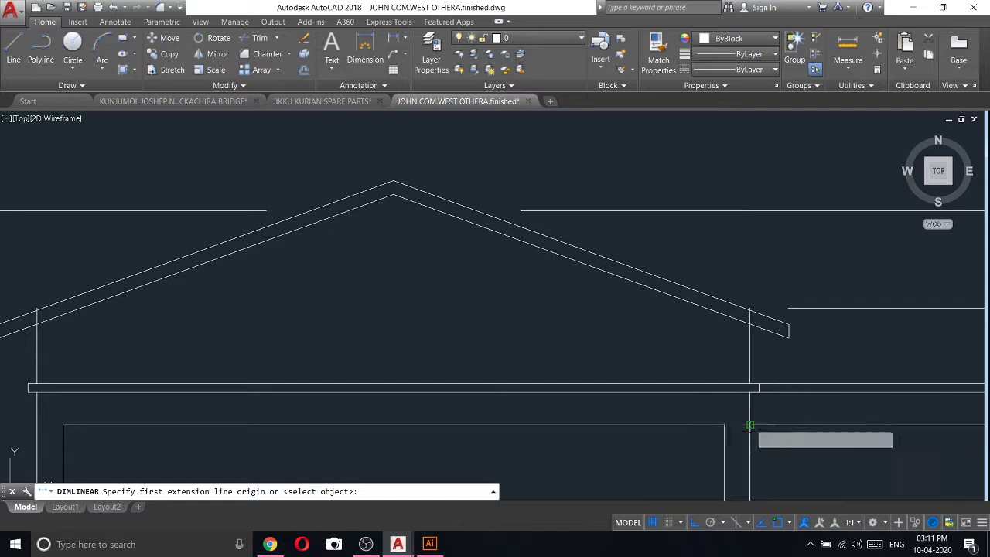
click(750, 424)
click(750, 325)
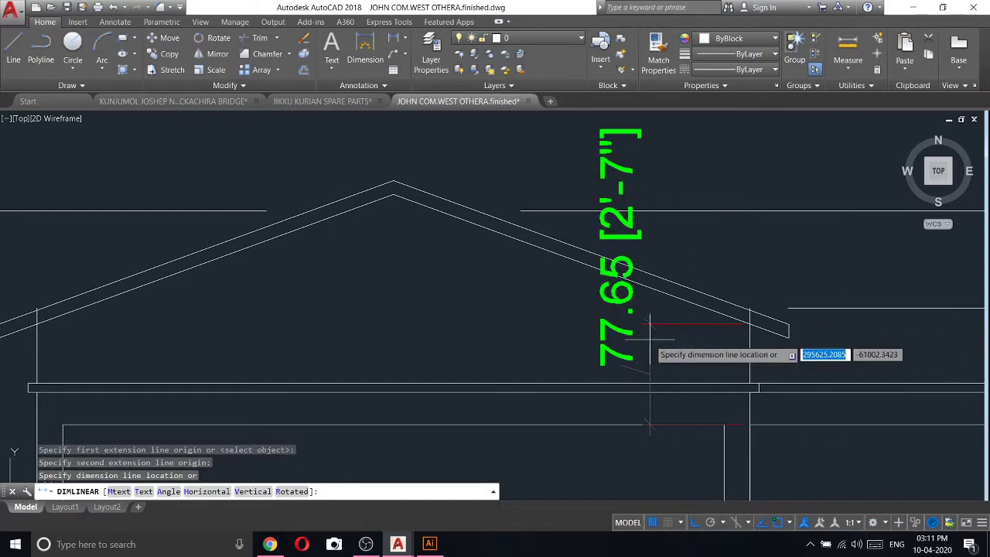
key(Escape)
- Check the 52.65 distance from wall to beam without placing it
scroll(744, 410, up, 2)
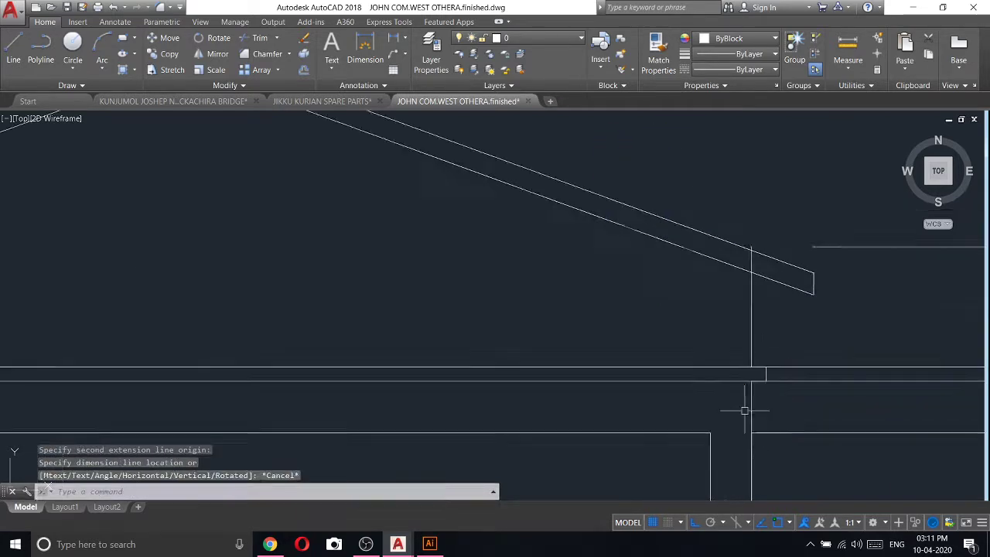
key(Return)
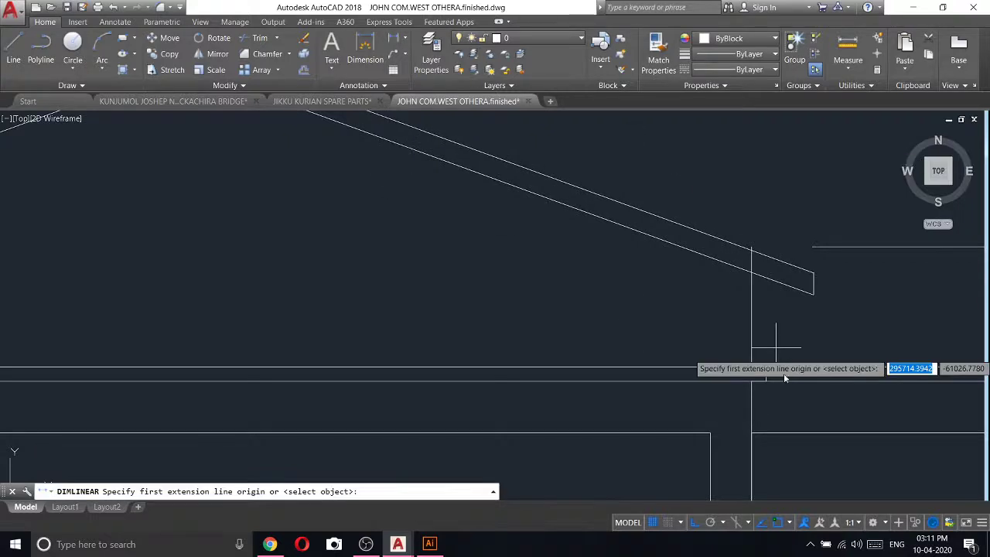
click(751, 380)
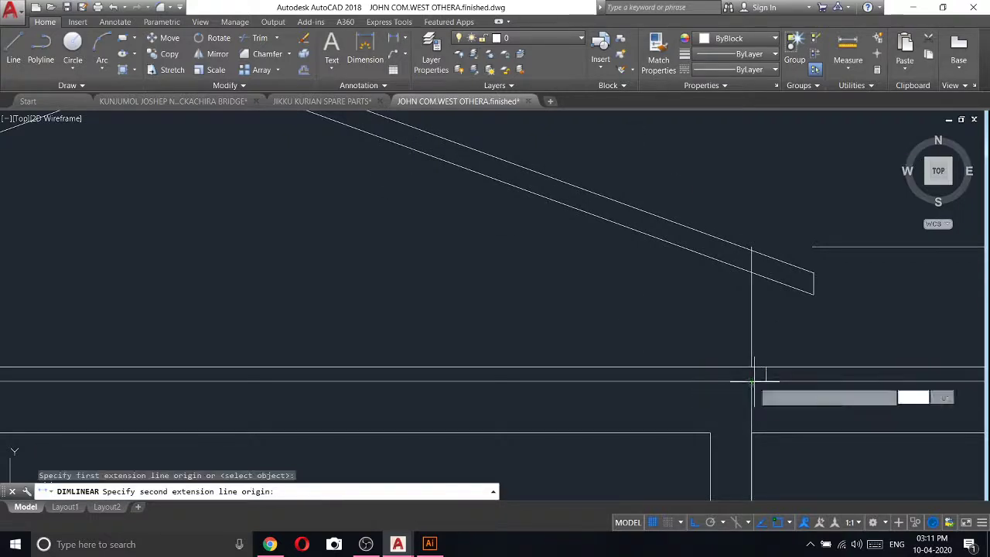
click(751, 250)
scroll(654, 308, down, 3)
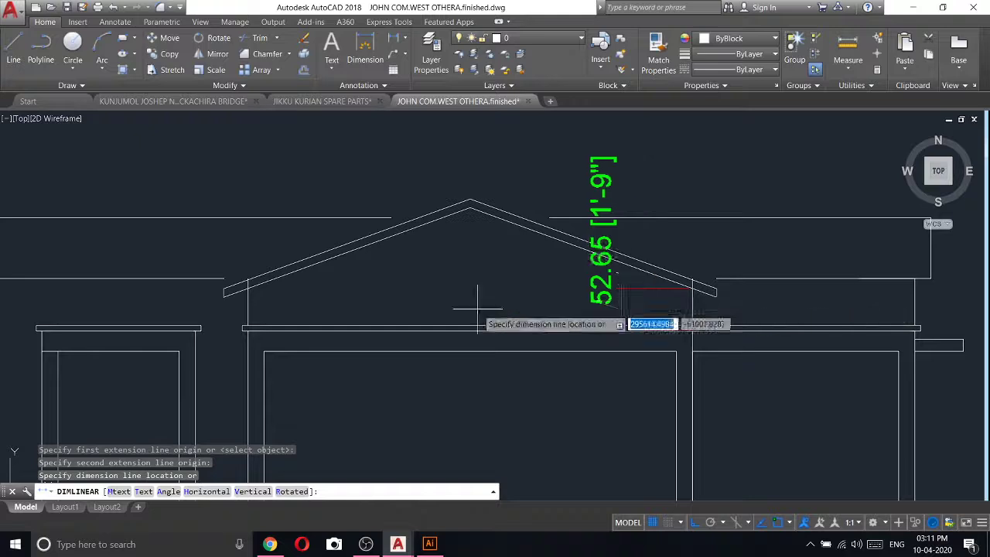
scroll(679, 308, up, 2)
key(Escape)
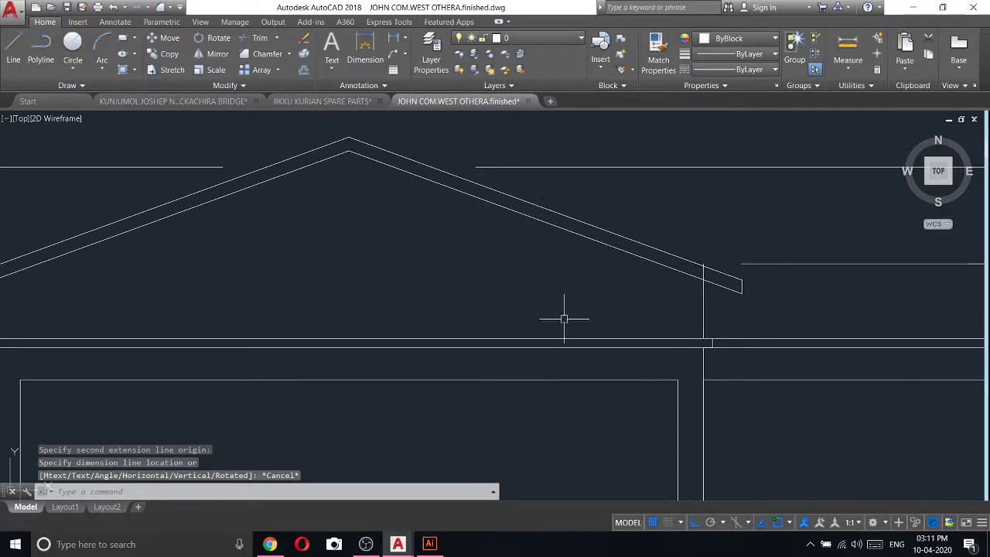
scroll(501, 369, down, 3)
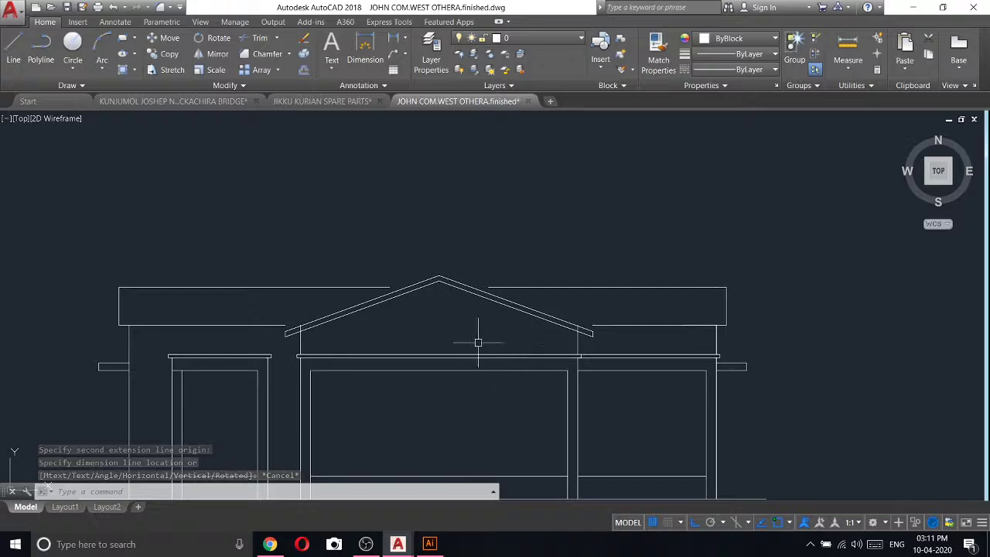
scroll(427, 267, up, 3)
scroll(592, 312, down, 5)
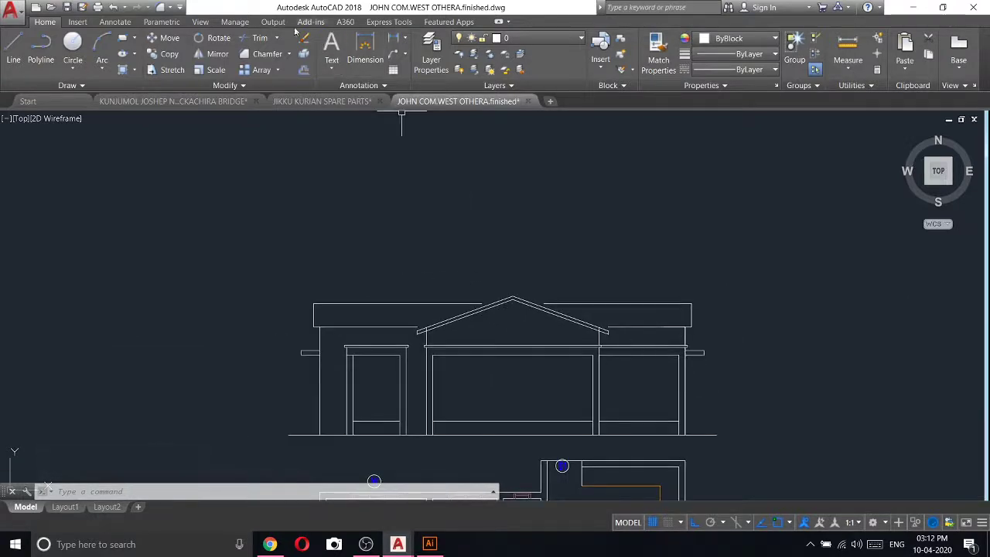
- Trim away a line end at the roof edge
click(263, 39)
key(Return)
scroll(607, 332, up, 3)
scroll(615, 321, up, 2)
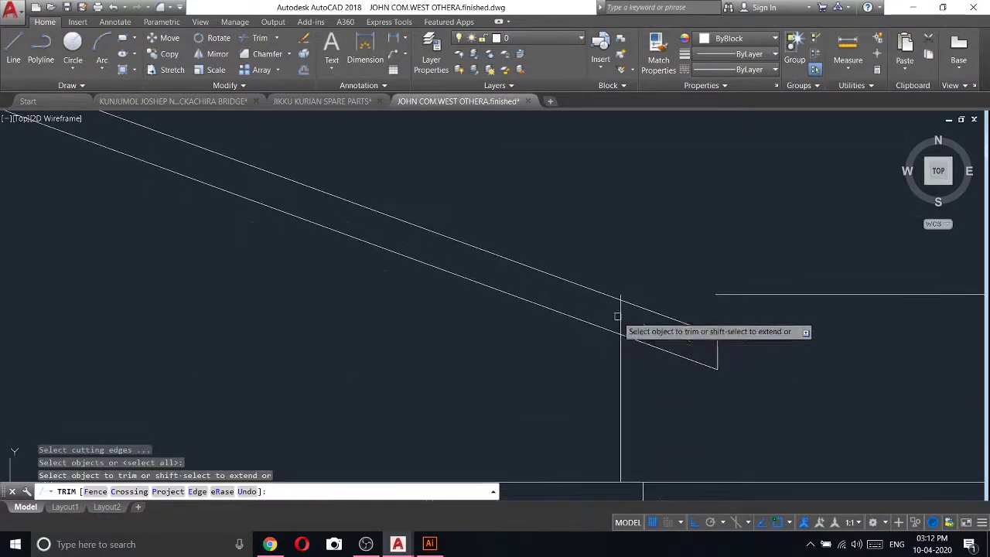
scroll(619, 292, up, 2)
click(619, 292)
scroll(627, 310, down, 2)
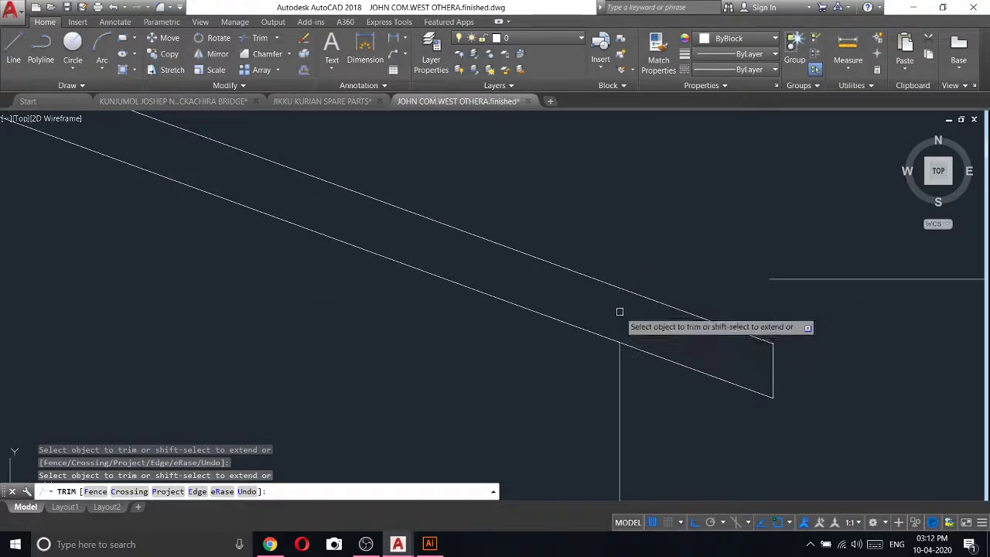
scroll(619, 312, down, 3)
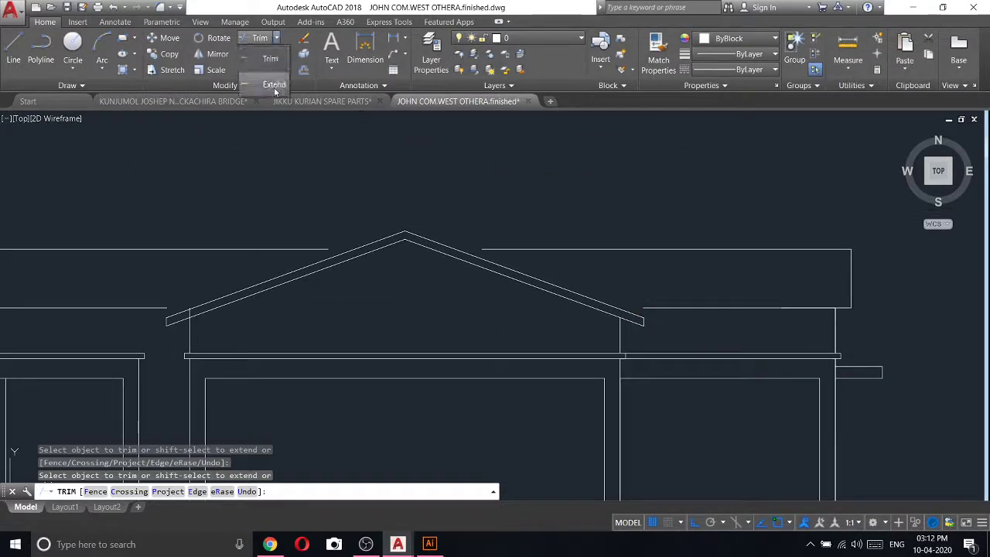
- Extend the right parapet's horizontal lines up to the roof slope
click(275, 85)
key(Return)
click(725, 205)
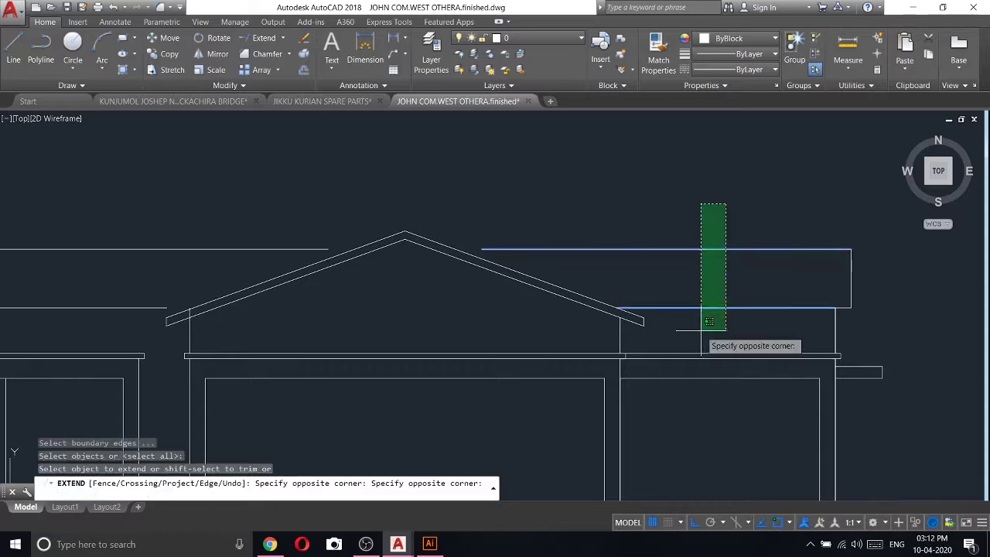
click(700, 329)
click(561, 254)
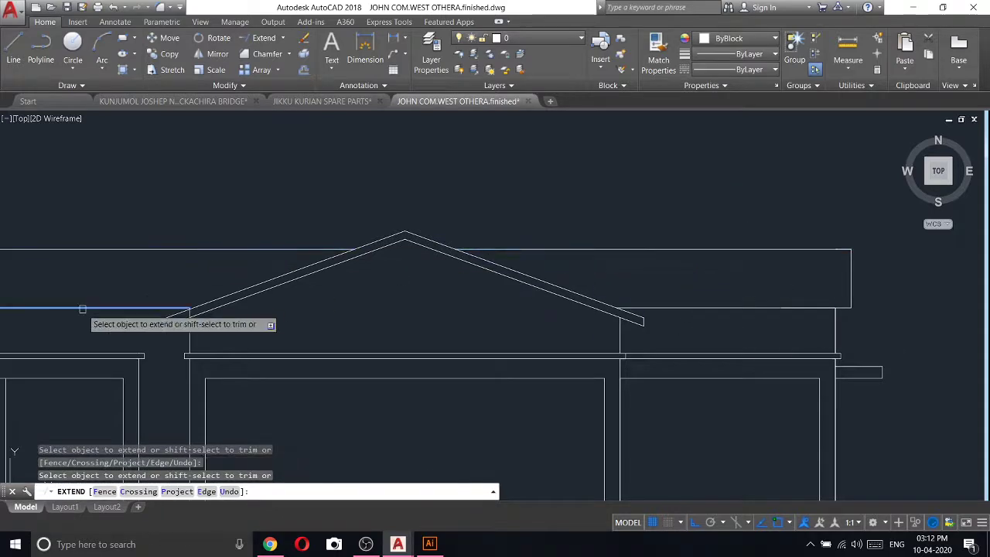
key(Escape)
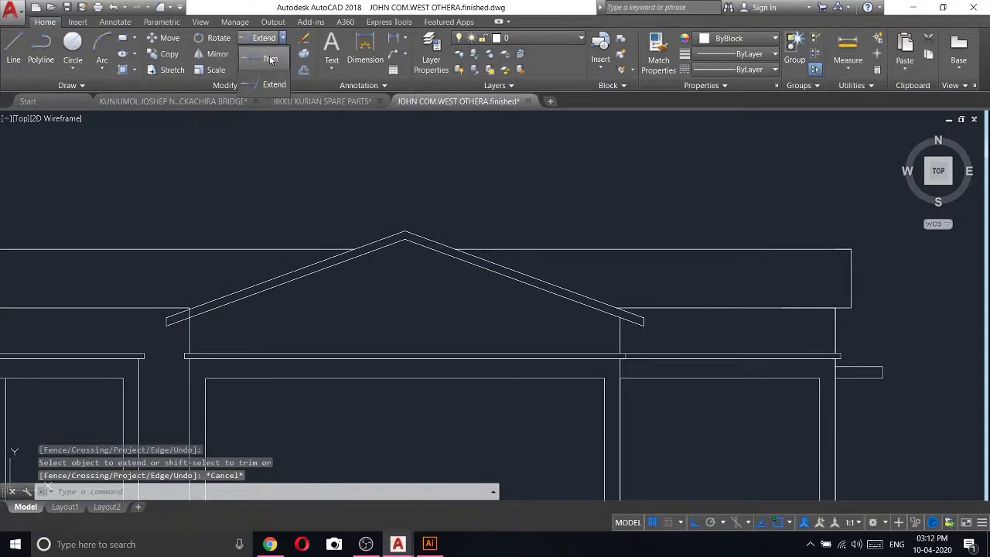
- Extend the left horizontal line to meet the roof slope
click(270, 60)
key(Return)
scroll(184, 315, up, 8)
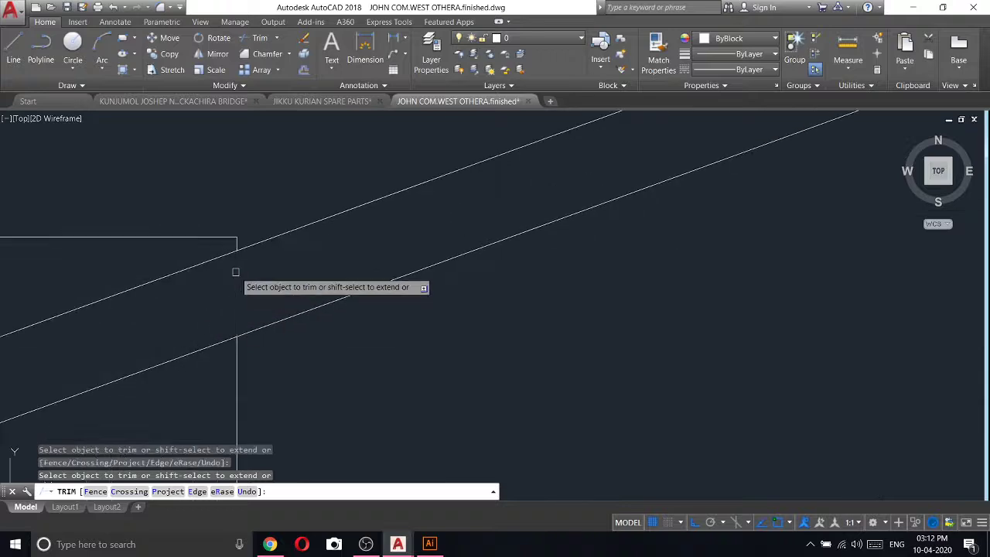
key(Escape)
click(274, 84)
key(Return)
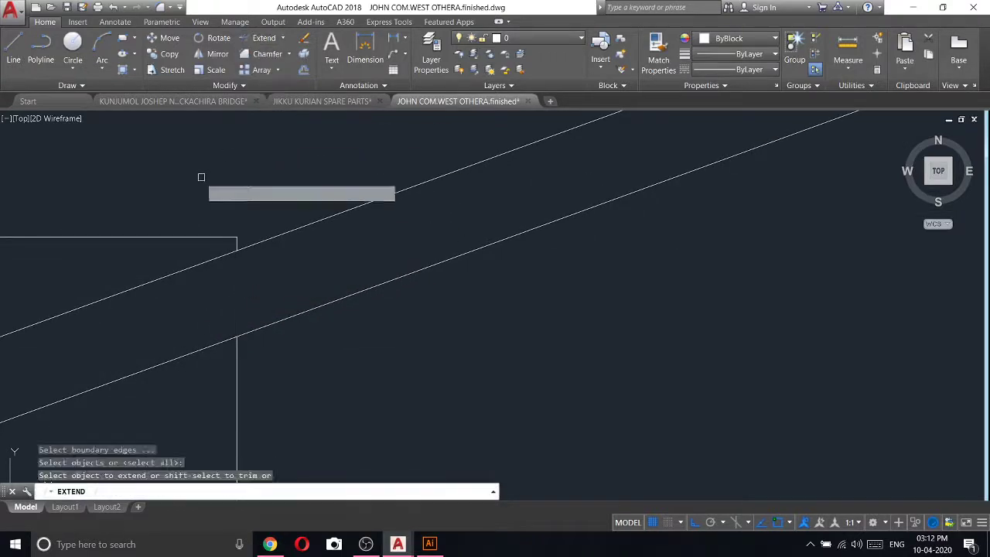
drag(166, 234, 132, 254)
key(Escape)
- Erase the short vertical line under the roof and show both elevation and floor plan
scroll(214, 239, up, 2)
click(268, 227)
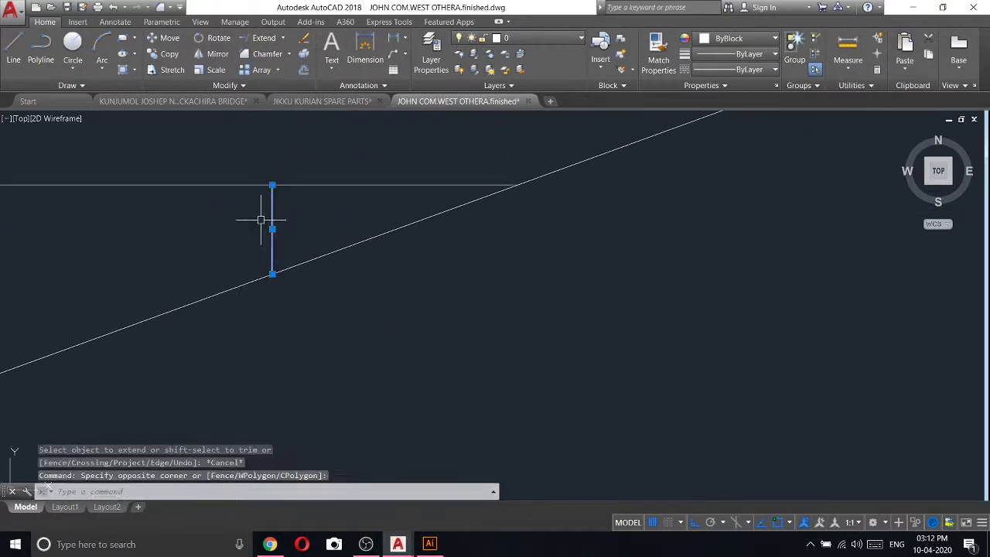
right_click(213, 210)
click(232, 281)
scroll(467, 255, down, 3)
scroll(487, 269, down, 5)
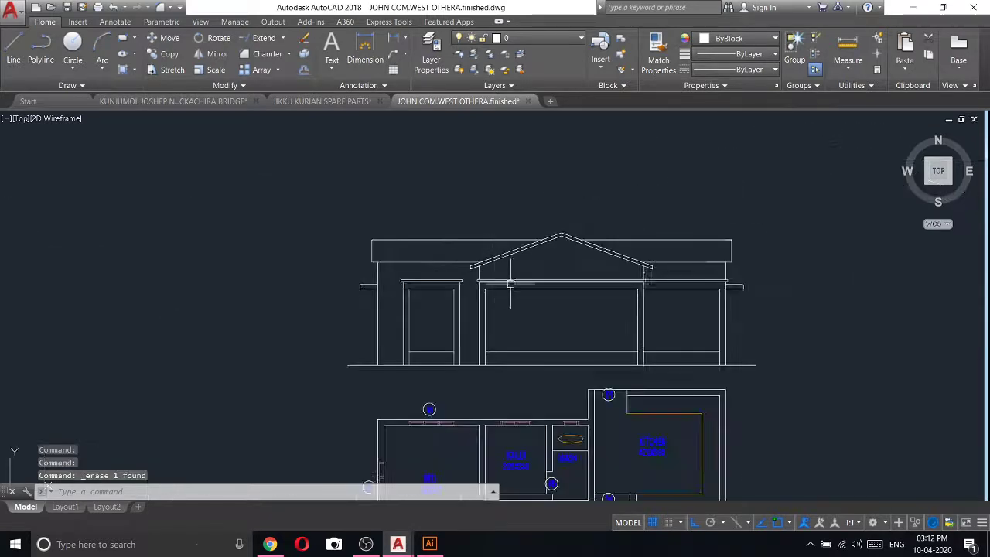
middle_drag(756, 296, 682, 268)
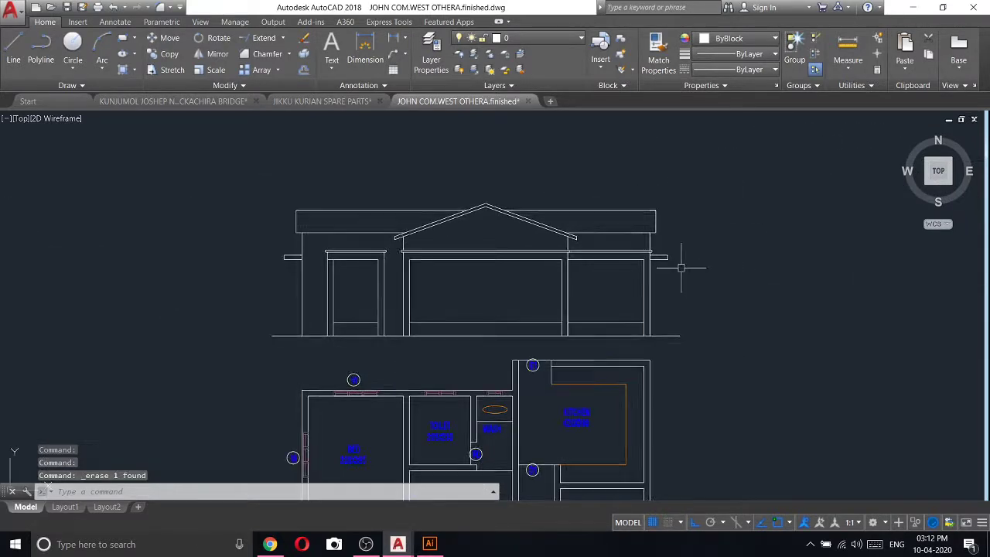
scroll(495, 294, down, 4)
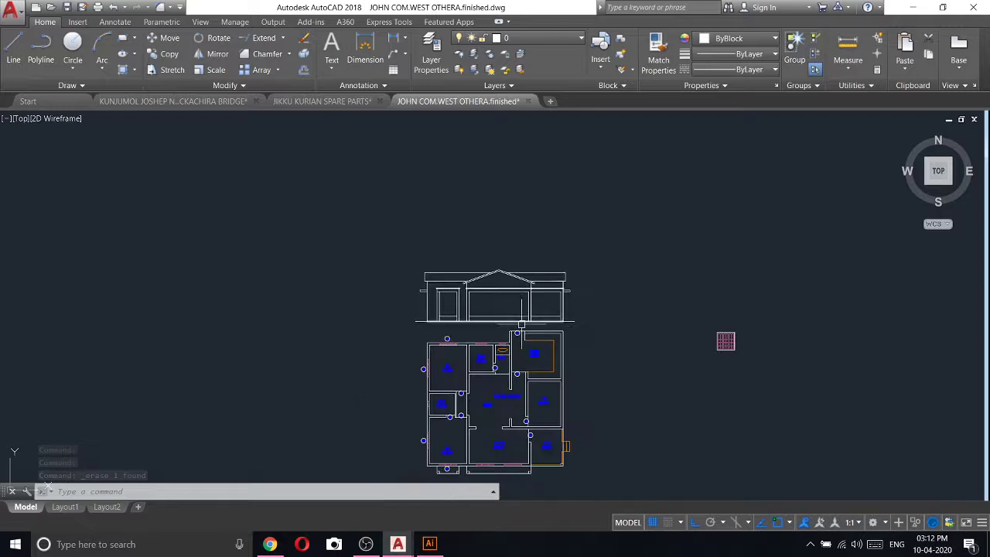
middle_drag(725, 341, 695, 318)
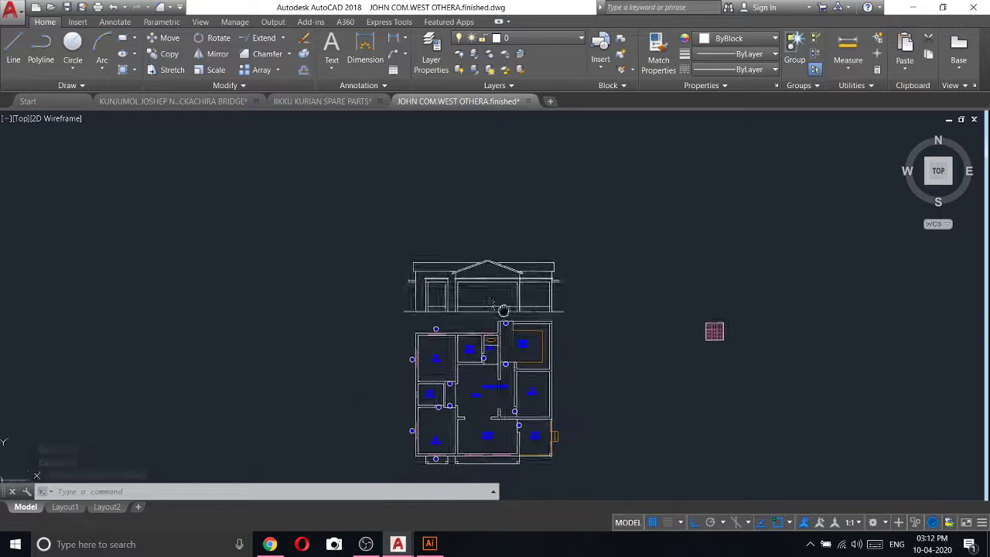
- Draw vertical construction lines through the plan wall edge and both opening edges
click(53, 90)
right_click(193, 230)
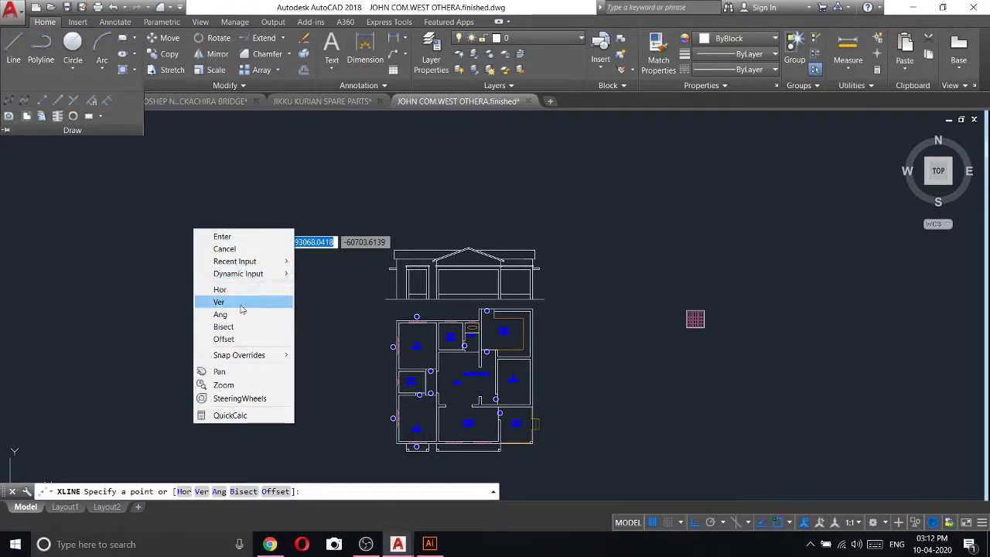
click(257, 309)
scroll(592, 413, up, 2)
scroll(534, 232, up, 3)
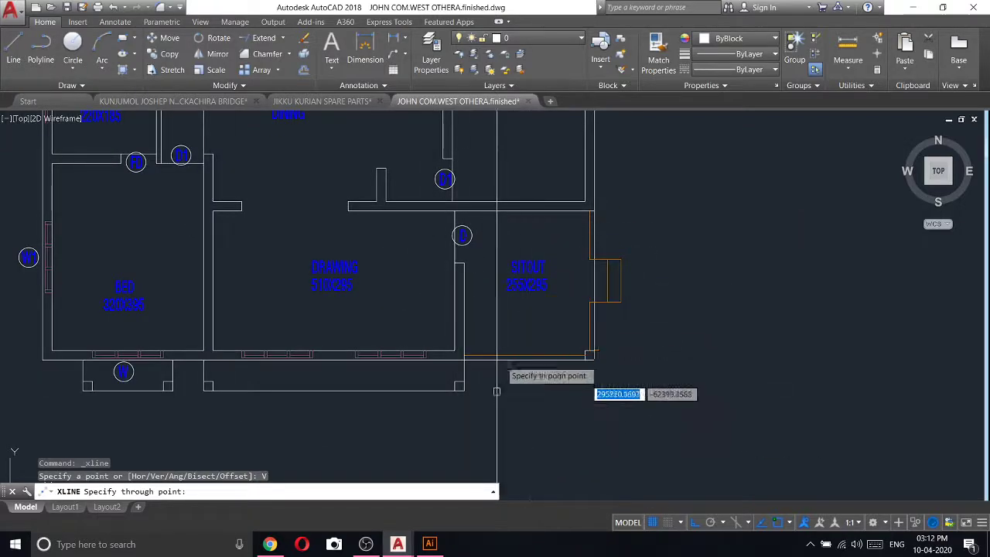
scroll(464, 355, down, 2)
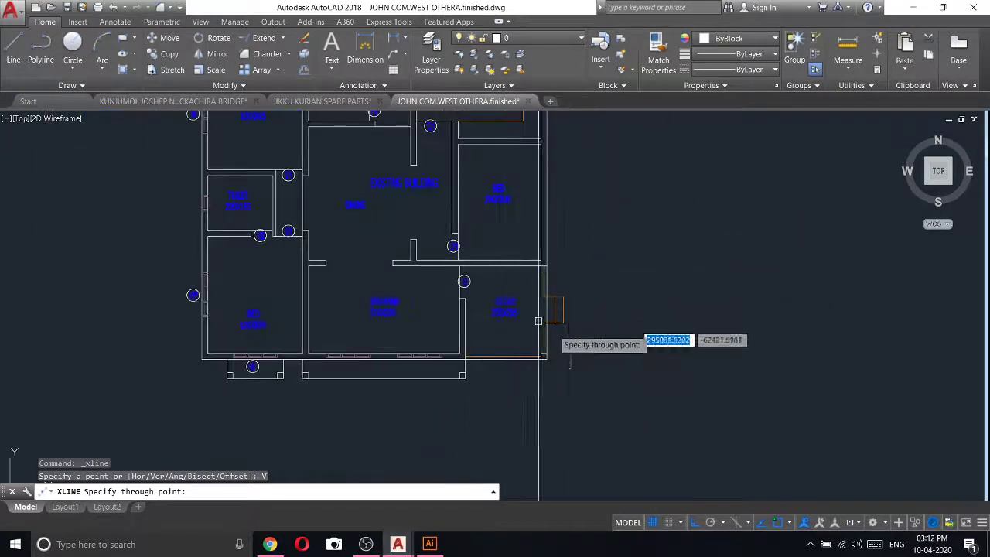
scroll(554, 304, down, 3)
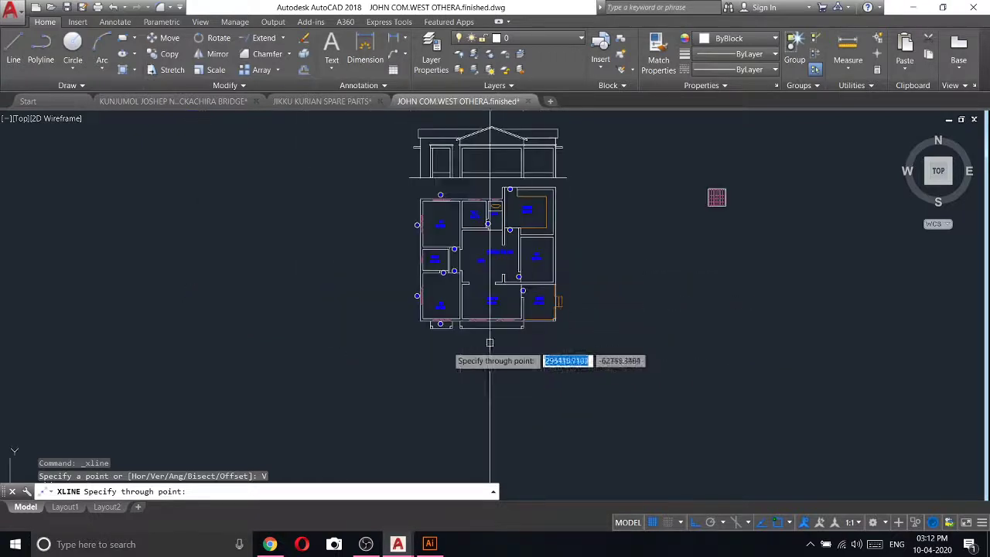
scroll(431, 326, up, 5)
click(413, 297)
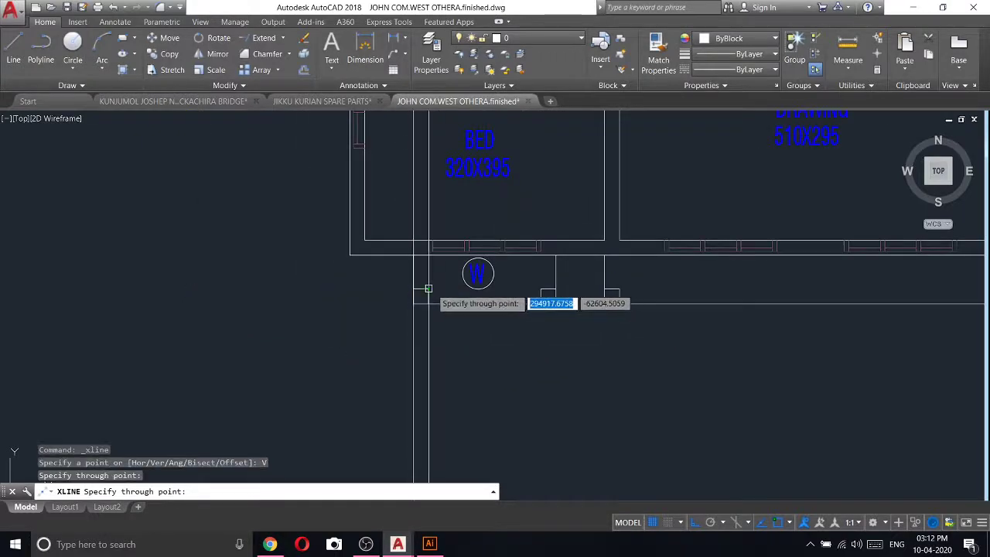
click(429, 288)
click(541, 288)
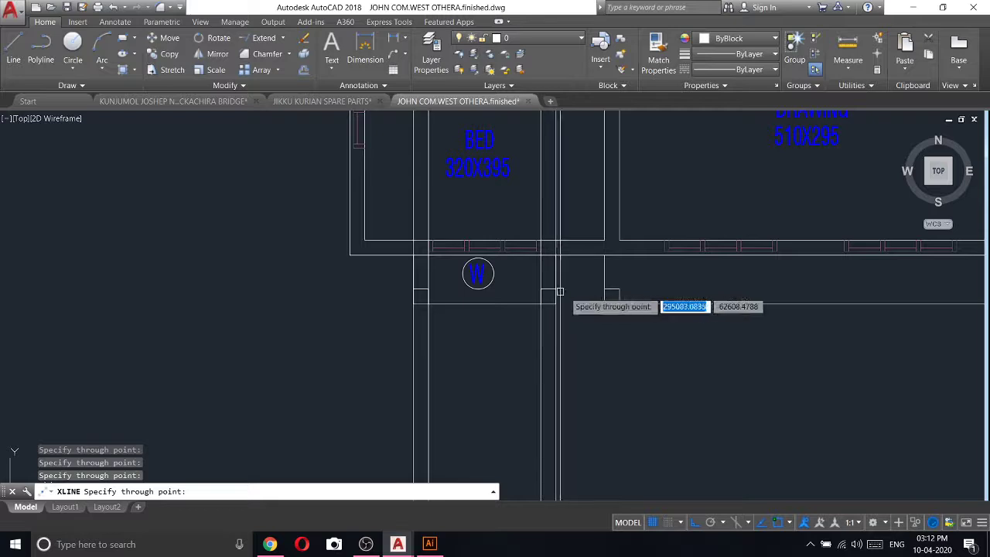
- Add vertical construction lines at the next two wall edges, then select the unneeded one
click(619, 288)
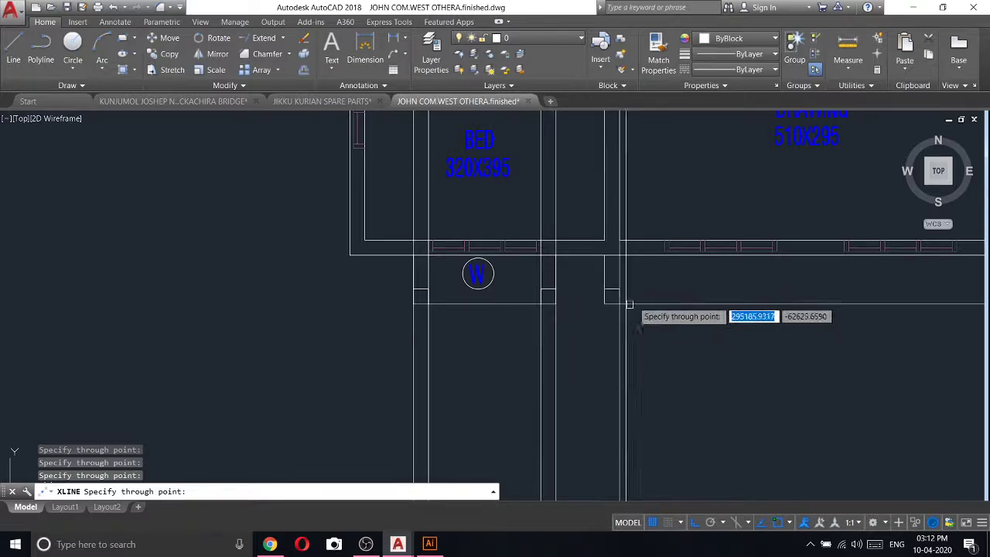
click(665, 242)
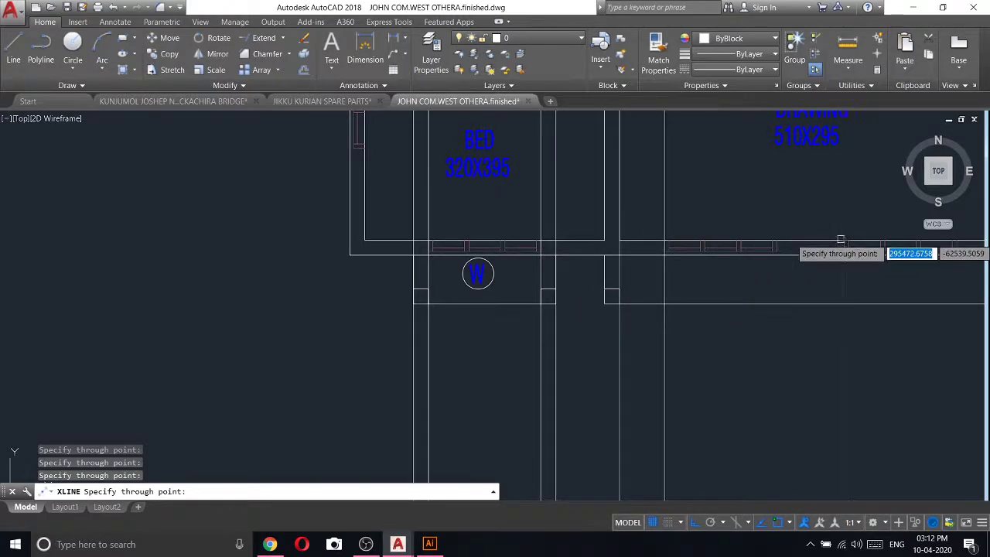
scroll(456, 302, down, 3)
key(Escape)
scroll(456, 305, up, 2)
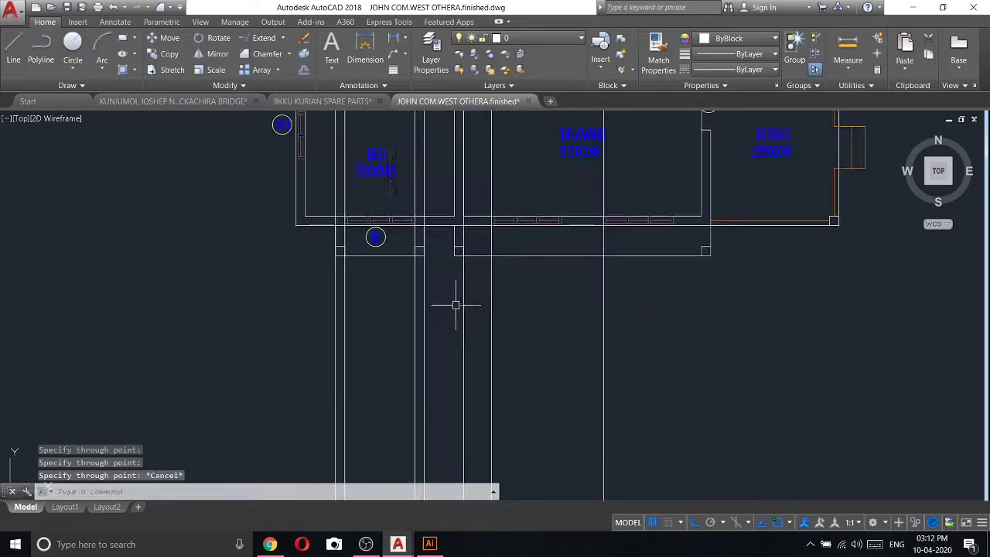
click(464, 309)
- Delete the unneeded construction line and copy the grilled window from its top-left corner
scroll(491, 292, down, 3)
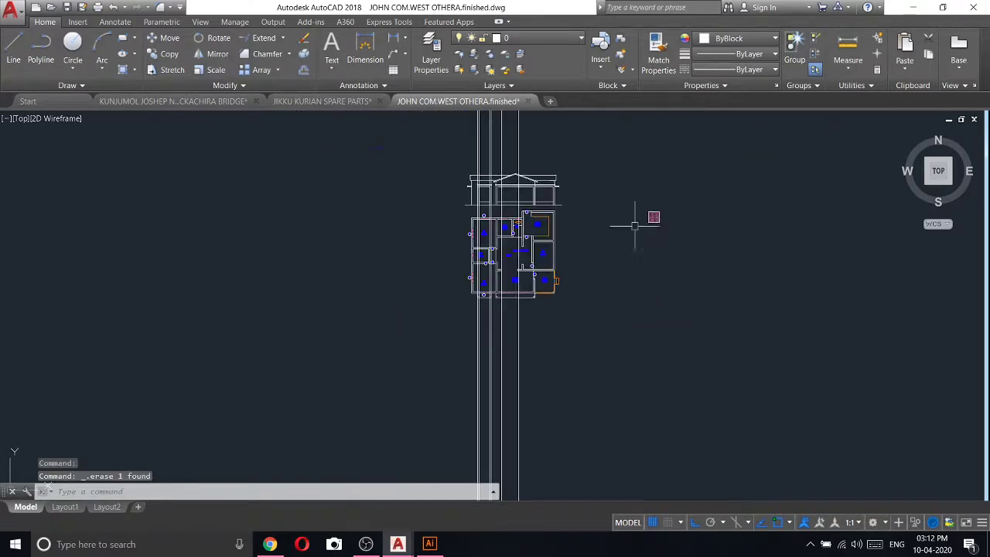
key(Delete)
click(727, 383)
right_click(528, 157)
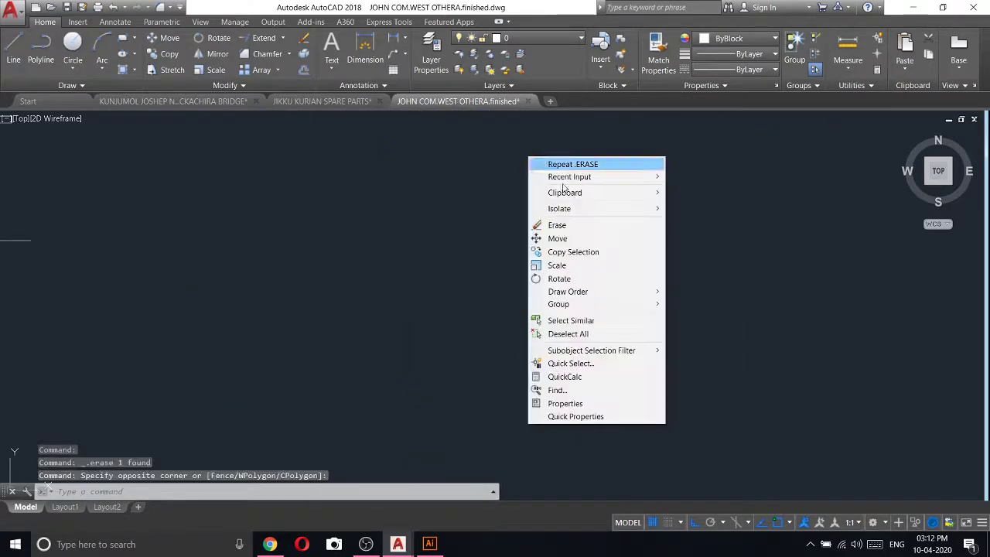
click(579, 252)
scroll(601, 319, up, 5)
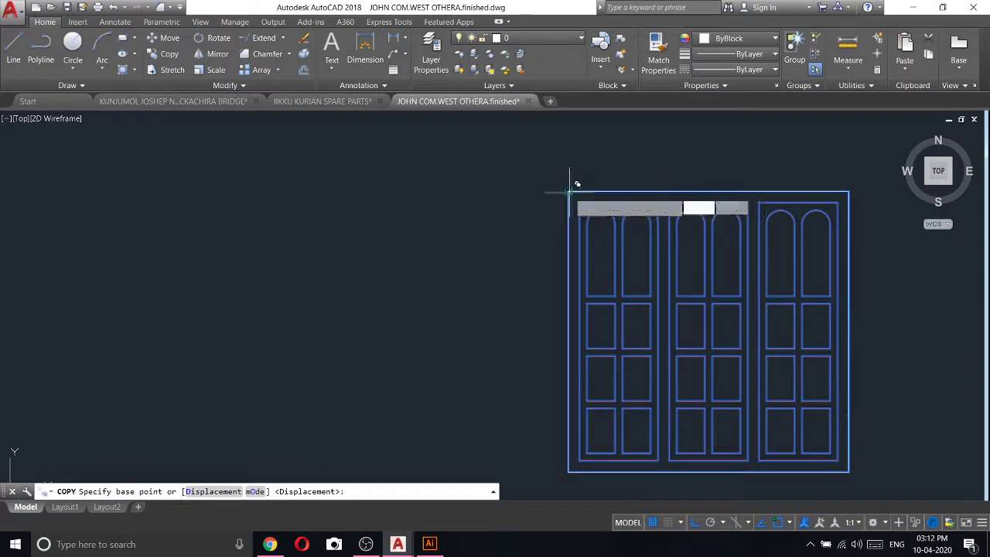
click(569, 194)
scroll(703, 224, down, 2)
scroll(348, 225, down, 3)
scroll(99, 224, down, 3)
middle_drag(114, 226, 372, 279)
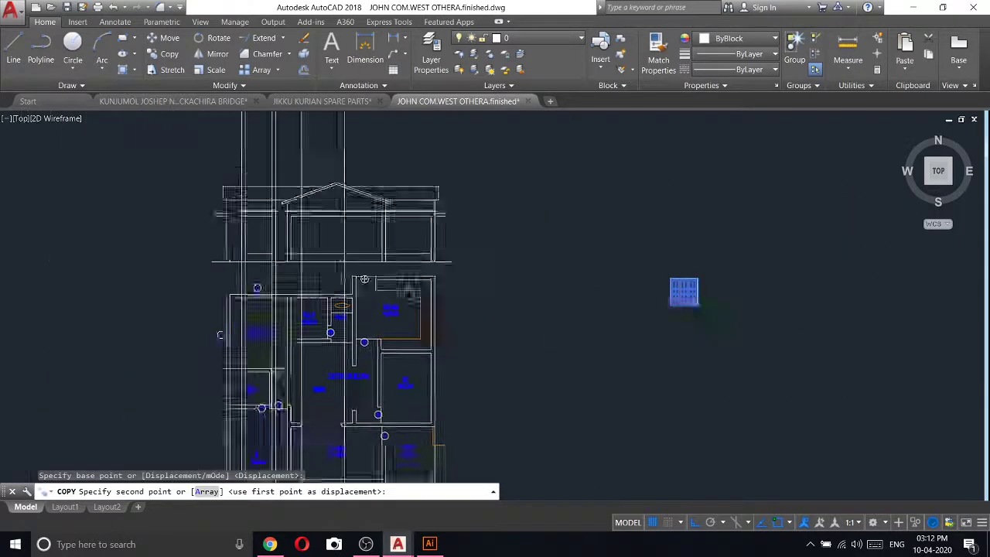
- Place three window copies in the left, middle and right bays of the elevation
scroll(342, 221, up, 3)
scroll(410, 259, up, 4)
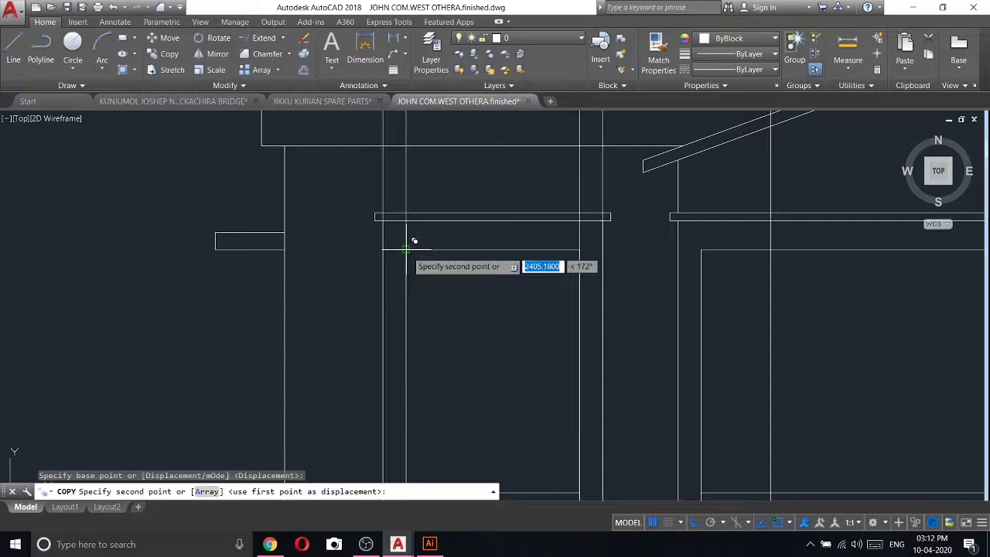
click(411, 240)
scroll(410, 239, down, 3)
click(509, 250)
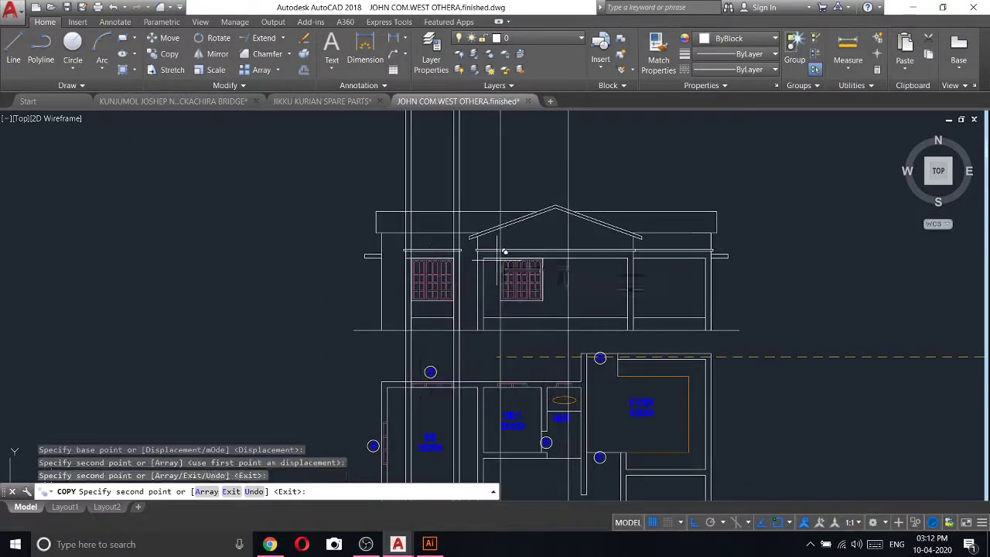
click(576, 250)
right_click(653, 194)
click(657, 196)
- Erase the vertical construction lines
click(586, 163)
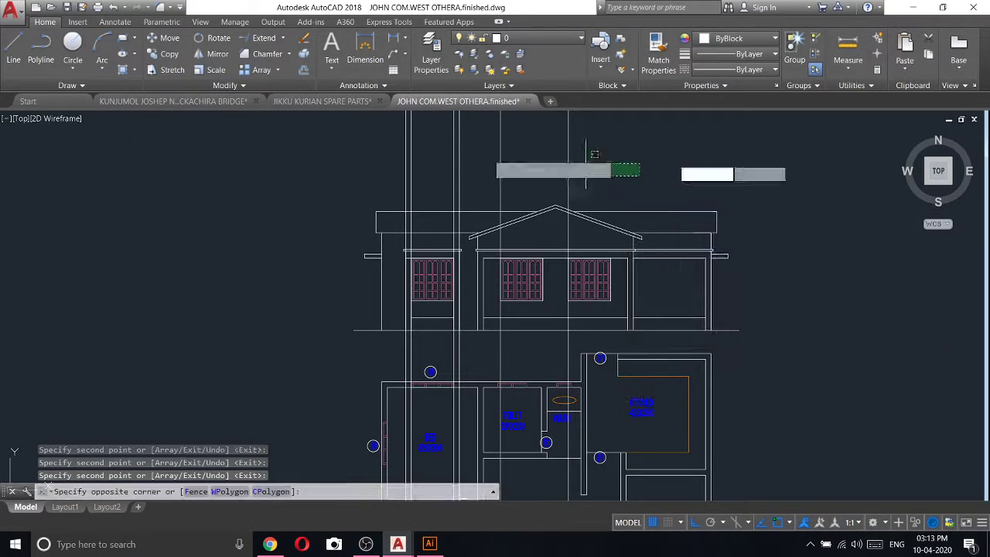
click(376, 154)
right_click(376, 155)
click(418, 221)
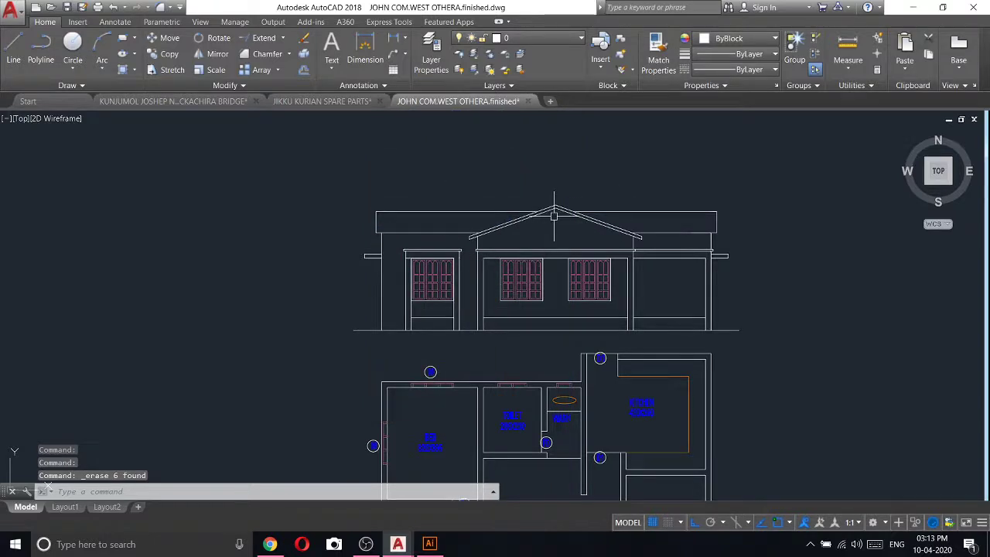
- Hide the OBS window and zoom and pan the front elevation into view
scroll(398, 245, down, 2)
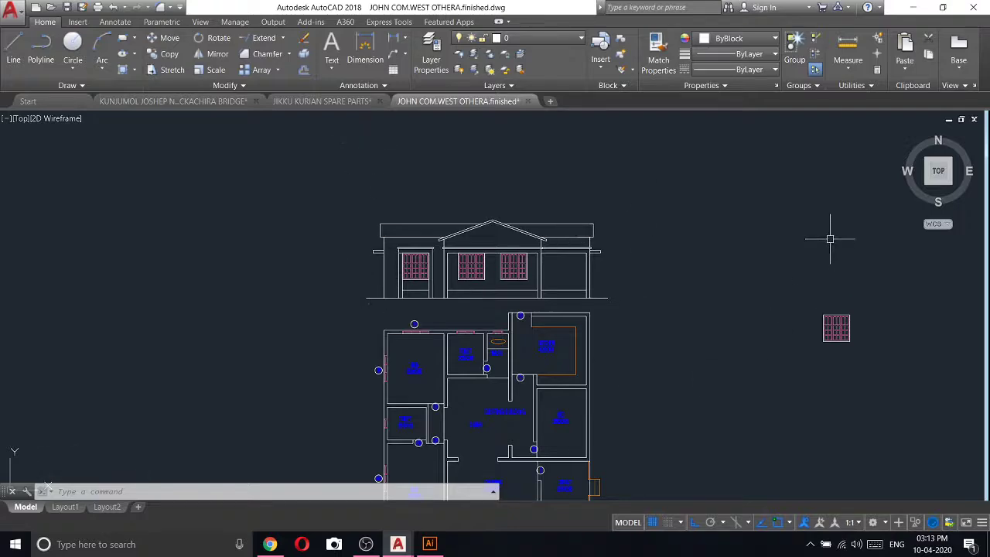
click(367, 544)
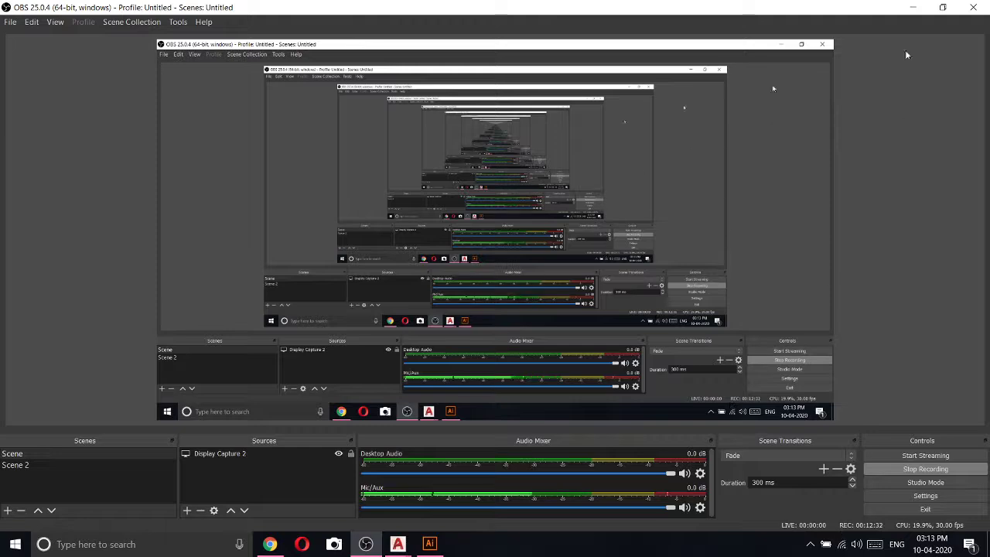
click(915, 6)
scroll(440, 403, down, 2)
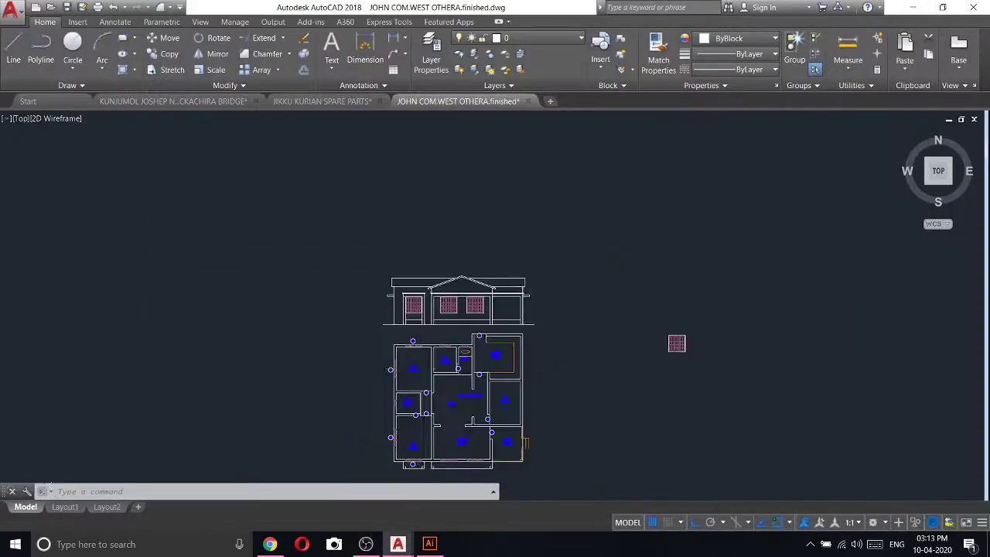
scroll(440, 403, up, 1)
scroll(440, 403, up, 2)
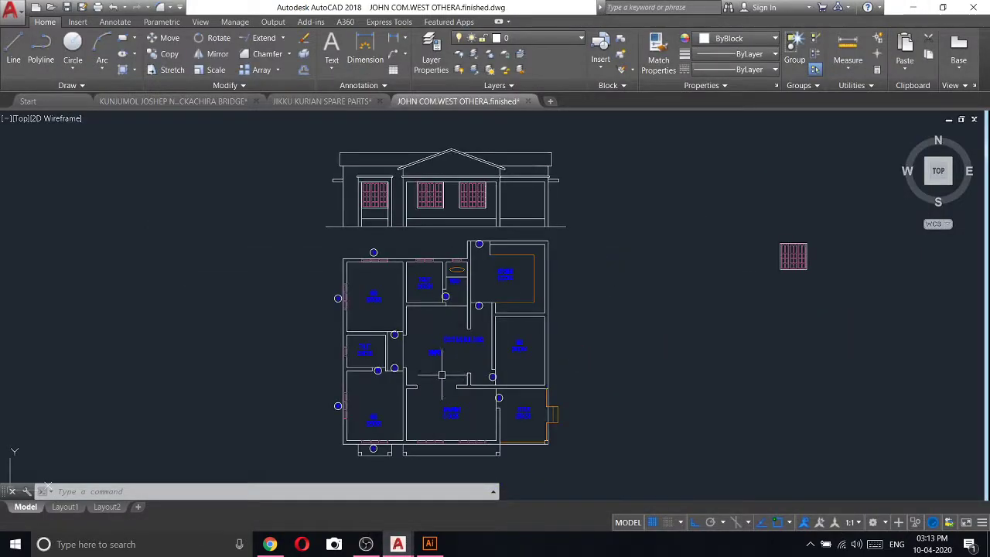
scroll(377, 201, up, 2)
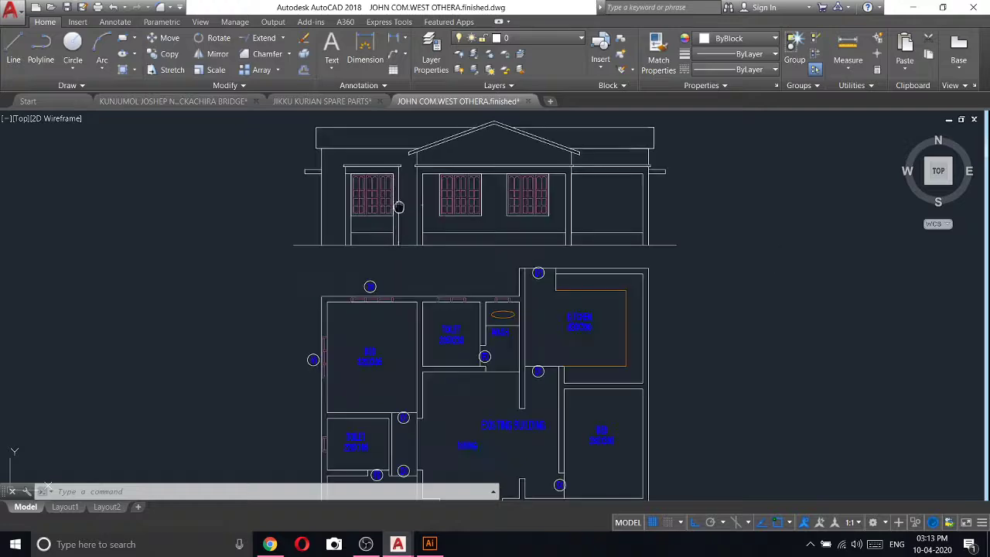
middle_drag(398, 205, 414, 310)
- Draw a parapet line 20 units up and across above the left roof slab, then trim overlaps
click(13, 49)
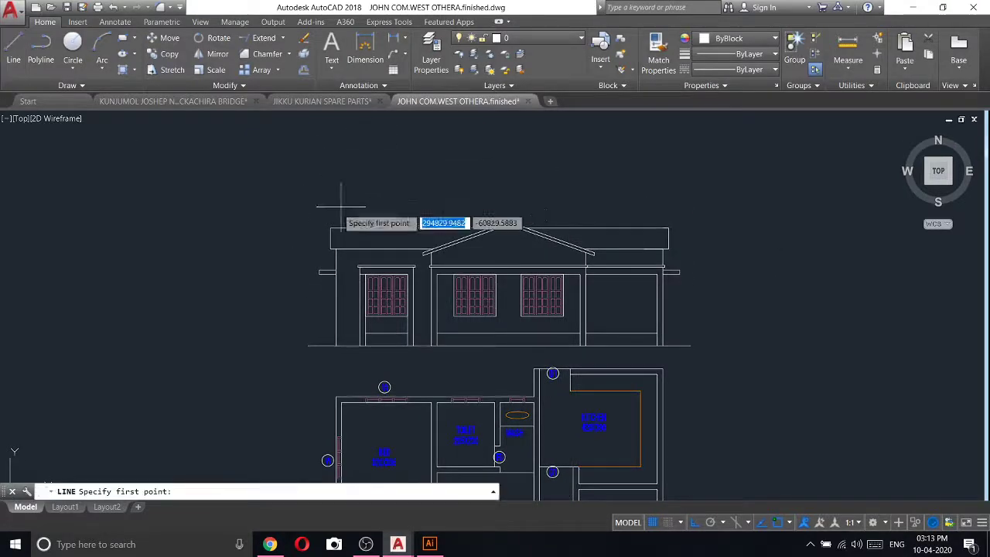
scroll(347, 222, up, 2)
scroll(320, 234, down, 1)
scroll(349, 292, down, 1)
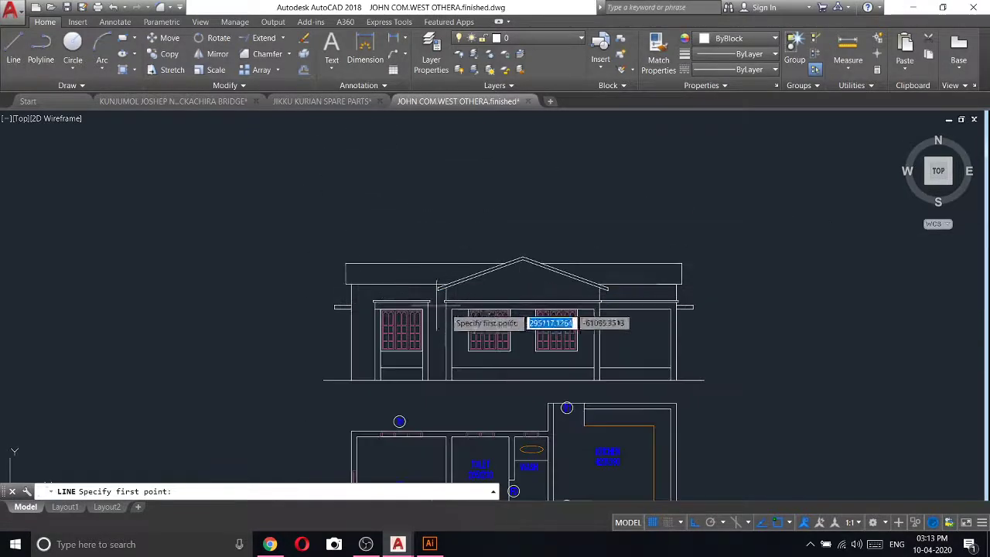
scroll(404, 280, up, 3)
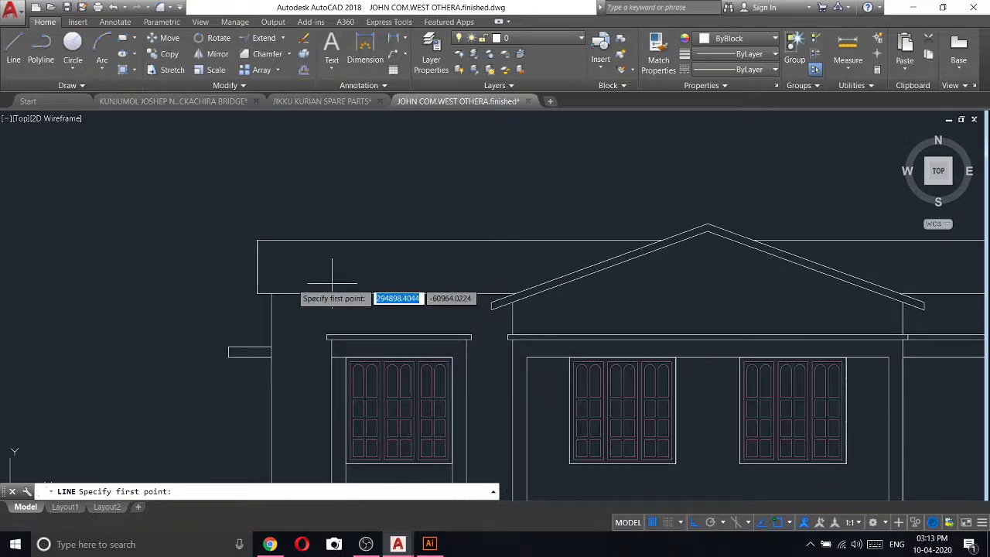
click(258, 293)
text(20.)
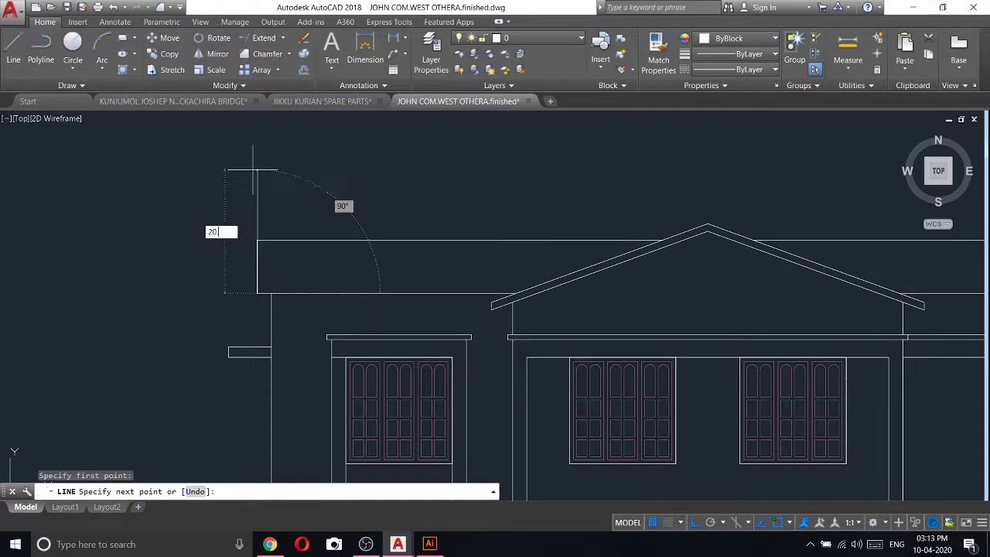
key(Return)
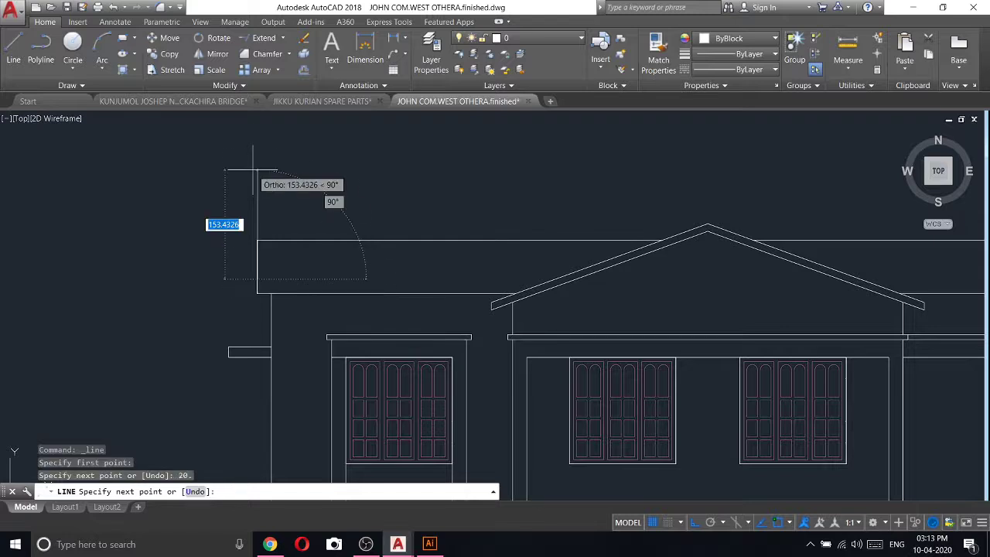
scroll(509, 269, up, 2)
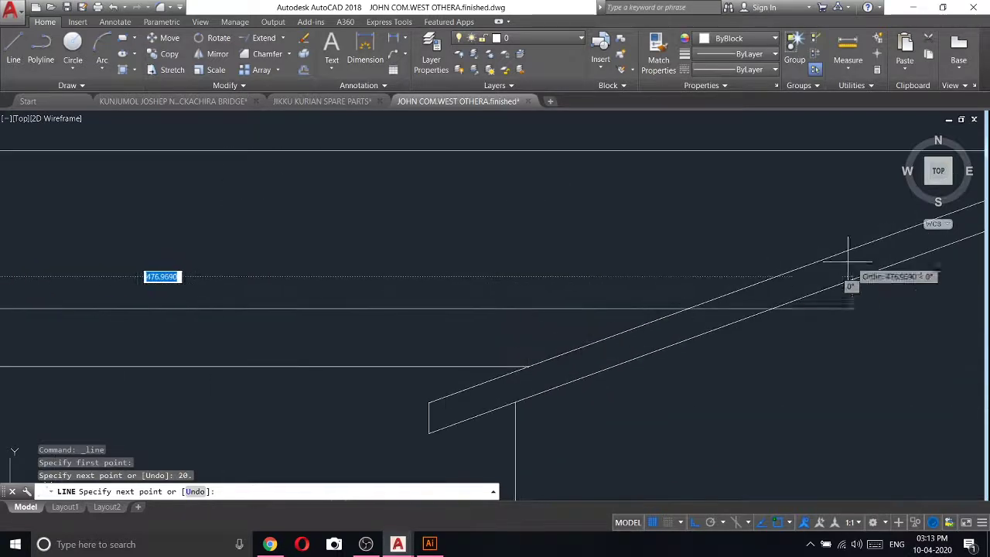
scroll(705, 314, up, 2)
right_click(713, 307)
click(739, 309)
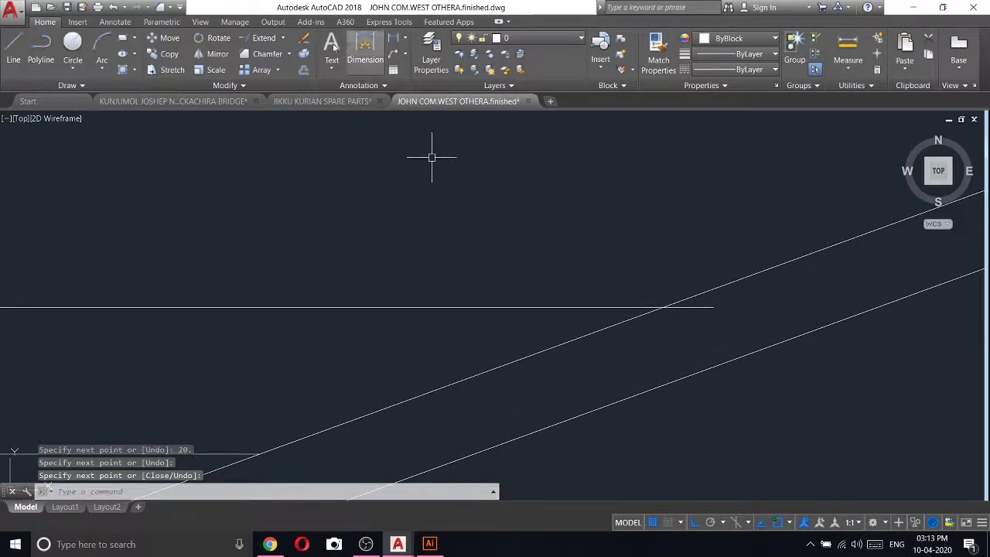
text(tr)
key(Return)
key(Return)
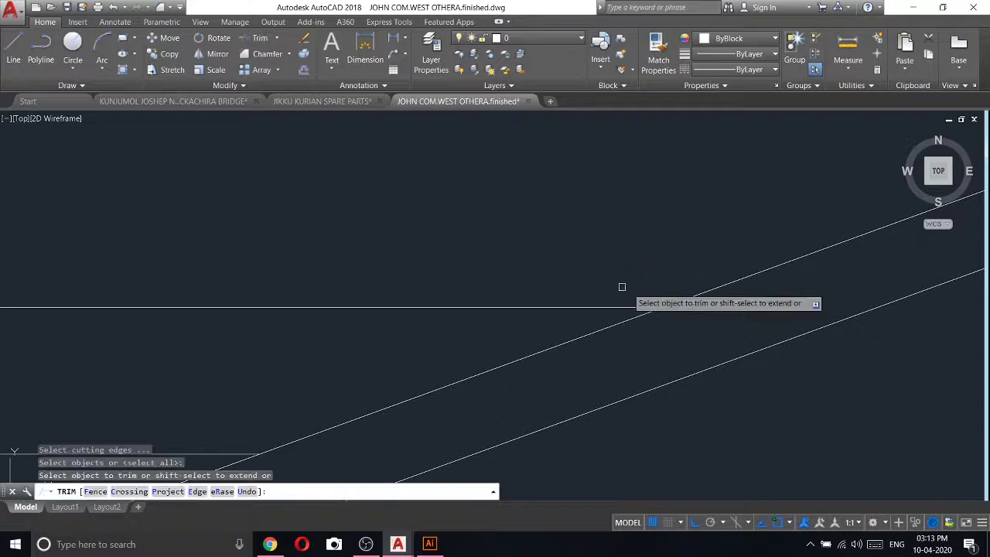
right_click(571, 194)
scroll(597, 246, down, 5)
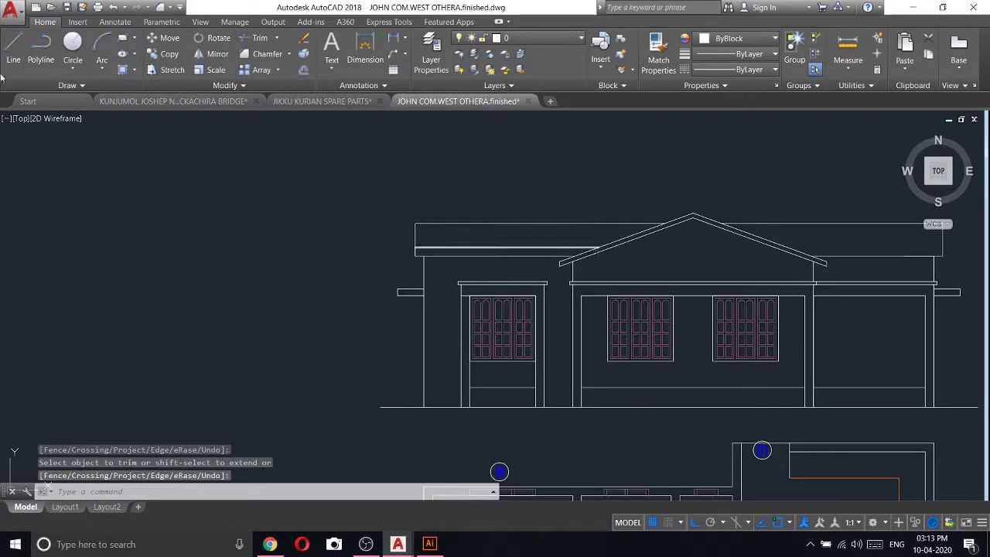
- Draw a vertical line across the parapet band and offset it 75 units to both sides
click(19, 51)
scroll(503, 248, up, 2)
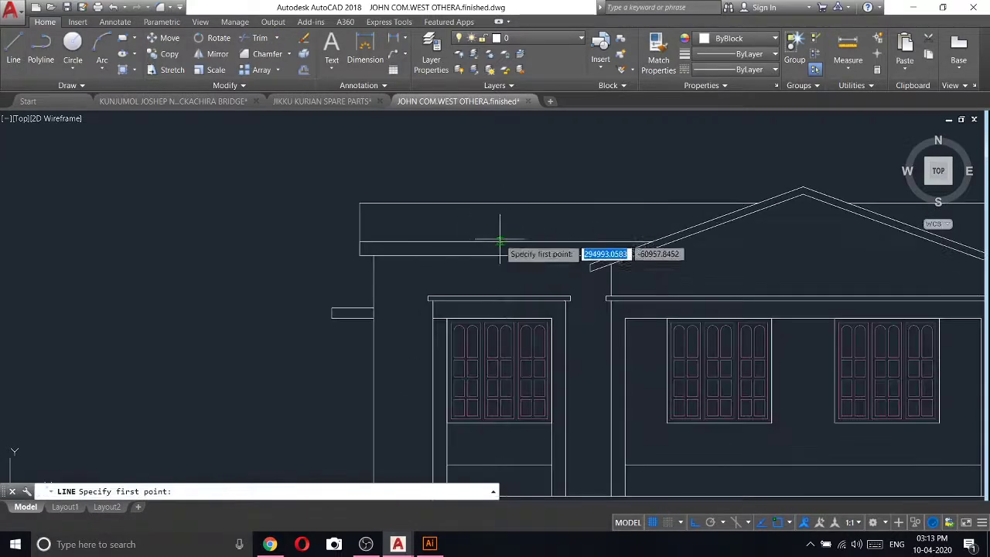
click(507, 243)
click(507, 202)
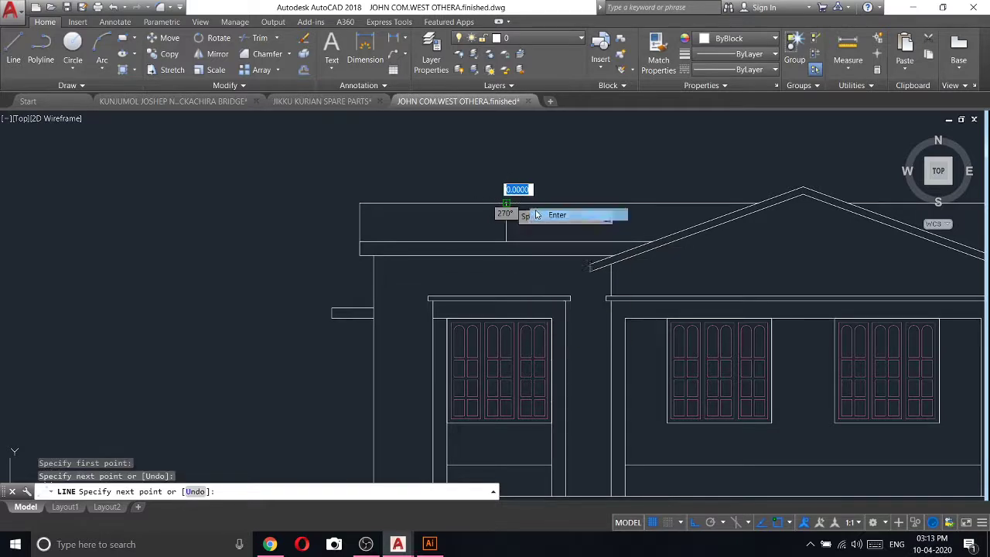
key(Return)
click(304, 71)
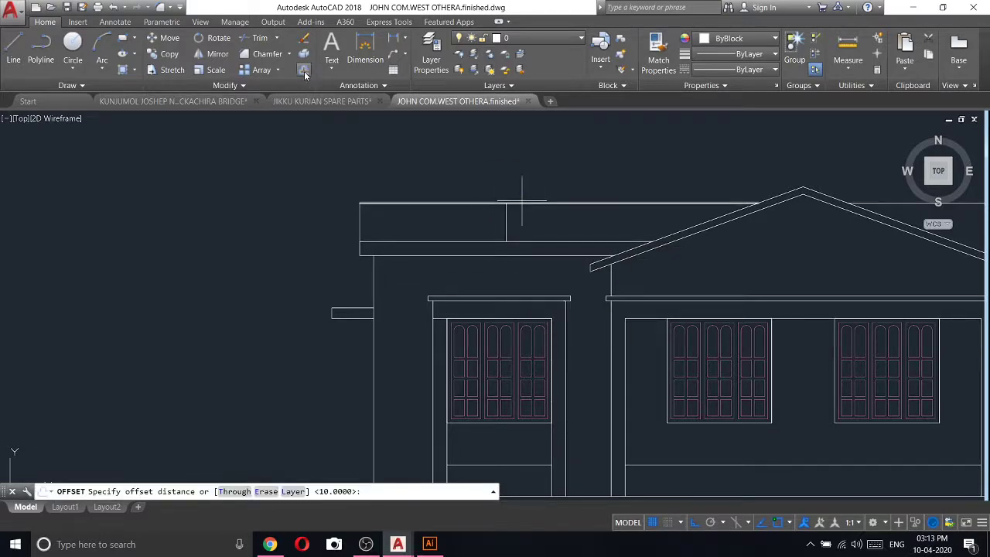
text(75)
key(Return)
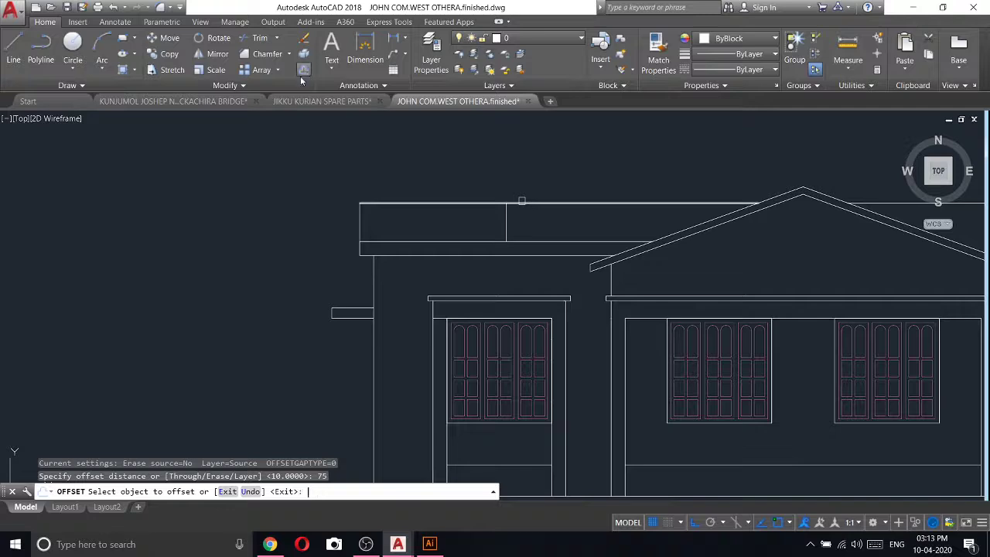
click(506, 222)
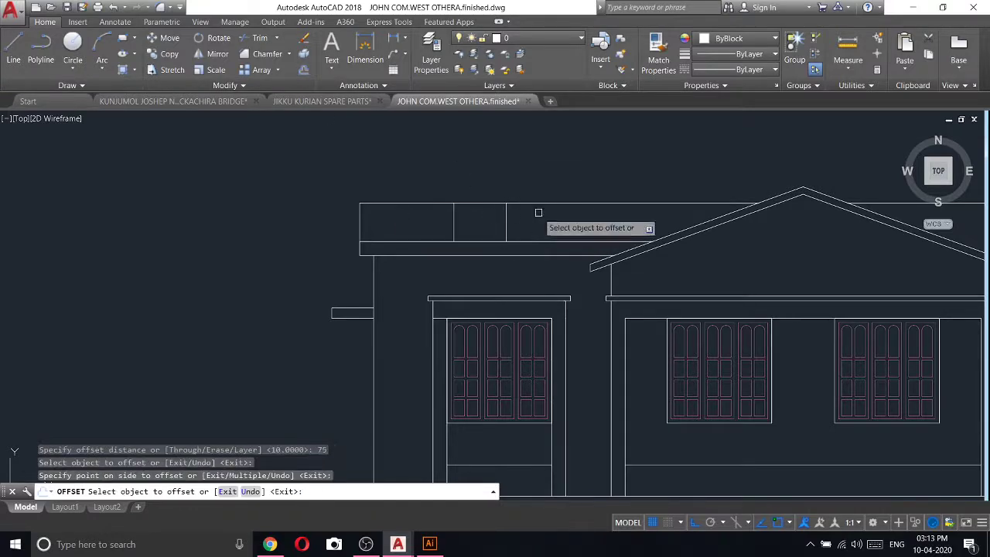
click(507, 222)
click(614, 218)
right_click(615, 218)
click(630, 225)
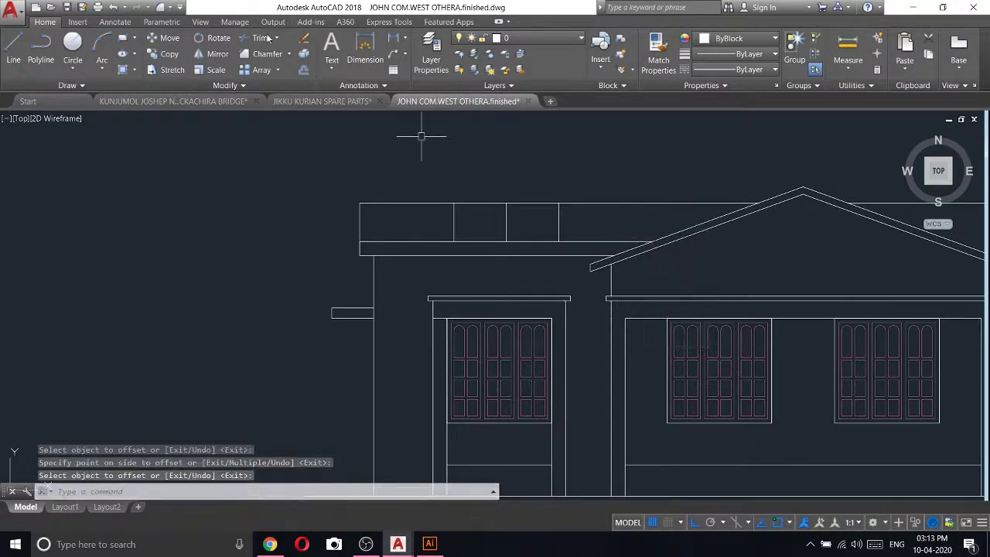
- Trim the lower parapet edge between the offset lines and erase the leftover vertical lines
text(tr)
key(Return)
scroll(509, 243, up, 5)
click(528, 238)
click(489, 189)
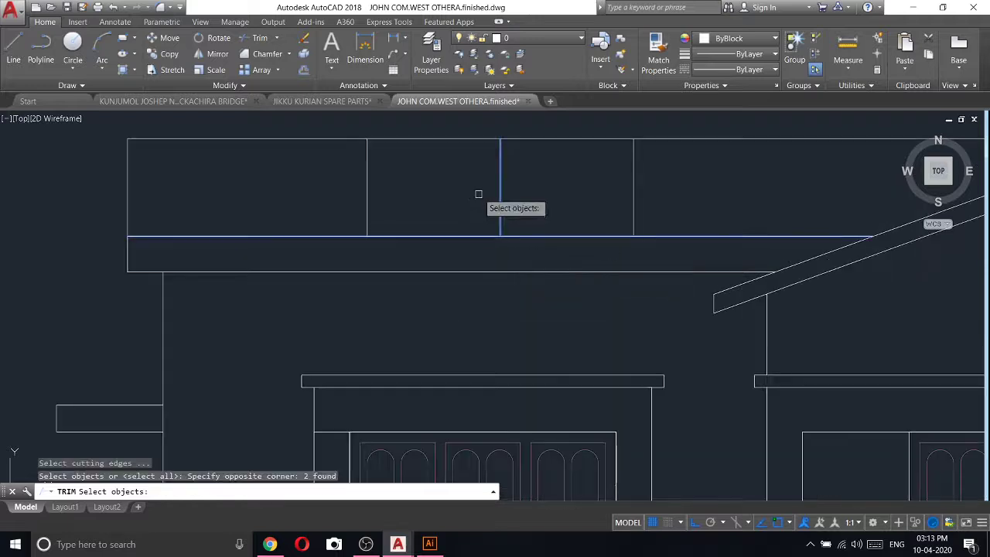
key(Return)
key(Escape)
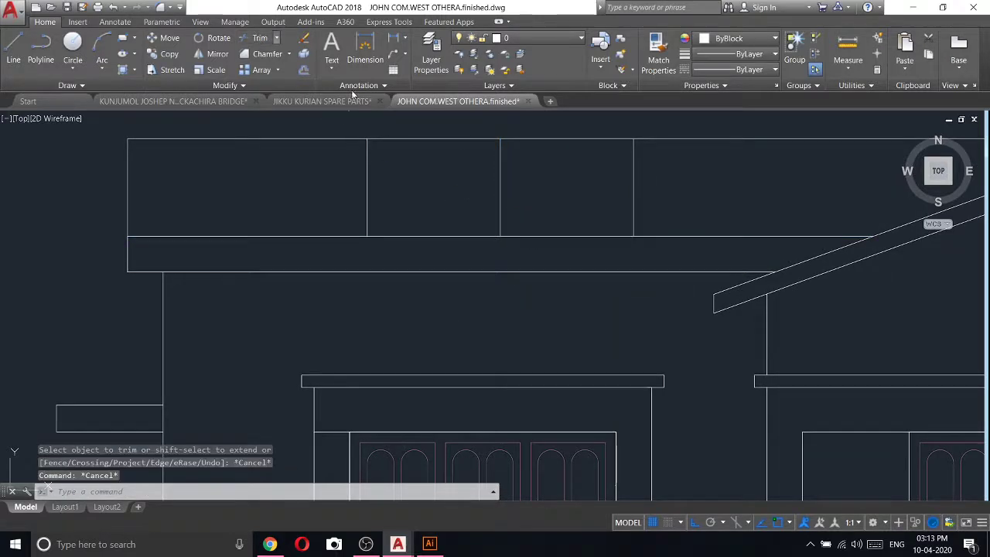
key(Return)
key(Return)
click(551, 201)
click(471, 248)
key(Escape)
click(627, 263)
click(454, 201)
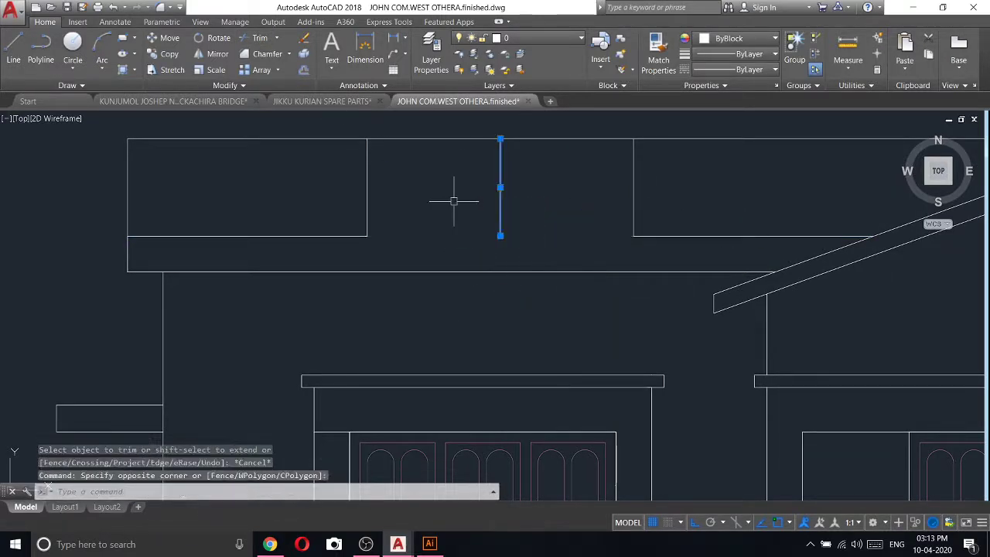
key(Delete)
scroll(487, 213, down, 4)
middle_drag(546, 190, 533, 224)
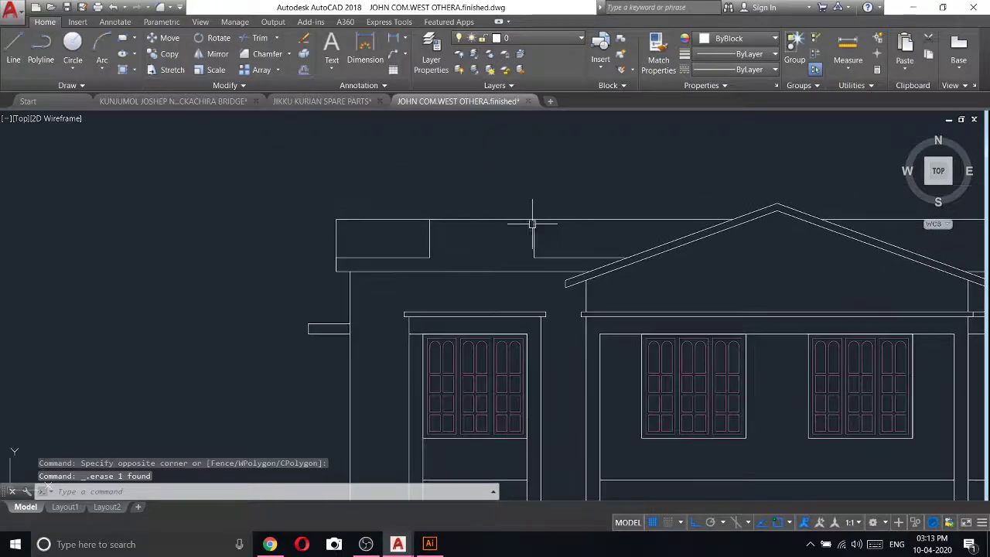
- Draw a 30-unit-high raised box over the gap and a band line across it
click(15, 52)
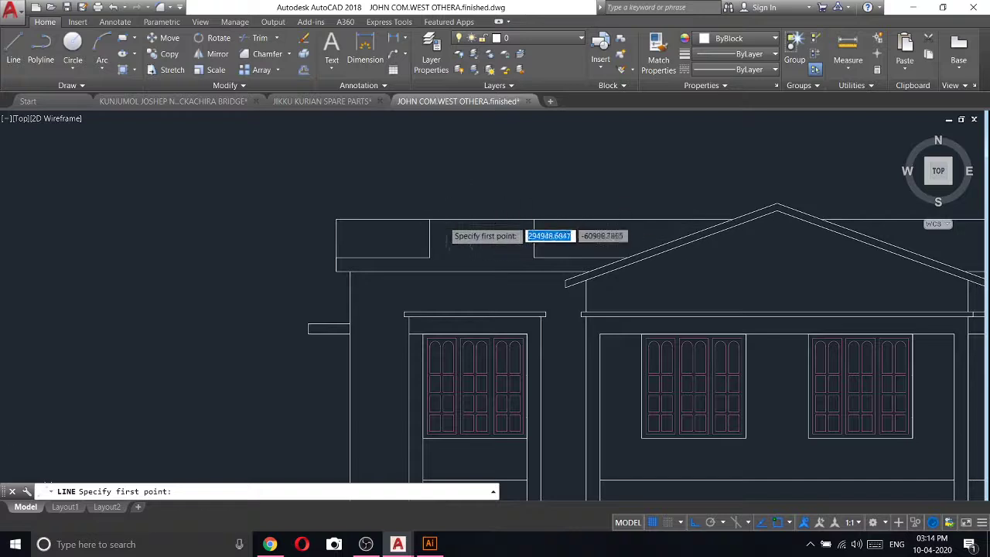
scroll(445, 220, up, 2)
click(421, 218)
text(30)
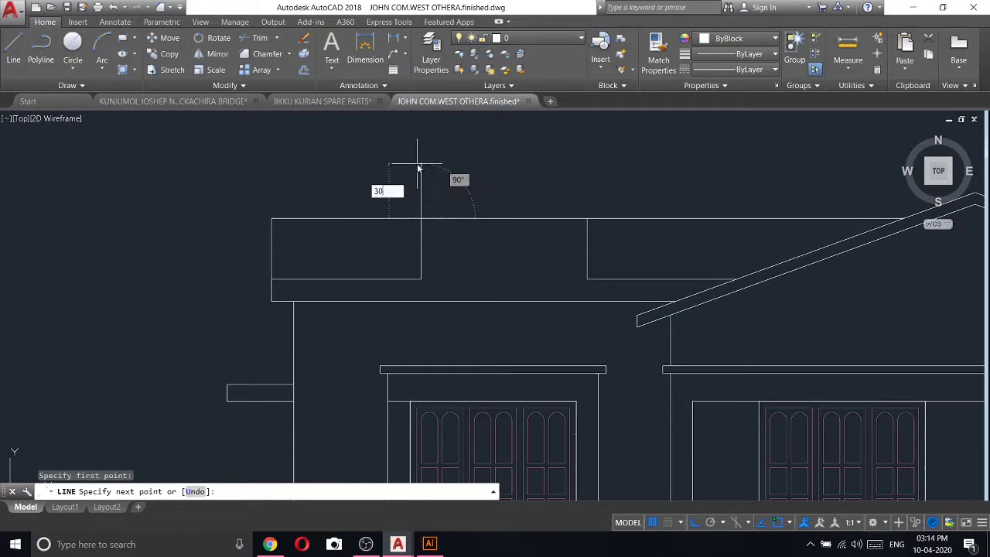
key(Return)
scroll(612, 221, up, 2)
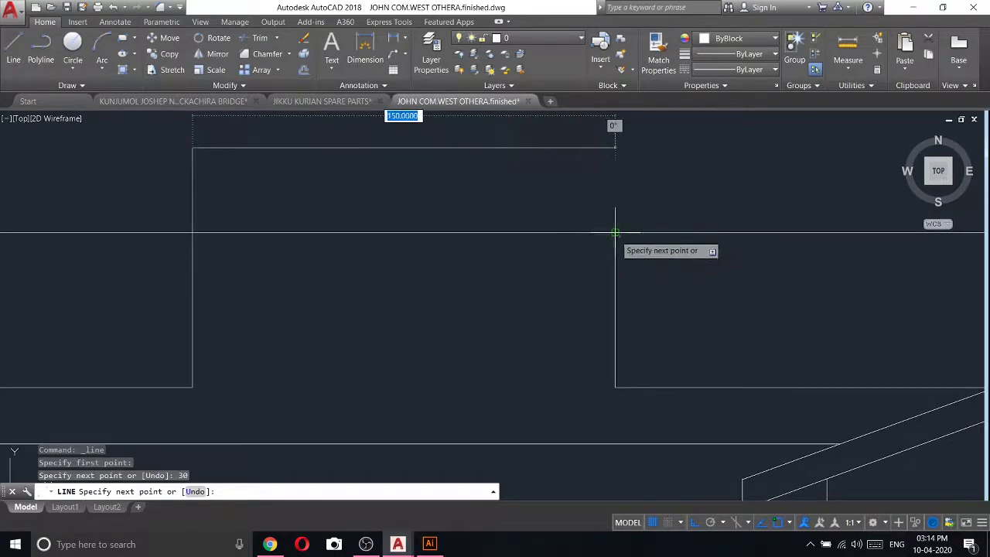
click(612, 221)
click(615, 231)
key(Escape)
scroll(606, 230, down, 2)
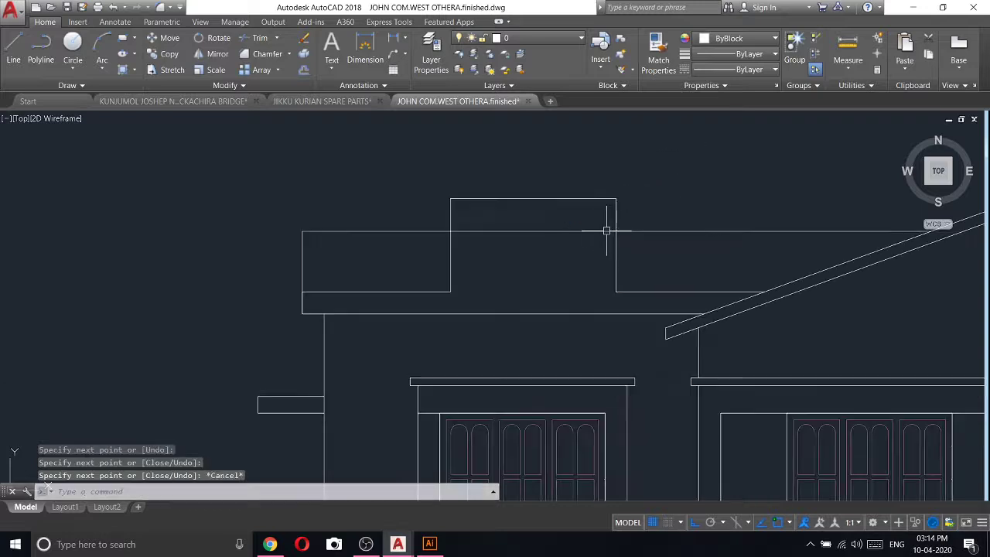
click(11, 58)
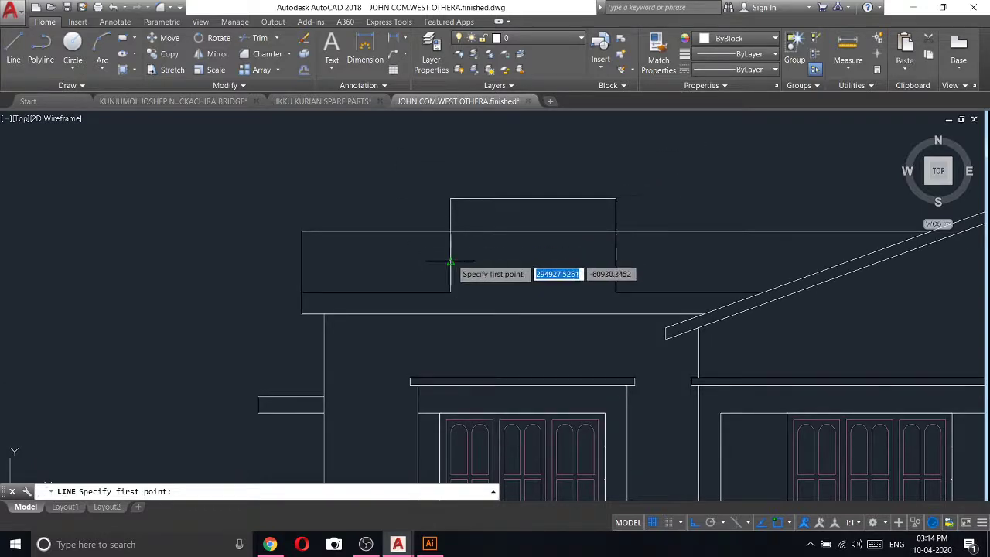
click(450, 261)
click(616, 262)
key(Escape)
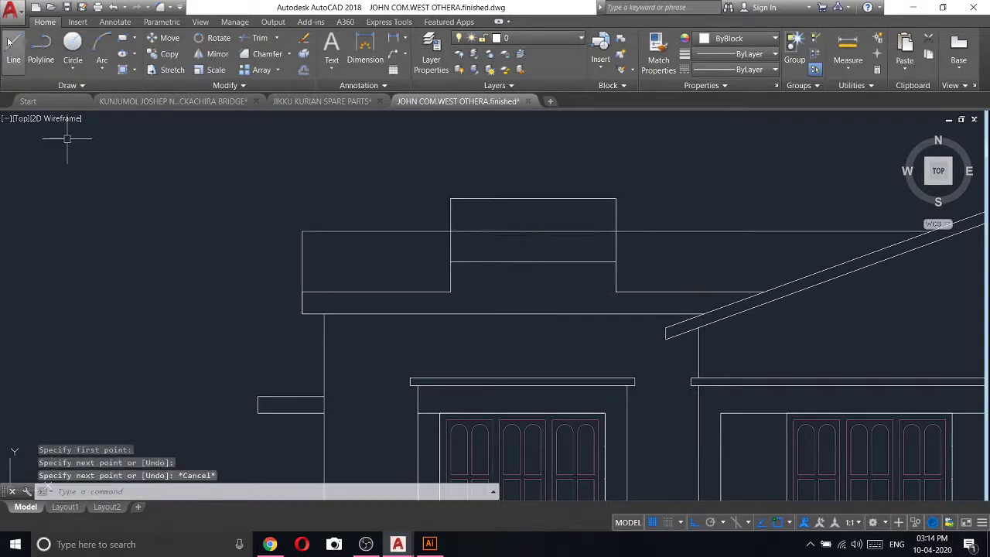
- Add 25-unit extensions at the box's top corners with sloping sides down to its base
click(8, 41)
click(450, 198)
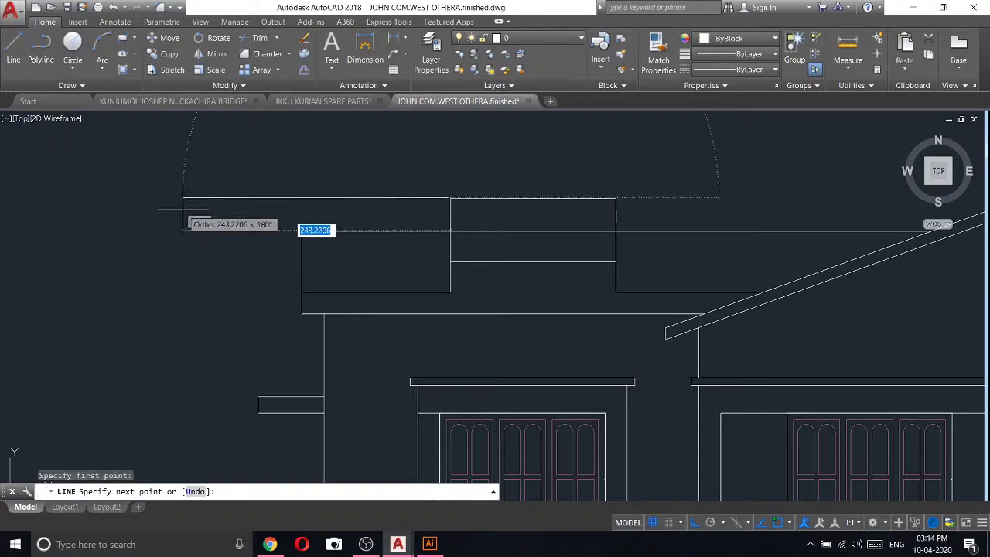
text(25)
key(Return)
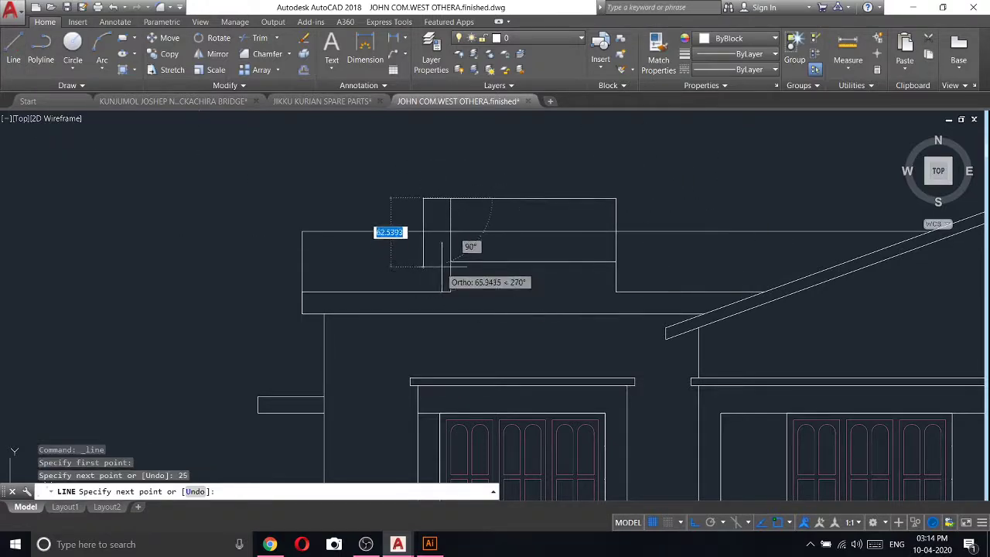
click(448, 262)
key(Return)
key(Return)
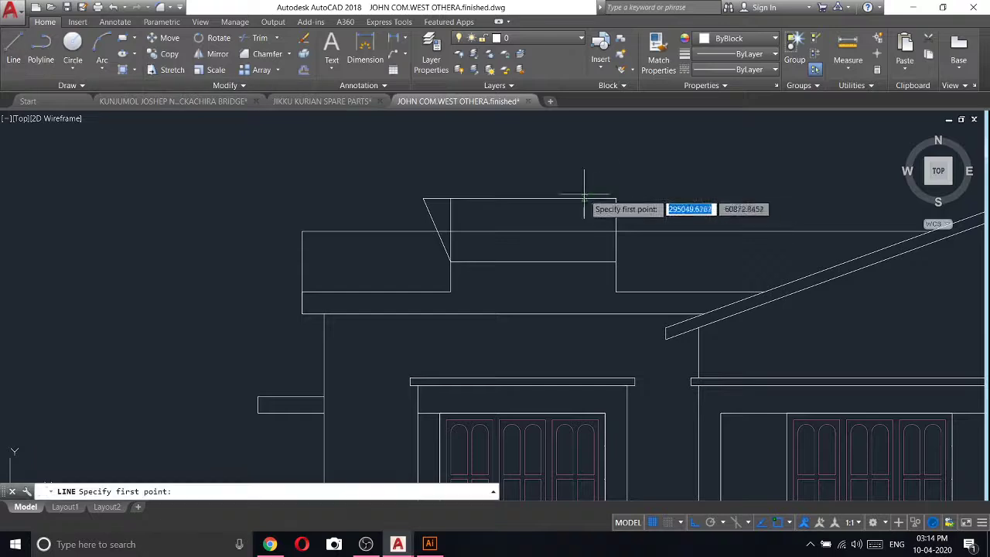
click(616, 198)
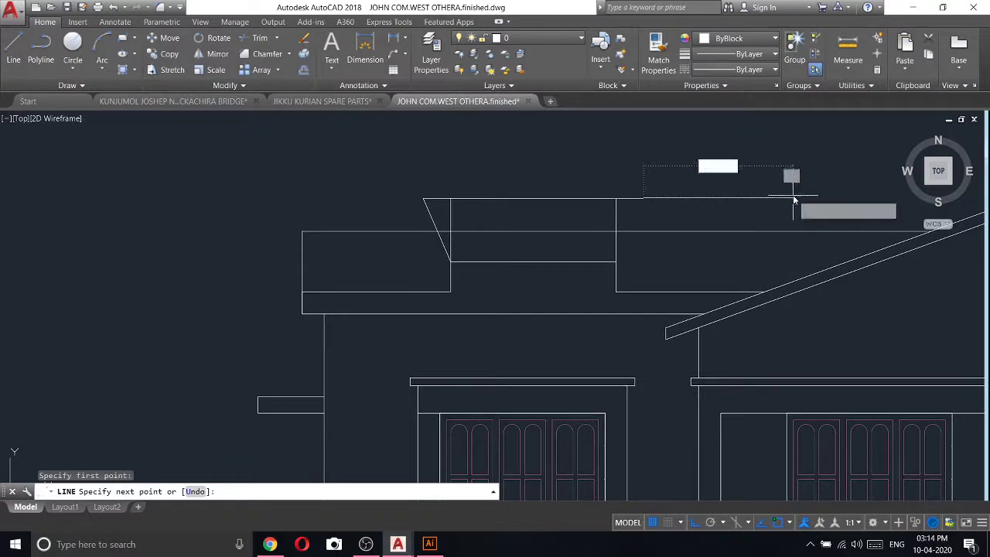
text(25)
key(Return)
click(616, 261)
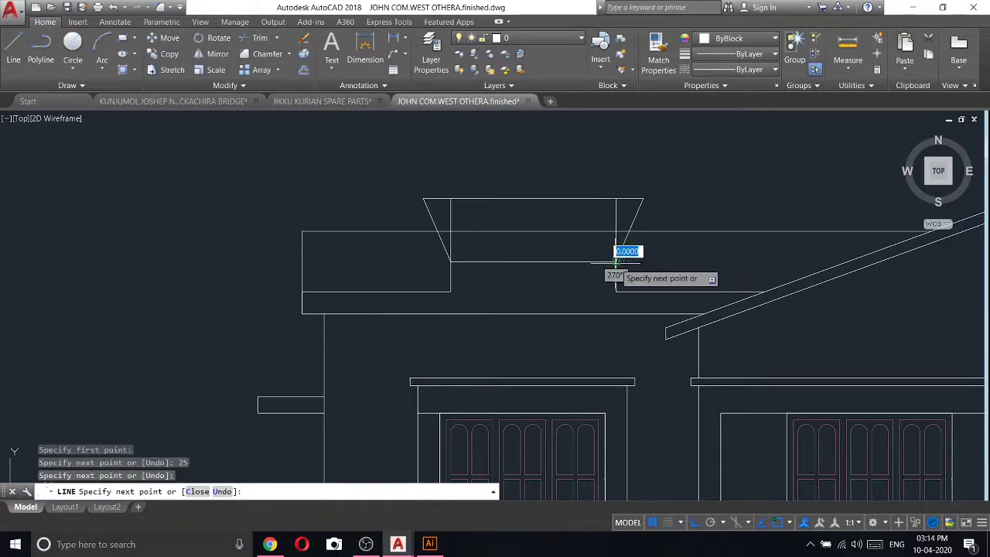
click(644, 262)
right_click(585, 228)
click(603, 230)
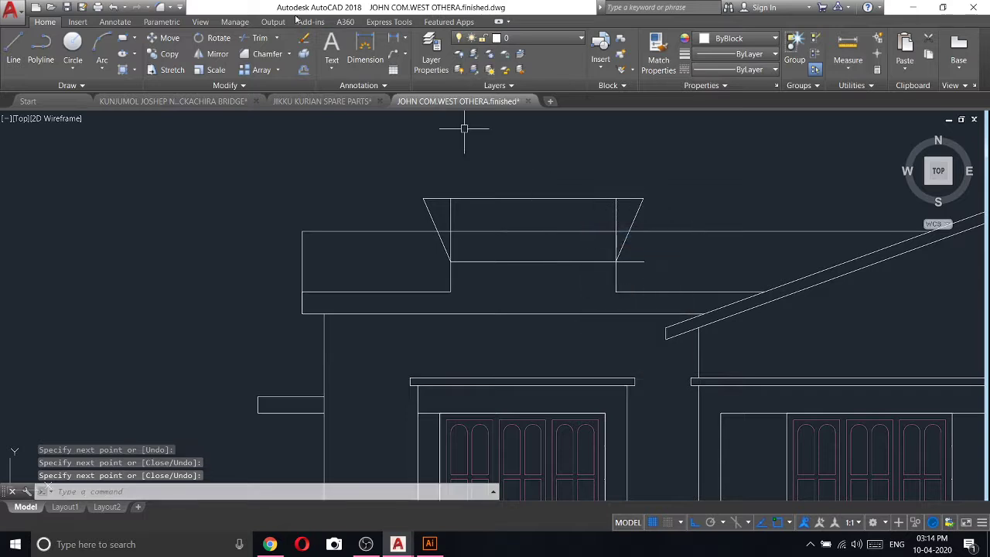
- Trim the overlapping segments and erase the leftover inner rectangle lines
click(261, 39)
key(Return)
scroll(624, 228, up, 2)
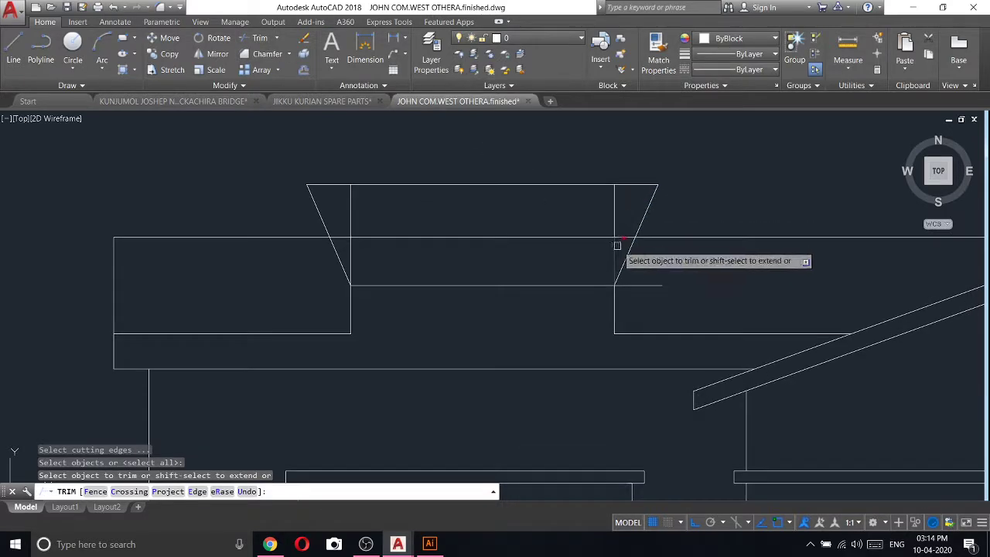
click(621, 242)
click(353, 207)
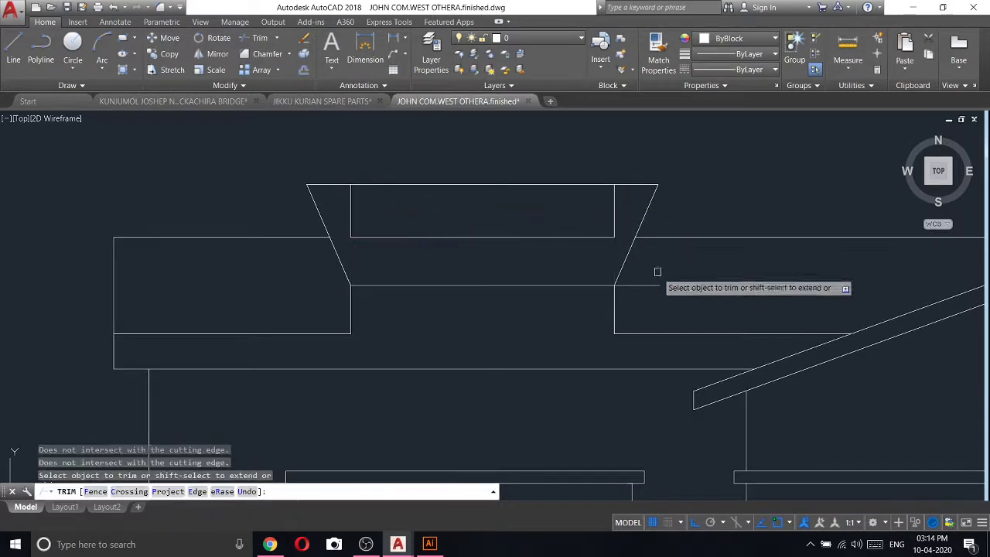
key(Escape)
click(617, 254)
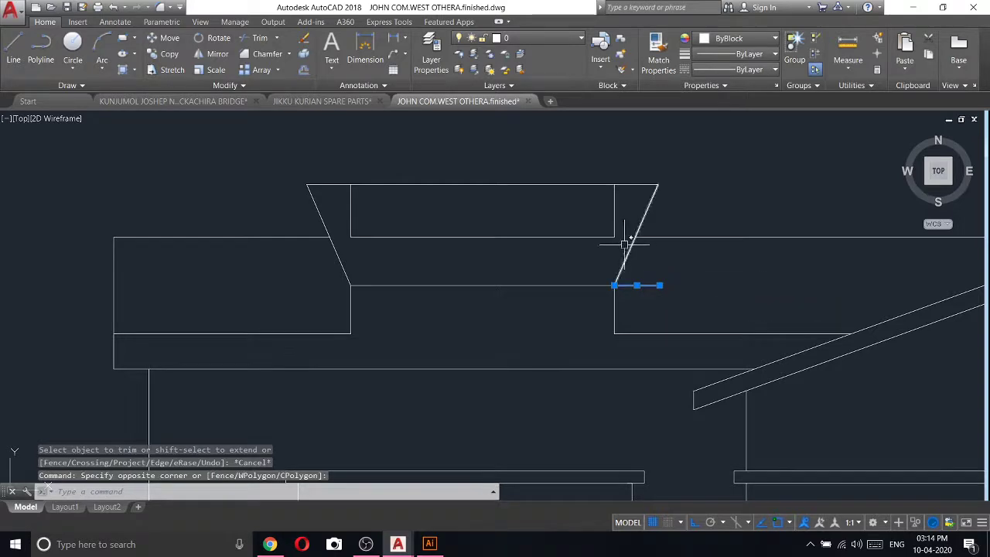
click(342, 183)
right_click(343, 204)
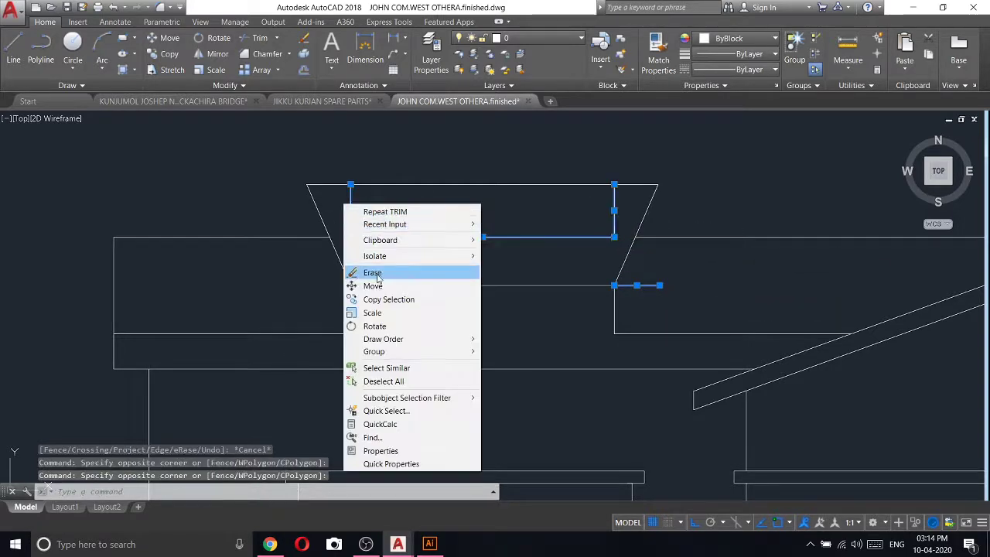
click(373, 273)
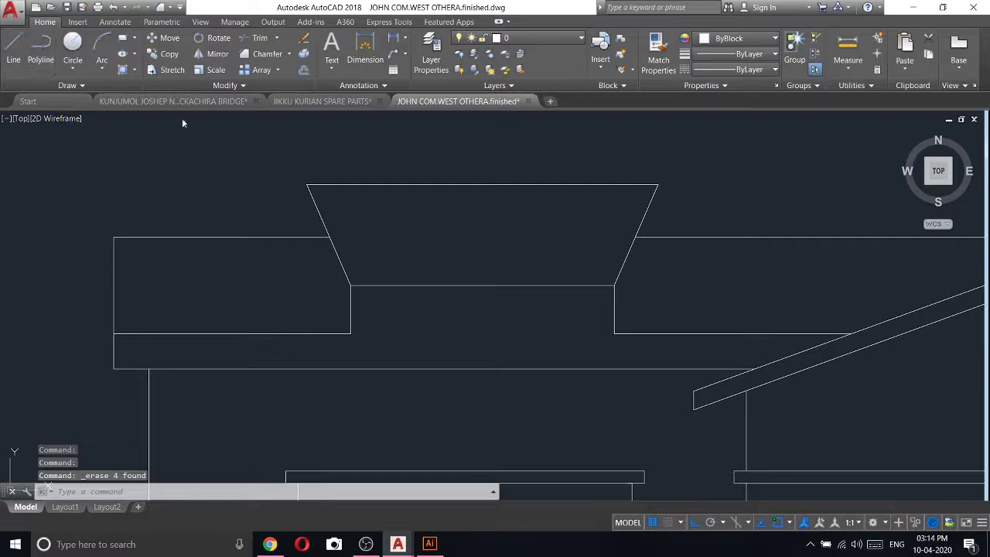
- Draw a 7-unit cap over the trapezoid top: 7 left, 7 up, across to the right
text(l)
key(Return)
click(307, 186)
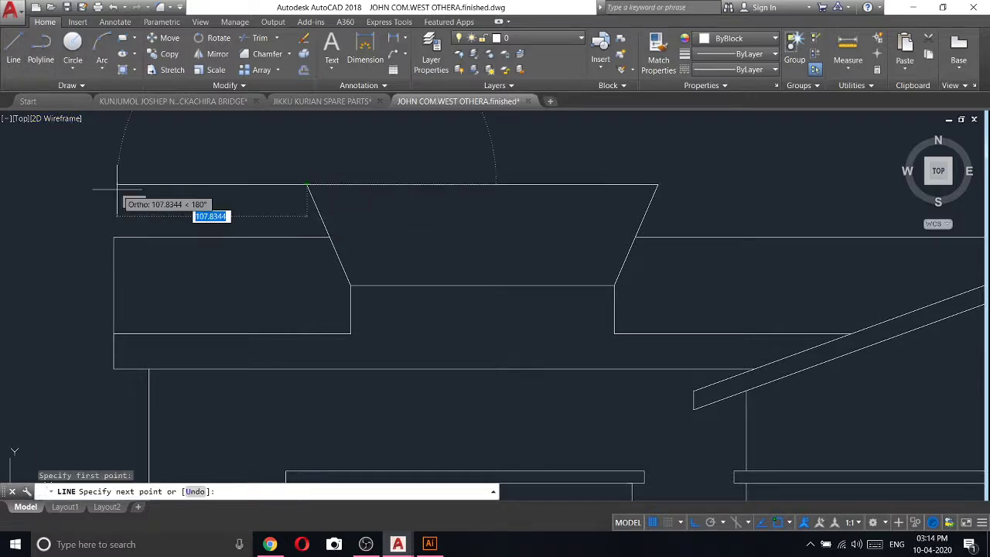
text(7)
key(Return)
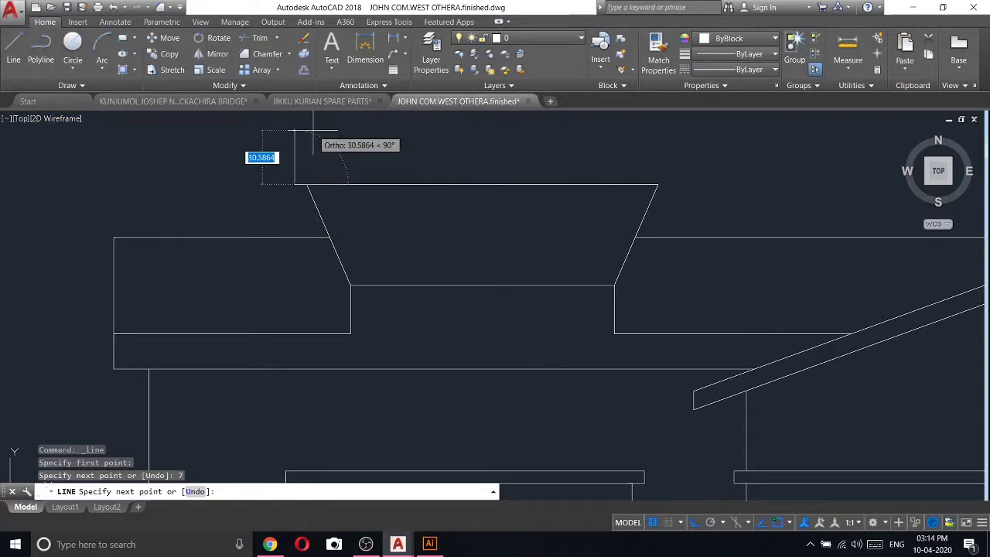
key(Return)
scroll(812, 154, up, 2)
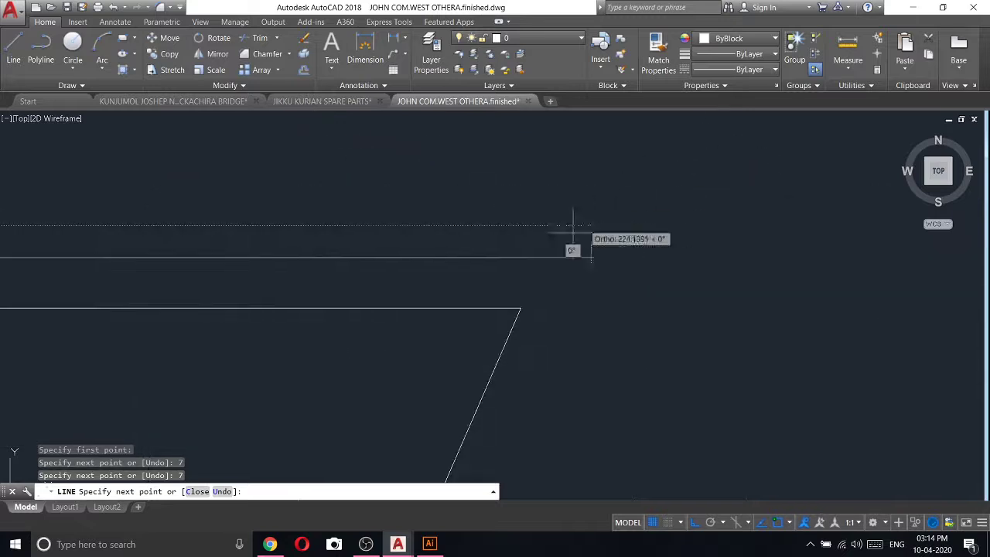
click(519, 258)
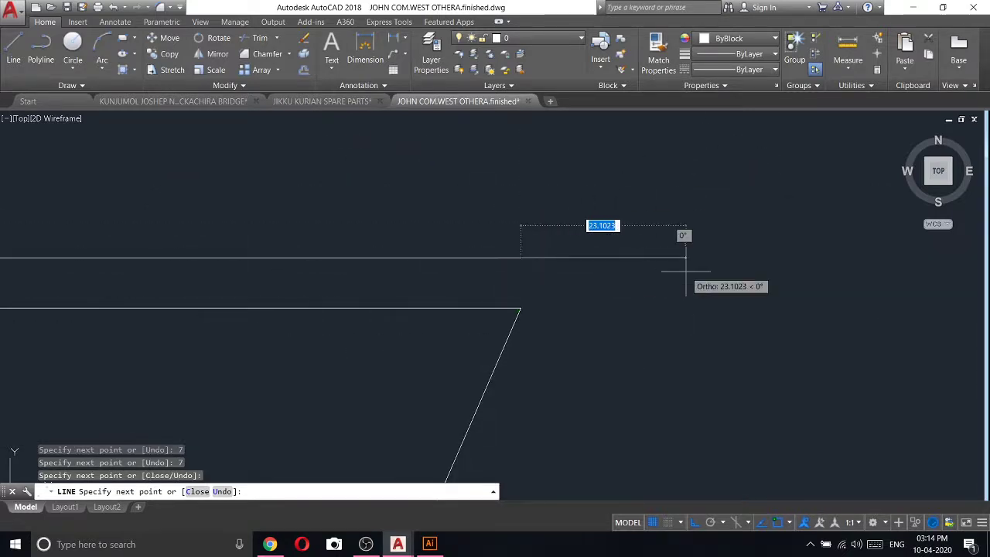
text(7)
key(Return)
scroll(541, 325, up, 4)
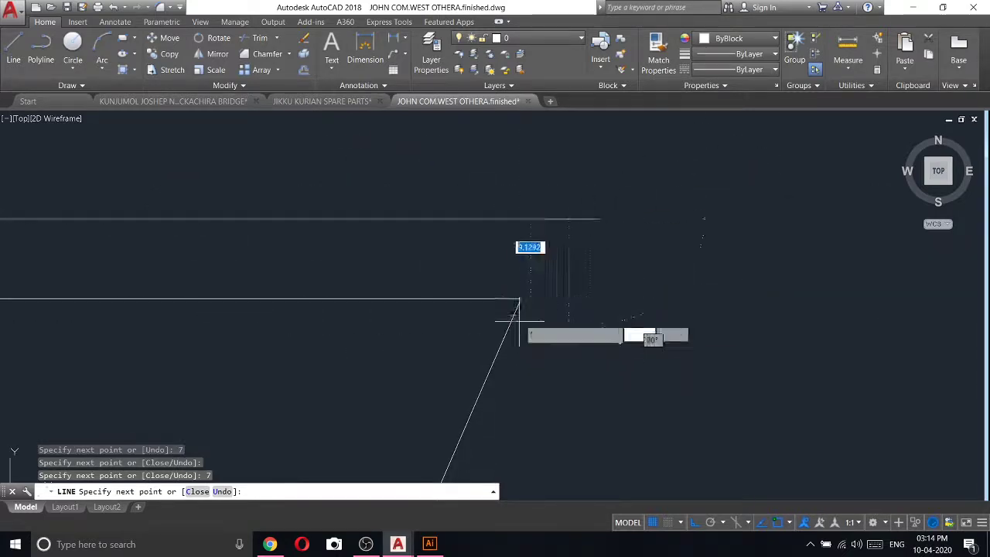
scroll(522, 291, down, 2)
scroll(570, 283, down, 2)
right_click(405, 287)
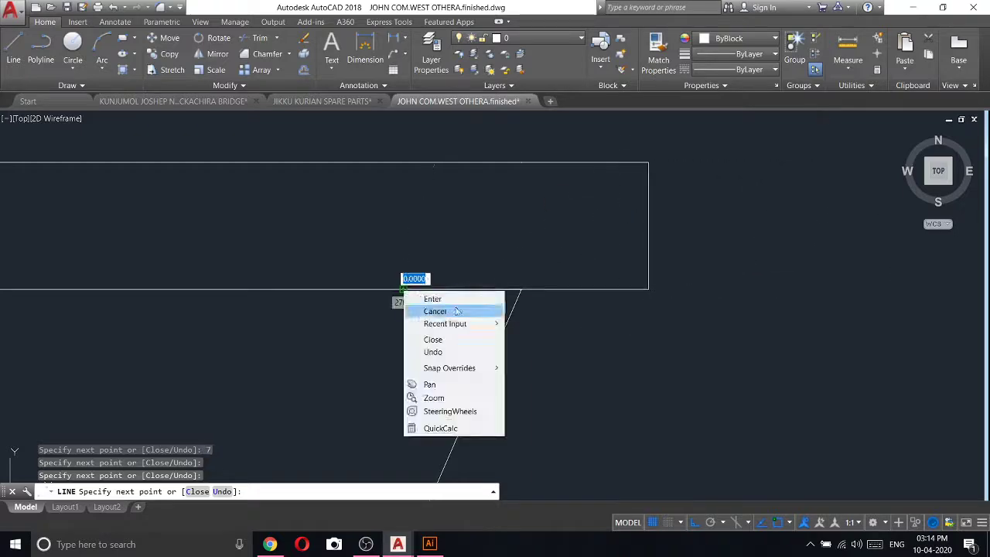
click(427, 311)
scroll(709, 249, down, 5)
middle_drag(755, 240, 550, 240)
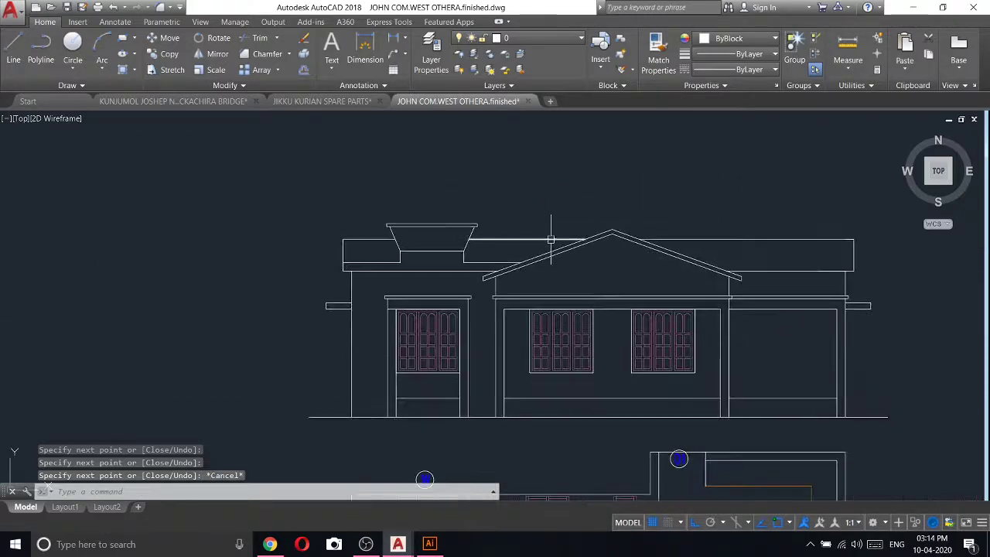
scroll(339, 249, up, 3)
- Draw the coping line from the parapet's top-left corner, 7 left, 7 up, to the right edge
key(Return)
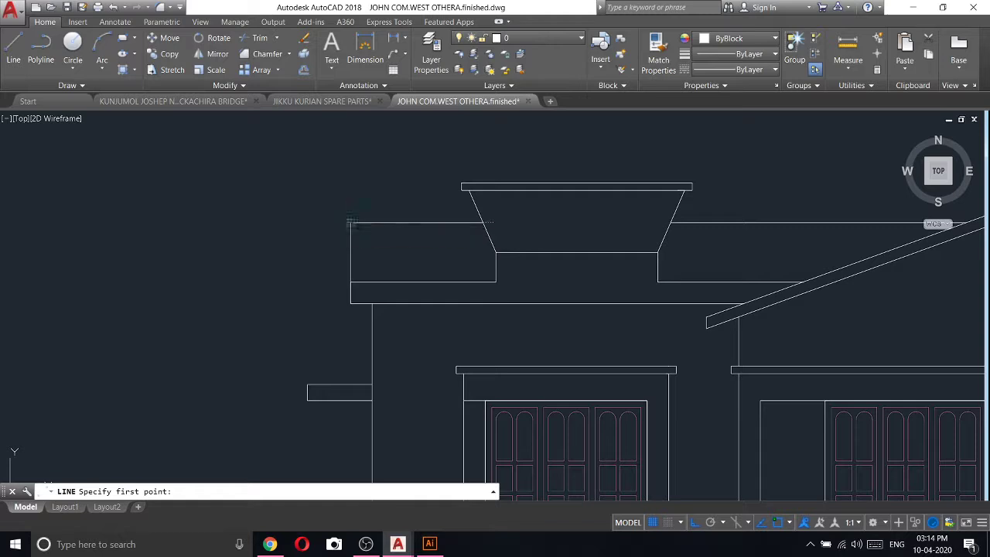
click(350, 223)
key(Return)
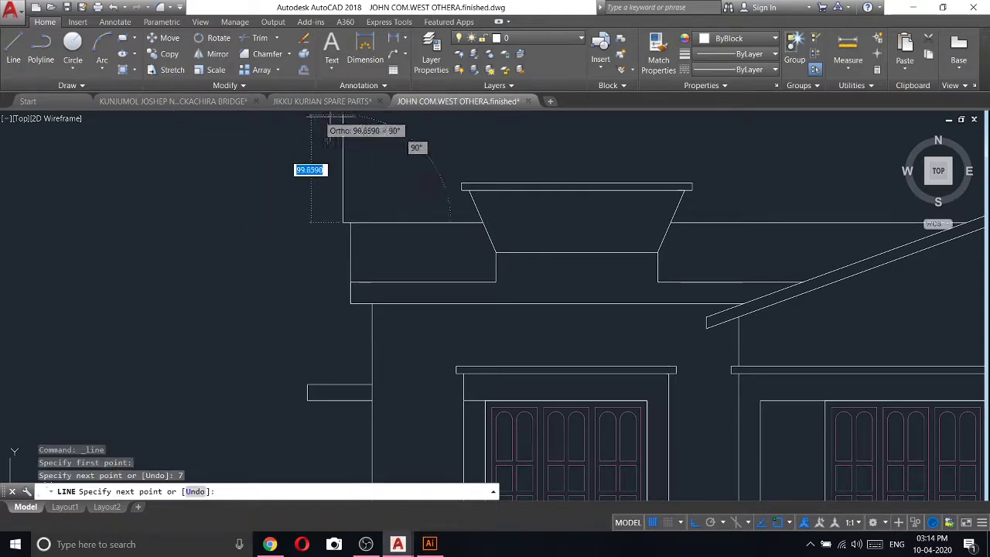
text(7)
key(Return)
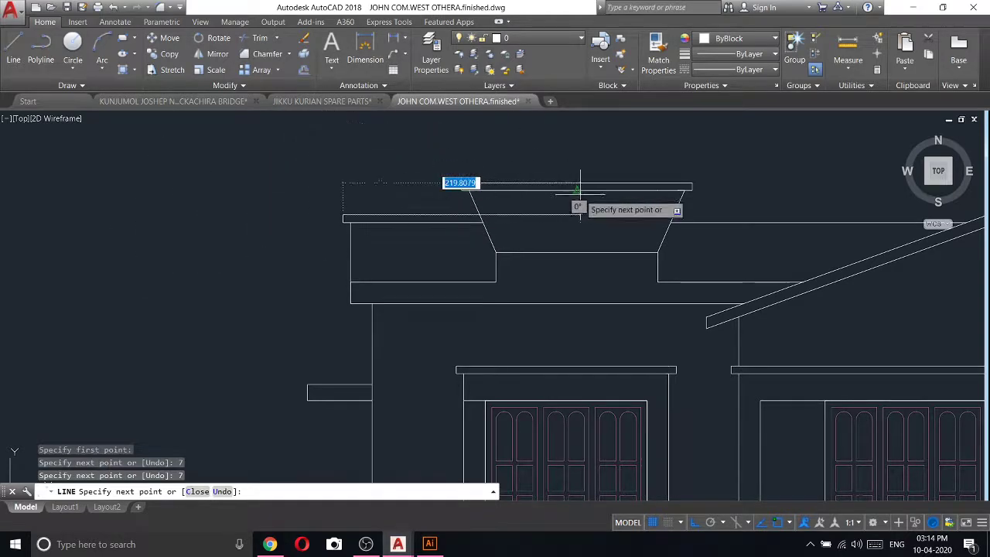
scroll(586, 206, down, 3)
scroll(800, 182, up, 2)
scroll(800, 198, down, 3)
scroll(857, 194, up, 3)
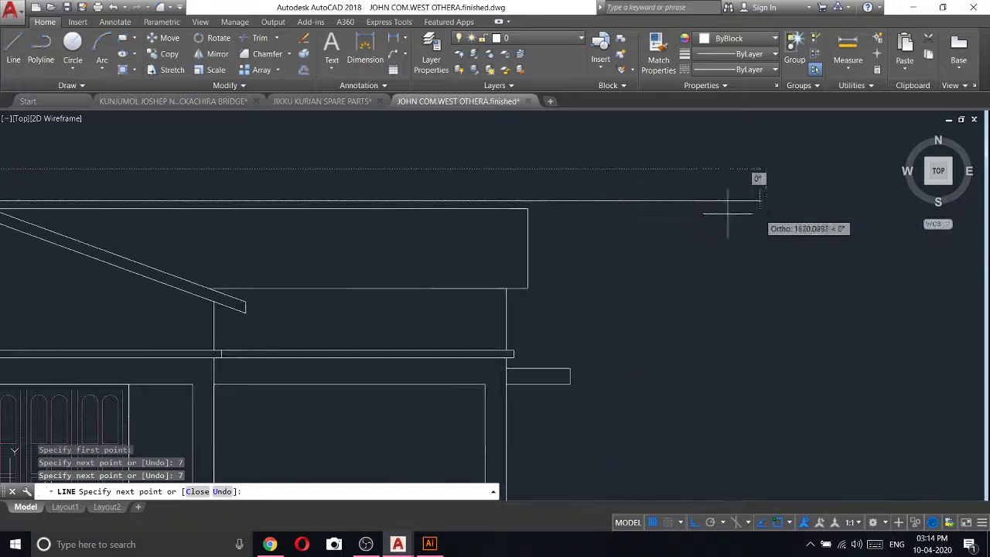
scroll(729, 210, up, 2)
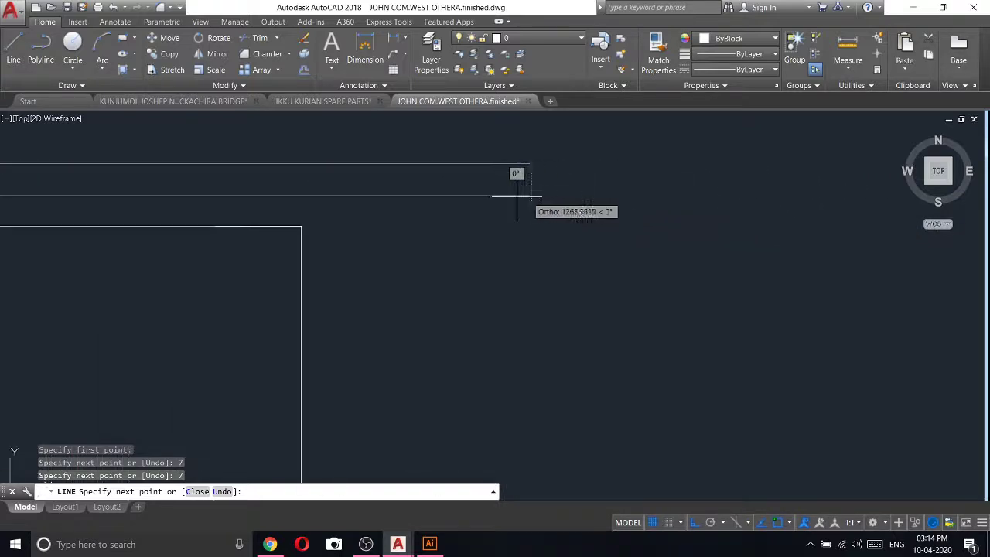
click(302, 196)
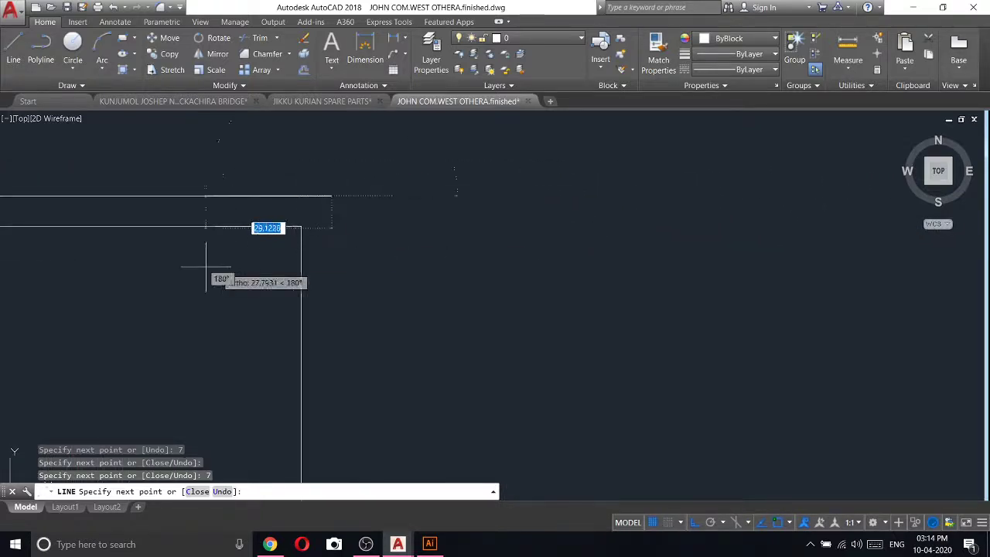
scroll(290, 228, up, 4)
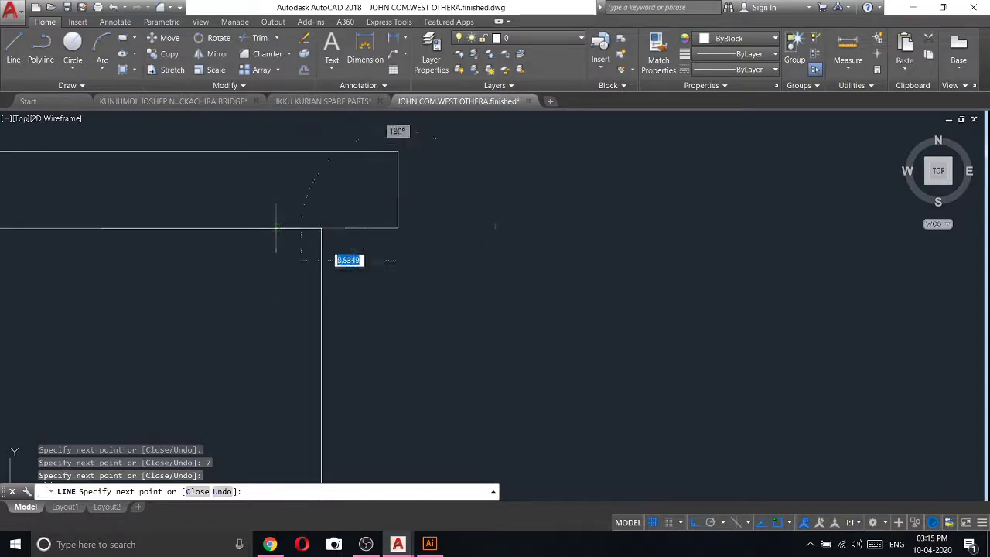
right_click(272, 226)
click(297, 236)
- Trim the coping line segment running through the gable roof apex, using all objects as edges
click(264, 42)
key(Return)
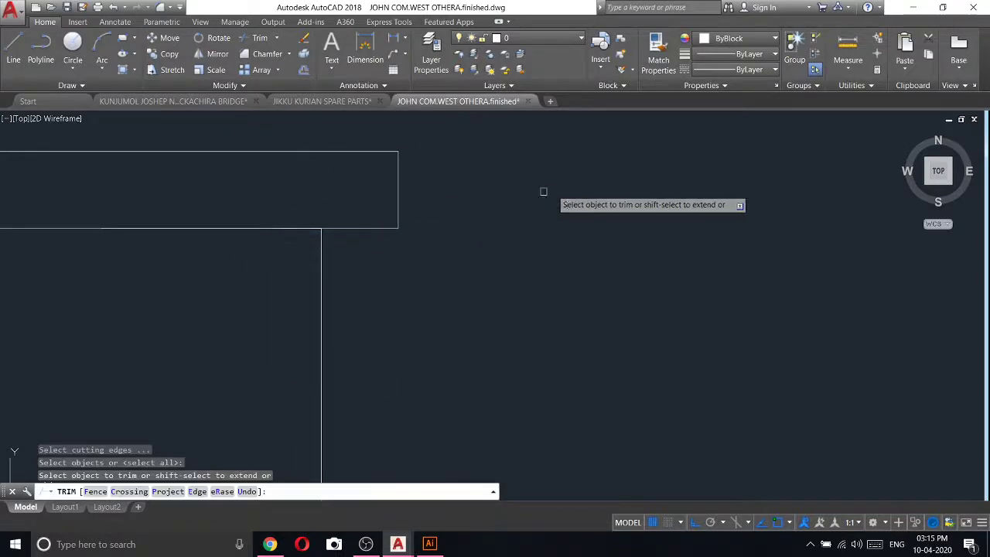
scroll(619, 259, down, 3)
scroll(322, 260, up, 1)
scroll(190, 236, up, 4)
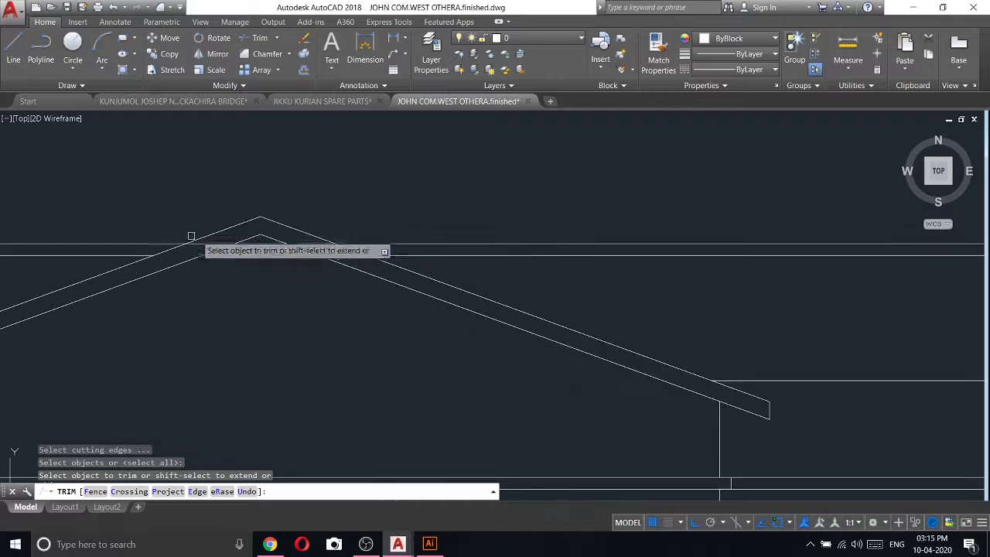
click(283, 246)
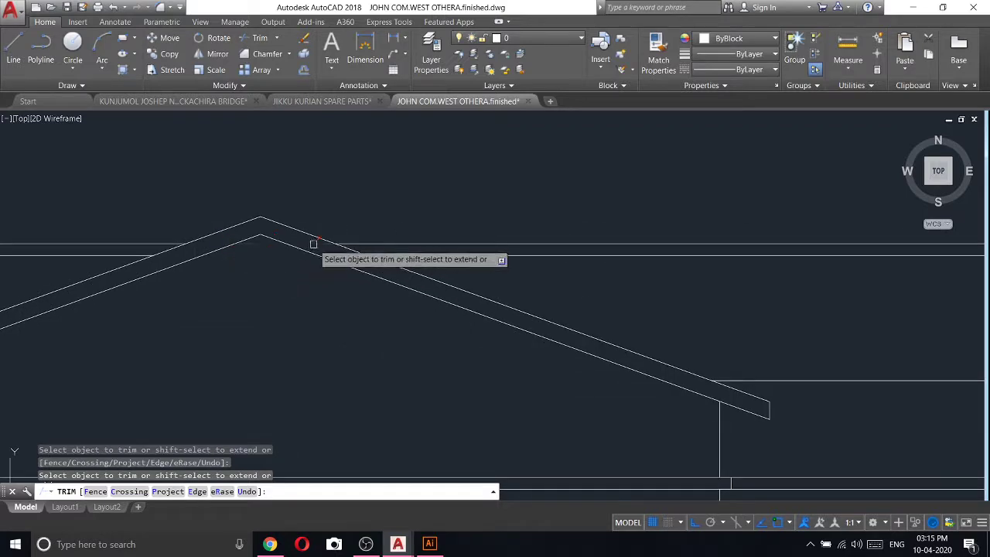
scroll(464, 248, down, 8)
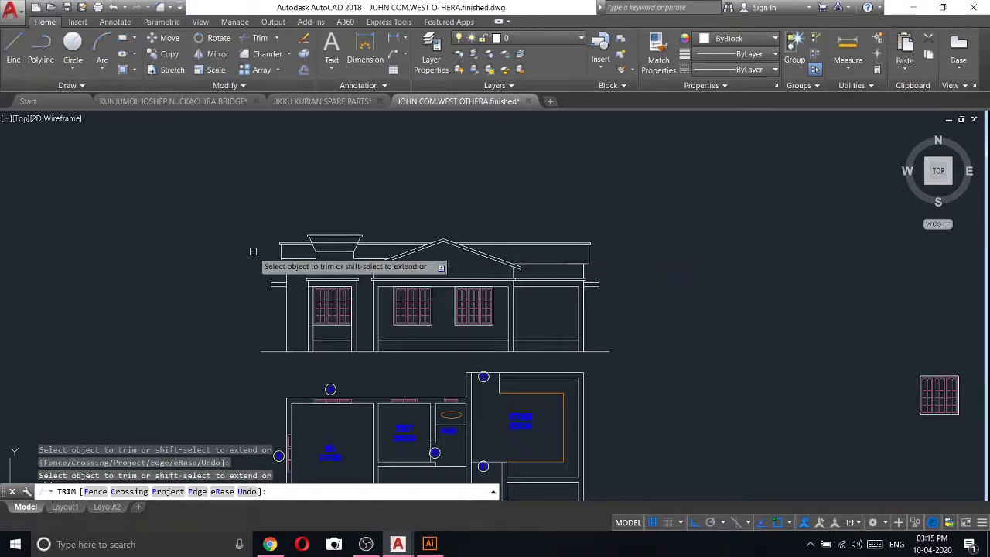
scroll(340, 233, up, 4)
key(Return)
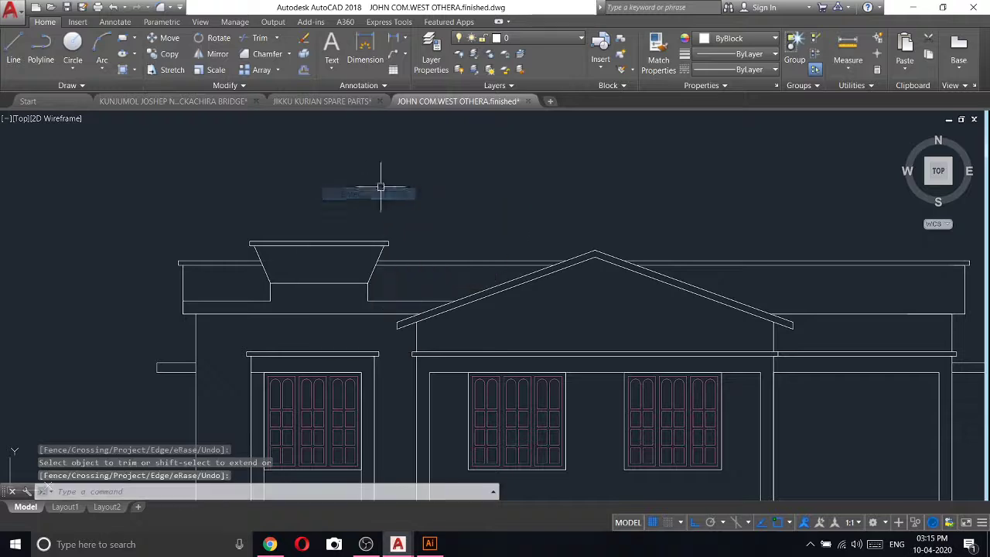
scroll(381, 187, down, 4)
scroll(359, 206, up, 4)
- Copy the inverted-trapezoid parapet block and place the copy right of the gable
click(250, 199)
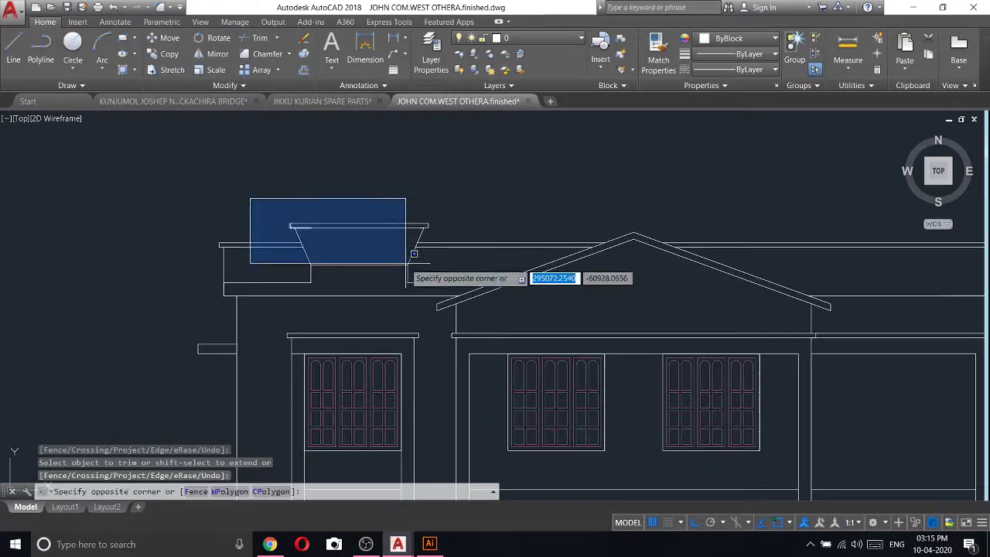
click(429, 273)
click(437, 271)
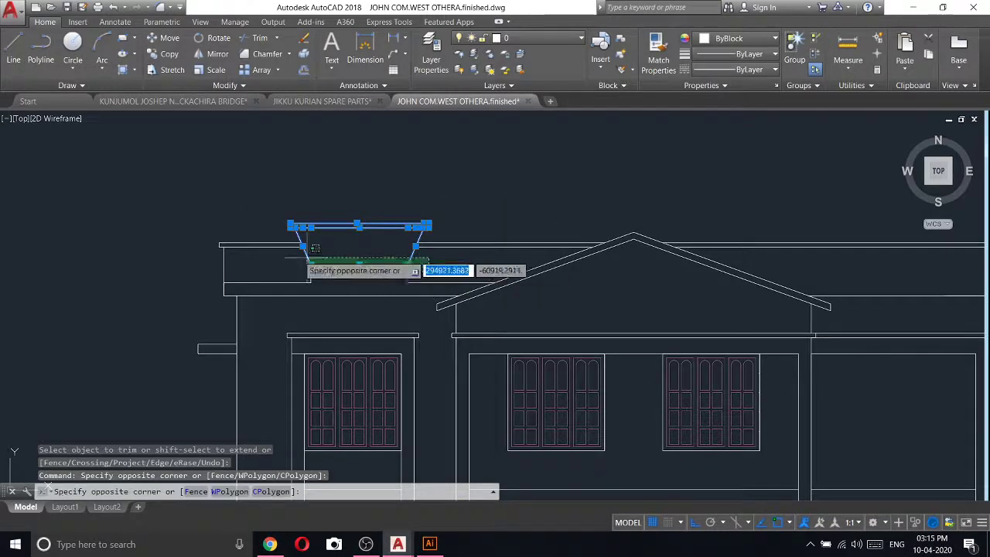
click(294, 221)
right_click(281, 168)
click(326, 264)
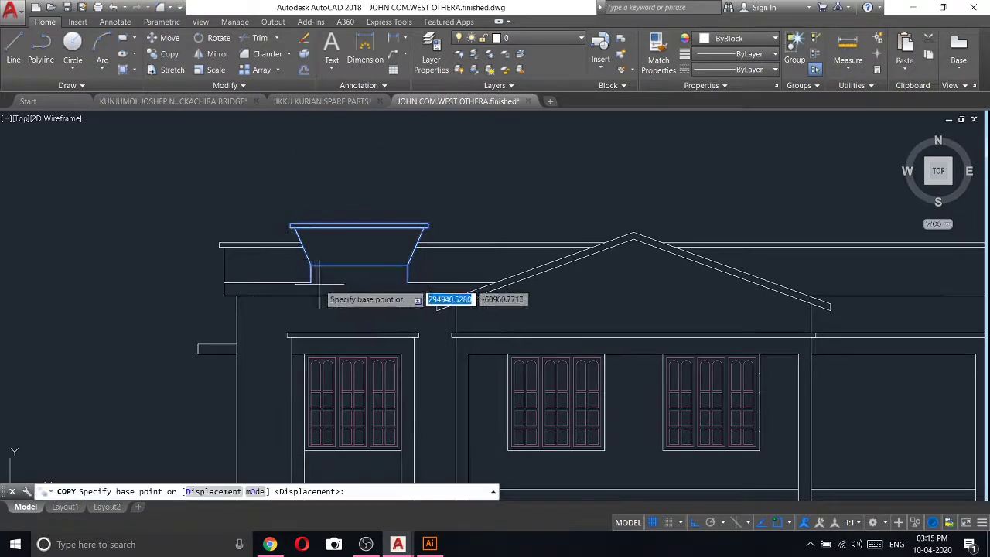
click(311, 283)
scroll(311, 283, down, 4)
scroll(533, 285, up, 4)
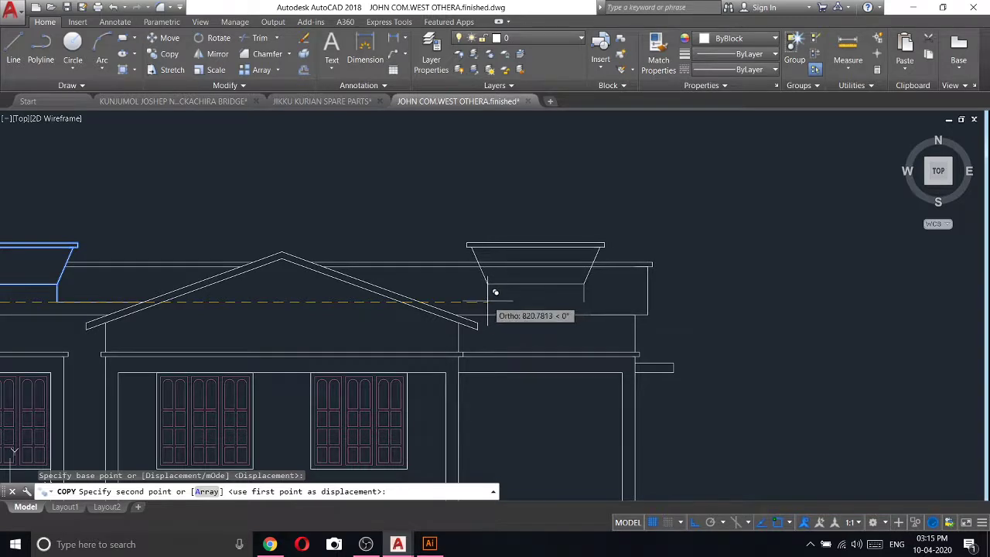
click(486, 290)
key(Escape)
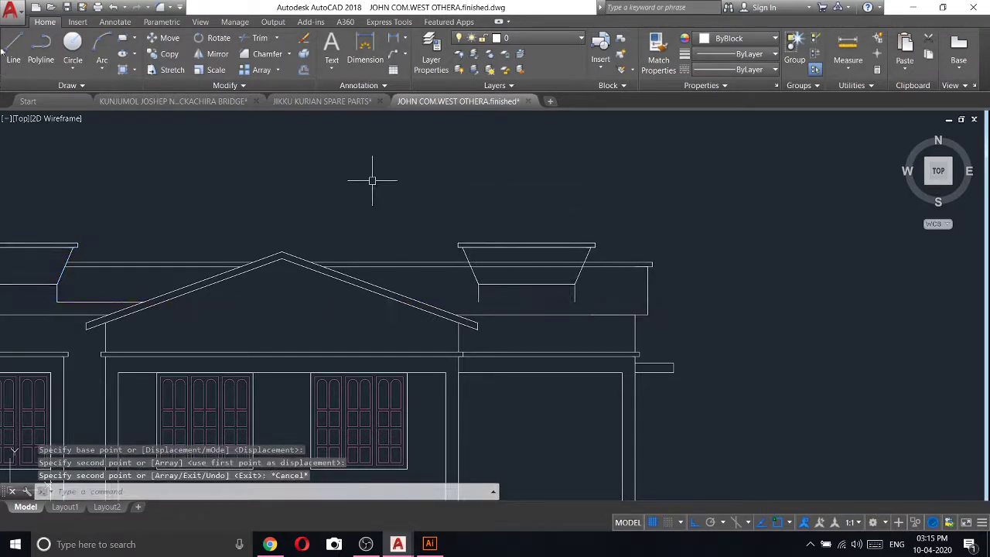
- Draw a short horizontal line beneath the right parapet
click(13, 48)
click(575, 300)
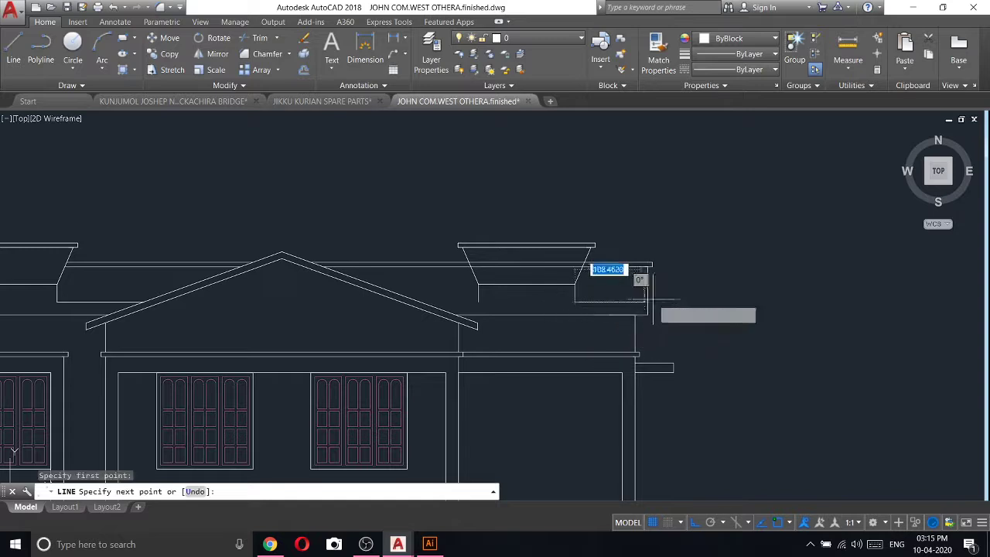
click(647, 303)
key(Escape)
- Copy the short line from its right end and place the copy further left
click(614, 303)
right_click(614, 302)
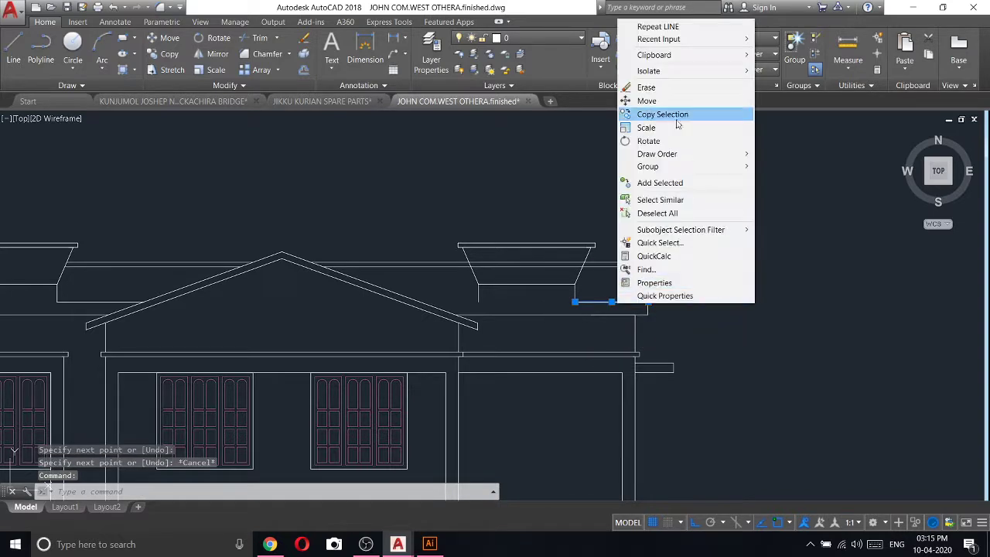
click(654, 114)
click(647, 302)
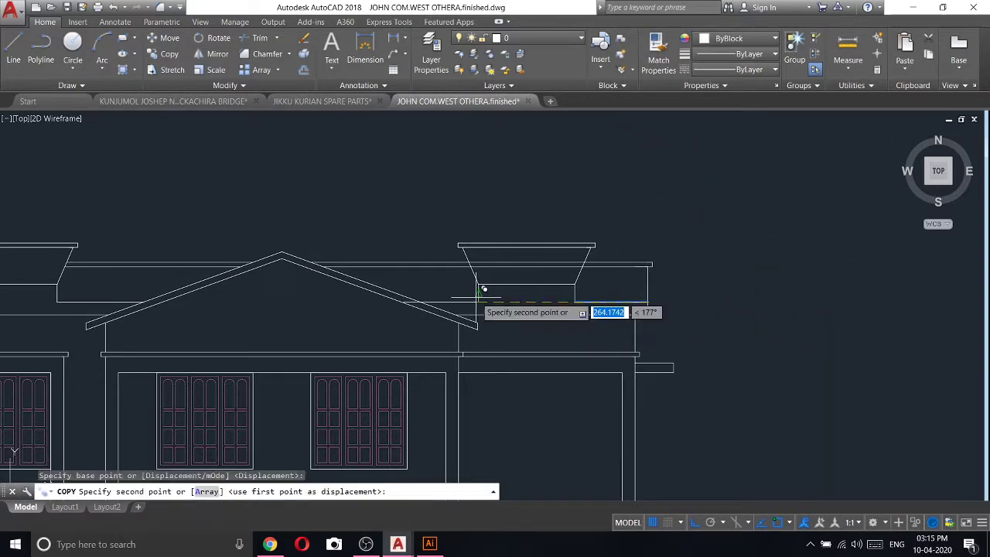
click(479, 302)
key(Escape)
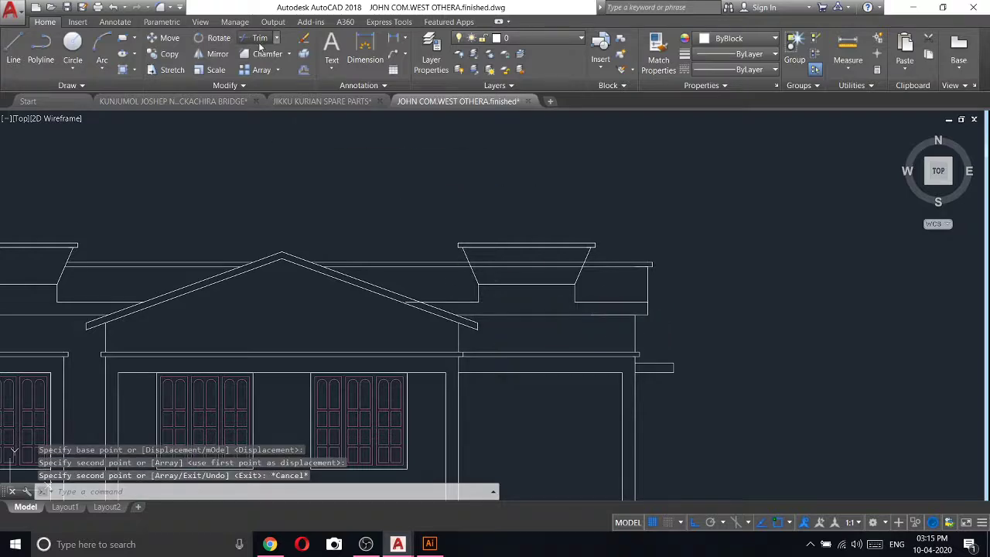
- Trim the overlapping roof lines at the parapet walls, using all objects as cutting edges
click(260, 45)
key(Return)
scroll(402, 309, up, 5)
scroll(415, 283, down, 5)
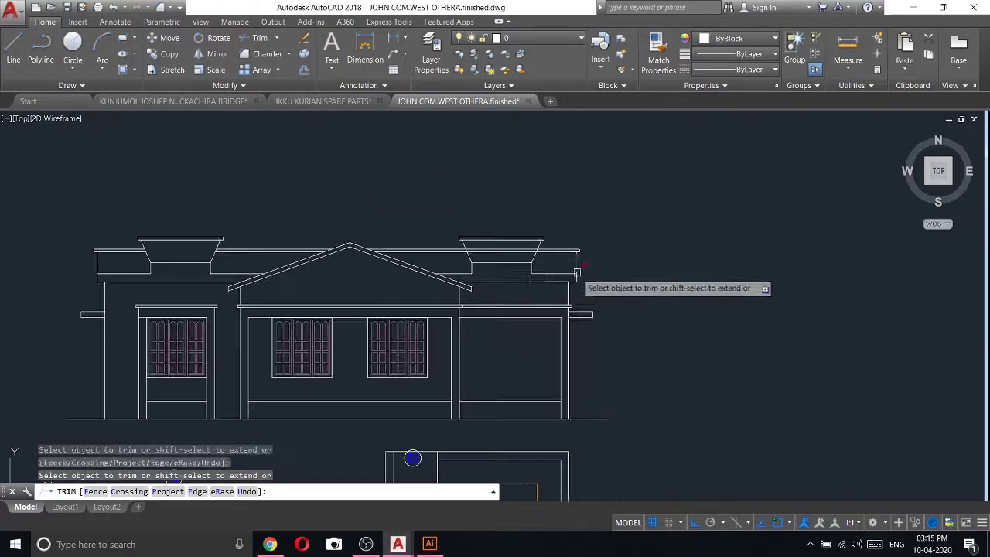
scroll(576, 273, up, 5)
drag(510, 232, 518, 271)
scroll(484, 219, down, 3)
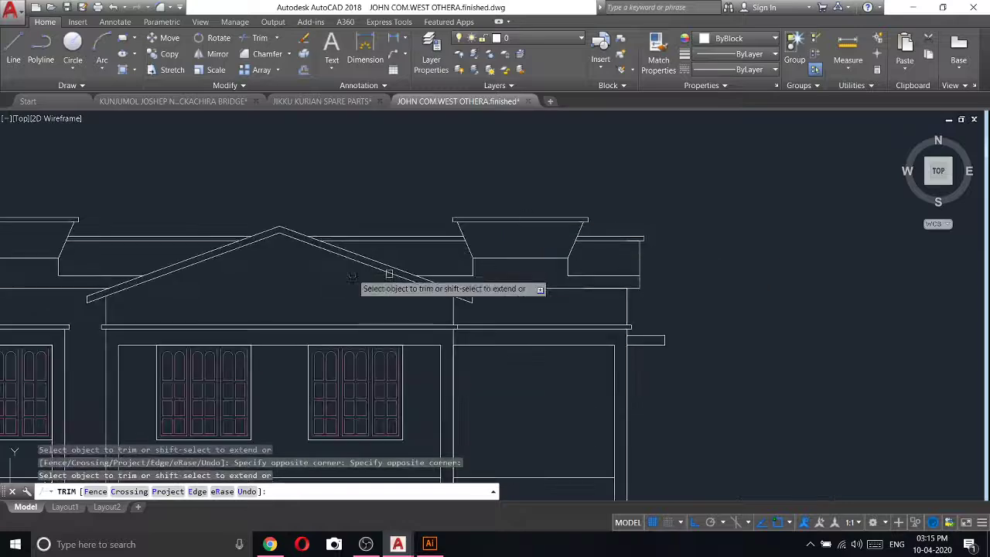
scroll(351, 277, down, 1)
scroll(325, 261, down, 2)
scroll(486, 166, down, 2)
right_click(563, 160)
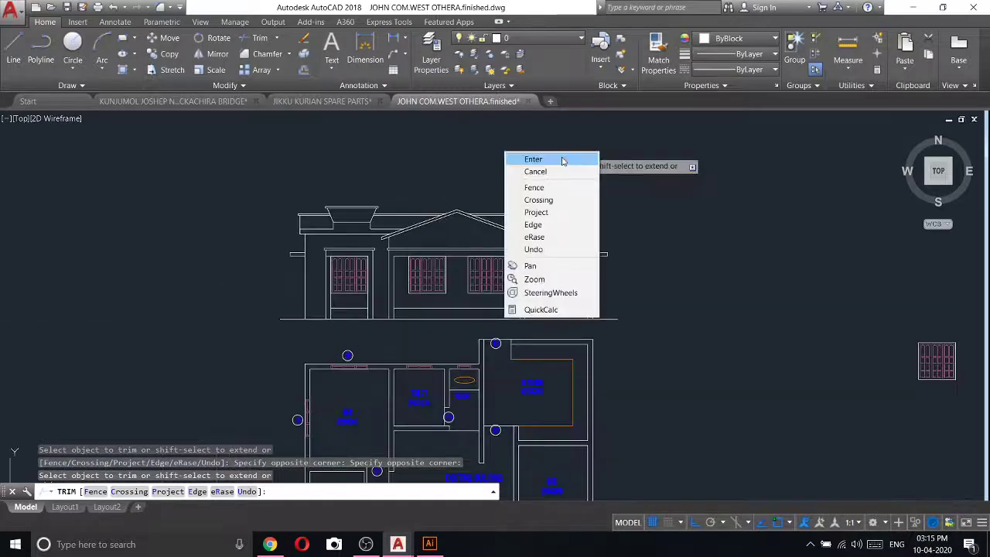
click(563, 160)
scroll(362, 219, up, 2)
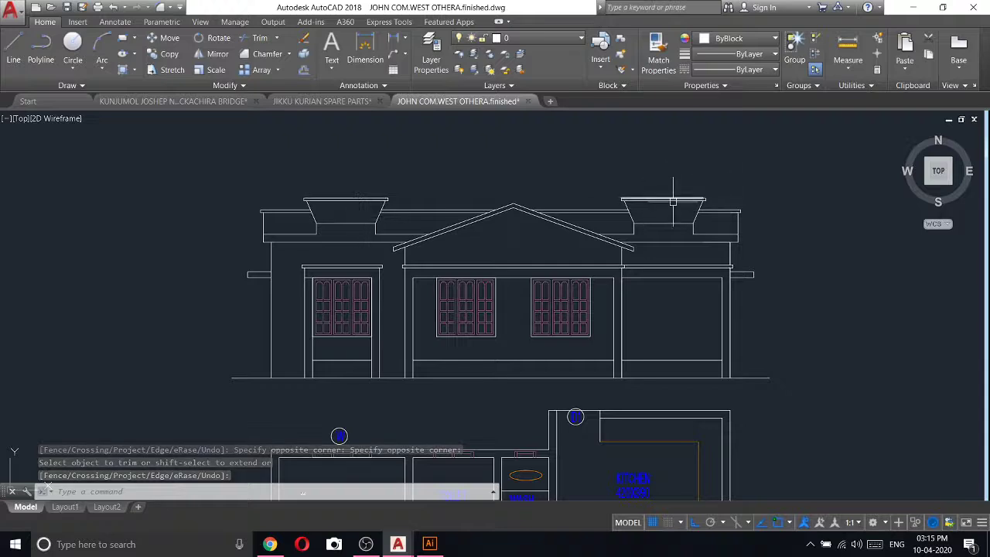
scroll(470, 215, up, 2)
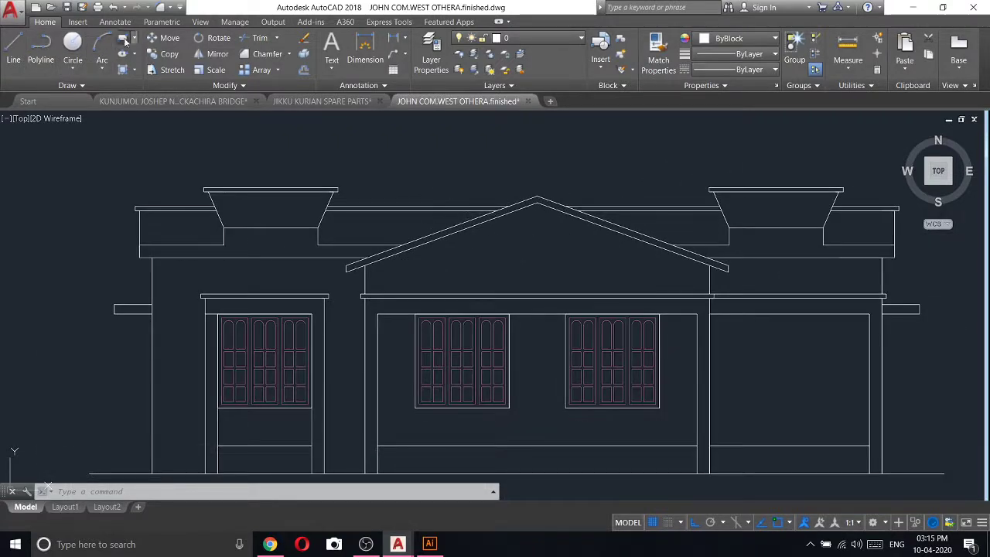
- Begin a rectangle for a parapet vent
click(124, 40)
scroll(340, 228, up, 2)
scroll(356, 228, up, 2)
- Draw a small upright vent rectangle on the left parapet wall and copy it twice to the right
click(352, 229)
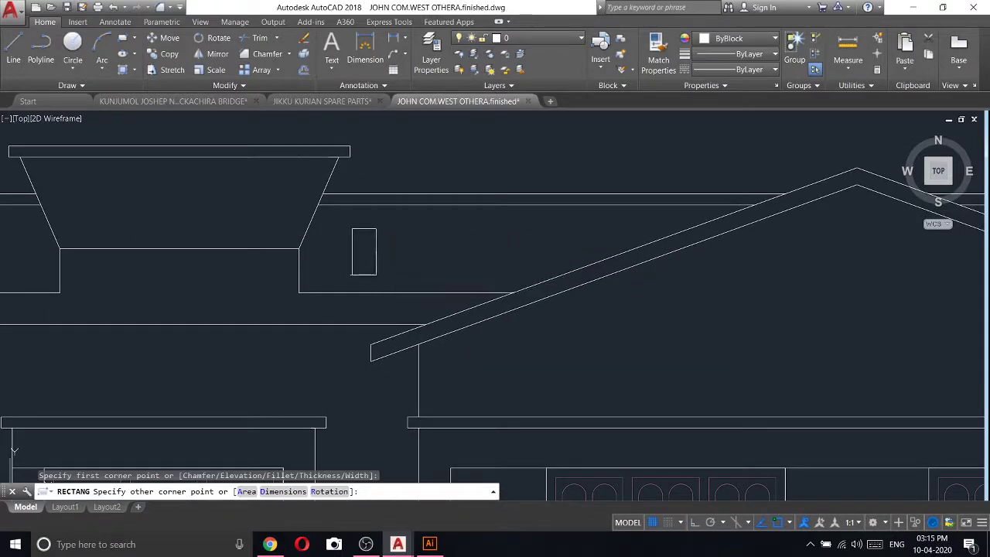
click(376, 274)
middle_drag(351, 248, 361, 269)
click(362, 263)
right_click(362, 263)
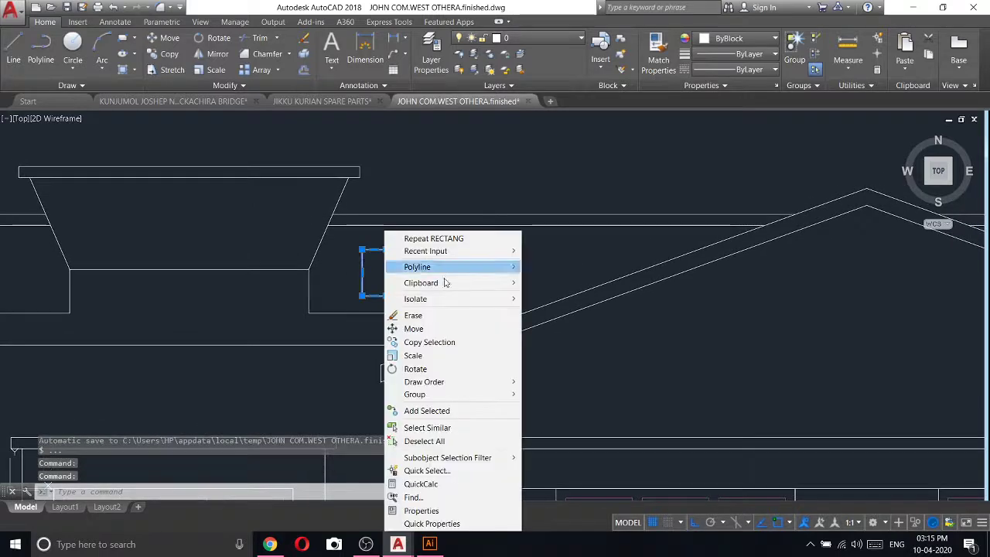
click(434, 340)
click(417, 184)
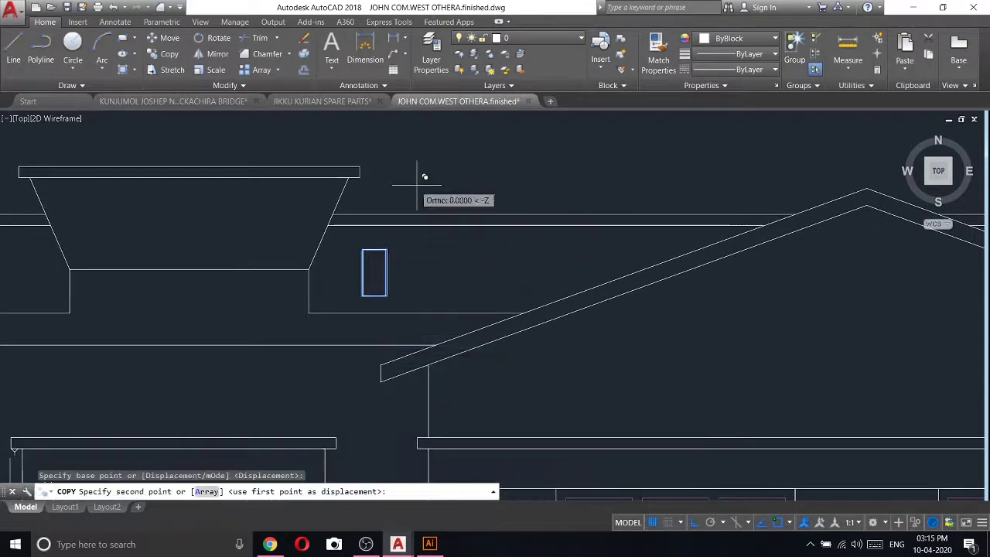
click(518, 185)
scroll(517, 184, down, 3)
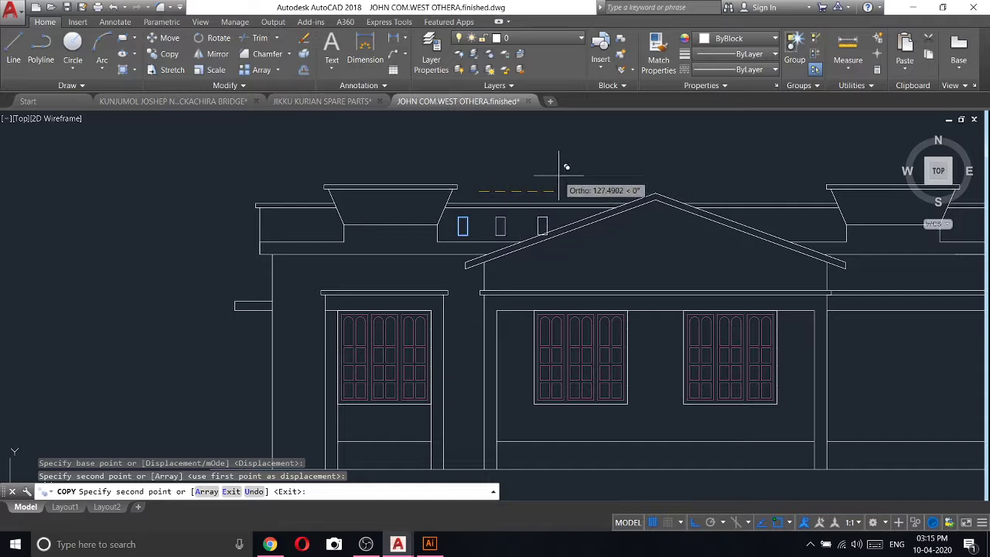
click(556, 174)
key(Escape)
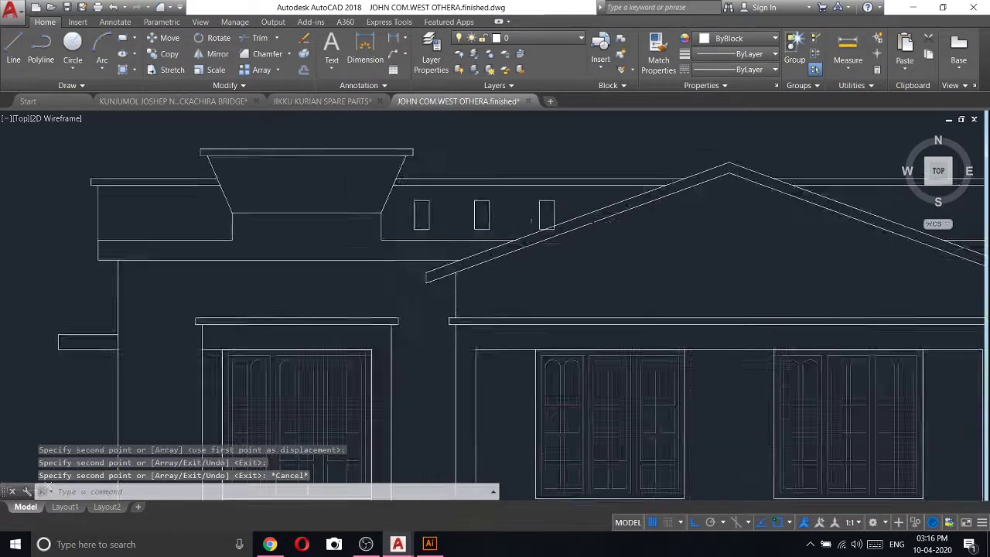
- Mirror the three vents about a vertical line through the roof apex, keeping the originals
scroll(573, 170, up, 2)
scroll(580, 168, up, 2)
click(582, 172)
click(363, 170)
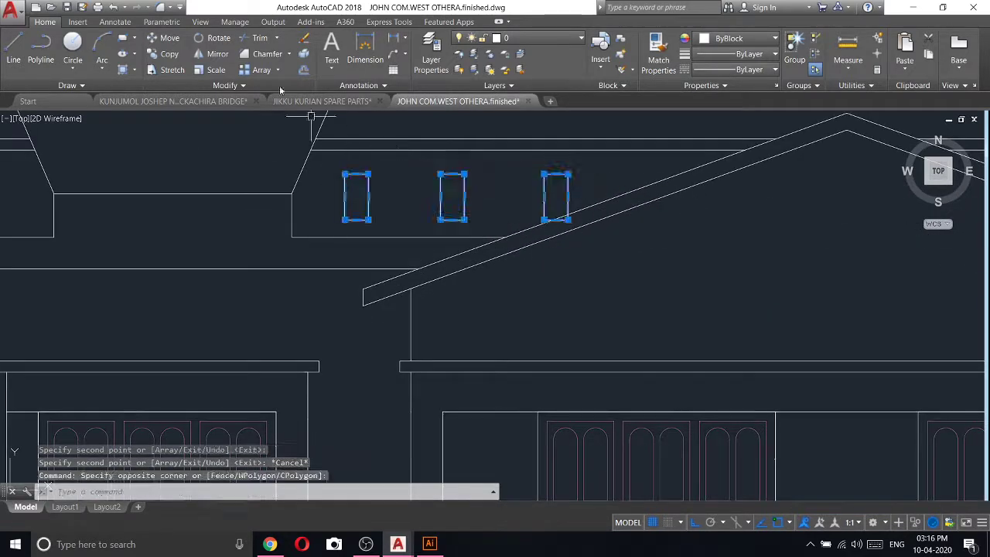
click(219, 55)
scroll(356, 139, down, 2)
click(663, 124)
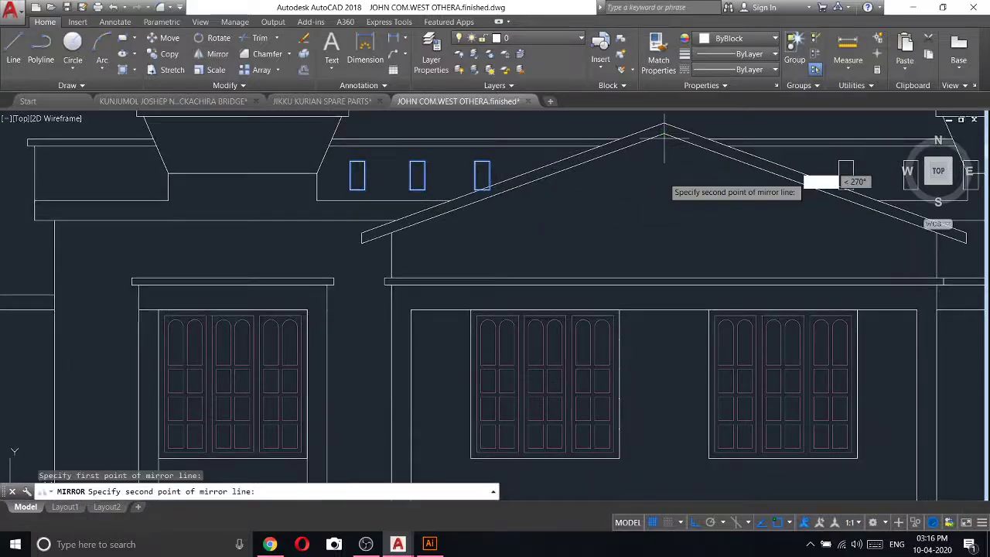
click(662, 222)
right_click(662, 222)
click(681, 225)
scroll(588, 227, down, 4)
scroll(748, 199, up, 5)
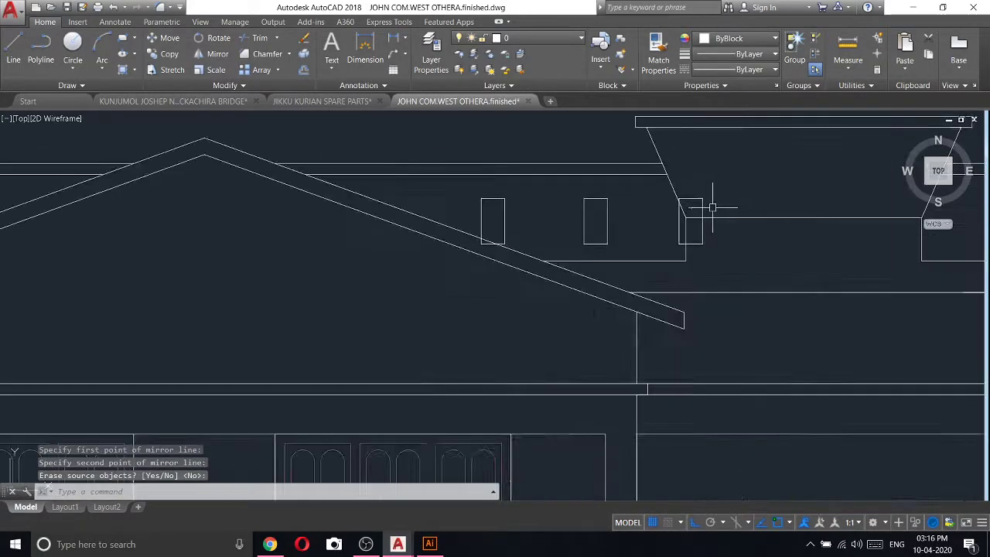
- Erase the stray mirrored rectangle overlapping the right parapet
click(681, 220)
right_click(693, 199)
click(724, 283)
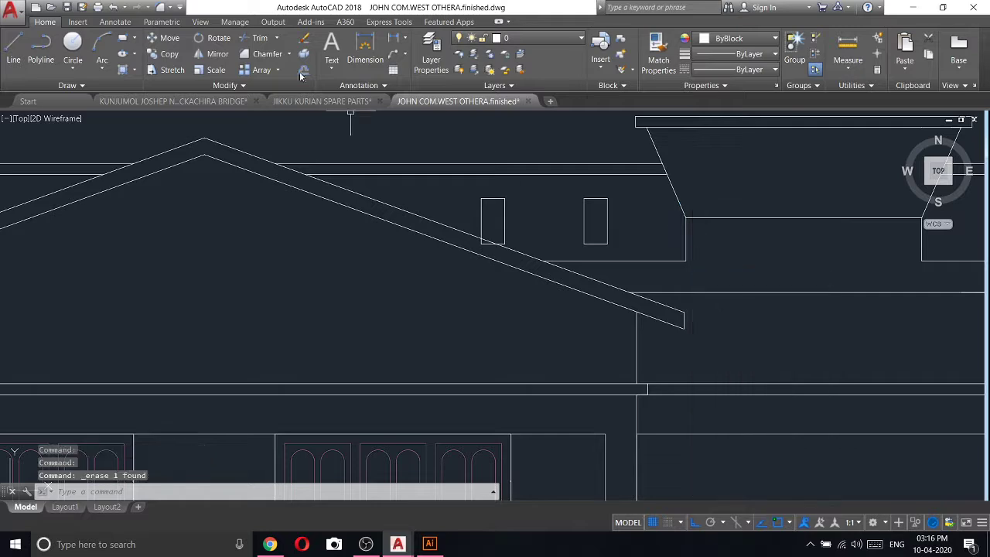
- Trim the vent edges lying below the sloping gable roof, using all objects as cutting edges
click(268, 39)
key(Return)
scroll(482, 246, up, 3)
scroll(477, 224, up, 2)
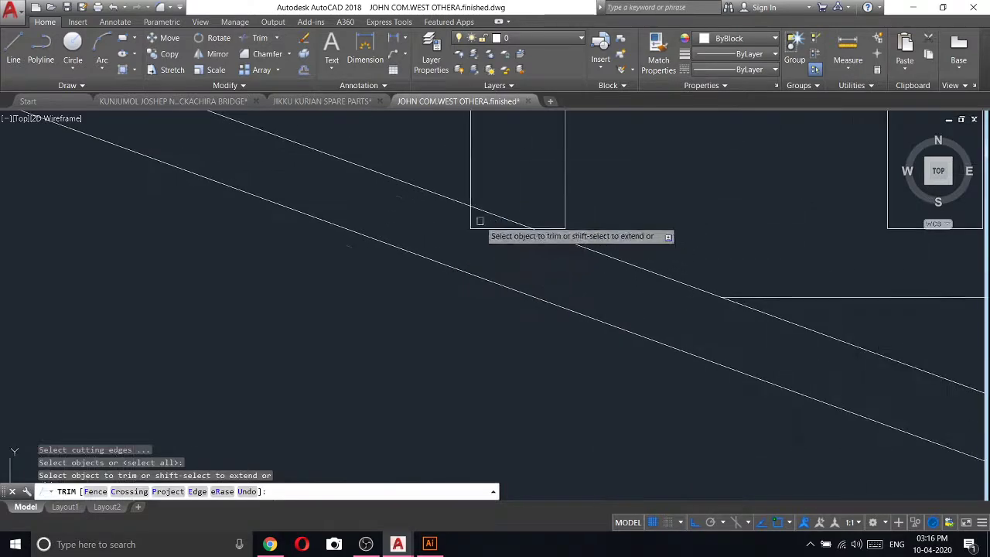
scroll(473, 229, down, 2)
scroll(652, 216, down, 3)
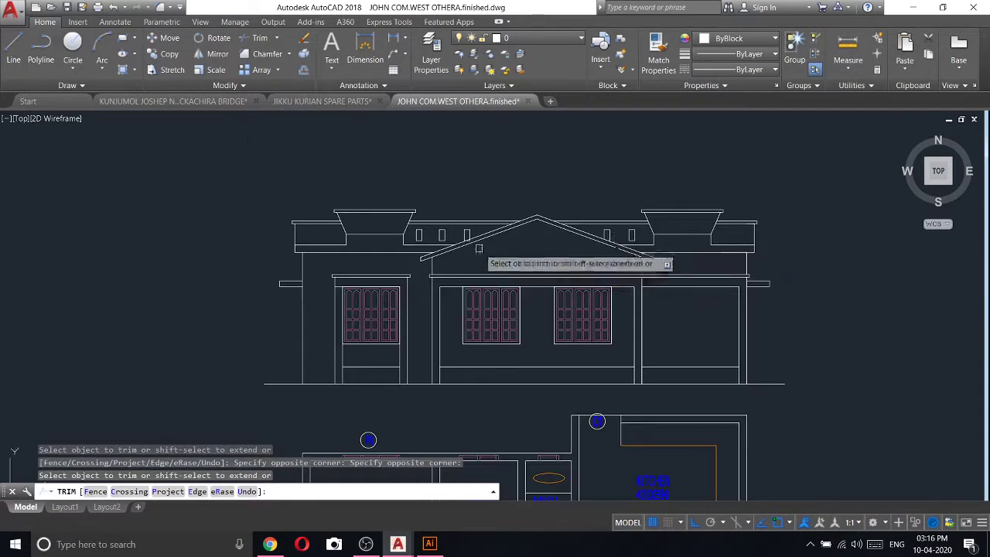
scroll(471, 261, up, 5)
click(383, 192)
click(366, 195)
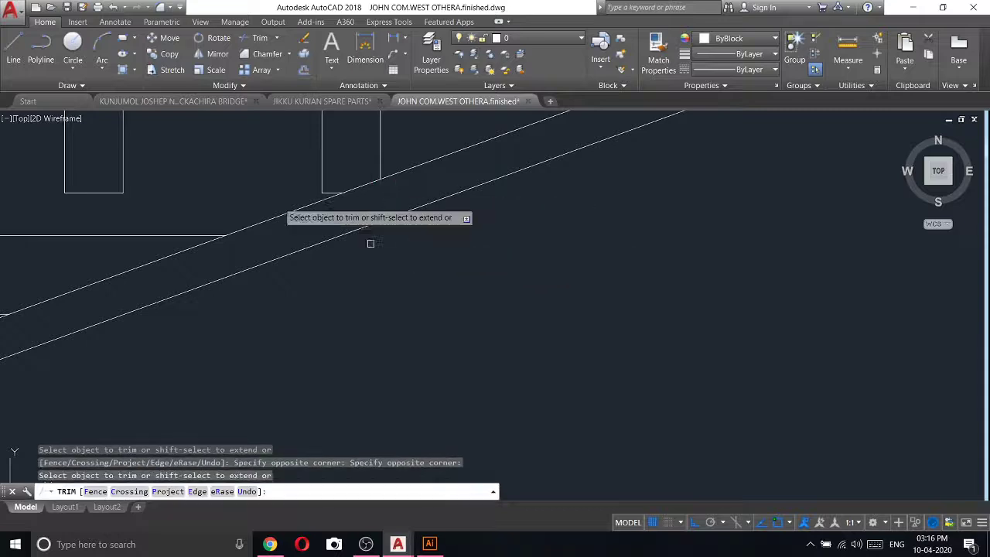
scroll(326, 198, down, 2)
middle_drag(327, 198, 320, 261)
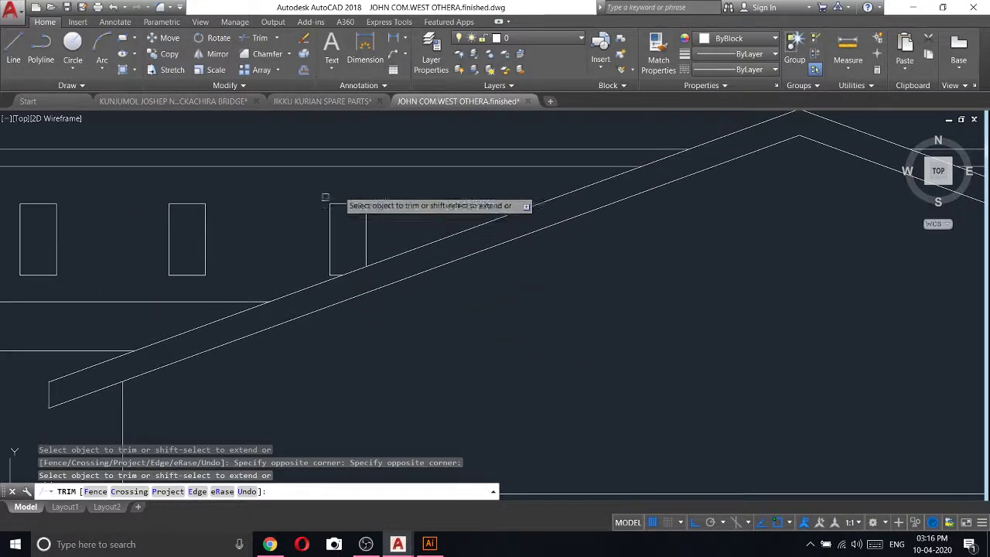
scroll(370, 217, down, 4)
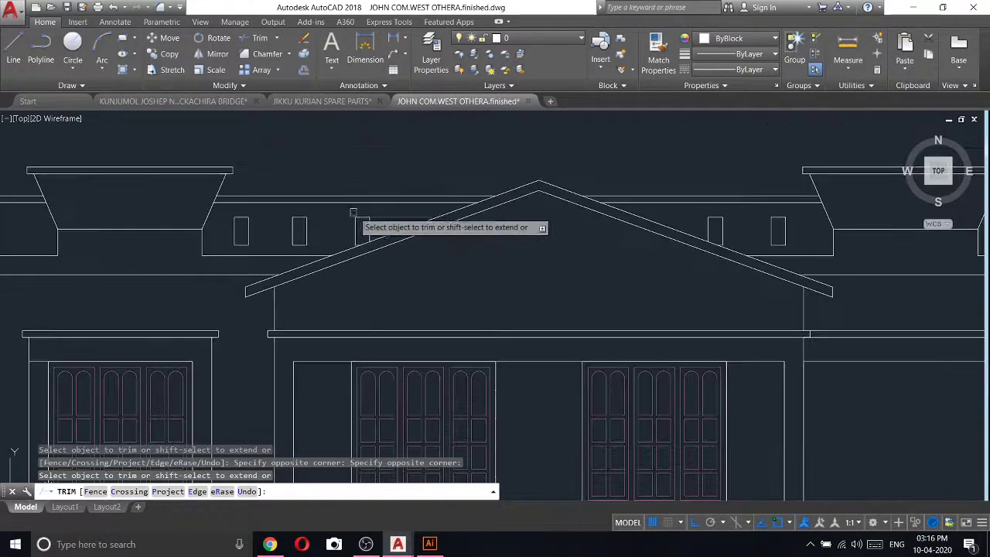
scroll(364, 221, up, 2)
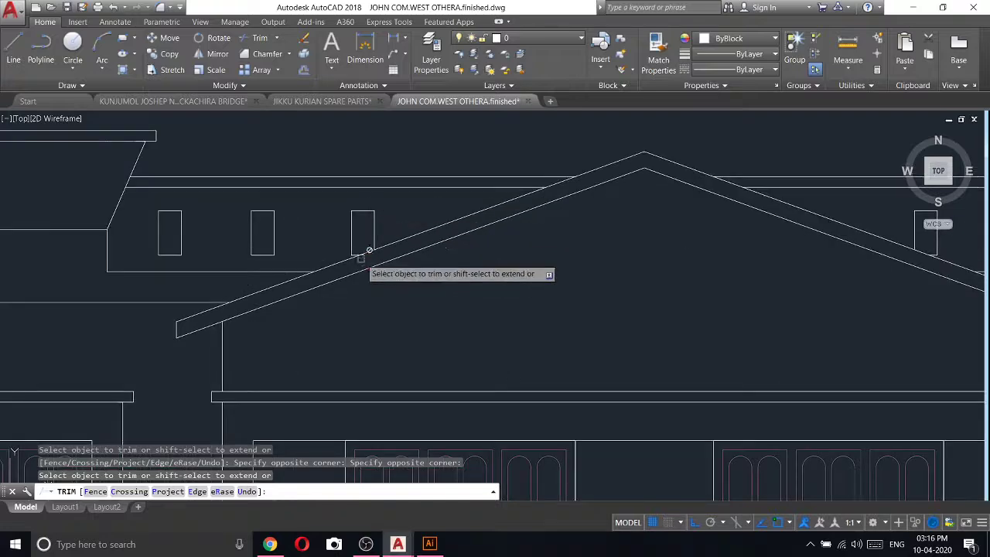
scroll(365, 259, down, 2)
scroll(464, 151, down, 2)
right_click(474, 127)
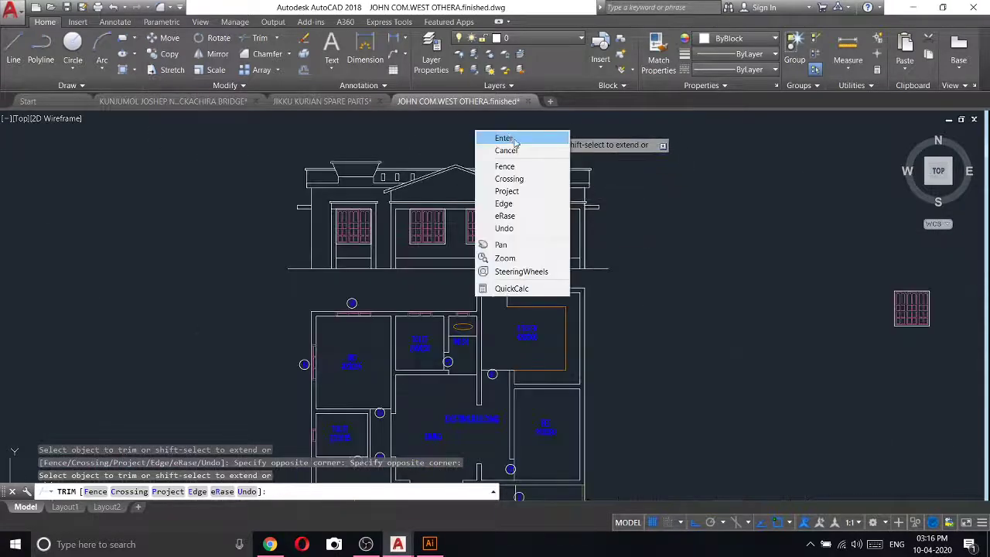
key(Escape)
scroll(464, 162, up, 5)
click(444, 179)
- Copy the right-side vent and place the copy further right beside it
right_click(443, 179)
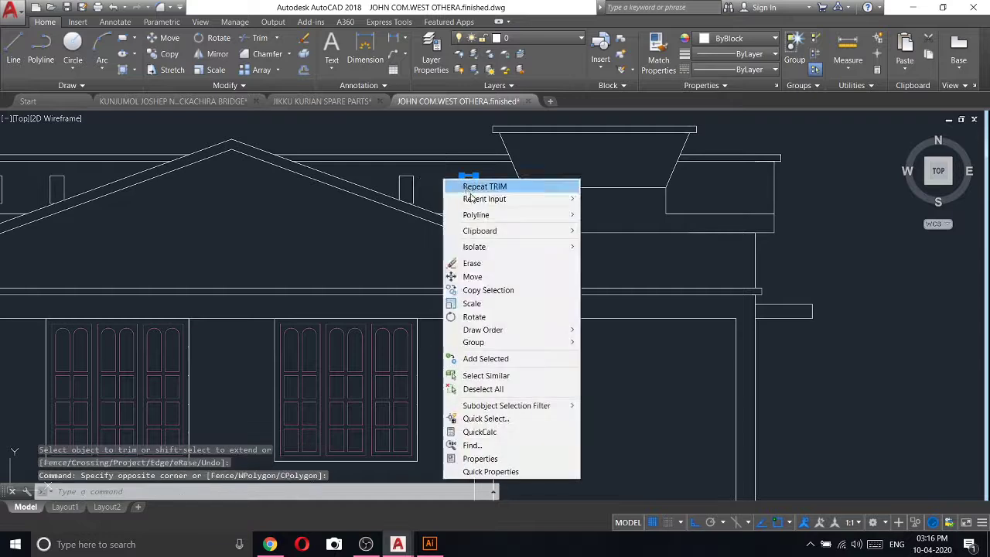
click(479, 289)
click(558, 261)
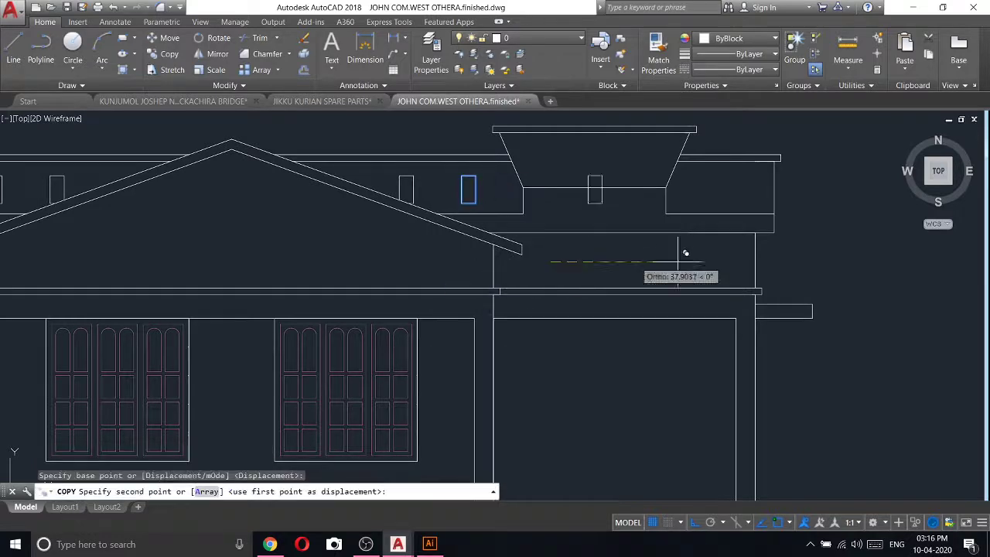
click(802, 261)
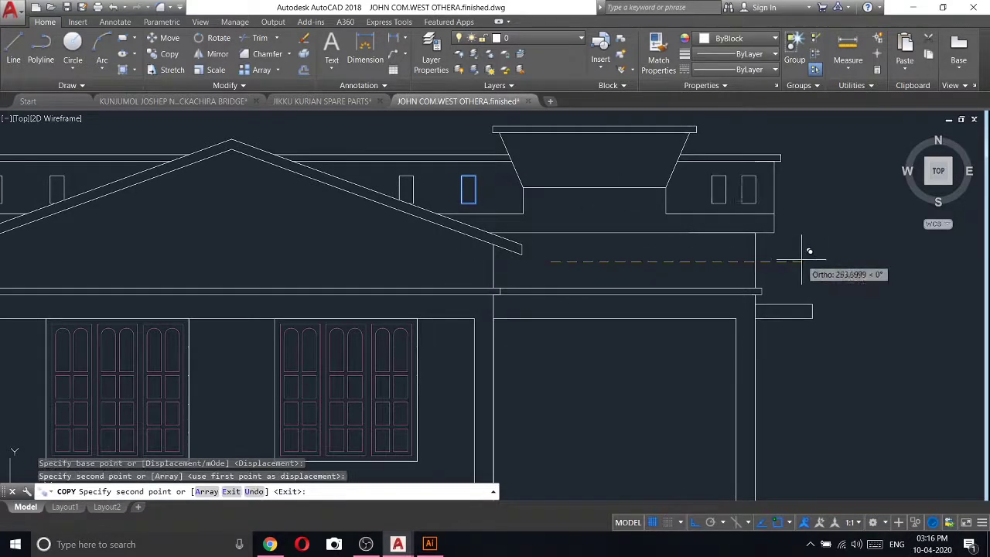
key(Escape)
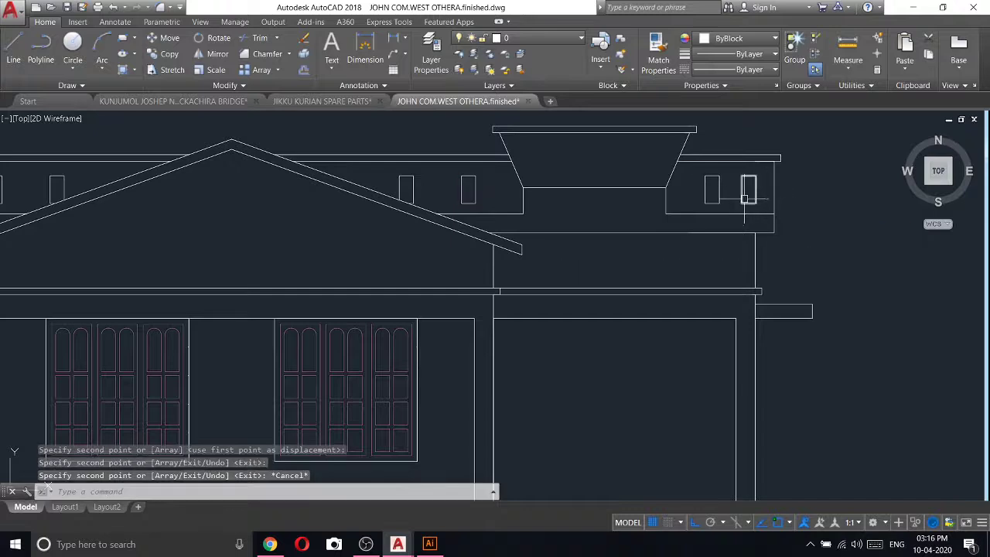
- Copy the two right-hand windows leftward, then undo the misplaced copy
click(686, 212)
right_click(719, 183)
click(758, 276)
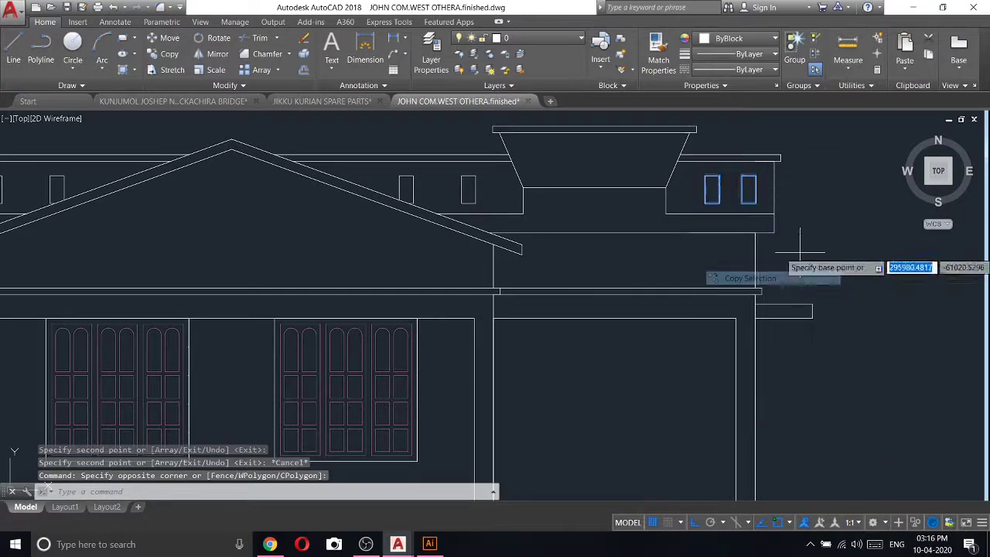
click(779, 261)
scroll(790, 243, down, 4)
scroll(408, 232, up, 5)
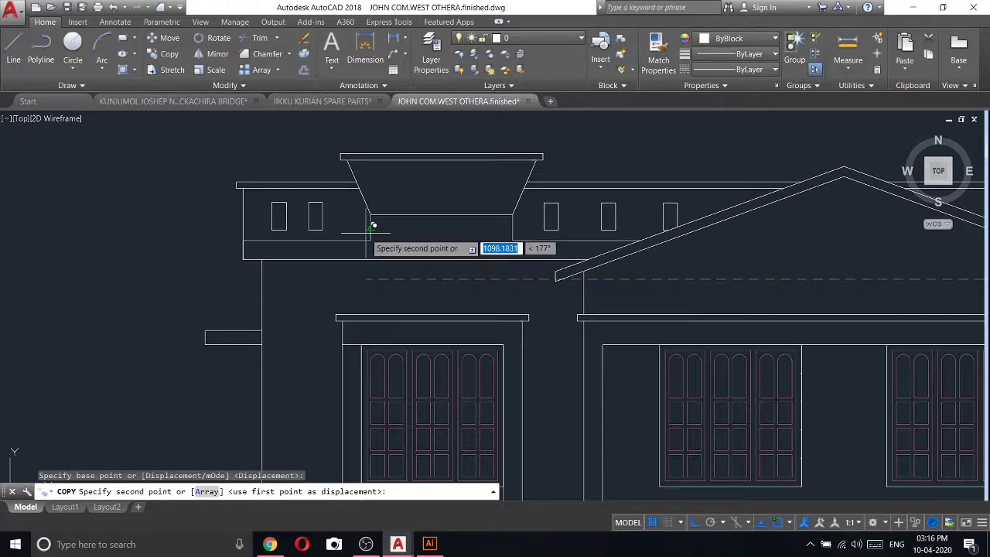
click(376, 173)
key(Escape)
key(ctrl+z)
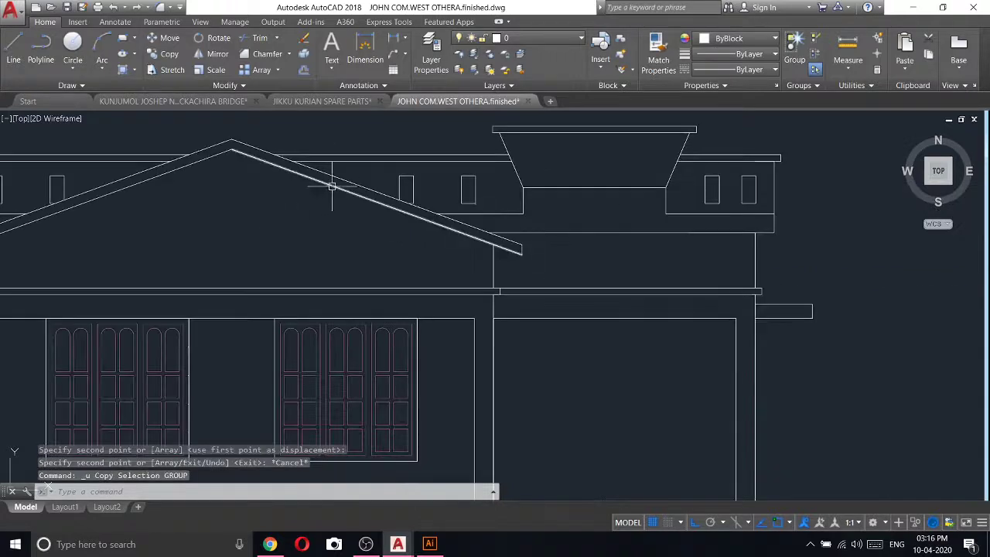
- Move the two small windows slightly to line them up
click(748, 194)
click(731, 209)
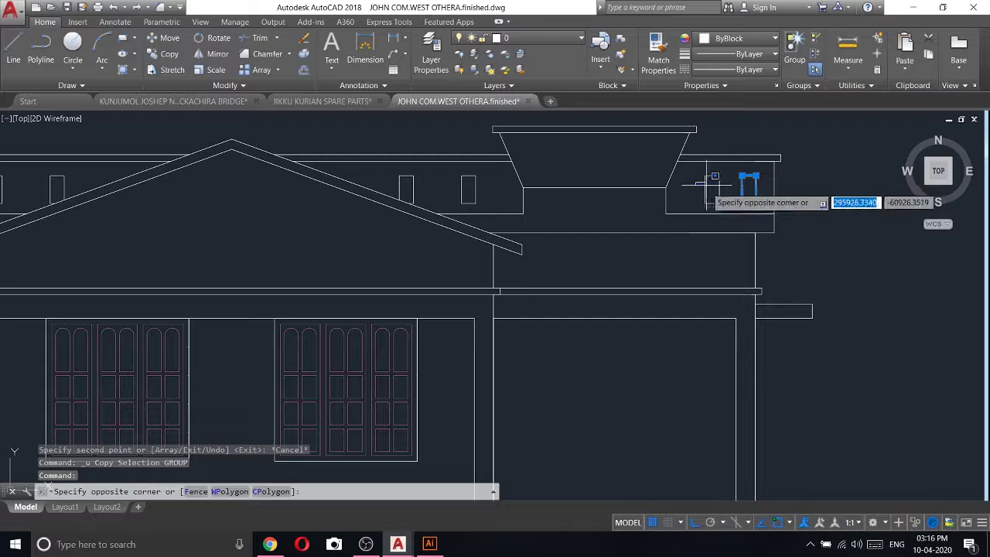
click(685, 164)
right_click(705, 189)
click(723, 268)
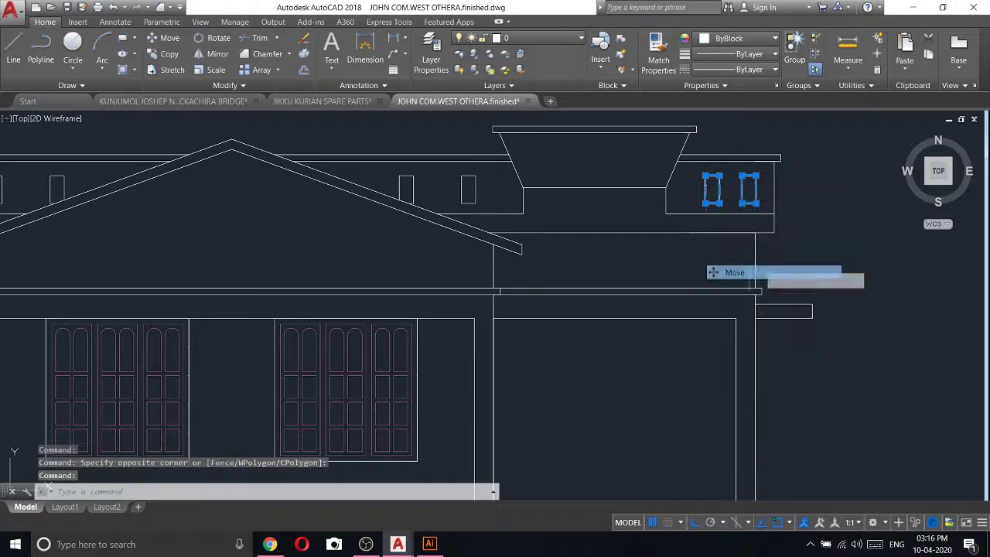
click(826, 202)
click(832, 190)
- Copy the two small windows horizontally onto the left parapet wall
click(762, 203)
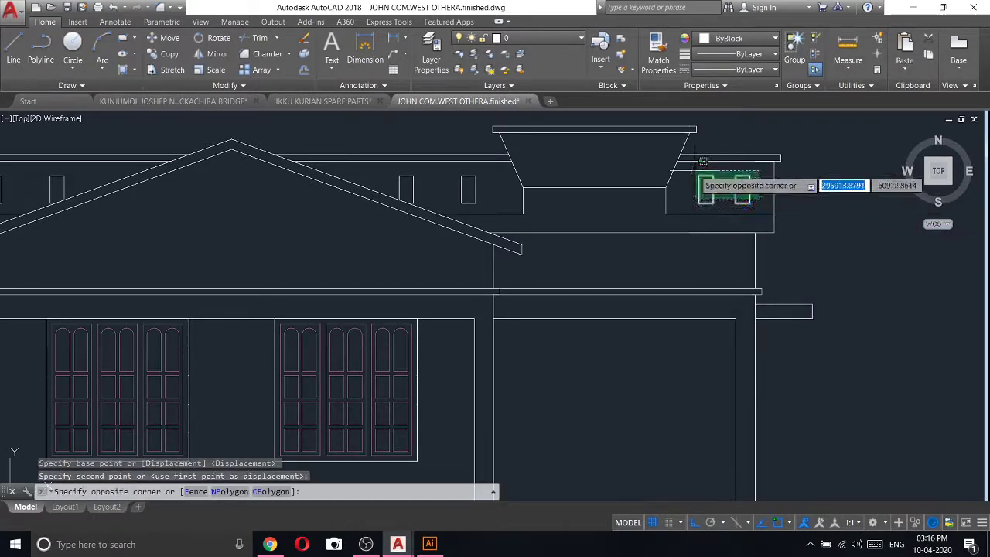
click(696, 176)
right_click(695, 172)
click(739, 267)
click(828, 208)
scroll(828, 221, down, 5)
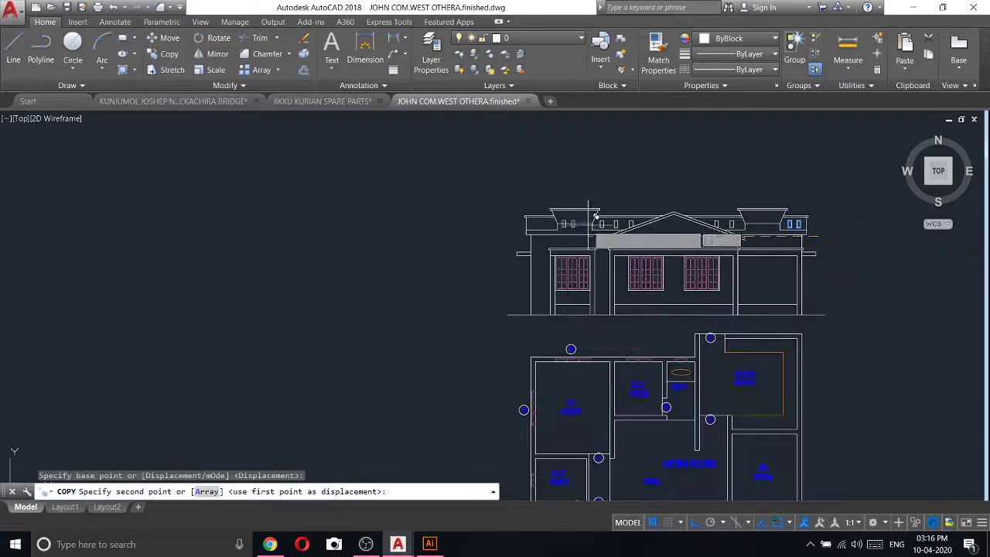
scroll(488, 223, up, 5)
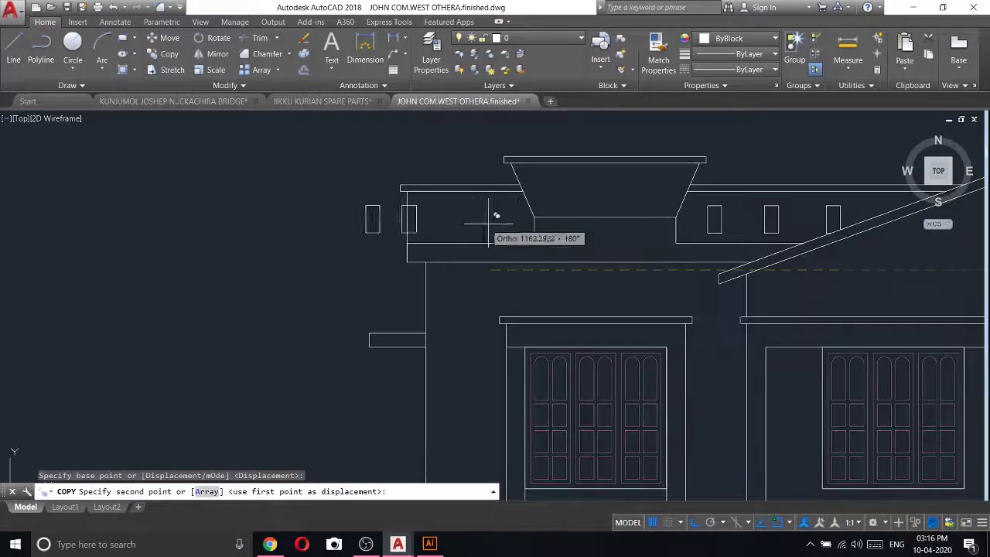
click(565, 222)
right_click(298, 180)
click(323, 188)
scroll(389, 220, down, 3)
scroll(389, 220, down, 3)
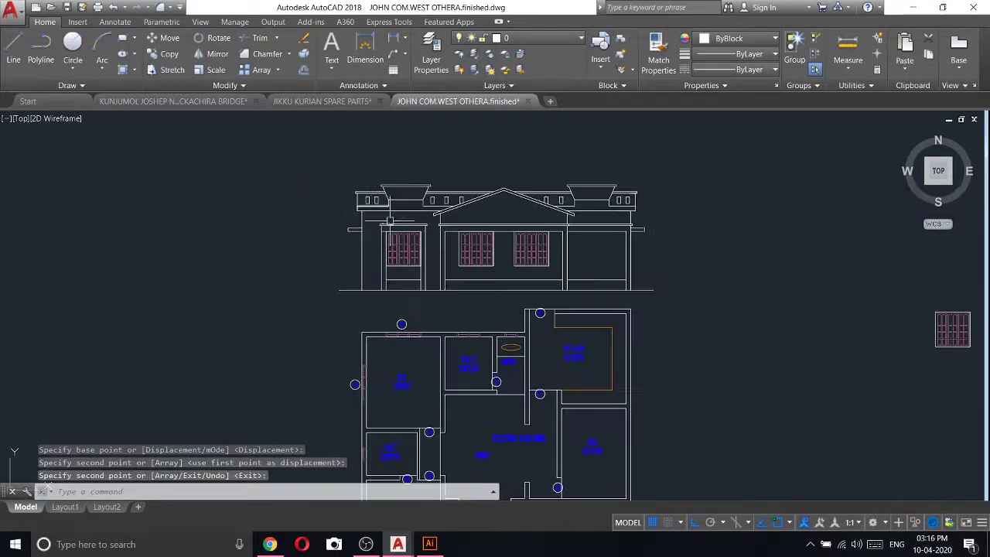
- Draw the left ledge cap as two 5-unit line segments from the ledge corner
click(14, 48)
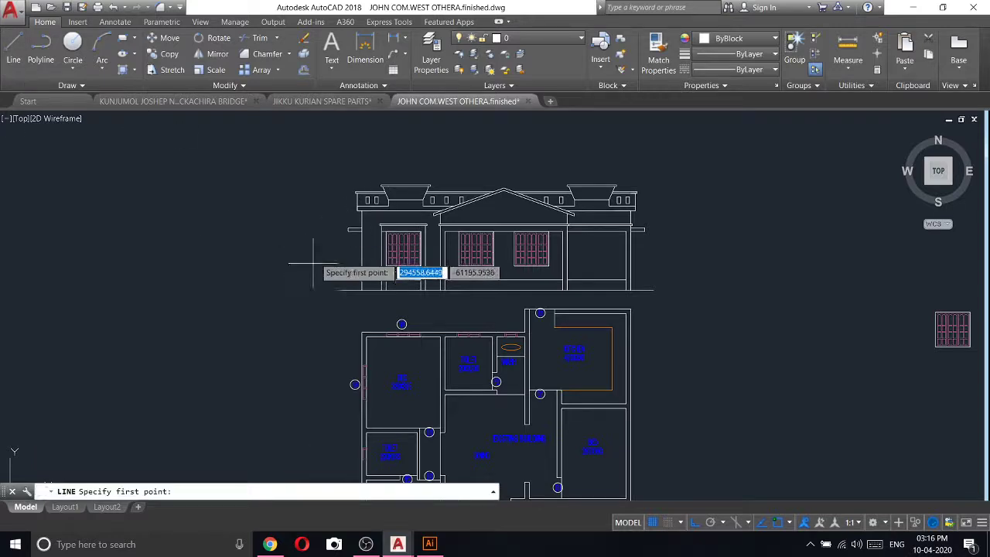
scroll(317, 259, up, 5)
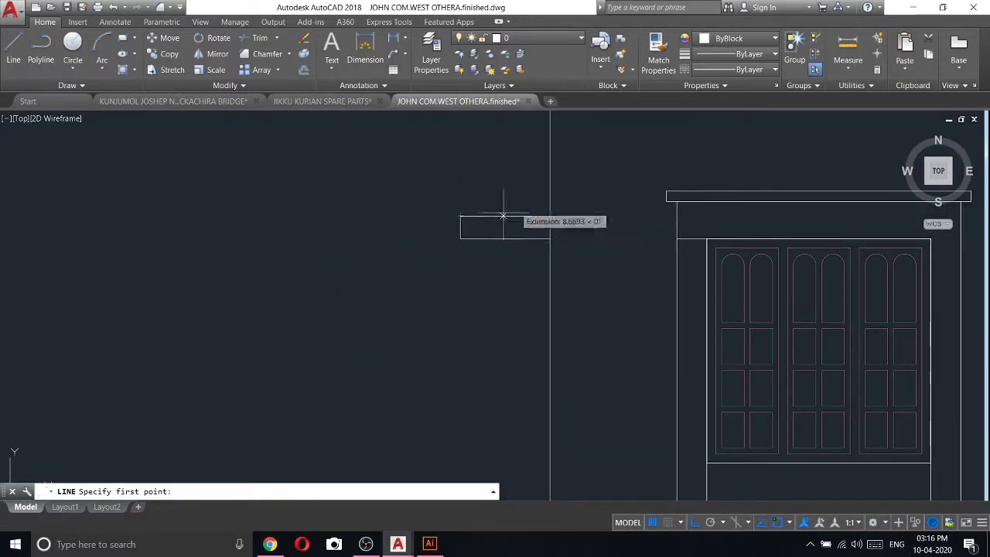
click(461, 217)
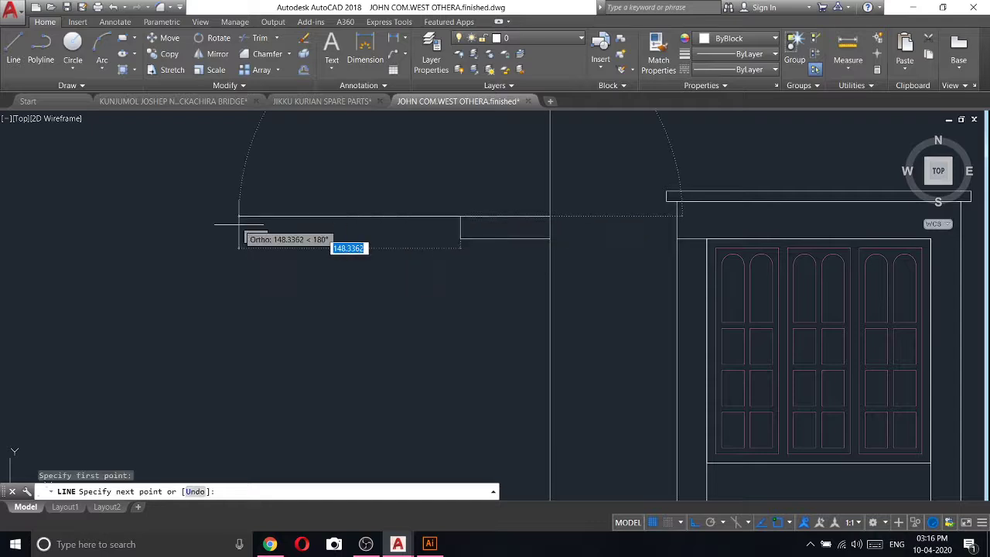
text(5)
key(Return)
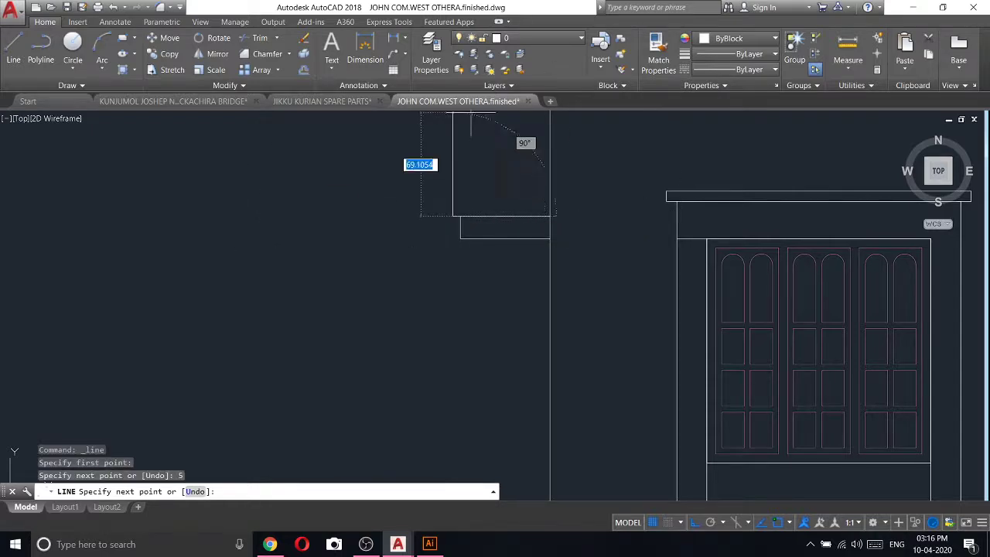
text(5)
key(Return)
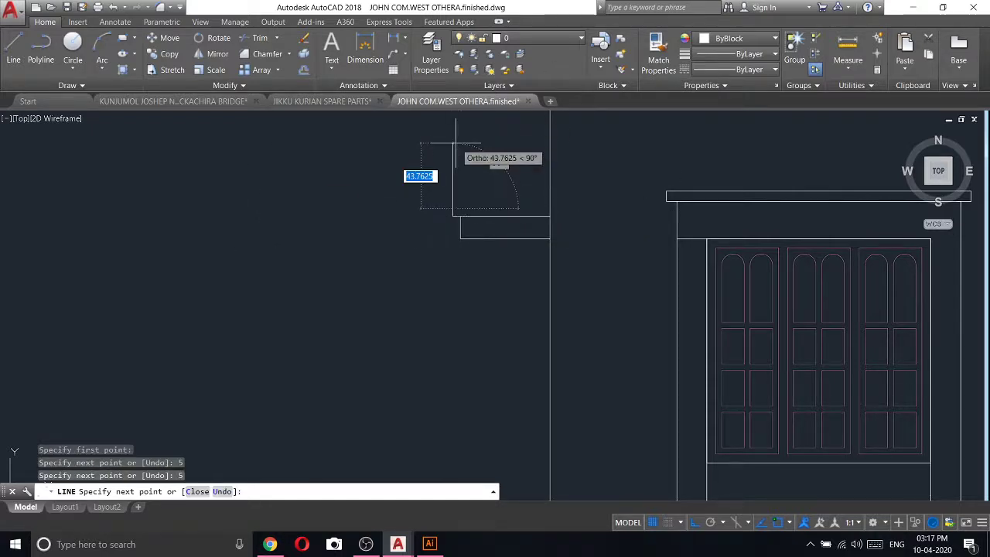
right_click(550, 209)
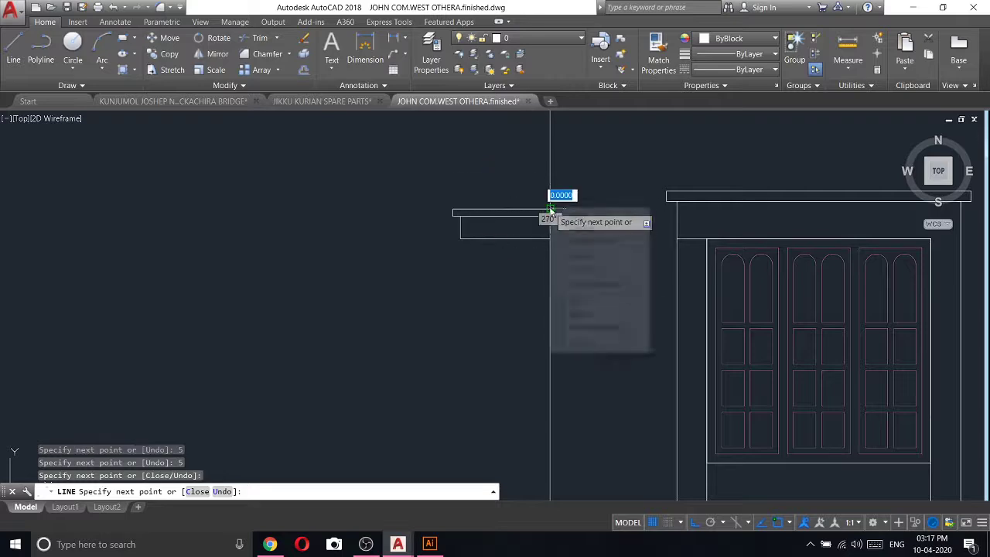
click(568, 215)
scroll(483, 228, up, 2)
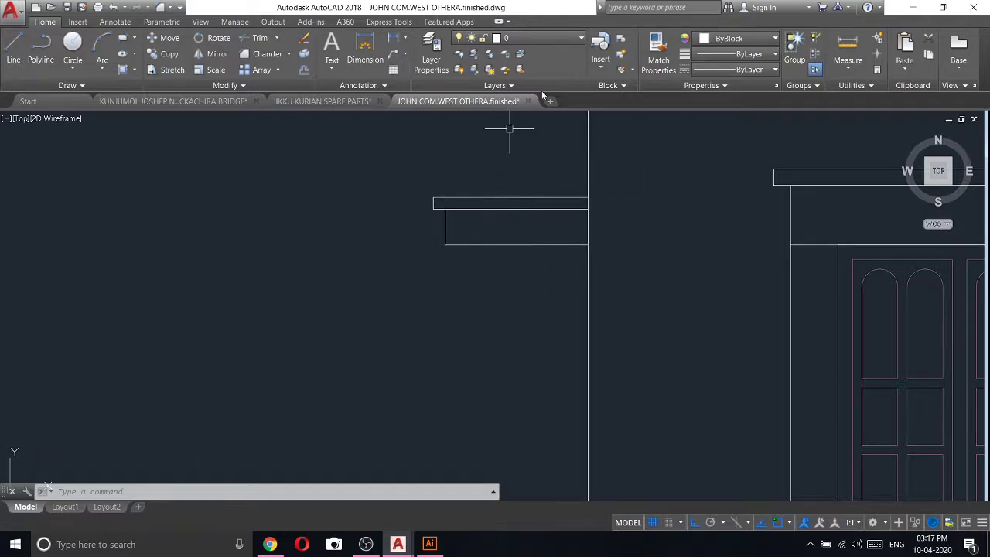
scroll(360, 265, down, 5)
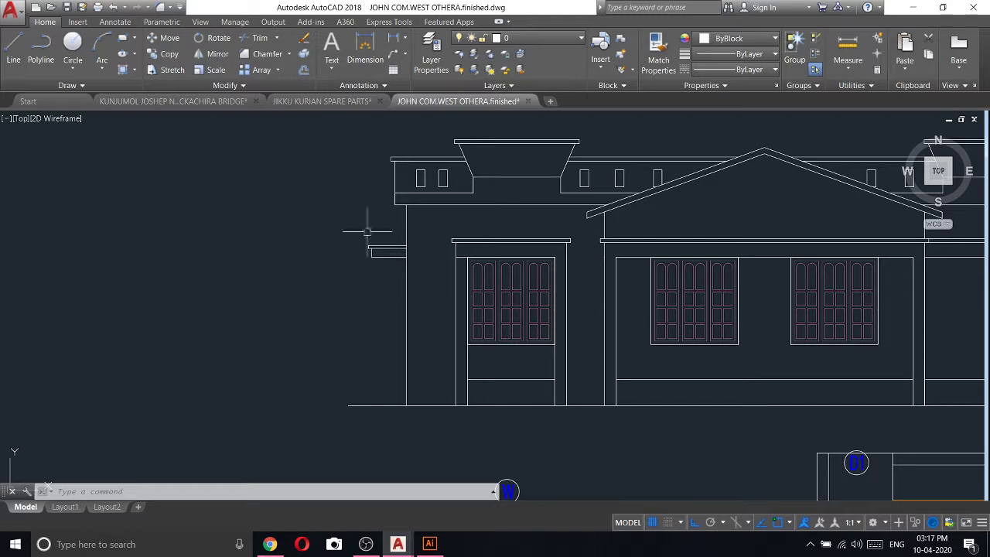
scroll(367, 230, down, 4)
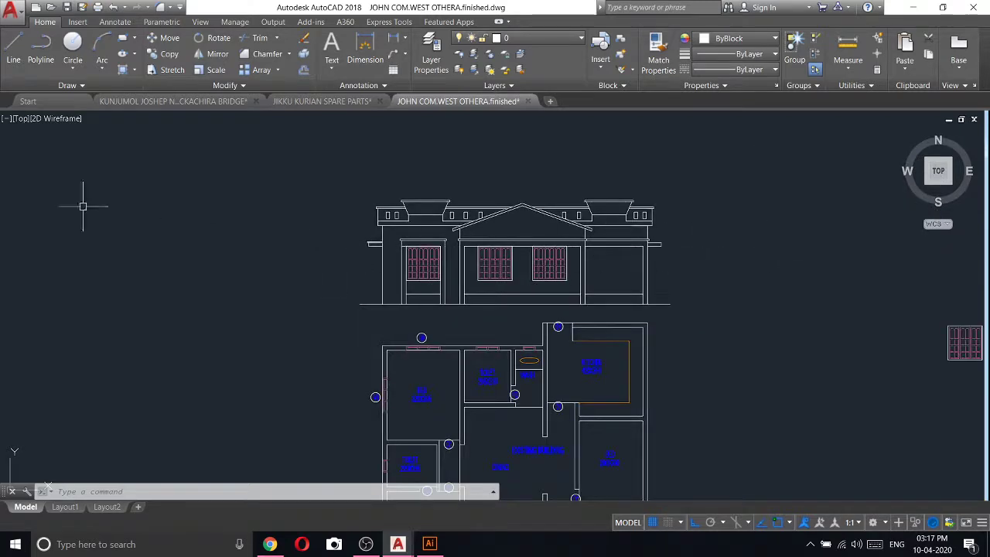
- Draw the right ledge cap with 7-unit line segments from the ledge corner
click(17, 50)
scroll(641, 228, up, 5)
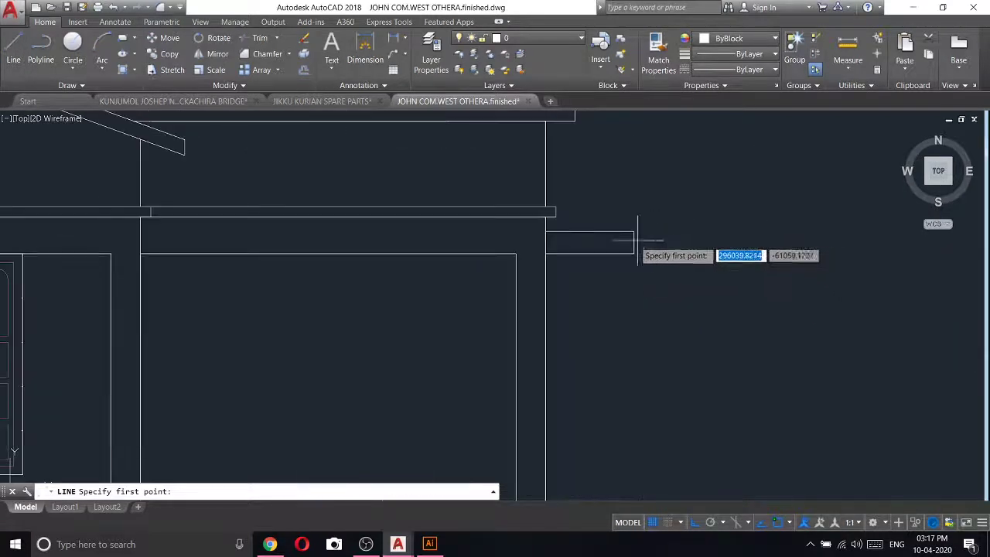
click(634, 231)
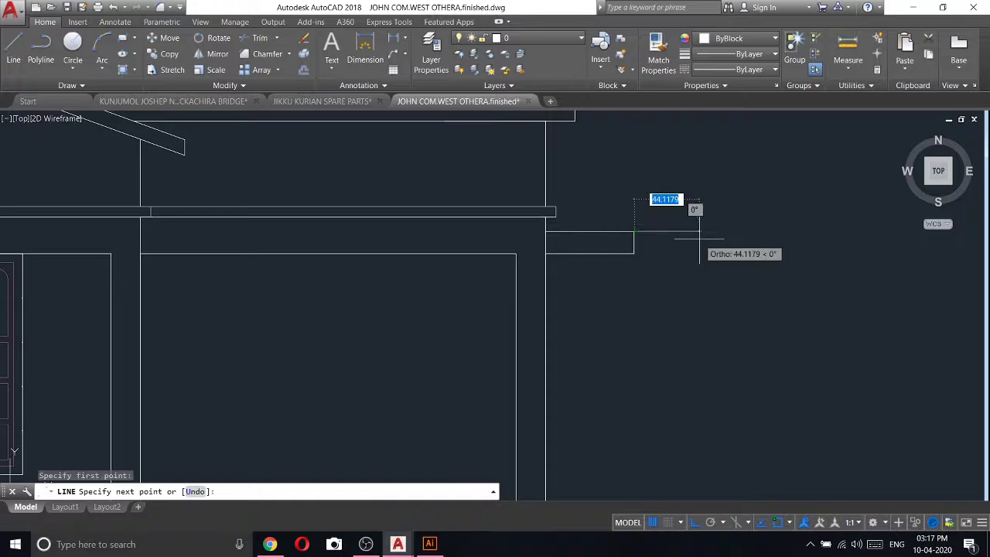
text(7)
key(Return)
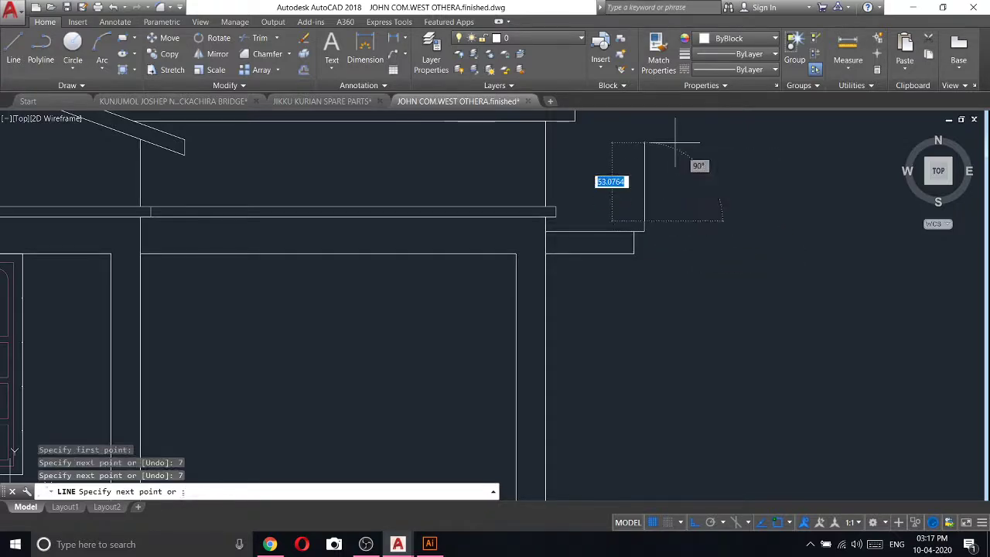
scroll(546, 224, up, 2)
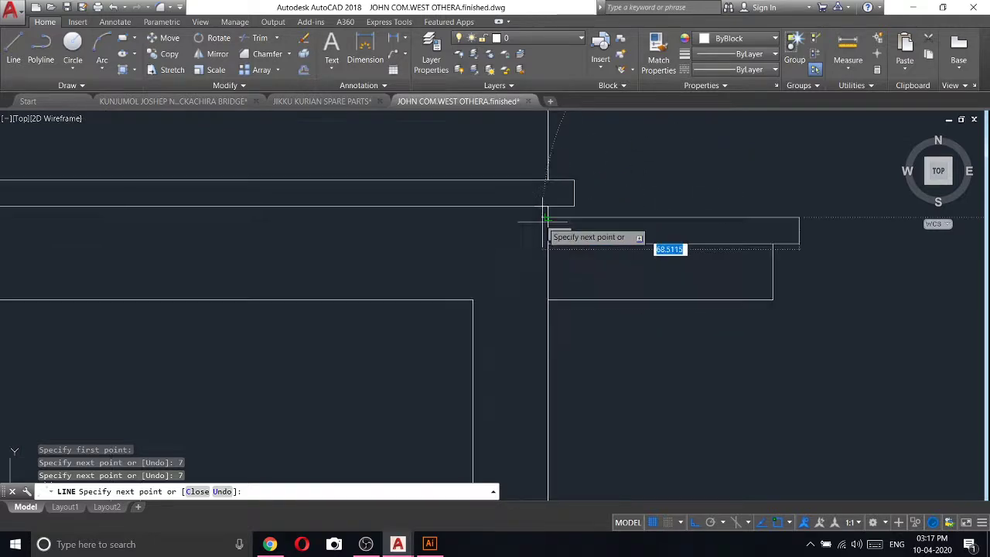
right_click(548, 214)
key(Escape)
scroll(575, 214, down, 1)
right_click(589, 220)
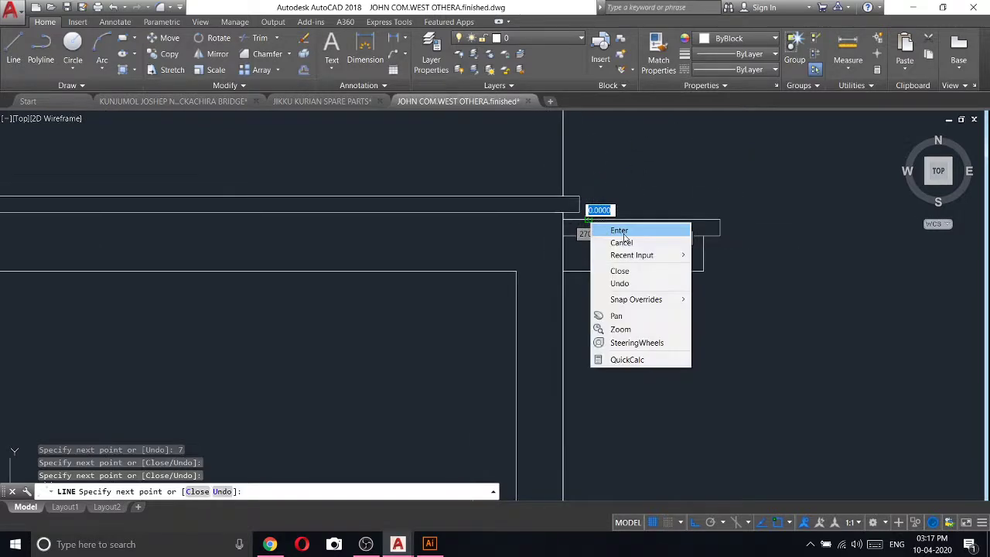
click(611, 226)
scroll(348, 224, down, 5)
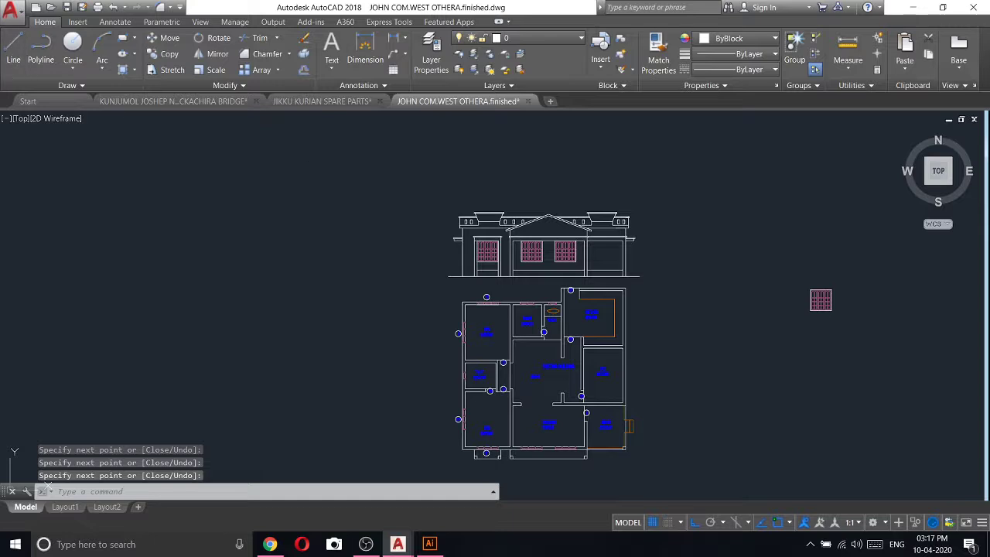
key(Return)
- Draw the short pillar base outline beside the window with 7- and 20-unit segments
scroll(473, 277, up, 6)
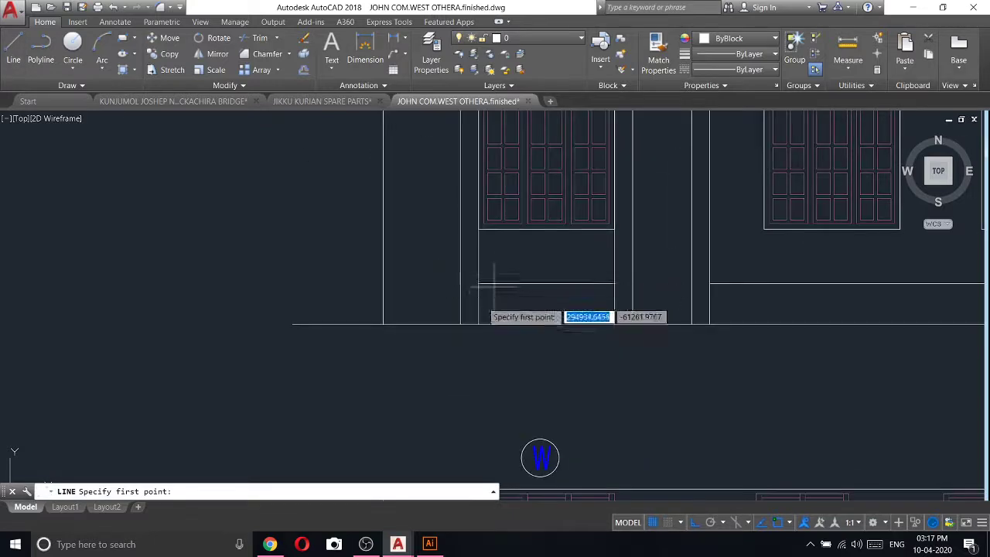
click(478, 326)
text(7)
key(Return)
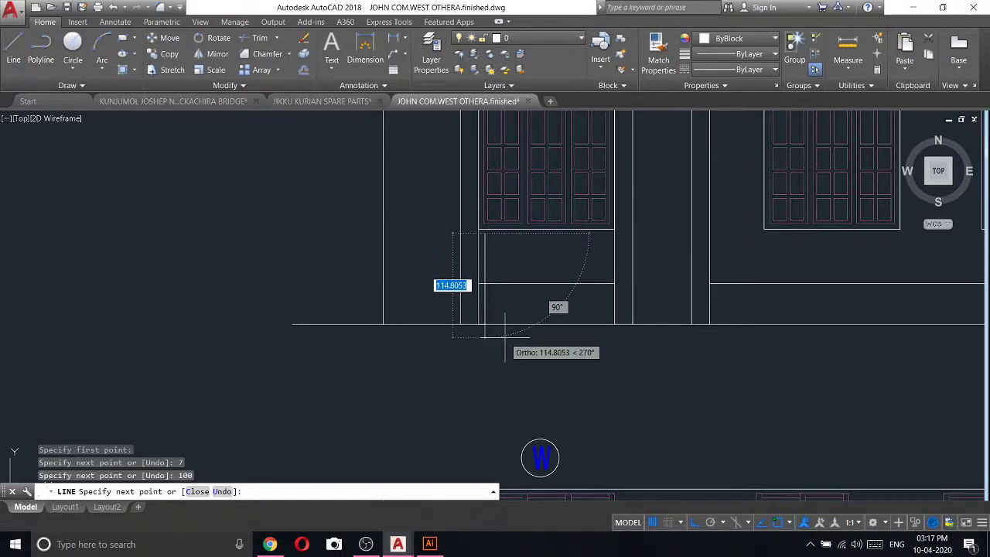
text(20)
key(Return)
scroll(447, 259, up, 2)
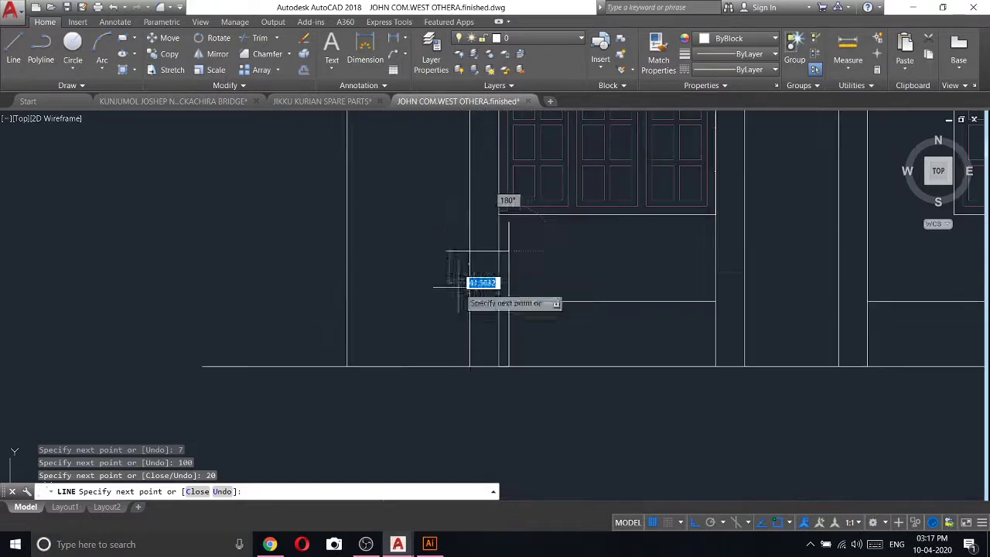
click(469, 252)
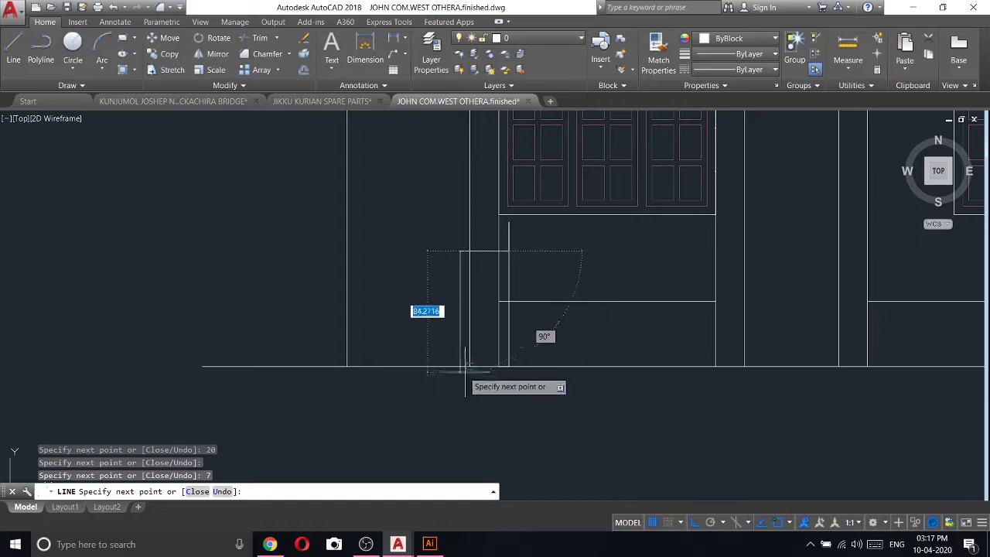
right_click(421, 287)
click(463, 295)
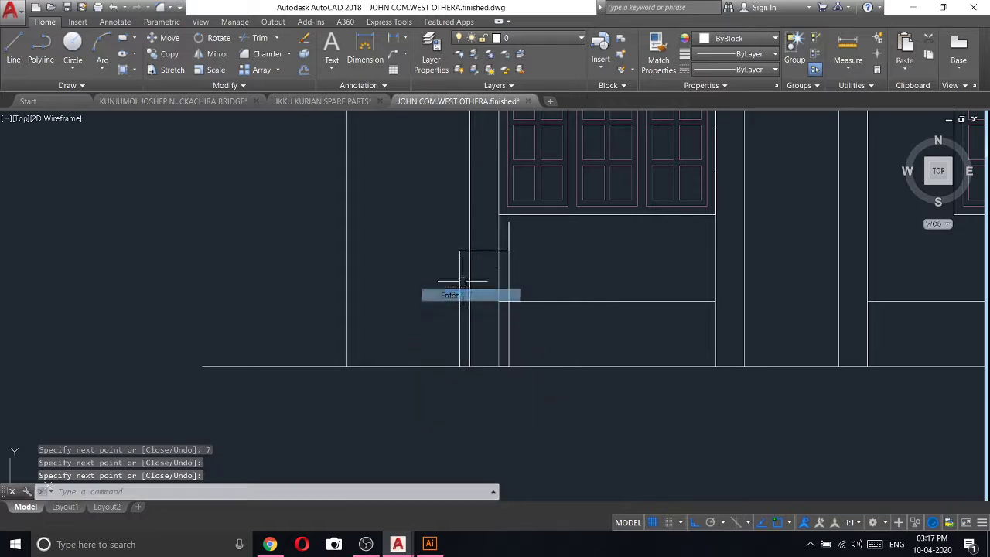
- Erase the stray line and trim the lines crossing inside the pillar base
right_click(503, 220)
click(551, 299)
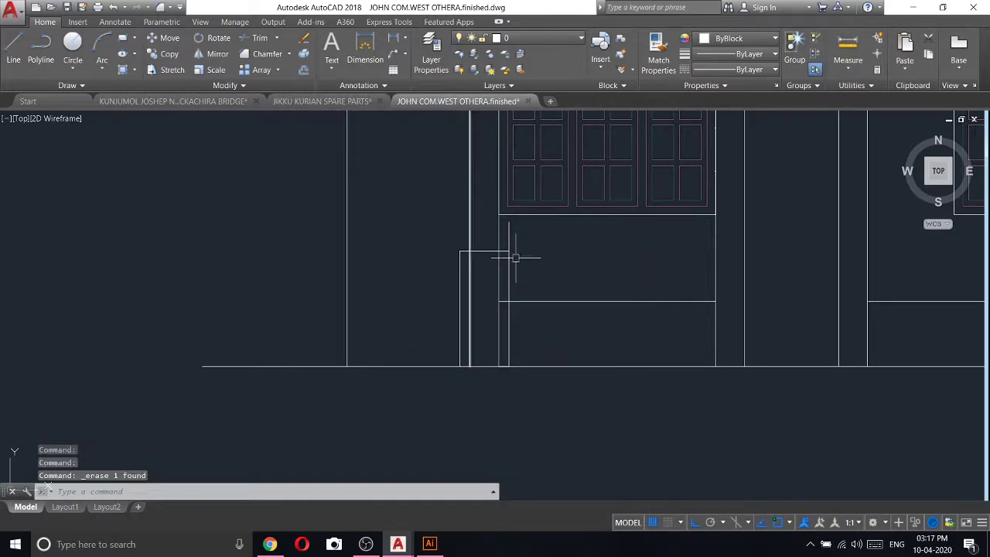
click(251, 42)
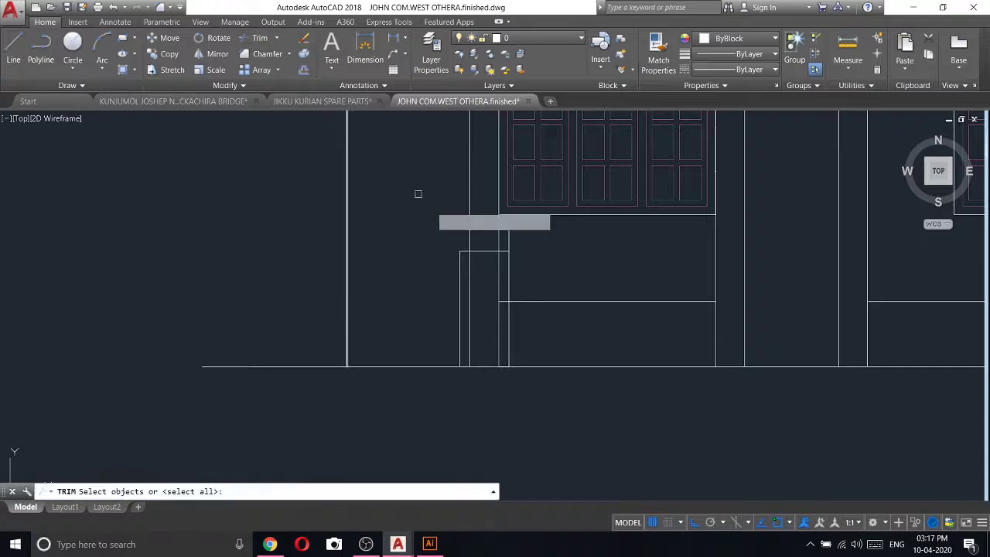
scroll(506, 248, up, 4)
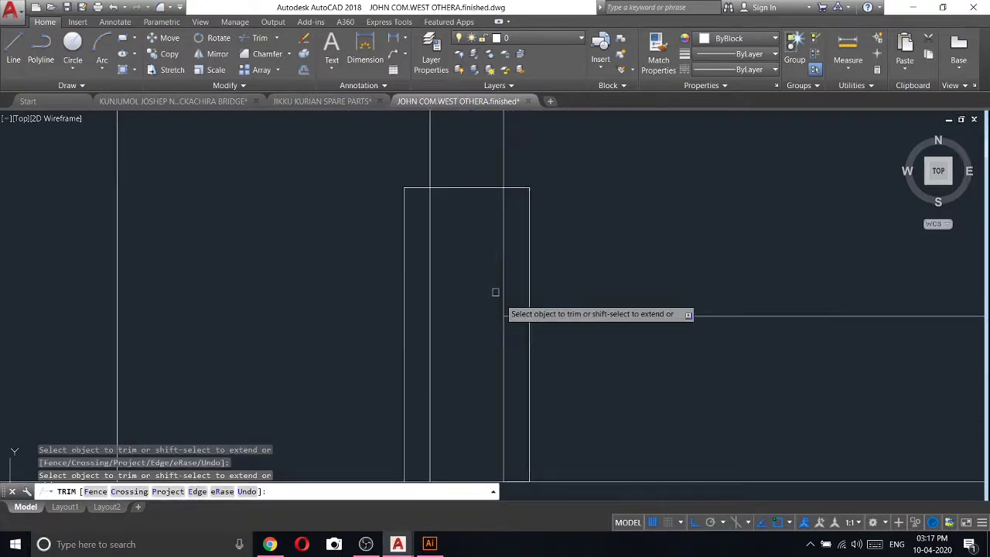
click(517, 350)
click(438, 270)
scroll(427, 237, down, 3)
scroll(477, 279, down, 2)
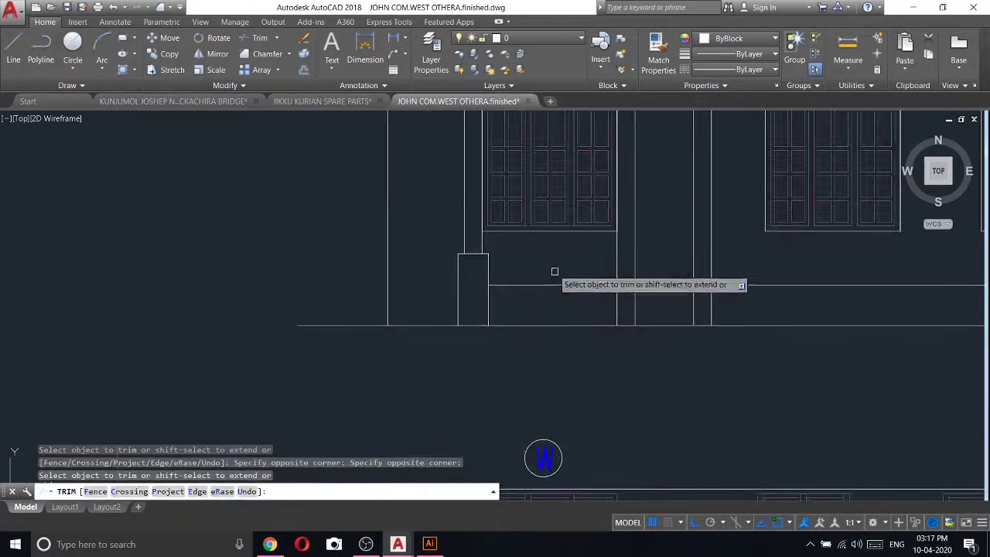
- Draw the pillar's projecting cap outline with two 7-unit segments and a top edge
key(Escape)
text(l)
key(Return)
scroll(475, 222, up, 2)
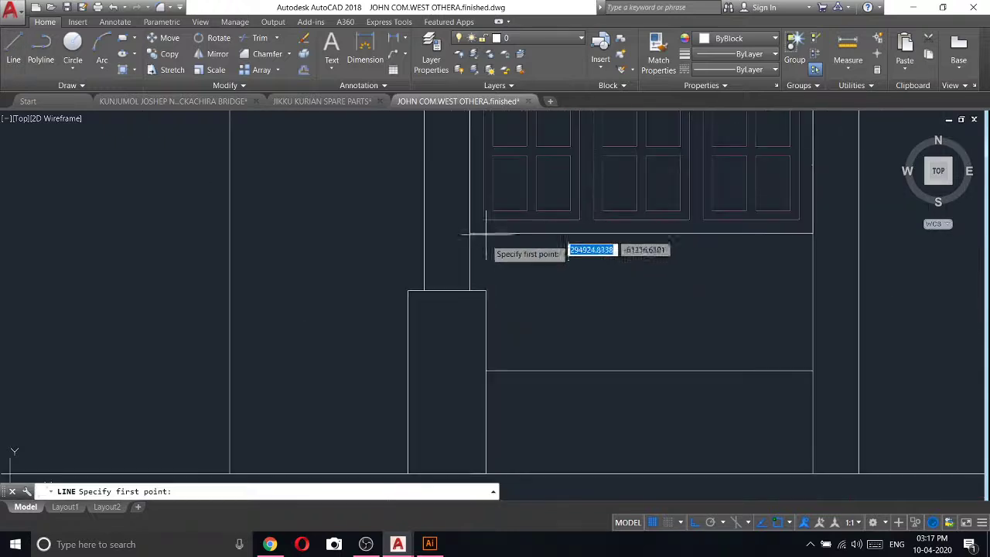
click(485, 291)
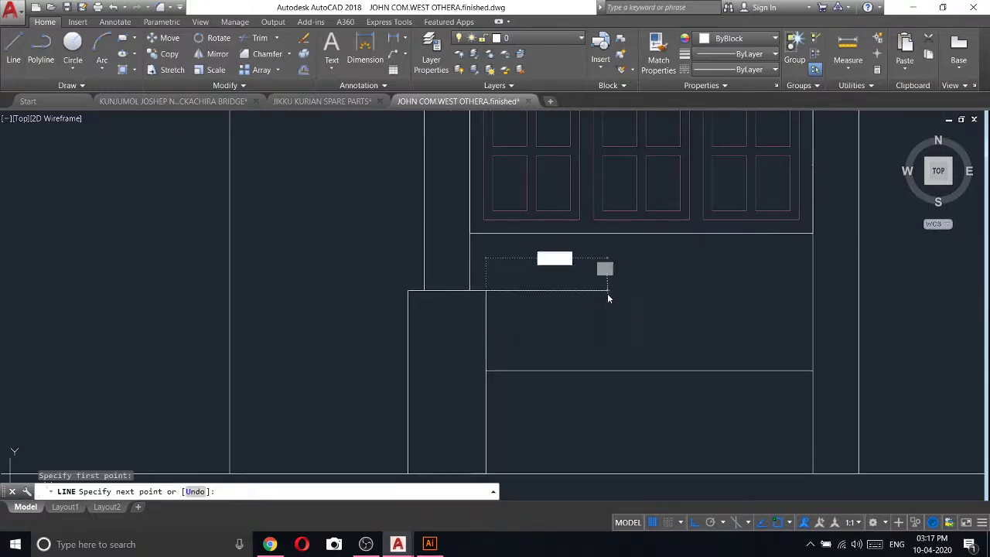
text(7)
key(Return)
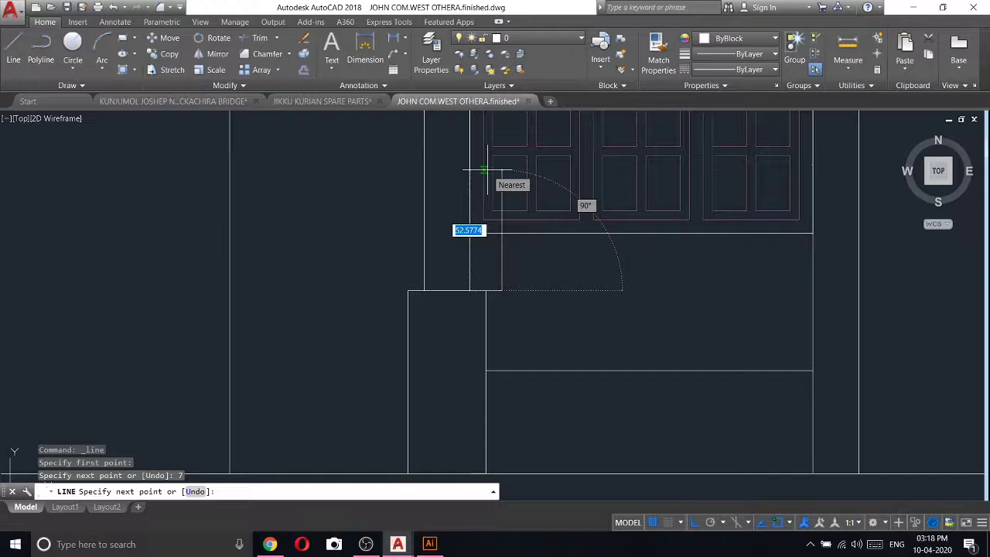
text(7)
key(Return)
scroll(400, 293, up, 4)
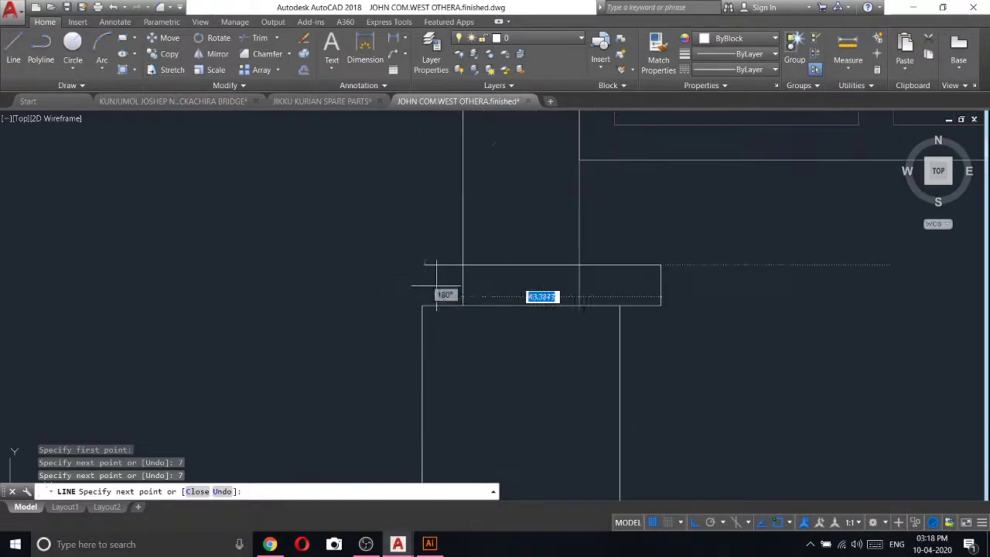
click(422, 305)
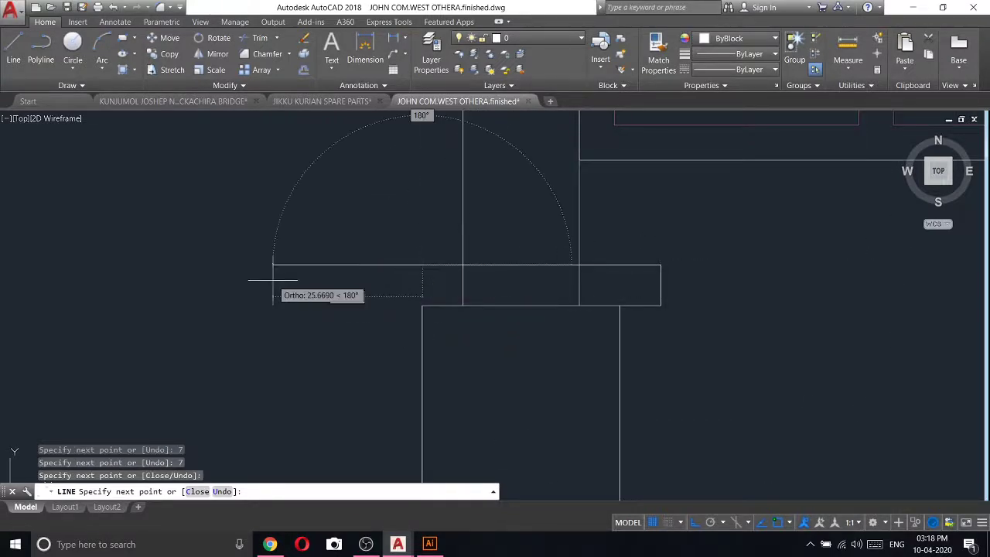
right_click(576, 301)
click(615, 311)
- Trim away the vertical lines running through the cap
click(259, 42)
key(Return)
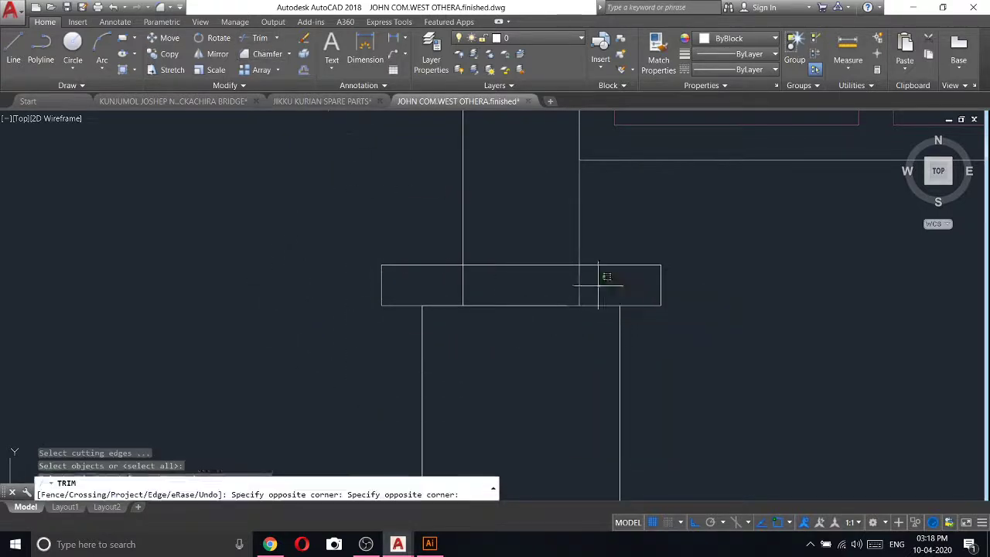
drag(601, 278, 420, 278)
right_click(422, 280)
click(450, 286)
scroll(343, 210, down, 6)
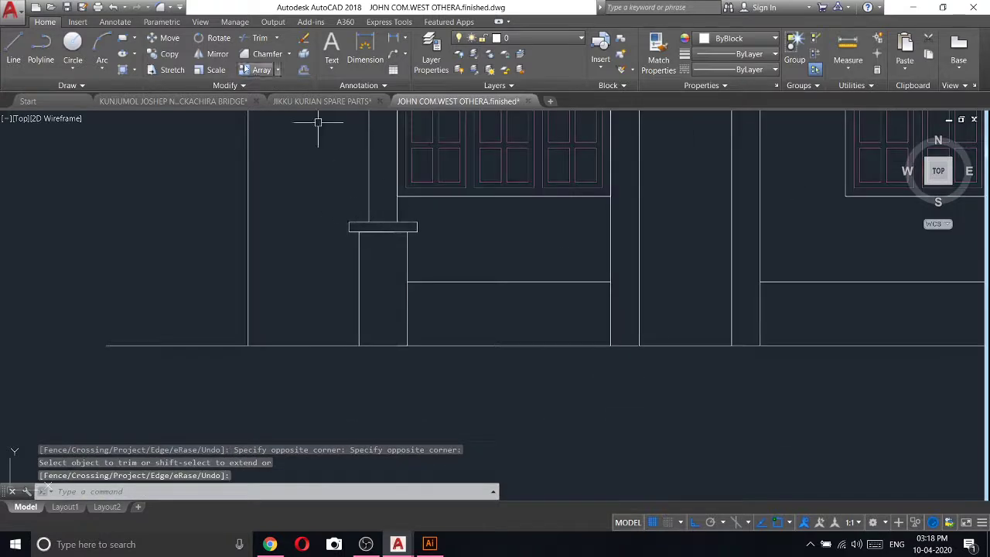
- Draw a rectangle over the pillar from its top-left corner to its base
text(rec)
key(Return)
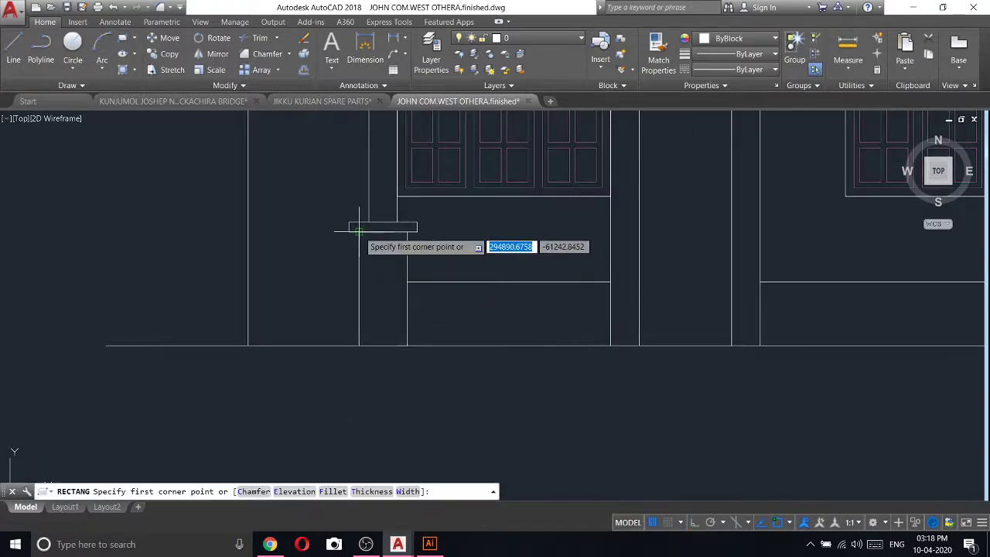
click(359, 231)
click(407, 346)
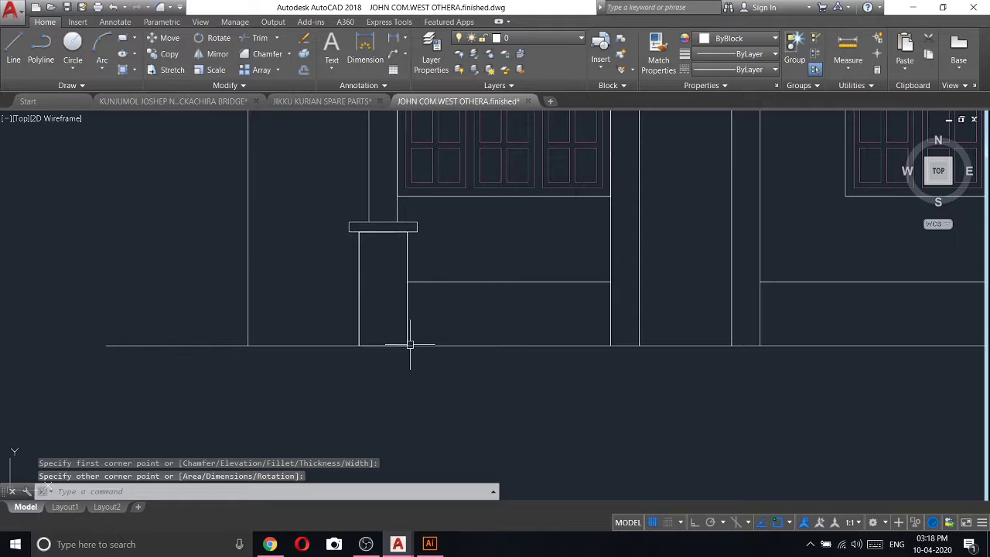
- Offset the pillar rectangle 7 units inward
click(305, 75)
text(7)
key(Return)
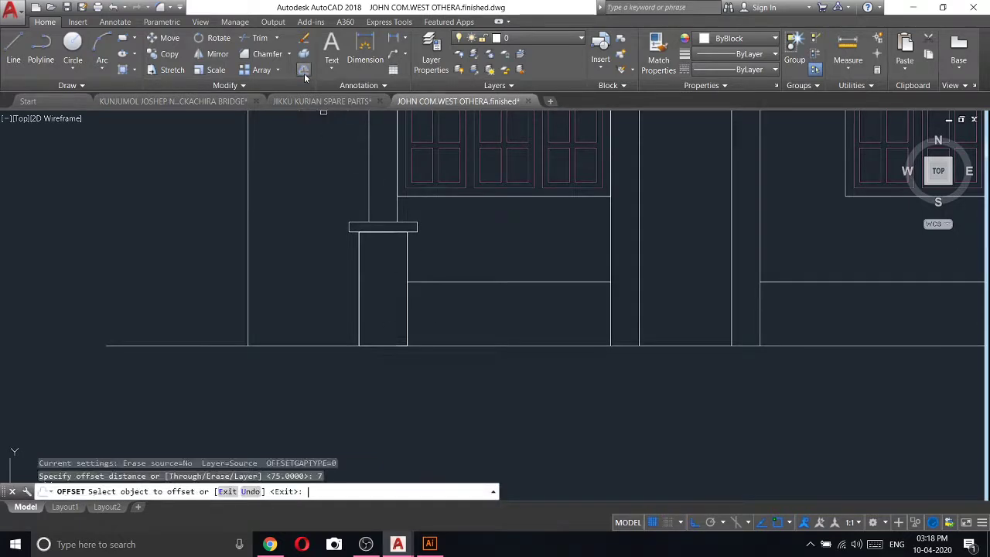
click(407, 267)
click(384, 283)
right_click(379, 261)
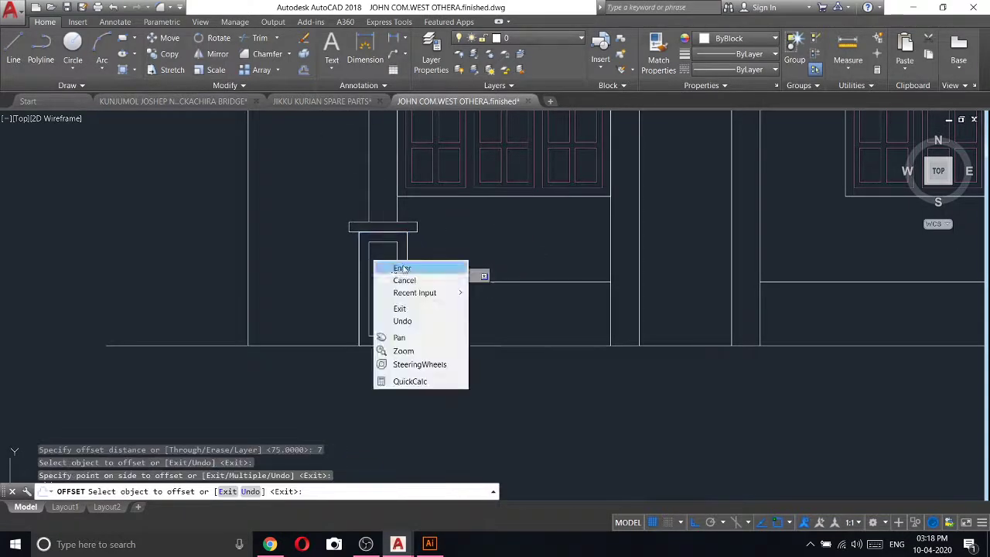
click(396, 268)
- Erase the outer pillar rectangle and select the slimmed pillar with its cap
click(380, 232)
right_click(380, 232)
click(387, 314)
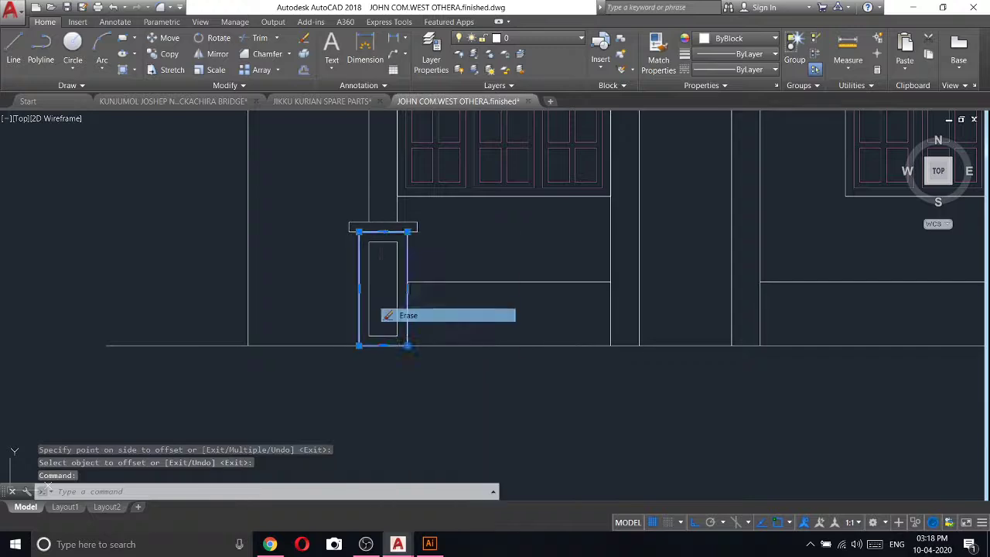
click(330, 205)
click(441, 326)
scroll(438, 347, down, 3)
scroll(504, 332, down, 1)
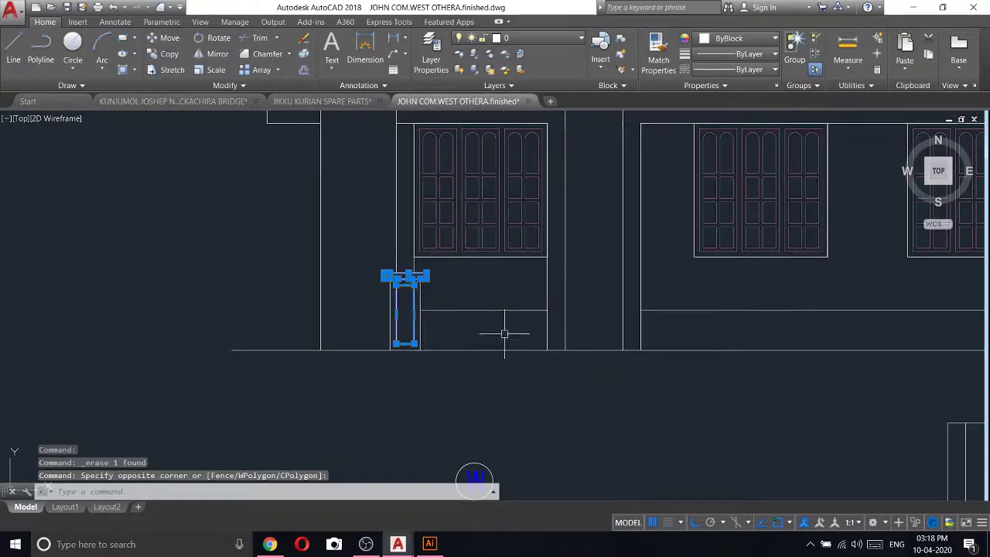
scroll(513, 297, down, 2)
scroll(458, 180, up, 5)
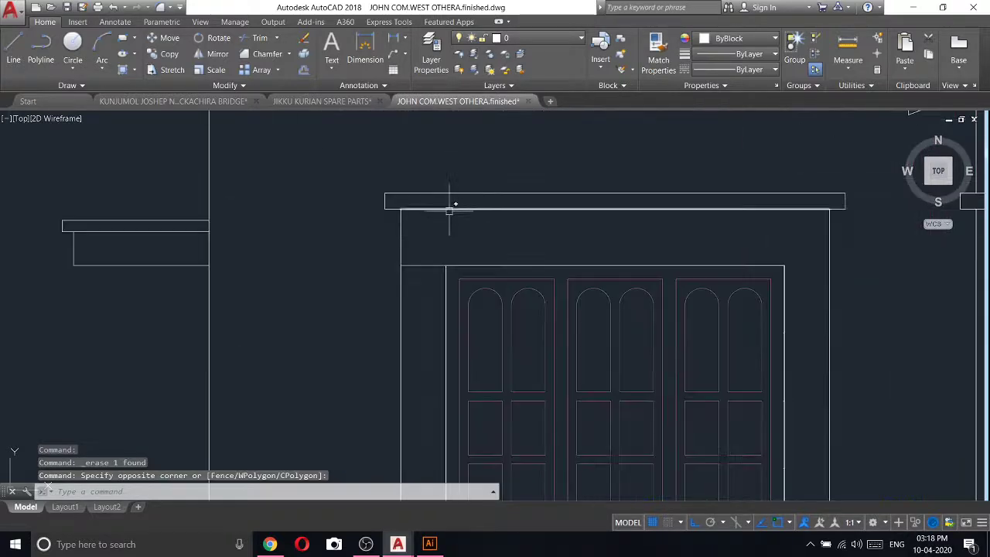
- Draw a decorative band outline with 7-unit segments at the top of the pillar
key(Escape)
click(14, 47)
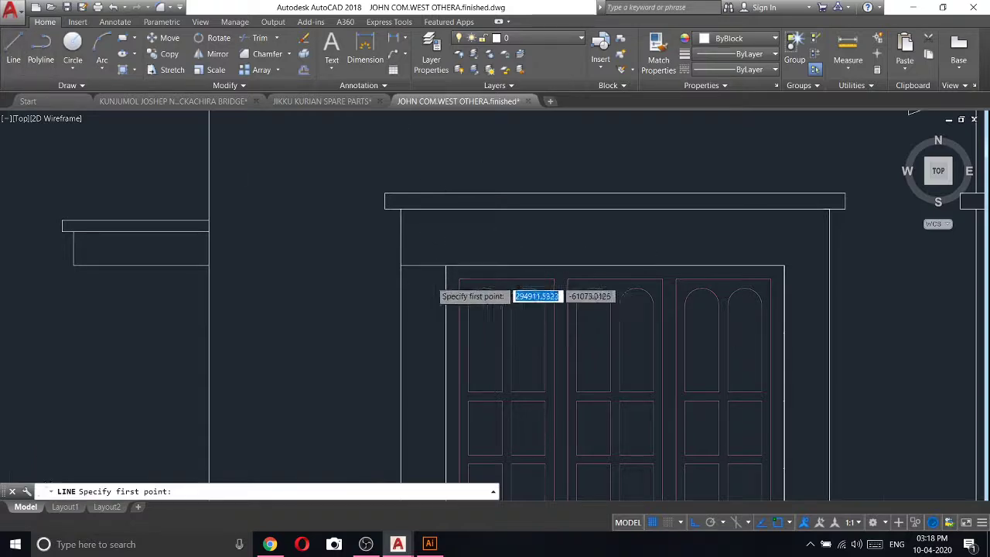
scroll(435, 284, up, 4)
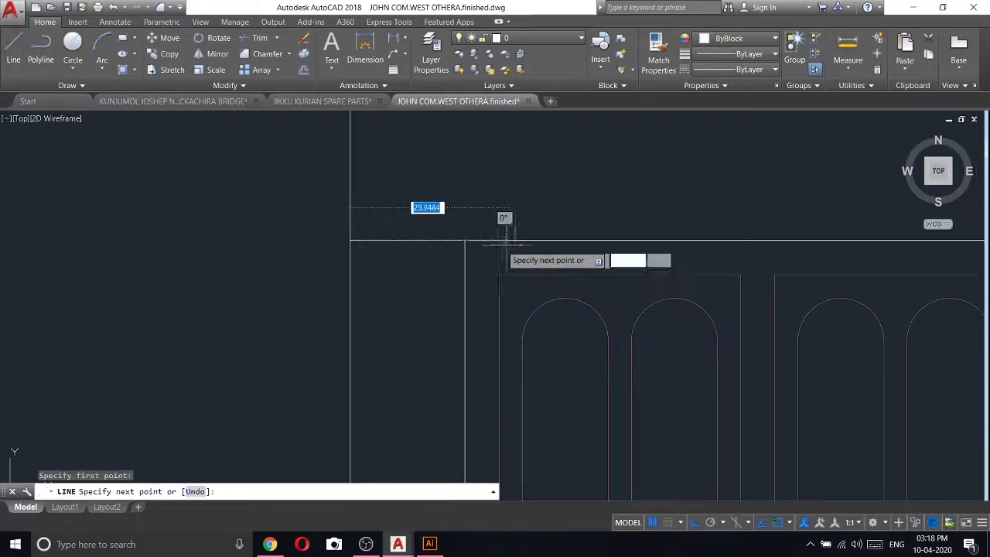
click(465, 240)
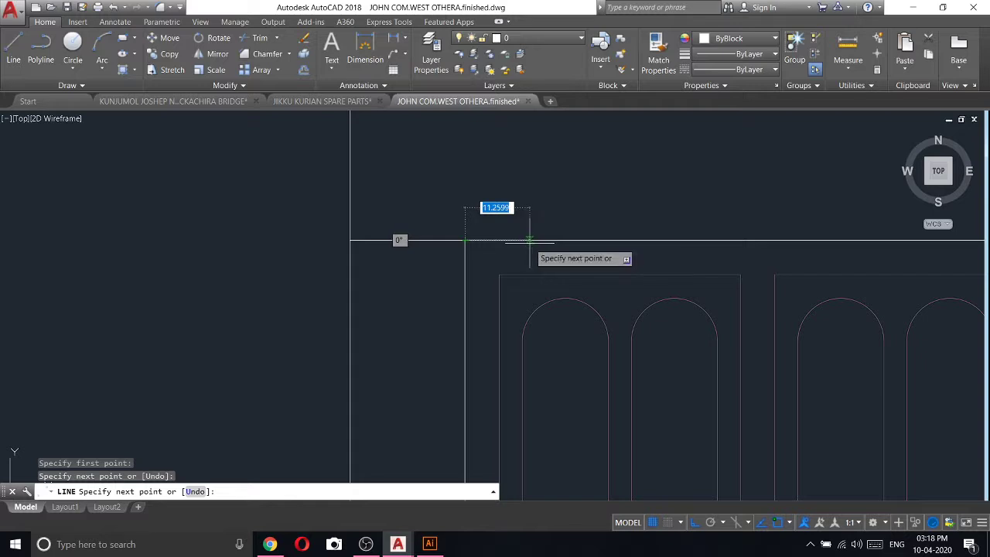
key(Return)
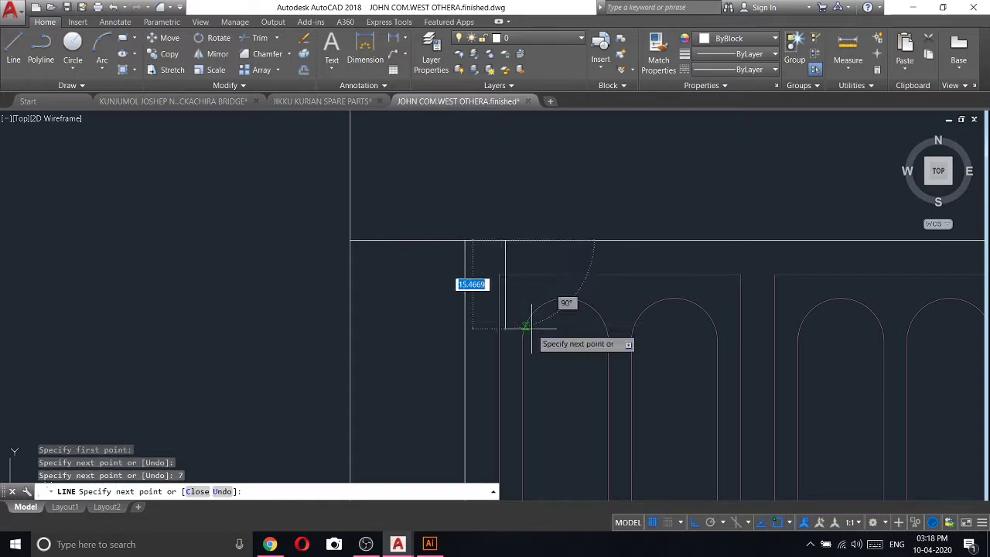
text(7)
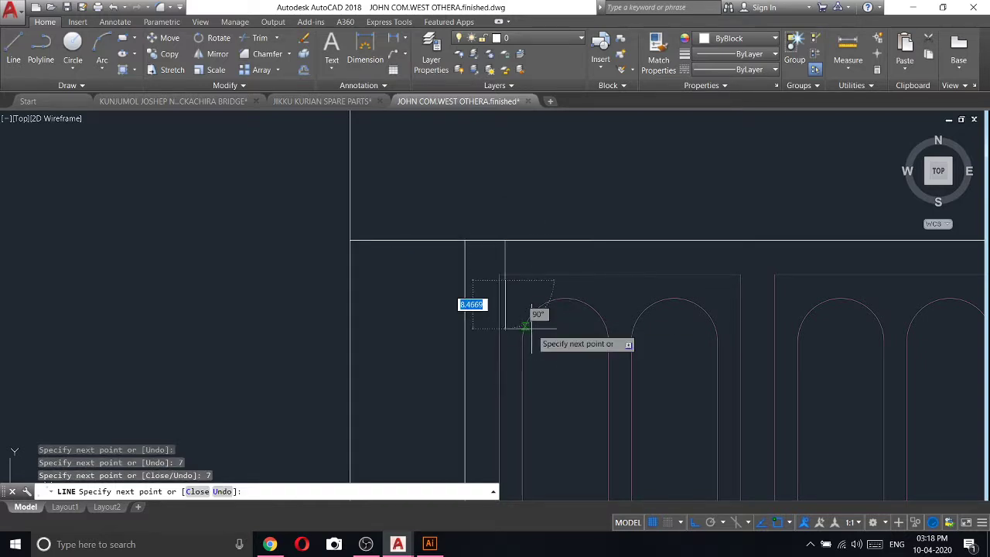
key(Return)
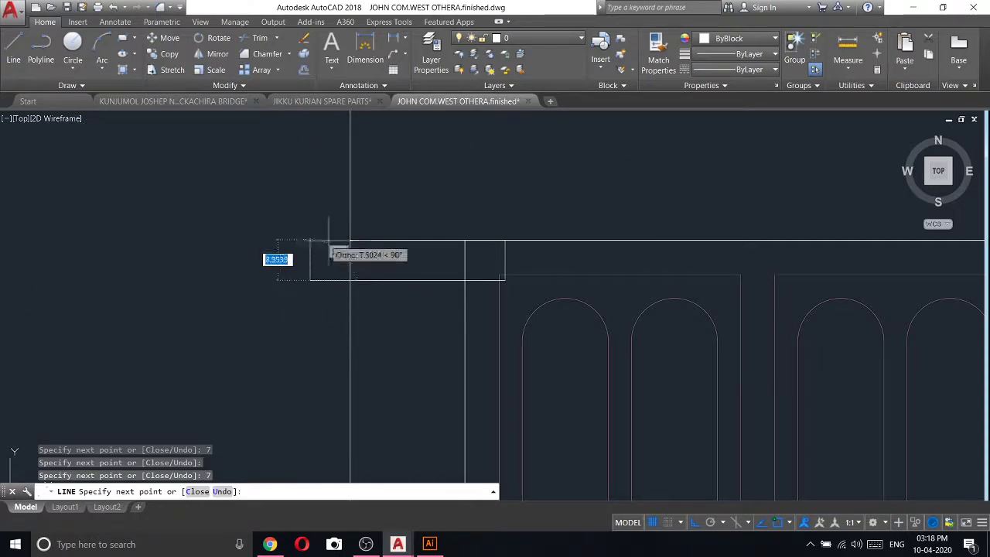
right_click(505, 240)
click(534, 247)
- Trim away the lines crossing inside the new band
click(260, 38)
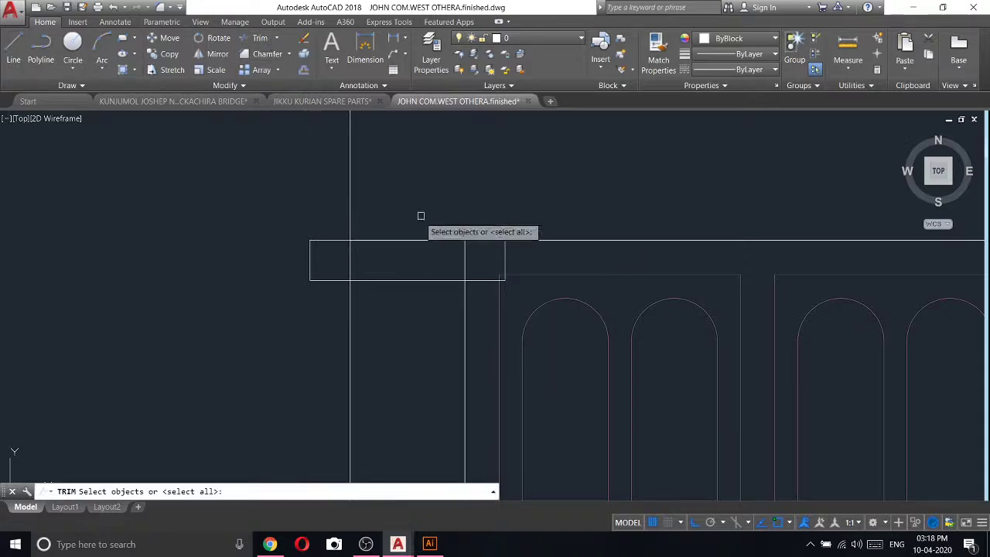
key(Return)
scroll(475, 283, up, 4)
scroll(604, 236, up, 4)
click(611, 222)
scroll(608, 226, down, 4)
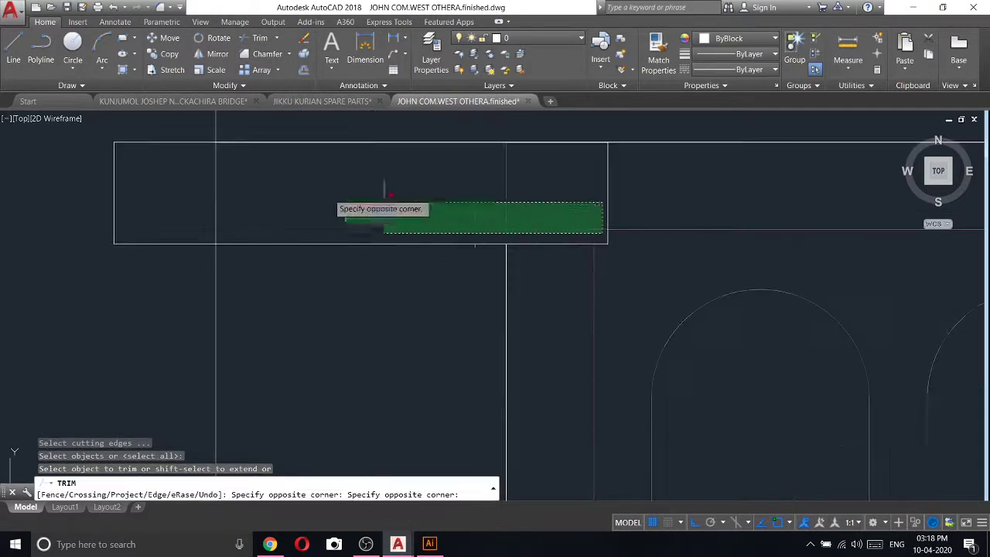
click(193, 186)
right_click(247, 177)
click(262, 180)
scroll(301, 217, up, 2)
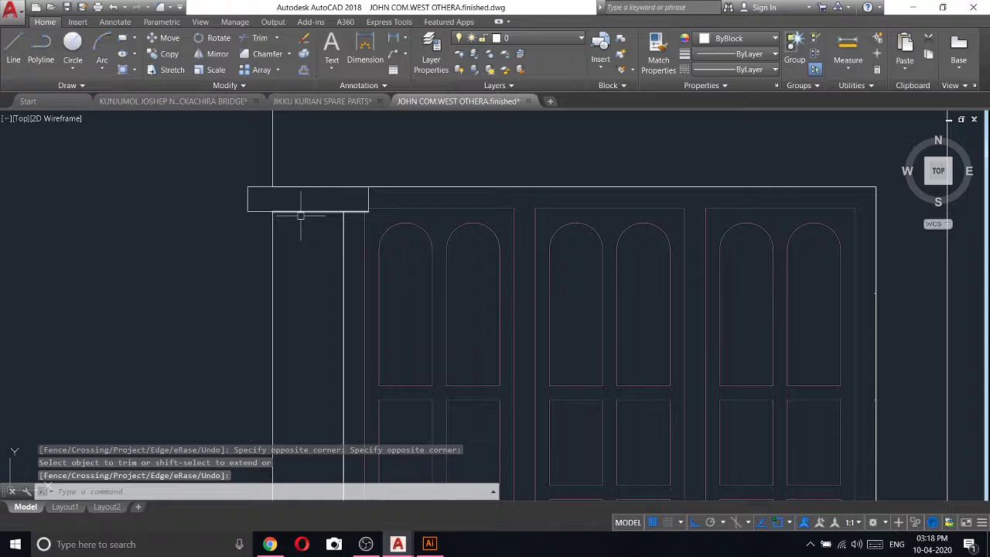
- Copy the small band rectangle to a lower position on the pillar
click(225, 188)
key(Escape)
click(219, 173)
click(402, 224)
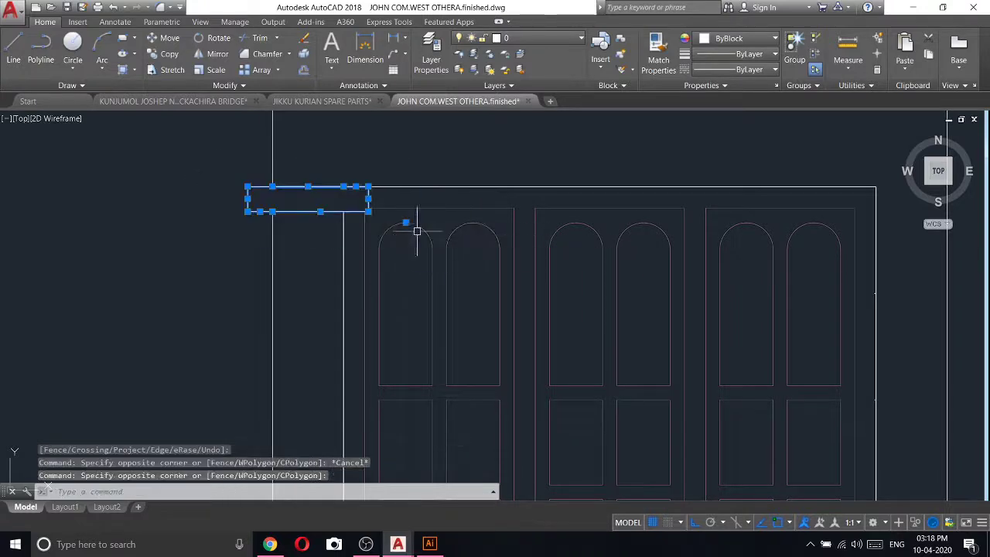
right_click(393, 157)
click(437, 253)
click(155, 195)
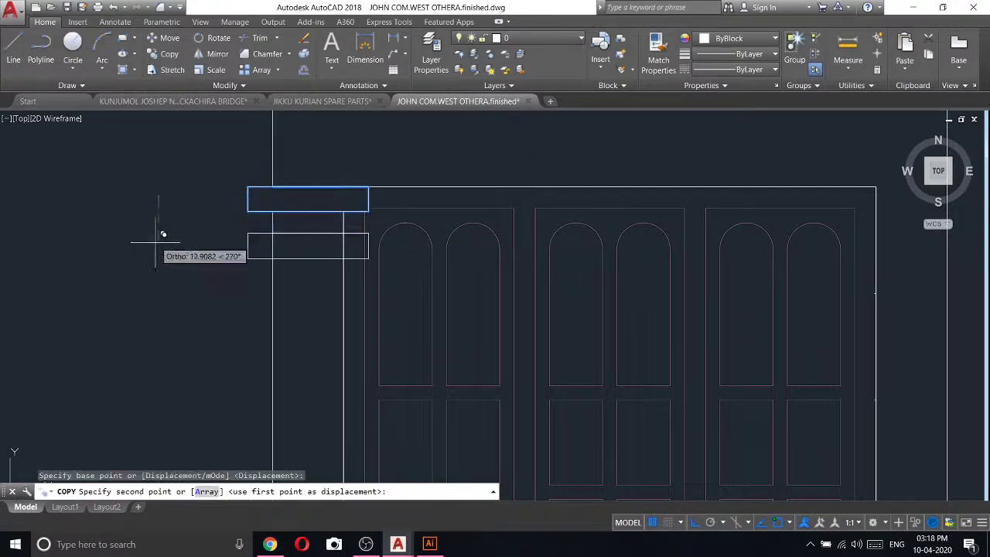
click(155, 280)
key(Escape)
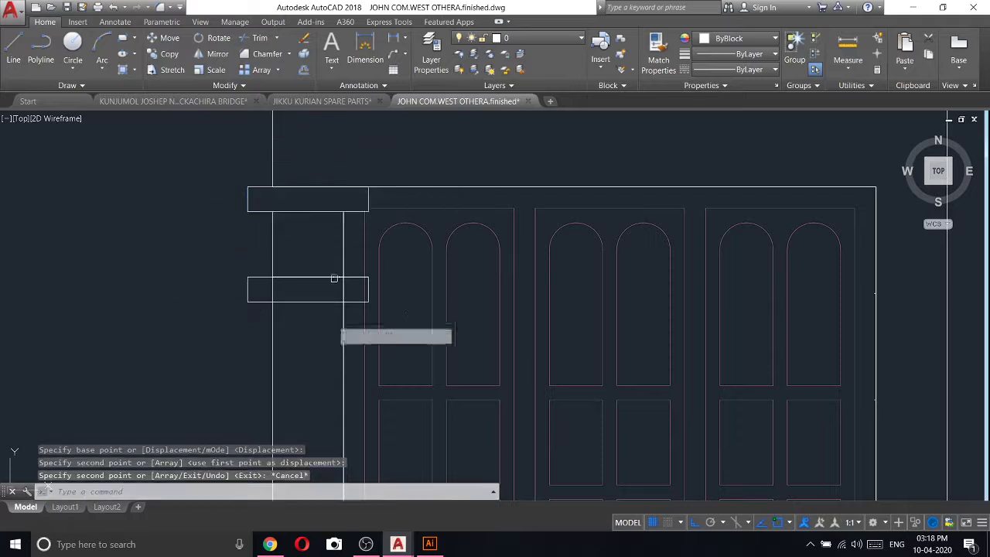
- Trim the lines inside the copied band
text(tr)
key(space)
key(space)
scroll(334, 278, up, 2)
scroll(363, 276, up, 2)
scroll(363, 276, down, 2)
click(363, 267)
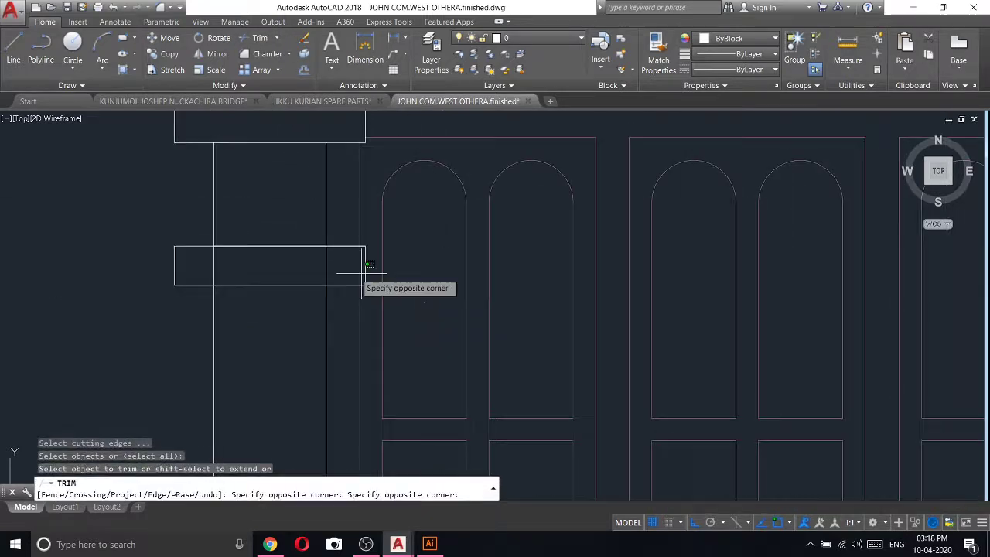
click(215, 262)
scroll(224, 267, down, 2)
key(Escape)
- Window-select the pillar's band rectangles
click(213, 159)
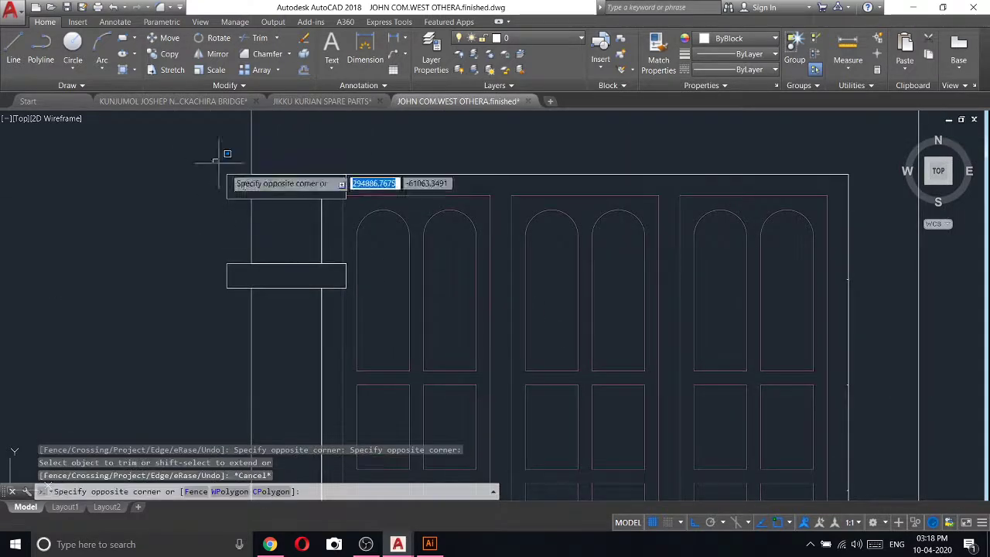
click(390, 344)
scroll(348, 281, down, 3)
scroll(327, 420, down, 2)
scroll(327, 286, up, 5)
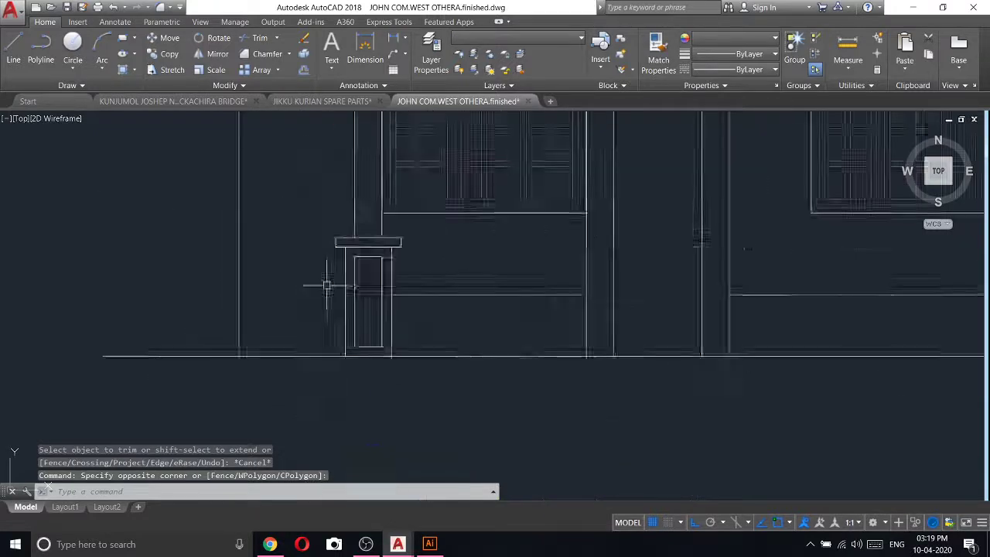
scroll(327, 285, up, 2)
click(327, 193)
click(504, 382)
- Copy the band rectangles onto the four other pillars across the elevation
right_click(491, 298)
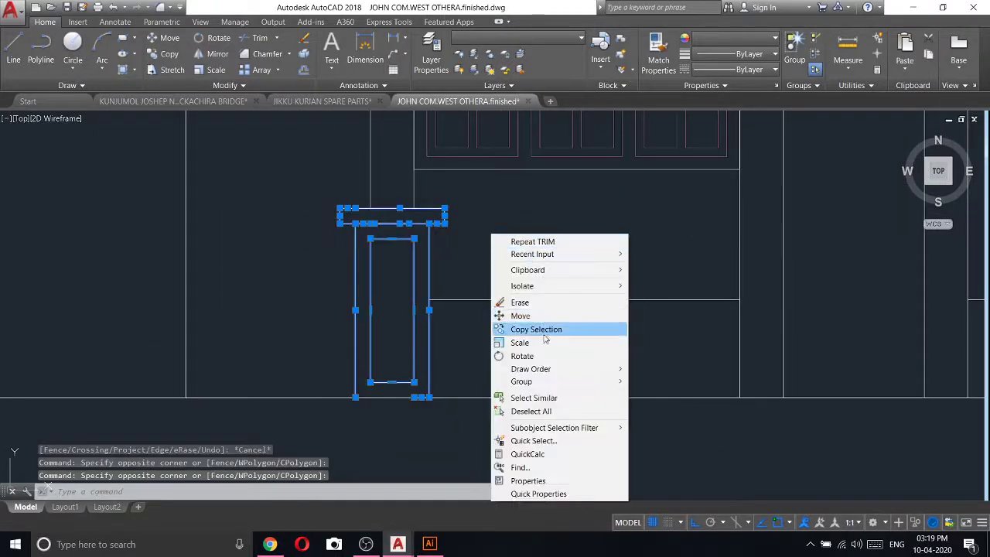
click(544, 332)
scroll(495, 247, down, 3)
scroll(464, 282, up, 3)
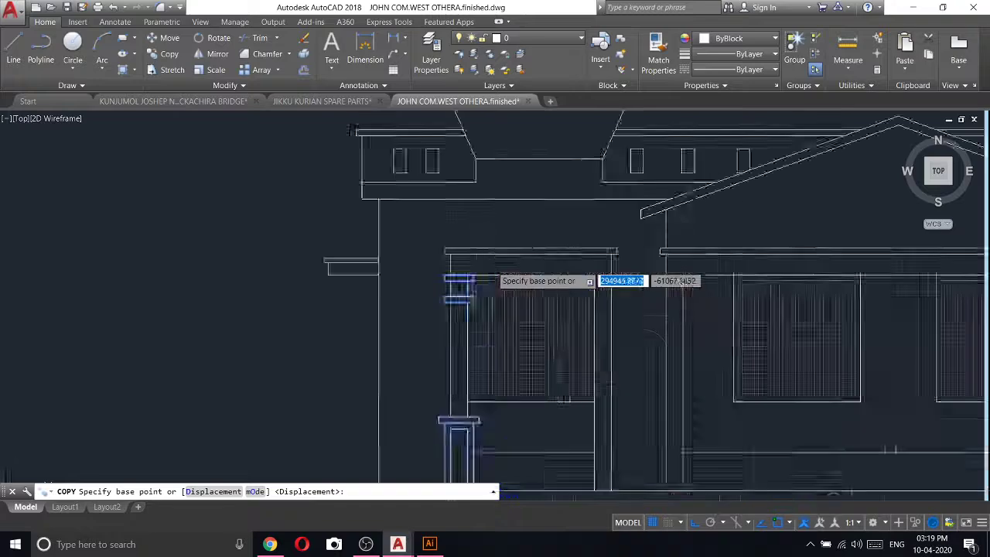
scroll(339, 296, up, 5)
scroll(330, 291, down, 5)
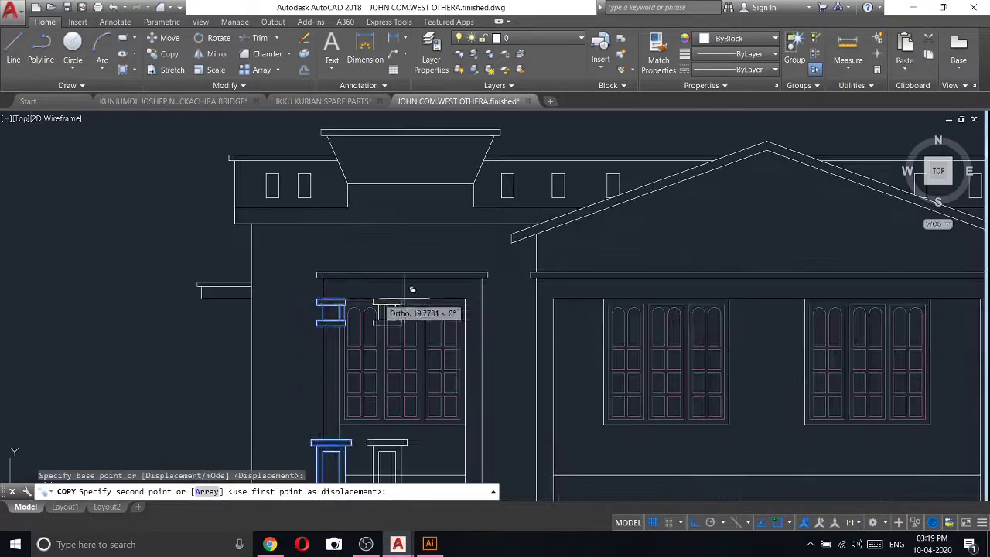
scroll(472, 302, up, 2)
scroll(458, 292, up, 2)
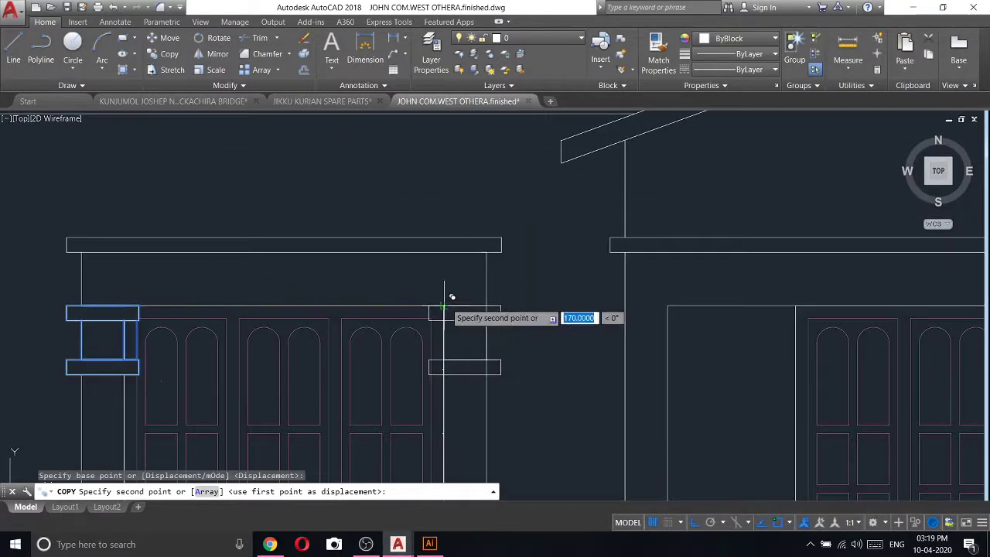
click(445, 308)
click(557, 298)
scroll(675, 295, down, 5)
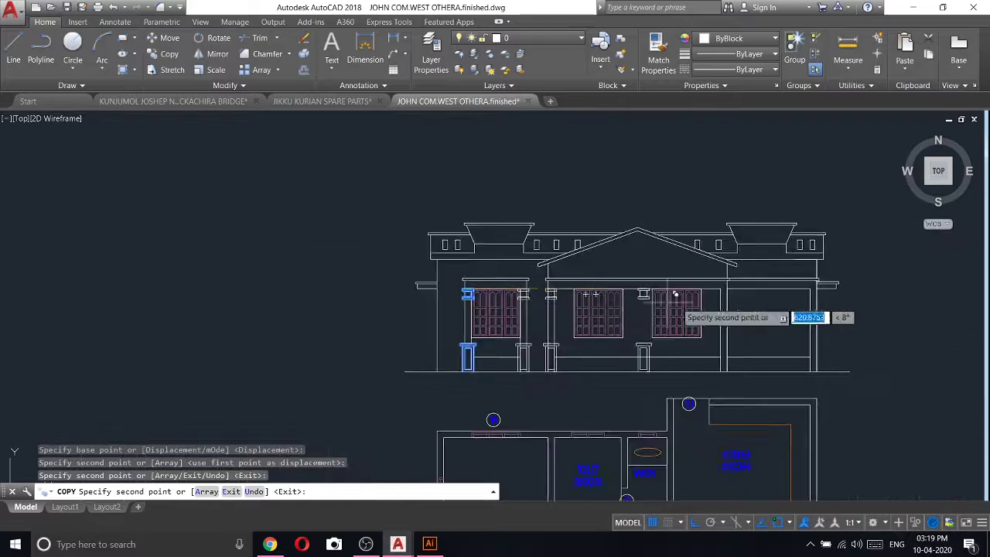
click(675, 295)
scroll(676, 278, up, 2)
scroll(676, 280, up, 2)
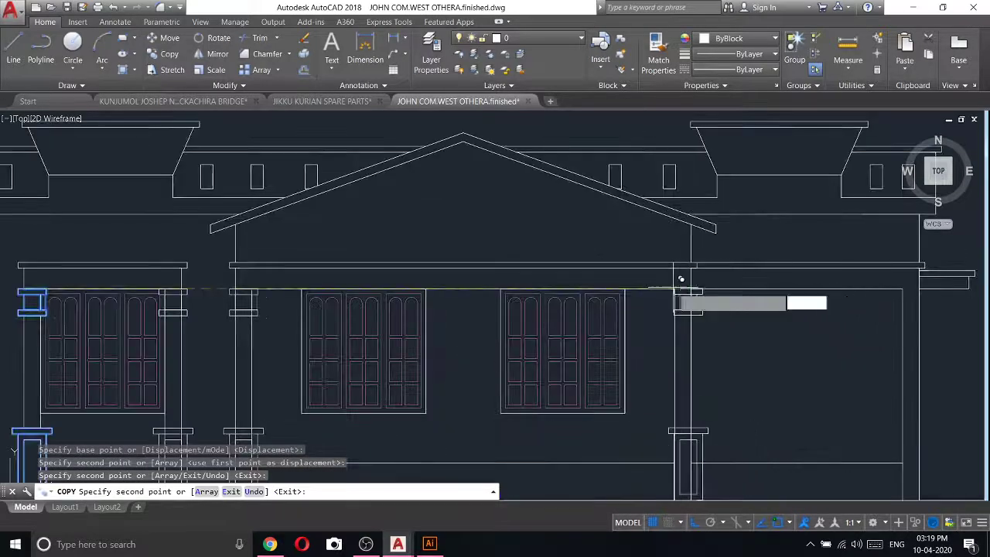
click(900, 301)
key(Escape)
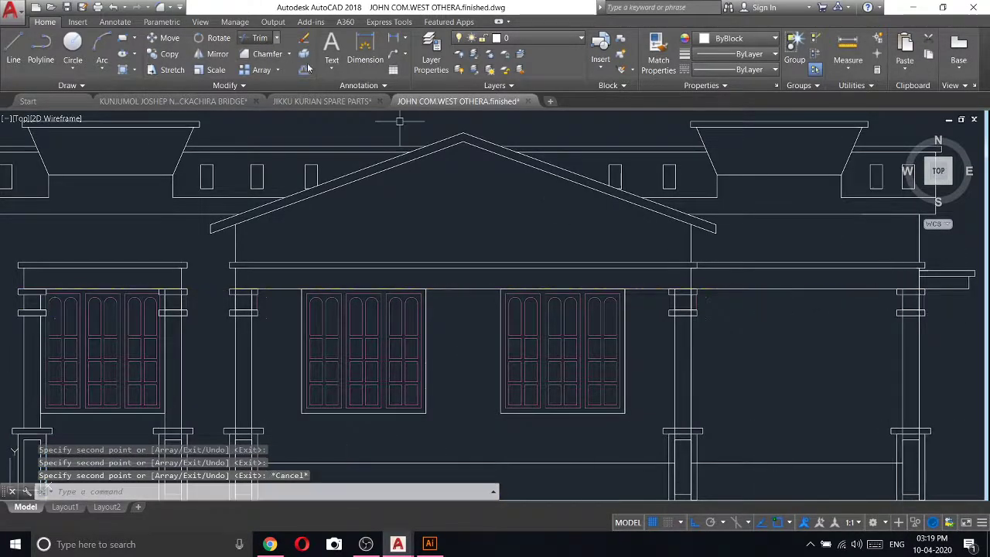
- Trim the pillar edge lines inside the top and bottom bands of the first pillar
text(tr)
key(Return)
key(Return)
scroll(712, 308, up, 5)
click(623, 159)
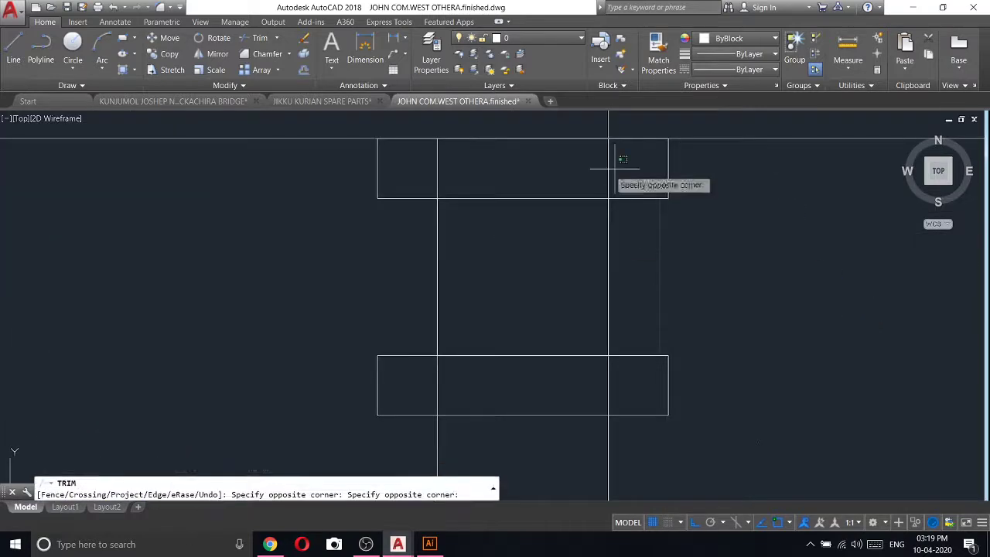
click(421, 167)
click(650, 393)
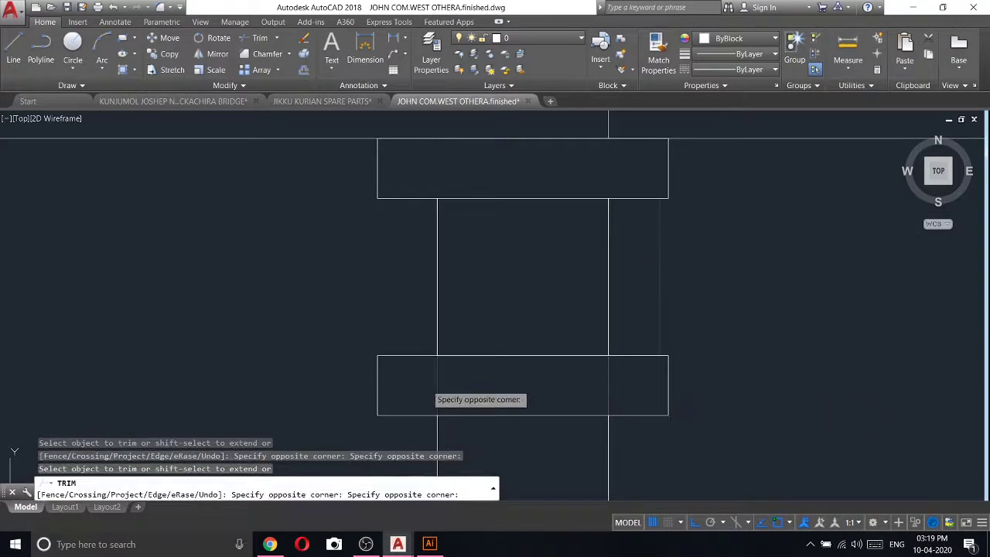
key(Escape)
- Erase the stray vertical line beside the pillar
click(692, 276)
click(658, 276)
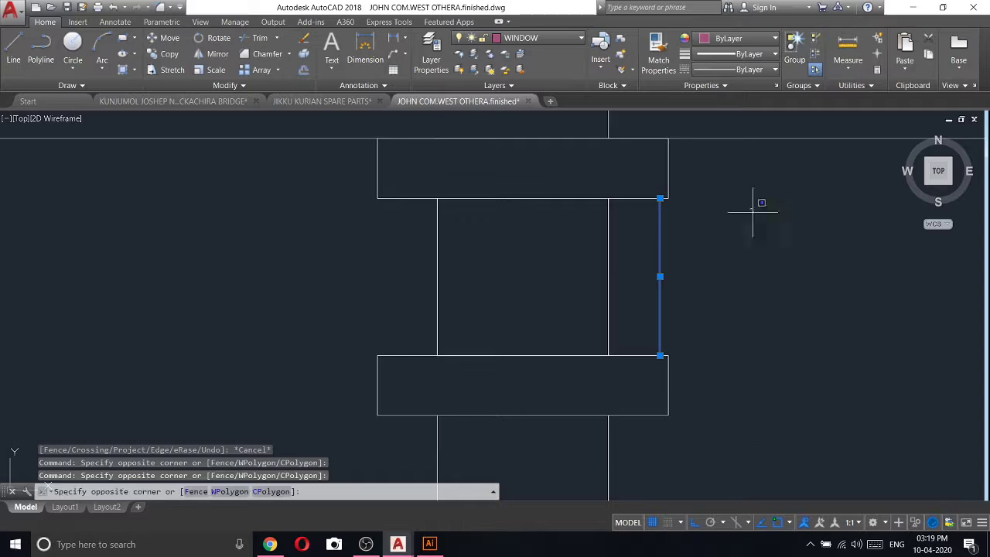
click(797, 276)
key(Delete)
scroll(578, 261, down, 6)
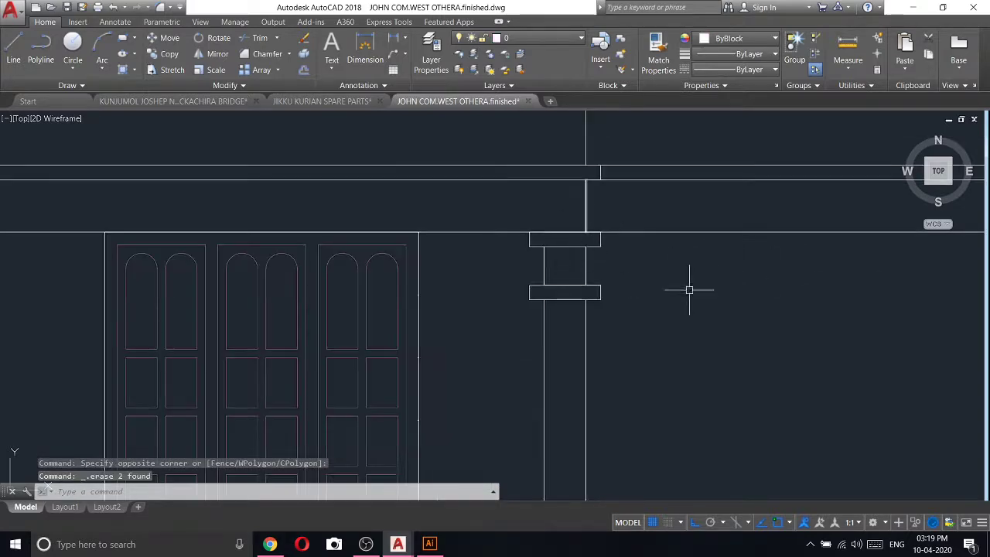
scroll(690, 290, down, 3)
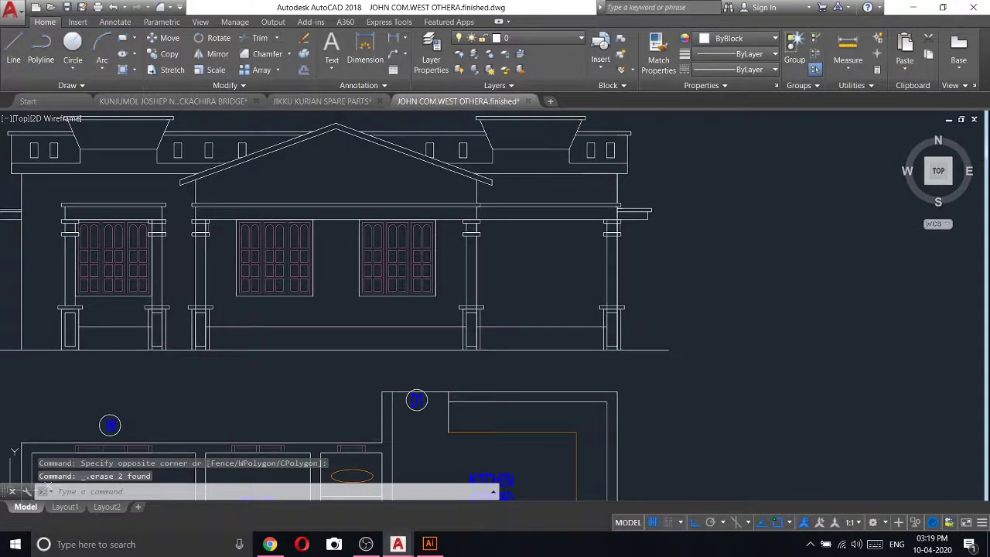
- Trim the edge lines inside another pillar's band and the right band
text(tr)
key(Return)
key(Return)
scroll(612, 224, up, 5)
click(602, 215)
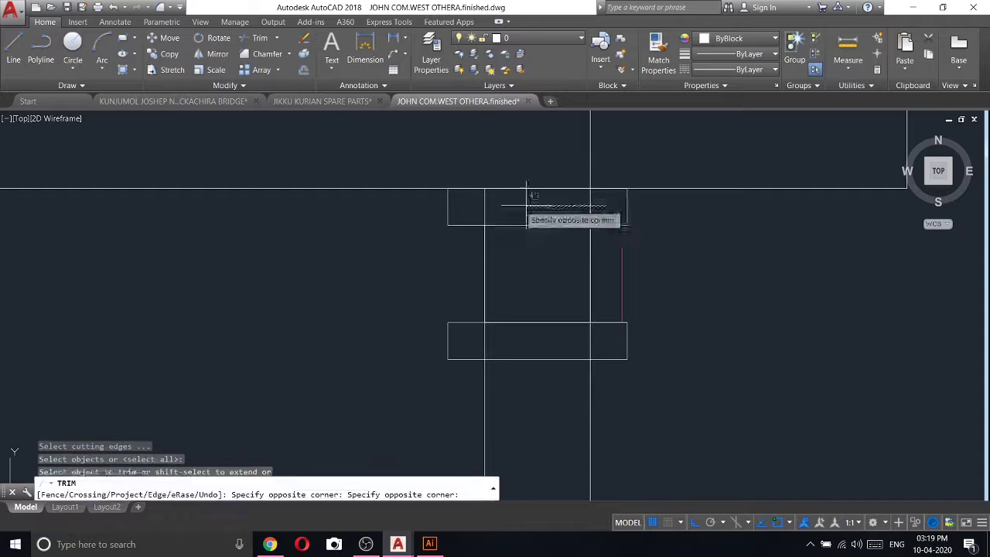
click(475, 195)
click(595, 339)
click(471, 338)
- Trim the pillar lines inside one more band, then end the trim
scroll(573, 197, down, 2)
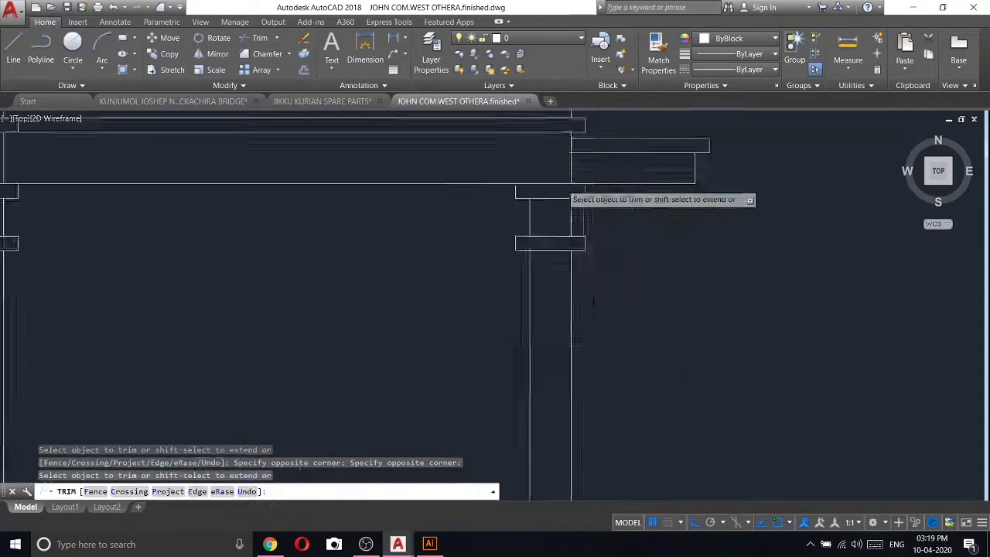
scroll(563, 317, down, 2)
scroll(618, 321, up, 3)
scroll(636, 319, up, 1)
click(636, 319)
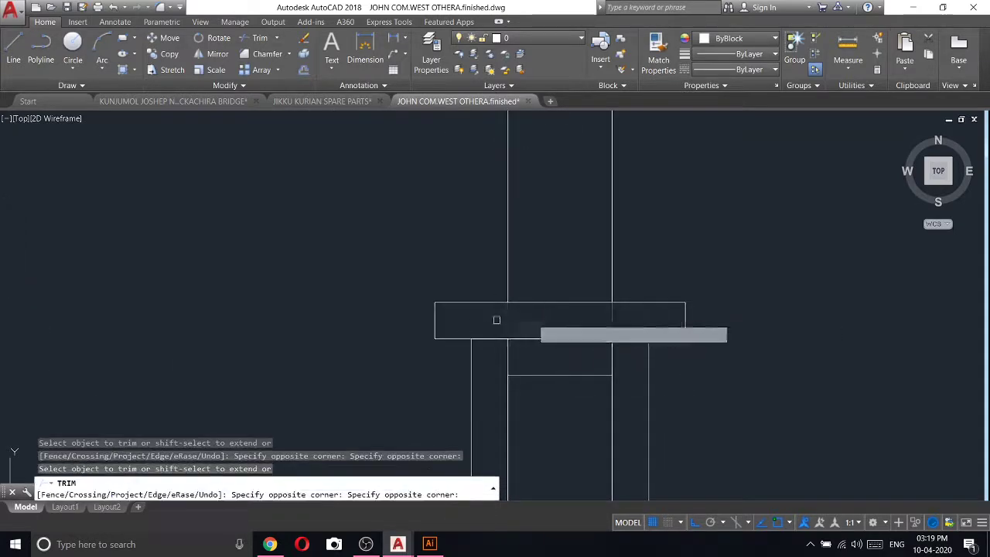
scroll(596, 360, down, 3)
scroll(601, 328, up, 2)
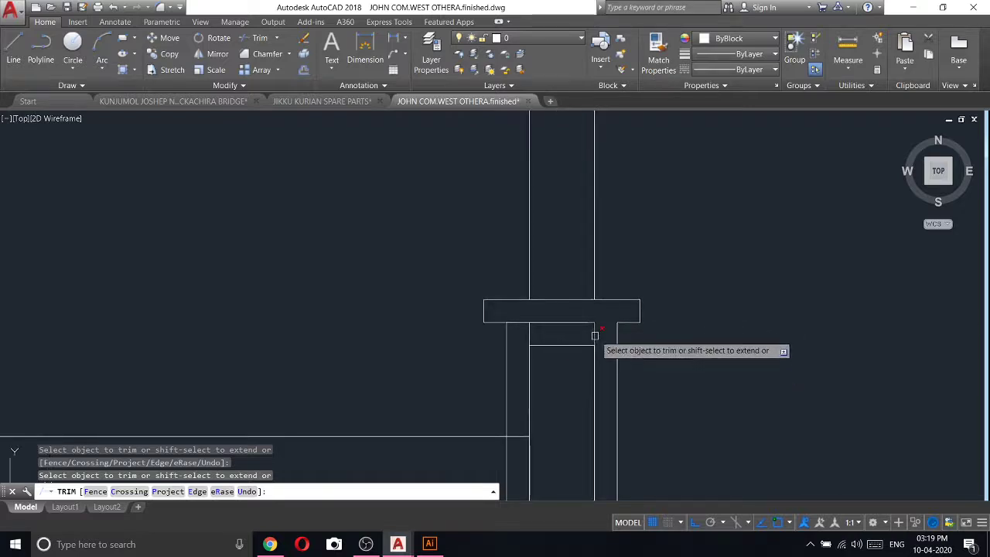
scroll(569, 344, down, 3)
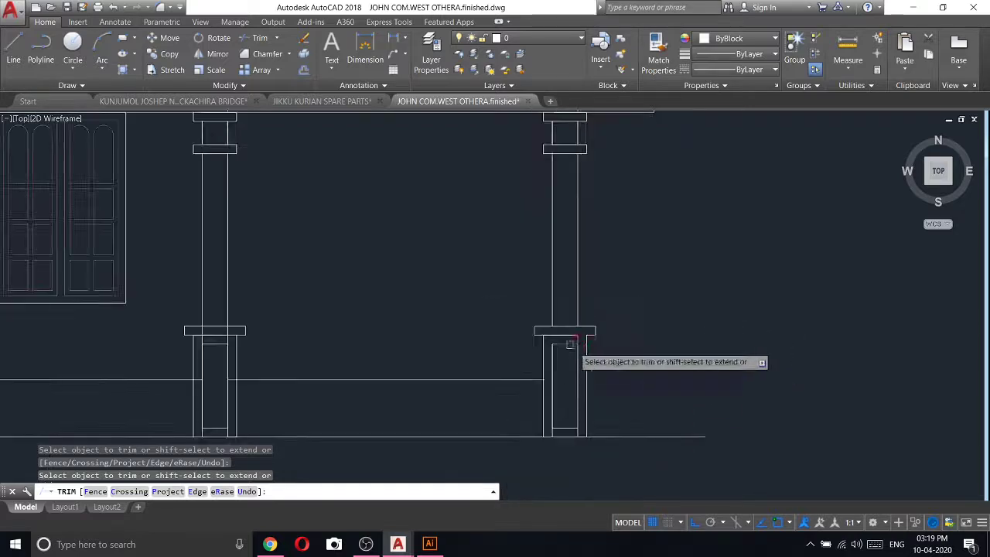
scroll(572, 418, up, 5)
key(Escape)
- Delete the leftover lines in the pillar base and cancel an extend attempt
click(577, 431)
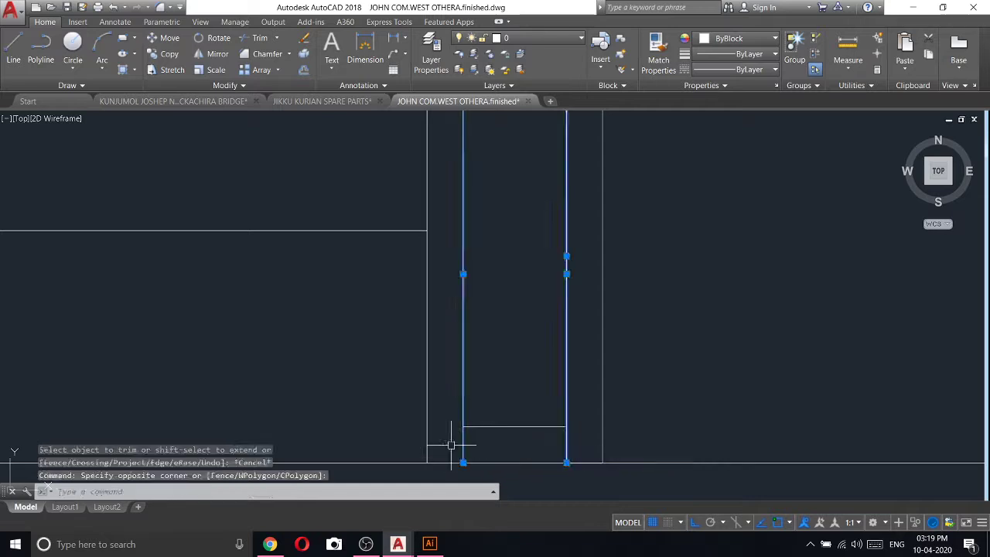
key(Delete)
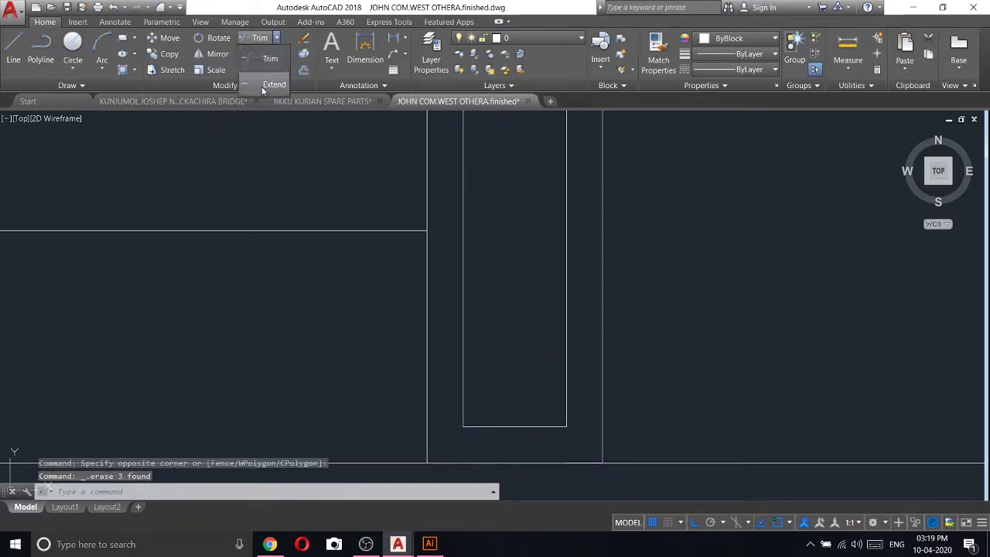
click(263, 85)
scroll(539, 301, down, 3)
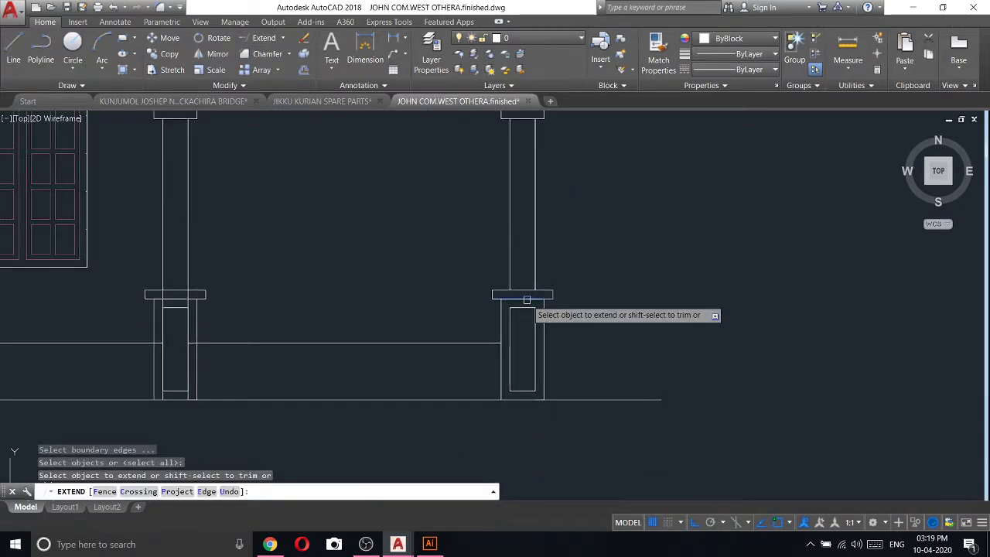
right_click(619, 228)
click(642, 250)
scroll(590, 287, down, 3)
scroll(567, 208, up, 5)
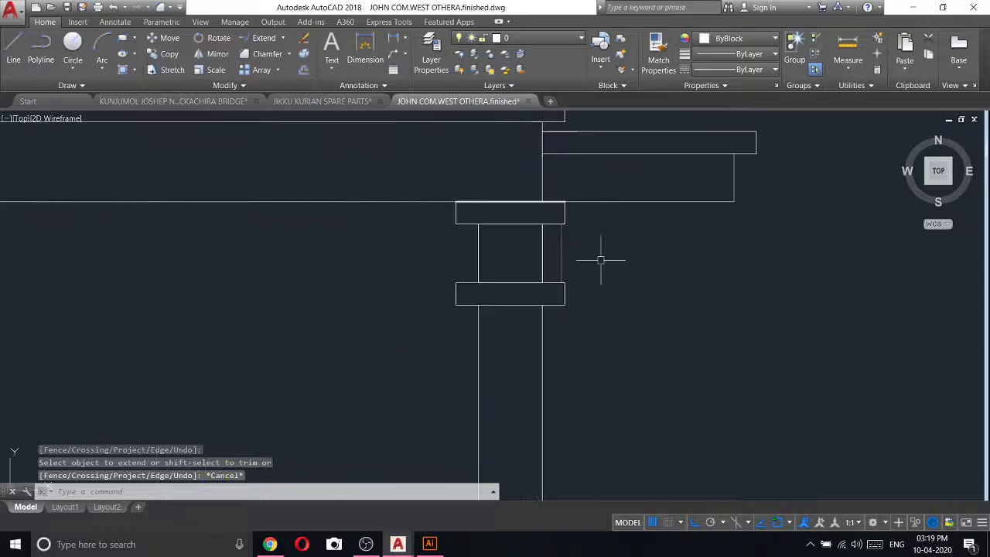
- Delete the three stray lines beside the right pillar's band
click(663, 315)
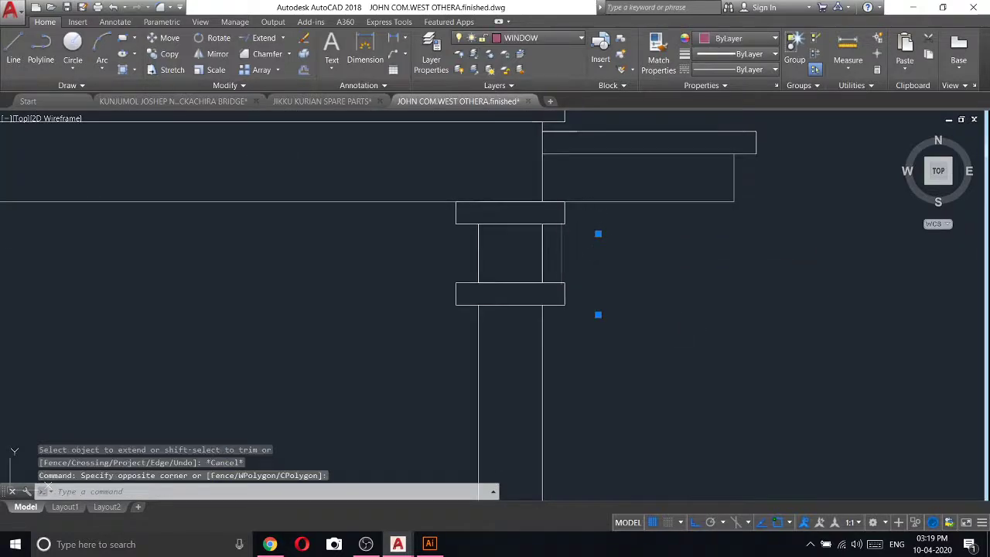
key(Delete)
scroll(495, 309, down, 5)
scroll(288, 124, up, 5)
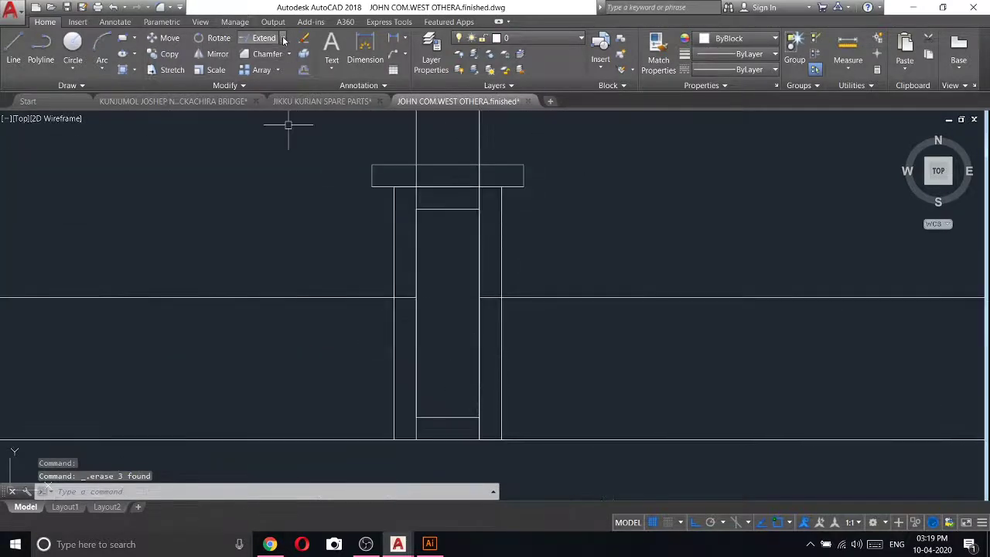
- Trim the segment inside the pillar cap and the plinth line across the pillar base
click(269, 59)
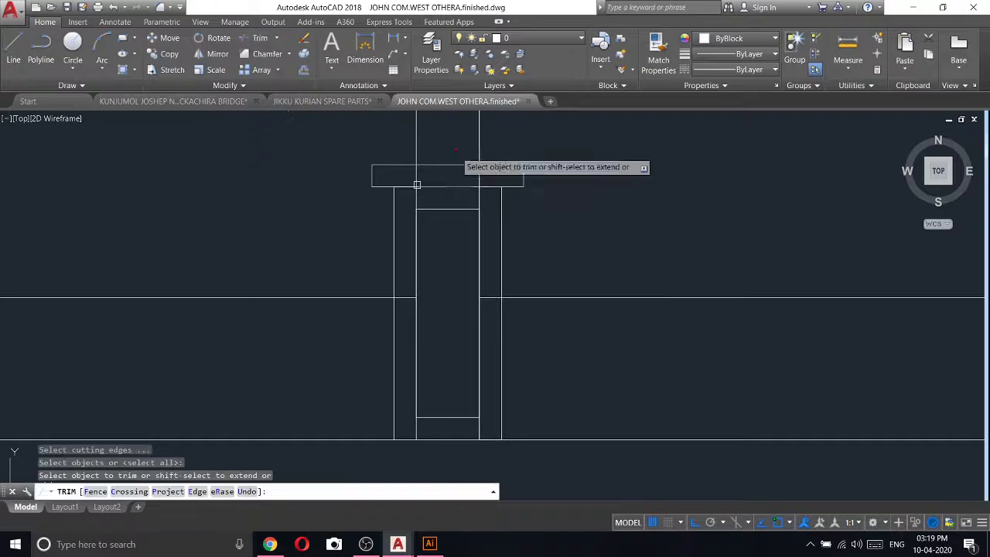
click(481, 179)
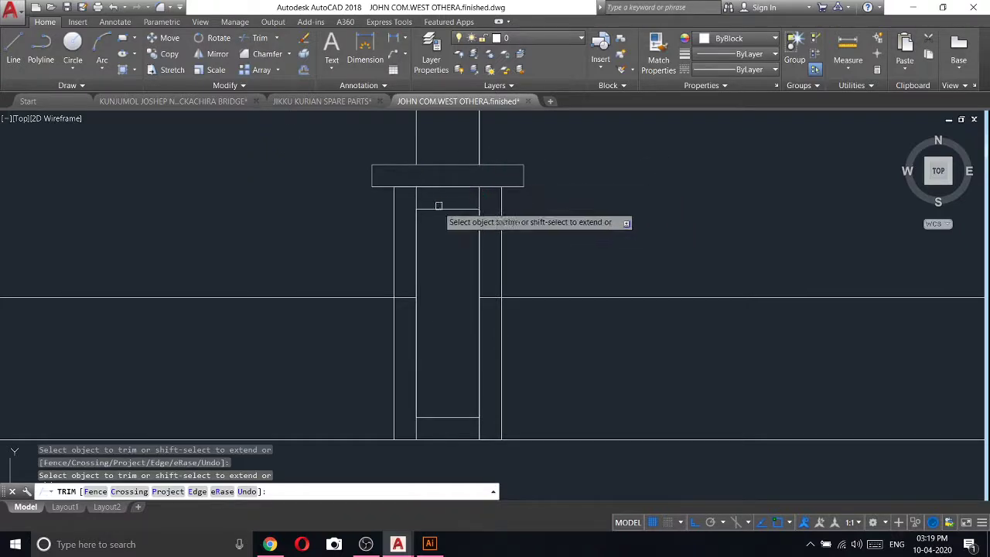
drag(402, 283, 464, 309)
drag(402, 309, 406, 286)
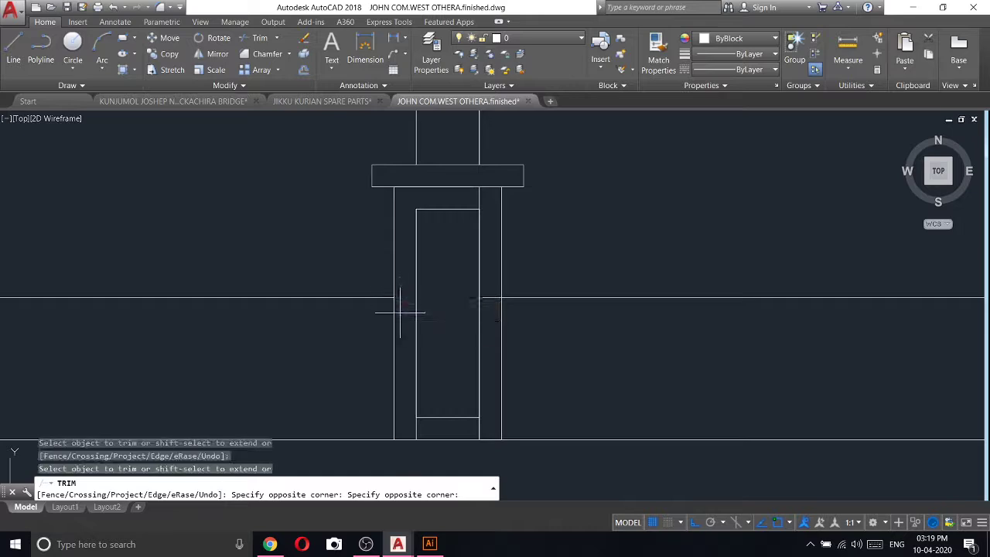
click(491, 298)
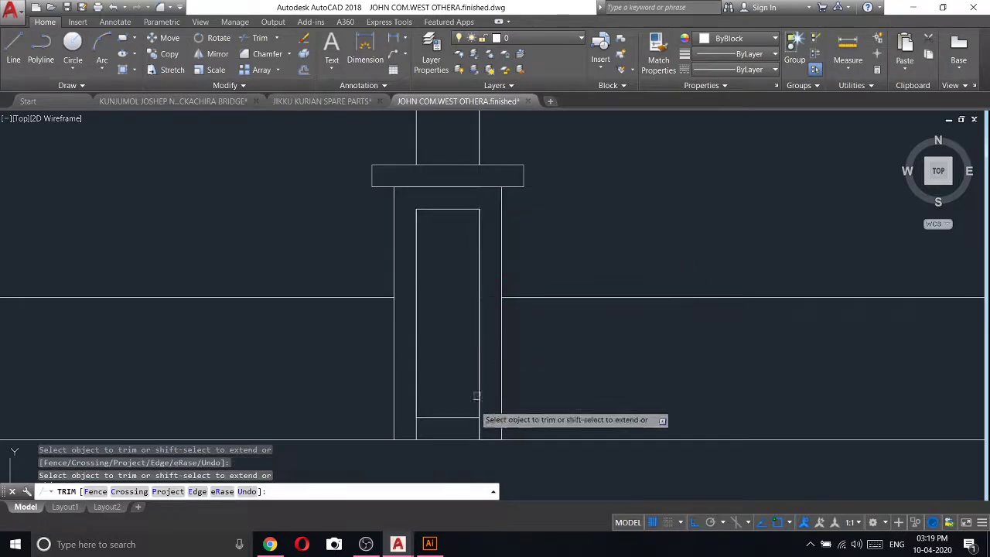
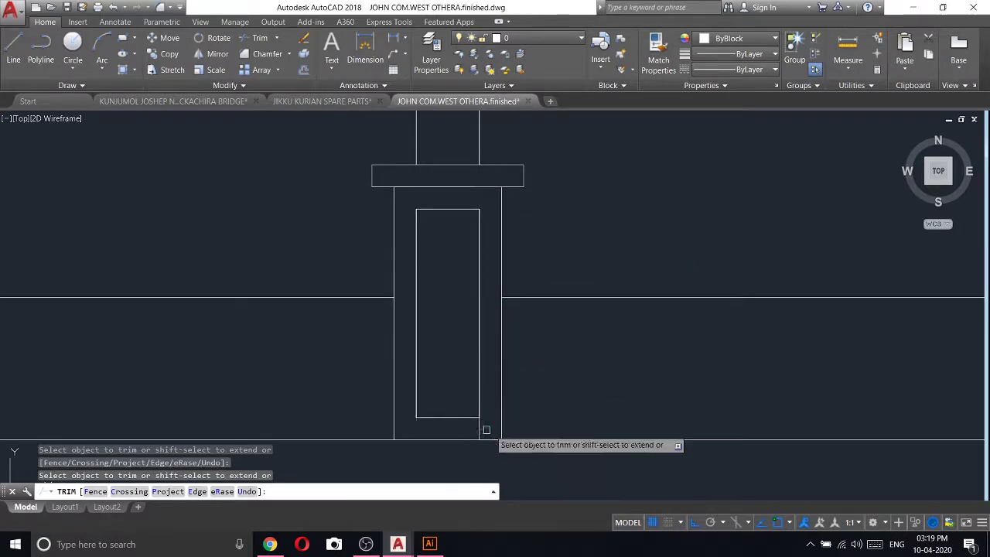
- Trim the stray lines inside the top and bottom pillar rectangles and the top beam rectangle
scroll(576, 279, down, 3)
scroll(545, 263, down, 2)
scroll(572, 239, up, 4)
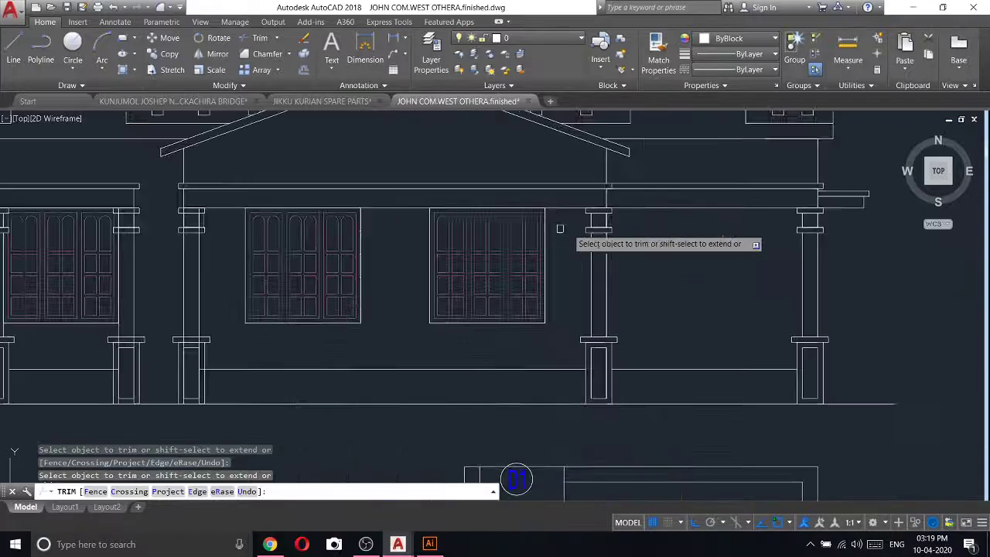
scroll(154, 232, up, 2)
scroll(267, 218, up, 2)
scroll(279, 186, up, 2)
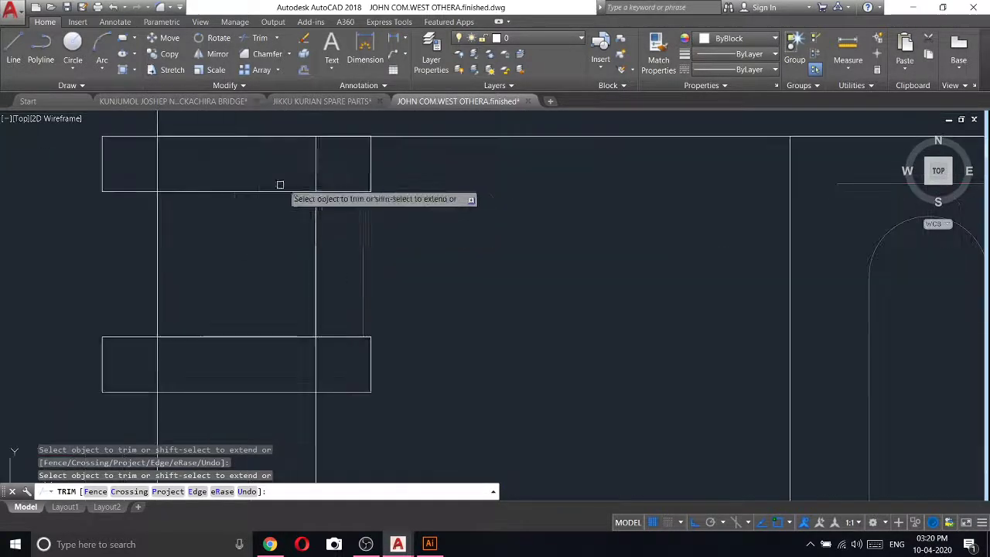
drag(333, 171, 126, 144)
drag(325, 369, 105, 350)
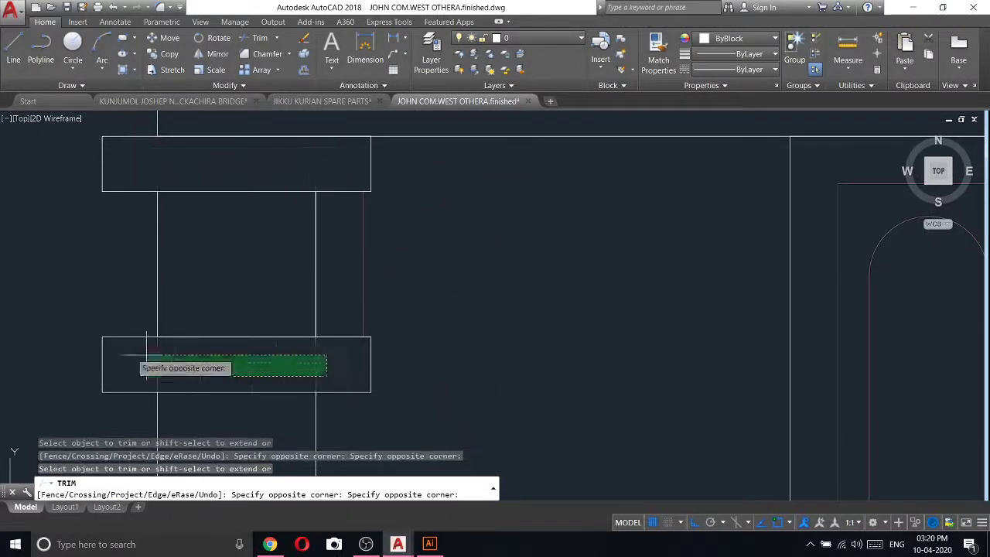
scroll(332, 347, down, 3)
scroll(301, 364, up, 2)
scroll(477, 162, up, 2)
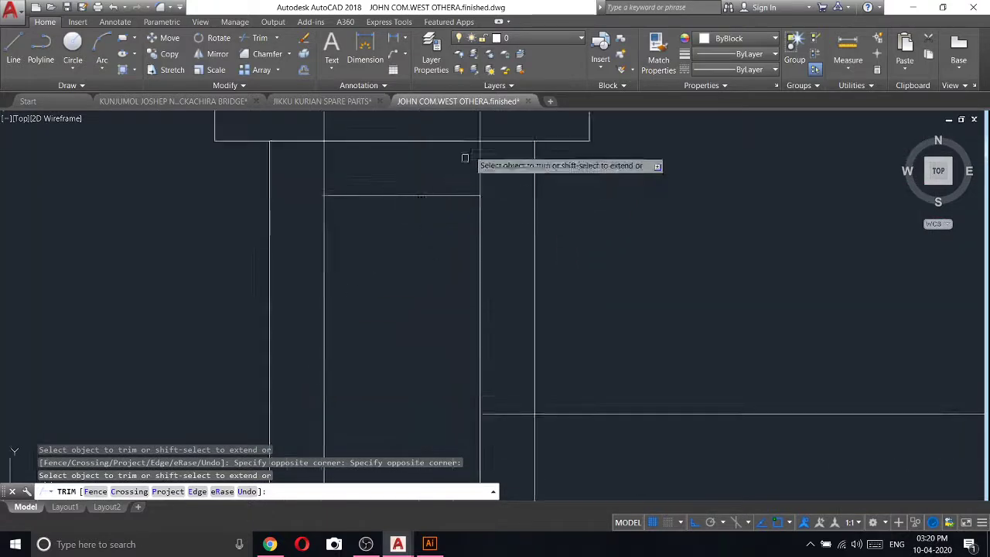
scroll(491, 154, up, 1)
drag(490, 154, 340, 124)
- Trim the lines running through the column cap, the beam and the lower pillar rectangle
scroll(464, 215, down, 2)
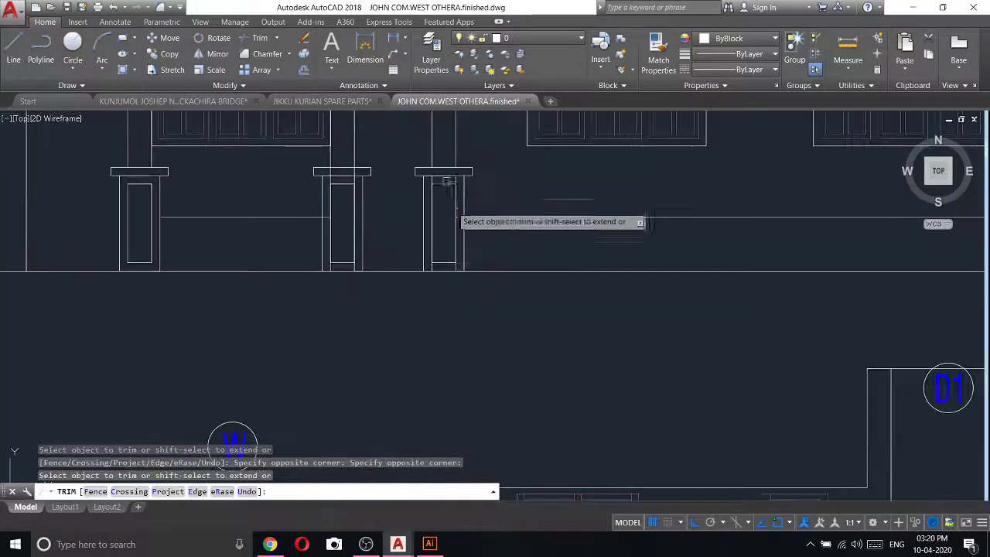
scroll(457, 219, up, 2)
scroll(459, 209, down, 2)
scroll(420, 222, up, 2)
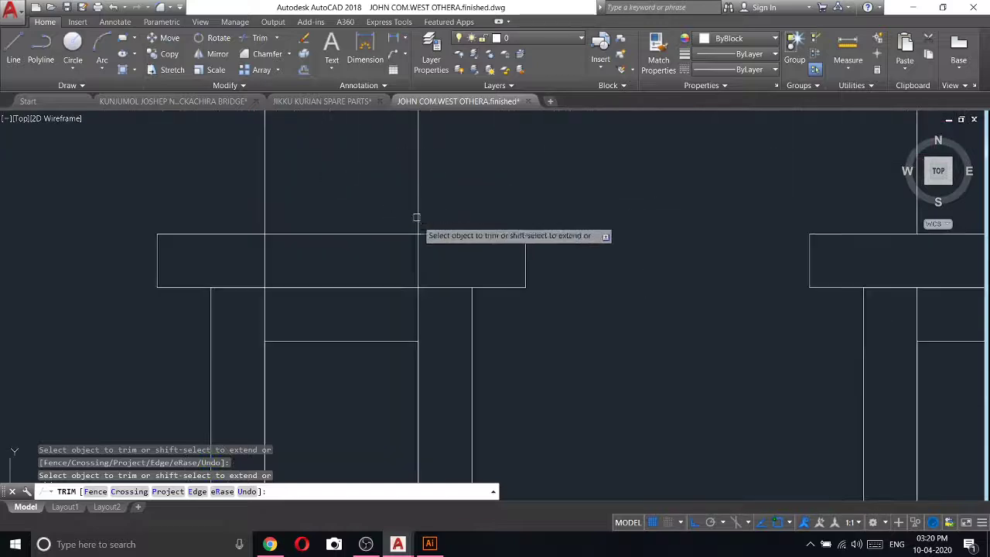
drag(420, 246, 247, 246)
click(247, 246)
scroll(247, 246, down, 2)
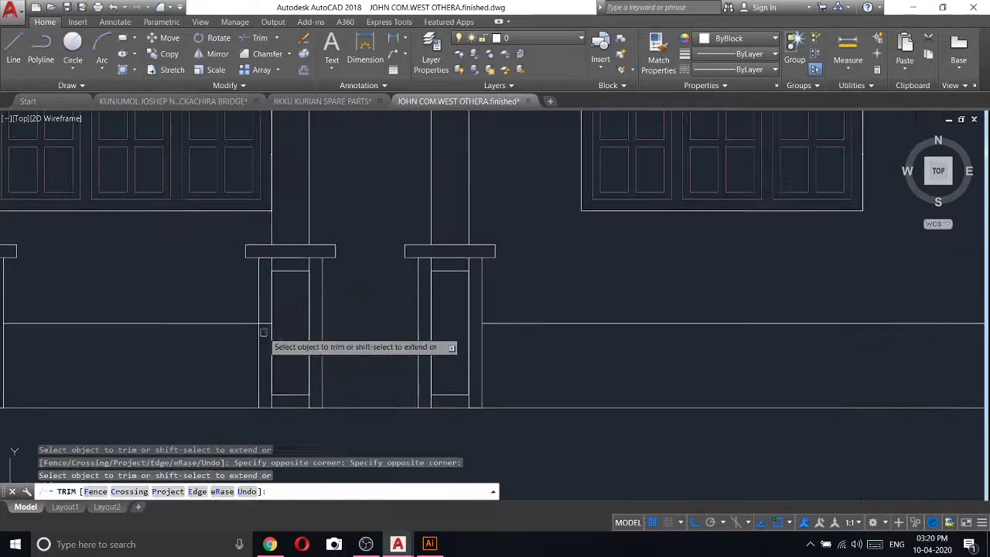
scroll(294, 317, down, 2)
scroll(354, 224, down, 2)
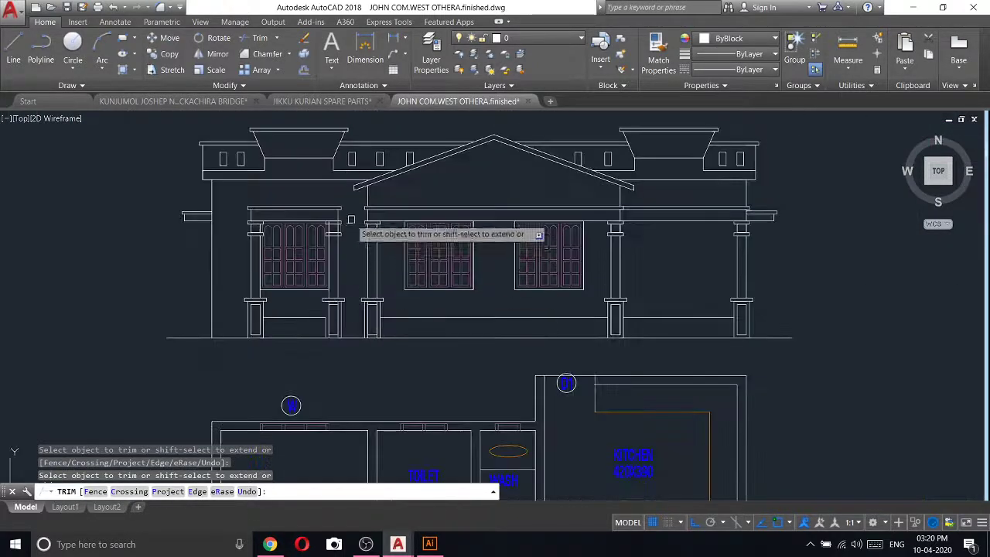
scroll(292, 247, up, 3)
scroll(308, 232, up, 1)
scroll(308, 232, up, 4)
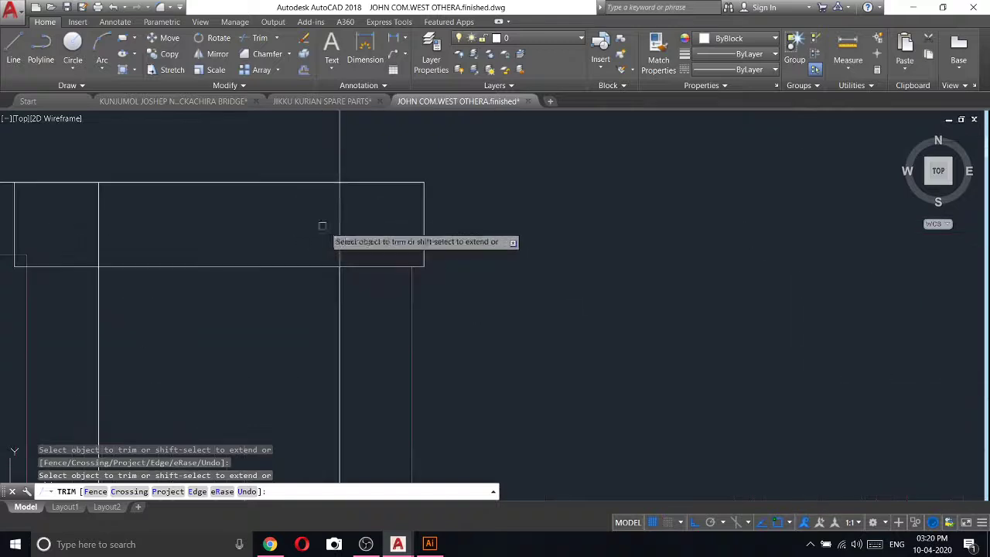
click(353, 254)
click(34, 245)
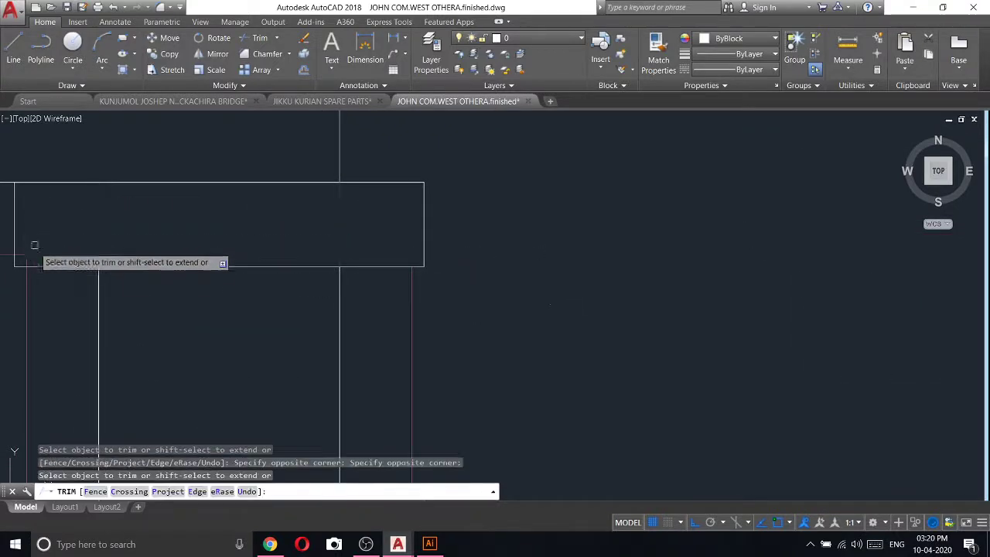
scroll(258, 230, down, 2)
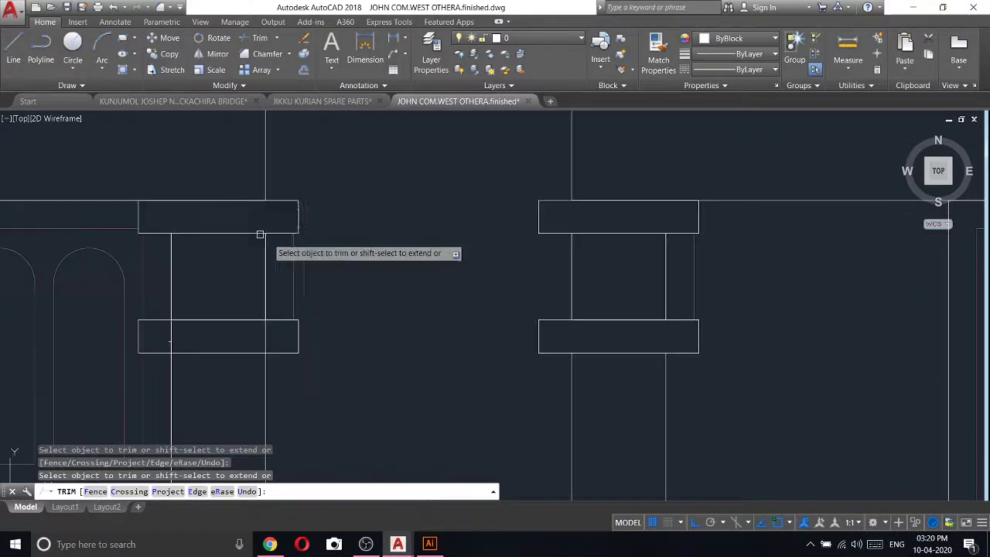
scroll(254, 287, up, 2)
click(309, 316)
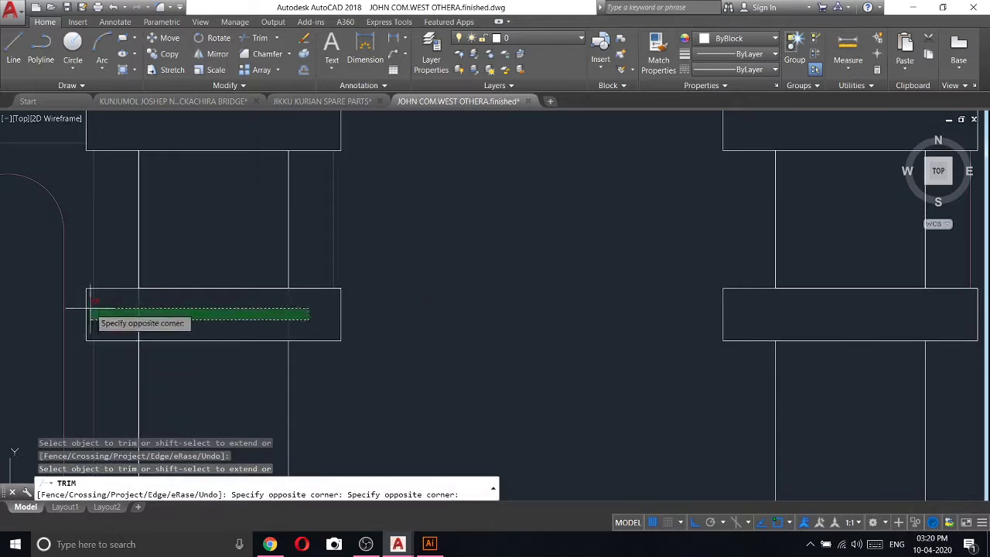
click(90, 300)
scroll(385, 223, down, 2)
- End trimming and select the leftover stray lines beside the columns
key(Escape)
click(341, 194)
click(412, 274)
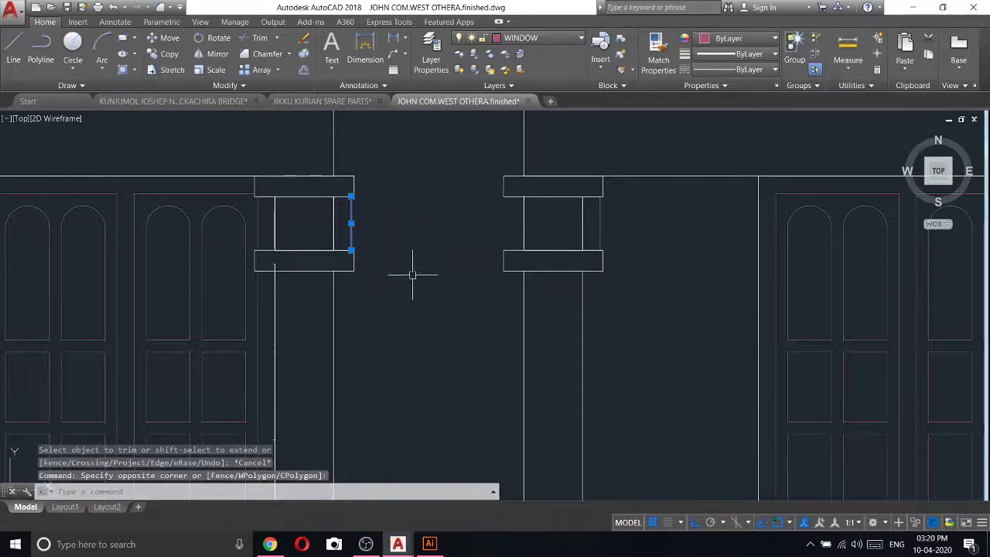
click(420, 298)
click(389, 201)
click(645, 278)
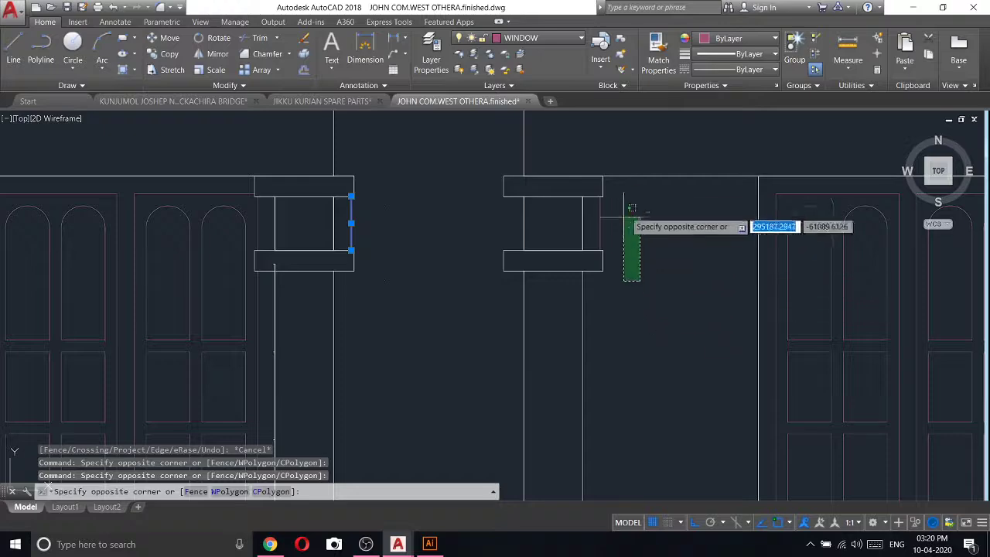
click(629, 208)
- Delete the selected stray lines and trim the lines inside the pillar cap
key(Delete)
scroll(598, 219, down, 3)
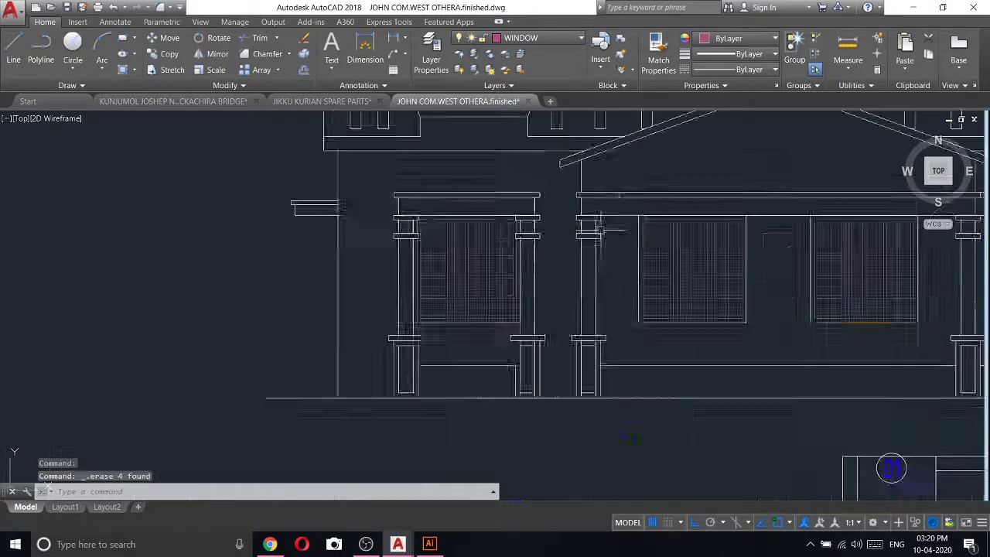
scroll(364, 144, up, 3)
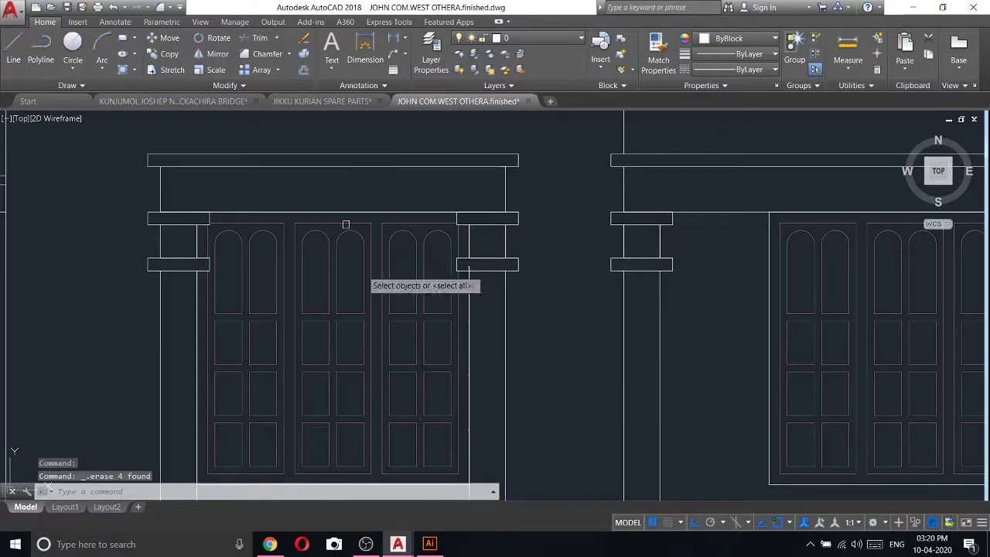
key(Return)
scroll(455, 274, up, 8)
click(518, 222)
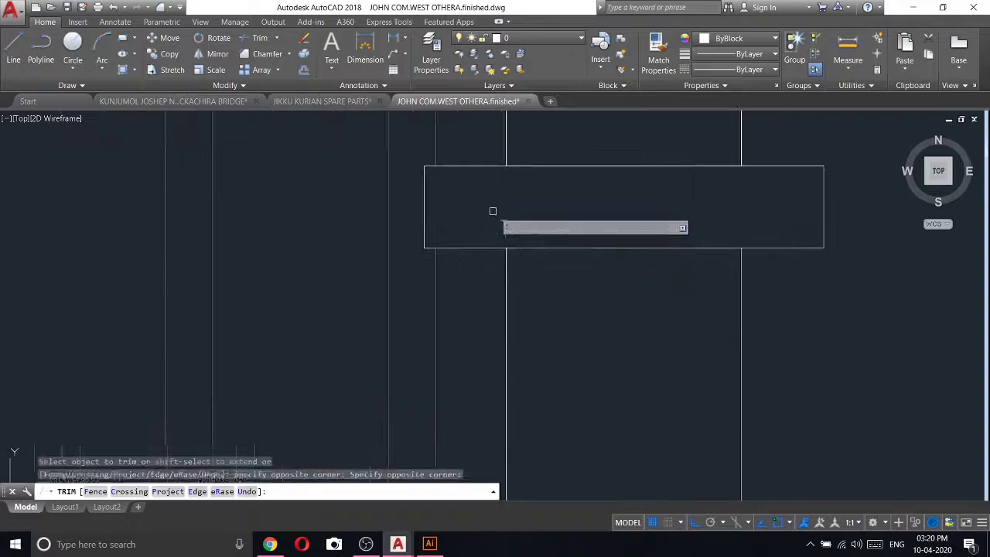
scroll(511, 248, down, 2)
scroll(508, 230, up, 1)
scroll(495, 263, up, 1)
key(Escape)
- Erase the remaining stray lines inside and below the pillar cap
click(487, 259)
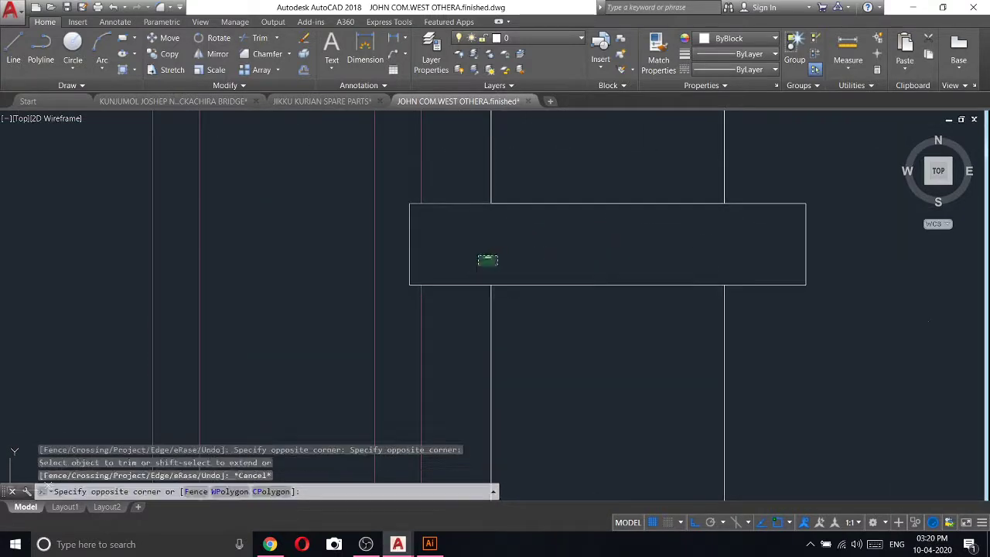
click(476, 263)
key(Delete)
scroll(485, 264, down, 4)
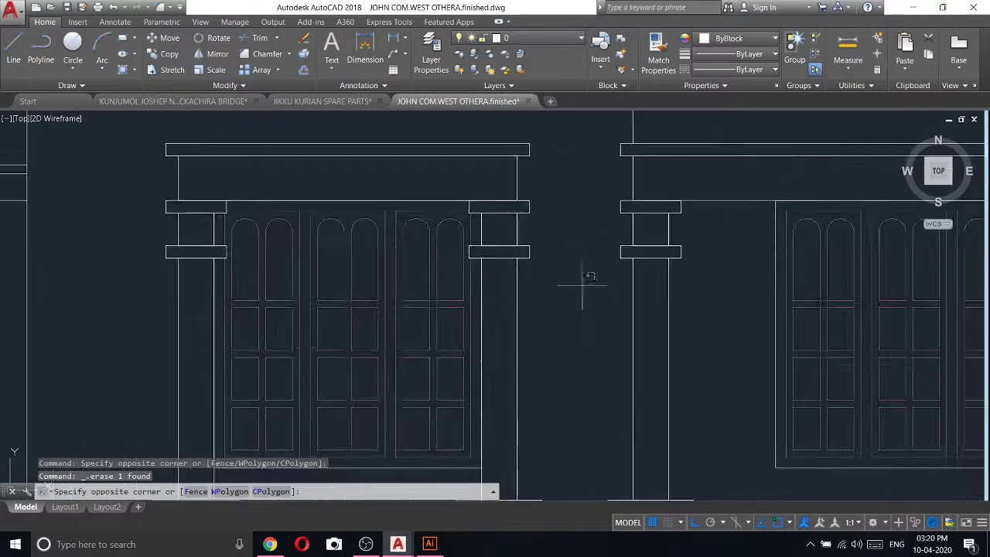
click(549, 182)
right_click(546, 177)
click(570, 244)
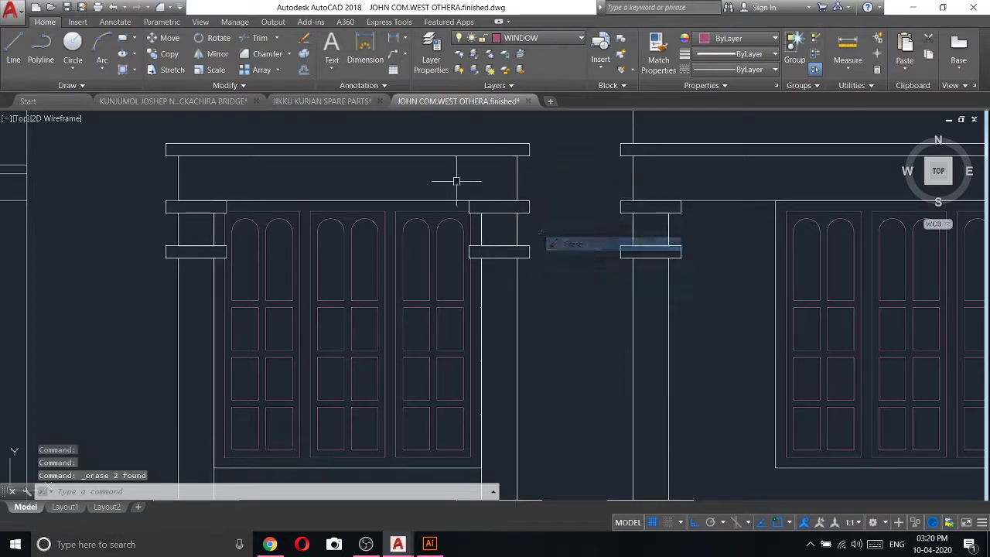
scroll(456, 181, down, 4)
scroll(466, 281, up, 4)
scroll(464, 218, up, 4)
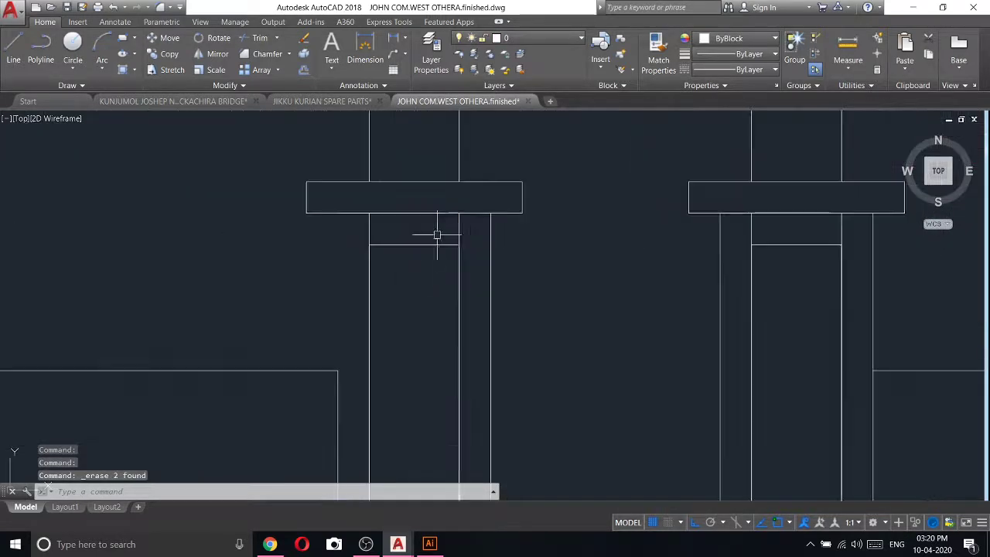
click(470, 232)
click(382, 293)
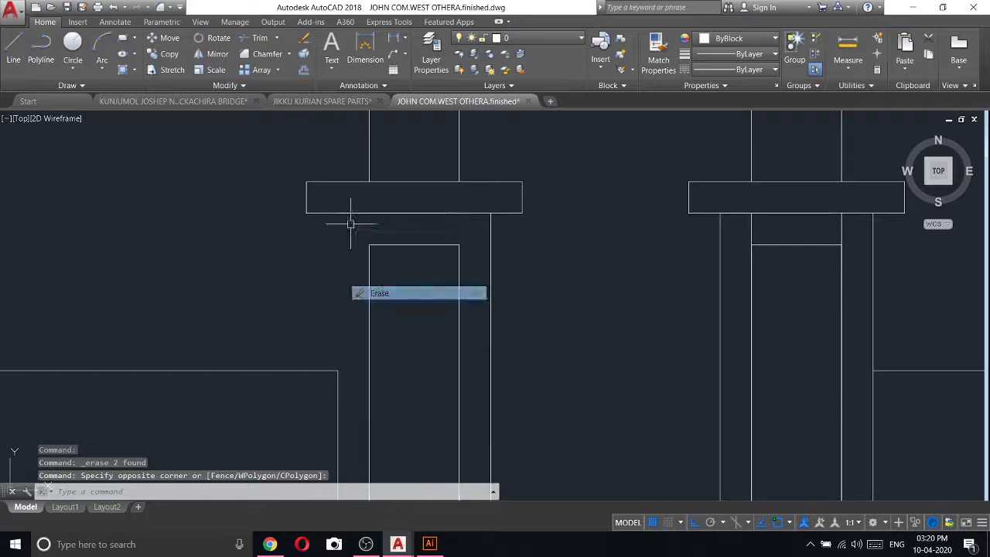
- Extend the pillar edge up to its cap using EXTEND
click(274, 85)
key(Return)
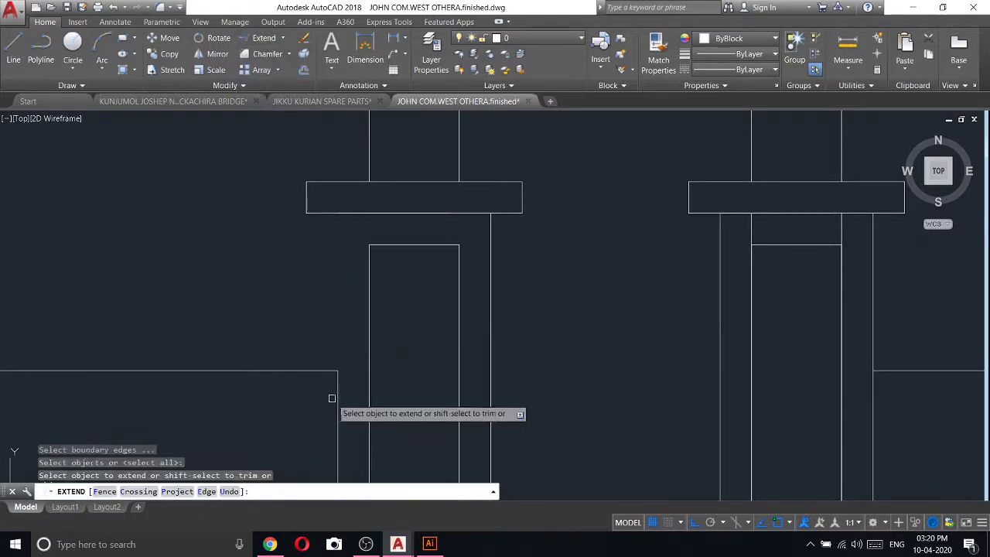
click(338, 399)
key(Return)
scroll(464, 274, down, 5)
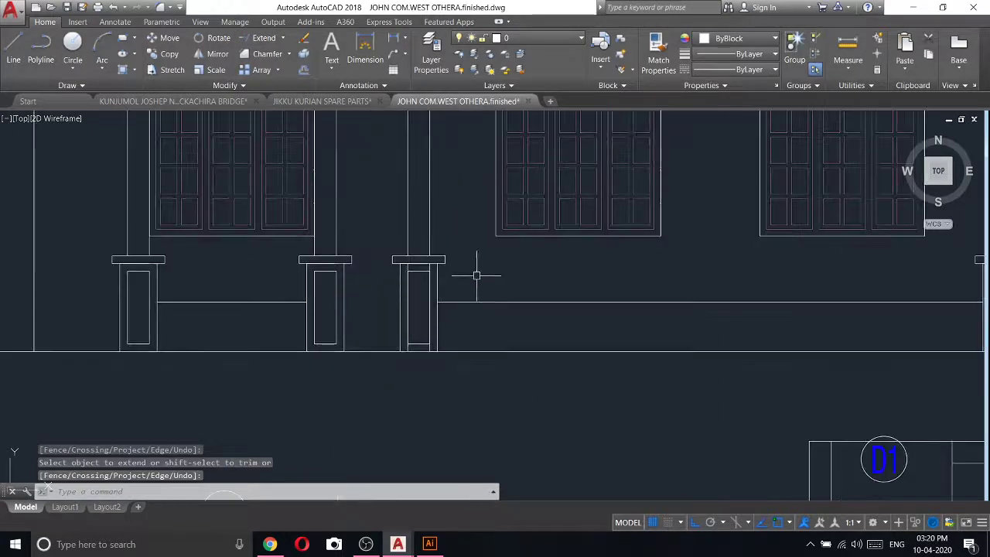
scroll(421, 271, up, 2)
key(Return)
- Erase the extra vertical line inside the pillar and one more stray object
click(426, 259)
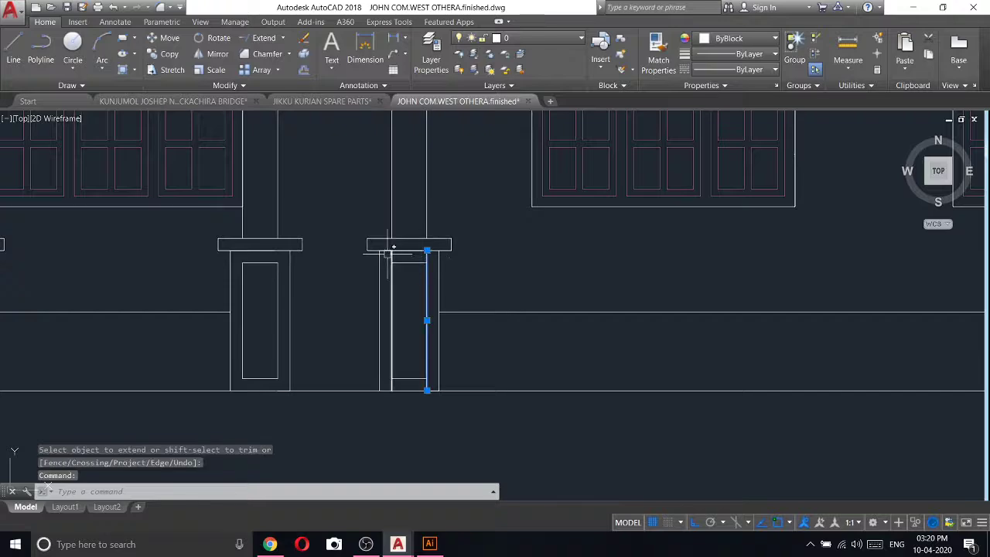
right_click(440, 206)
click(473, 271)
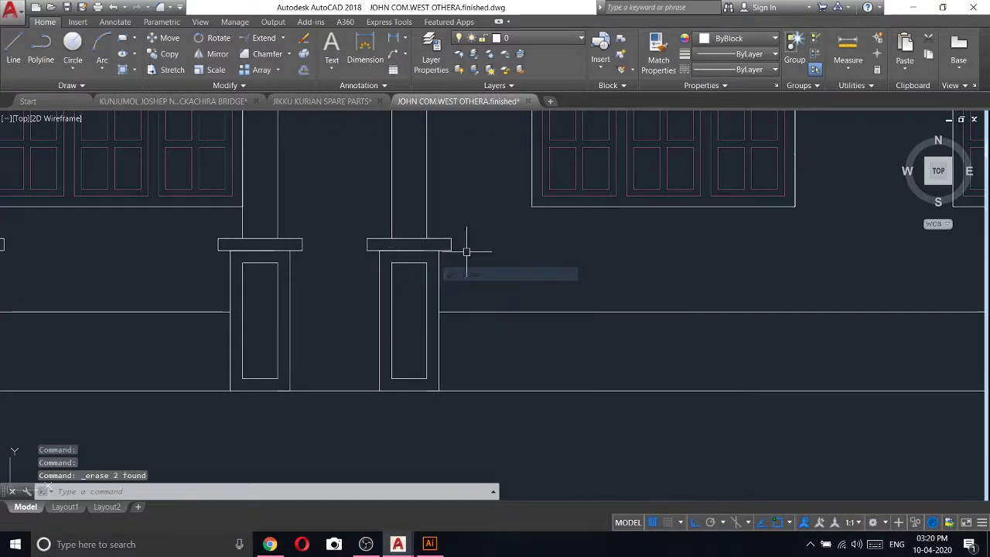
scroll(538, 273, down, 4)
scroll(689, 258, up, 1)
scroll(530, 249, up, 4)
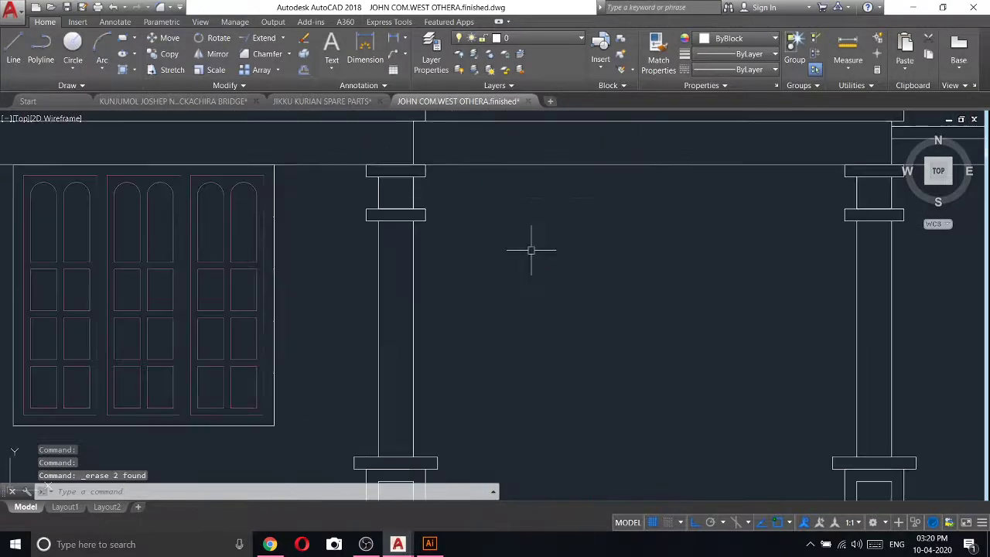
click(530, 257)
right_click(457, 204)
click(464, 266)
- Draw a guide line from the bedroom wall corner in the plan up into the elevation
scroll(515, 277, down, 5)
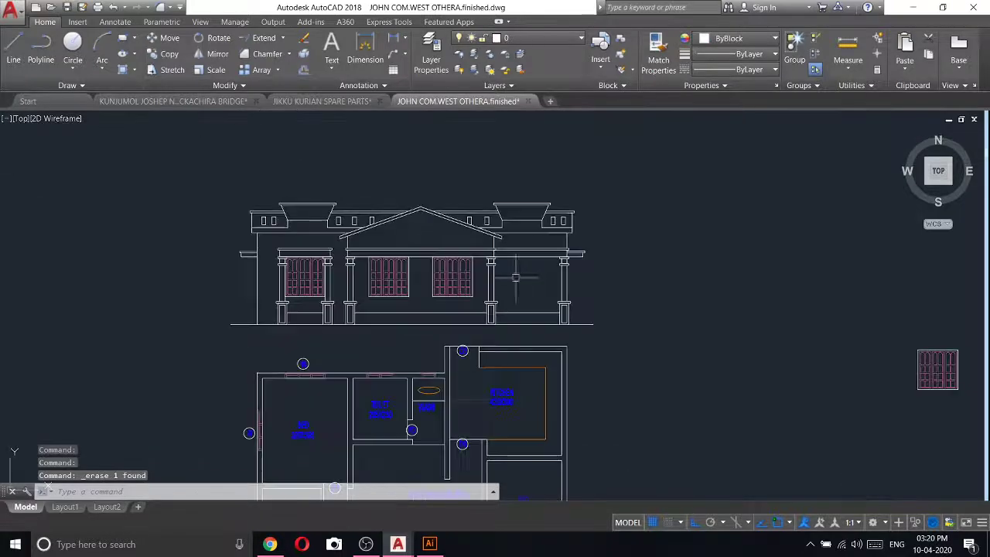
scroll(543, 293, up, 4)
scroll(553, 263, down, 4)
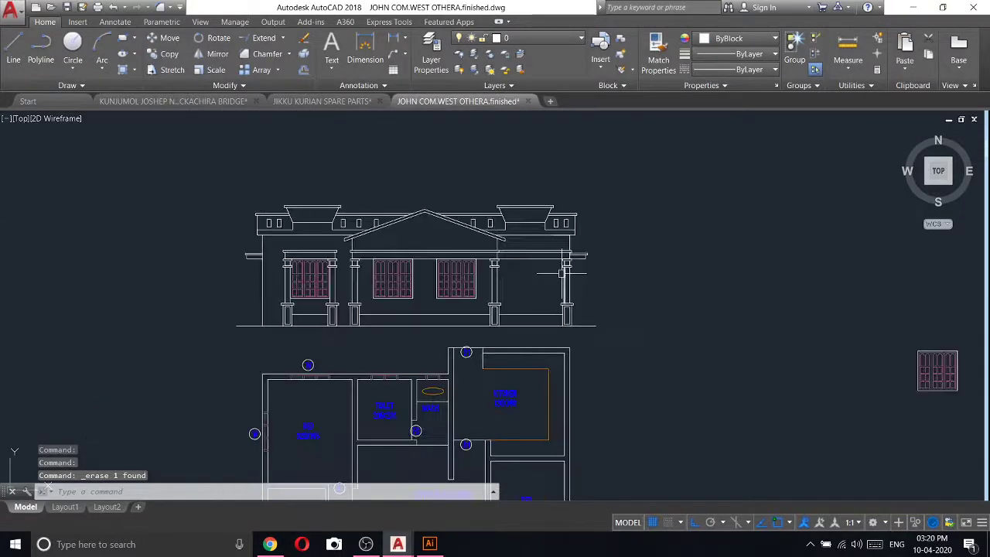
scroll(447, 295, down, 2)
scroll(456, 321, down, 2)
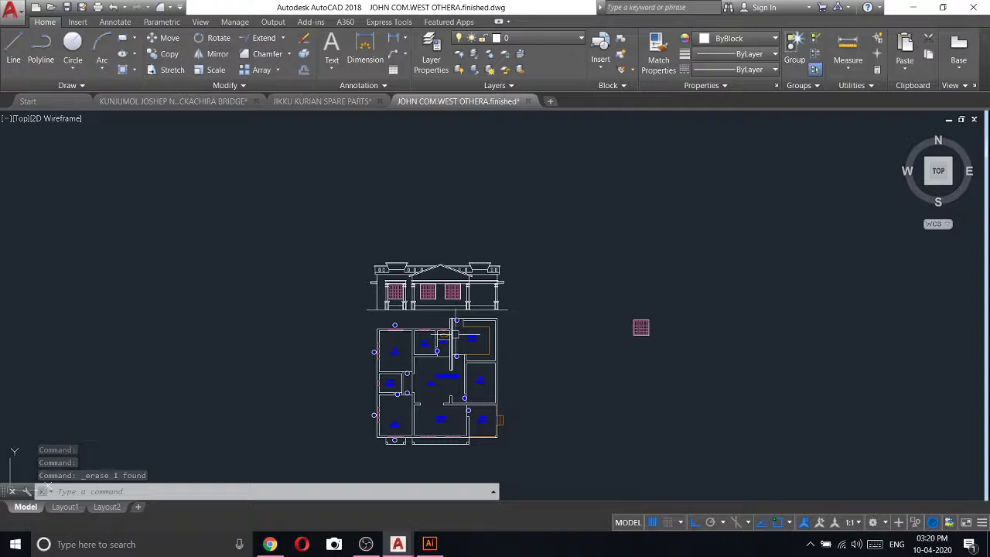
scroll(428, 286, up, 3)
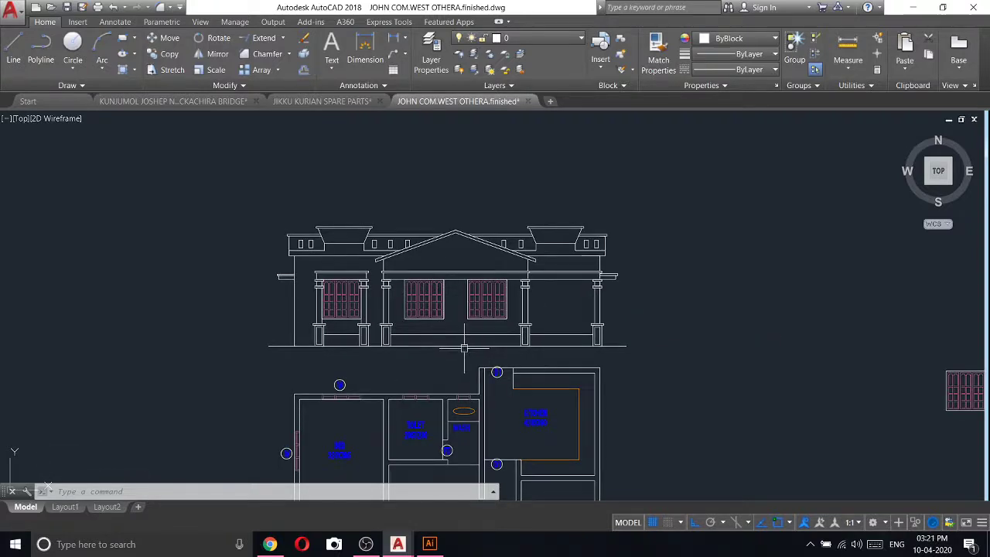
scroll(465, 348, down, 5)
scroll(495, 394, up, 5)
scroll(495, 395, down, 2)
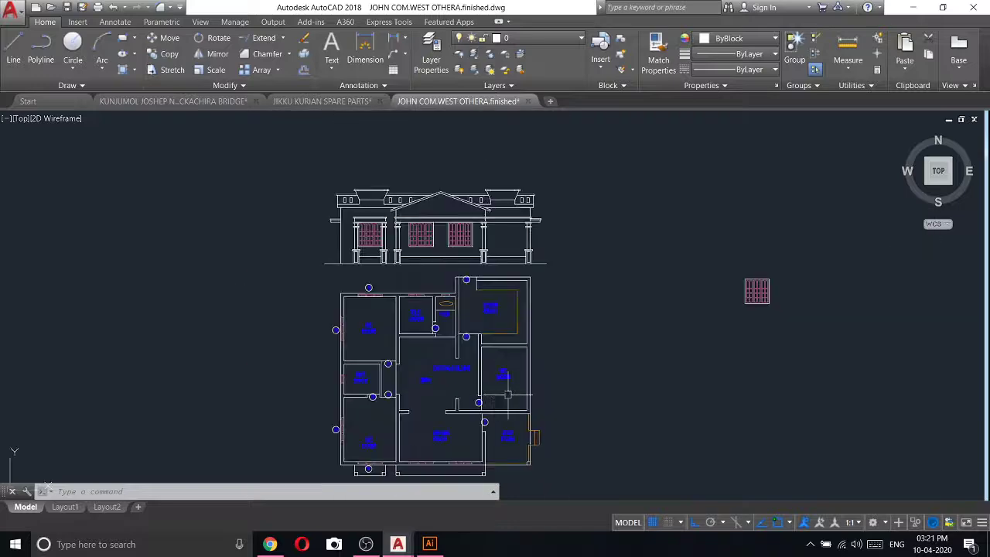
scroll(490, 415, up, 2)
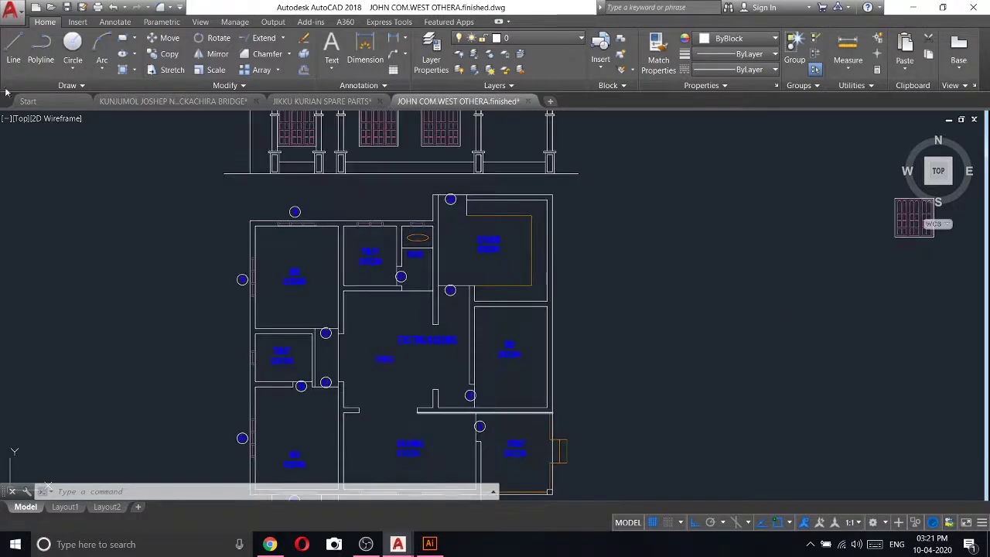
click(17, 48)
scroll(465, 418, down, 2)
scroll(479, 414, up, 2)
scroll(482, 410, up, 3)
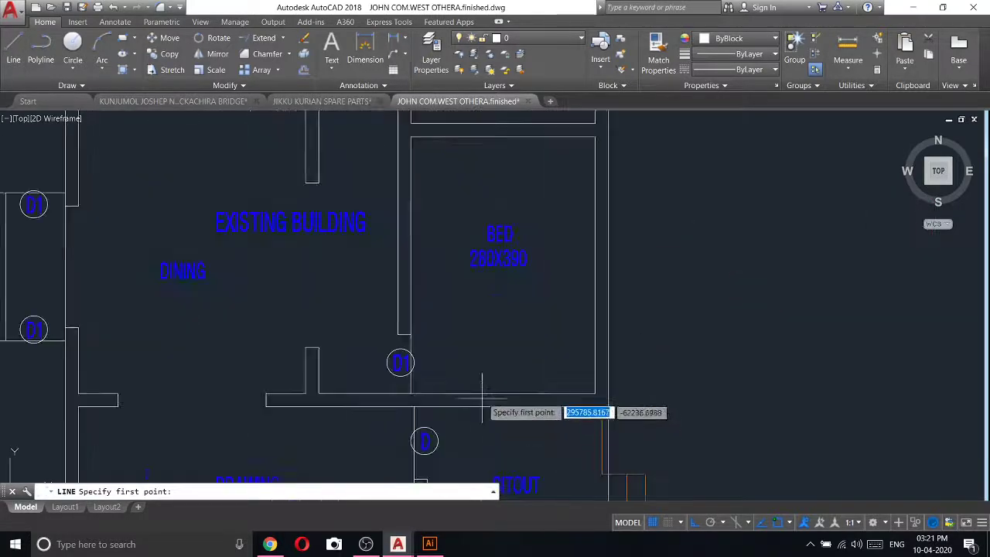
click(505, 393)
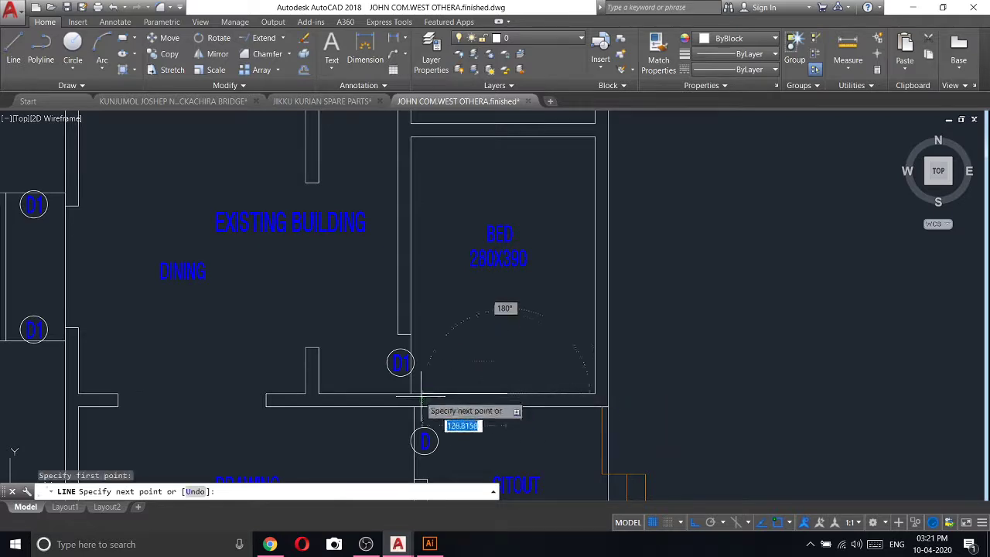
click(596, 396)
click(595, 395)
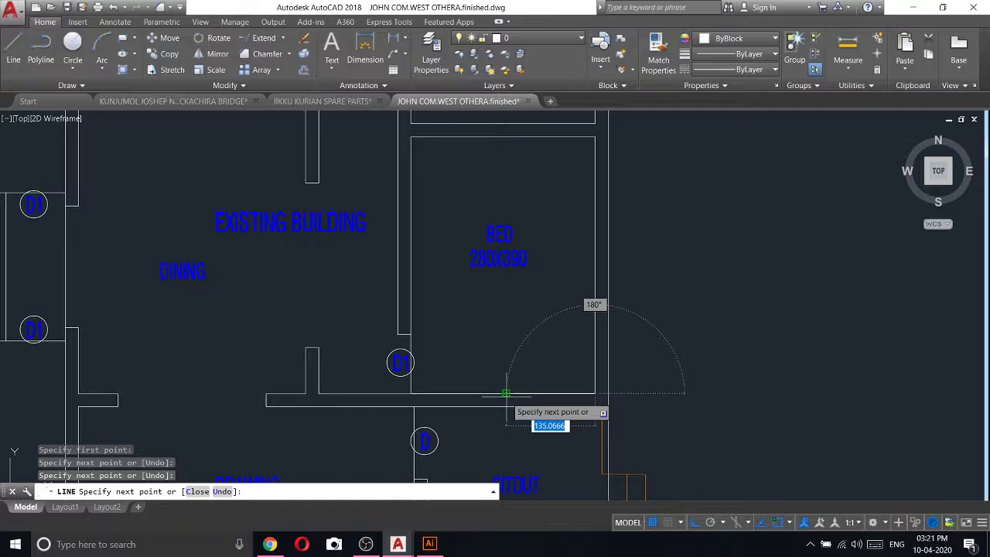
scroll(504, 394, down, 3)
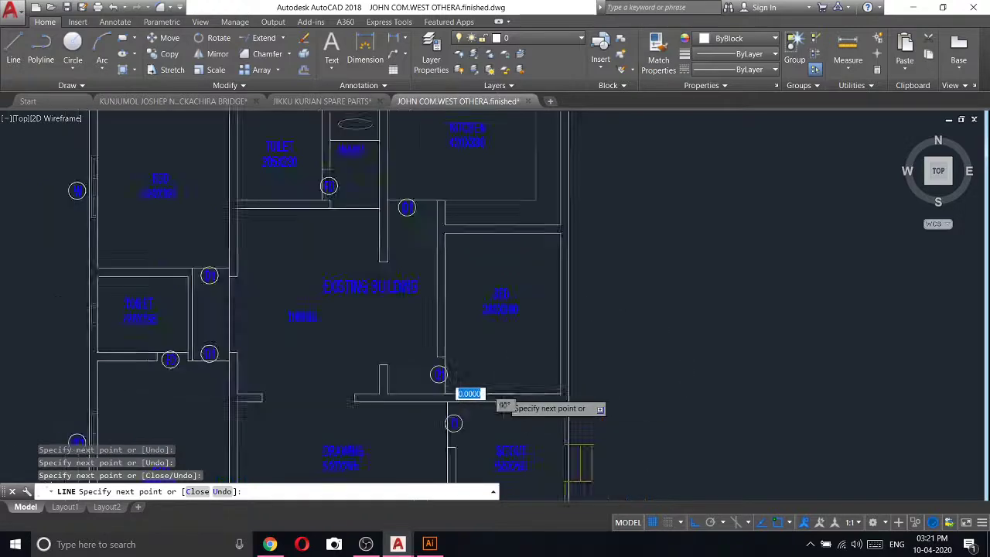
scroll(470, 393, down, 3)
scroll(464, 376, up, 8)
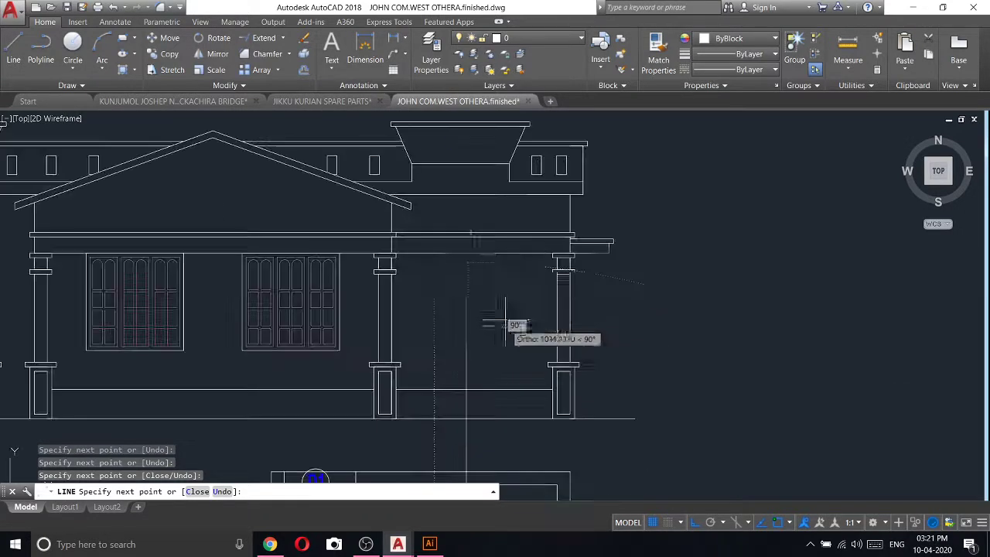
right_click(465, 246)
click(487, 252)
- Crossing-select the spare window block and bring up its right-click menu
scroll(492, 287, down, 5)
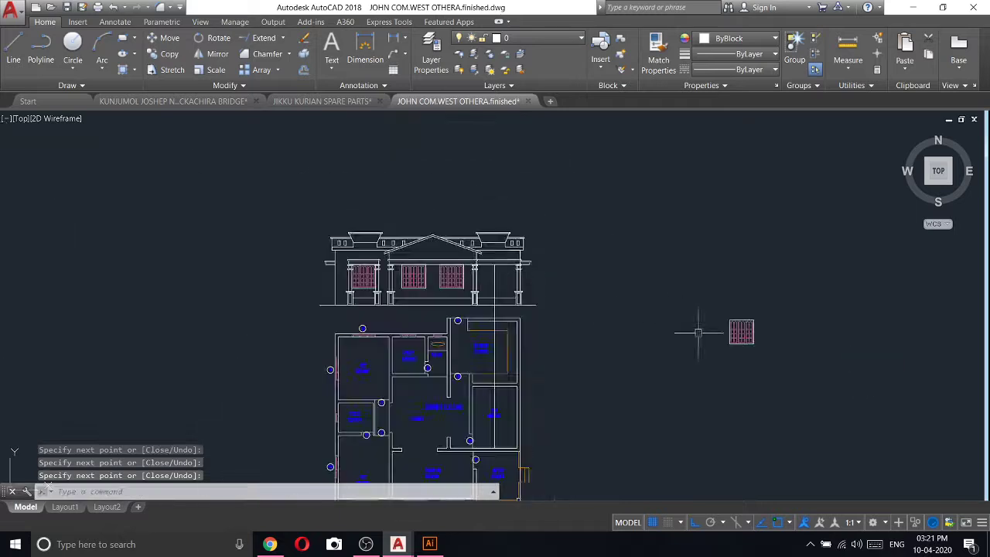
click(776, 370)
click(692, 294)
right_click(671, 294)
- Move the spare window block into the front elevation between the pillars
click(696, 320)
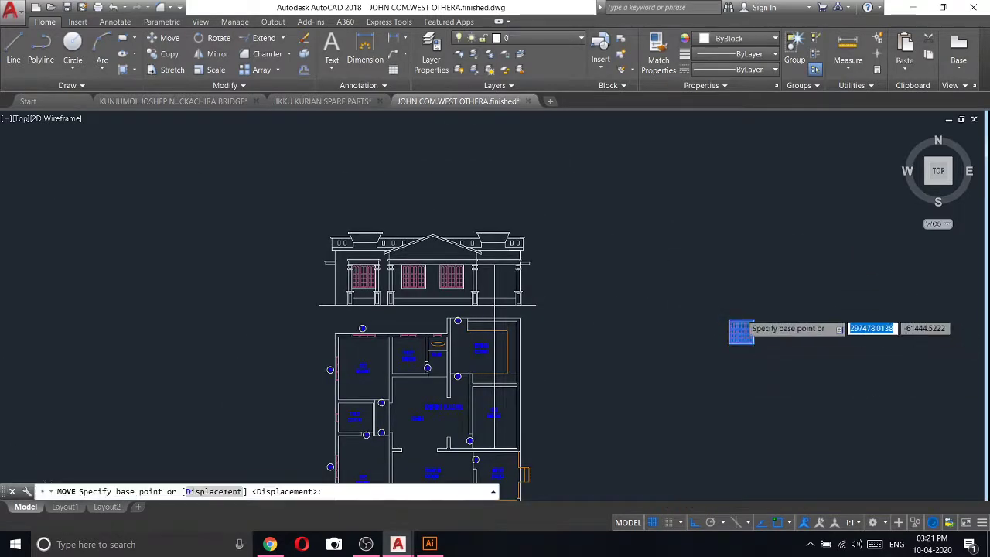
scroll(736, 334, up, 5)
click(747, 329)
scroll(754, 294, down, 4)
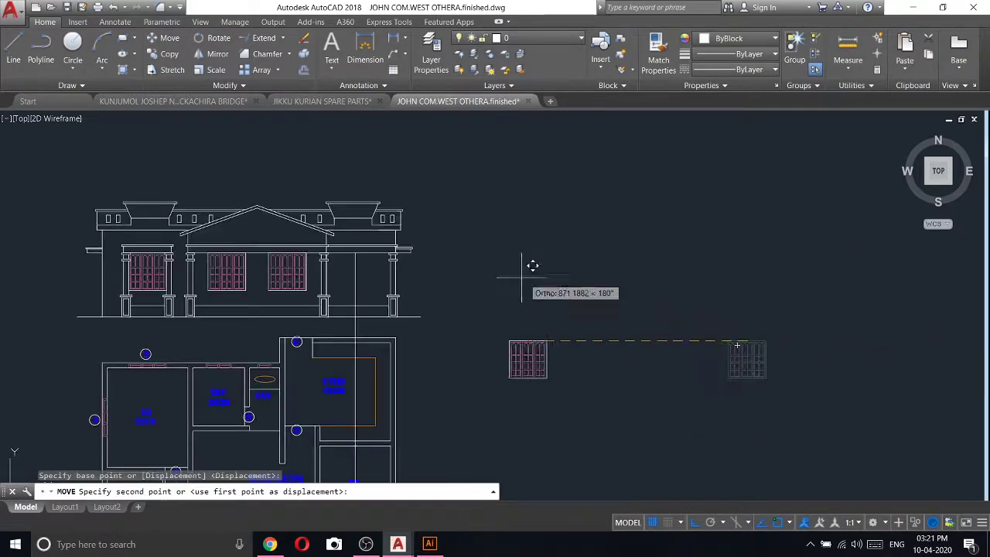
scroll(349, 246, up, 2)
scroll(350, 245, up, 2)
click(398, 232)
right_click(395, 235)
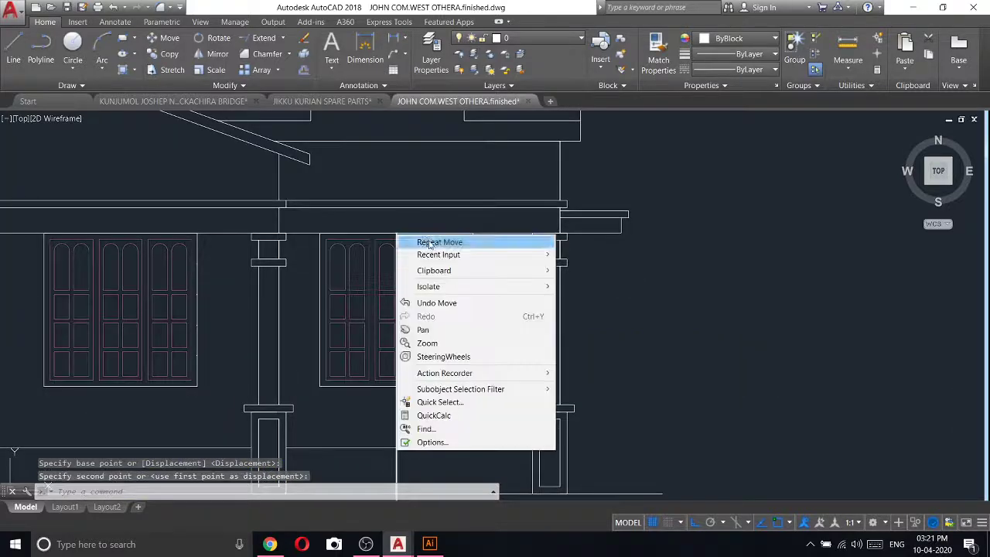
click(418, 241)
- Erase the vertical guide line and recentre the view on the elevation
click(424, 410)
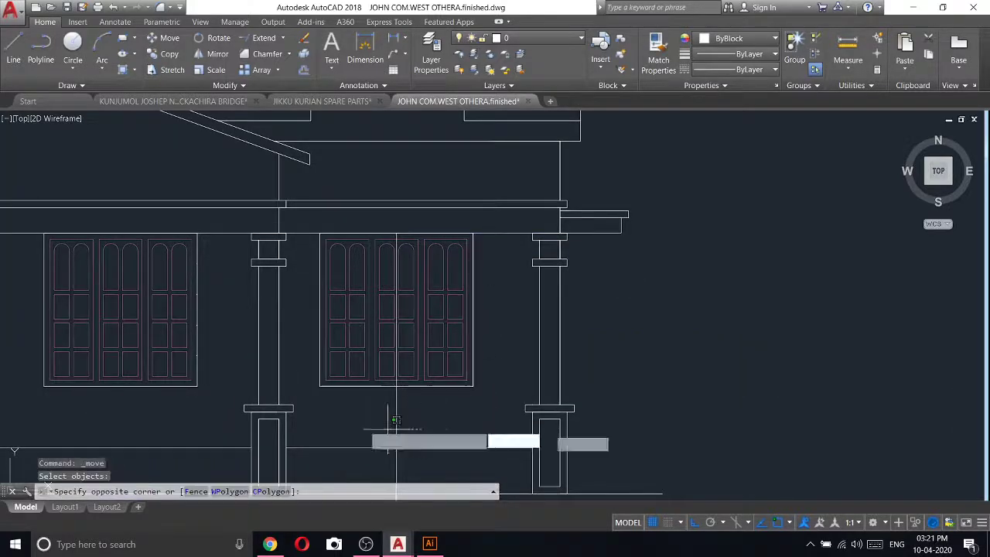
click(366, 453)
right_click(667, 207)
click(690, 276)
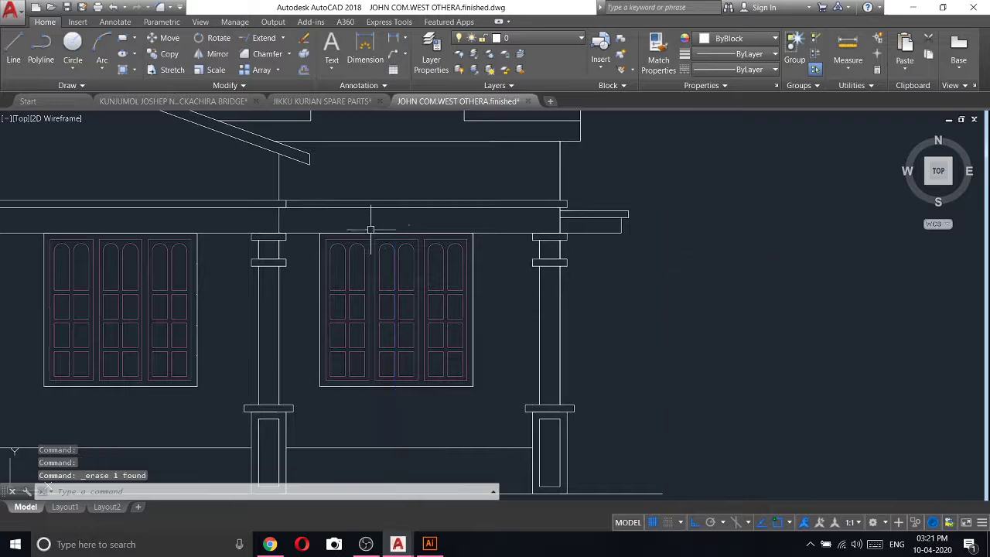
scroll(400, 285, down, 4)
middle_drag(297, 190, 506, 263)
scroll(506, 263, up, 3)
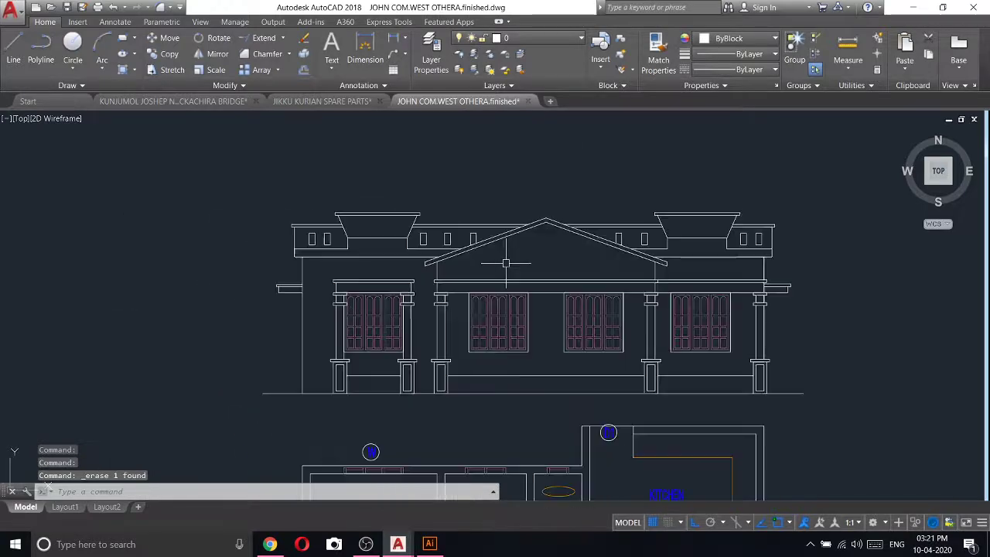
scroll(518, 249, up, 2)
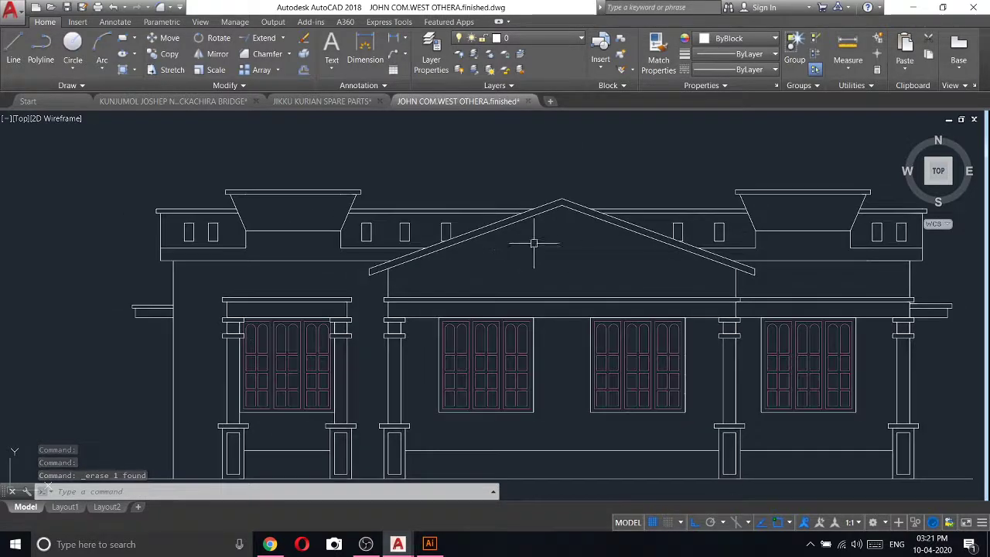
scroll(553, 209, down, 4)
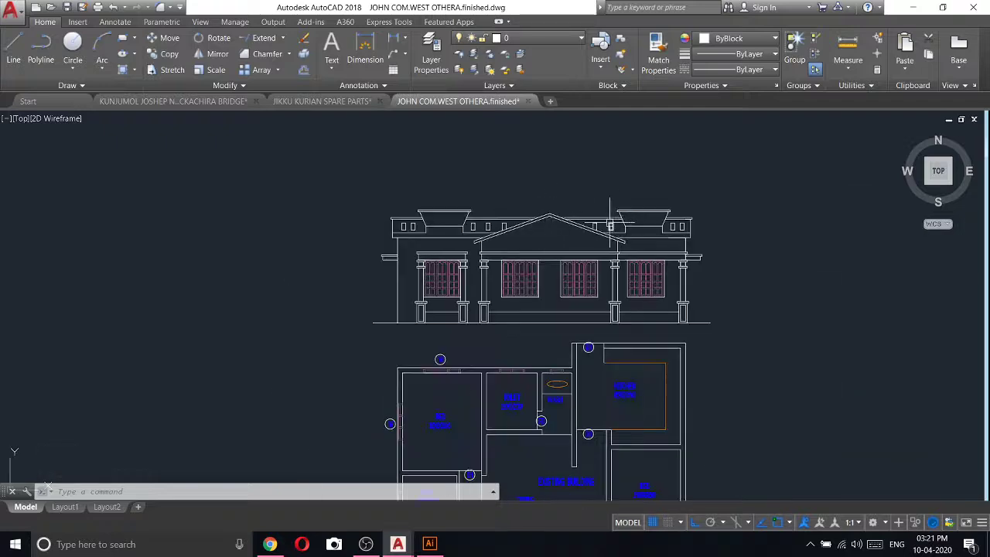
click(72, 47)
- Draw a small circle above the roof, then erase the stray circle
scroll(519, 166, up, 2)
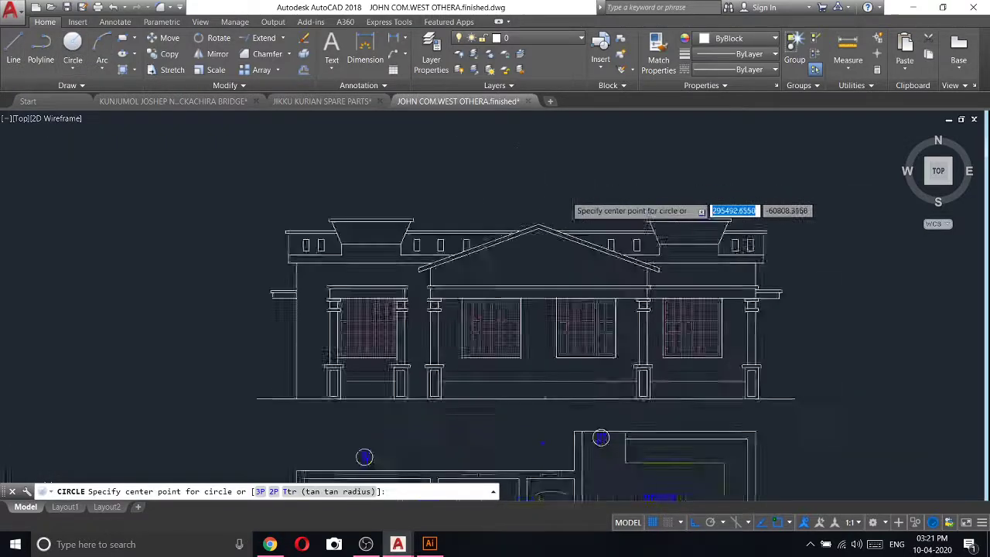
scroll(506, 186, up, 3)
click(492, 192)
click(491, 192)
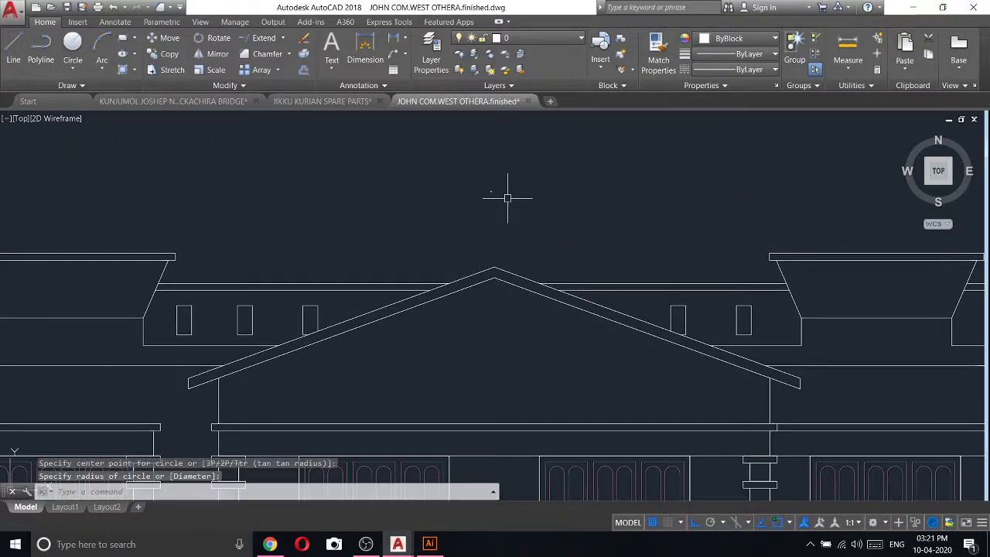
drag(477, 183, 526, 216)
right_click(493, 187)
click(564, 250)
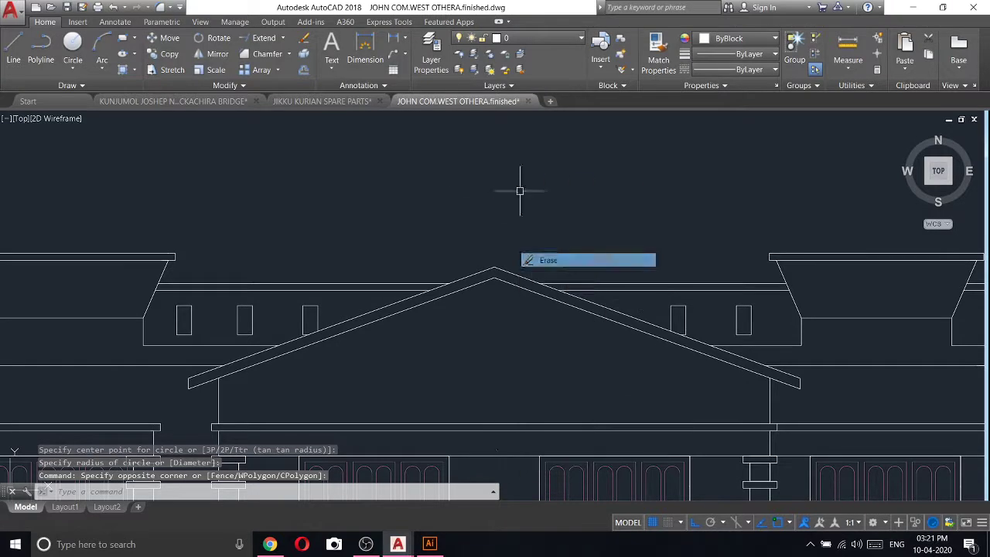
click(366, 543)
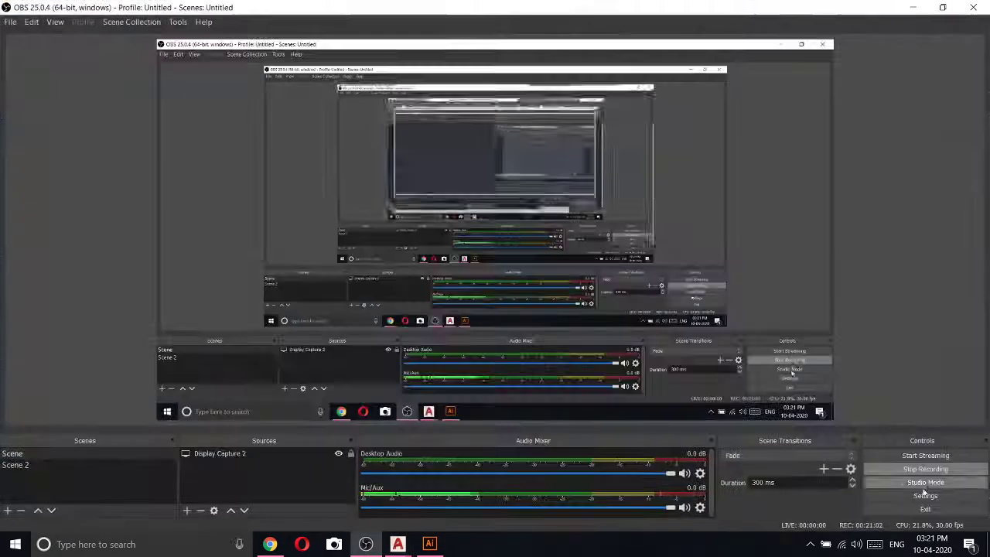
click(904, 9)
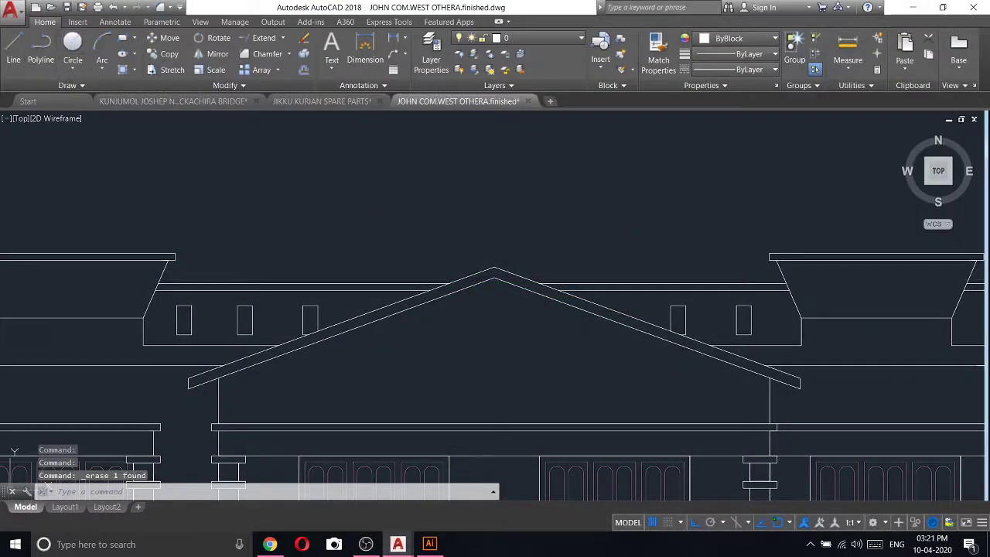
- Draw a circle above the roof peak and place a copy of it just above
click(73, 48)
click(453, 229)
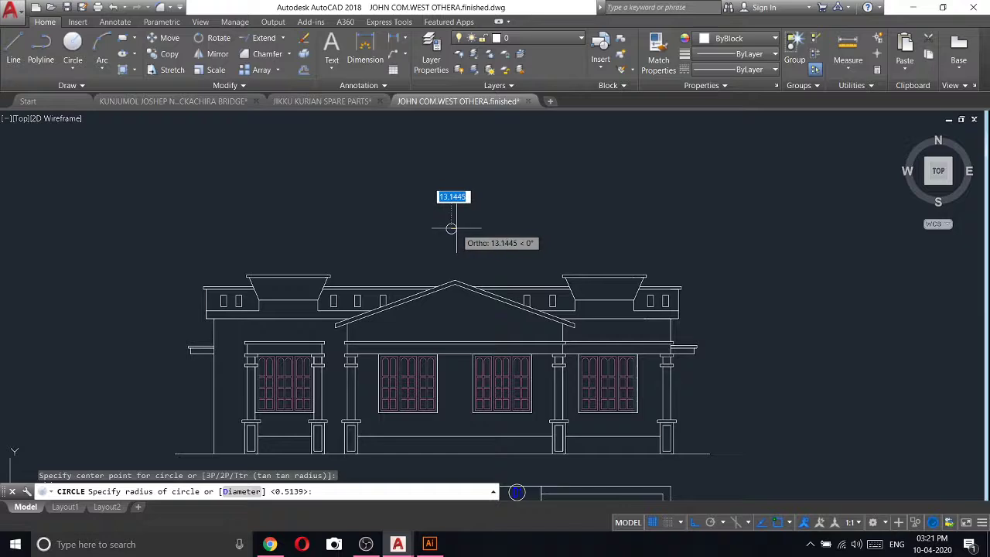
click(451, 229)
scroll(453, 217, up, 2)
scroll(454, 215, up, 2)
click(446, 234)
right_click(448, 229)
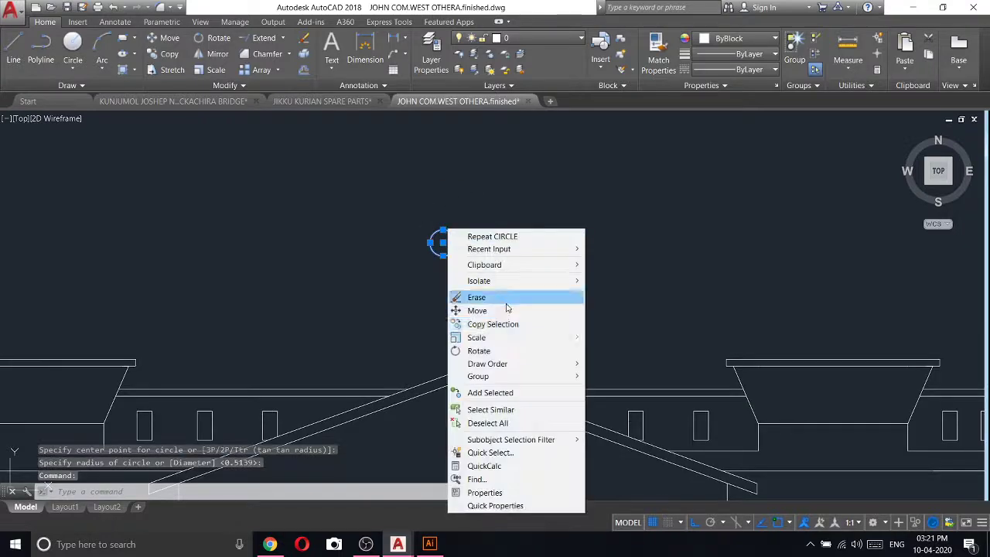
click(493, 324)
click(504, 275)
click(504, 260)
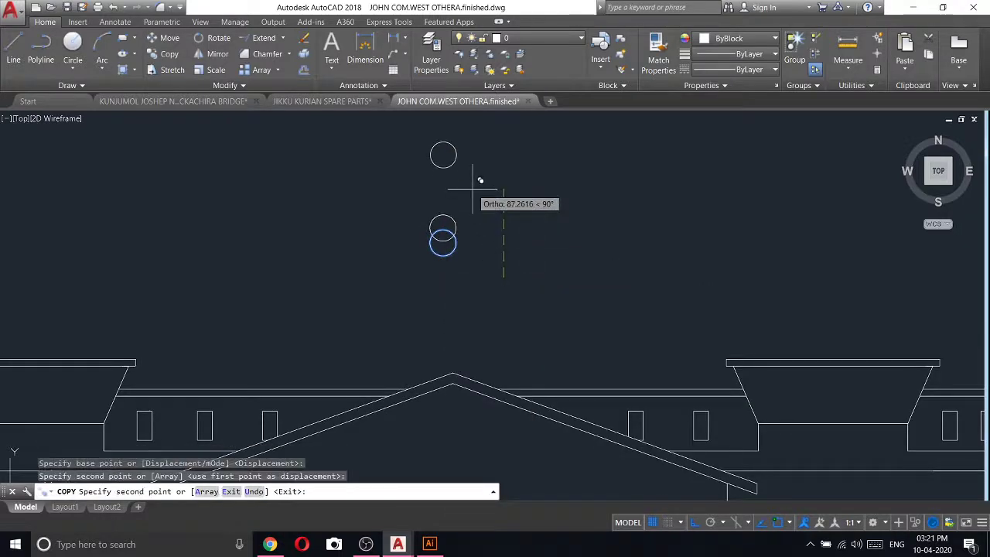
key(Return)
- Shrink the upper circle by dragging its quadrant grip to a smaller radius
click(443, 223)
scroll(443, 223, up, 5)
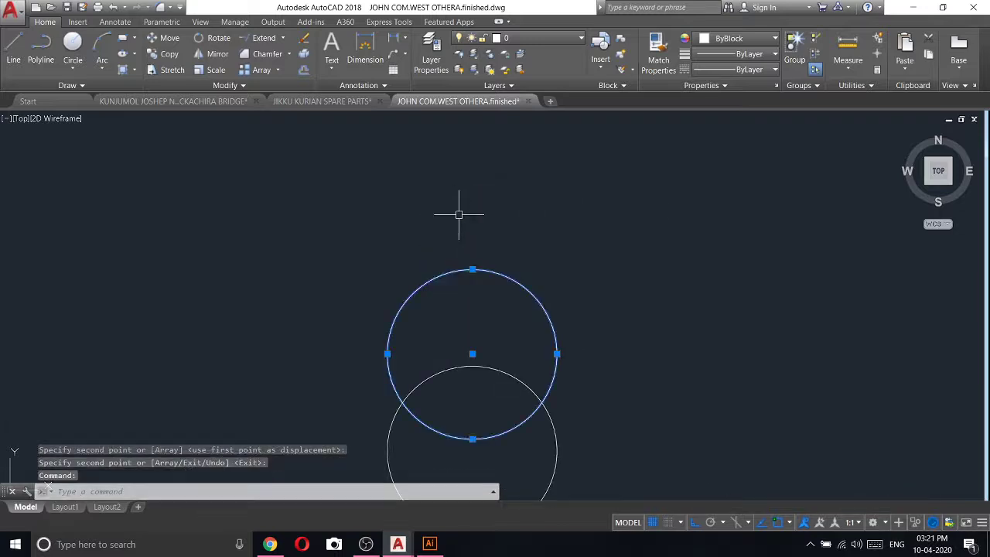
click(557, 354)
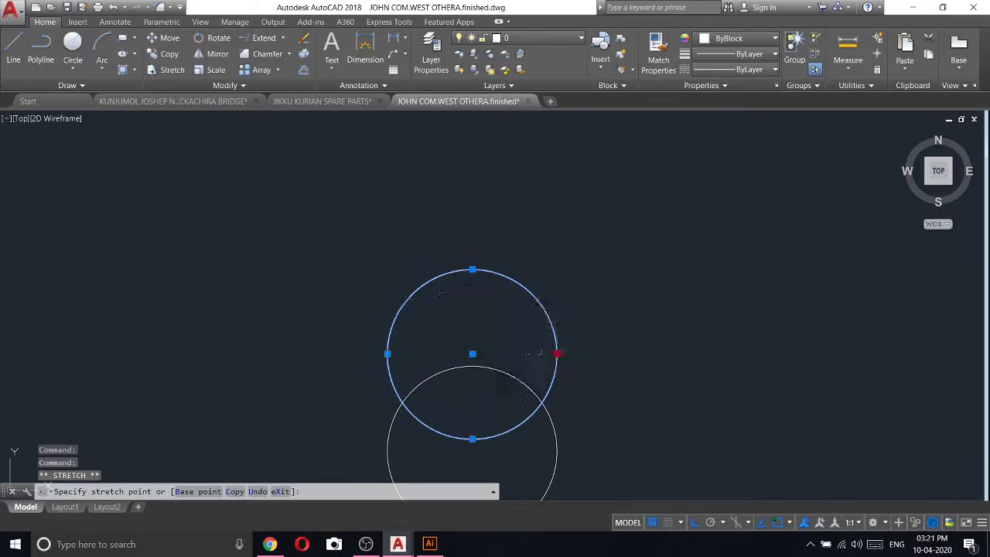
click(283, 39)
- Trim the overlapping inner arcs of both circles using all objects as cutting edges
click(263, 53)
right_click(475, 325)
key(Escape)
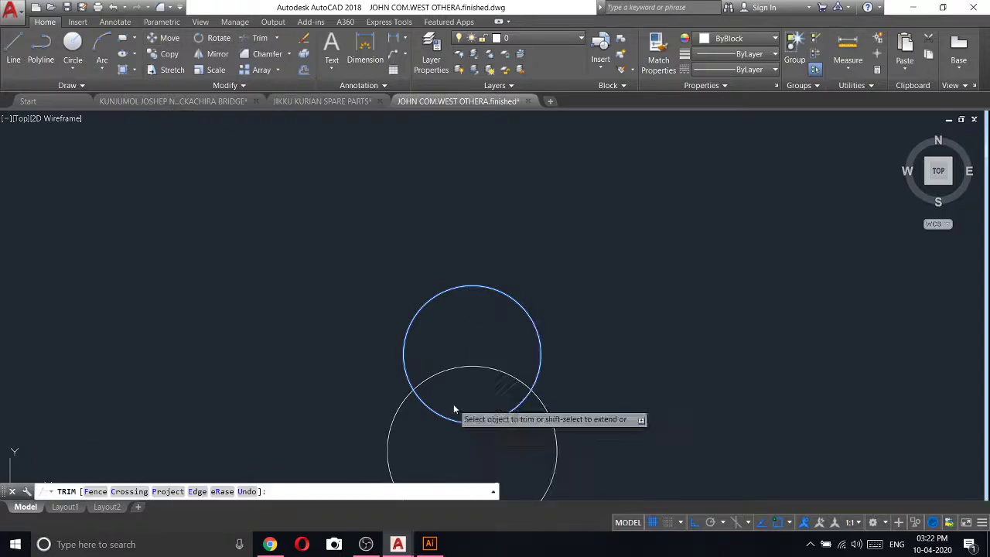
click(455, 398)
key(Escape)
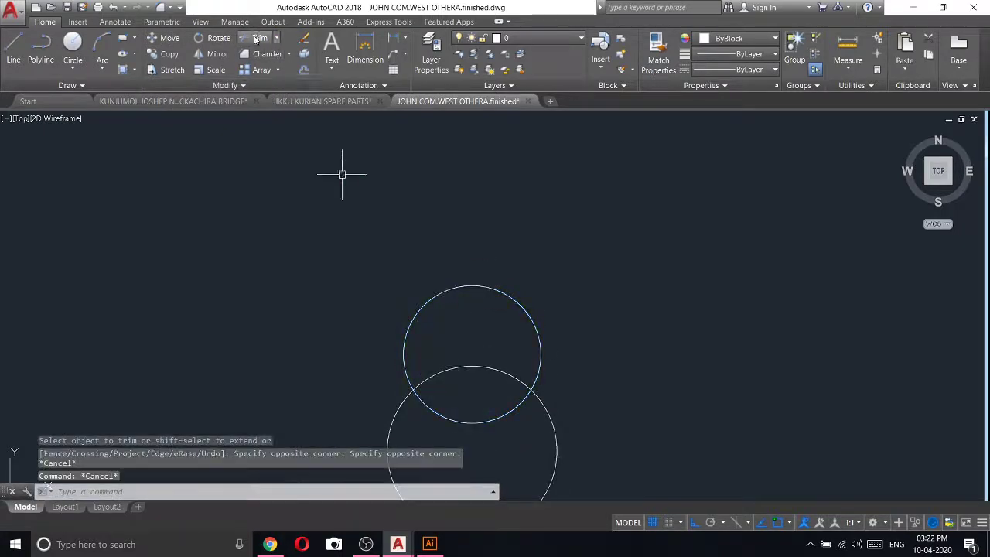
key(Return)
key(Return)
click(475, 434)
click(464, 342)
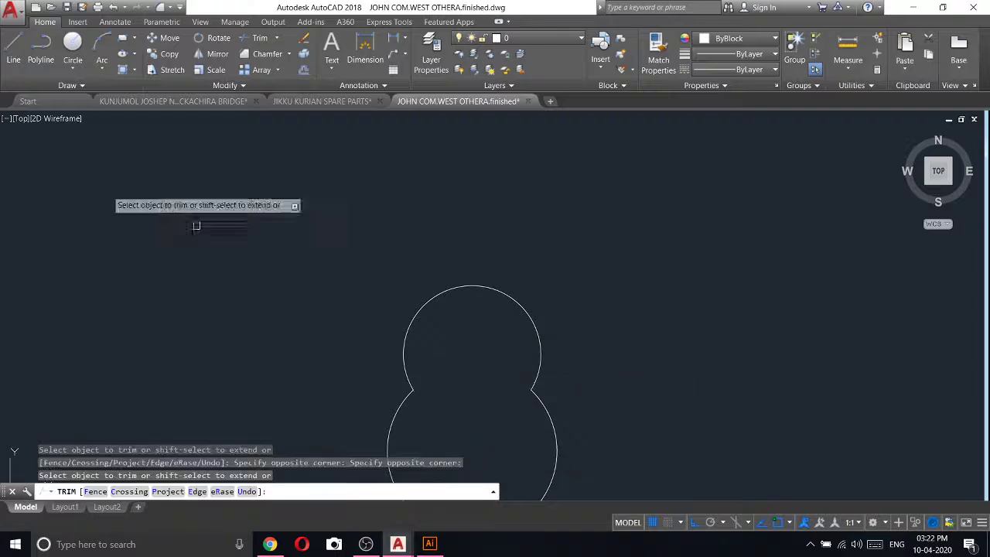
key(Escape)
text(l)
key(Return)
- Draw a vertical line up from the circle top to a peak, then a slanted side down to the circle
scroll(468, 269, down, 3)
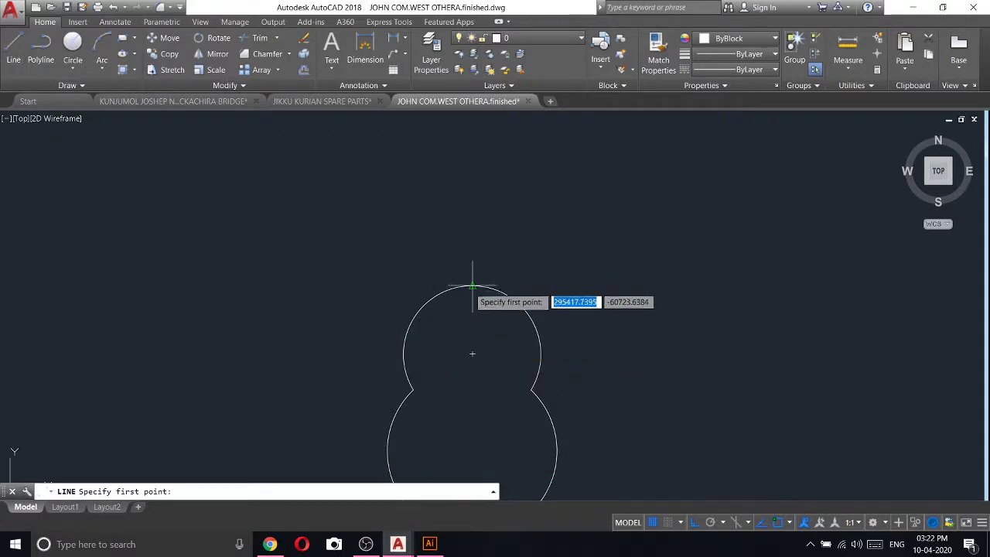
click(470, 277)
click(469, 207)
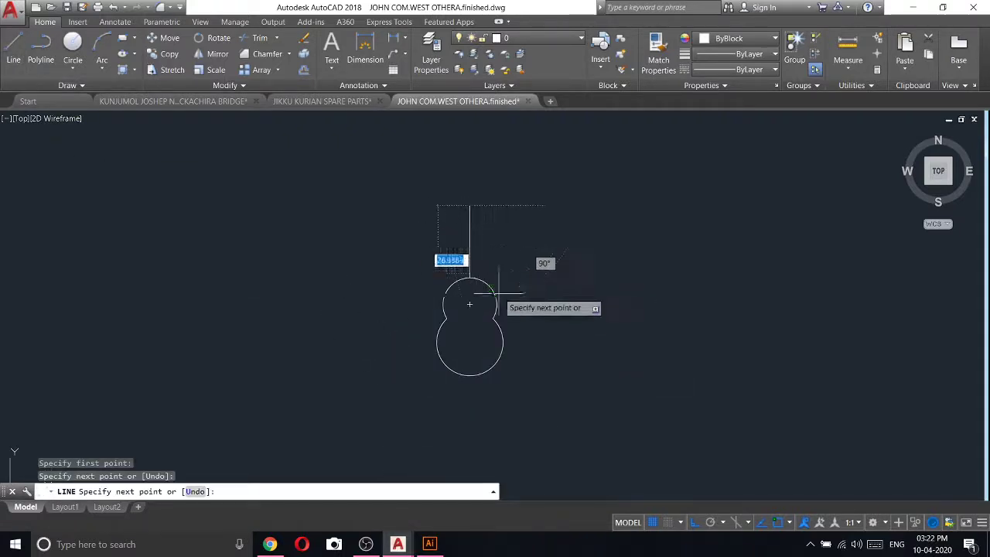
click(495, 296)
key(Escape)
click(475, 231)
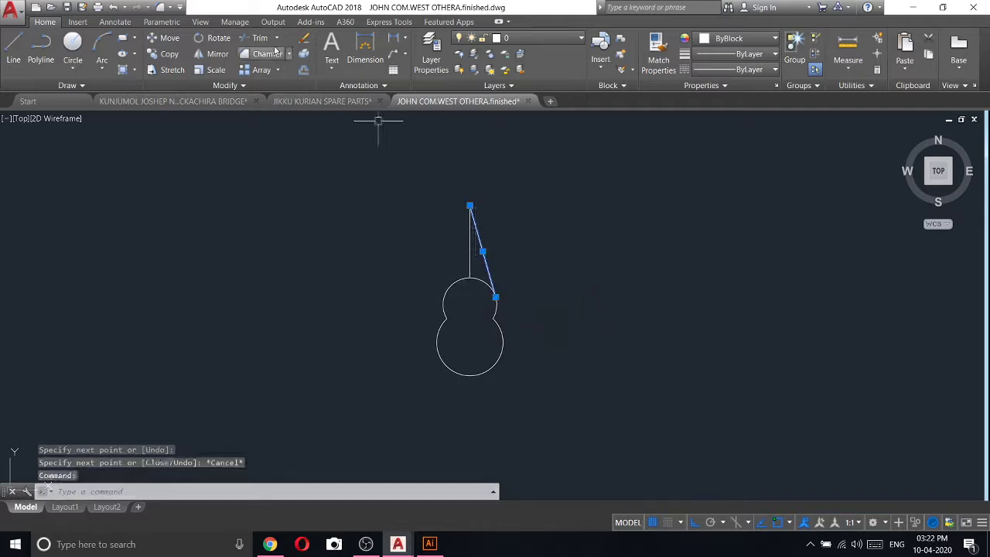
- Mirror the slanted side about the vertical line, keeping the original
click(202, 54)
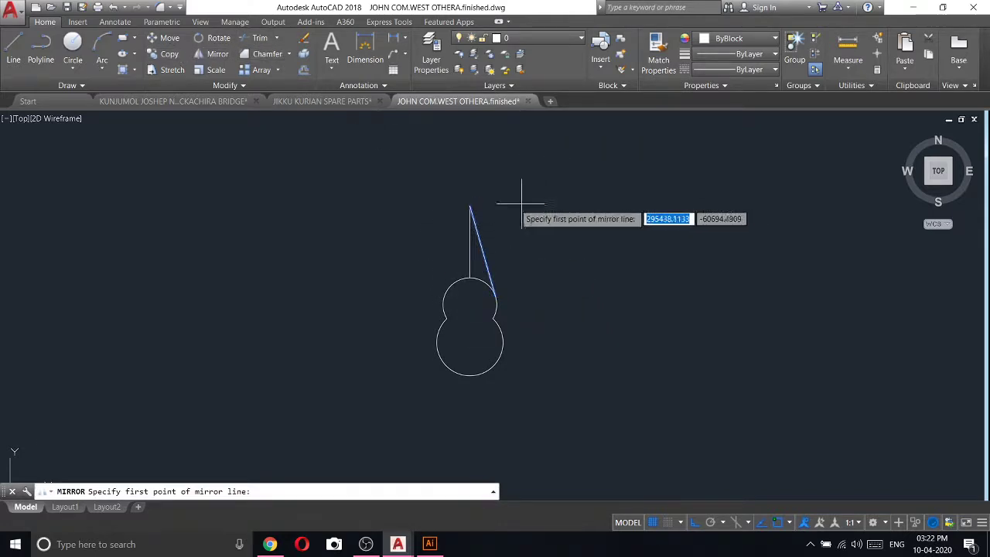
click(470, 206)
click(473, 350)
right_click(474, 349)
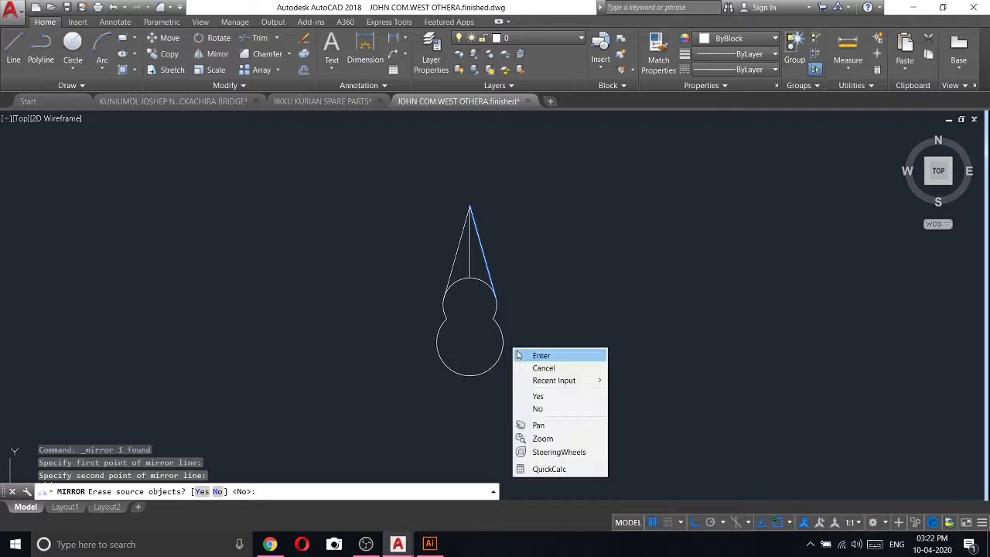
click(526, 354)
- Trim the arc between the two slanted sides and delete the vertical centre line
text(tr)
key(Return)
key(Return)
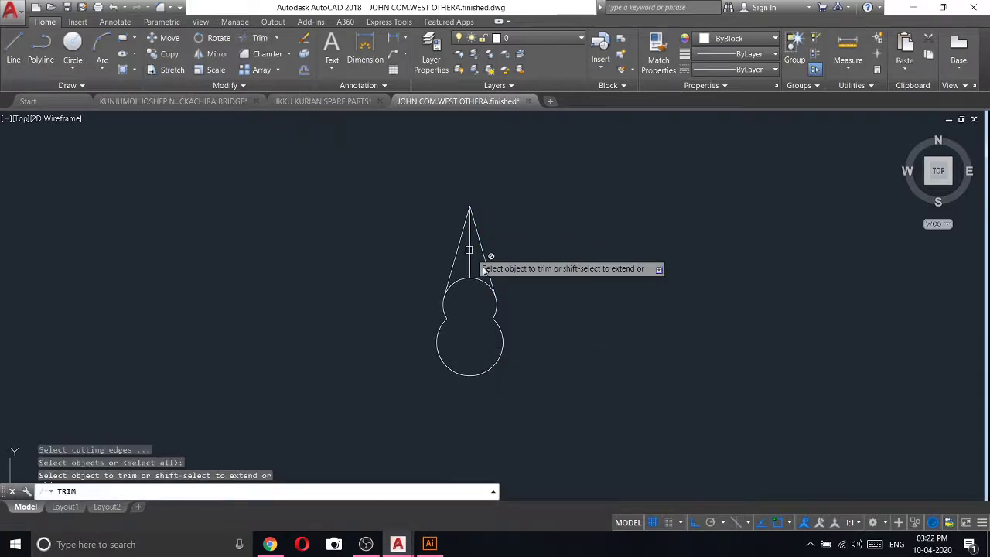
scroll(479, 270, up, 5)
click(480, 269)
click(388, 340)
key(Escape)
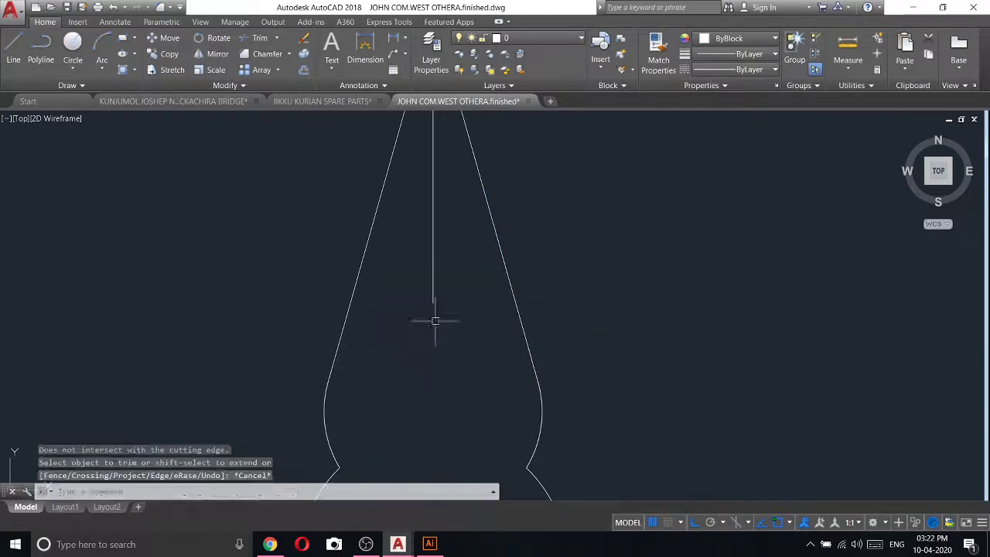
click(435, 320)
click(396, 254)
key(Delete)
- Select the whole finial shape for copying
scroll(410, 256, down, 5)
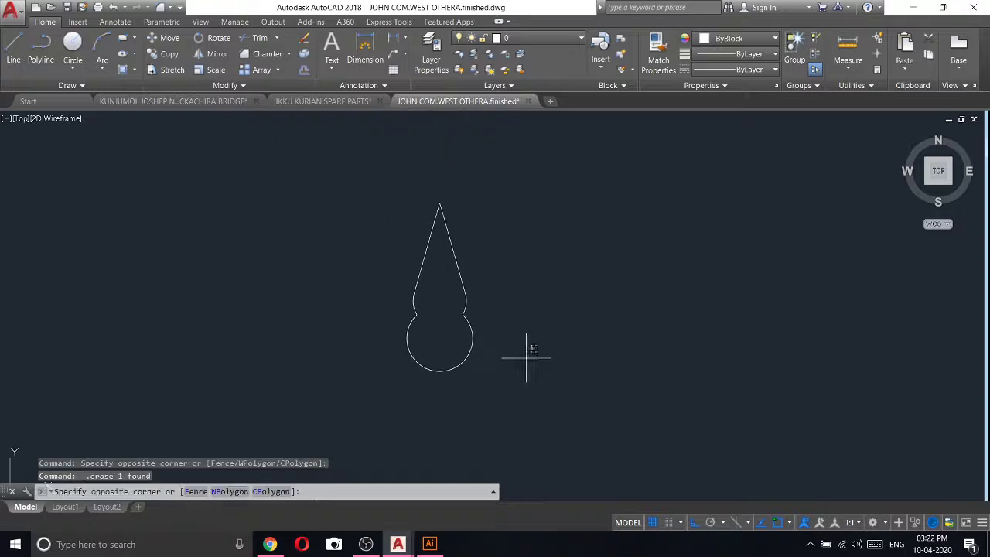
click(317, 192)
right_click(319, 191)
click(363, 284)
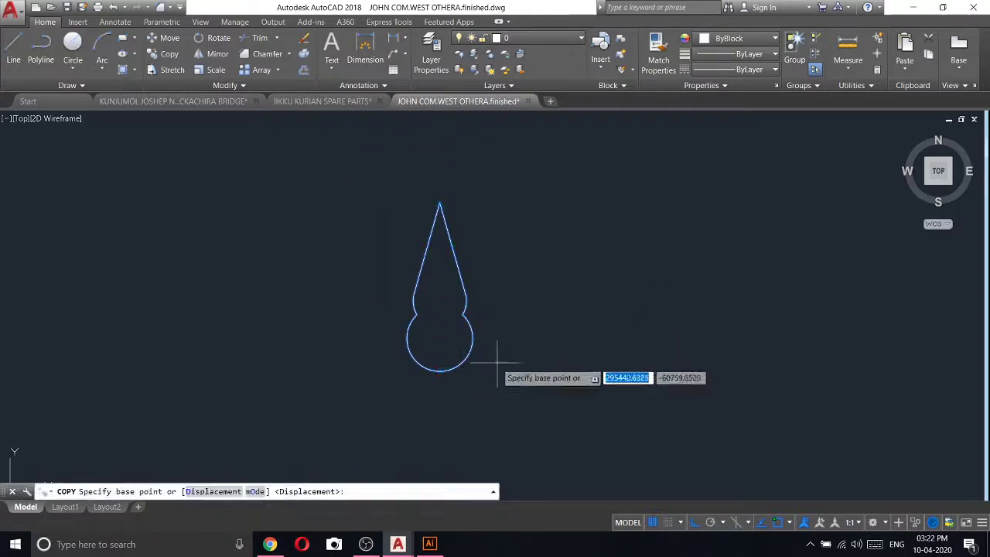
- Copy the finial from the circle's bottom onto the roof peak
click(440, 365)
scroll(515, 224, down, 8)
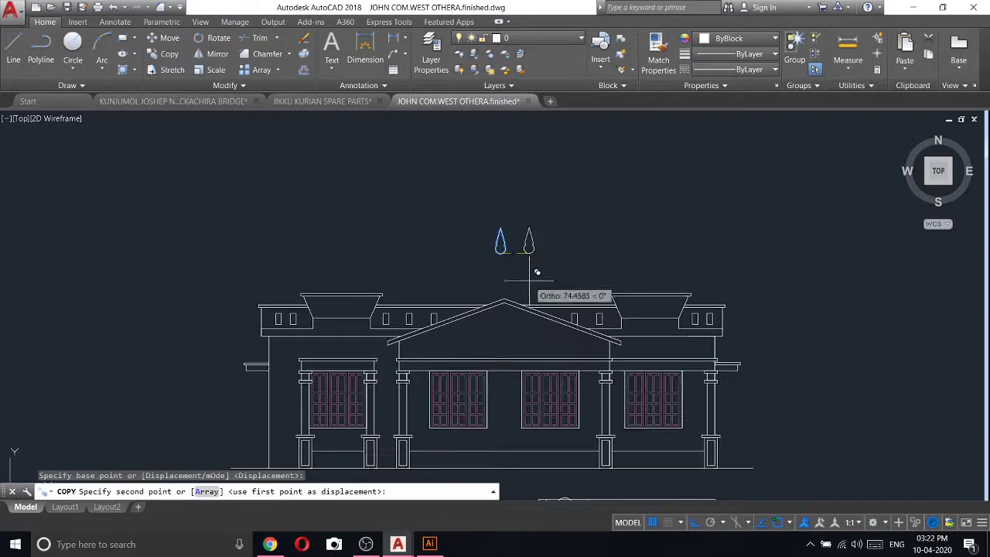
scroll(507, 297, up, 5)
click(509, 301)
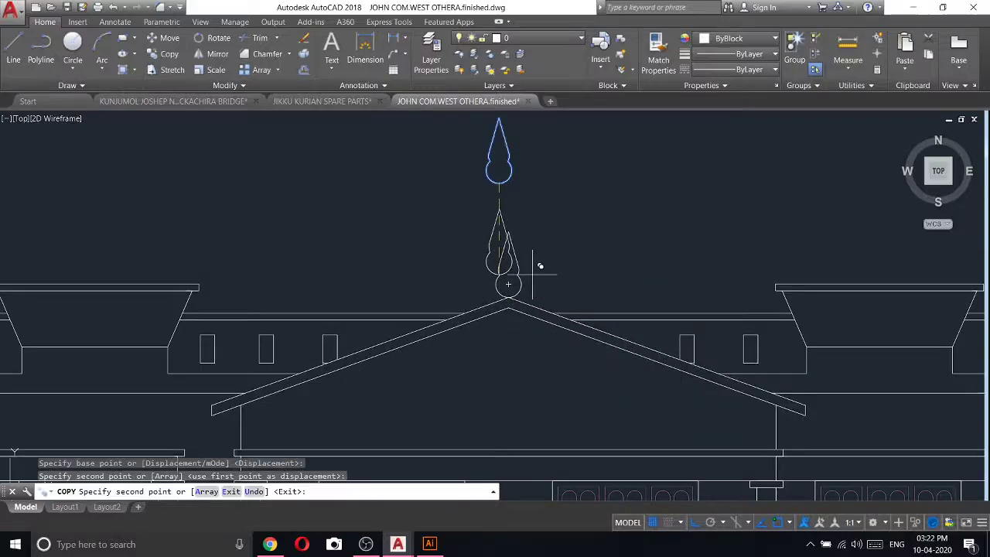
right_click(562, 180)
click(612, 194)
- Erase the leftover finial above the elevation
middle_drag(564, 193, 568, 261)
click(557, 275)
click(394, 158)
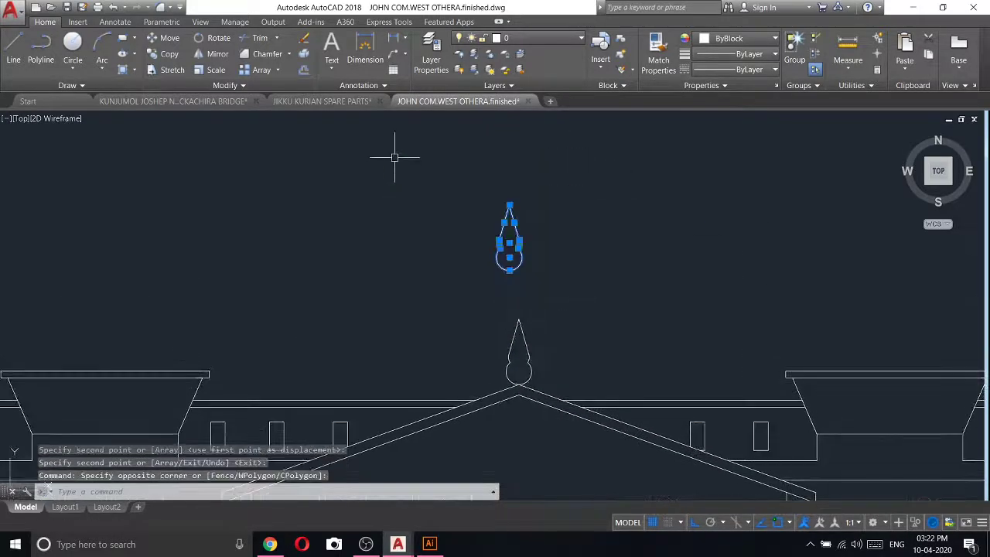
right_click(433, 242)
click(464, 303)
scroll(468, 270, down, 4)
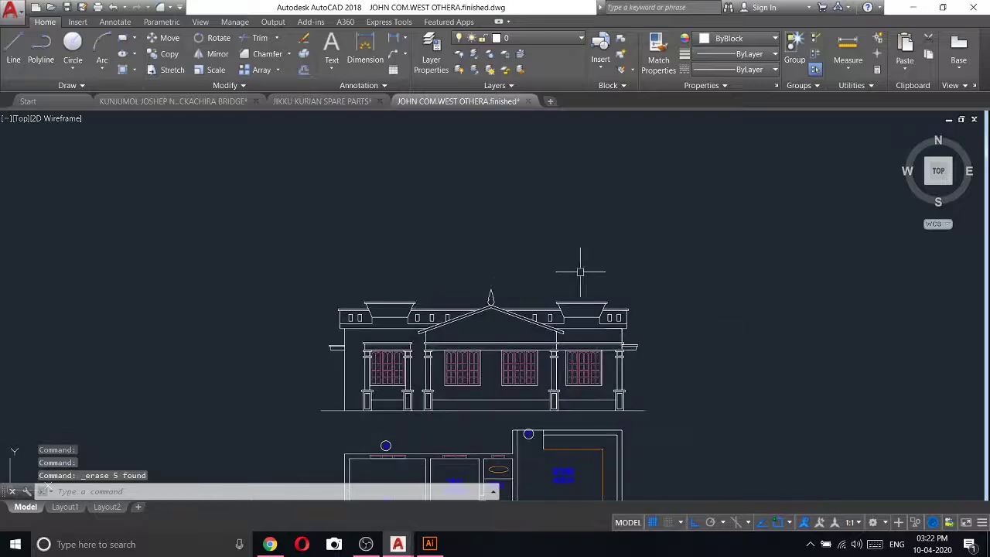
scroll(511, 290, up, 5)
scroll(508, 261, up, 5)
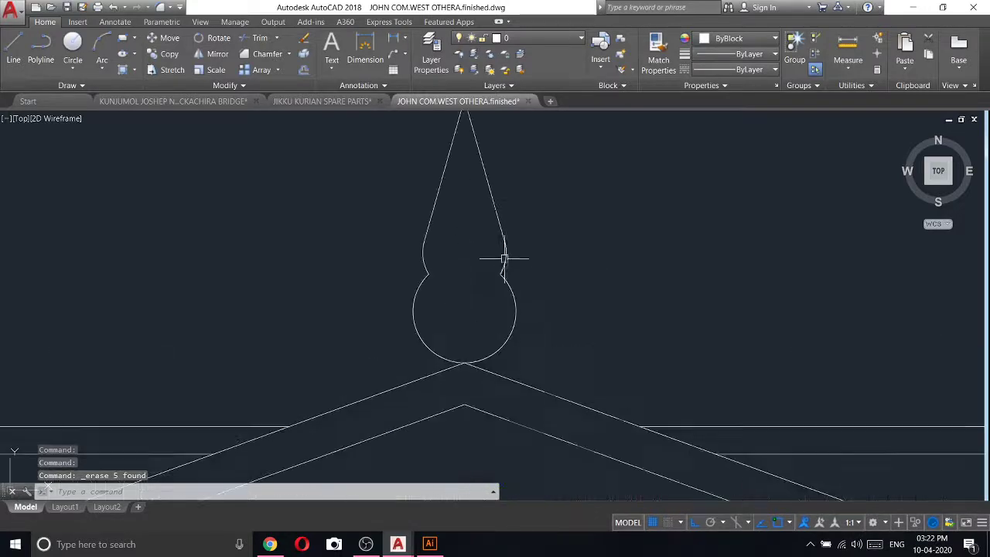
scroll(519, 233, down, 5)
scroll(545, 247, down, 4)
scroll(544, 247, down, 2)
scroll(545, 309, down, 2)
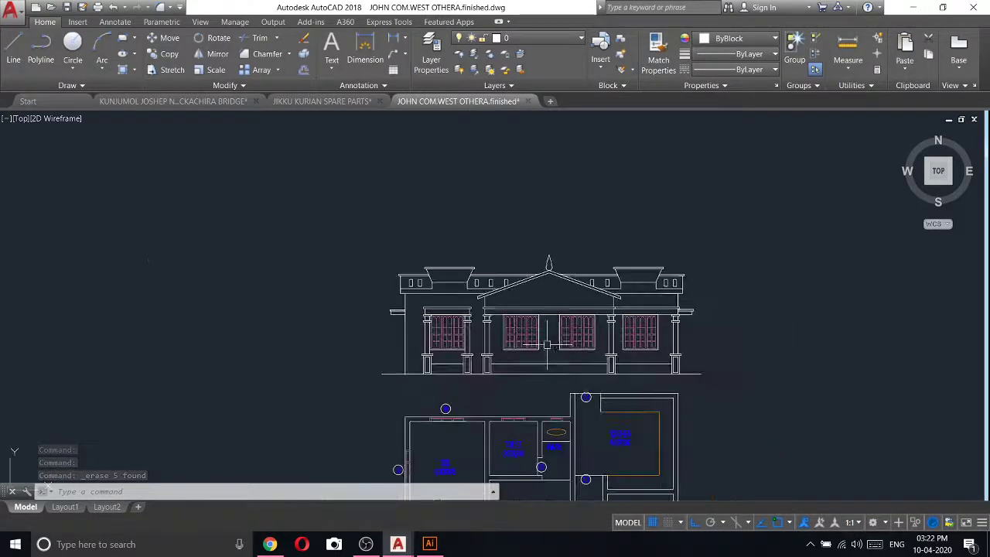
scroll(545, 341, up, 4)
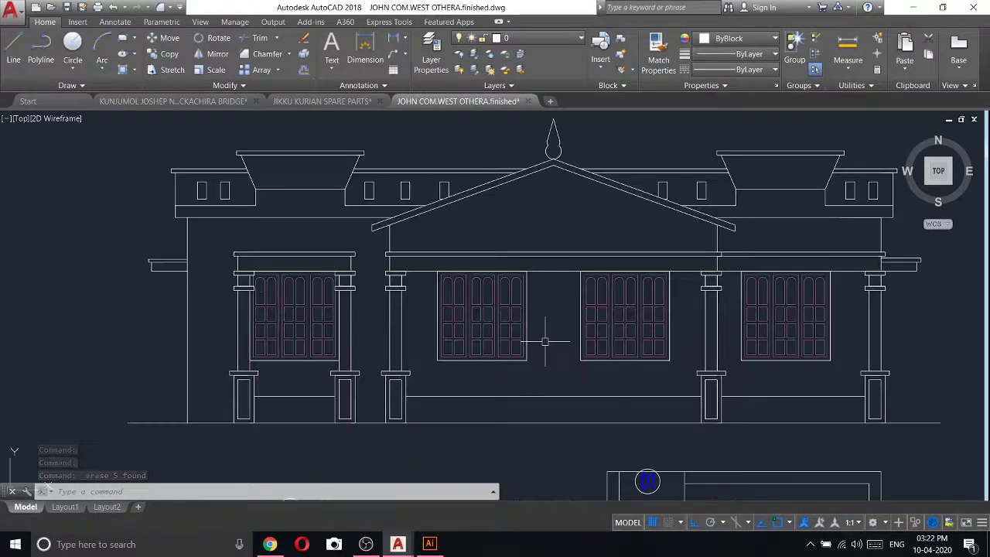
- Start a line, then cancel it while zooming around the elevation
click(13, 47)
scroll(484, 240, up, 2)
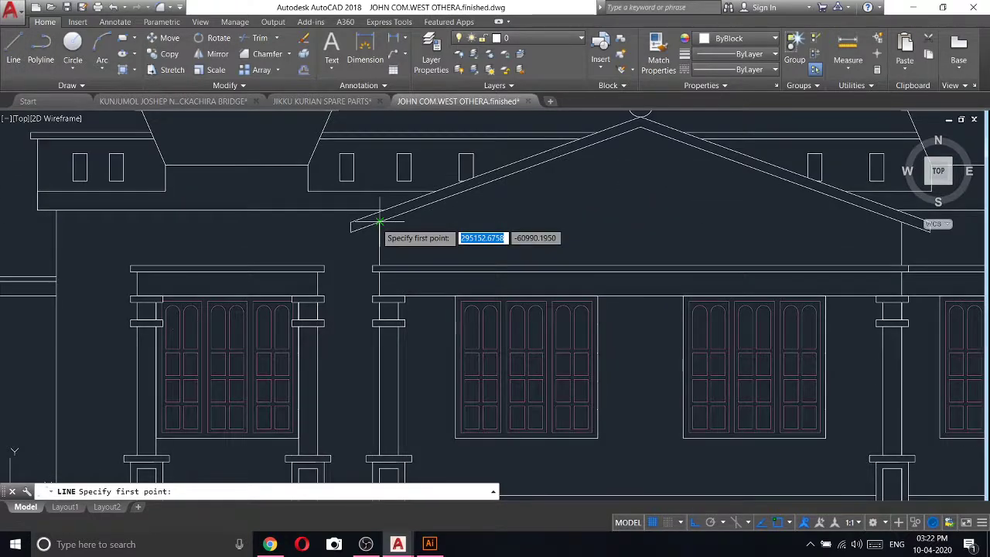
key(Escape)
scroll(571, 224, down, 4)
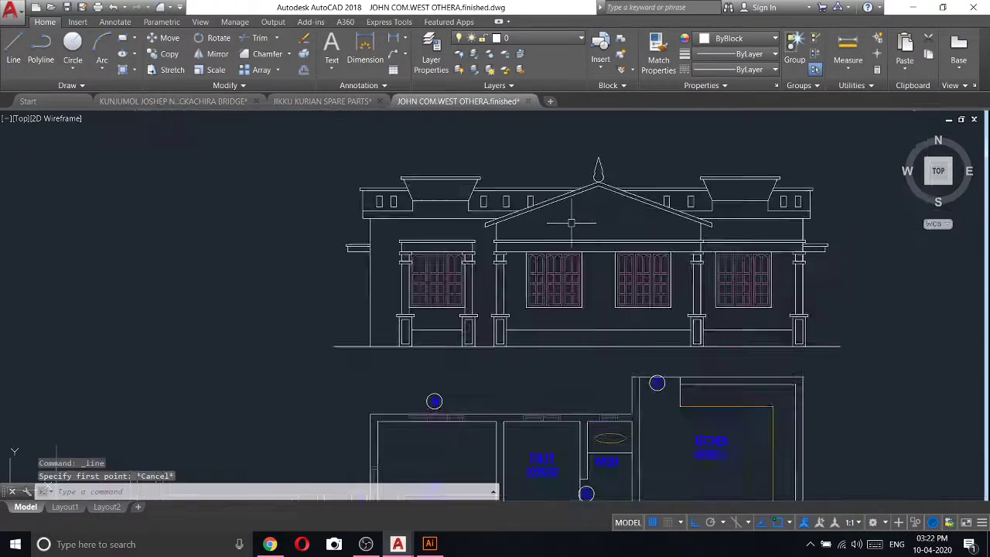
scroll(596, 217, up, 4)
scroll(606, 220, down, 2)
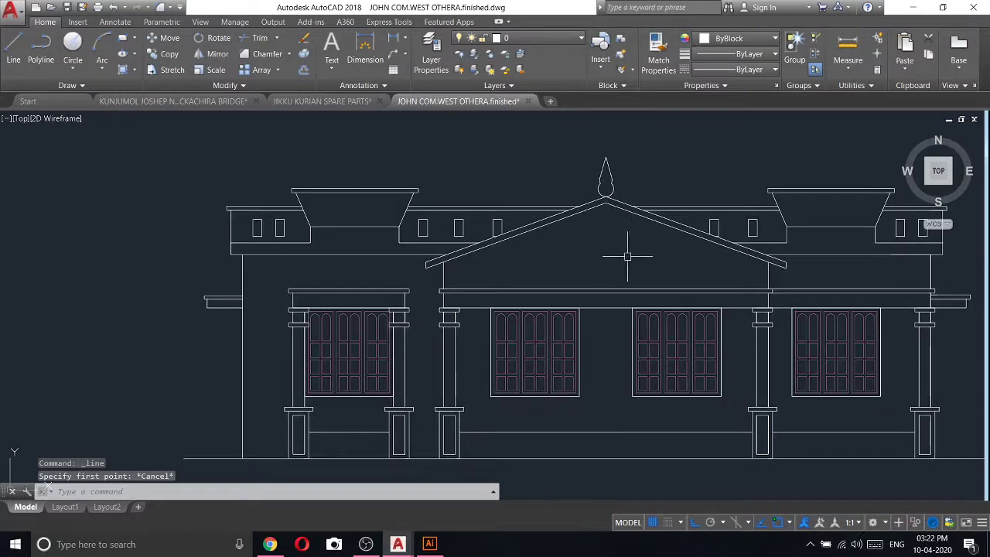
- Delete the stray horizontal line near the elevation base and abandon an unfinished line
scroll(608, 258, down, 4)
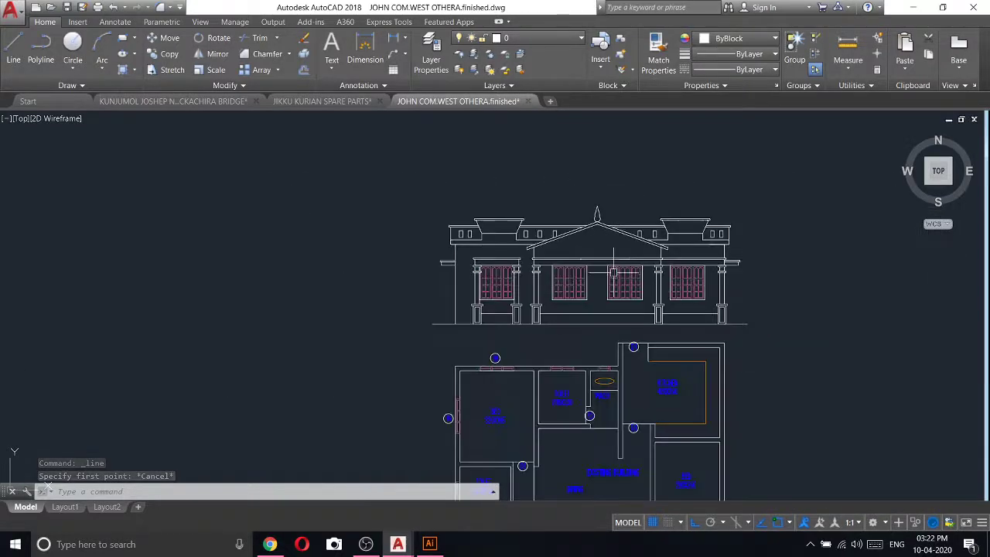
scroll(639, 318, up, 3)
scroll(612, 313, down, 3)
click(600, 311)
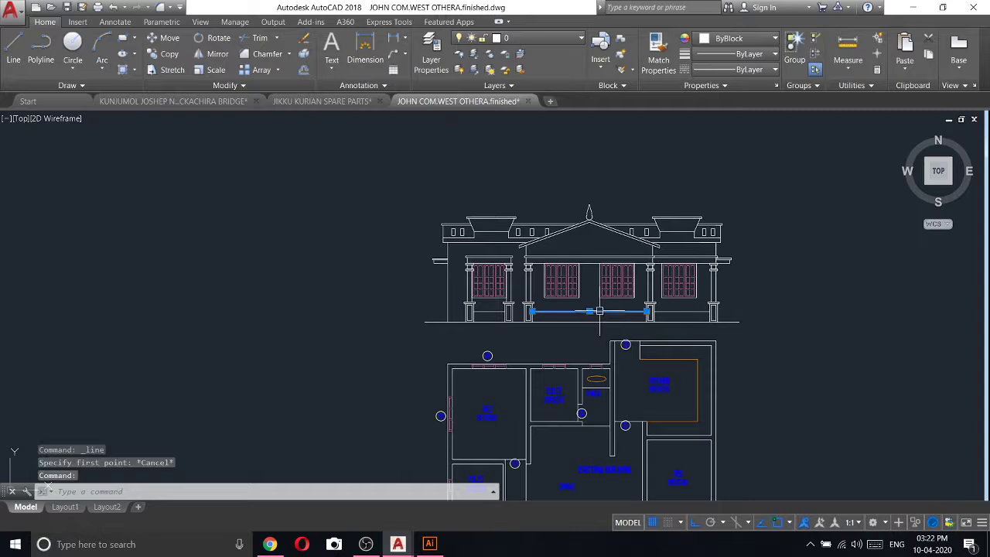
key(Delete)
scroll(519, 271, down, 2)
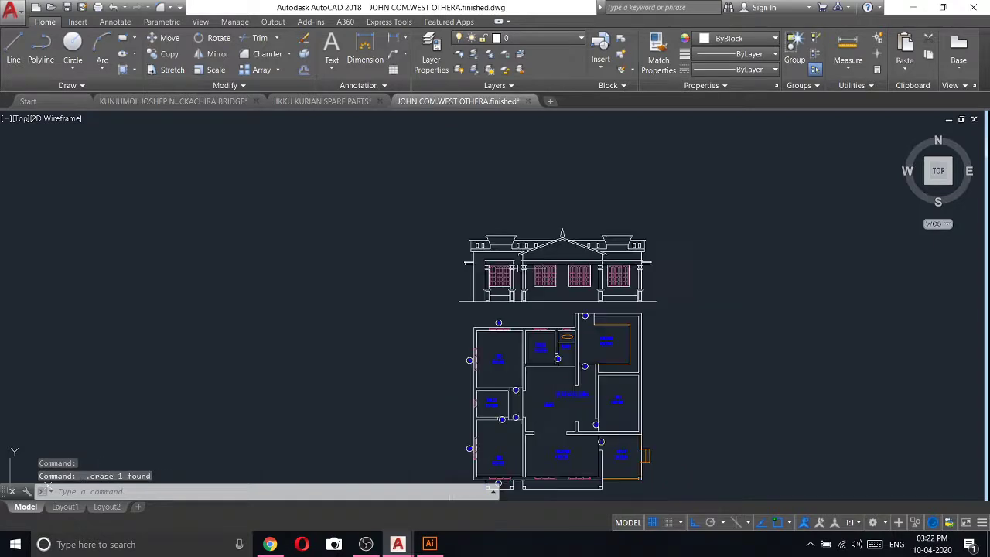
click(18, 56)
scroll(520, 315, up, 4)
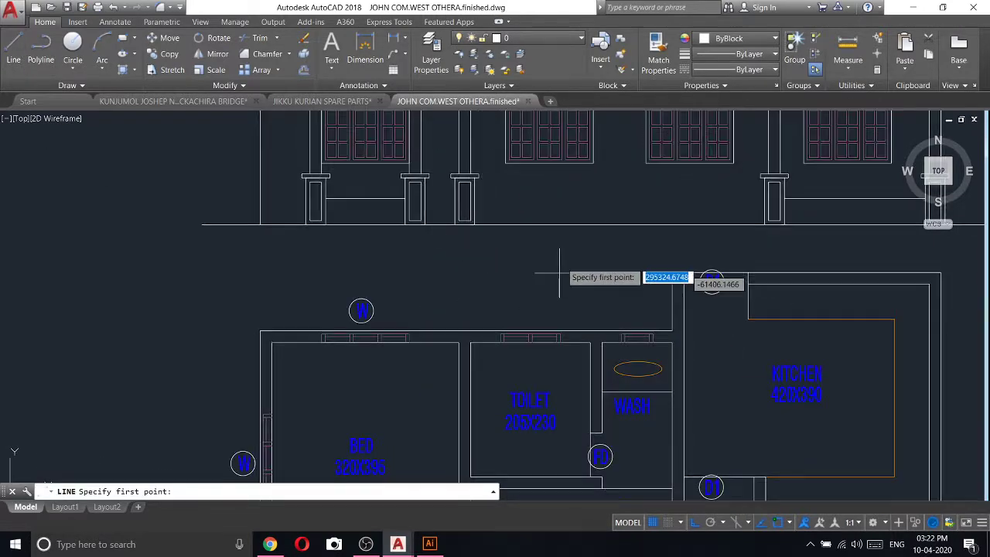
click(597, 162)
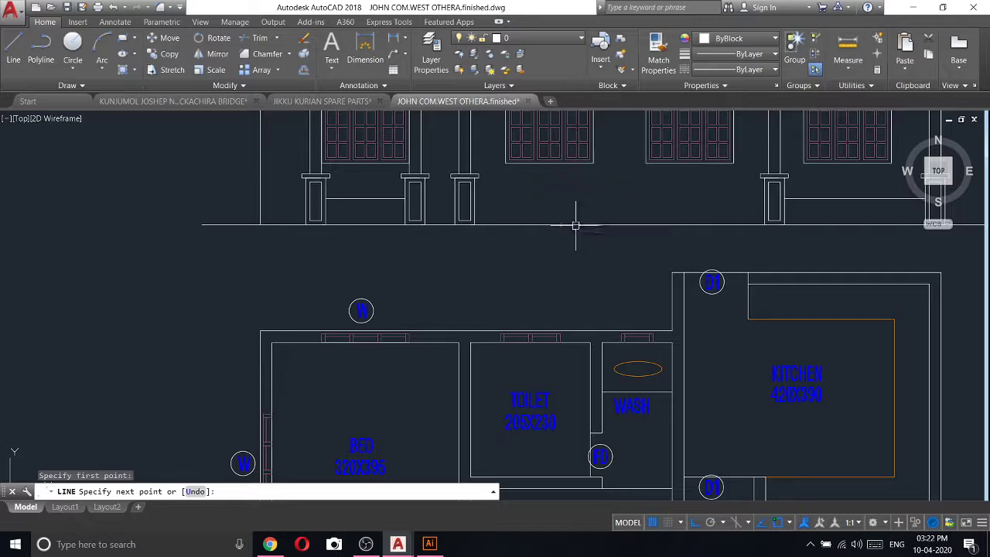
key(Escape)
- Draw a rectangle from one middle pillar's base to the far middle pillar's base
click(122, 38)
scroll(473, 173, up, 3)
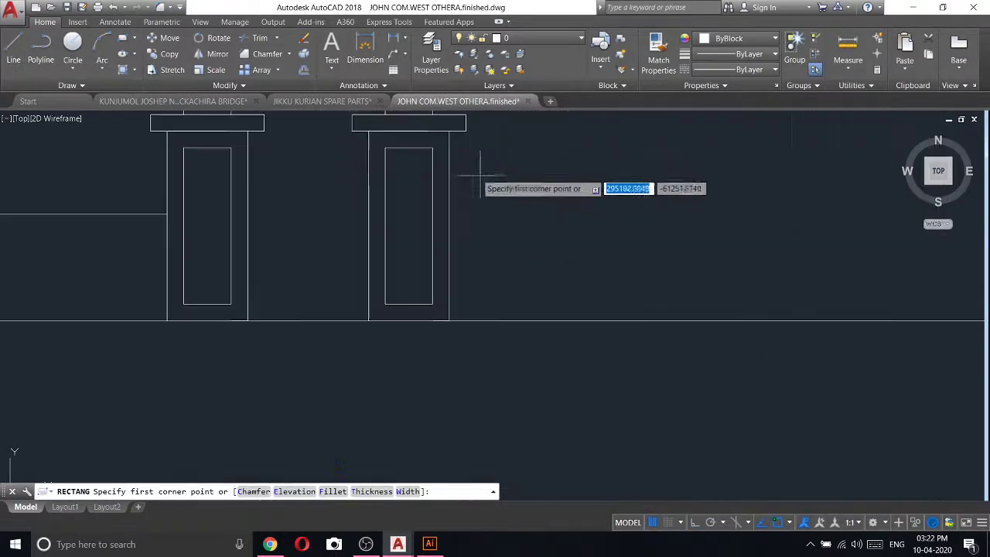
scroll(453, 166, down, 2)
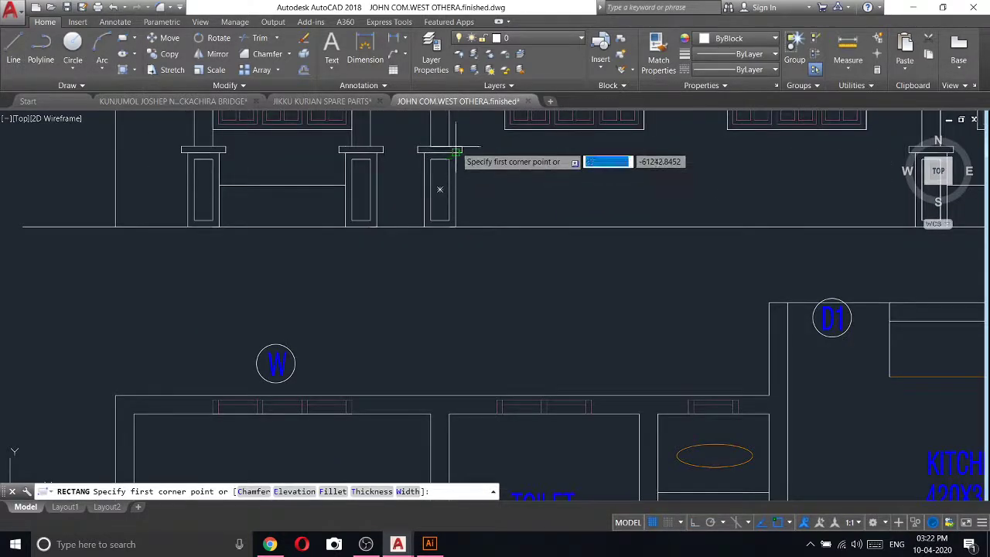
click(448, 145)
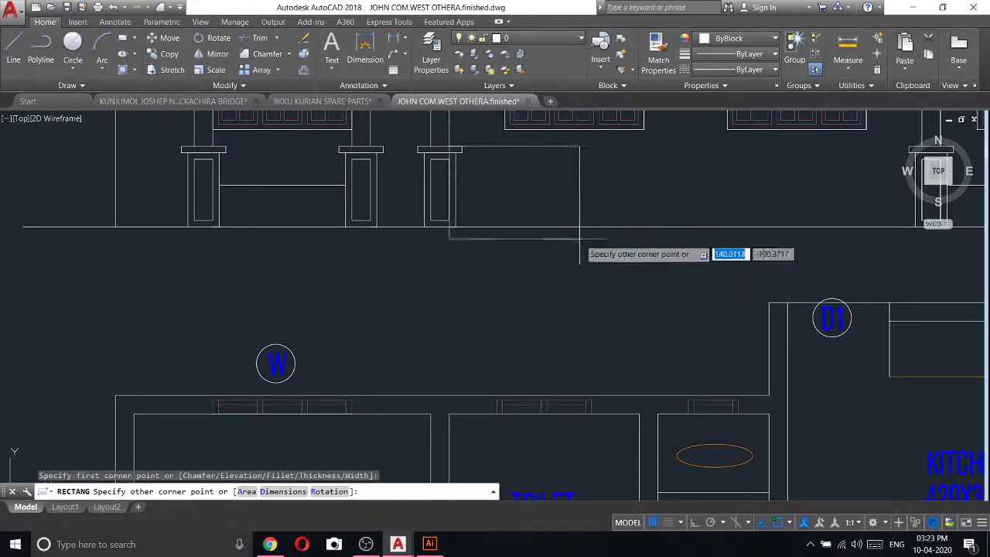
key(Escape)
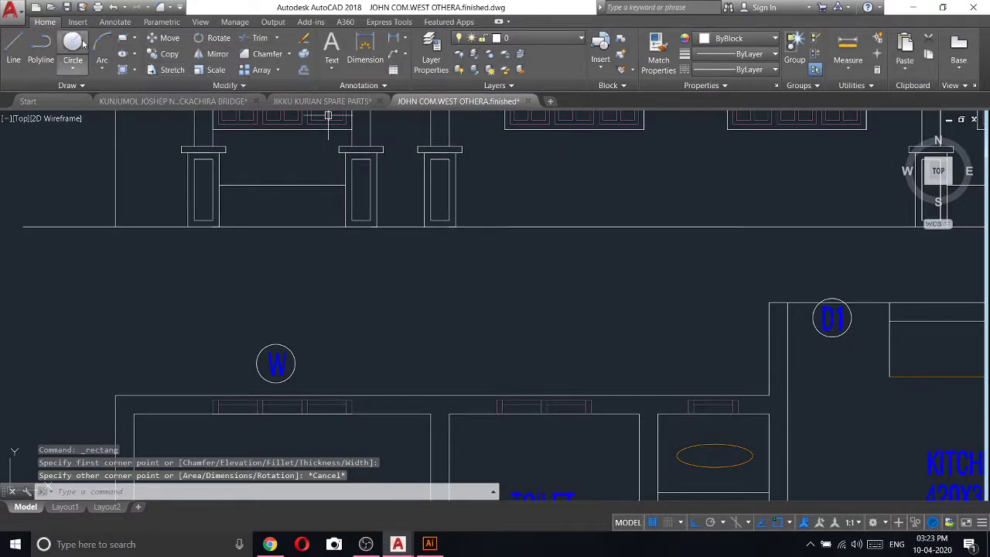
click(124, 38)
scroll(454, 155, up, 2)
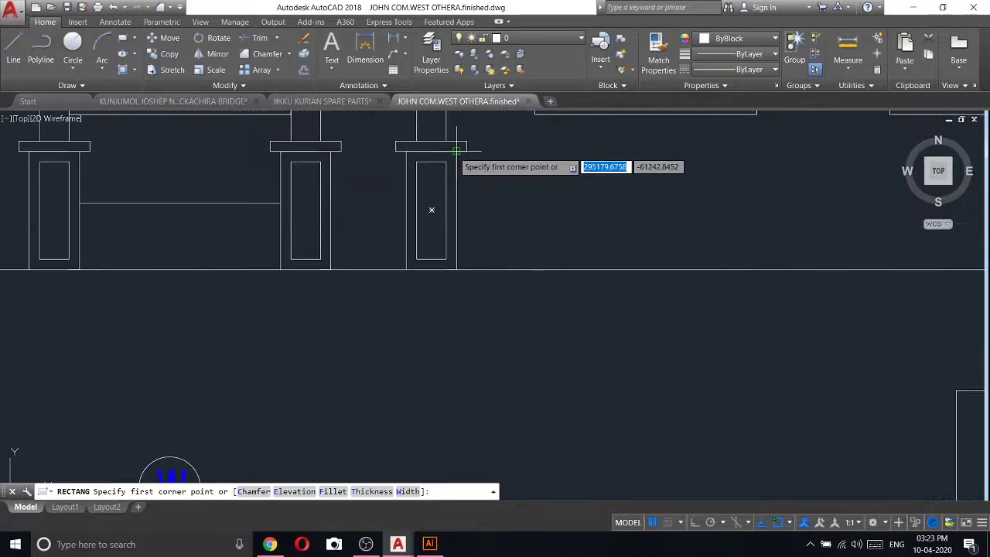
click(456, 154)
scroll(456, 153, down, 3)
middle_drag(730, 221, 895, 230)
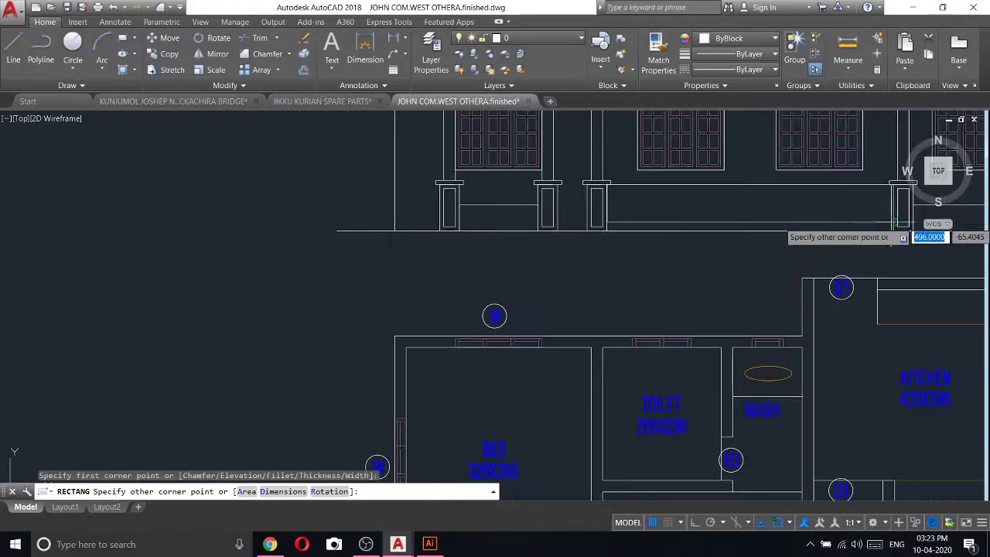
click(895, 231)
middle_drag(829, 258, 515, 313)
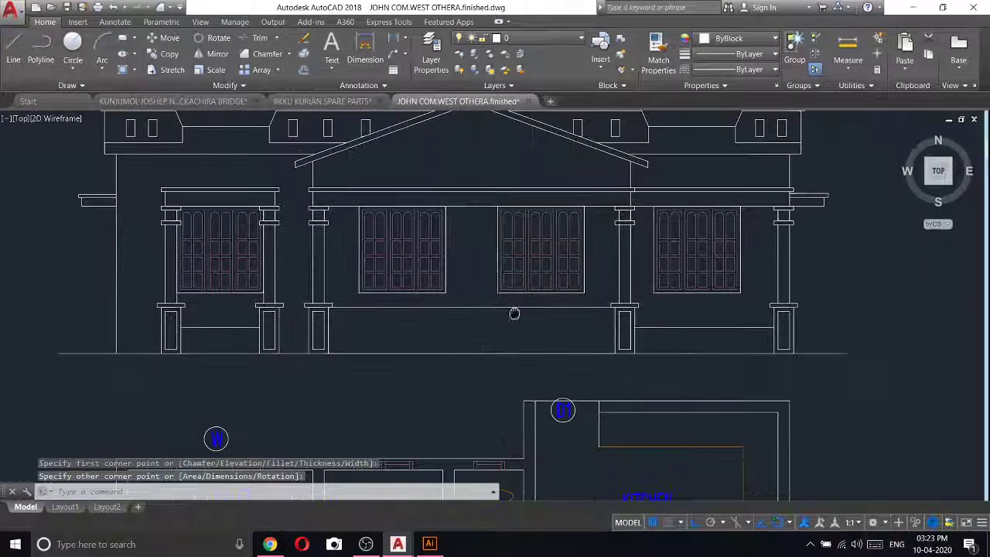
- Offset the plinth rectangle 25 units inward, forming a double-outlined panel
click(305, 71)
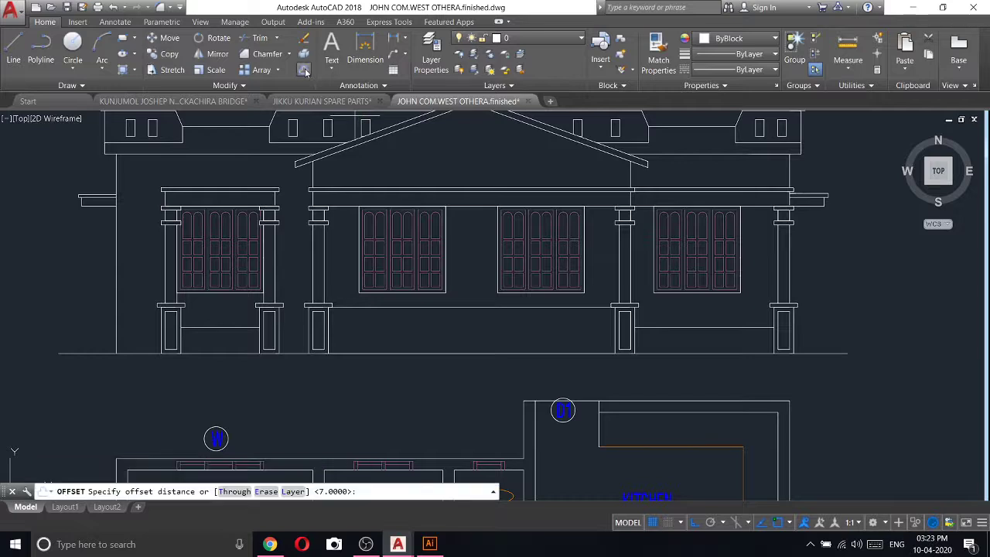
text(25)
key(Return)
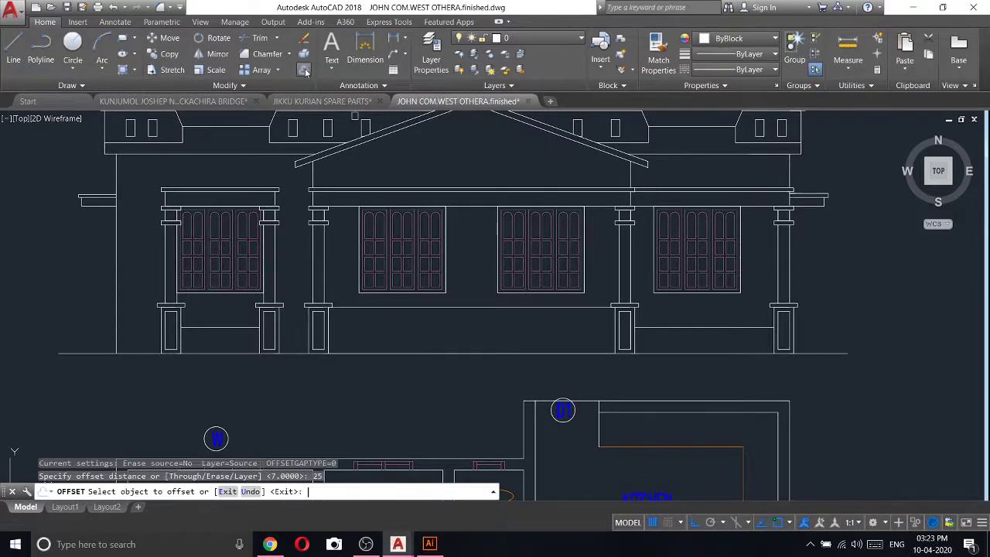
click(464, 320)
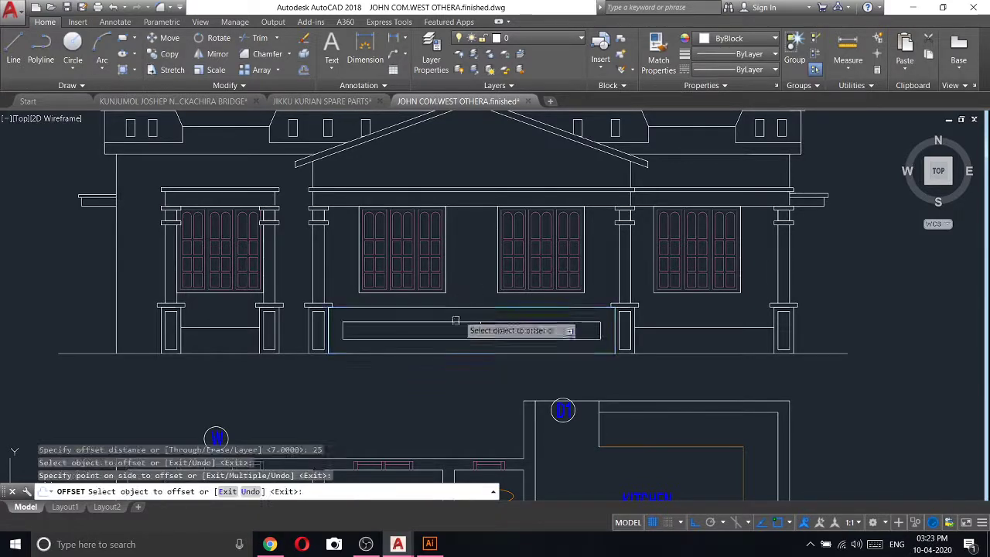
right_click(502, 290)
click(506, 287)
scroll(488, 317, down, 2)
scroll(488, 318, down, 2)
scroll(488, 317, up, 4)
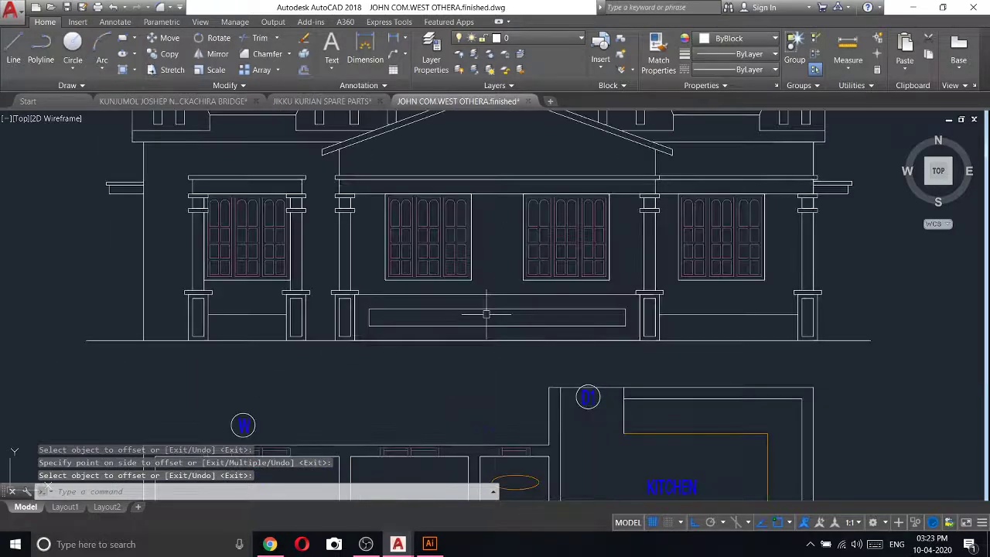
scroll(488, 317, down, 4)
scroll(437, 317, up, 2)
scroll(432, 301, up, 3)
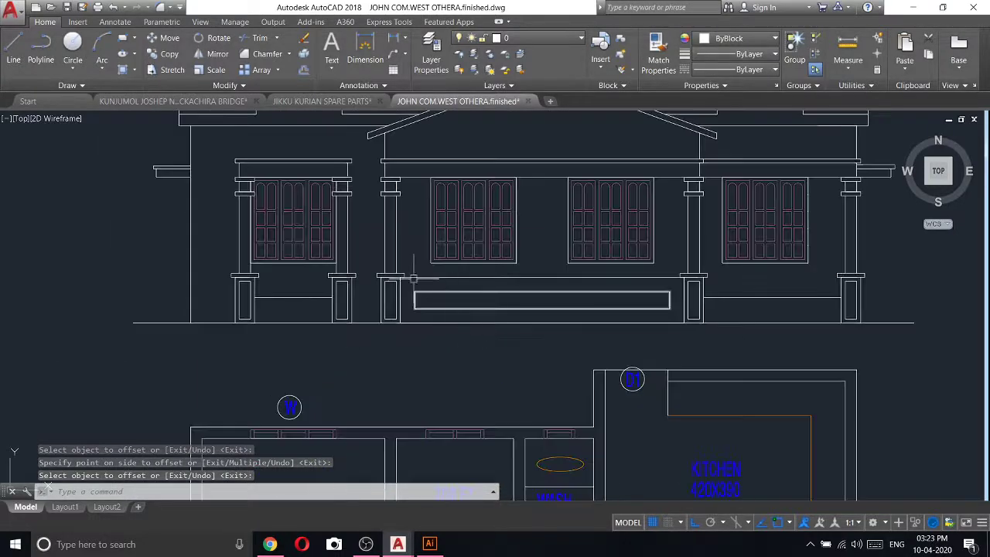
scroll(426, 287, down, 3)
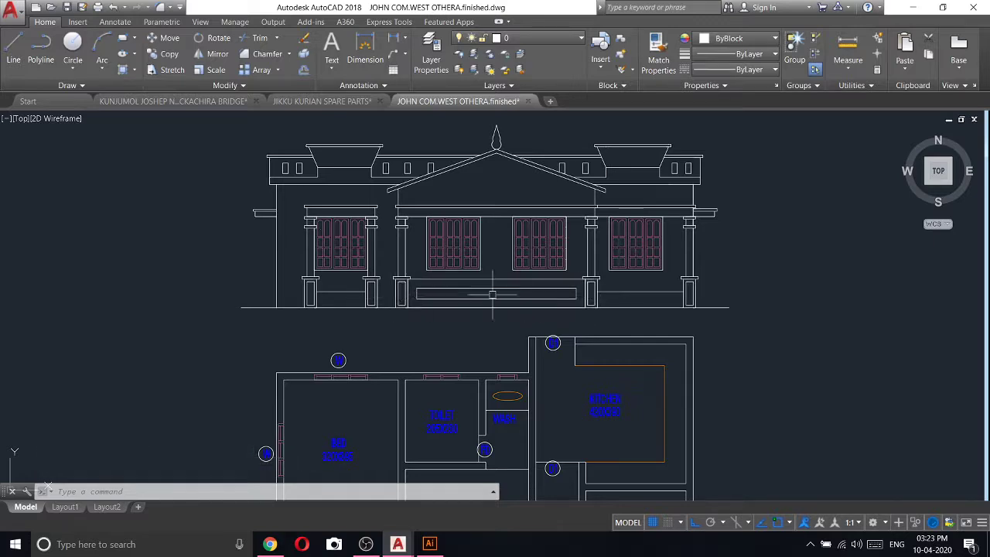
scroll(507, 329, up, 2)
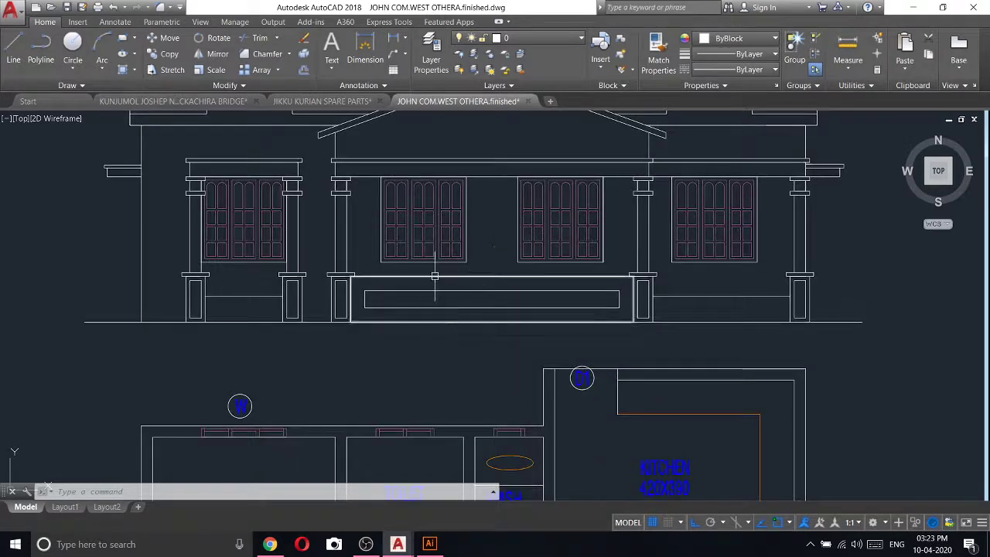
scroll(472, 317, down, 4)
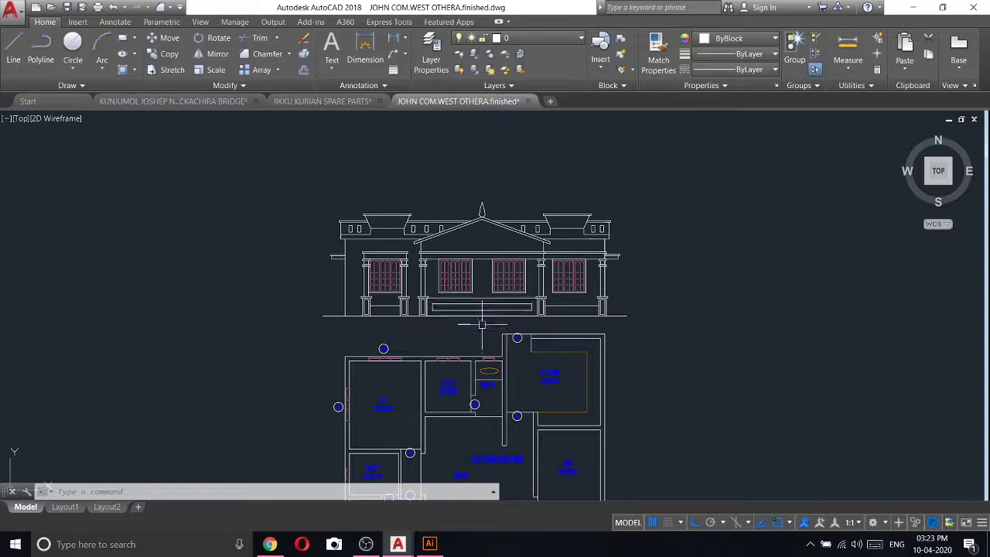
scroll(482, 324, up, 4)
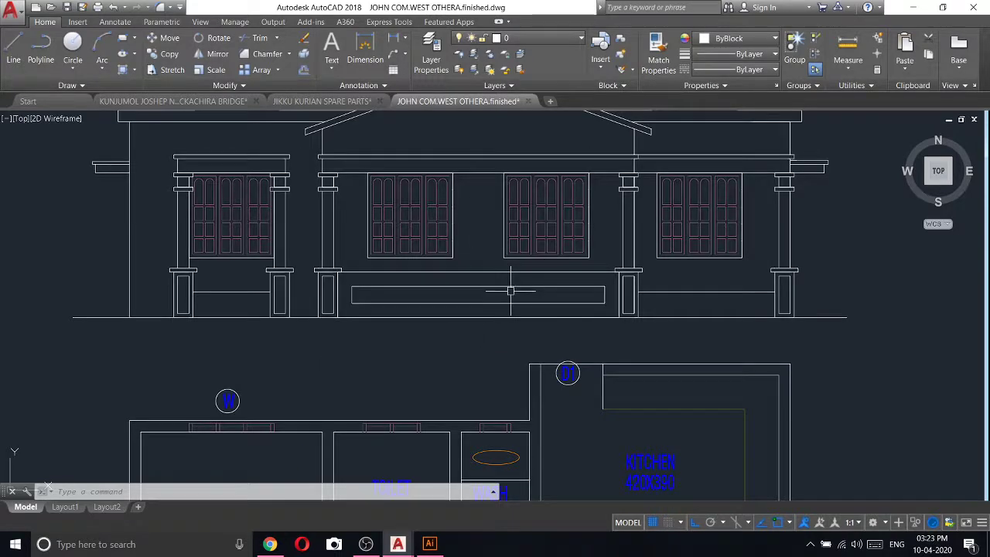
scroll(487, 298, down, 4)
scroll(482, 441, down, 4)
- Select the short vertical lines of the front projection, then clear the selection
scroll(495, 325, up, 6)
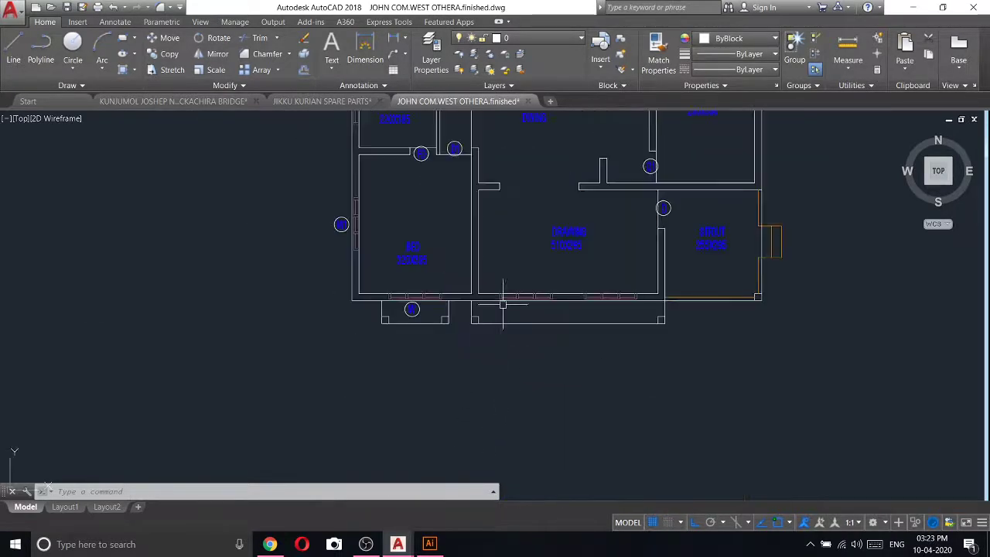
scroll(464, 305, up, 3)
click(446, 308)
click(797, 344)
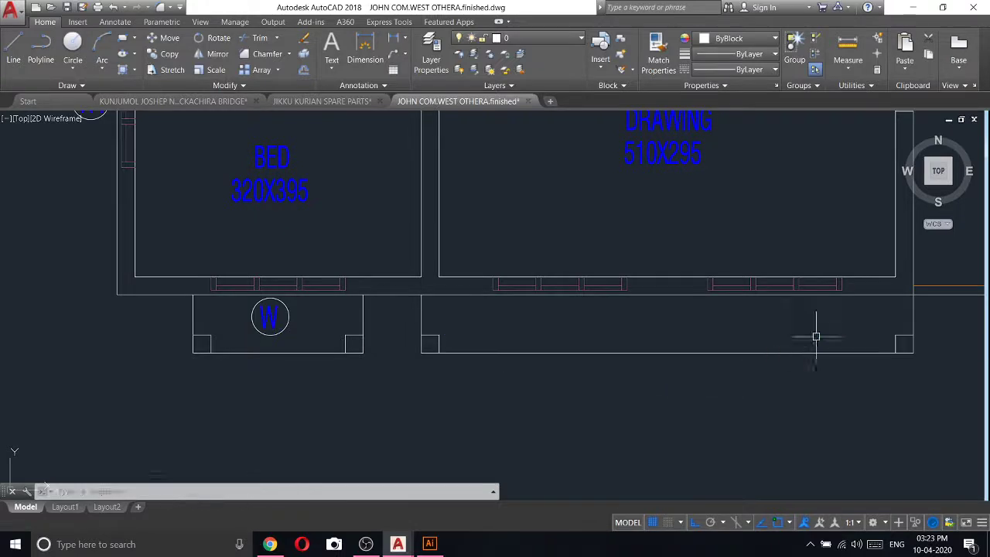
click(440, 333)
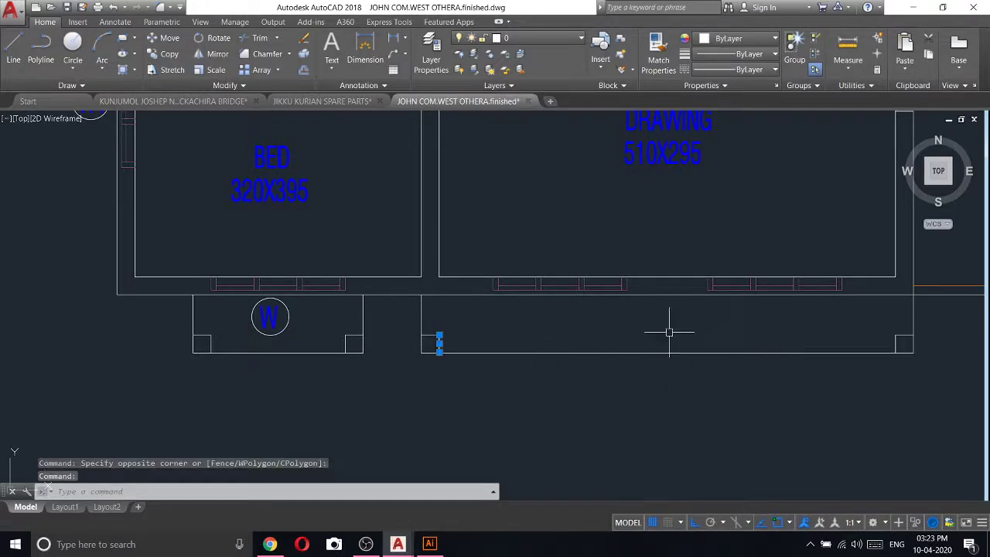
click(894, 345)
key(Escape)
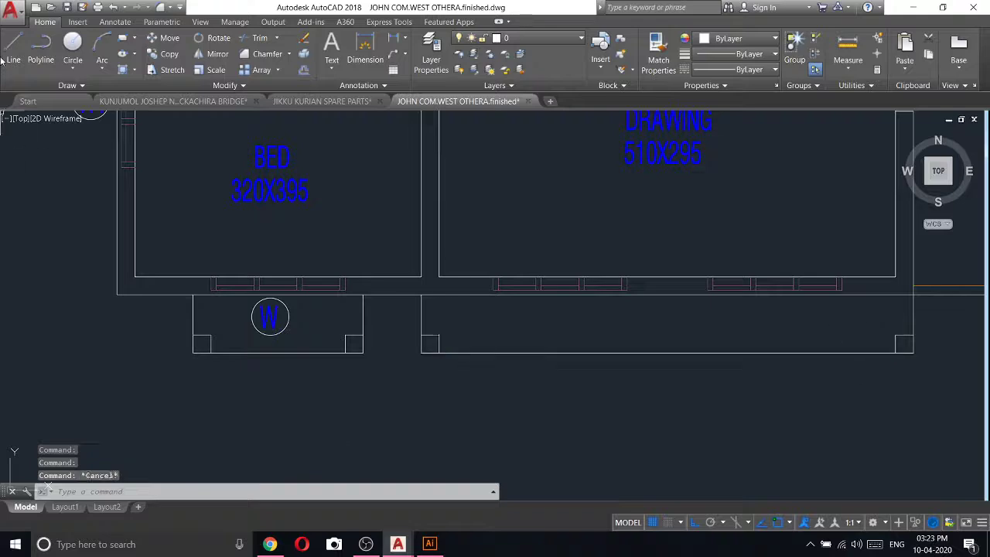
- Draw inner lines across and up the sides of the front projection from the left wall corner
click(14, 51)
click(439, 334)
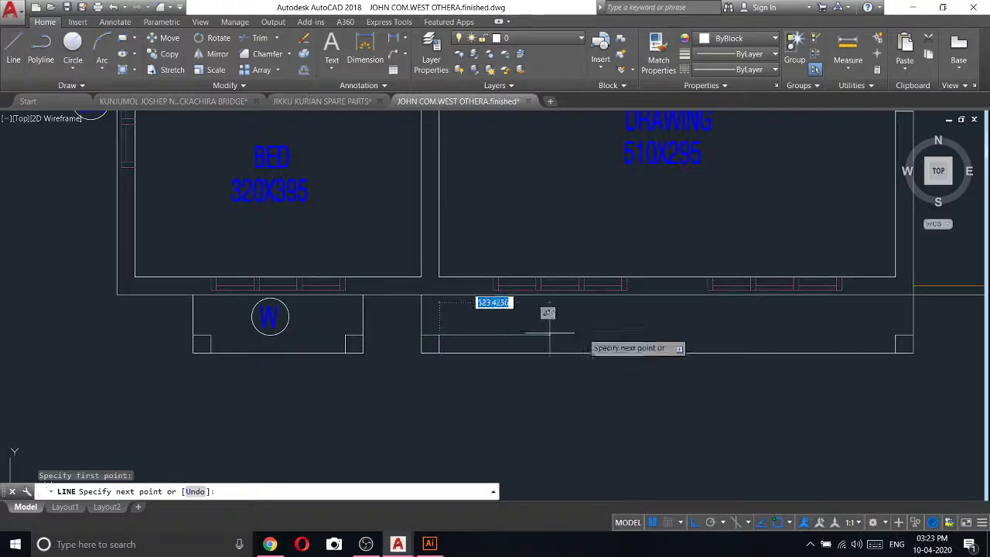
click(895, 335)
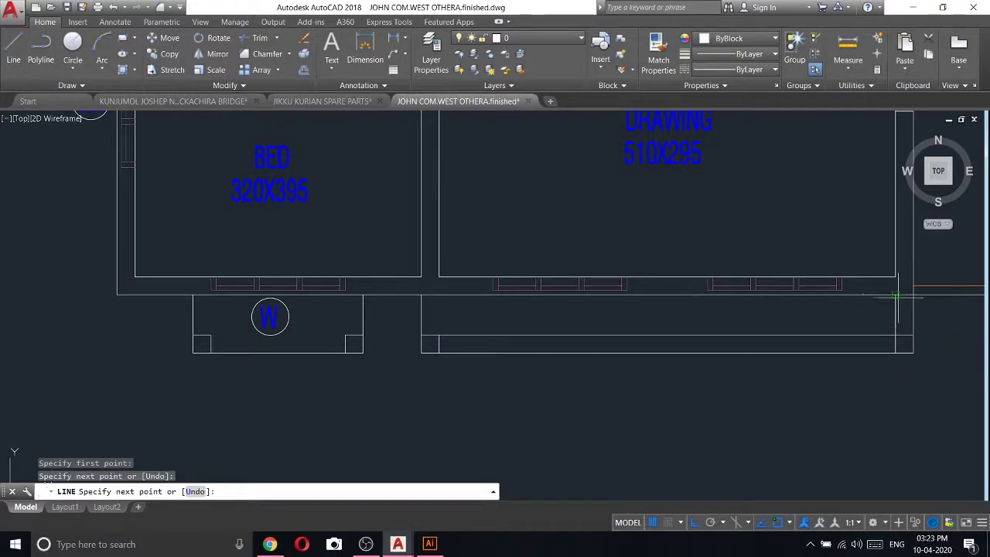
click(896, 326)
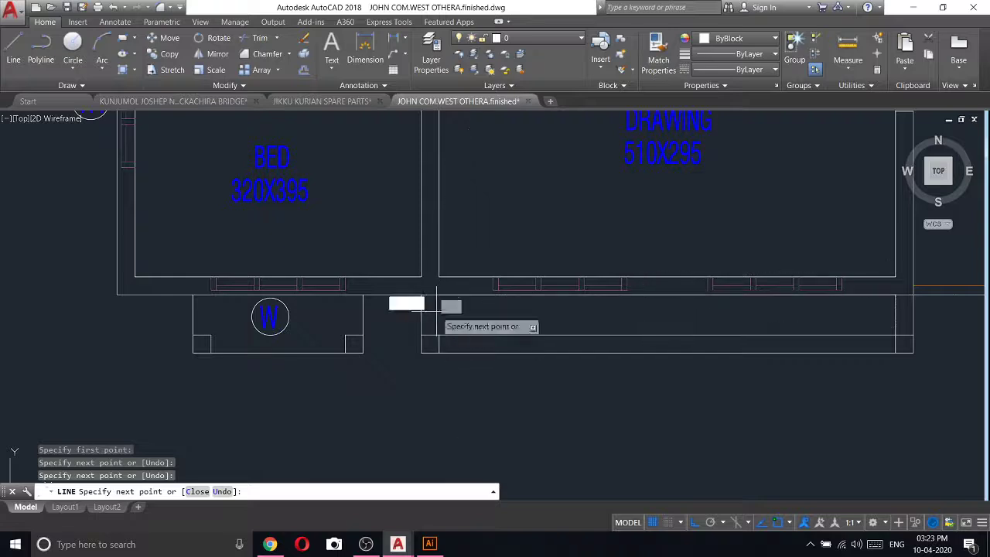
click(440, 327)
click(441, 335)
key(Escape)
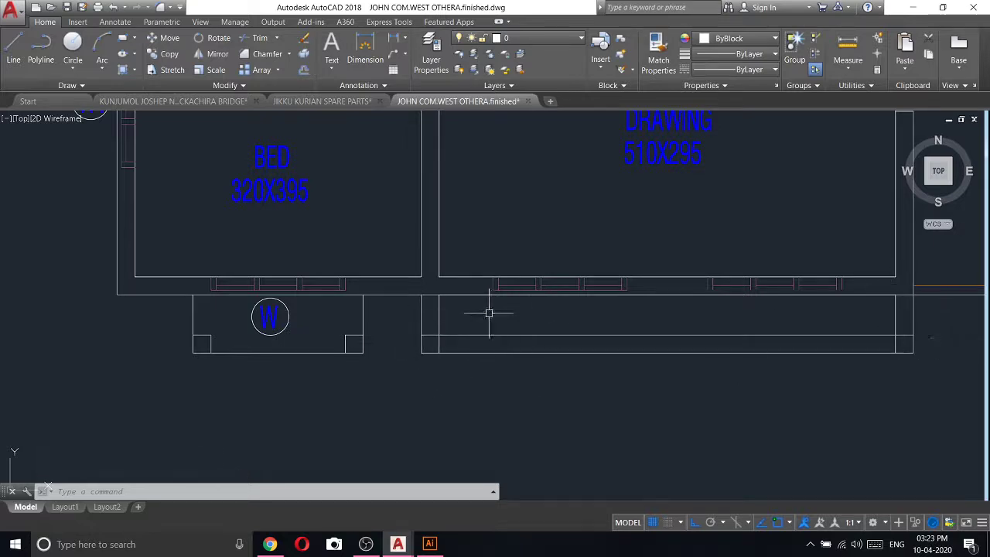
click(467, 298)
- Pan and zoom to bring the front elevation's right bay back into view
scroll(696, 353, down, 5)
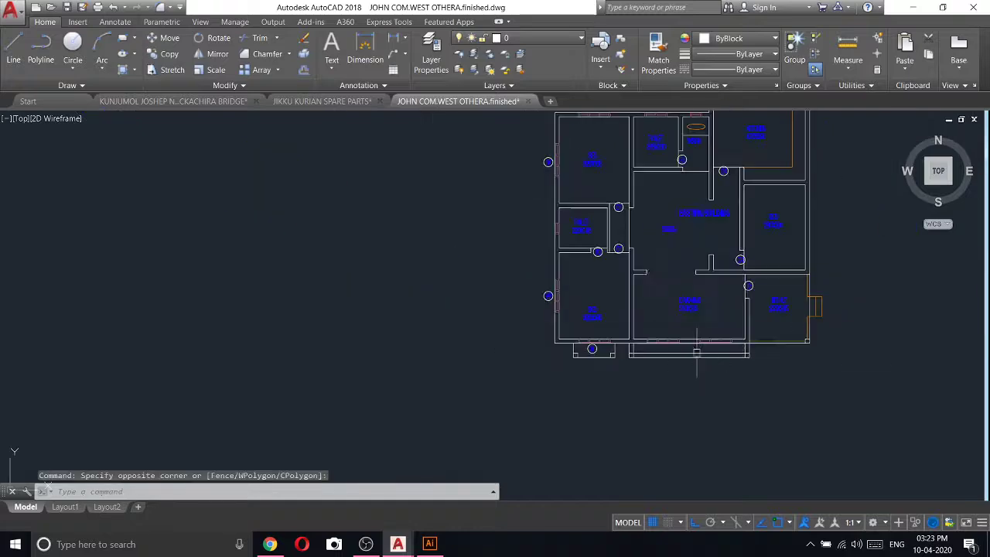
middle_drag(671, 216, 622, 496)
scroll(584, 274, up, 6)
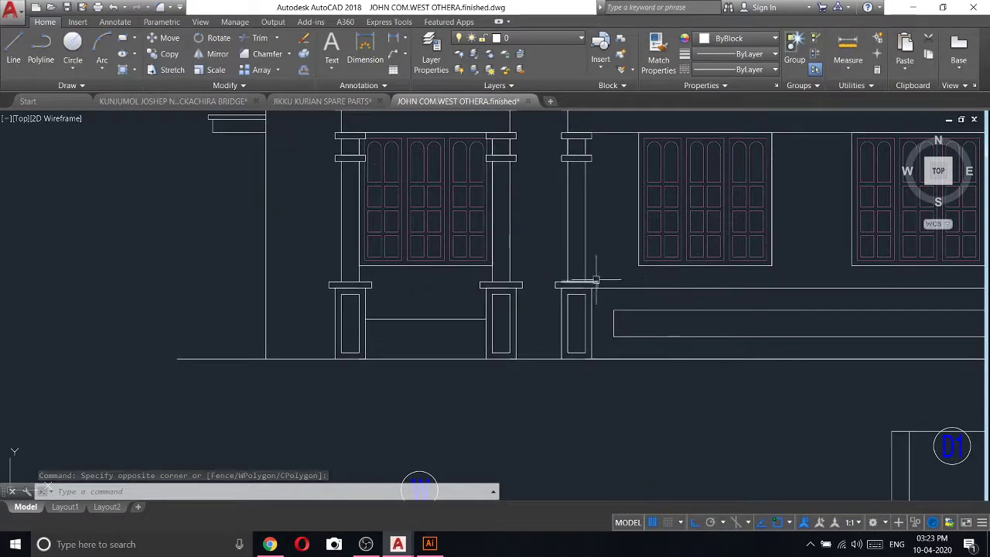
scroll(595, 280, down, 2)
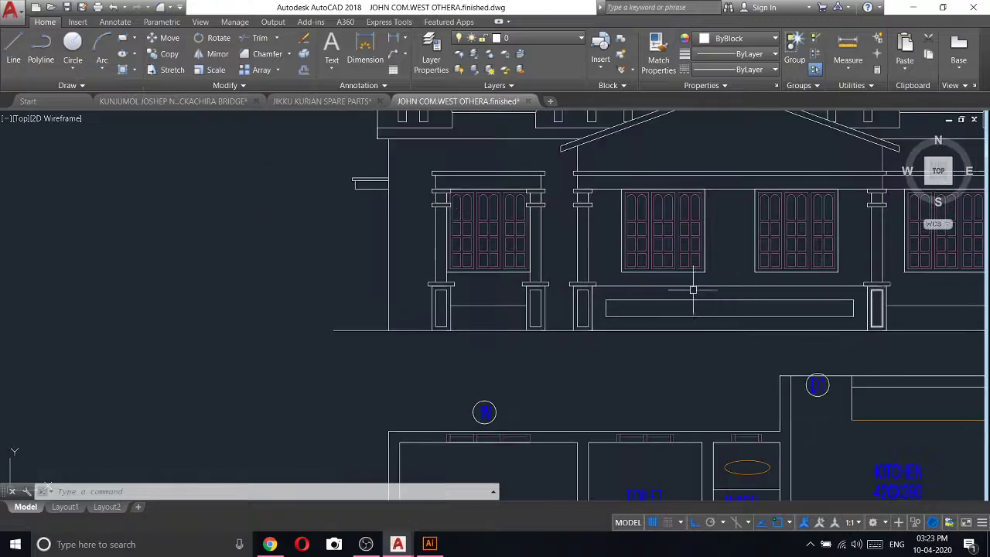
scroll(759, 356, down, 5)
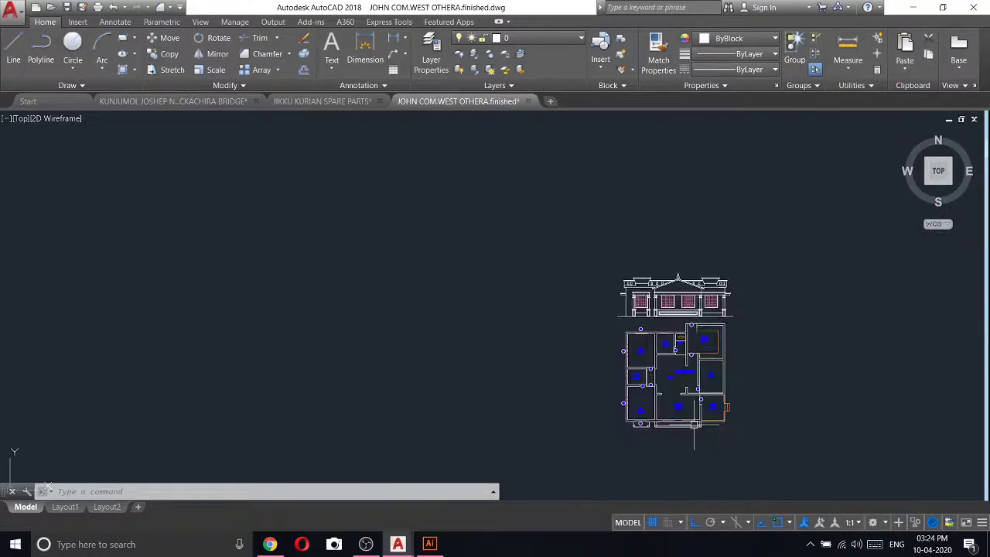
scroll(680, 372, up, 8)
scroll(751, 287, down, 8)
scroll(736, 267, up, 6)
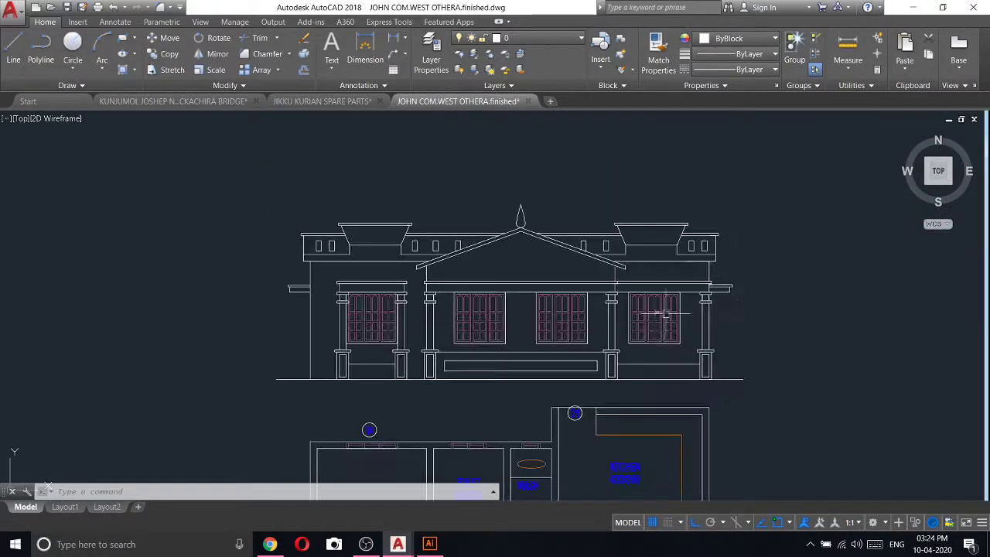
click(791, 403)
scroll(702, 298, down, 4)
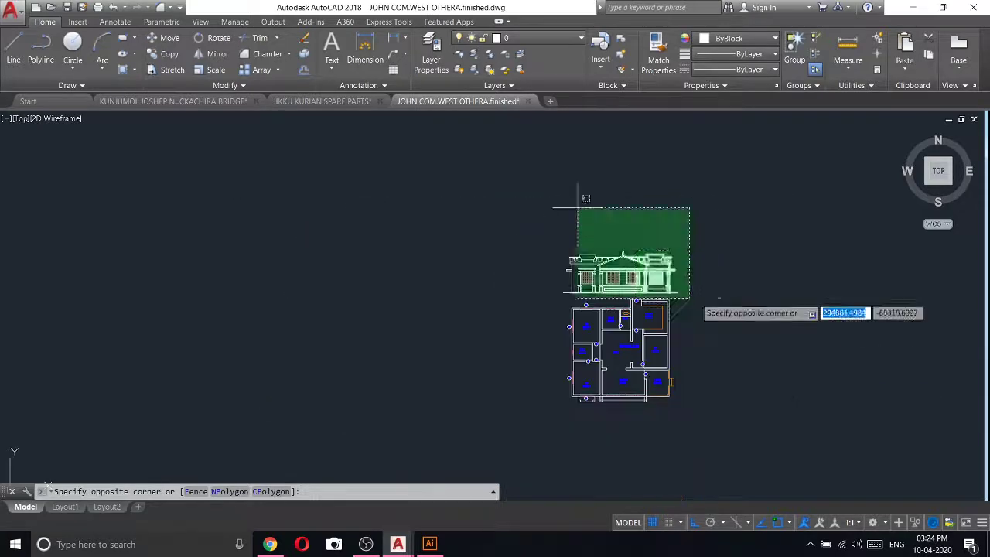
scroll(681, 294, up, 4)
scroll(649, 232, up, 3)
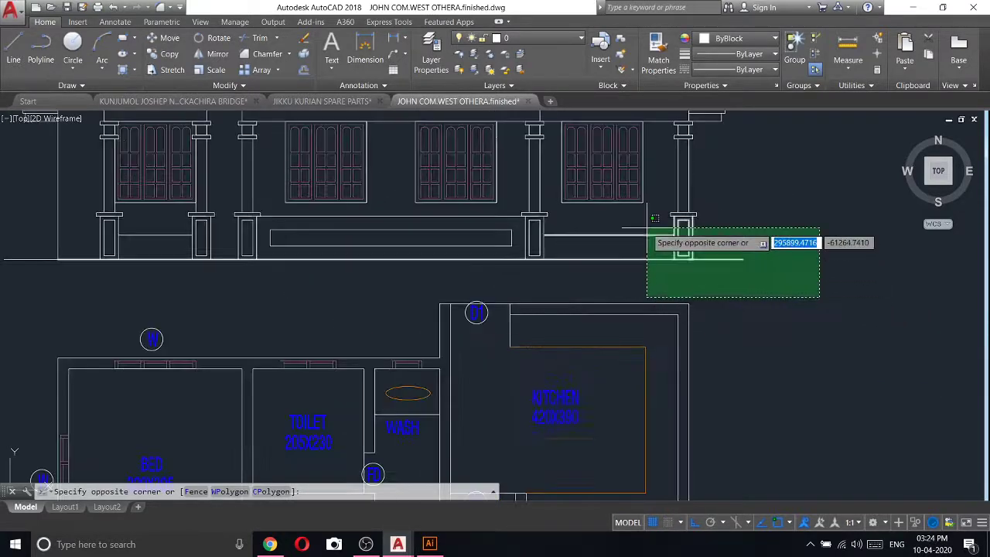
scroll(662, 272, up, 1)
key(Escape)
scroll(574, 278, down, 3)
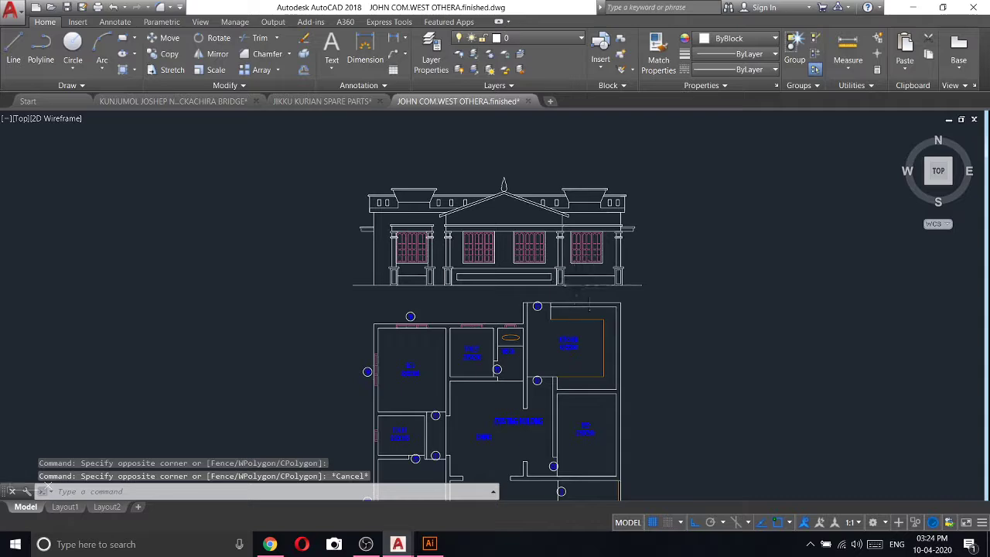
scroll(568, 277, up, 3)
- Copy the right bay's low horizontal line 100 units straight up across the rightmost window
click(592, 274)
right_click(582, 248)
click(630, 343)
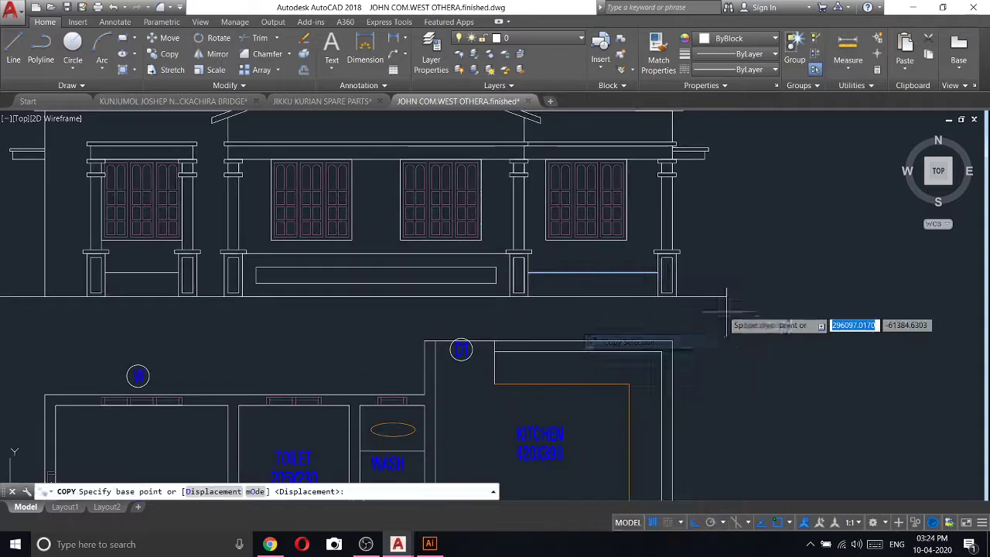
scroll(727, 313, down, 5)
scroll(718, 275, up, 3)
click(712, 314)
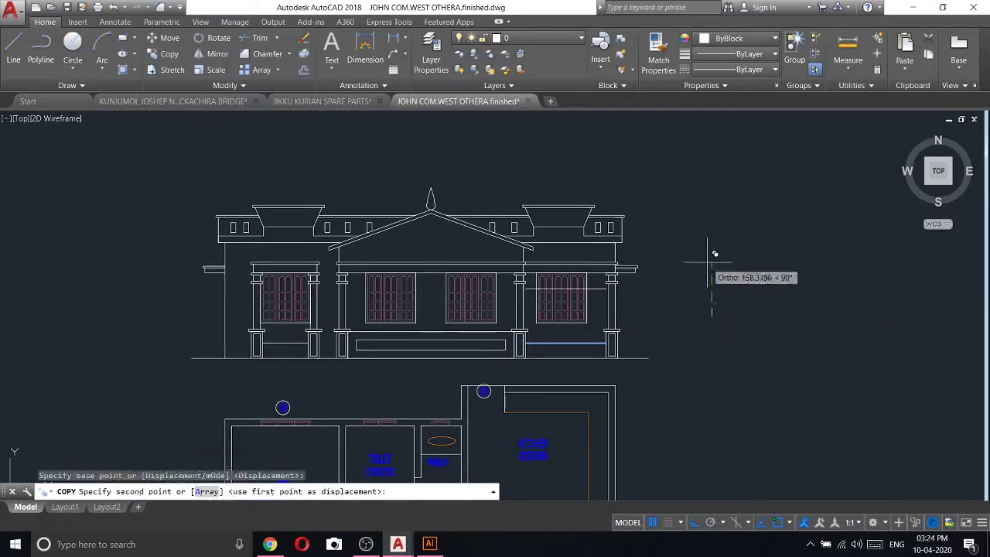
text(10)
key(Return)
key(Escape)
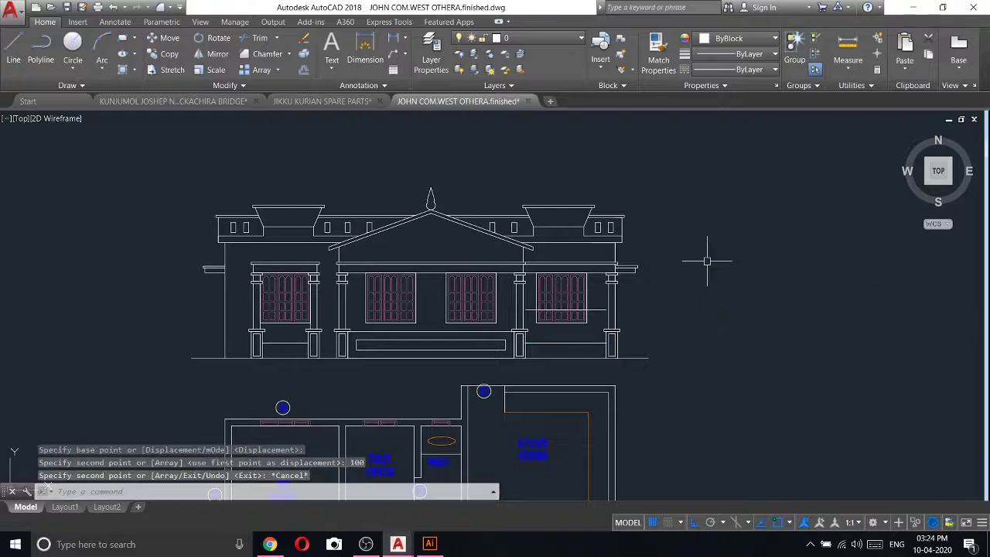
- Trim the rightmost window's lower pane lines at the new line, using all objects as edges
click(272, 87)
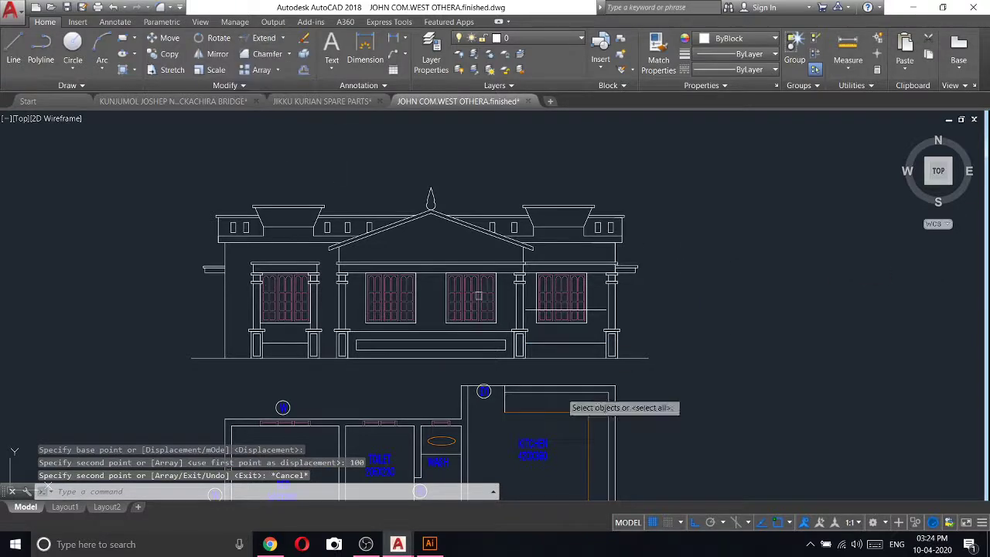
key(Return)
scroll(588, 310, up, 5)
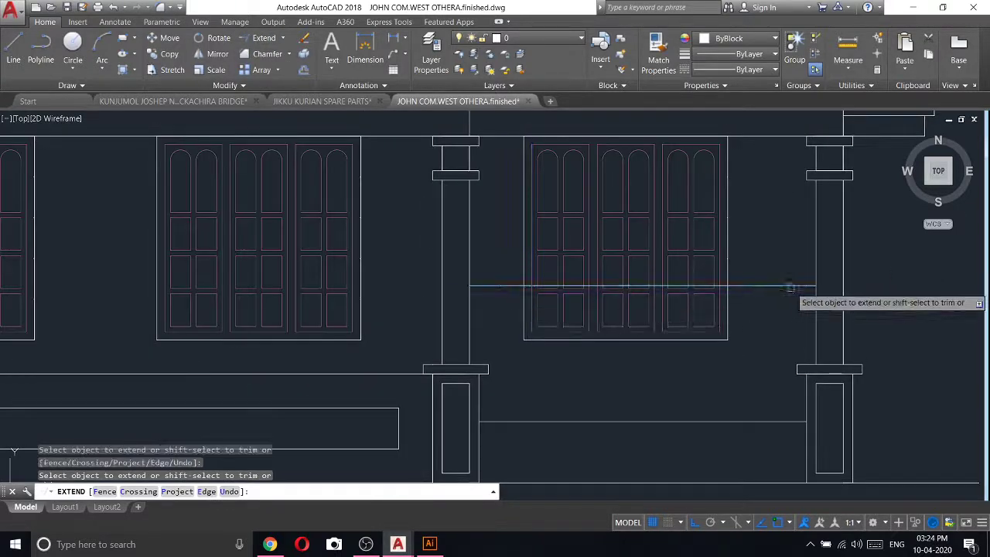
key(Escape)
click(276, 59)
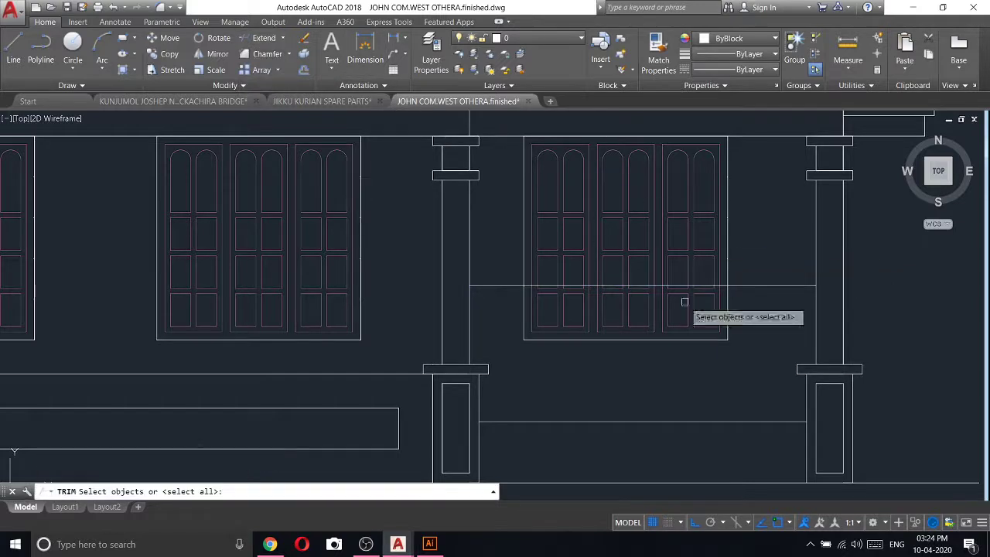
key(Return)
click(764, 346)
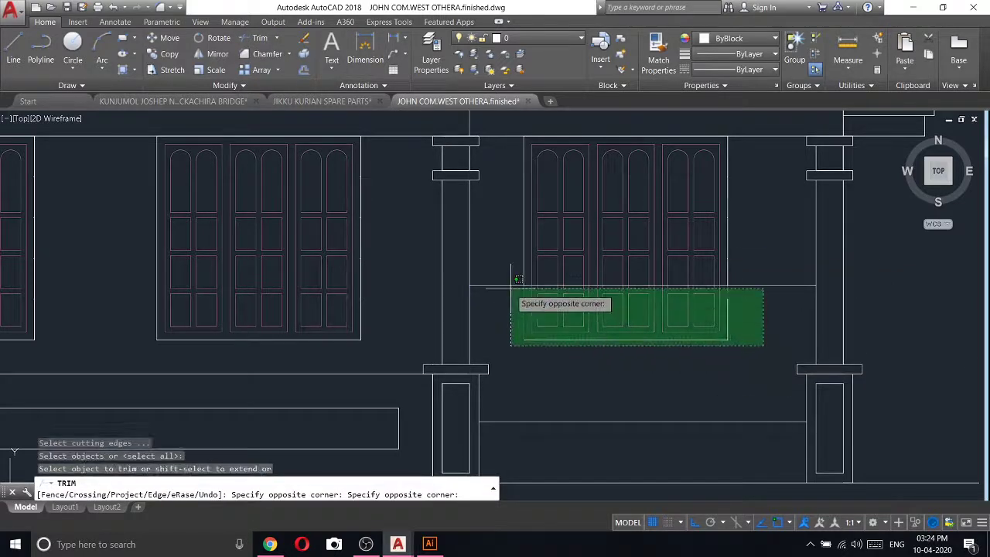
click(515, 282)
key(Escape)
- Trim the remaining pane lines crossing below the new horizontal line
scroll(735, 340, up, 4)
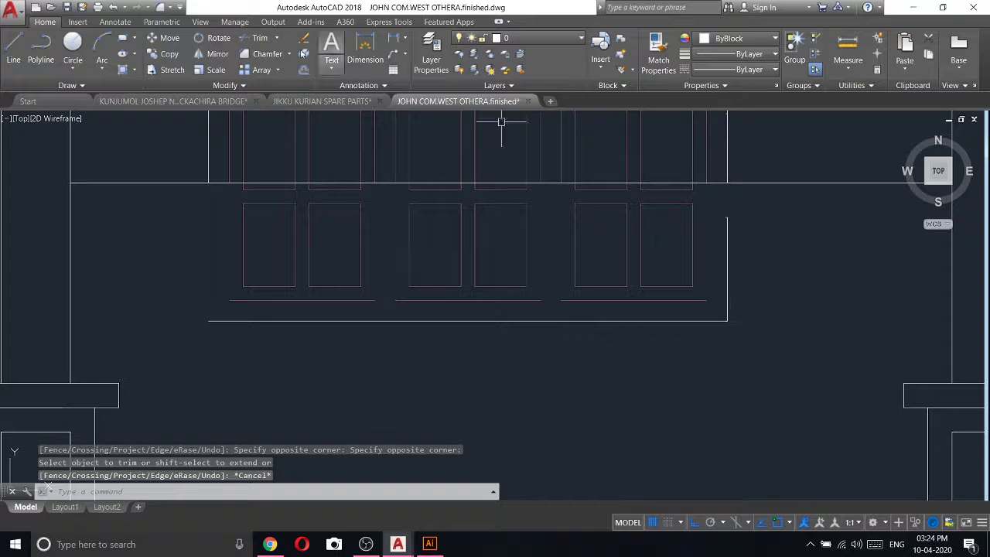
key(Return)
key(Return)
scroll(715, 205, up, 2)
click(722, 205)
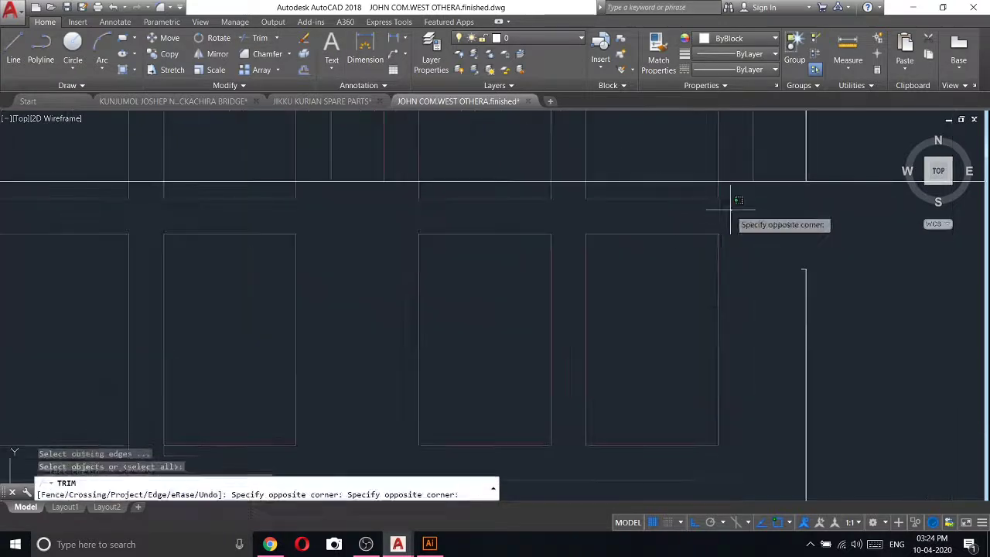
scroll(722, 205, down, 2)
click(232, 209)
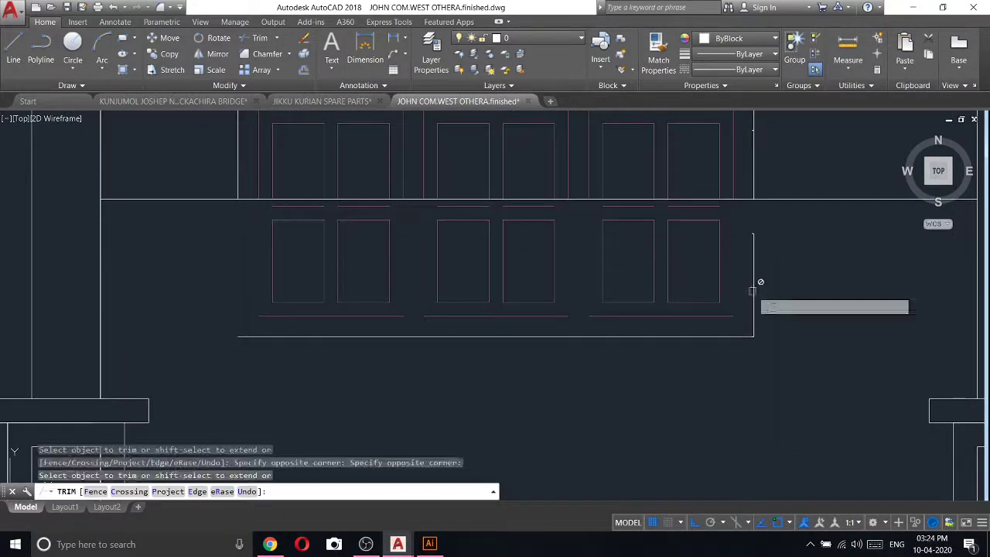
key(Escape)
- Erase the 38 leftover lower panes and frame lines of the rightmost window
click(789, 380)
click(204, 205)
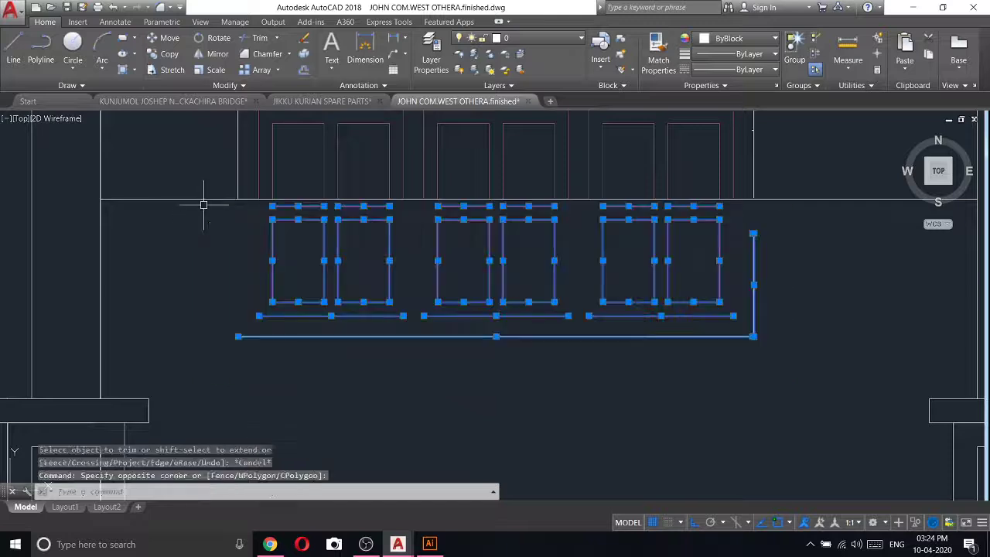
right_click(218, 227)
click(279, 294)
scroll(598, 235, up, 2)
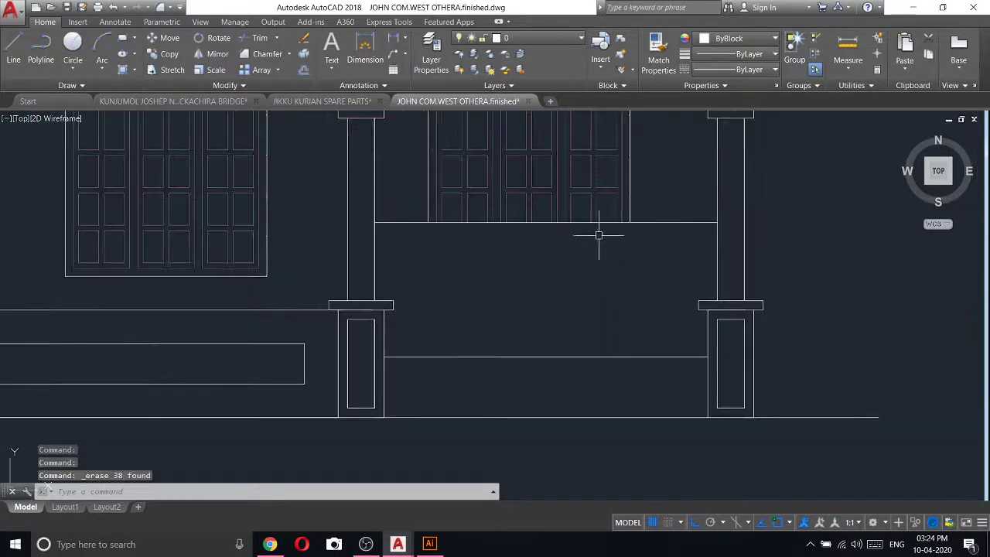
- Offset the horizontal line 10 units downward
click(307, 71)
text(10)
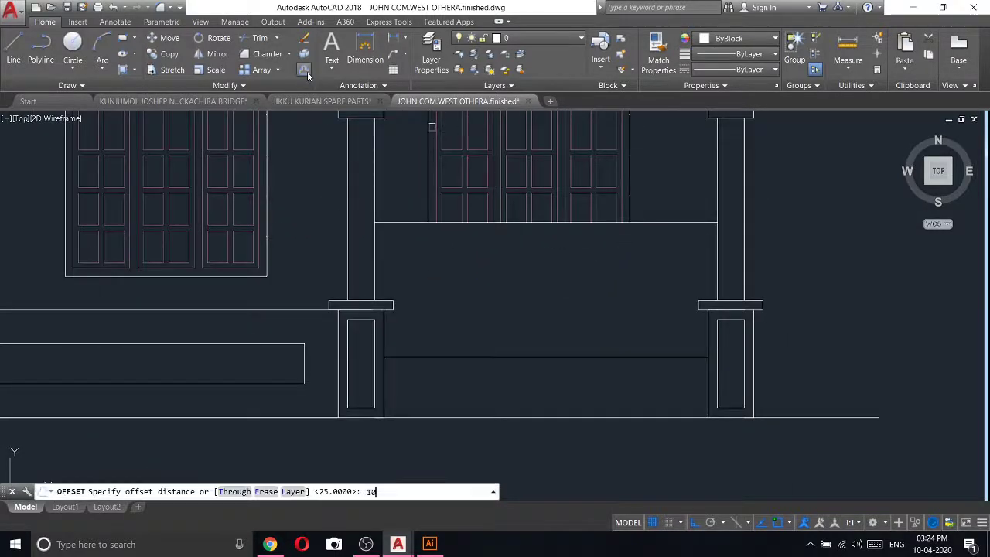
key(Return)
click(398, 222)
click(409, 265)
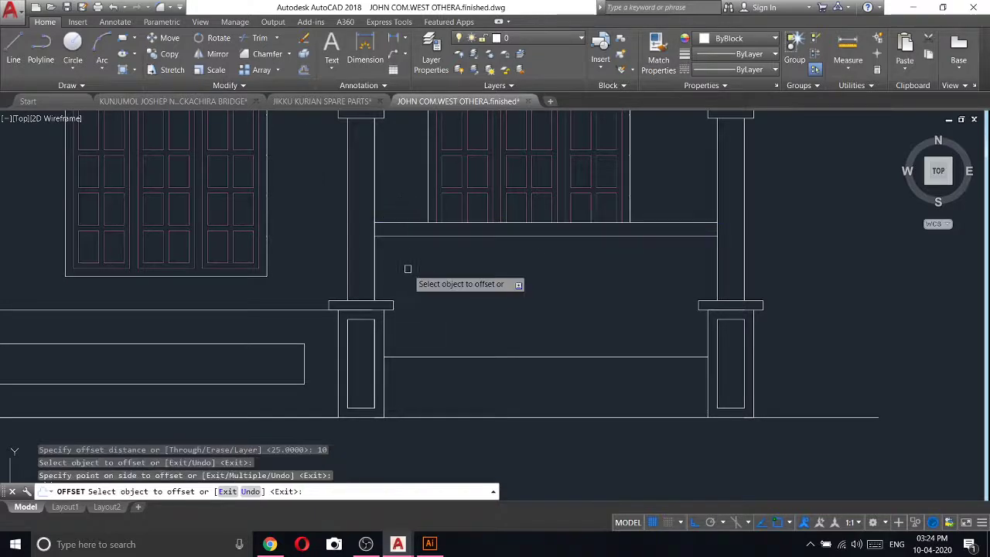
key(Return)
scroll(456, 275, down, 3)
scroll(457, 275, down, 3)
scroll(603, 253, up, 2)
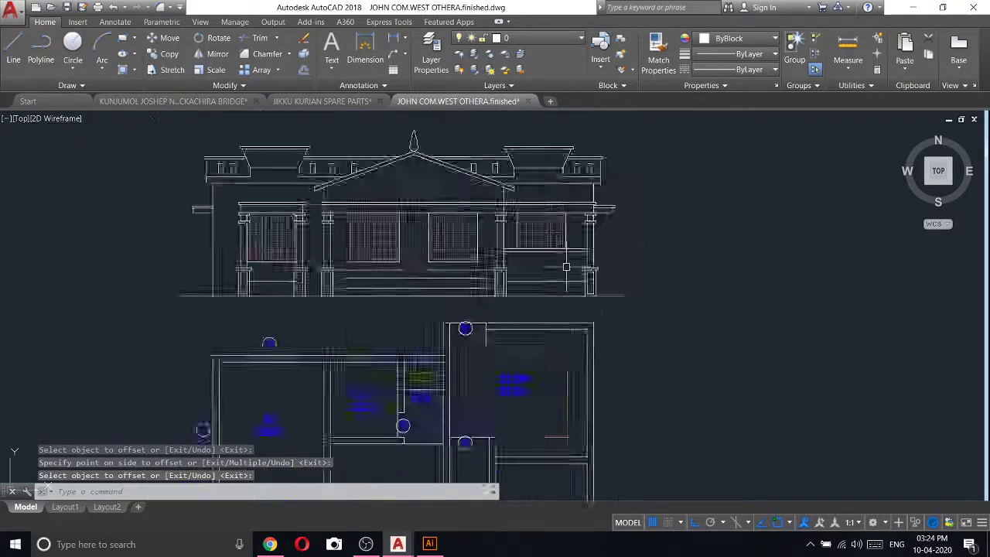
scroll(604, 253, up, 1)
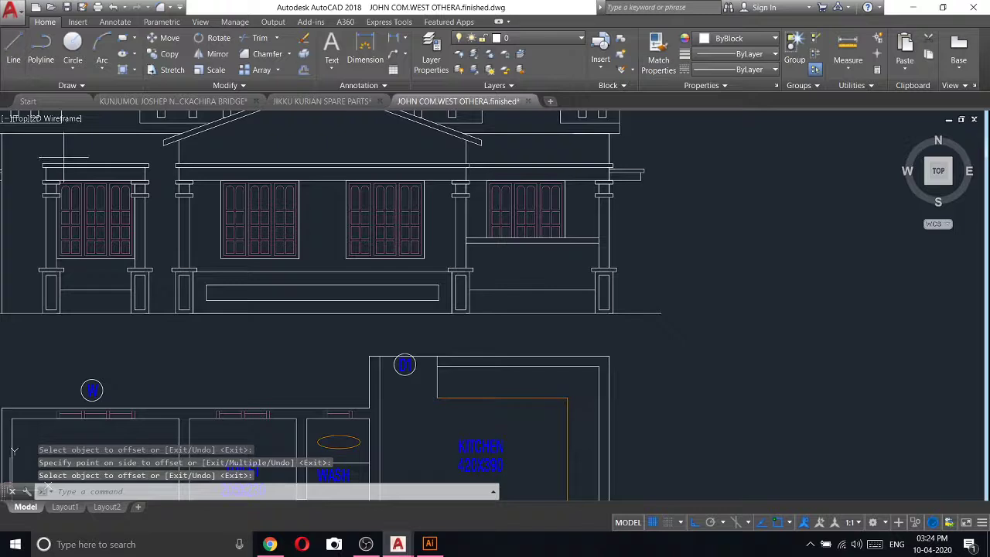
scroll(526, 237, up, 2)
- Draw a vertical line in the right bay below the rightmost window
text(l)
key(Return)
click(527, 238)
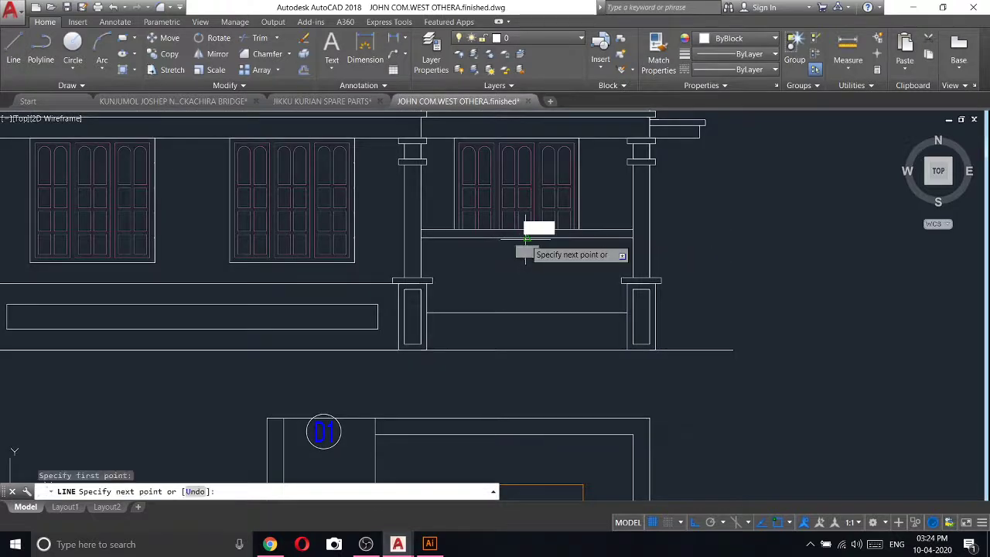
click(527, 312)
key(Escape)
- Offset the new vertical line 5 units to each side
click(304, 70)
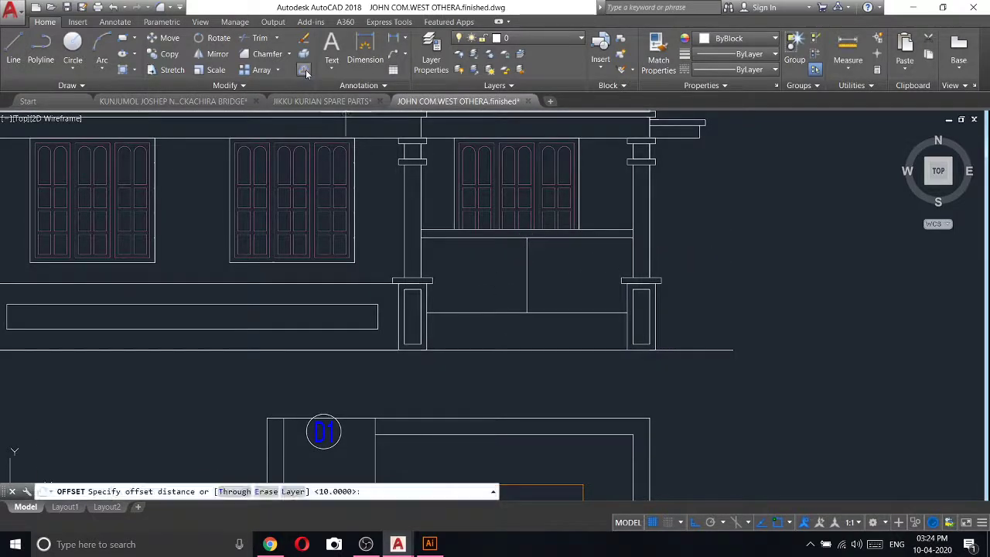
text(5)
key(Return)
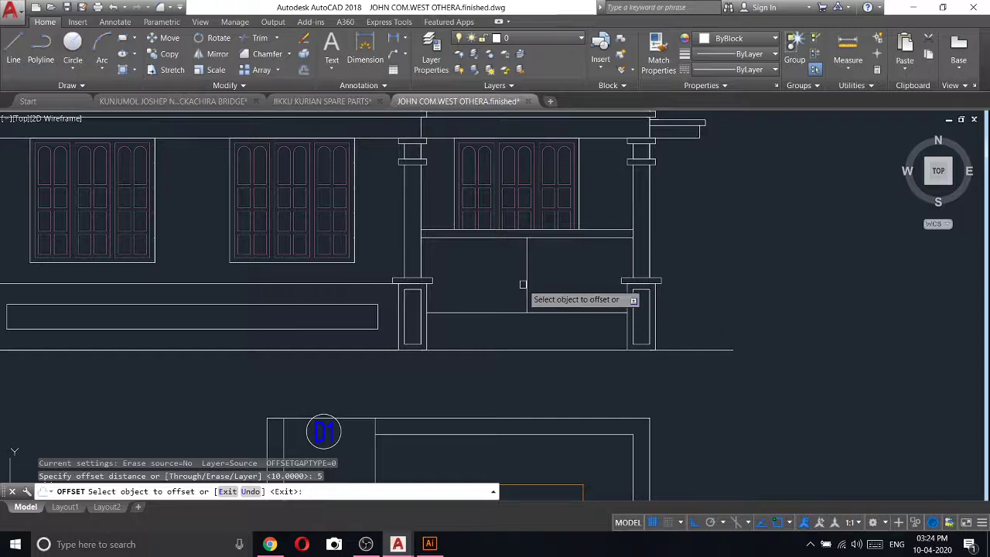
click(524, 284)
click(455, 282)
click(525, 282)
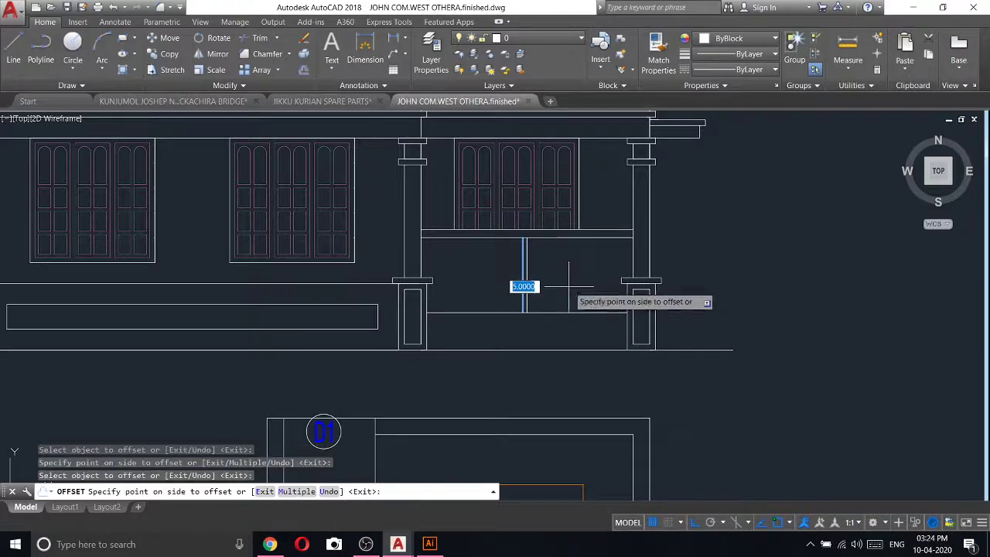
scroll(525, 282, up, 5)
click(509, 271)
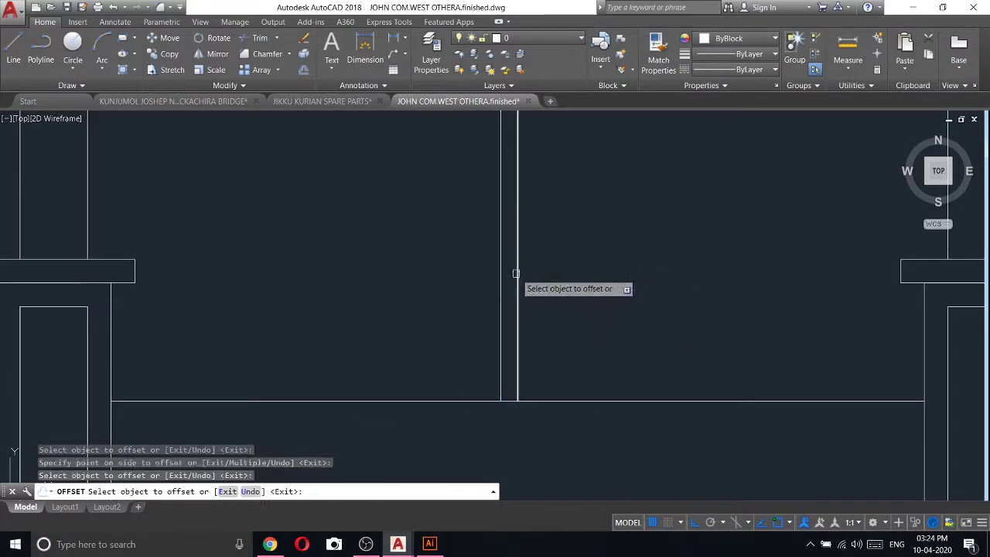
click(517, 272)
key(Escape)
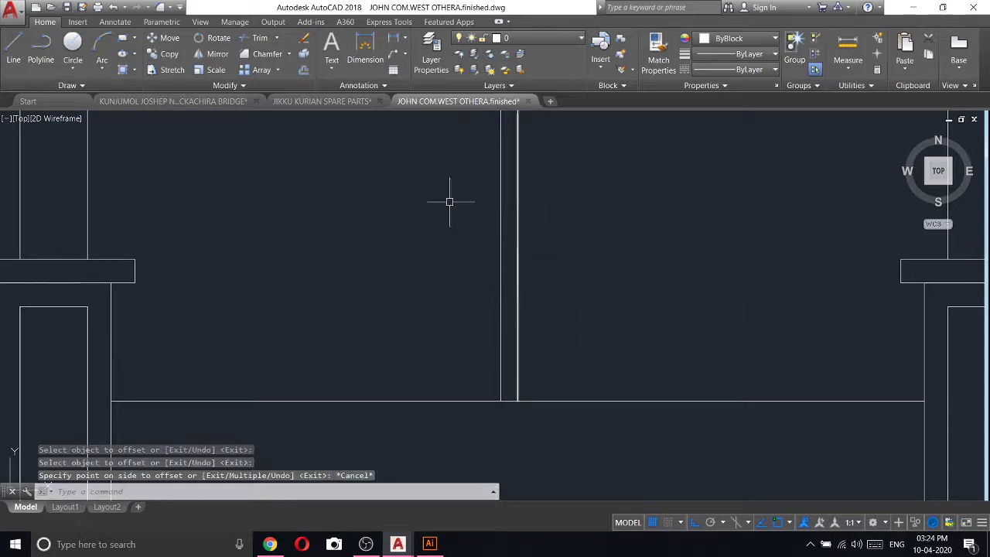
- Offset the vertical line 5 units to the right and erase the unwanted extra line
click(303, 70)
text(5)
key(Return)
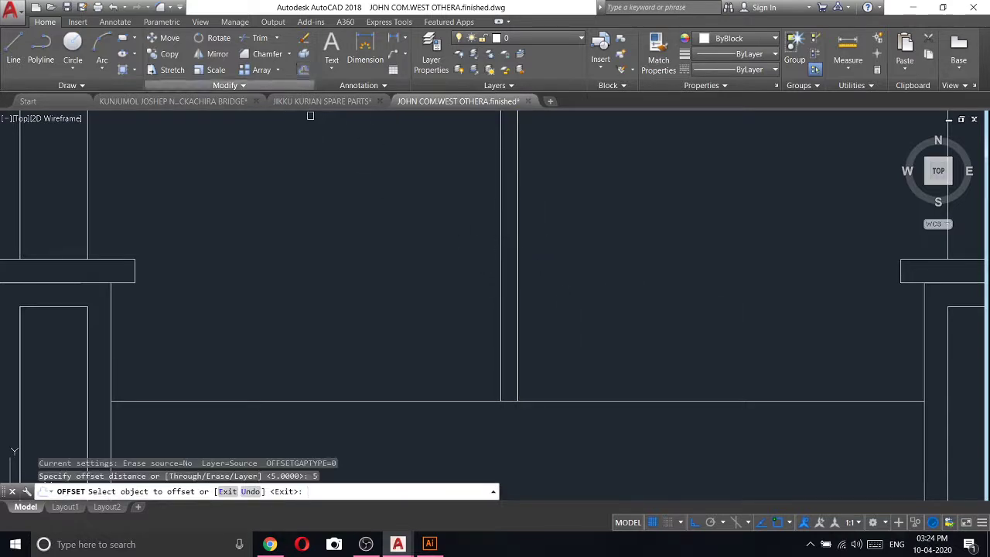
click(518, 278)
click(557, 263)
right_click(581, 236)
click(611, 251)
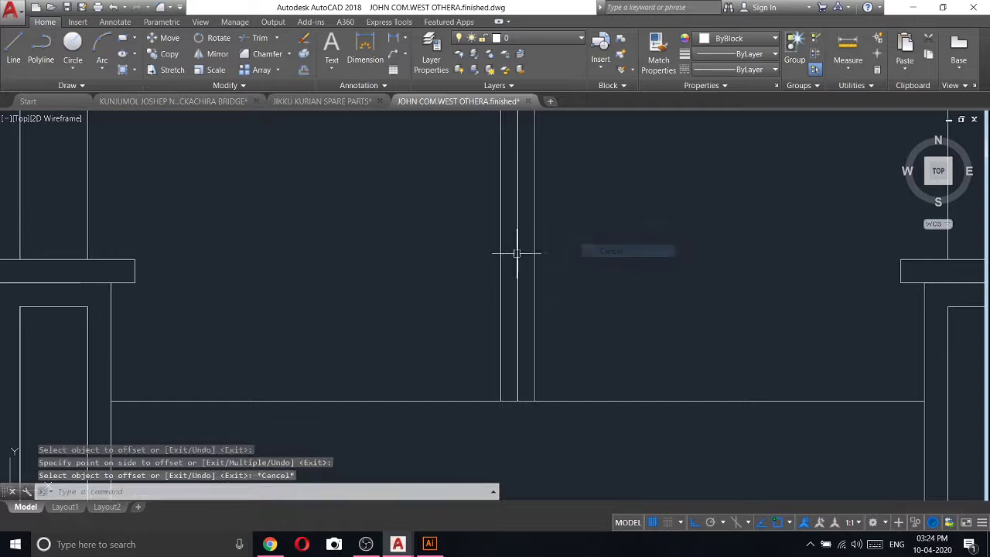
right_click(519, 255)
click(542, 314)
- Erase the stray vertical line beside the doorway
scroll(548, 283, down, 5)
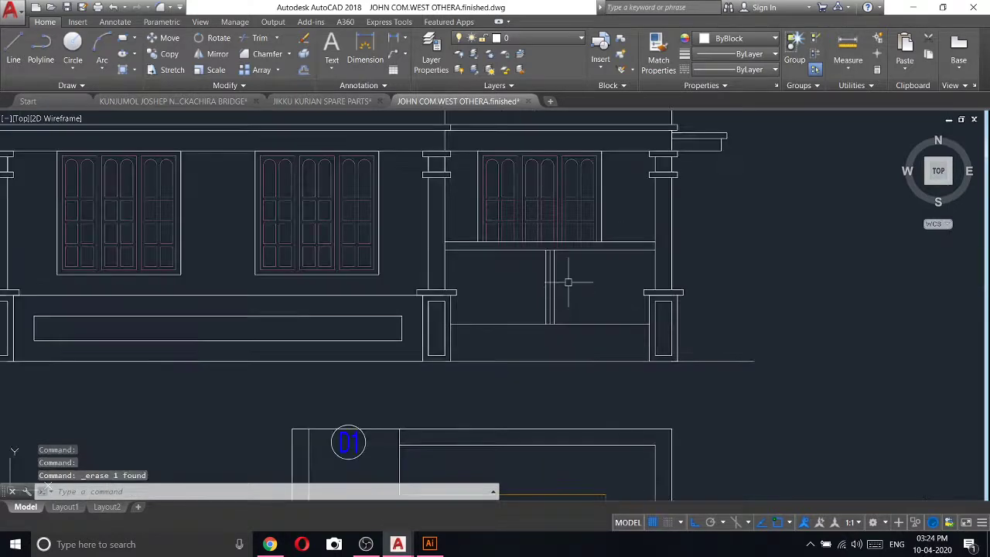
click(570, 281)
key(Escape)
scroll(548, 283, up, 4)
click(549, 263)
right_click(548, 246)
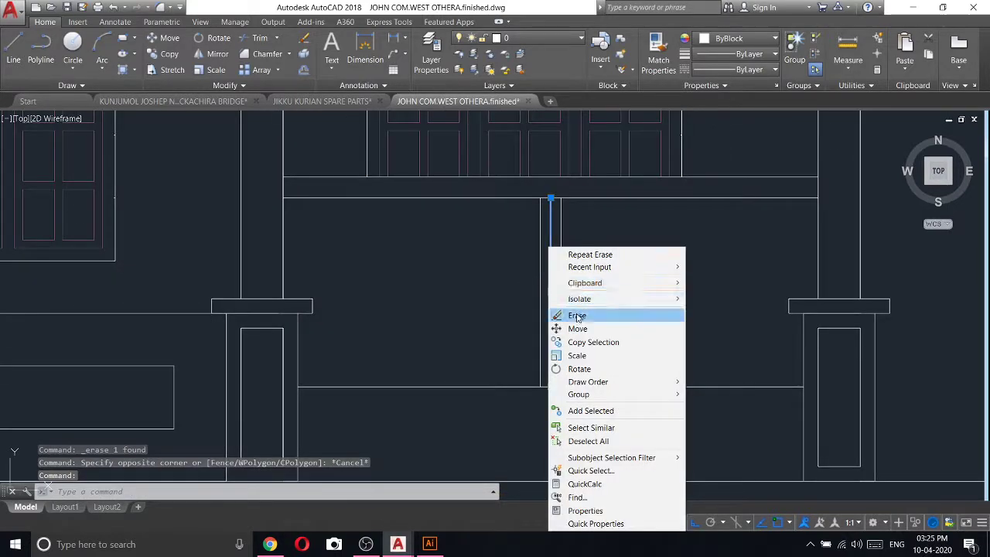
click(576, 314)
- Copy the double-line post twice further to the right across the bay
click(549, 314)
right_click(550, 313)
click(523, 98)
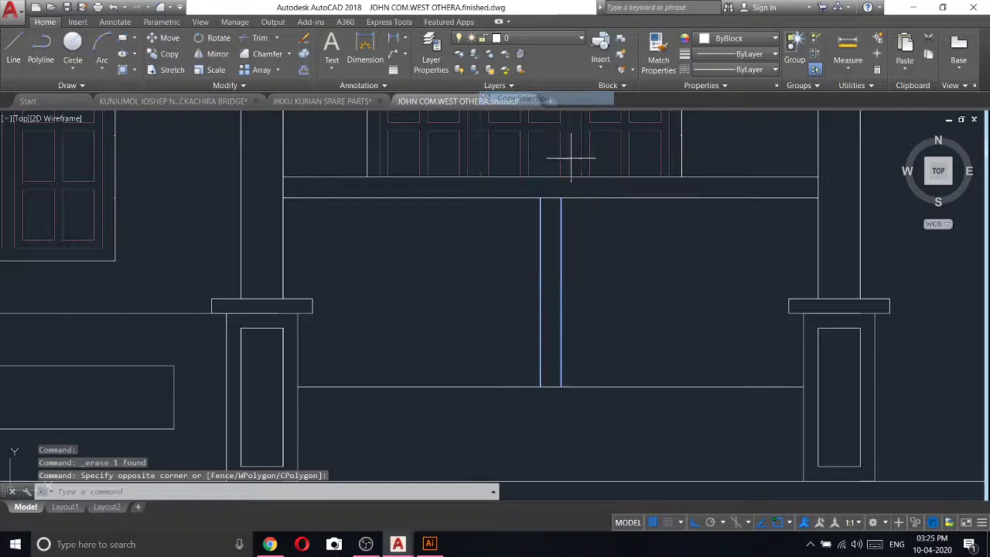
click(608, 255)
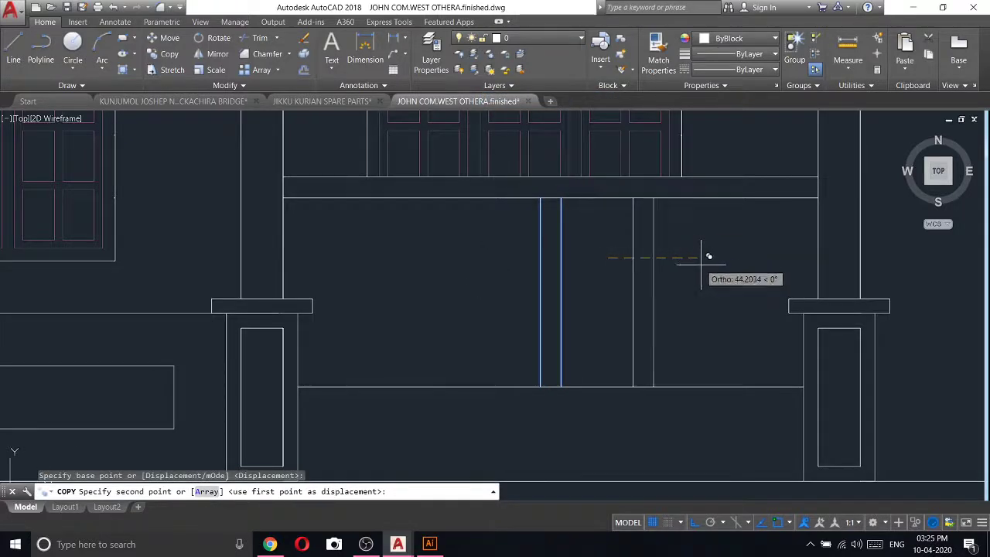
click(686, 256)
click(772, 258)
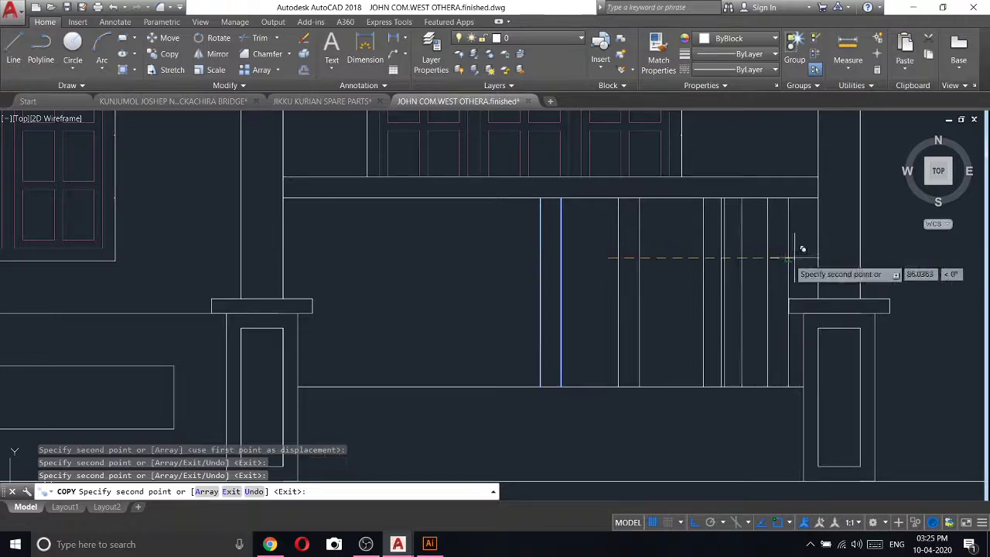
key(Escape)
- Copy the selected posts leftward so balusters fill the rest of the right bay
click(731, 281)
click(435, 226)
right_click(434, 231)
click(478, 325)
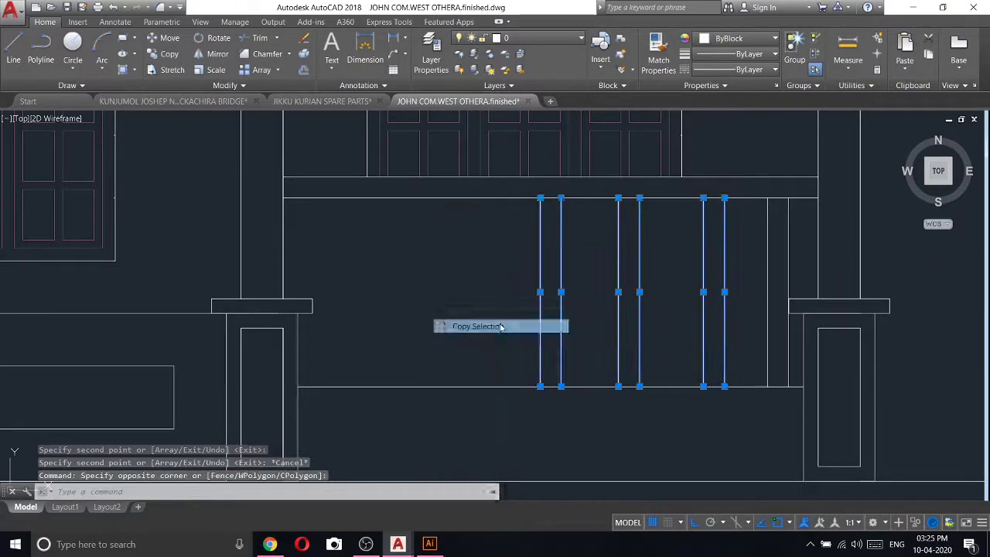
click(773, 190)
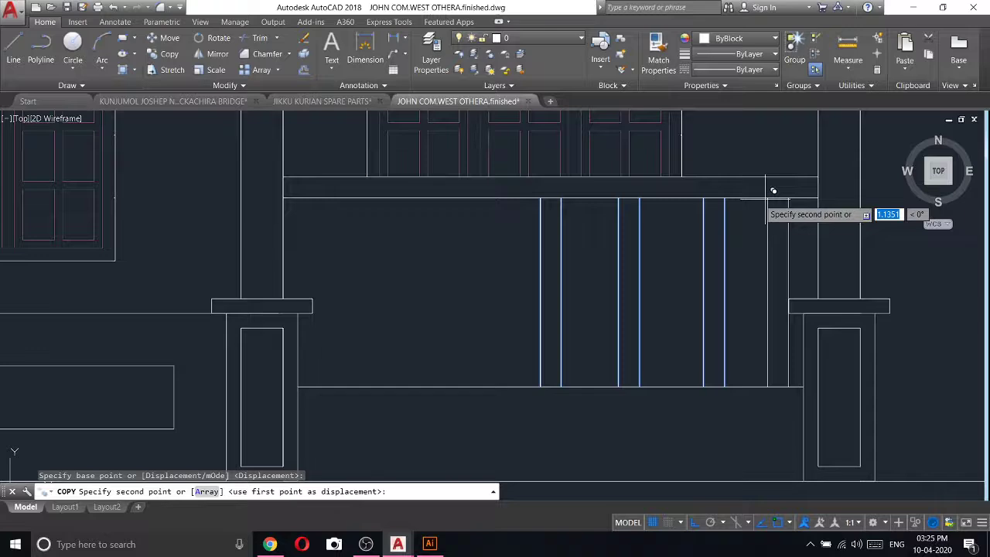
click(544, 191)
key(Escape)
scroll(562, 225, down, 5)
scroll(592, 240, down, 1)
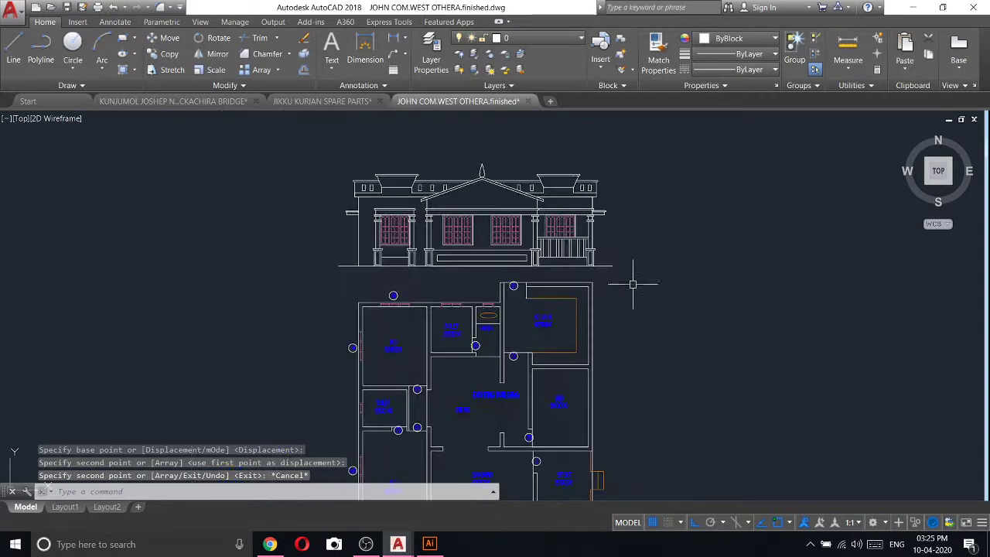
scroll(634, 276, up, 1)
scroll(619, 271, up, 2)
scroll(586, 267, up, 2)
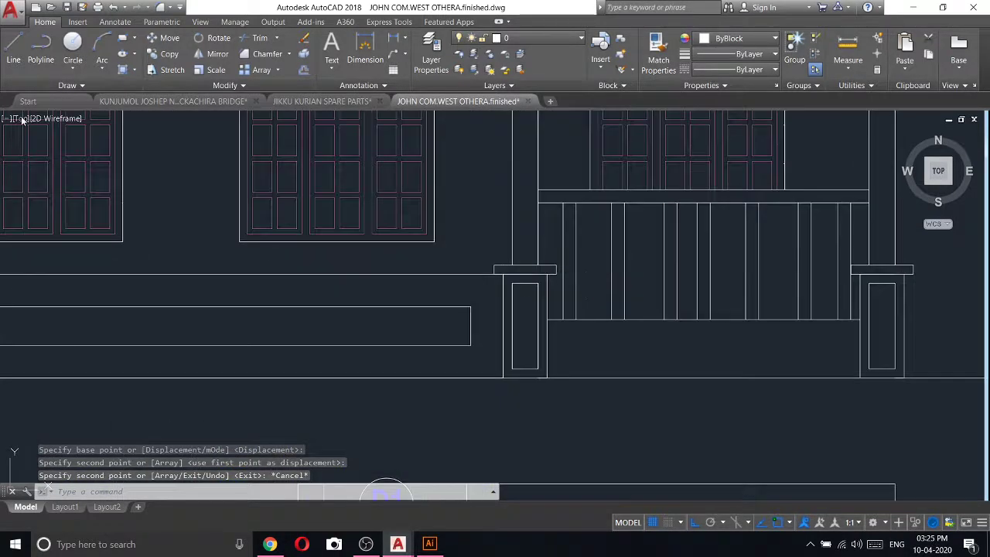
- Draw a horizontal rail line between the left and right pillar caps
click(14, 48)
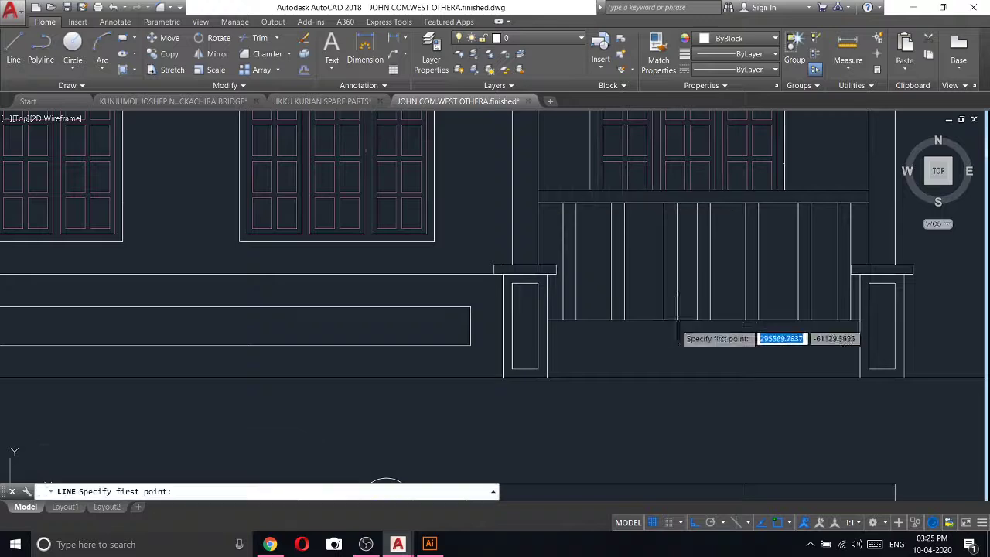
click(556, 269)
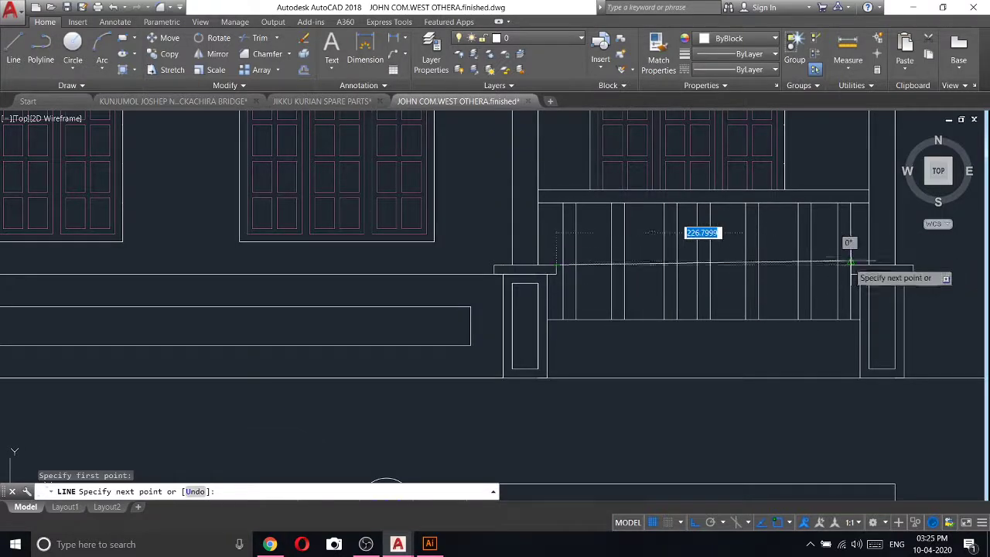
click(851, 263)
scroll(821, 261, up, 2)
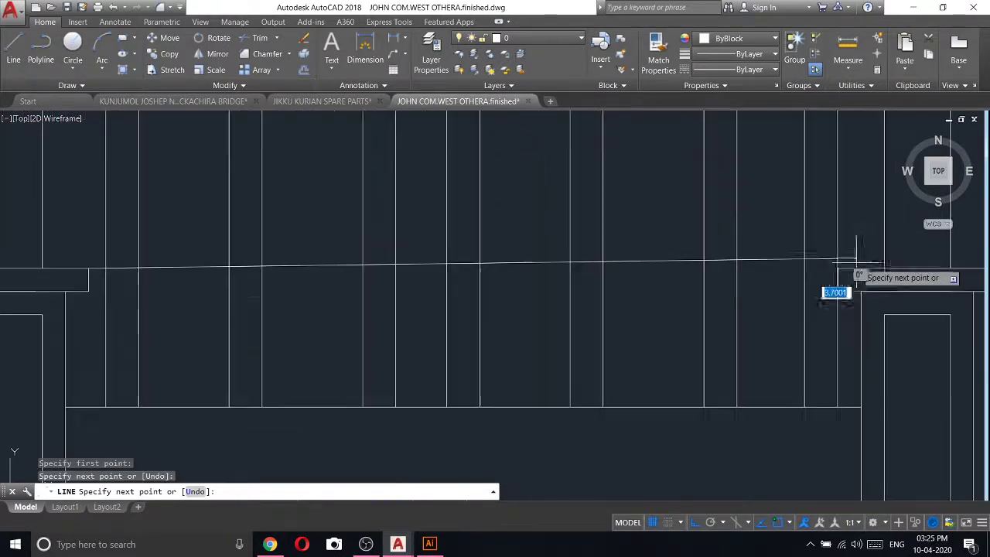
key(Escape)
click(807, 259)
click(838, 258)
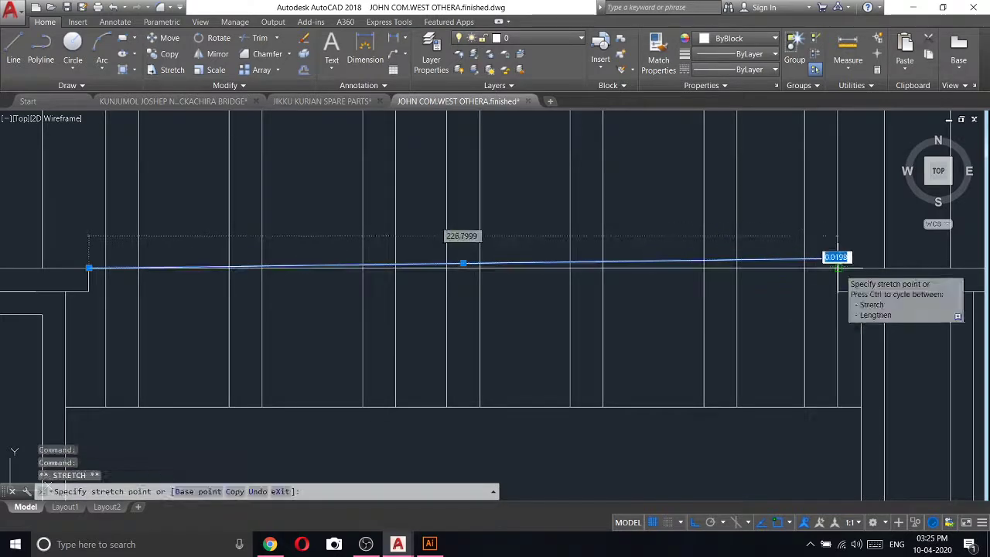
scroll(832, 260, down, 3)
key(Escape)
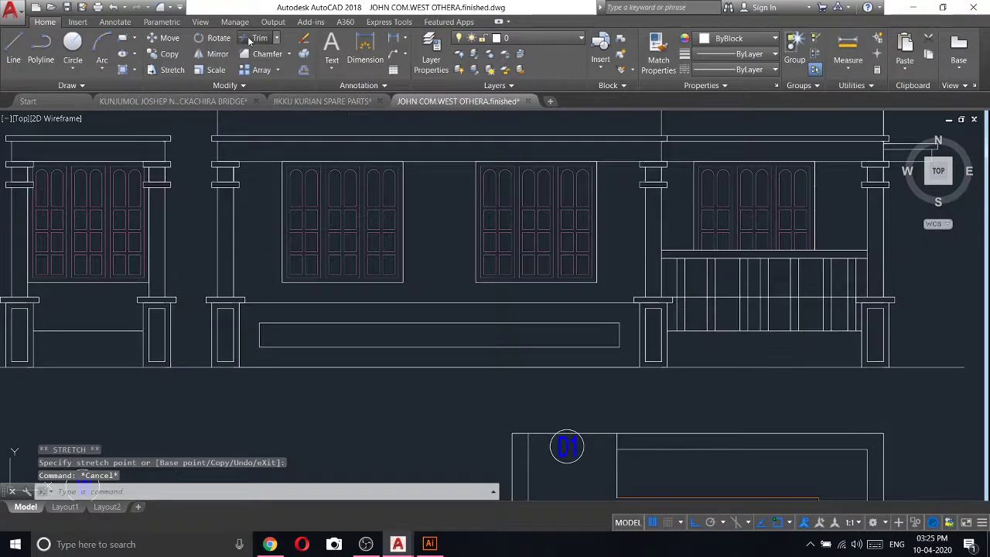
- Trim the balusters off below the rail line
click(250, 38)
key(Return)
scroll(826, 320, up, 3)
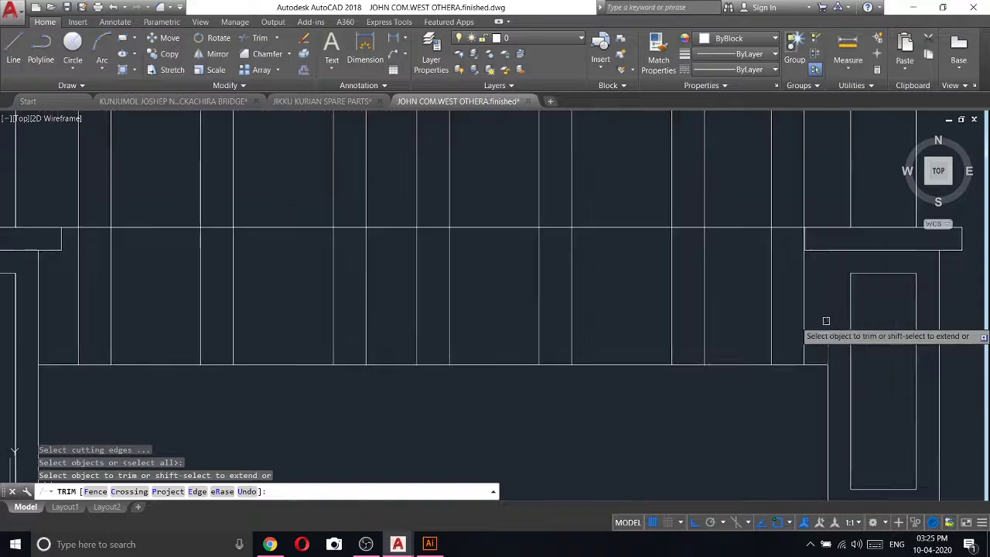
click(826, 321)
scroll(807, 328, down, 3)
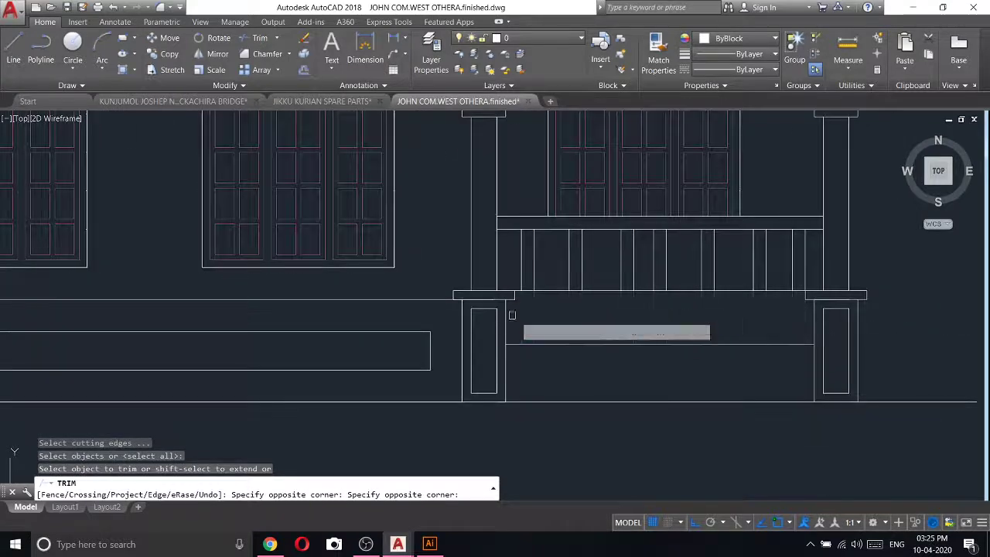
key(Escape)
- Copy the long horizontal line slightly downward
click(553, 292)
right_click(555, 292)
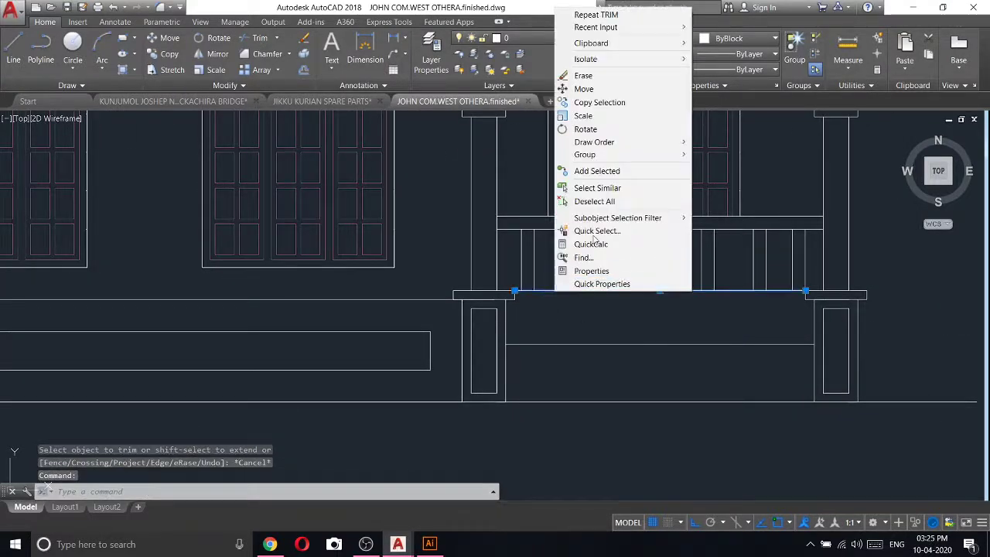
click(600, 102)
scroll(504, 287, up, 3)
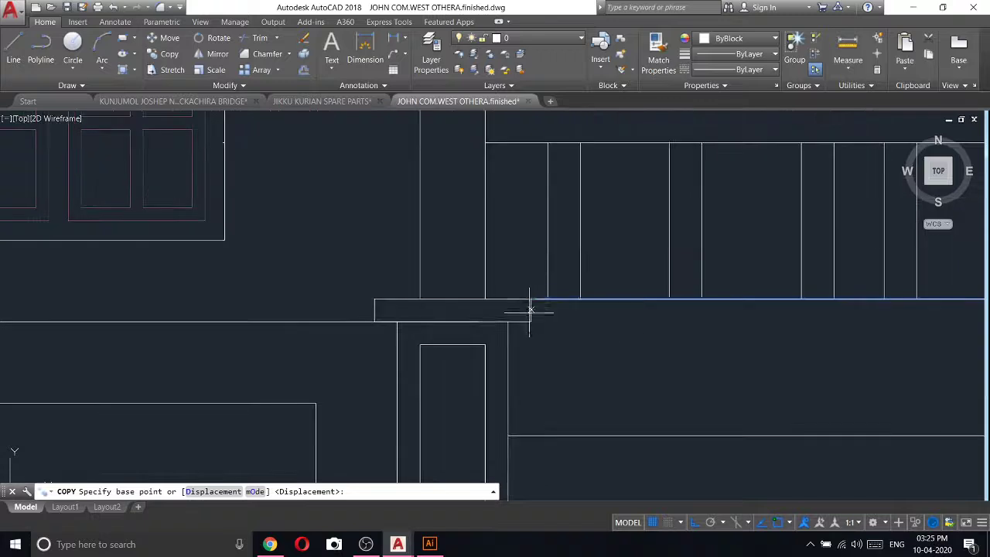
click(532, 300)
click(538, 308)
key(Escape)
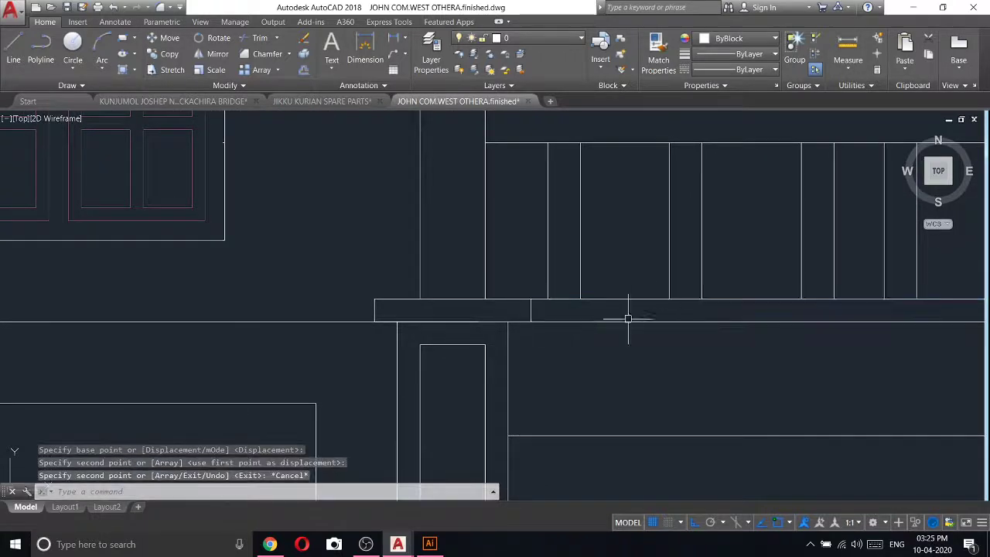
- Zoom in and out to check the elevation
scroll(642, 318, down, 2)
scroll(508, 343, down, 5)
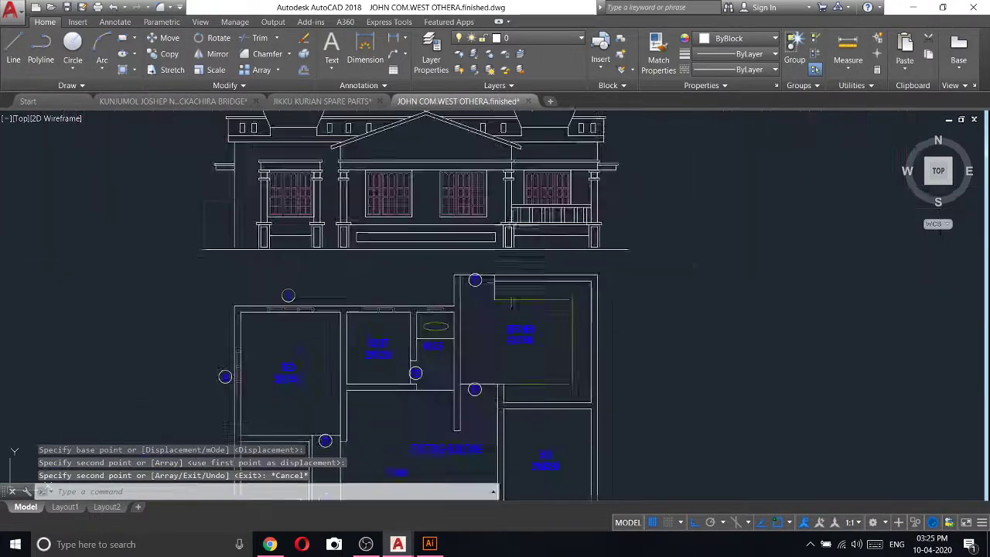
scroll(580, 332, down, 1)
scroll(496, 375, down, 3)
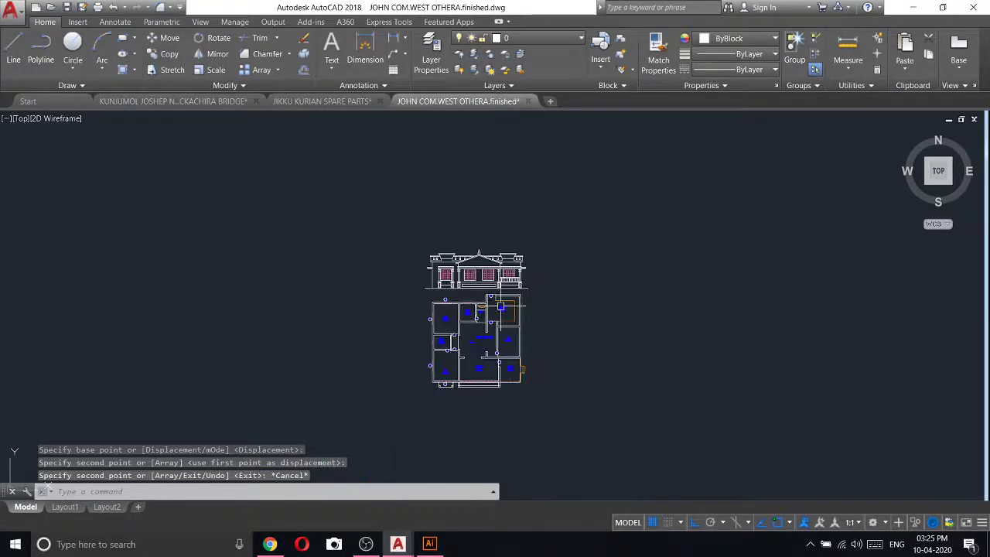
scroll(495, 377, up, 2)
scroll(496, 379, up, 4)
scroll(491, 400, up, 5)
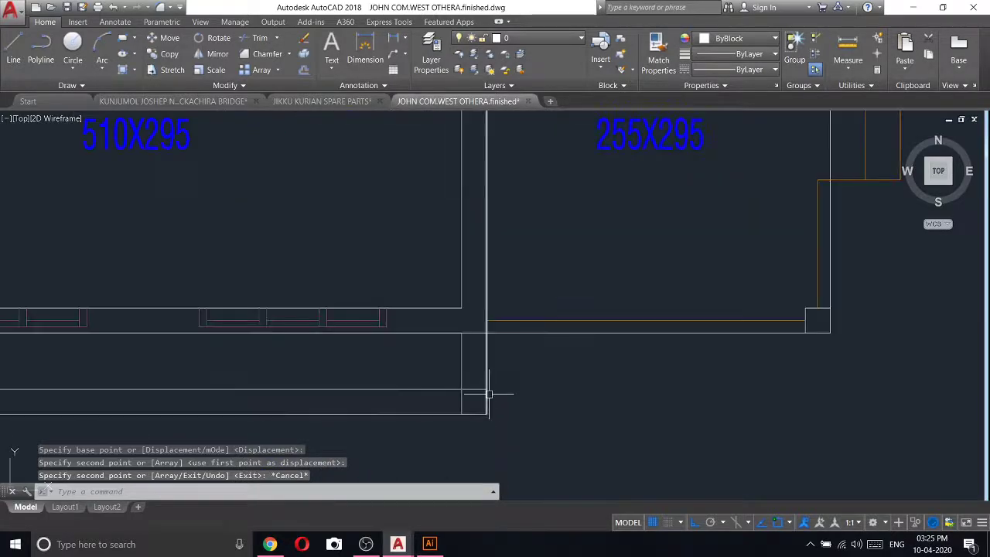
scroll(516, 292, down, 5)
scroll(534, 216, up, 1)
scroll(535, 255, up, 5)
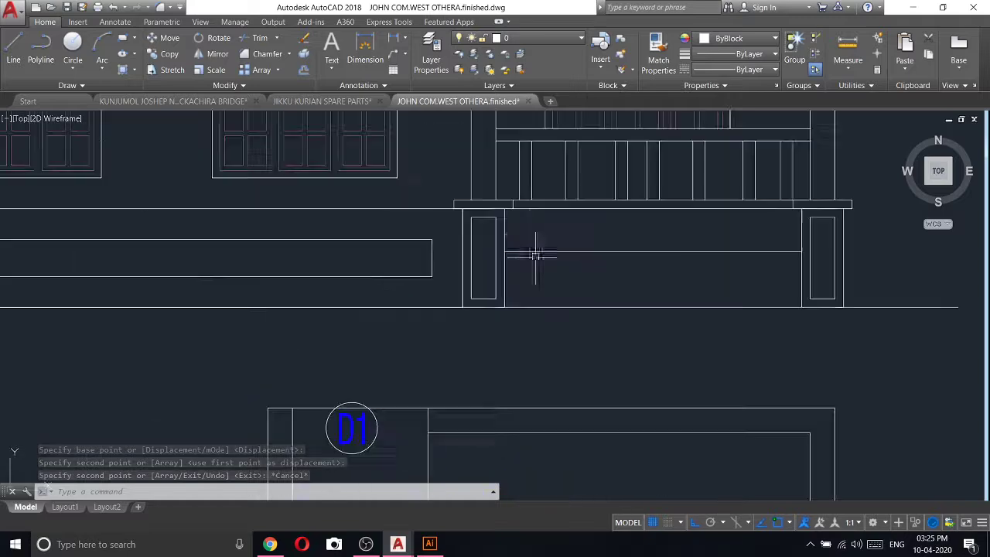
scroll(580, 238, down, 2)
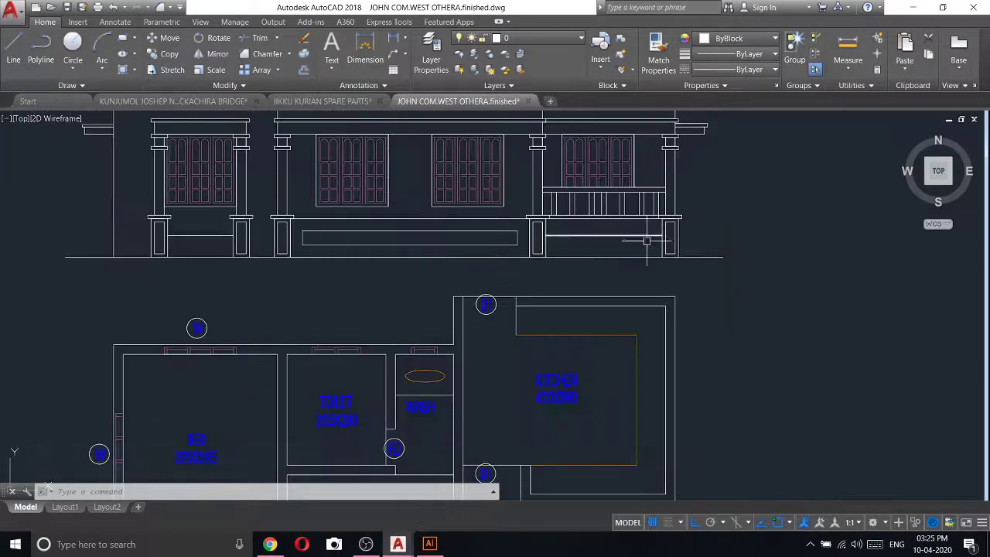
scroll(619, 215, up, 4)
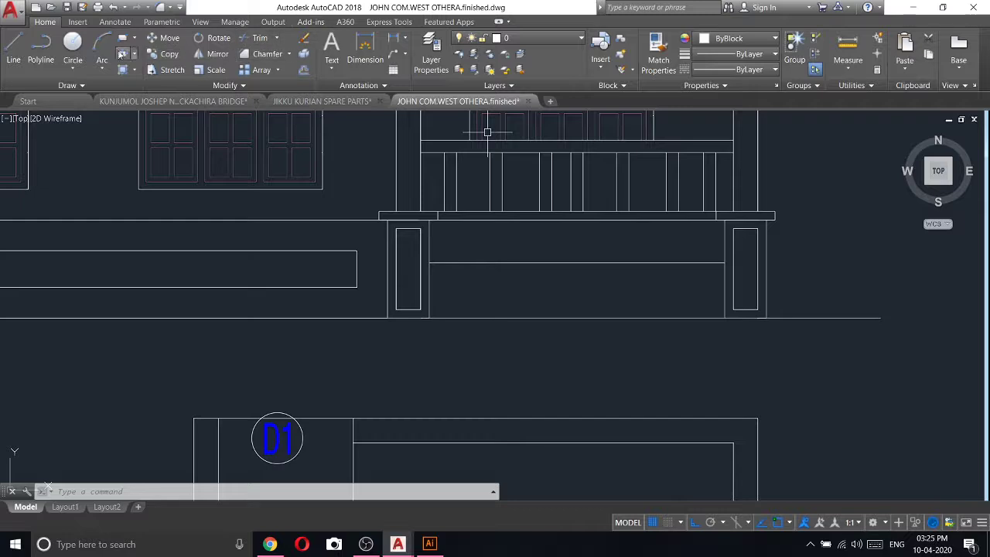
- Draw a rectangle panel between the left and right pillars with REC
text(rec)
key(Return)
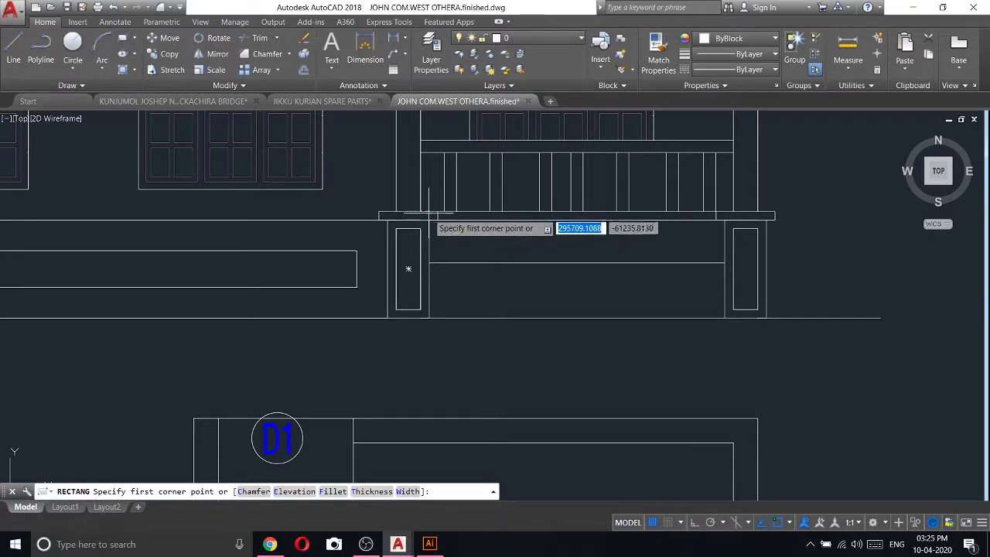
click(430, 219)
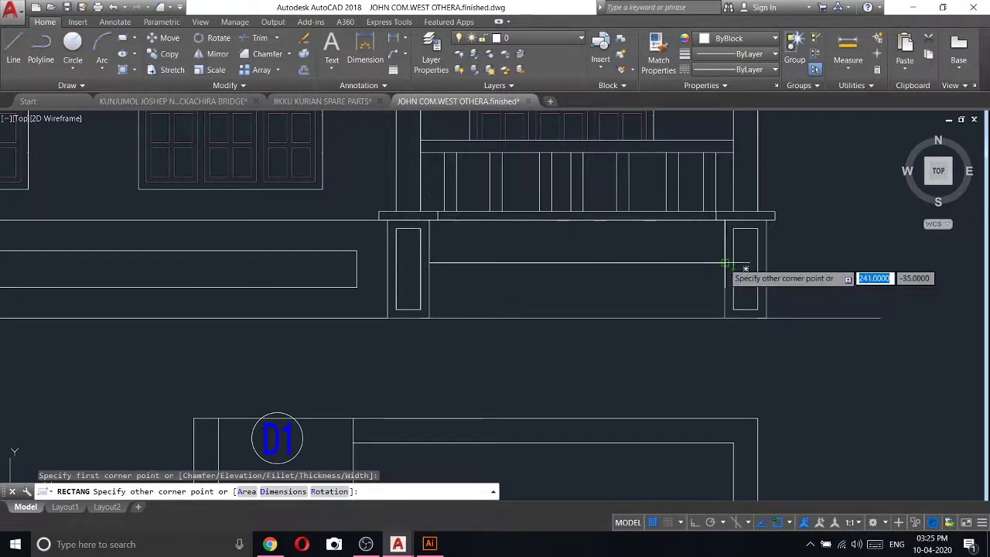
click(724, 263)
- Offset the panel rectangle 10 units inward
click(304, 69)
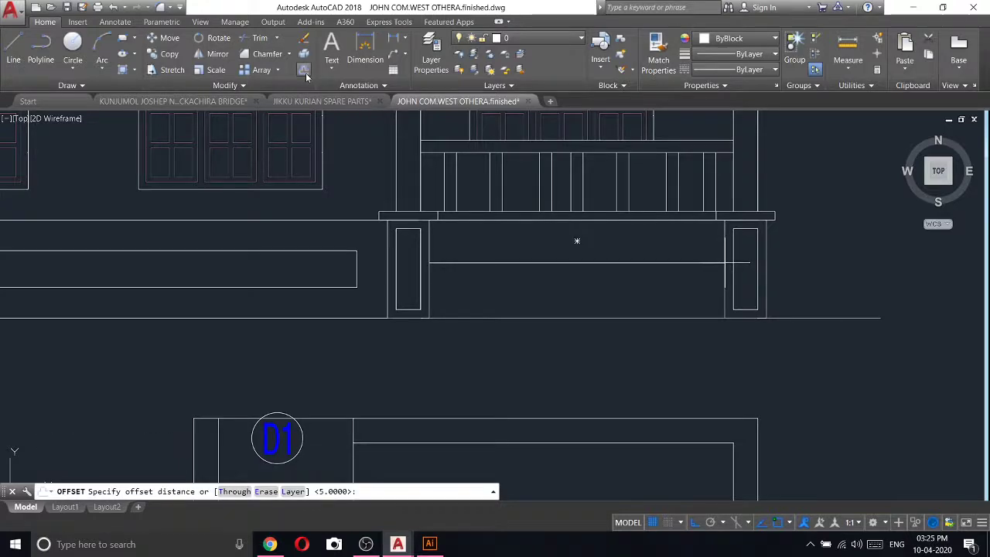
text(10)
key(Return)
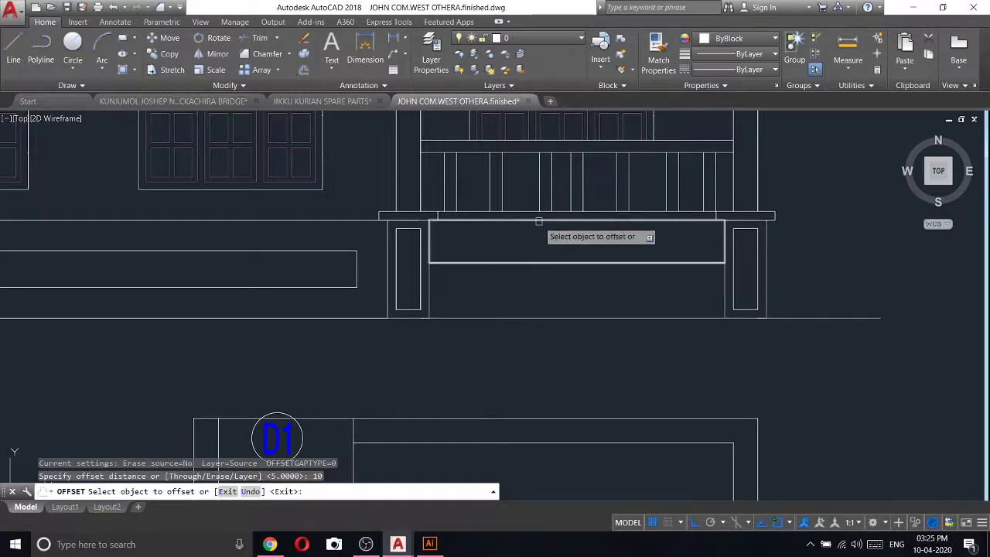
click(540, 222)
click(527, 240)
key(Escape)
- Erase two short railing lines
click(562, 184)
click(532, 174)
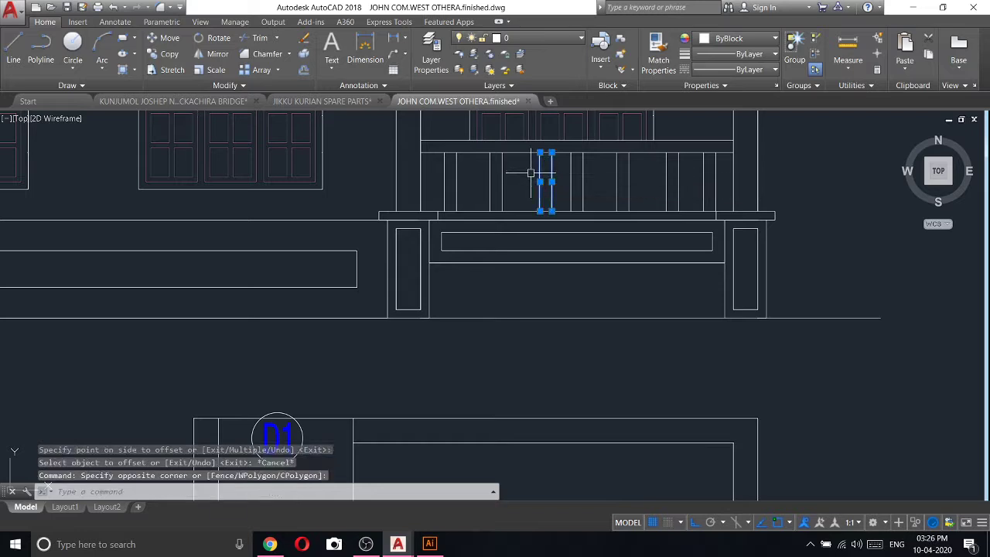
key(Delete)
- Copy two vertical railing bars horizontally to the right
click(540, 187)
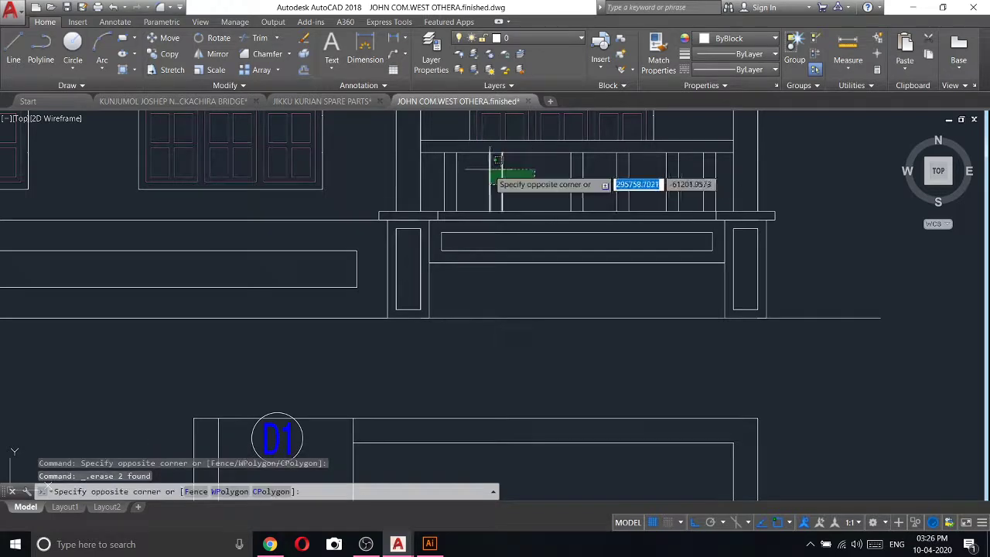
click(486, 169)
right_click(484, 169)
click(518, 263)
click(532, 332)
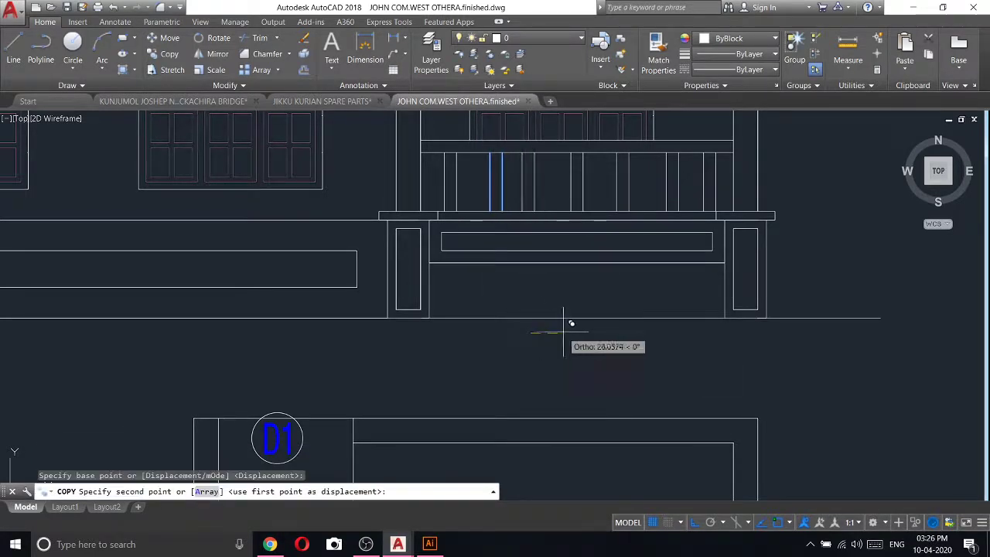
click(573, 333)
key(Escape)
scroll(632, 184, down, 5)
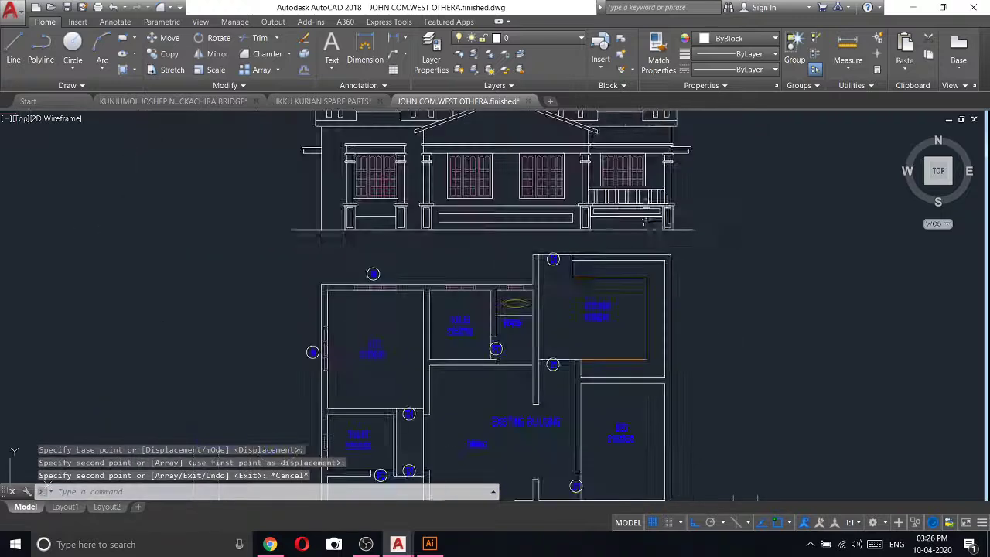
scroll(643, 203, up, 3)
scroll(637, 216, up, 4)
scroll(525, 239, down, 2)
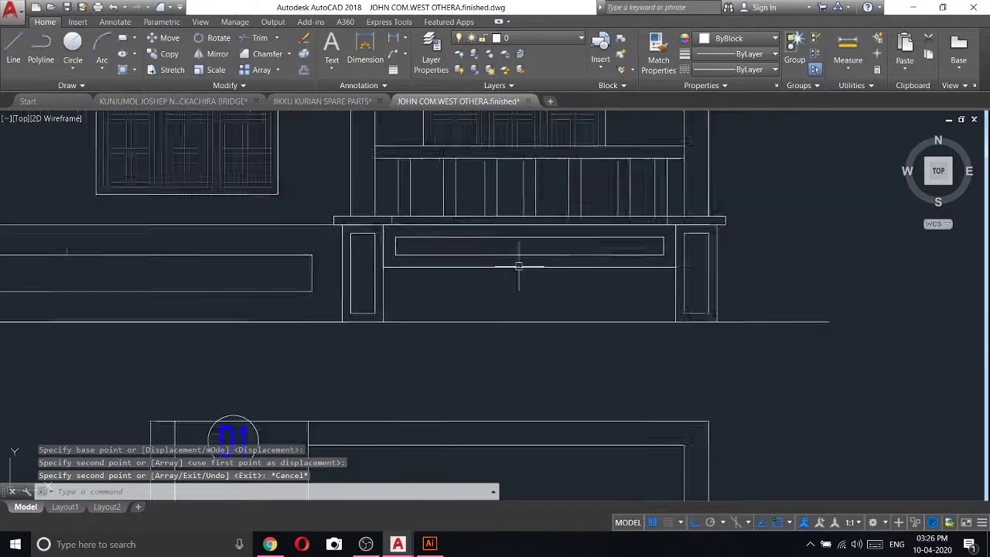
scroll(155, 310, down, 2)
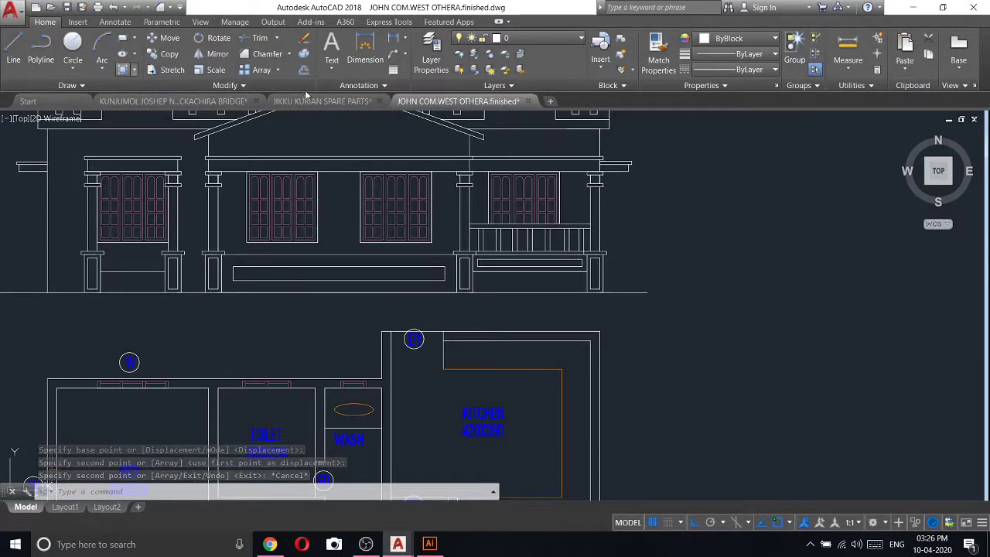
- Hatch the window panel, right balcony strip and pillar bases with AR-RROOF at scale 8
text(h)
key(Return)
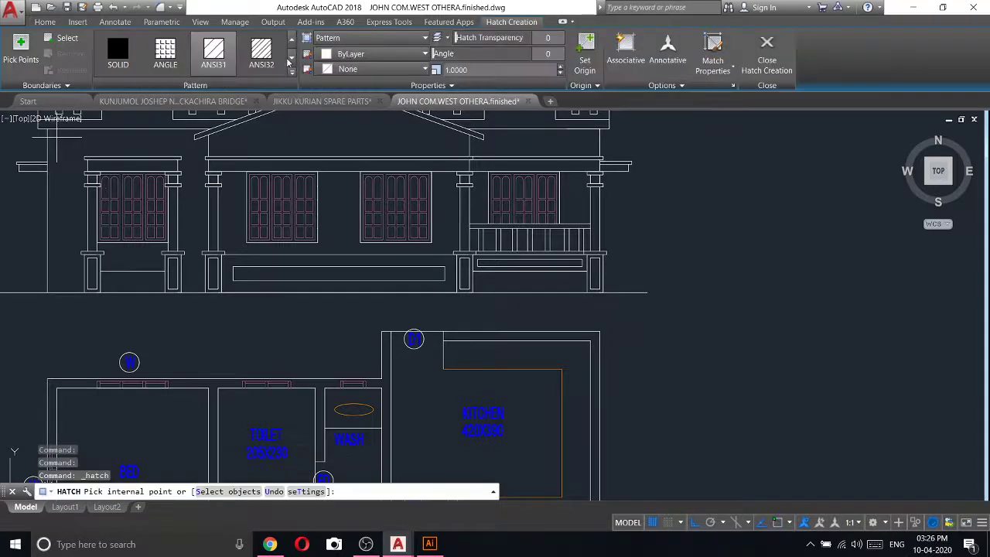
click(292, 59)
text(8)
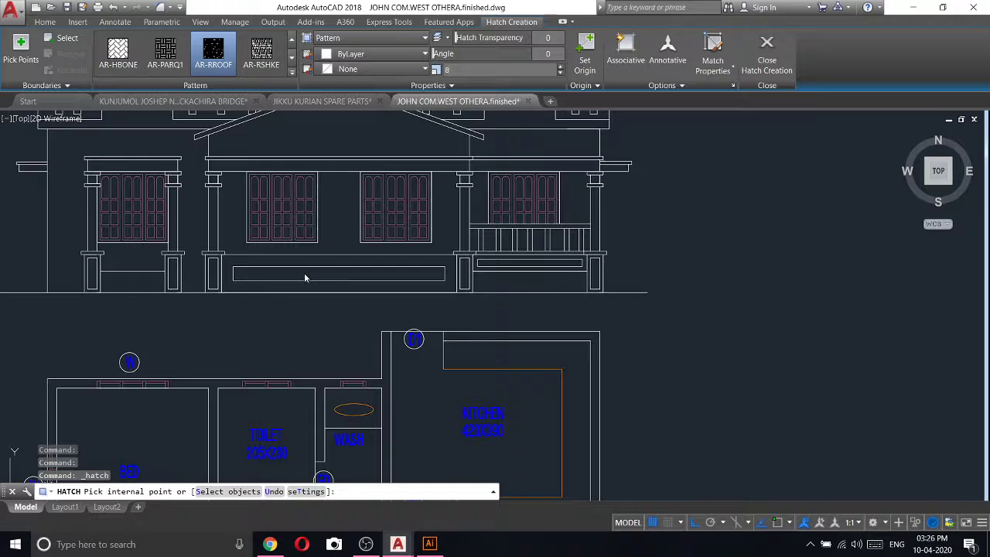
middle_drag(304, 277, 343, 284)
click(334, 280)
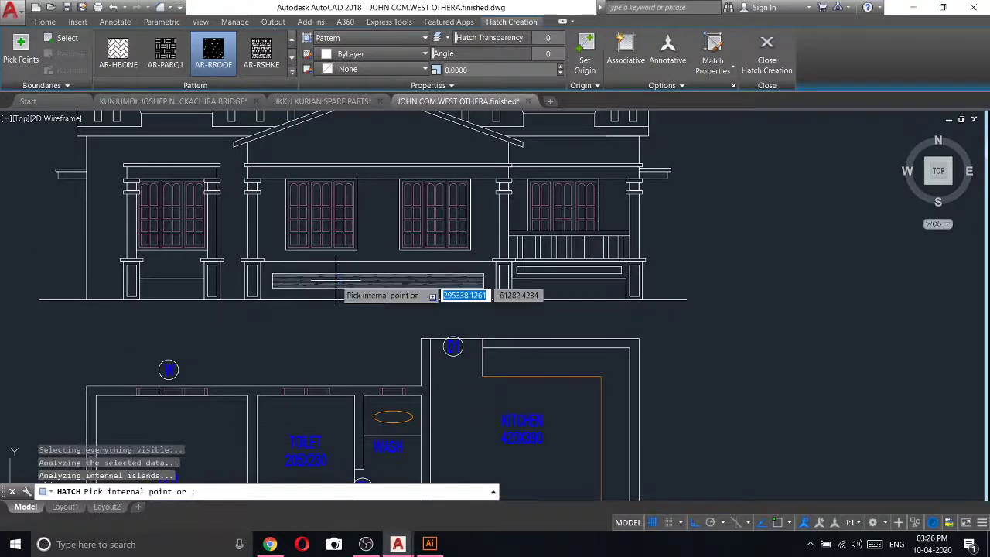
click(543, 271)
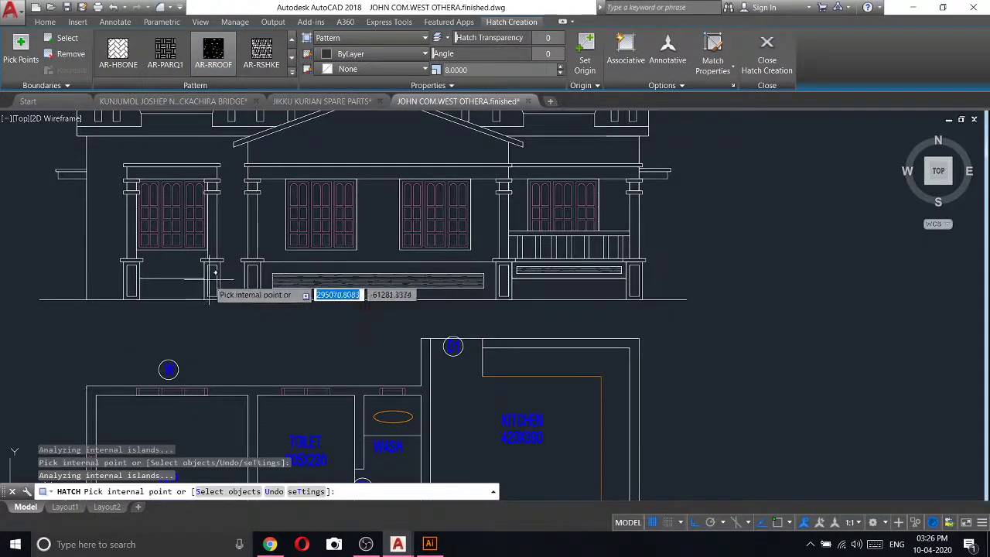
click(252, 275)
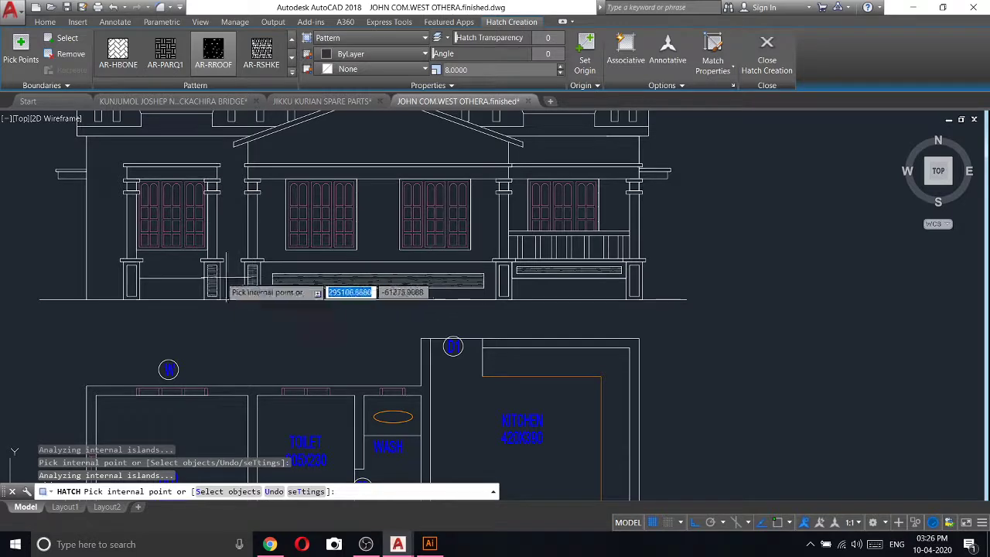
click(633, 276)
key(Escape)
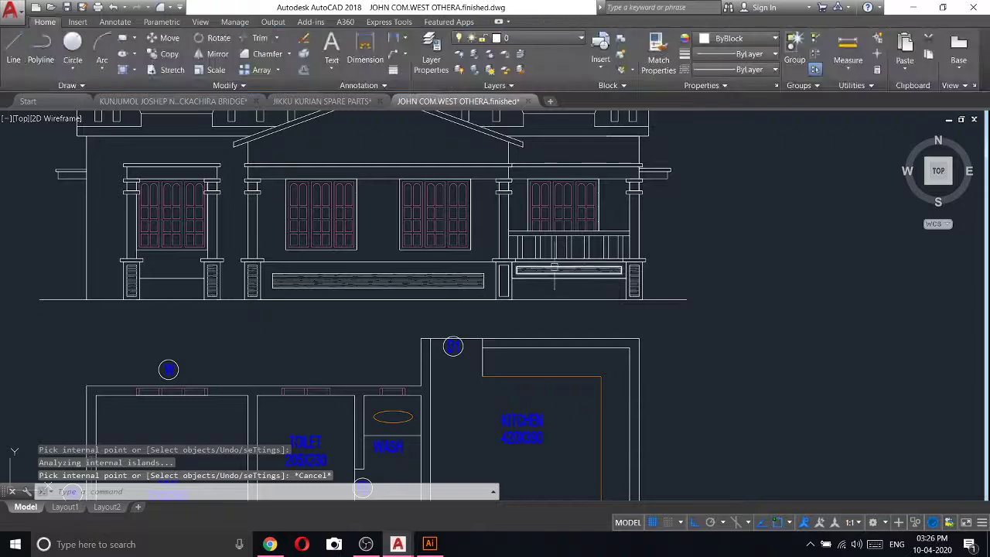
- Set the plinth's wood-pattern hatches to orange colour 242,103,34
scroll(552, 270, up, 5)
scroll(565, 267, down, 3)
click(565, 267)
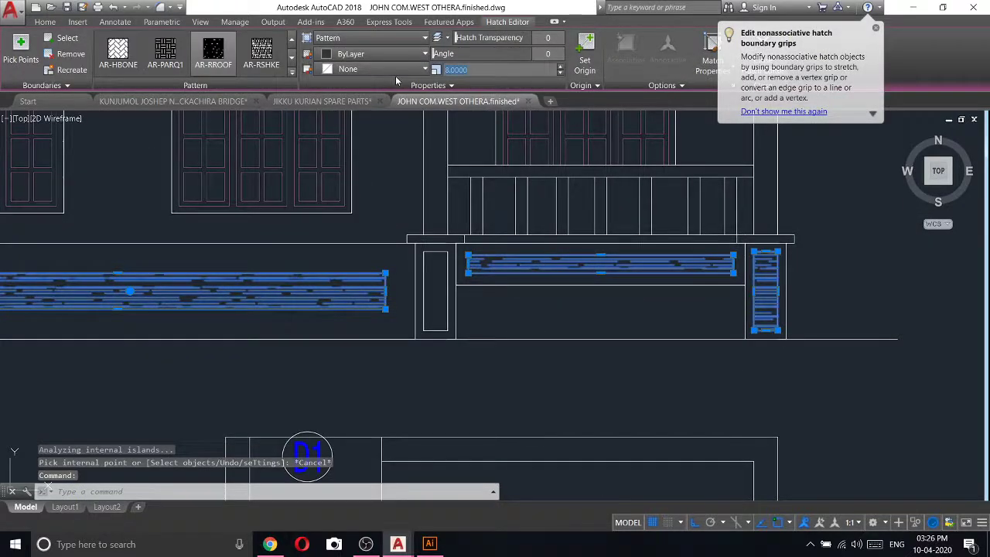
key(Escape)
key(Escape)
scroll(256, 263, down, 2)
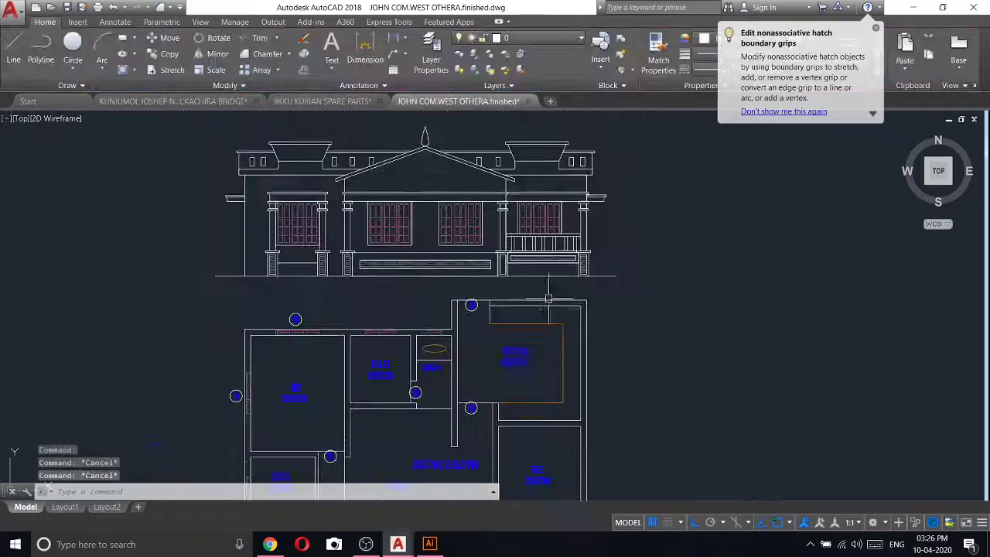
scroll(396, 280, up, 2)
click(396, 255)
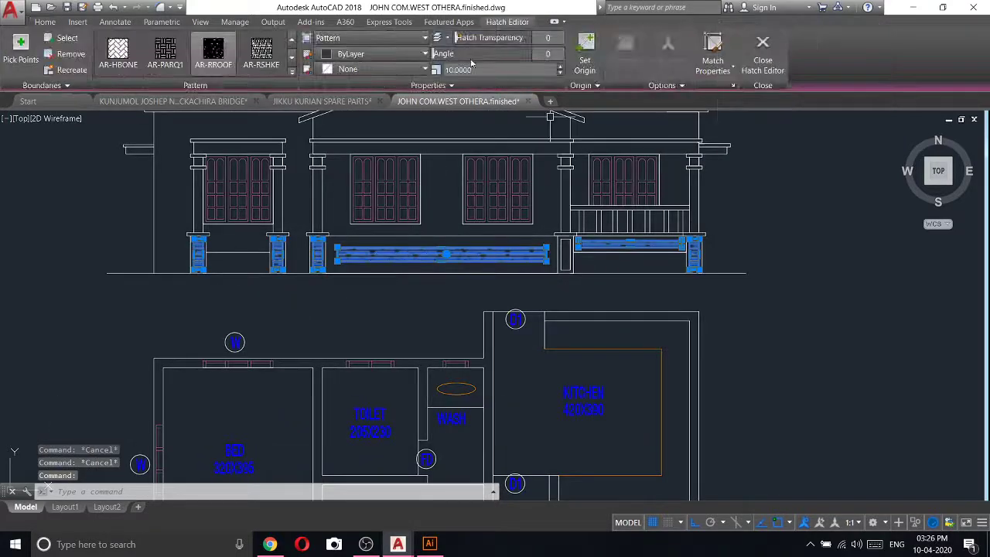
click(371, 57)
click(349, 120)
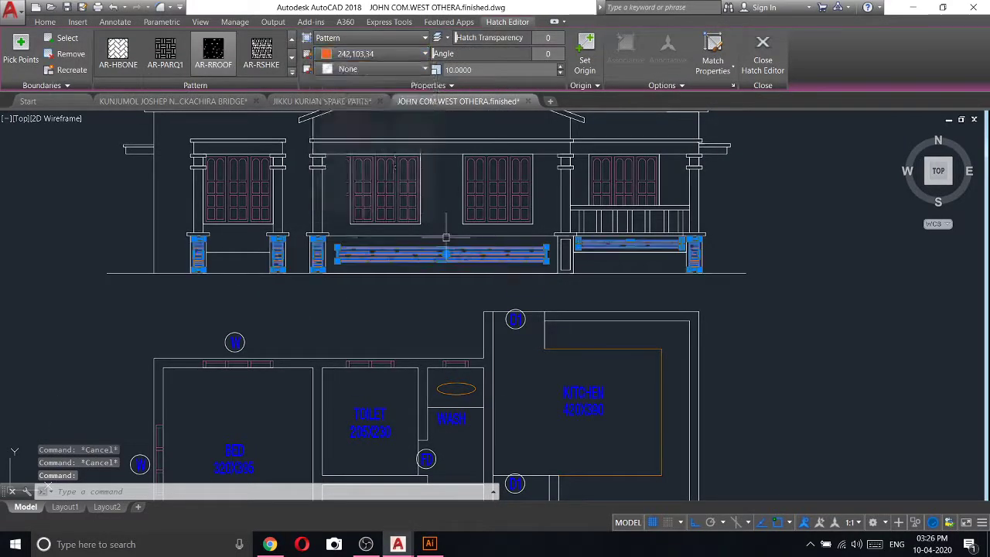
key(Escape)
- Begin a selection window around the whole elevation
scroll(571, 373, down, 3)
scroll(573, 299, up, 4)
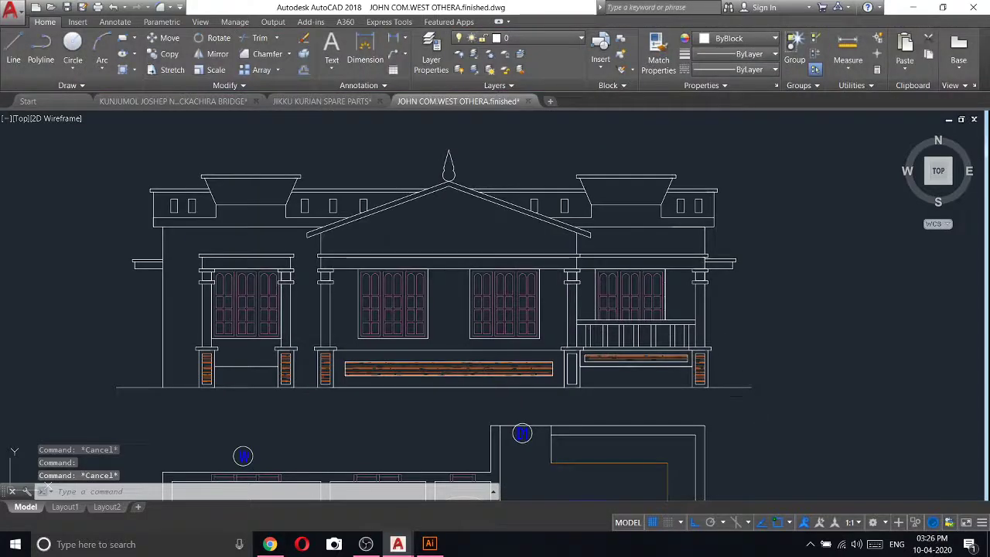
click(755, 396)
scroll(700, 360, down, 1)
scroll(700, 360, up, 2)
scroll(700, 359, up, 1)
scroll(684, 375, down, 2)
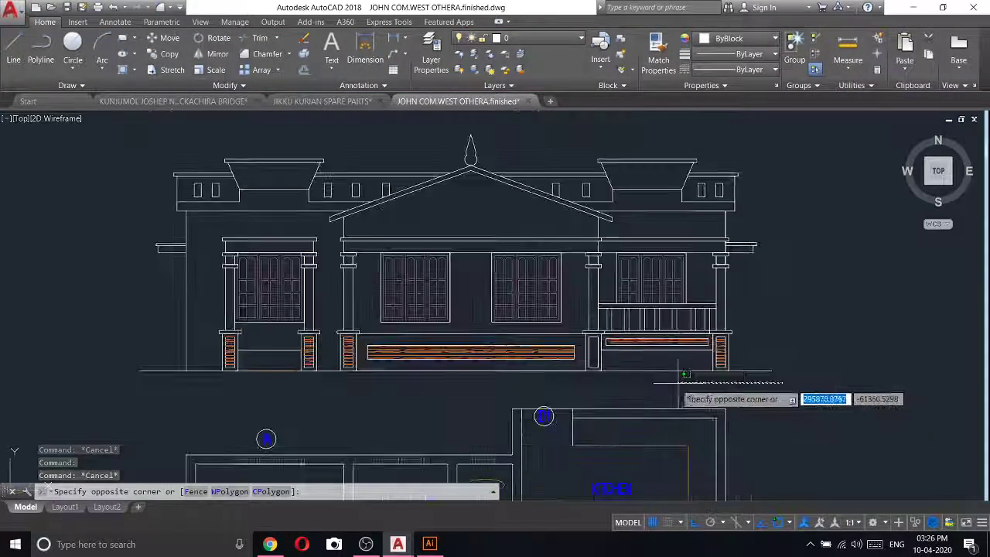
- Move the whole elevation left, clear of the floor plan, then bring up OBS Studio
click(131, 118)
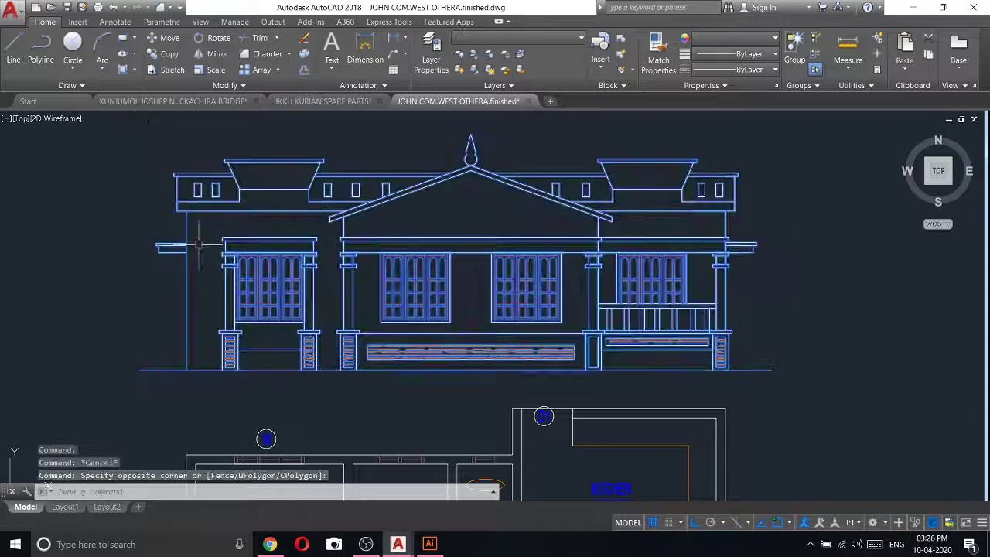
scroll(249, 246, down, 4)
right_click(508, 176)
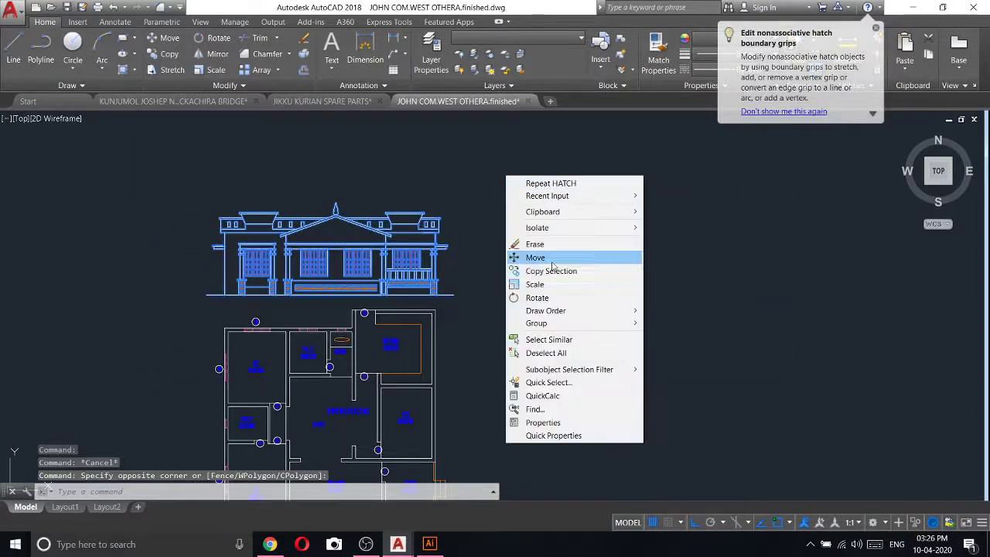
click(552, 265)
click(642, 260)
click(433, 221)
scroll(307, 254, up, 5)
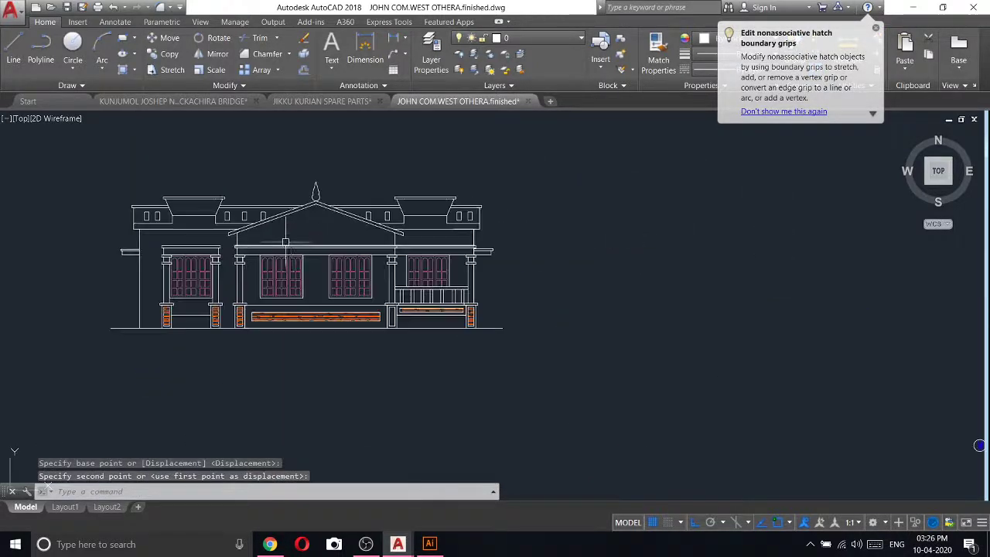
scroll(285, 242, up, 3)
scroll(294, 230, down, 3)
middle_drag(315, 239, 479, 325)
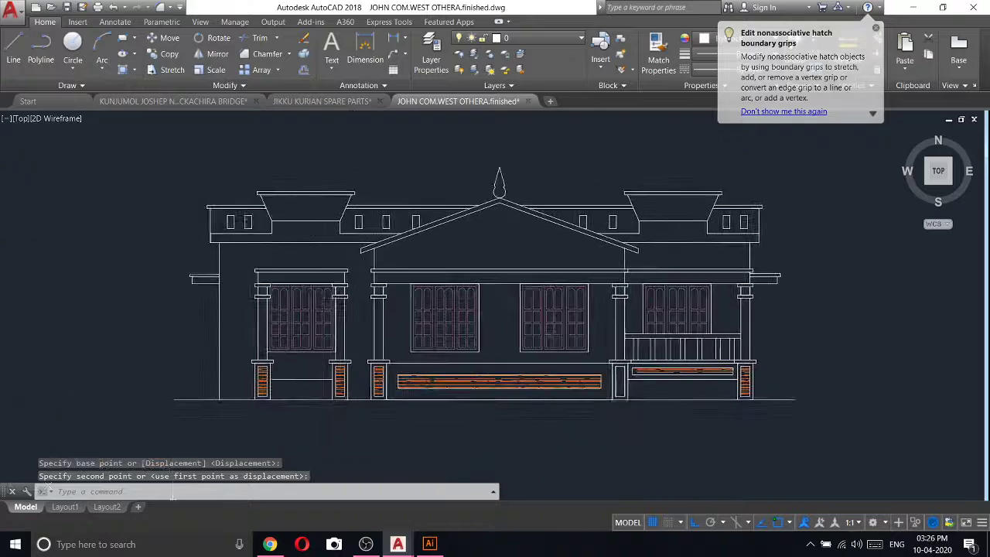
scroll(479, 253, up, 2)
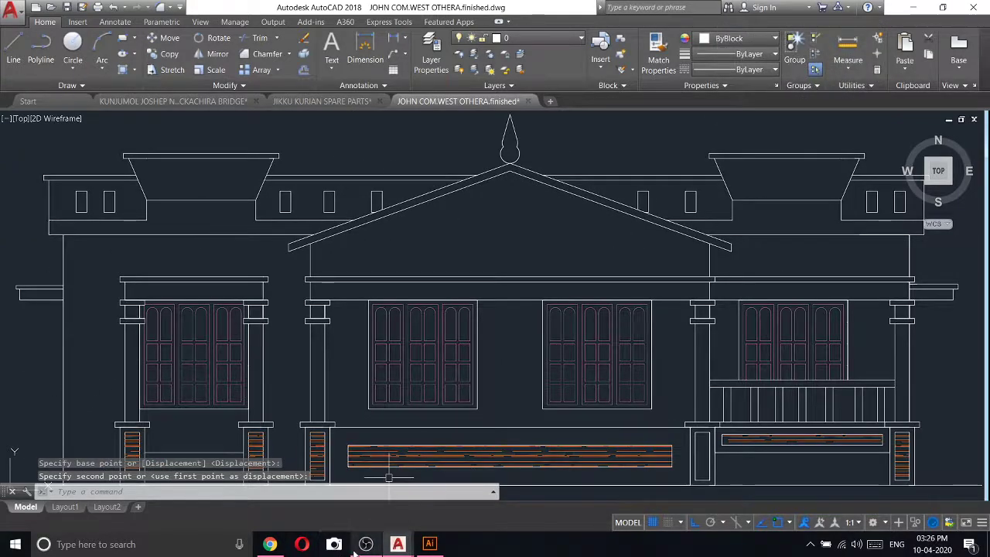
mouse_move(366, 544)
click(356, 519)
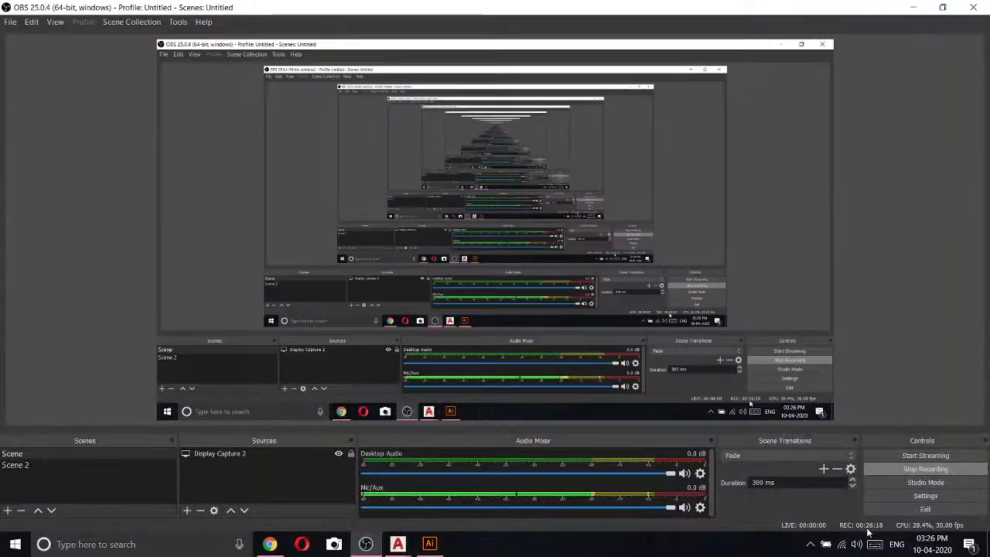
- Minimise OBS Studio, then window-select and deselect the elevation in AutoCAD
click(914, 7)
click(116, 179)
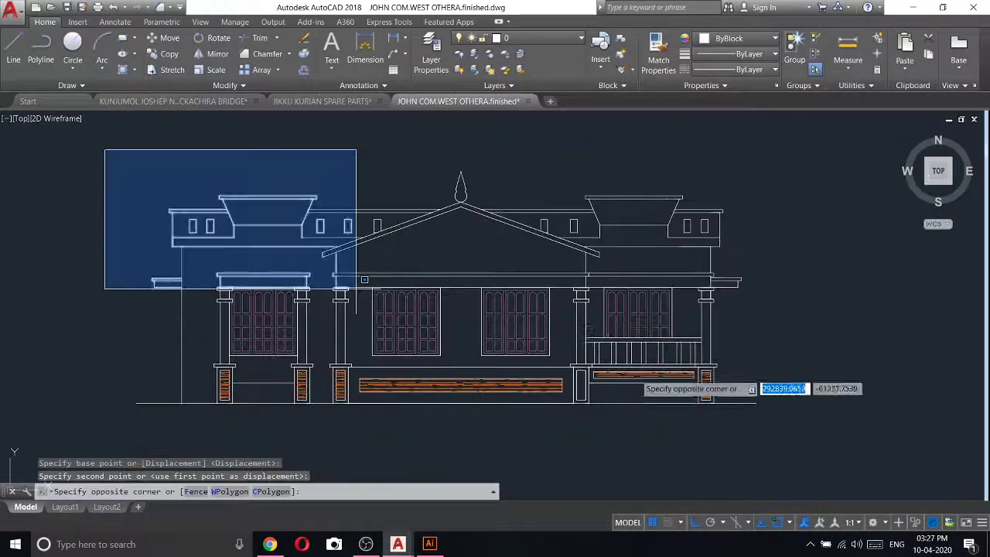
click(859, 429)
key(Escape)
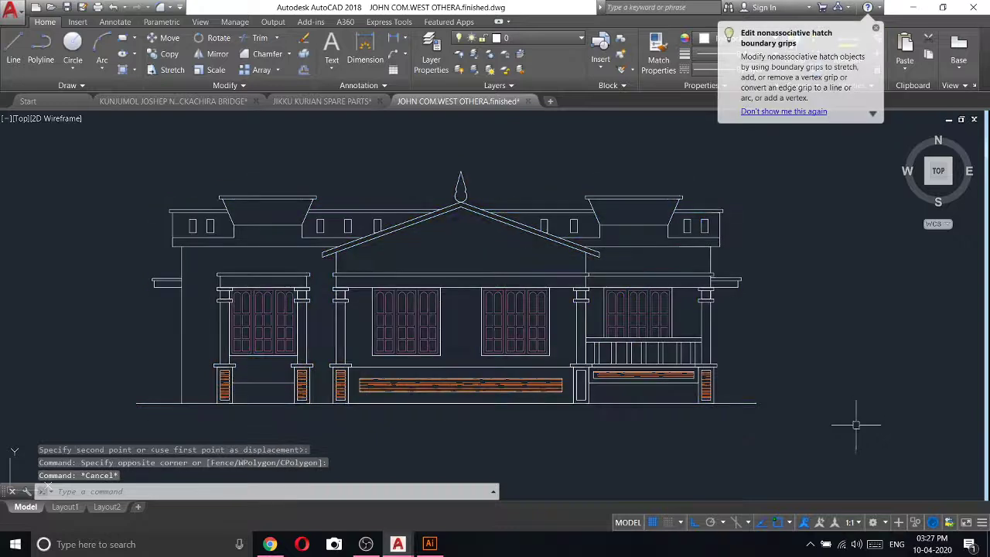